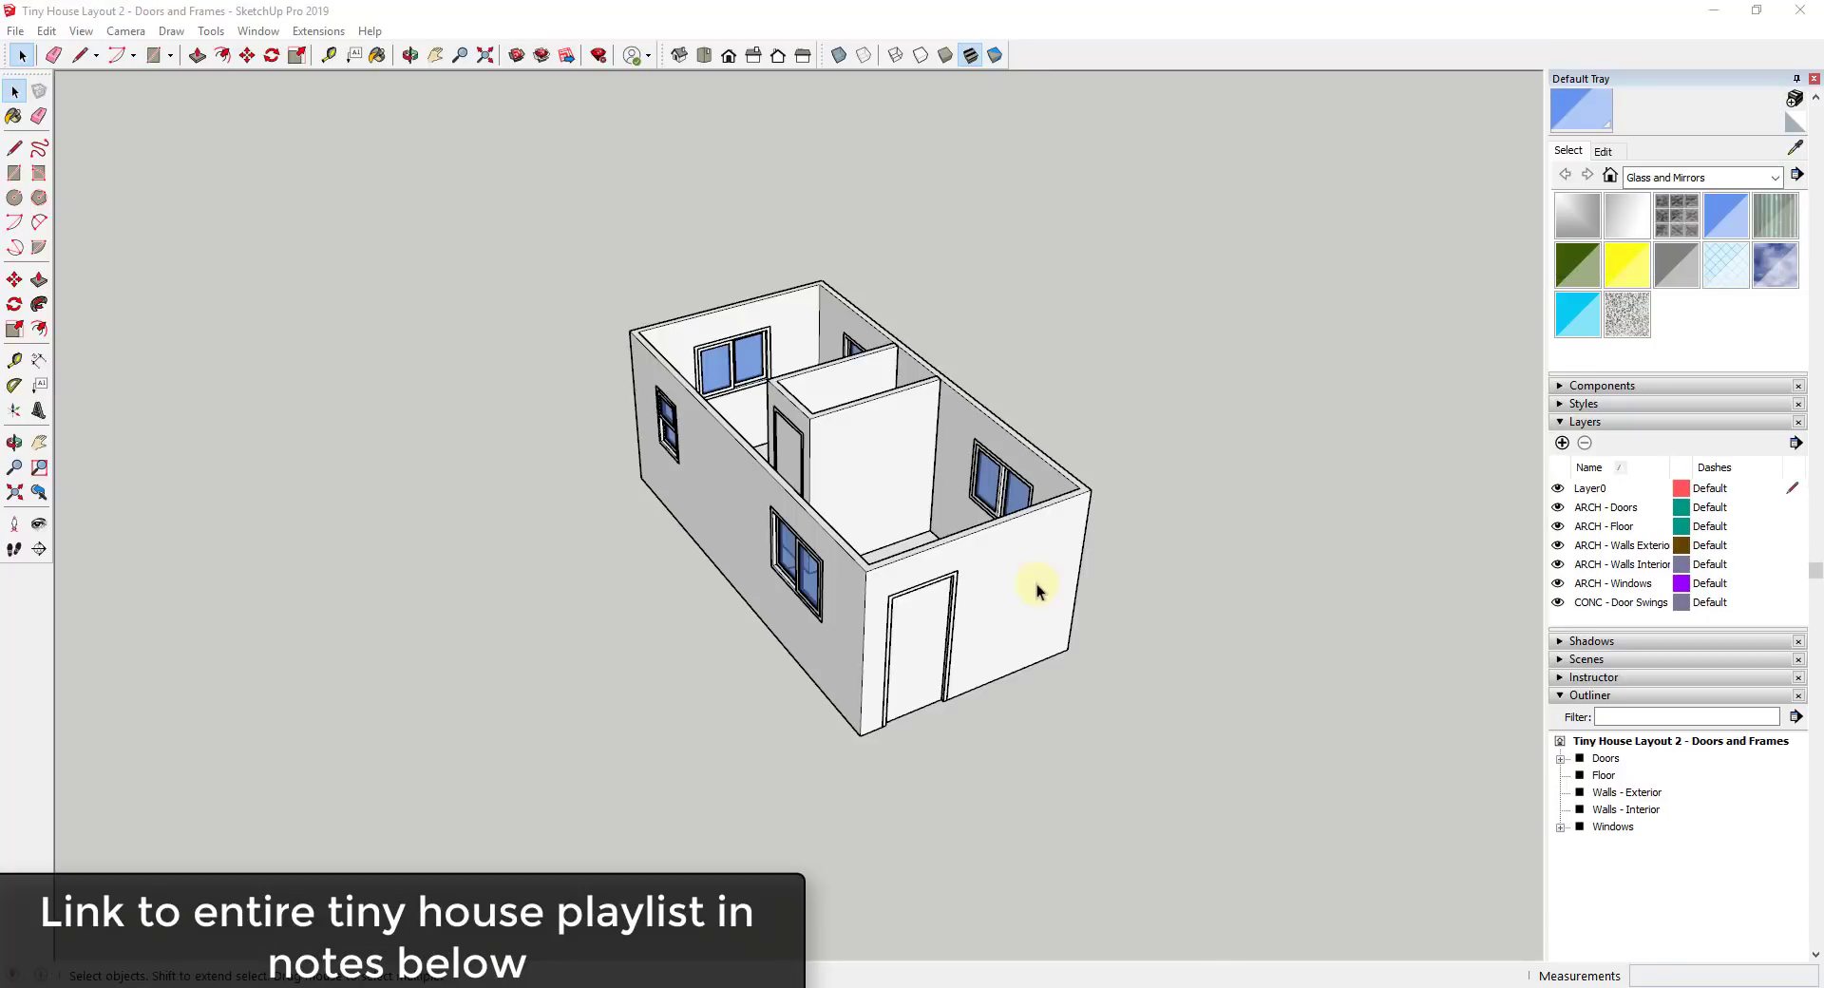
Examine the tiny house model's walls, doors and windows from several angles
middle_drag(1034, 589, 1153, 564)
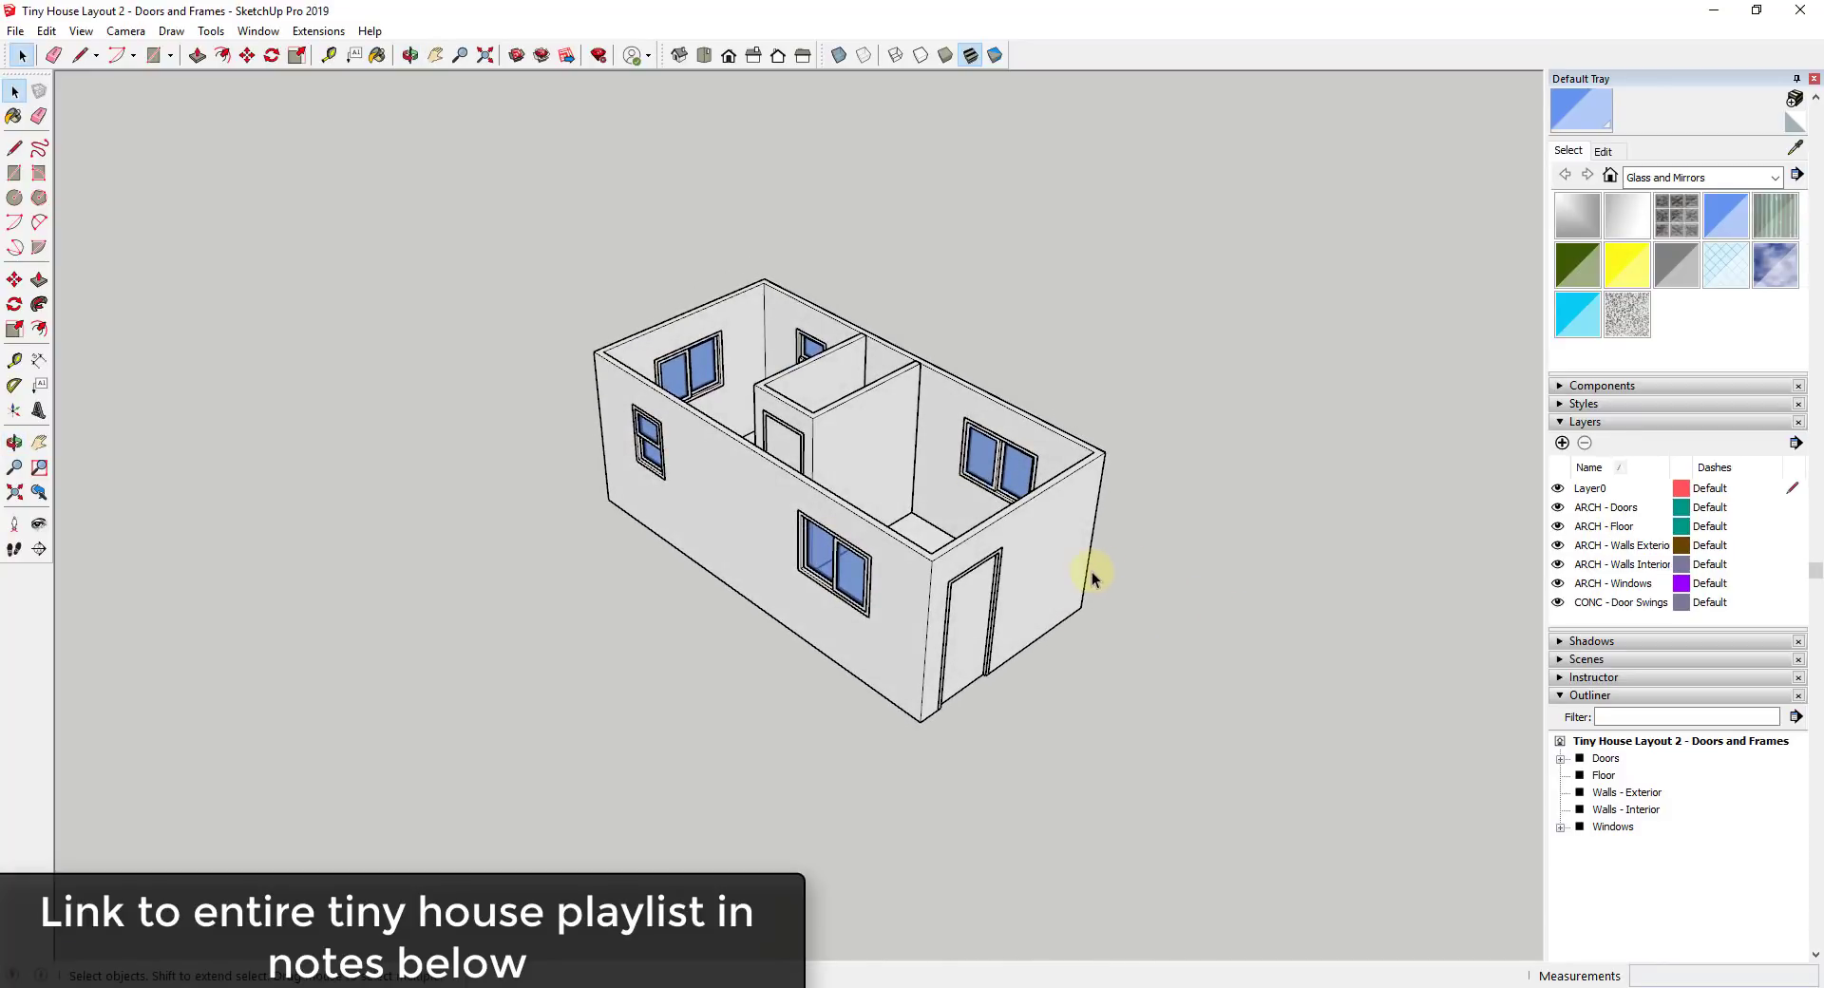
middle_drag(997, 509, 957, 623)
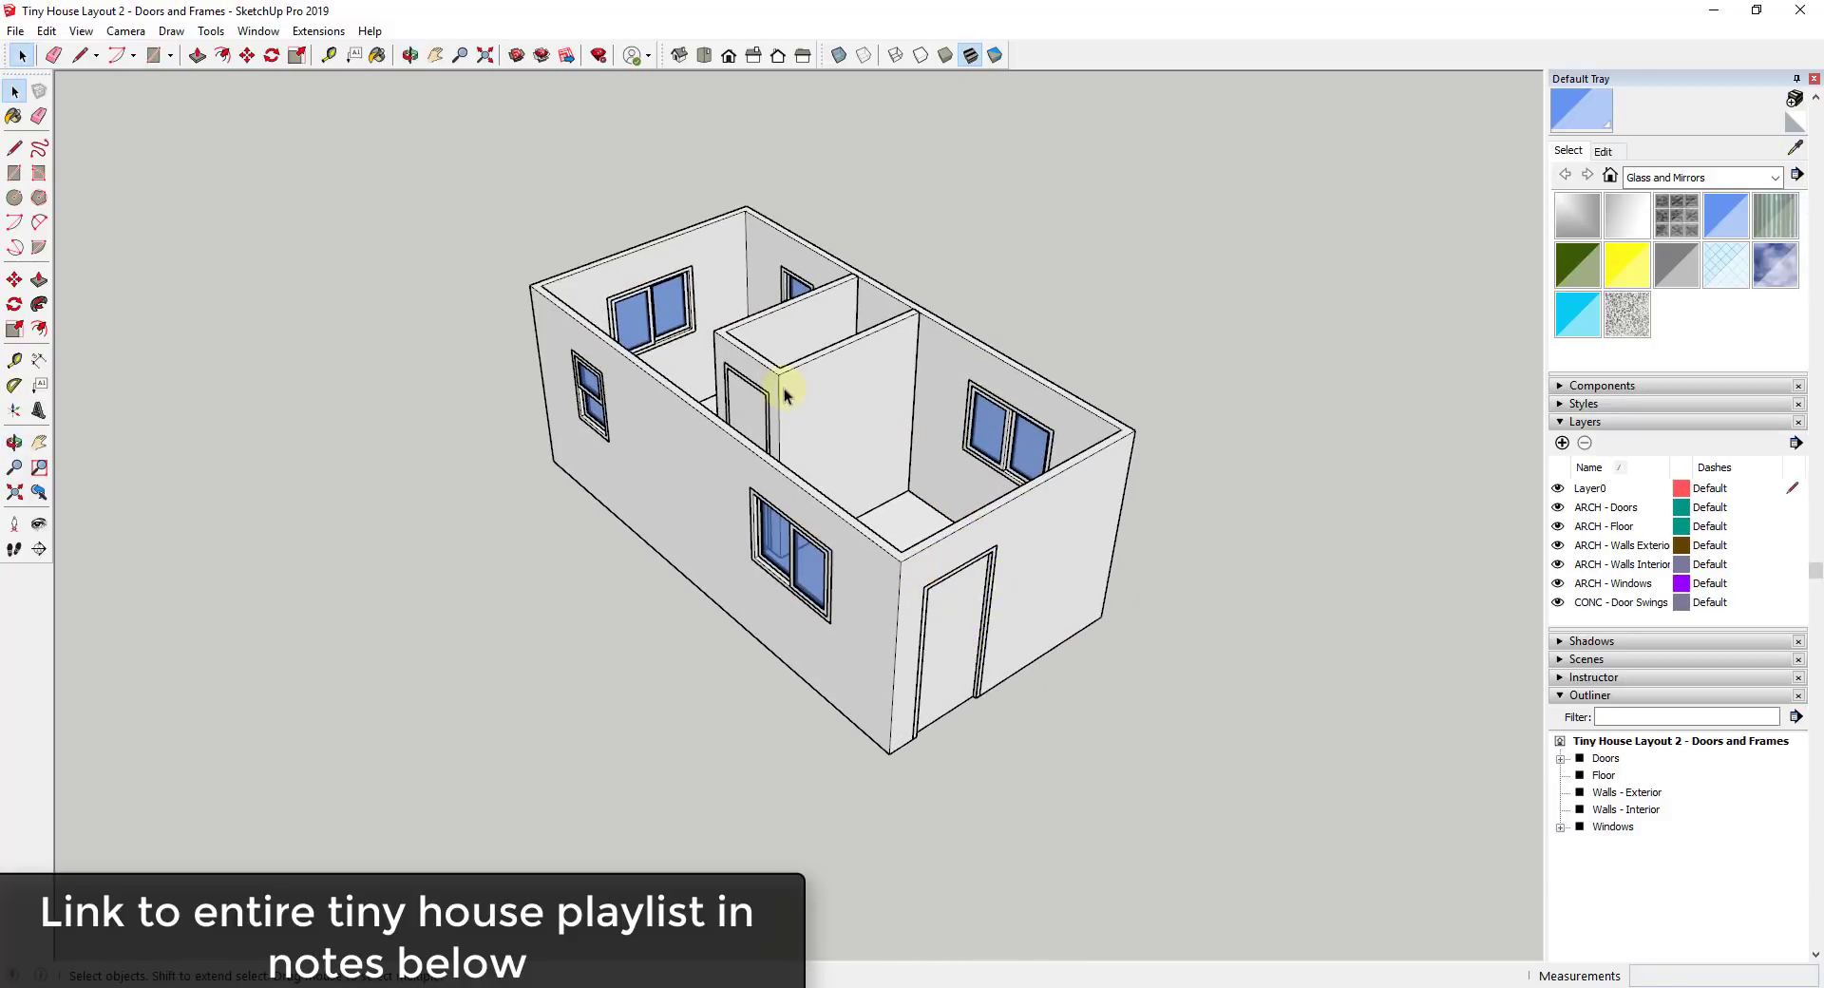
scroll(884, 428, down, 2)
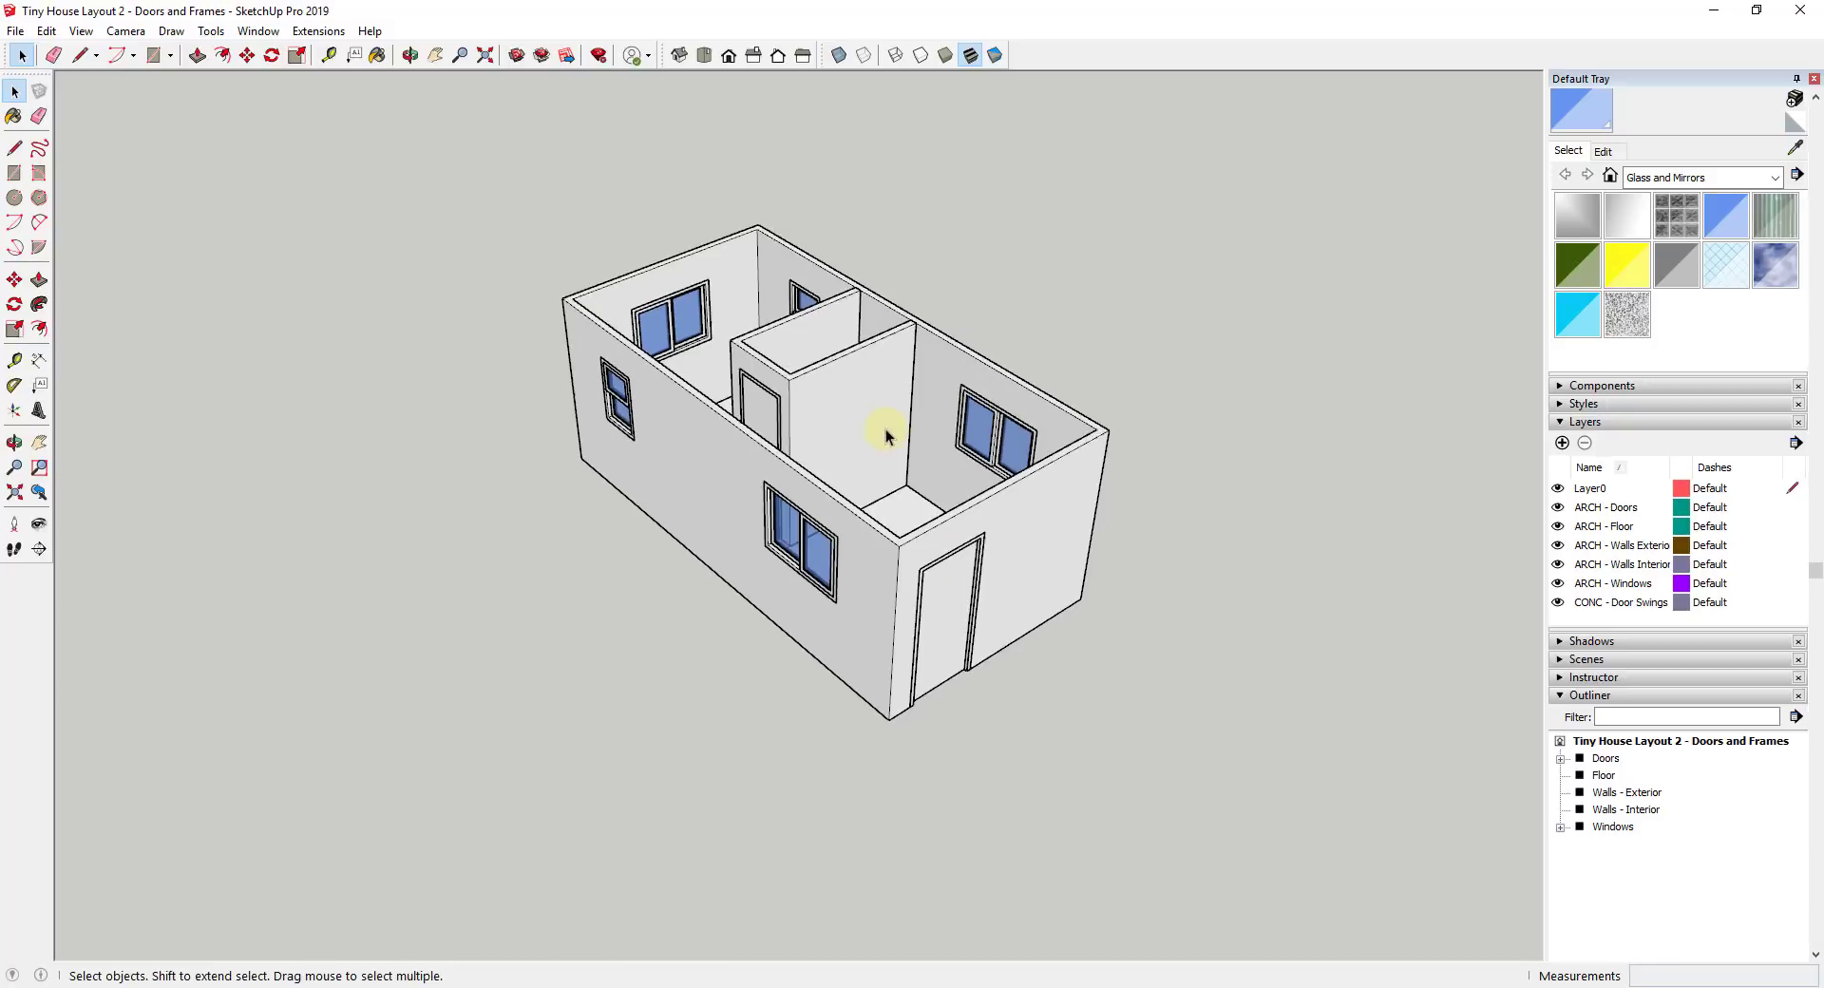
scroll(881, 429, up, 3)
middle_drag(881, 429, 1108, 377)
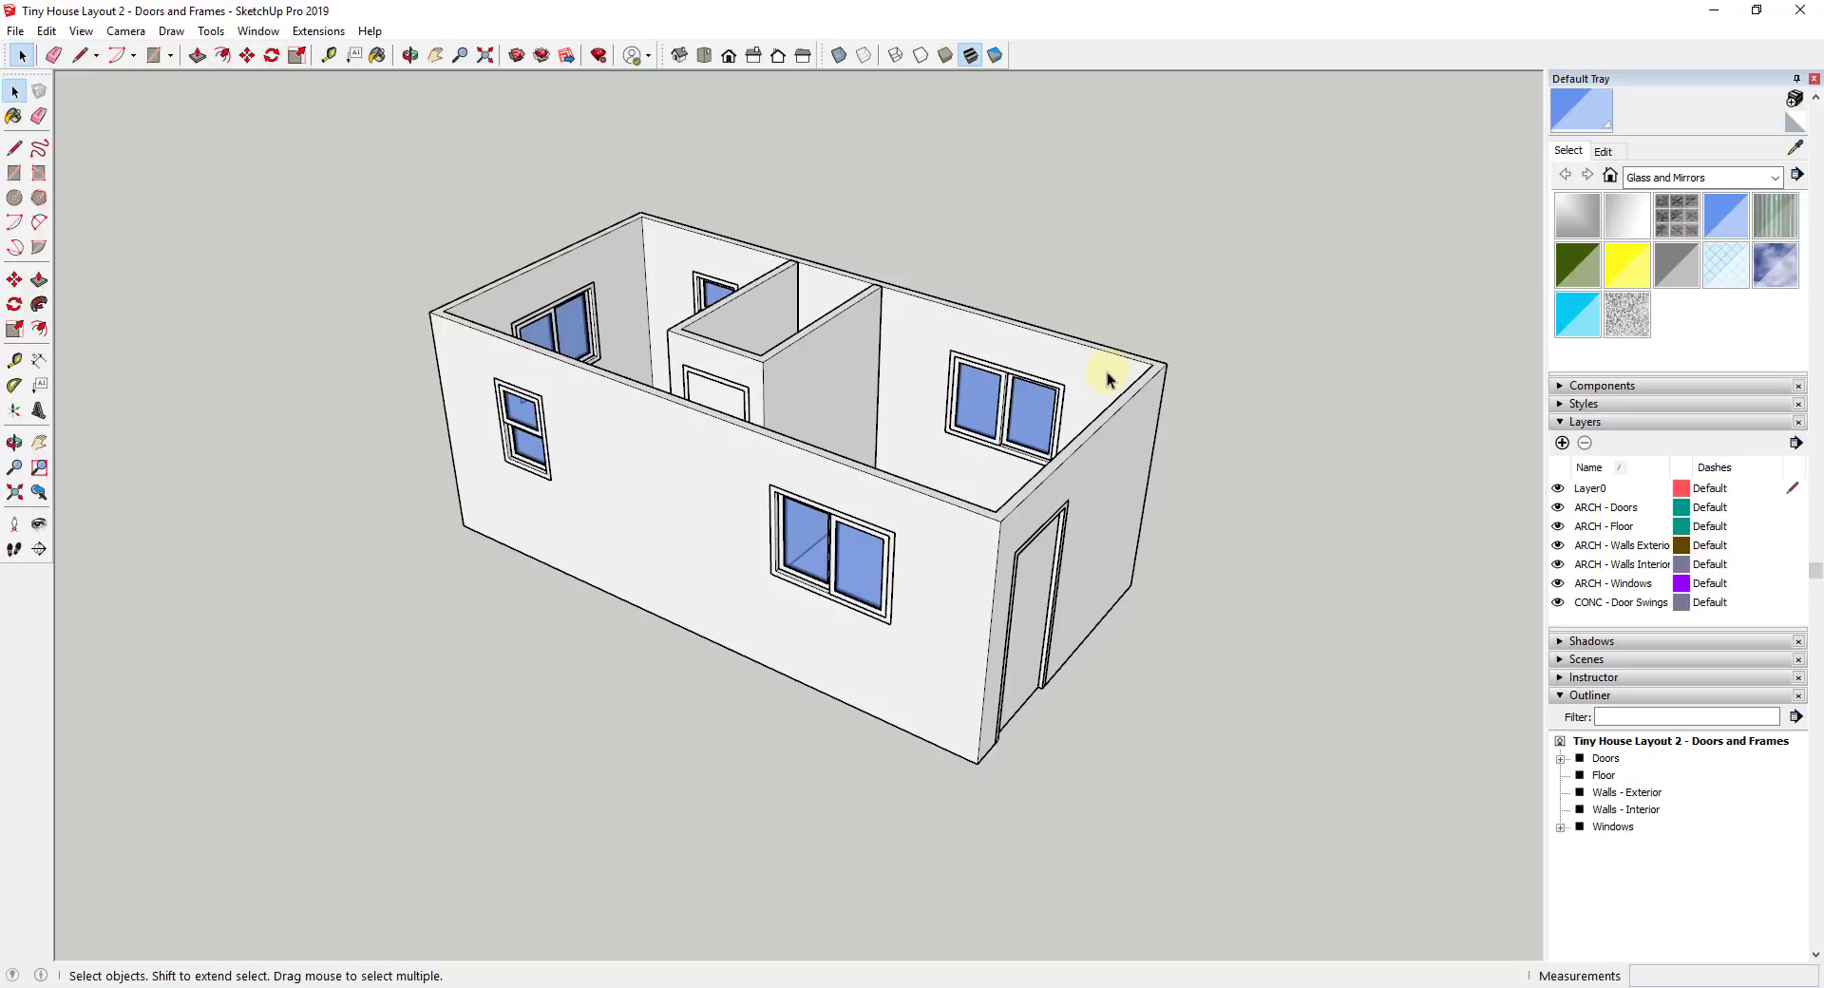
middle_drag(1098, 384, 1354, 420)
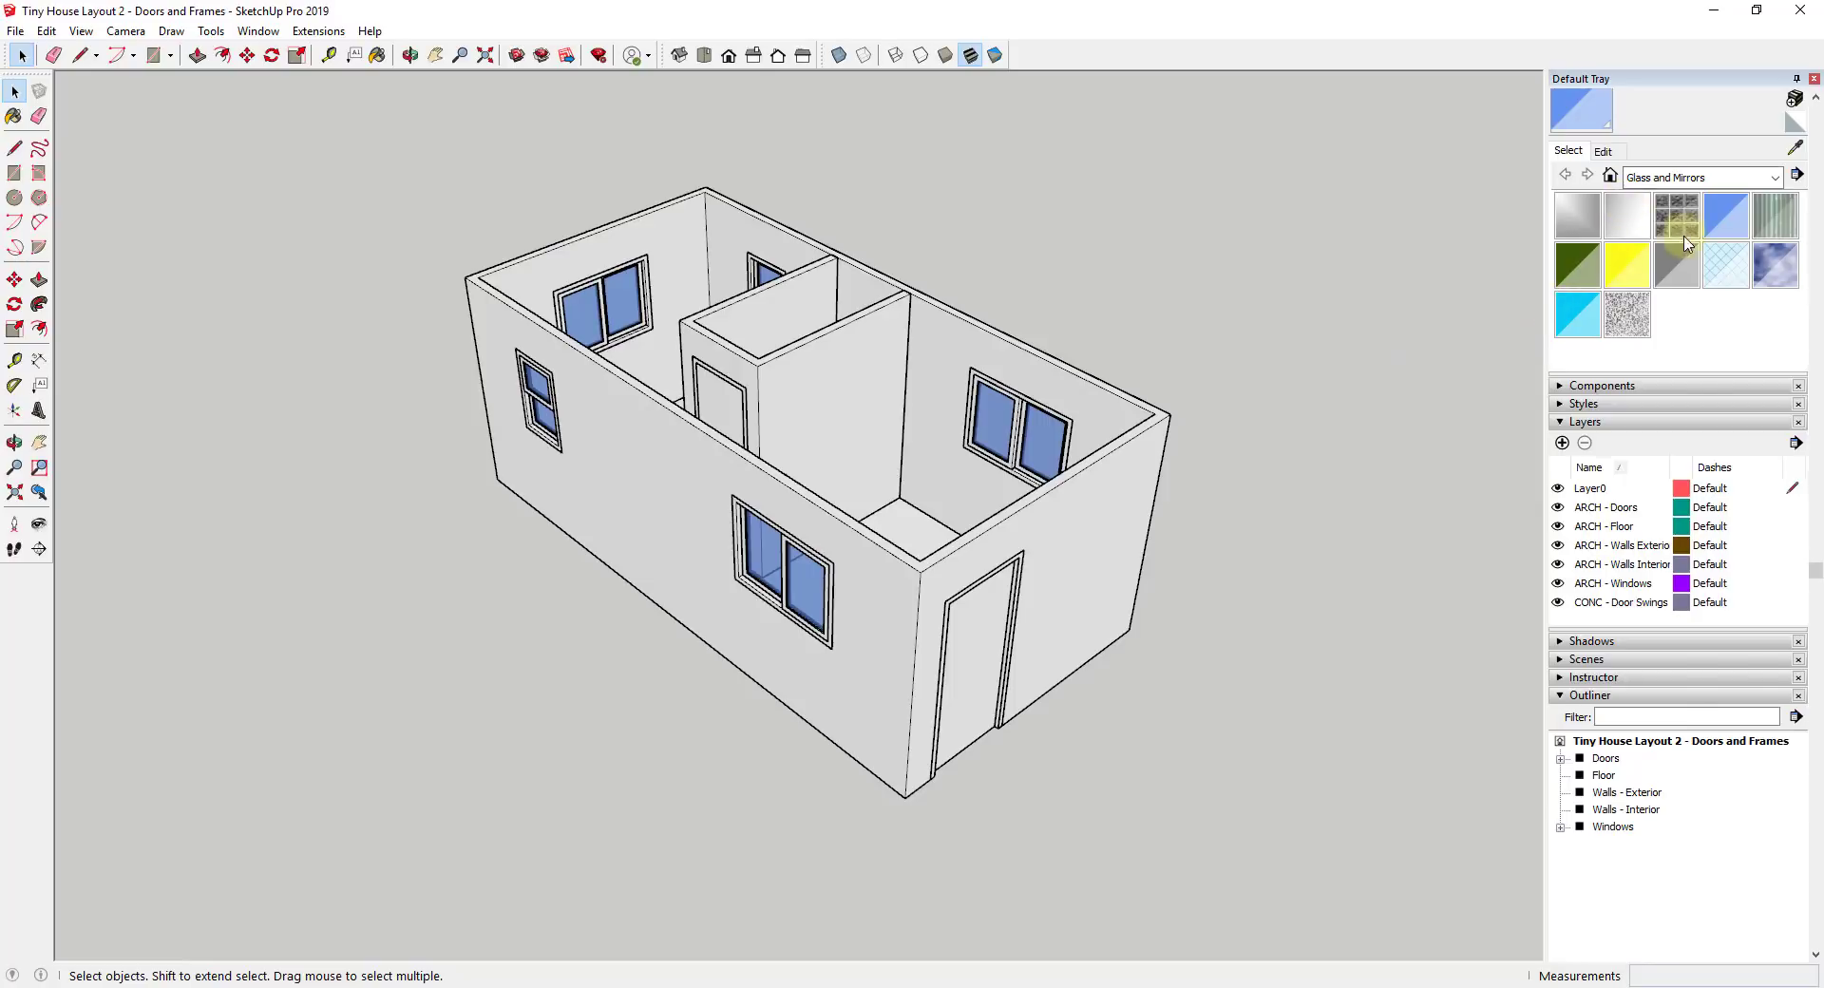
Collapse the Materials section of the tray
scroll(1686, 244, up, 2)
click(1559, 185)
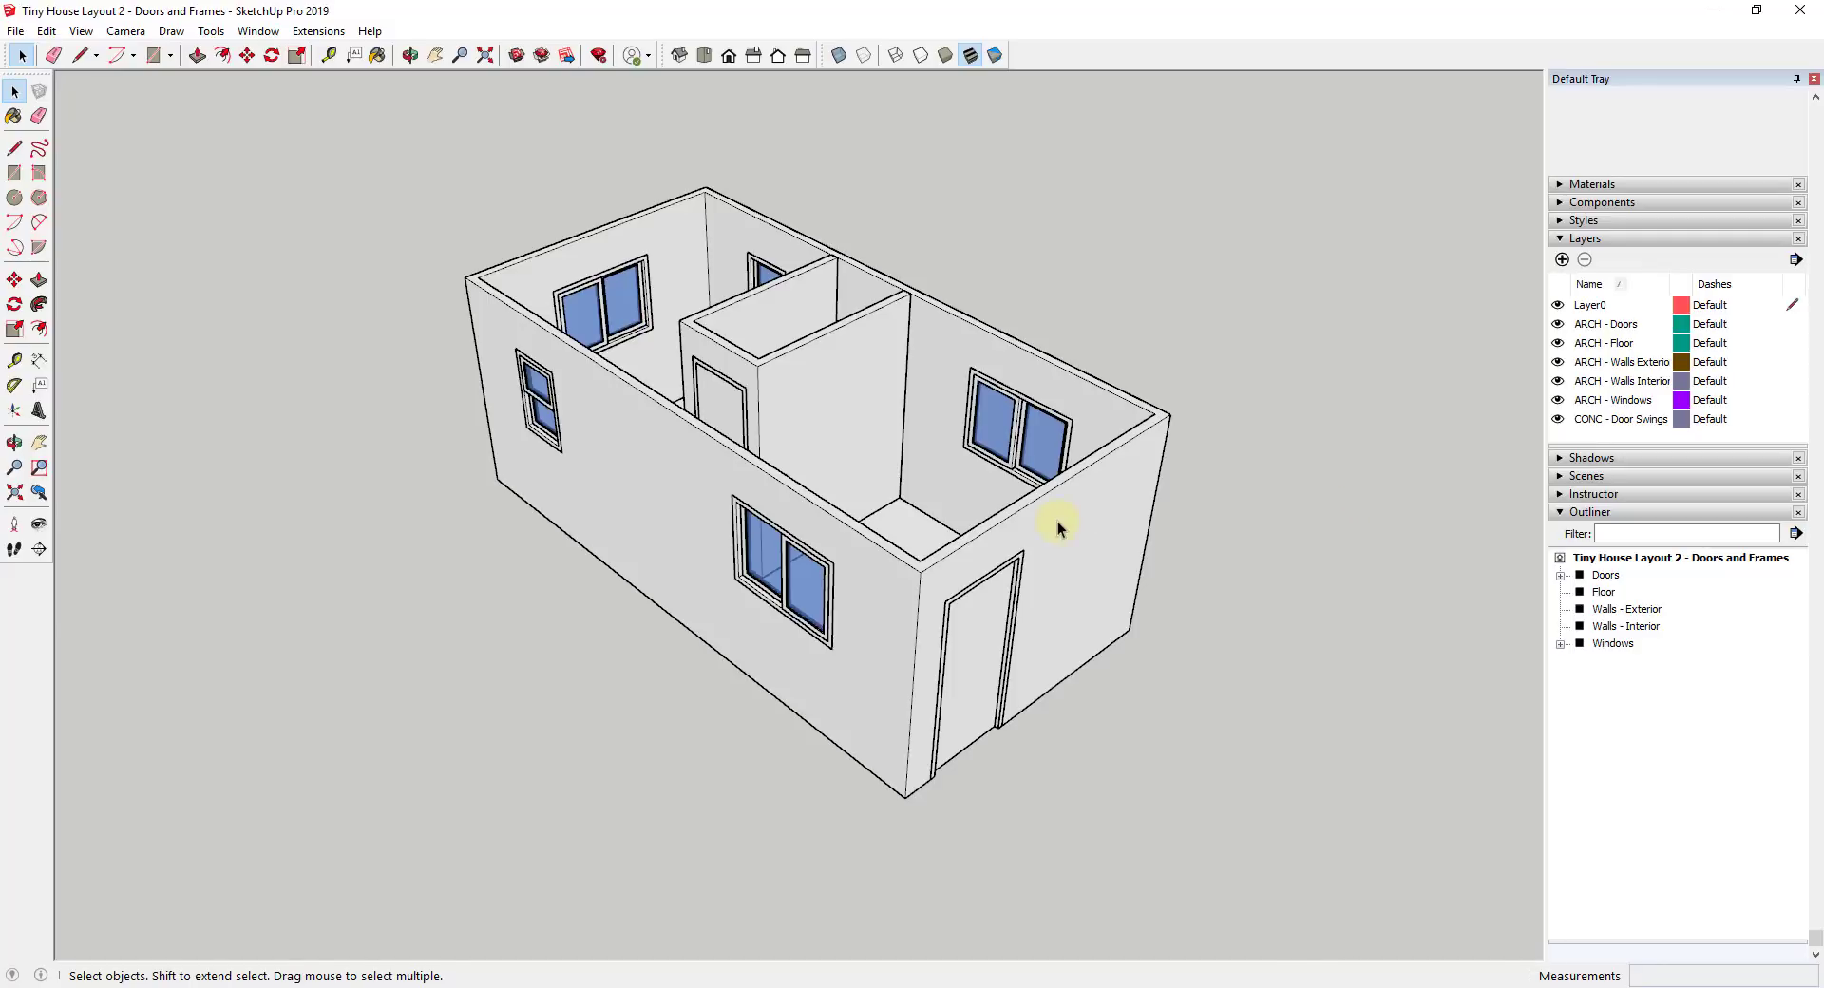
middle_drag(1054, 522, 1024, 548)
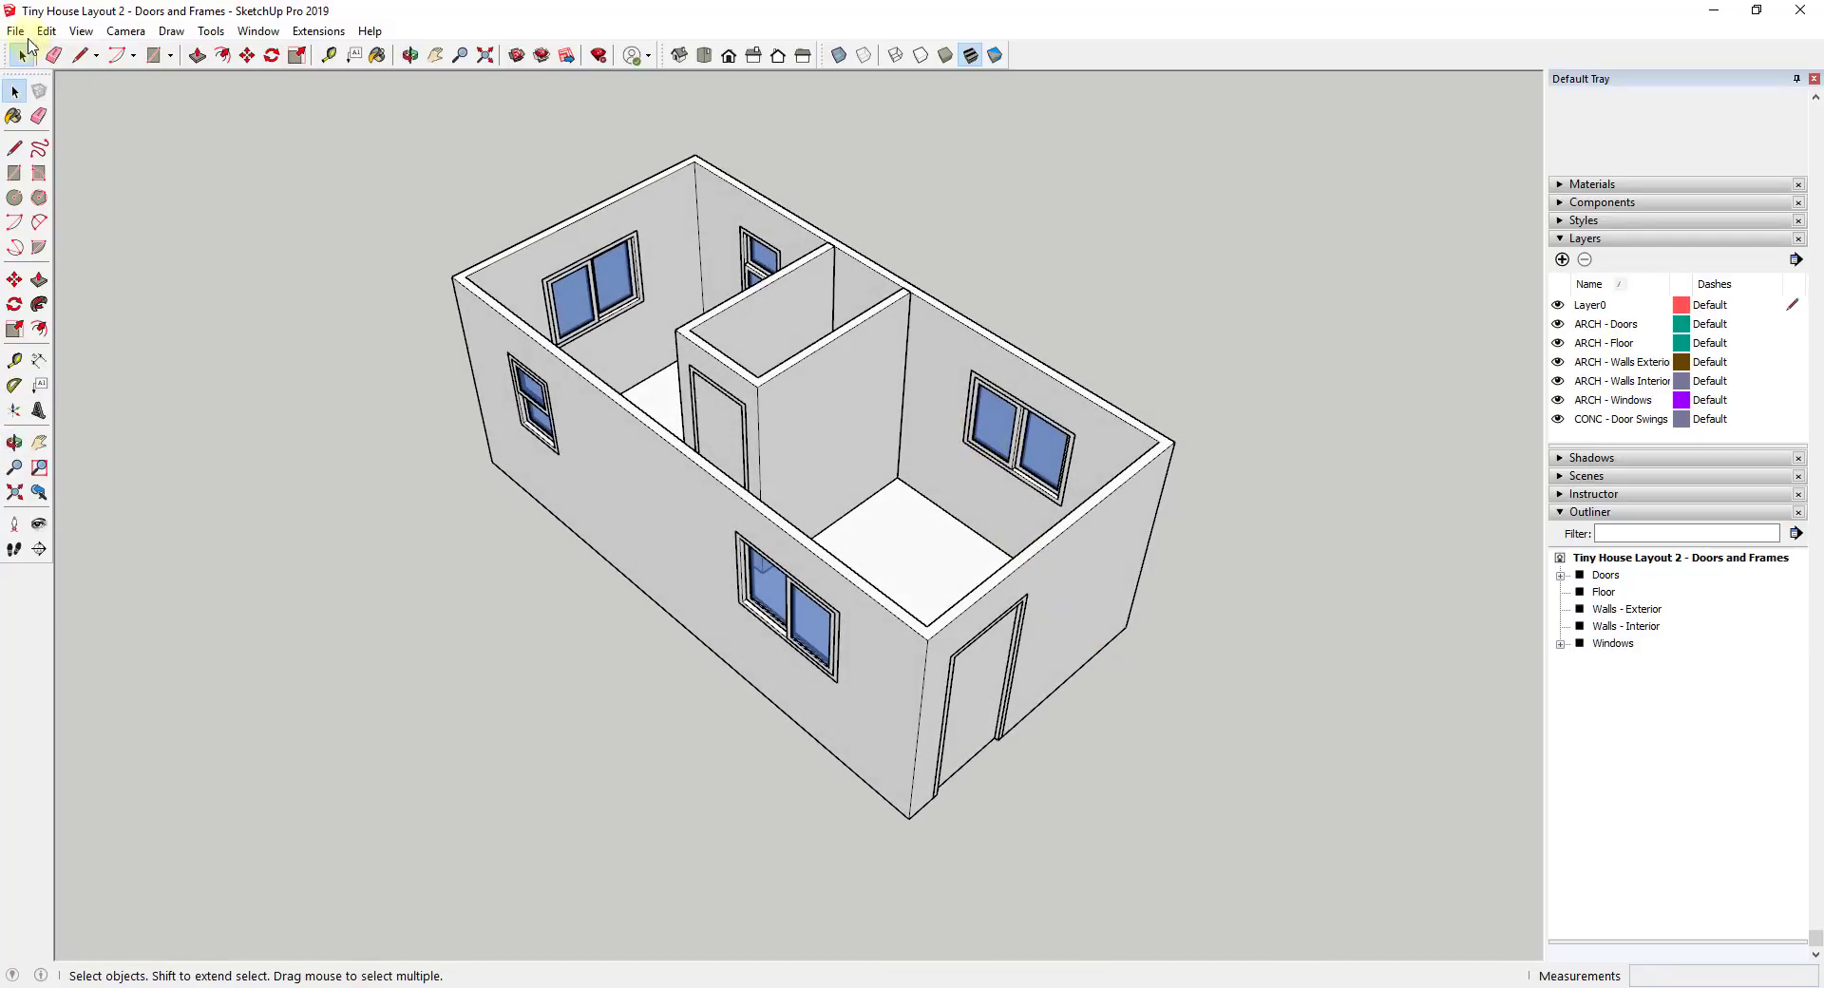
Open the 3D Warehouse model library and glance over its home page
click(257, 31)
click(297, 475)
click(259, 31)
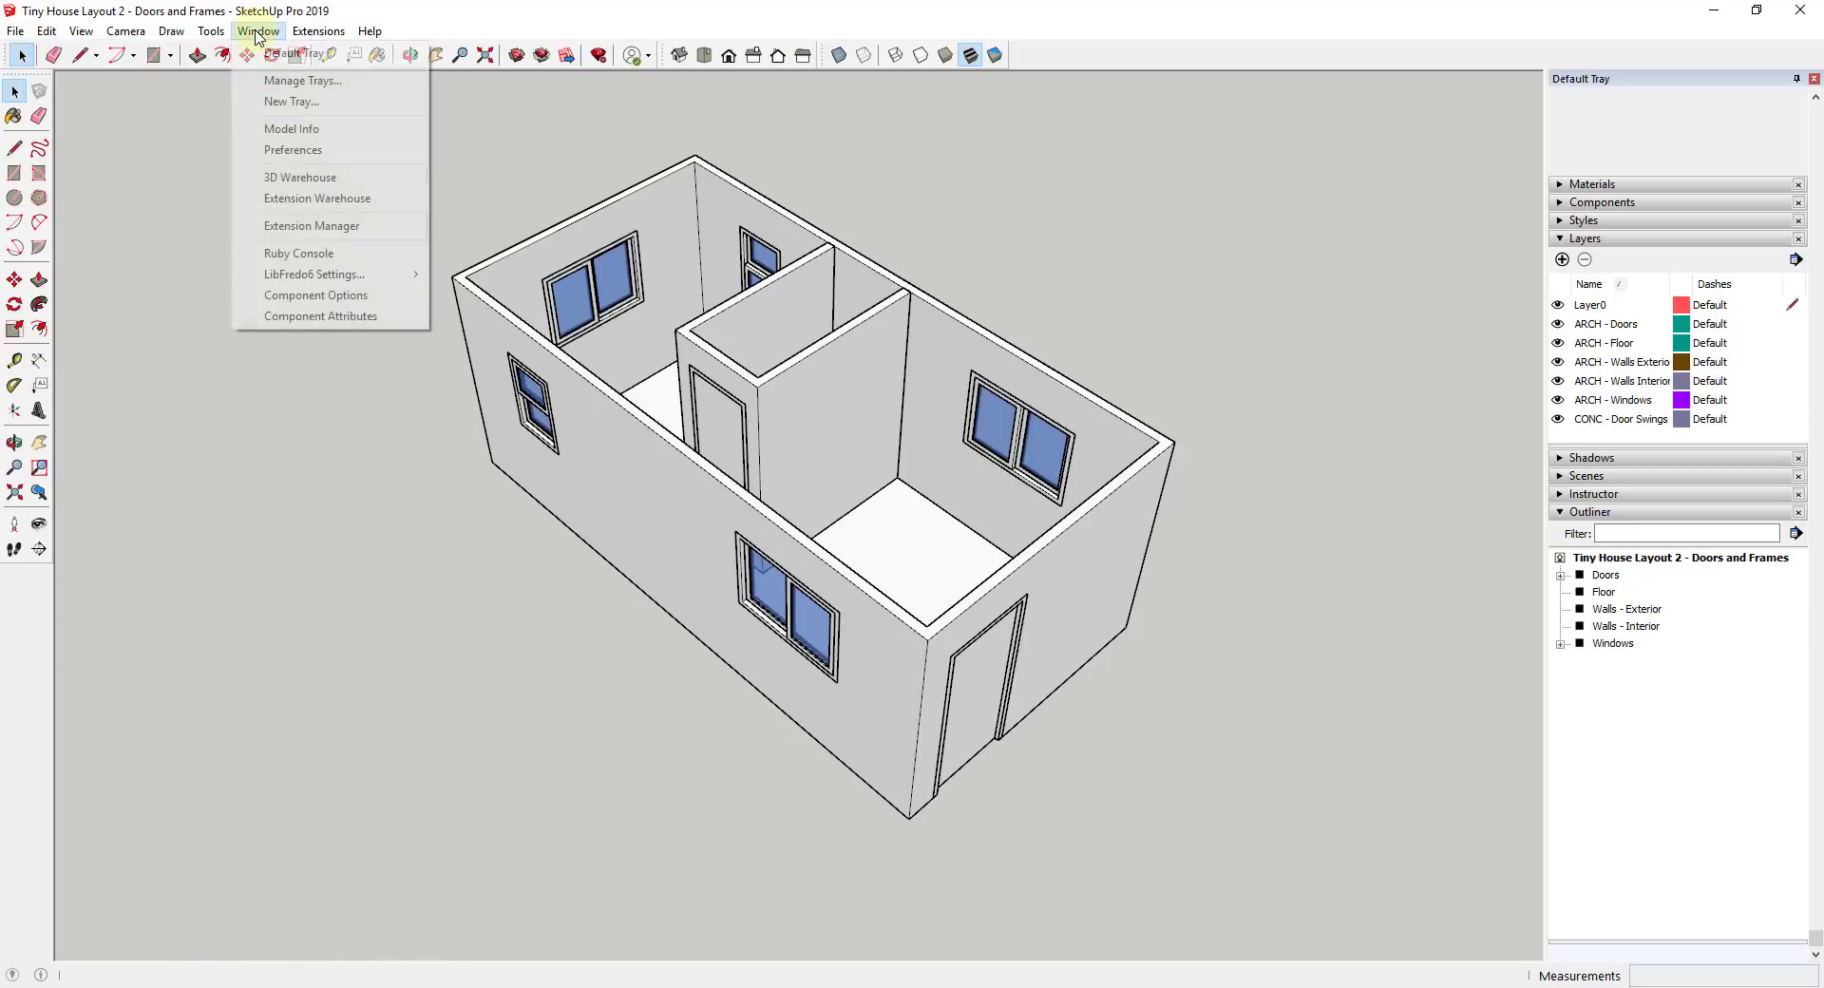
click(271, 174)
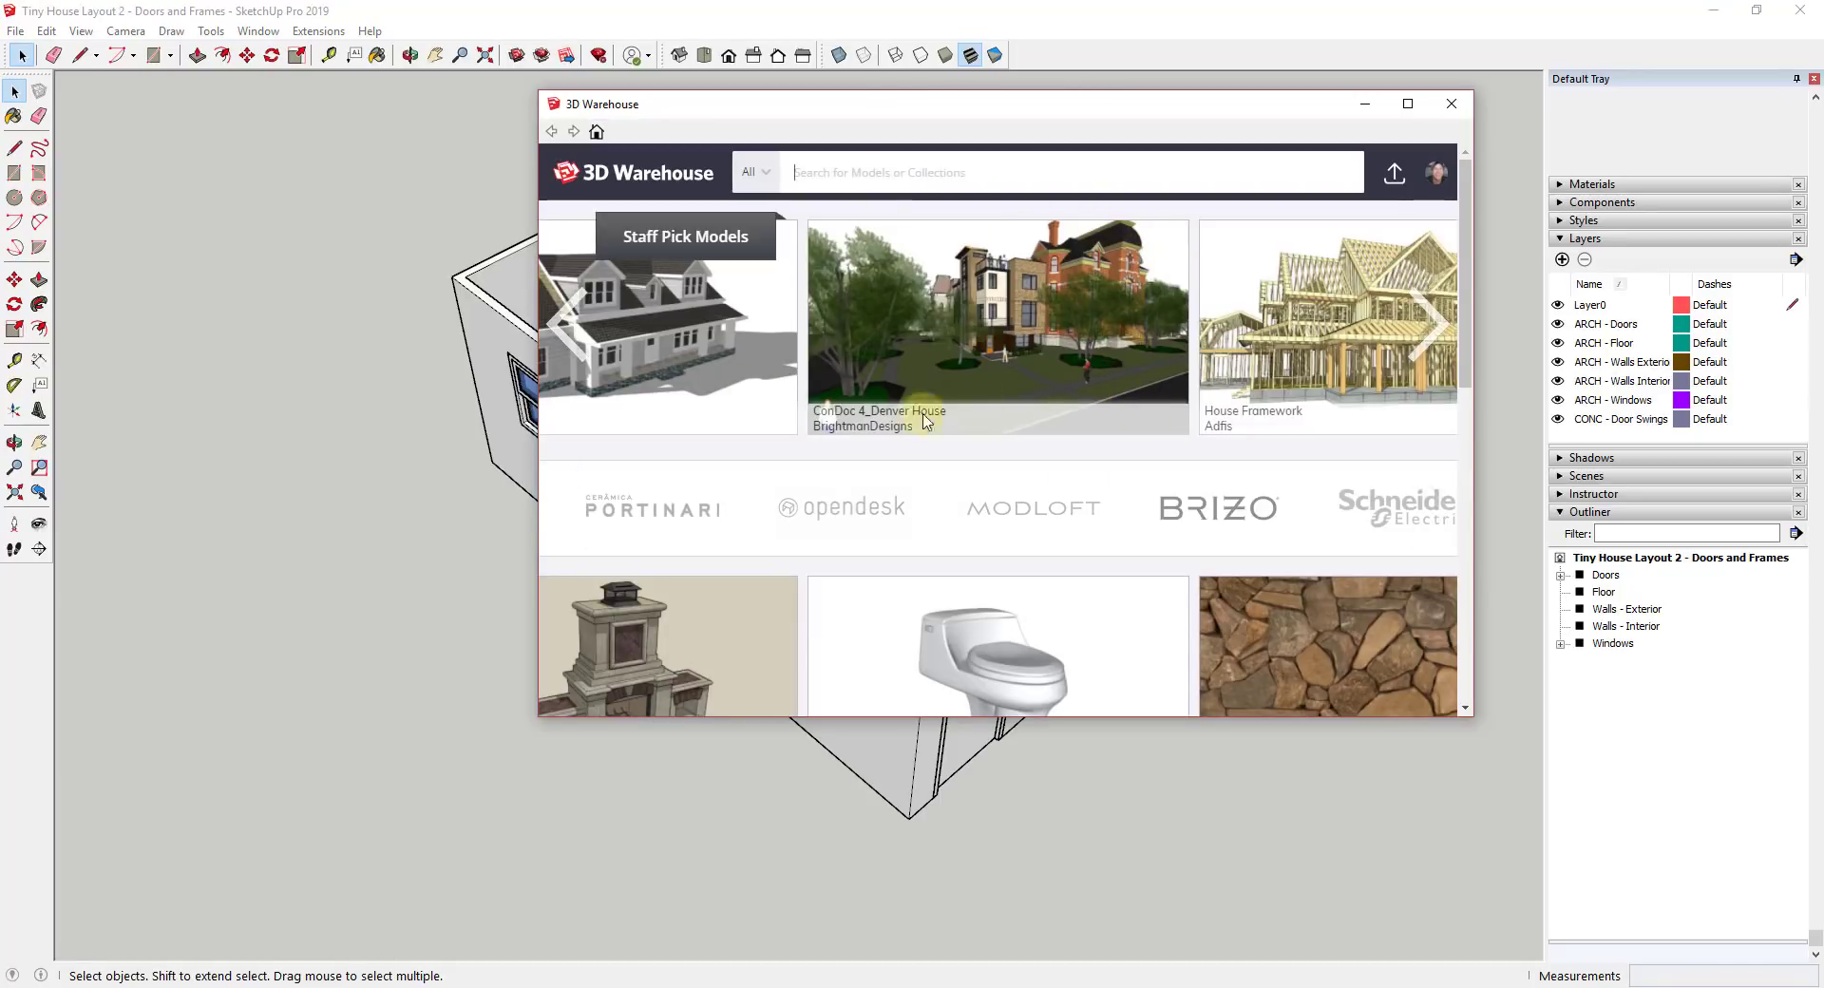
scroll(1089, 331, down, 1)
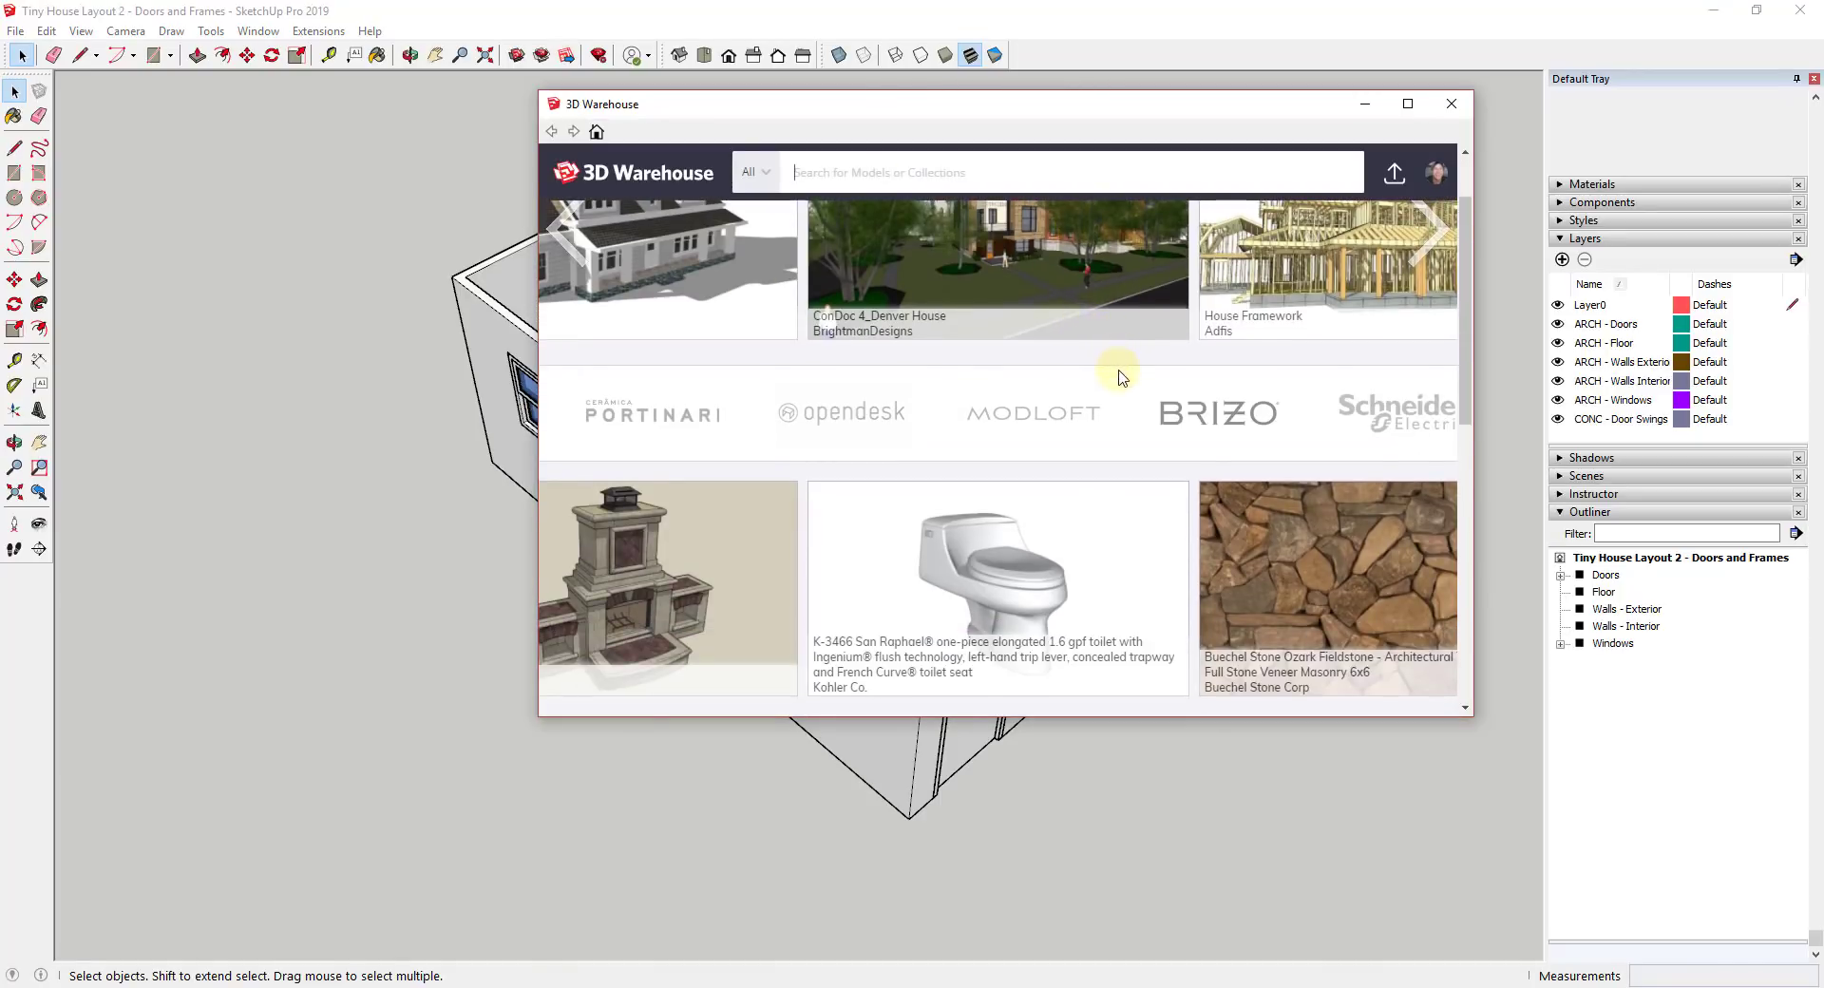
scroll(1121, 377, up, 1)
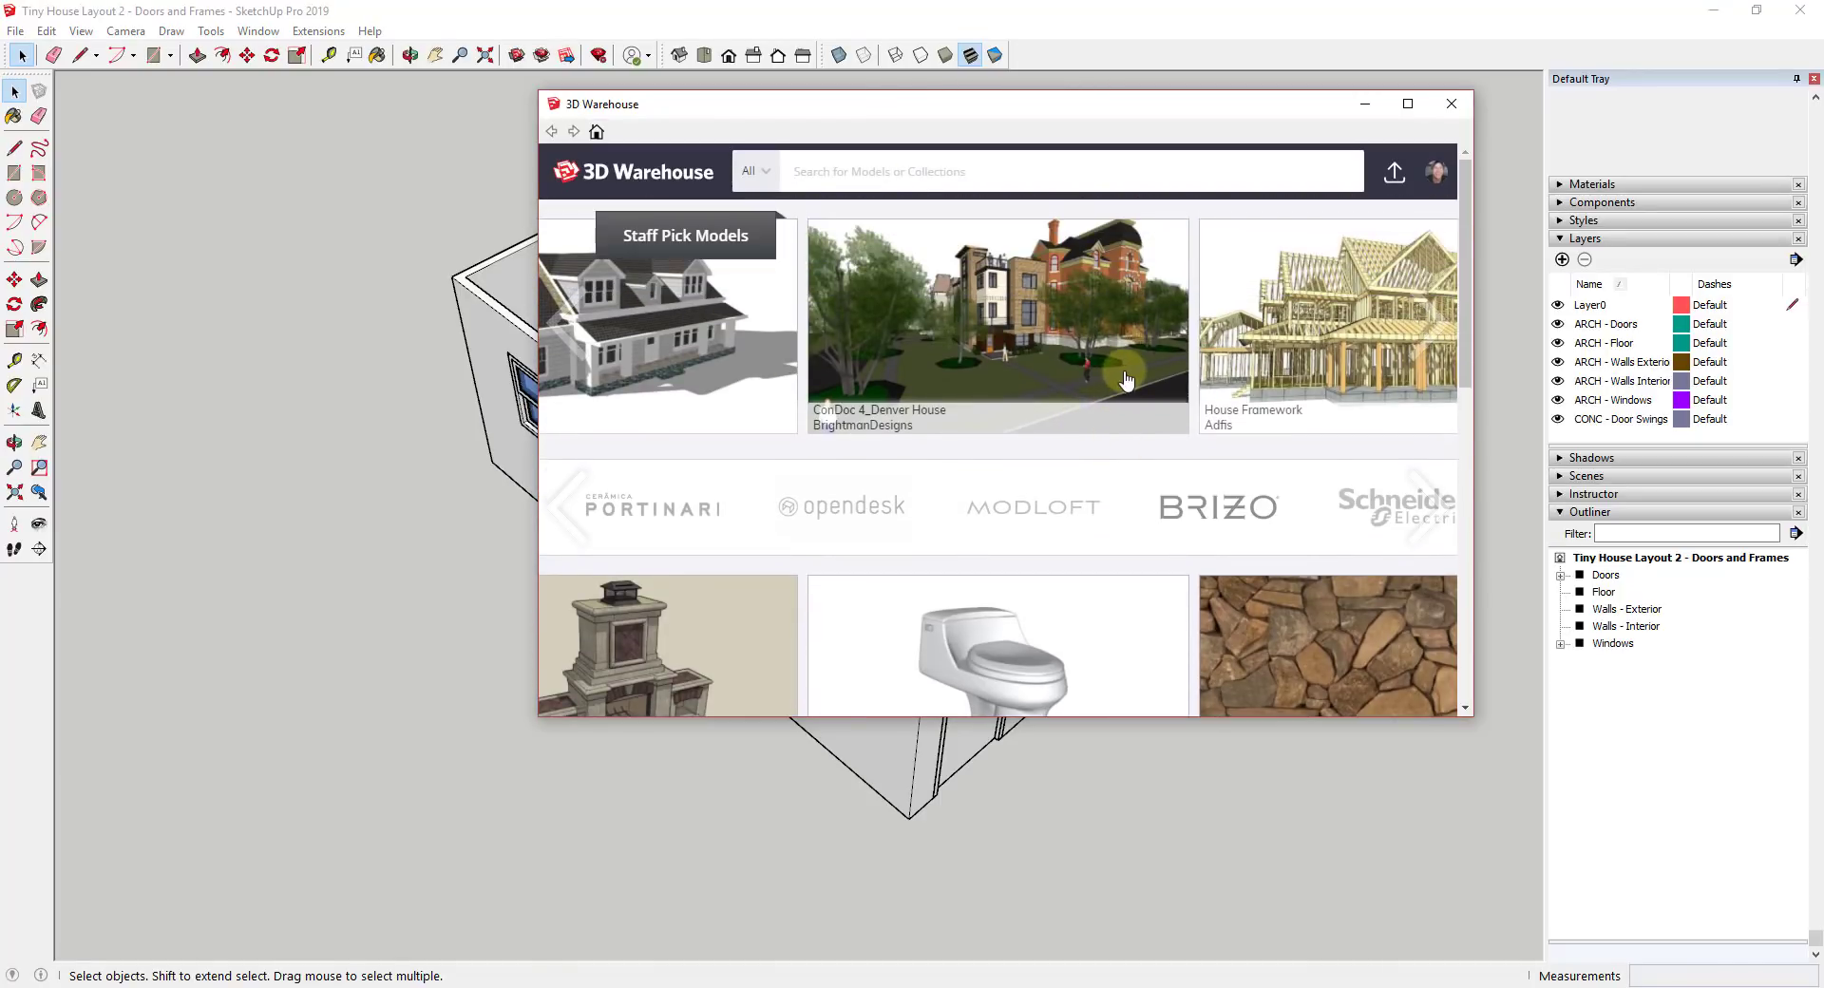
Search the 3D Warehouse for "cabinet"
click(958, 164)
text(cabin)
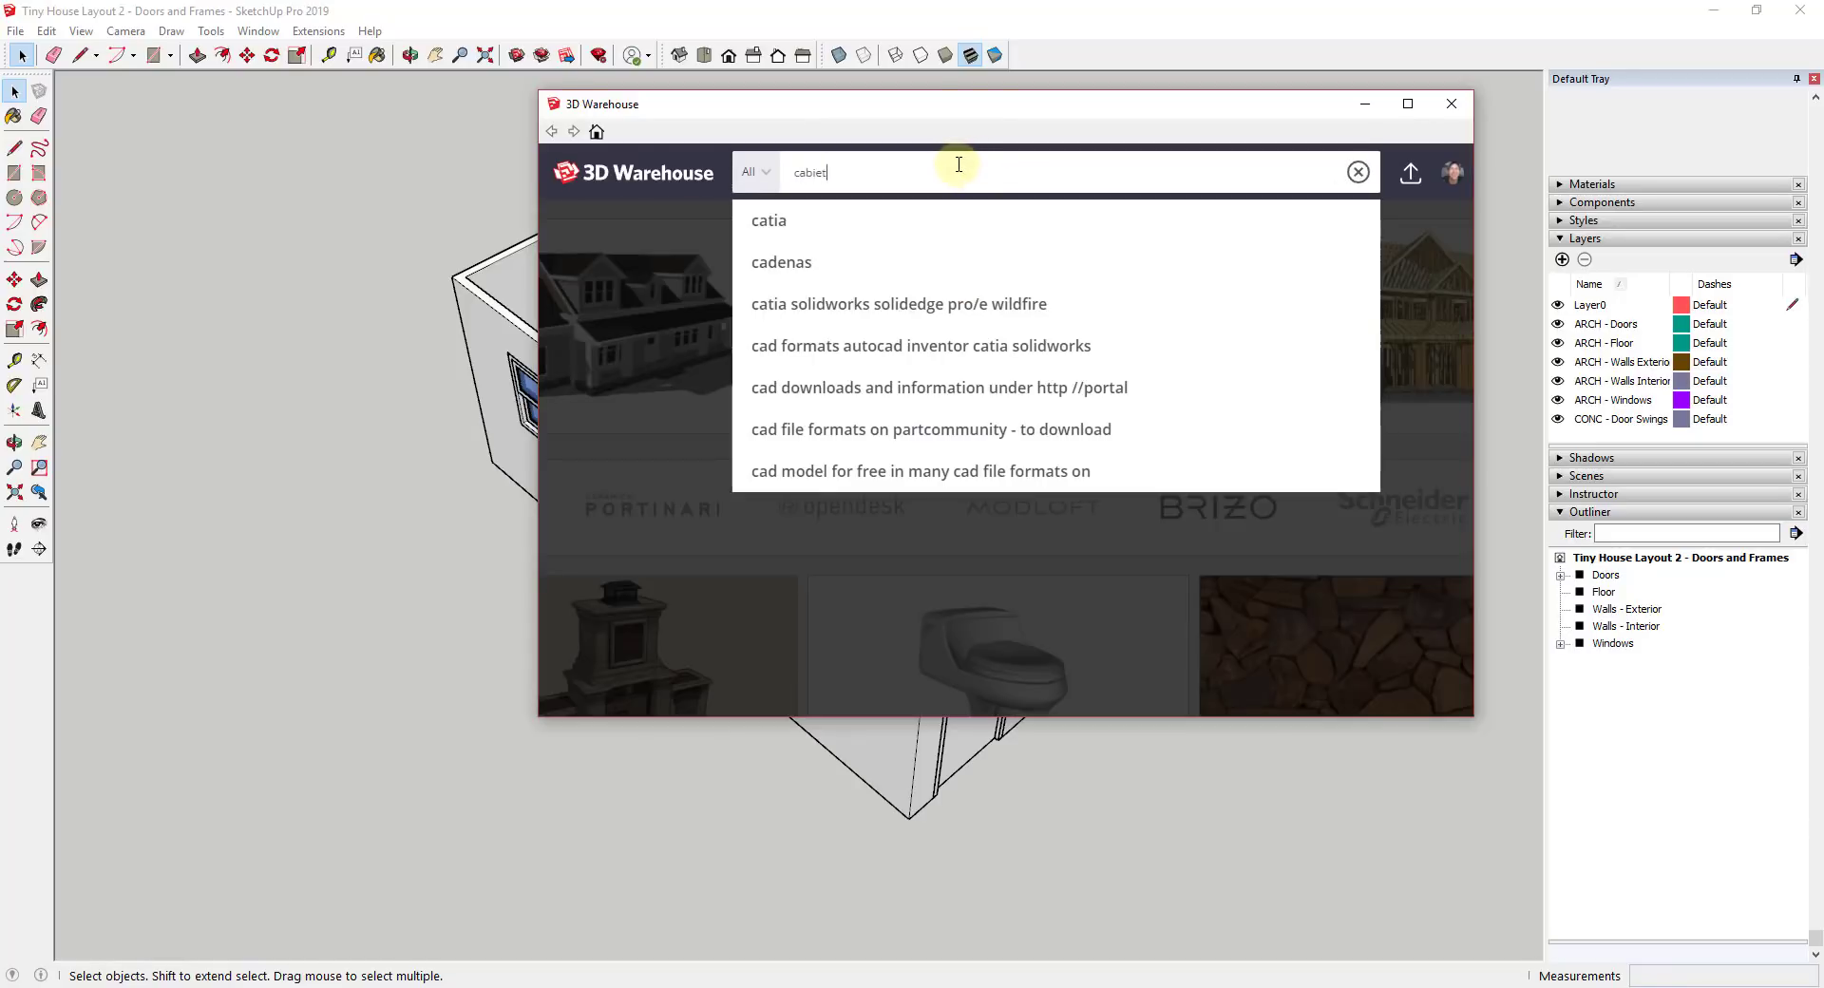
text(ets)
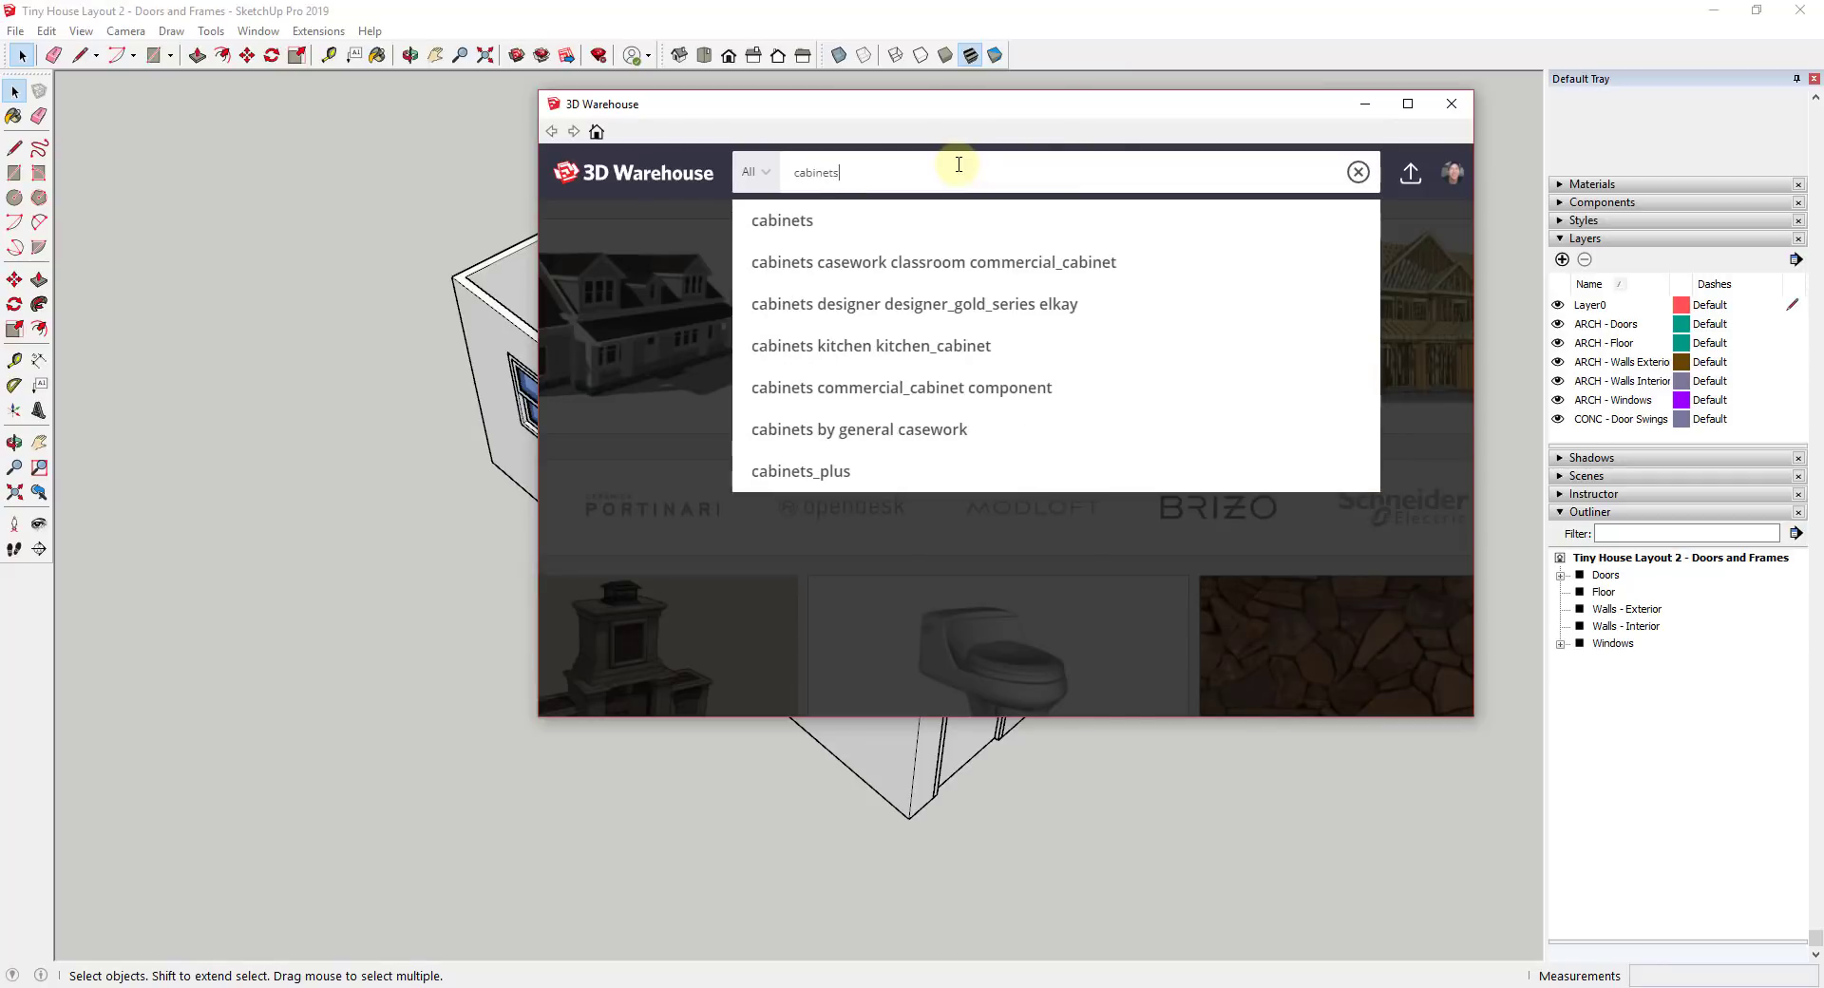
key(Return)
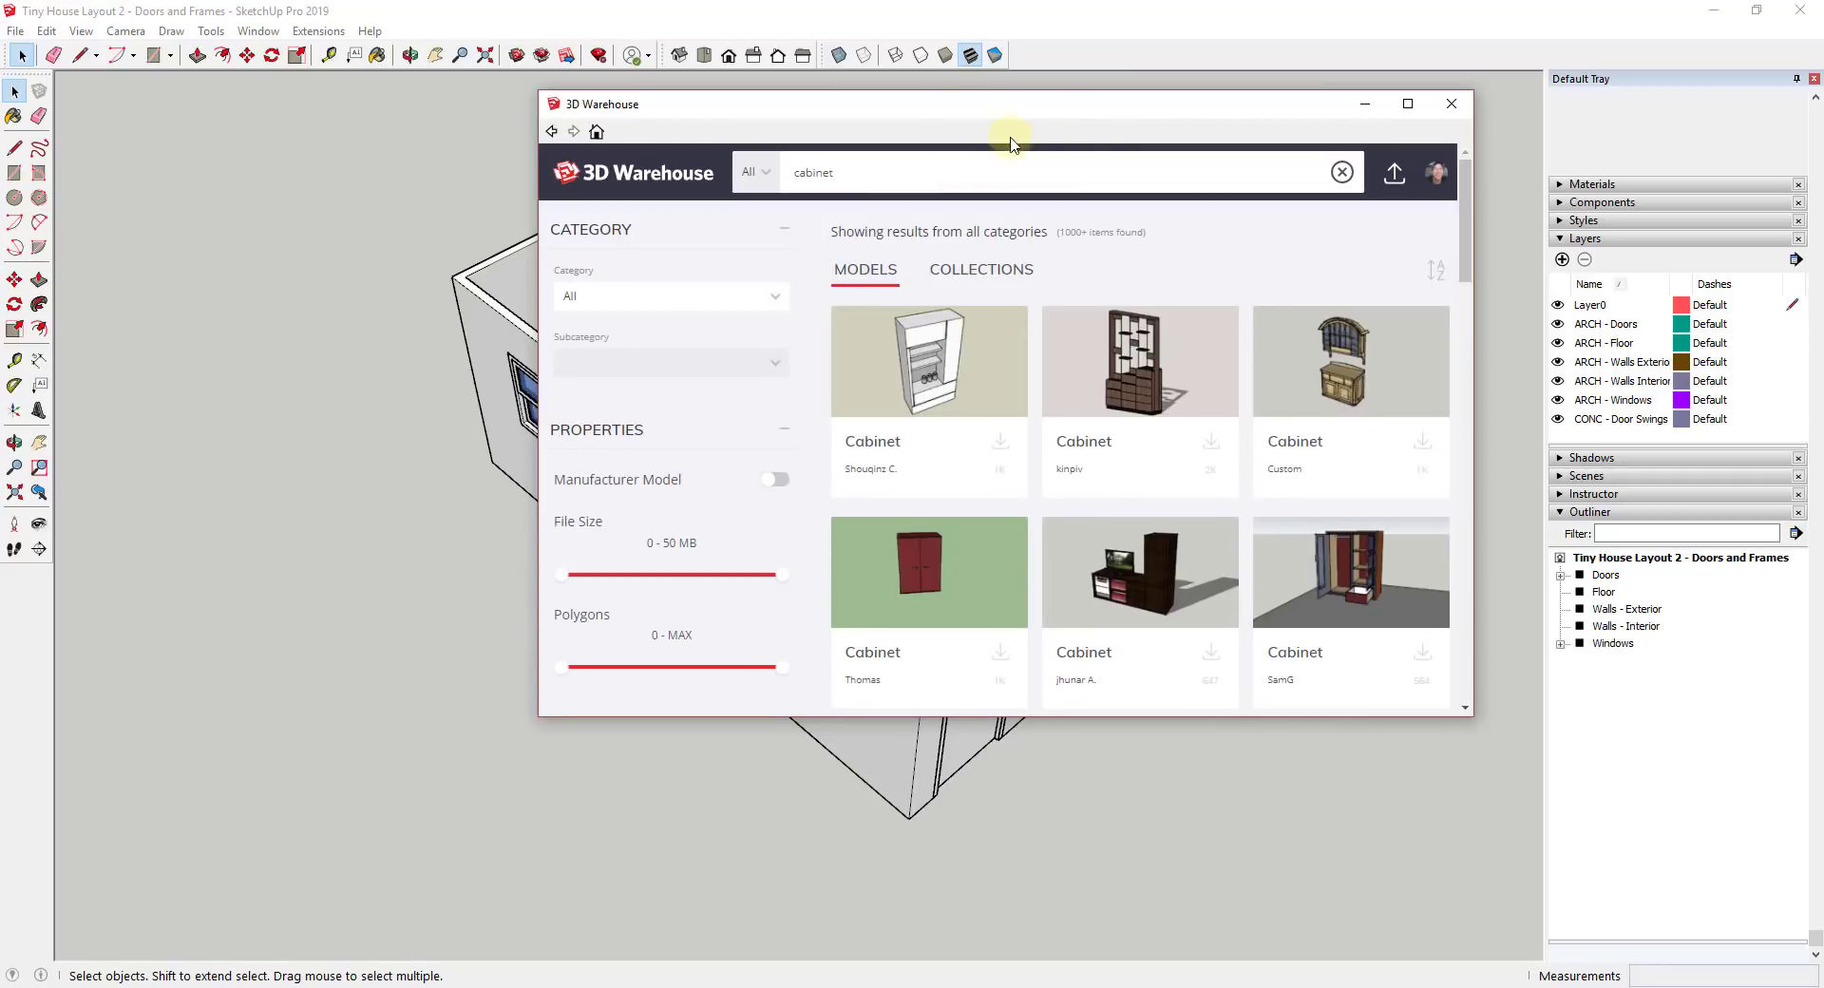
Maximize the 3D Warehouse window and sort the cabinet results by Popularity
double_click(1166, 104)
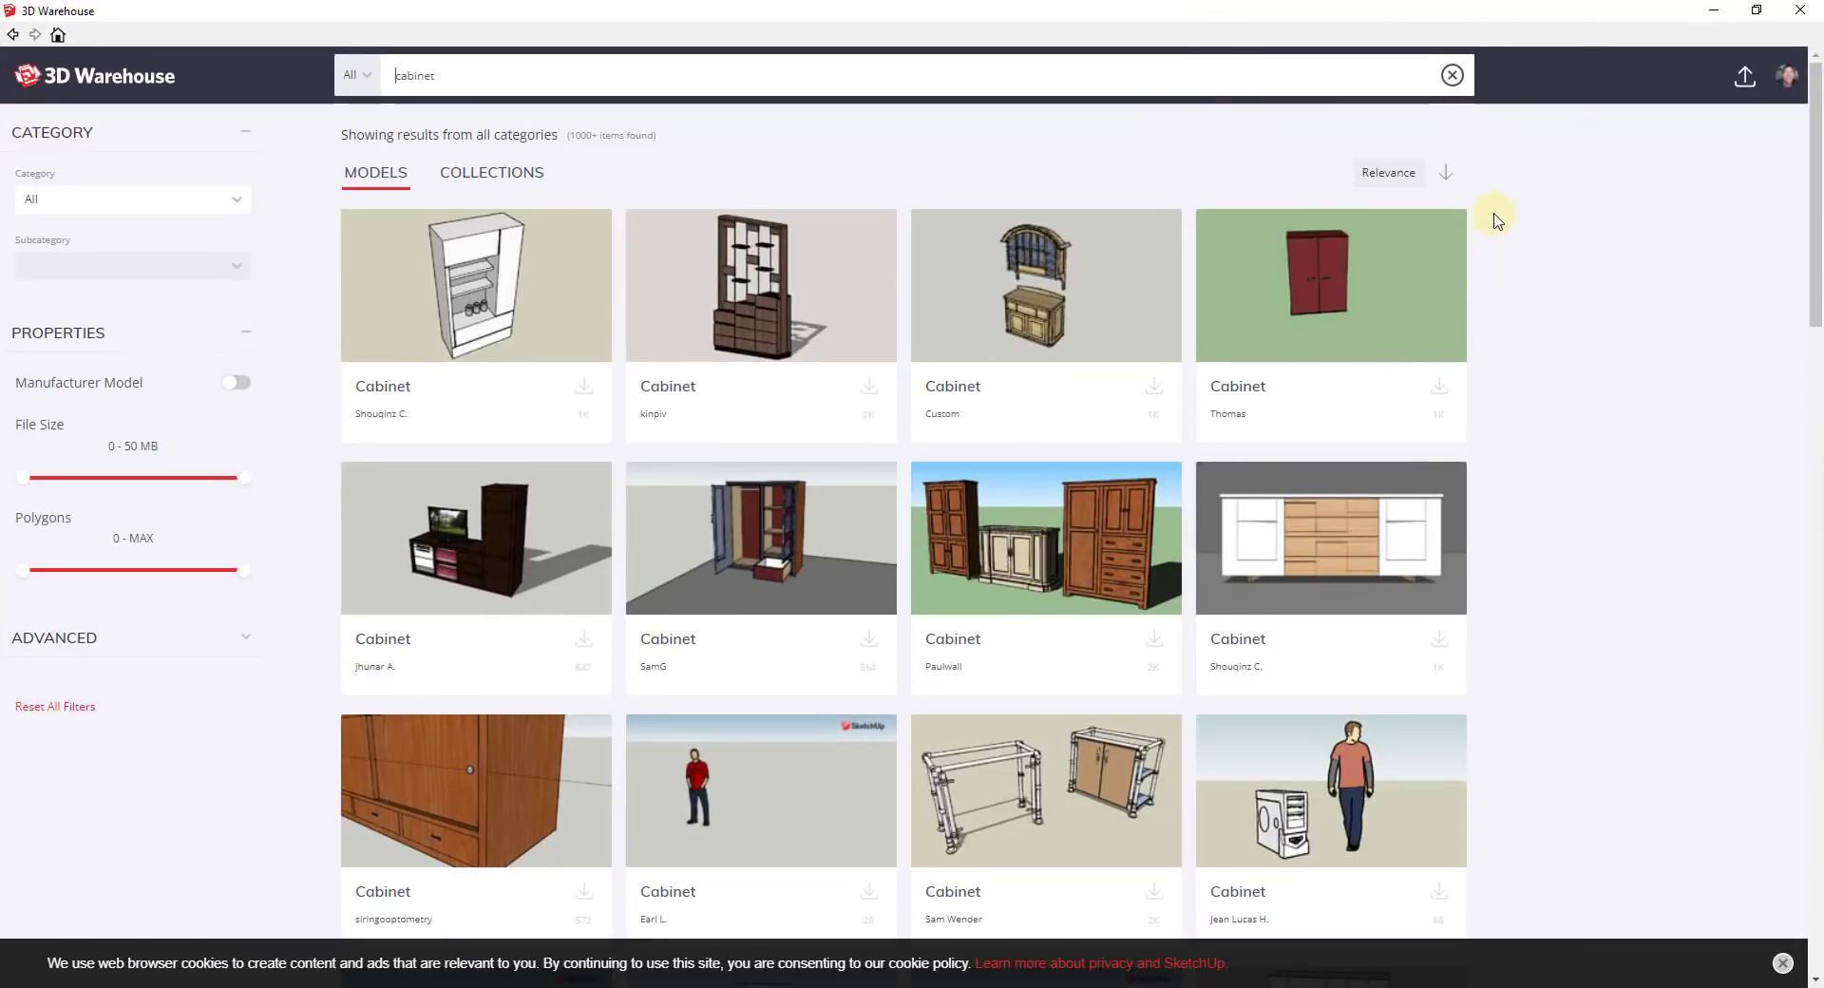
click(1387, 172)
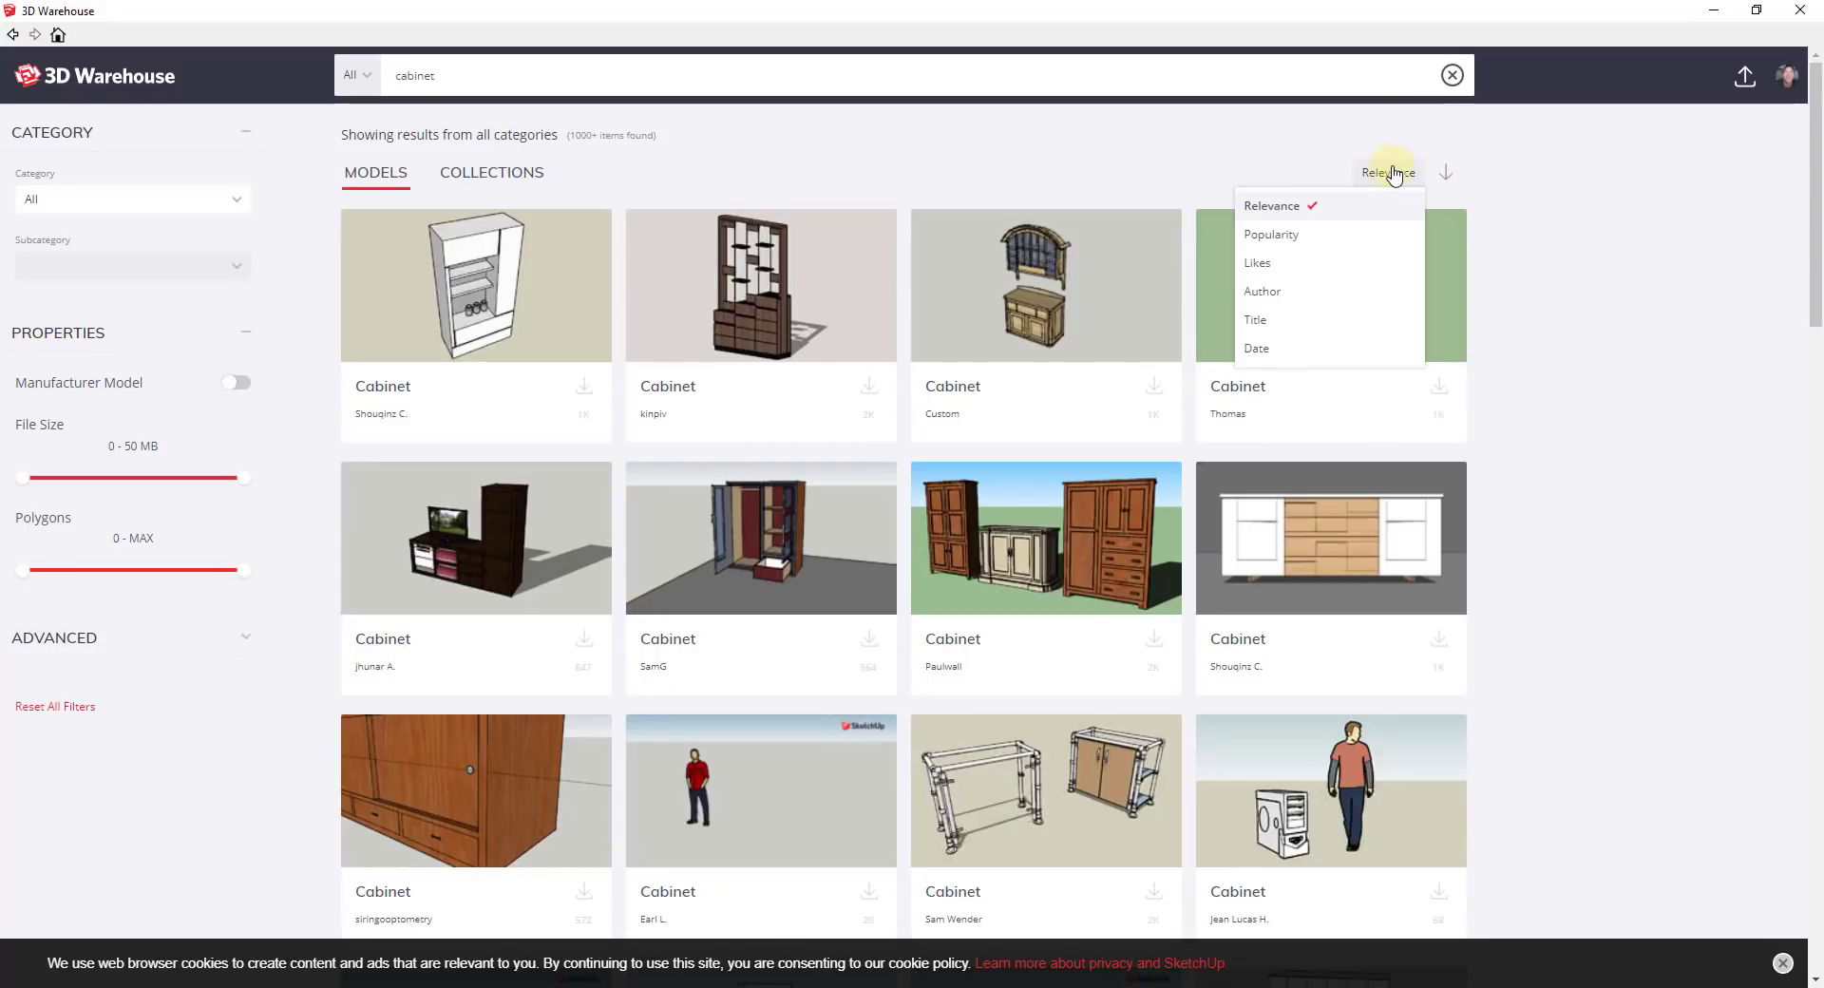
click(1278, 235)
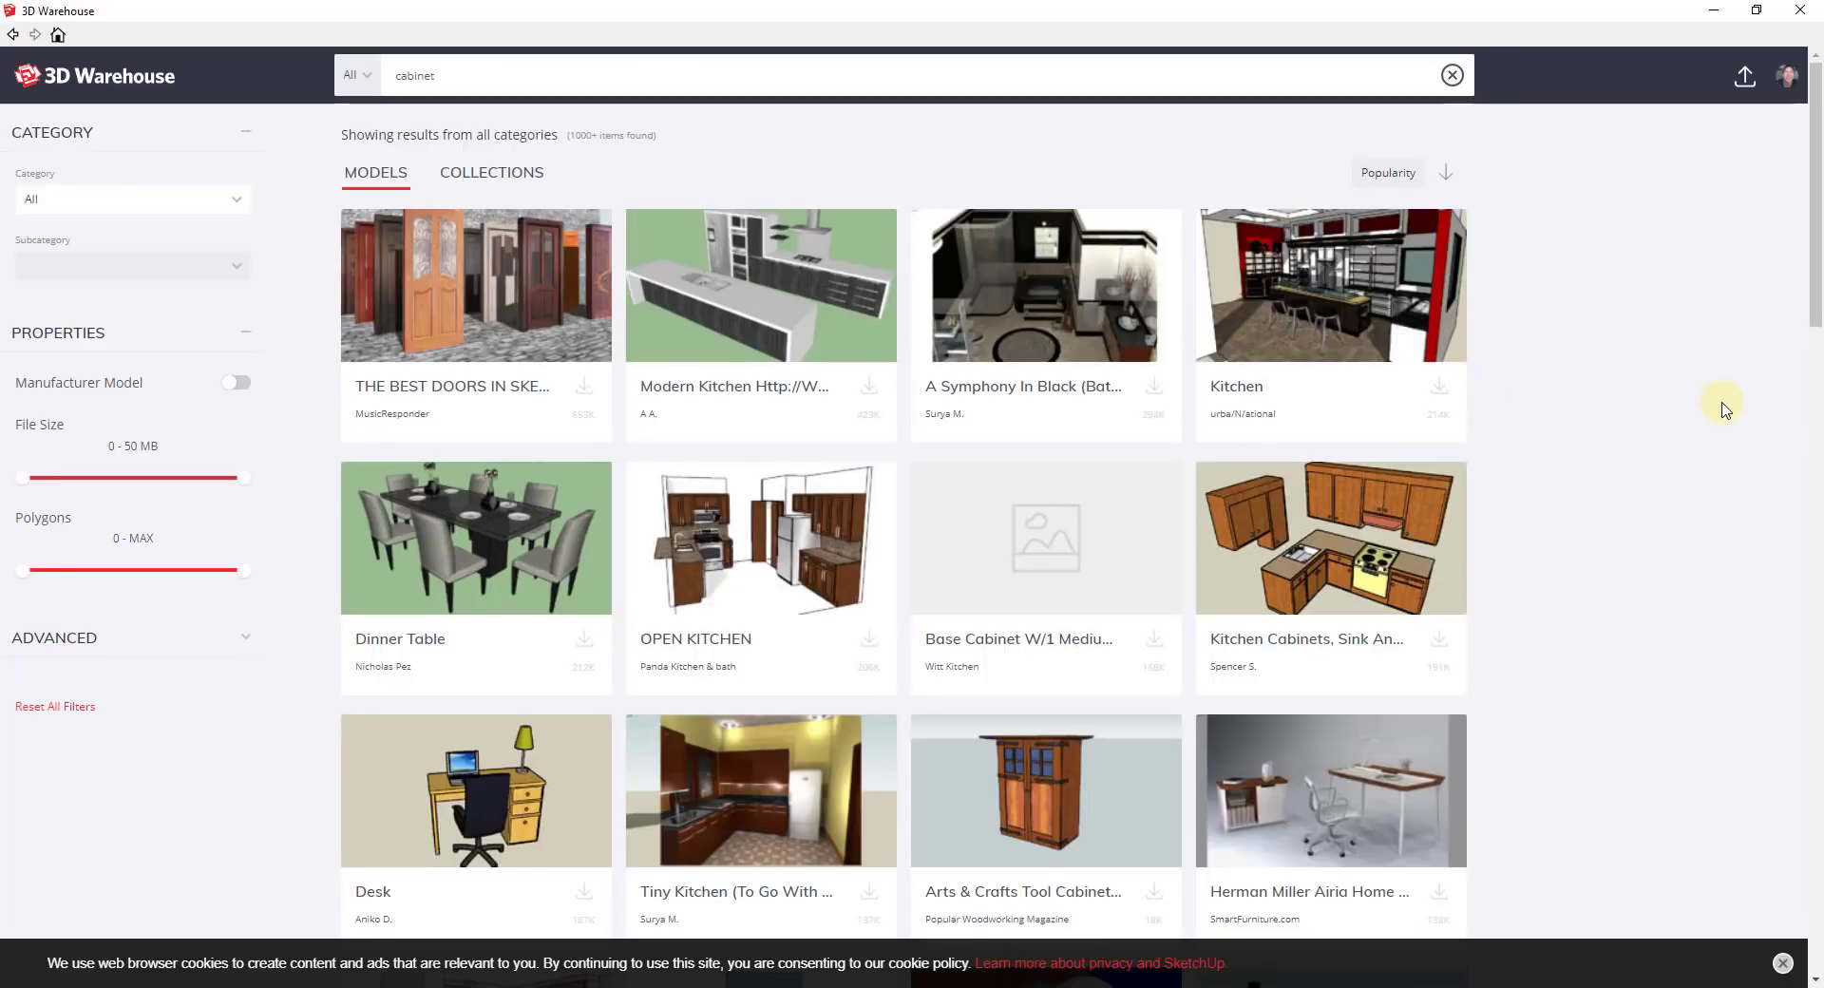
Look through the cabinet models sorted by popularity for pieces suited to a kitchen
scroll(1701, 380, down, 7)
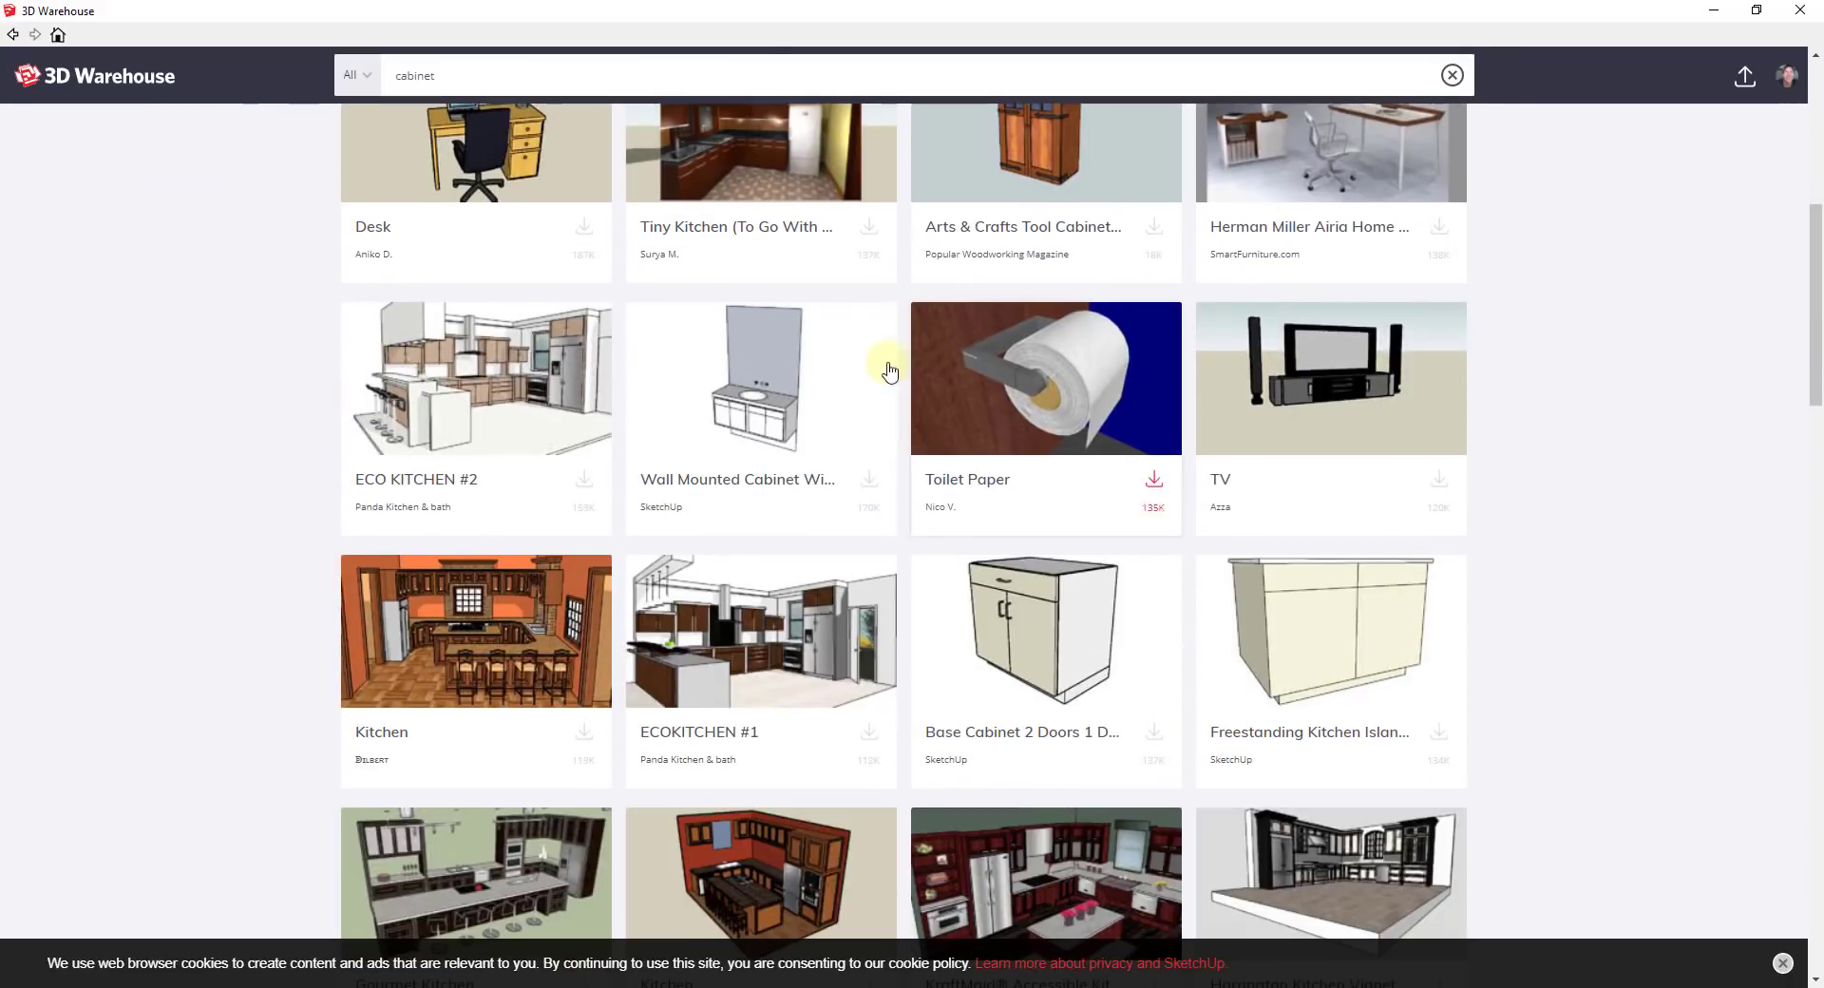
scroll(1402, 318, down, 10)
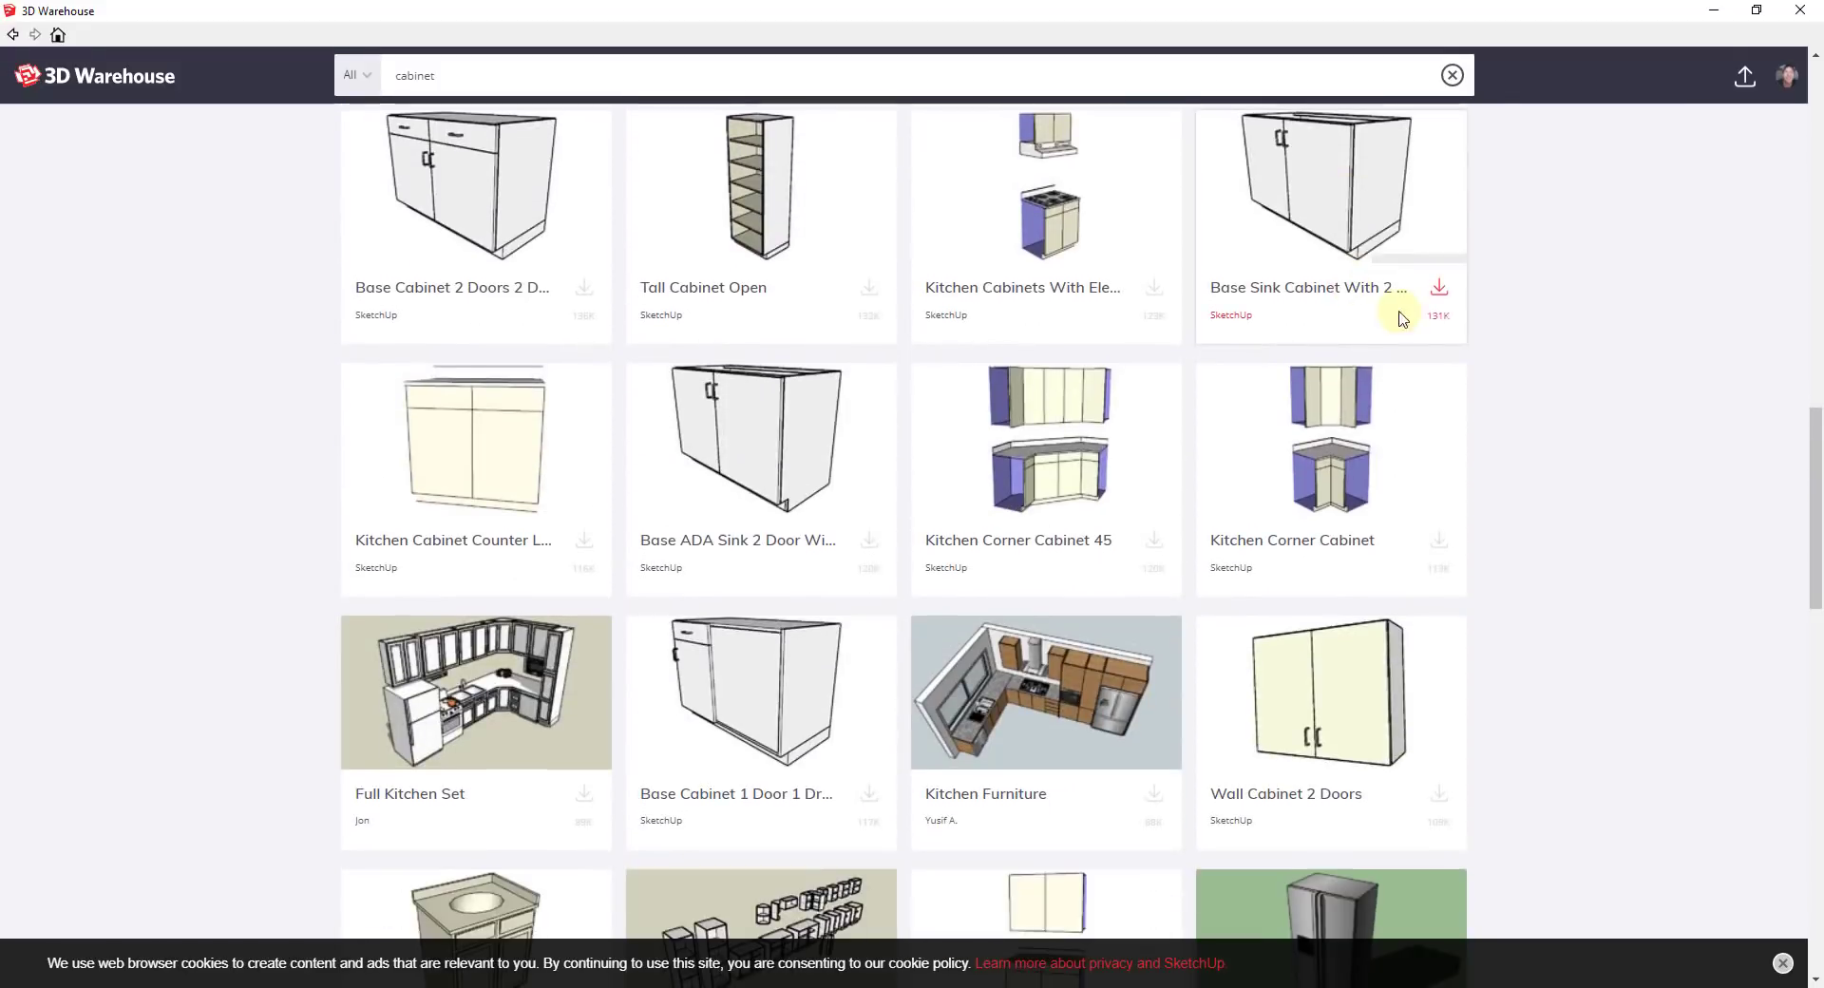
scroll(1402, 319, down, 8)
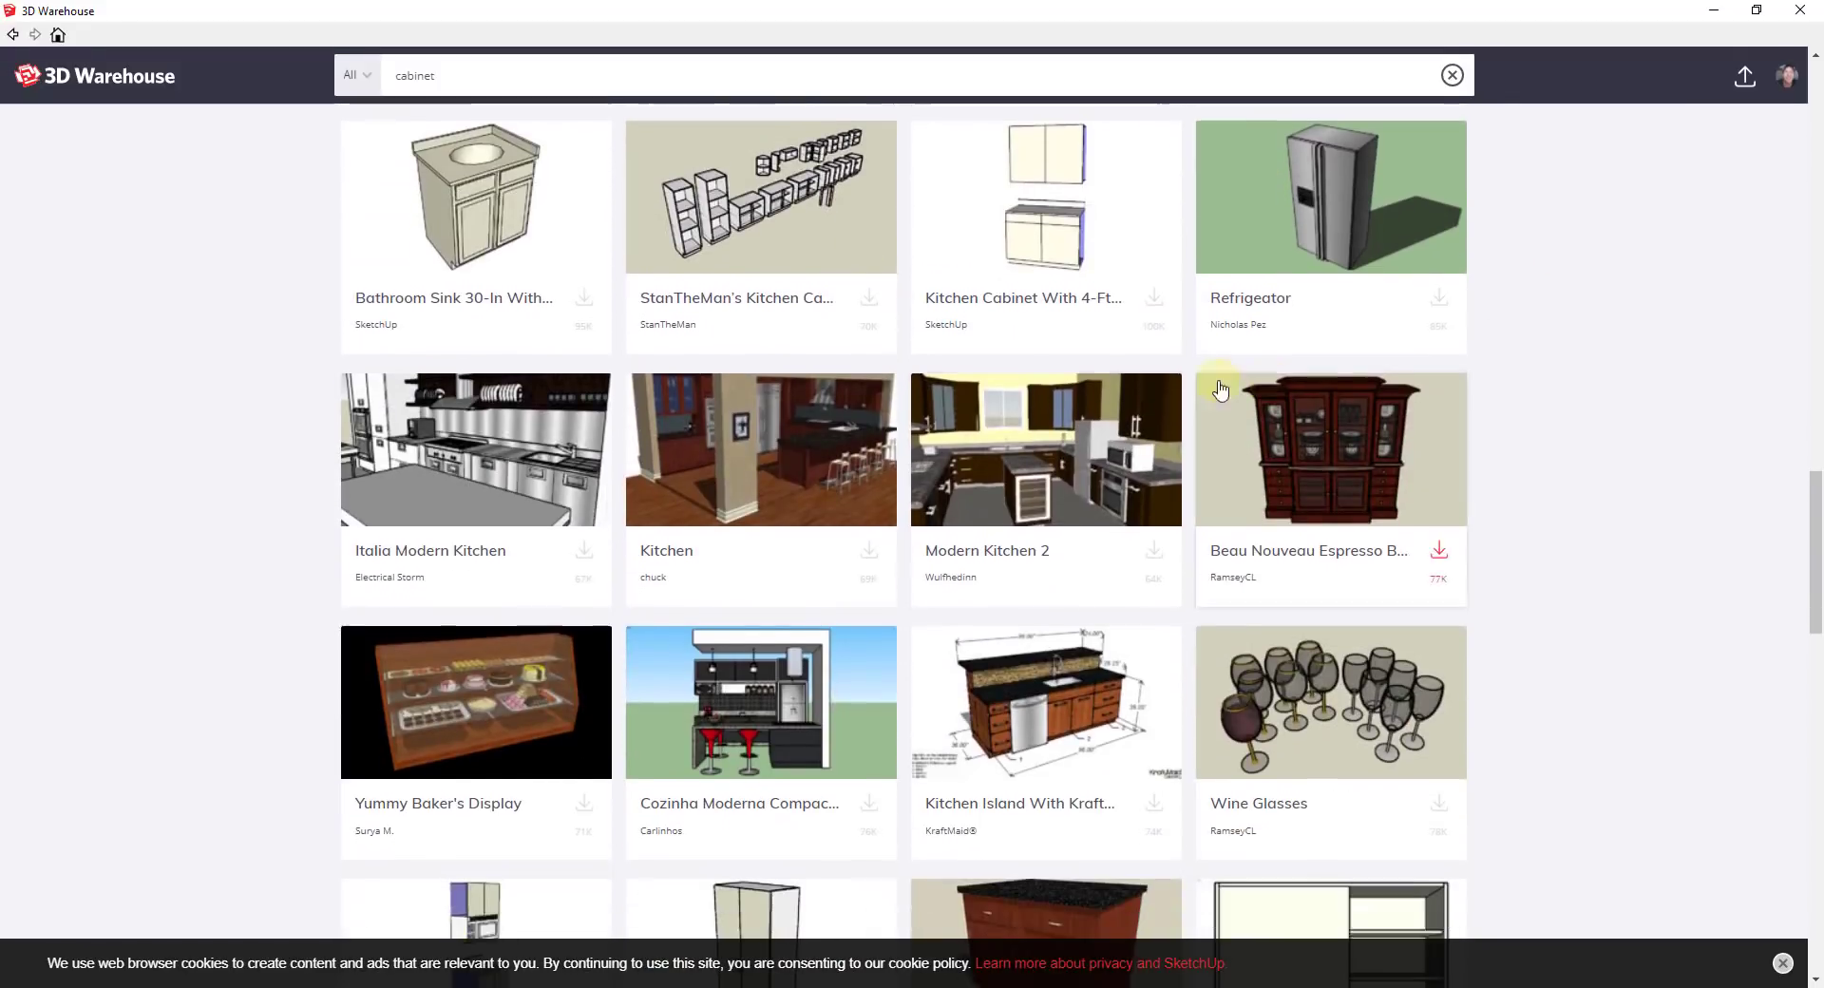
scroll(1273, 380, down, 4)
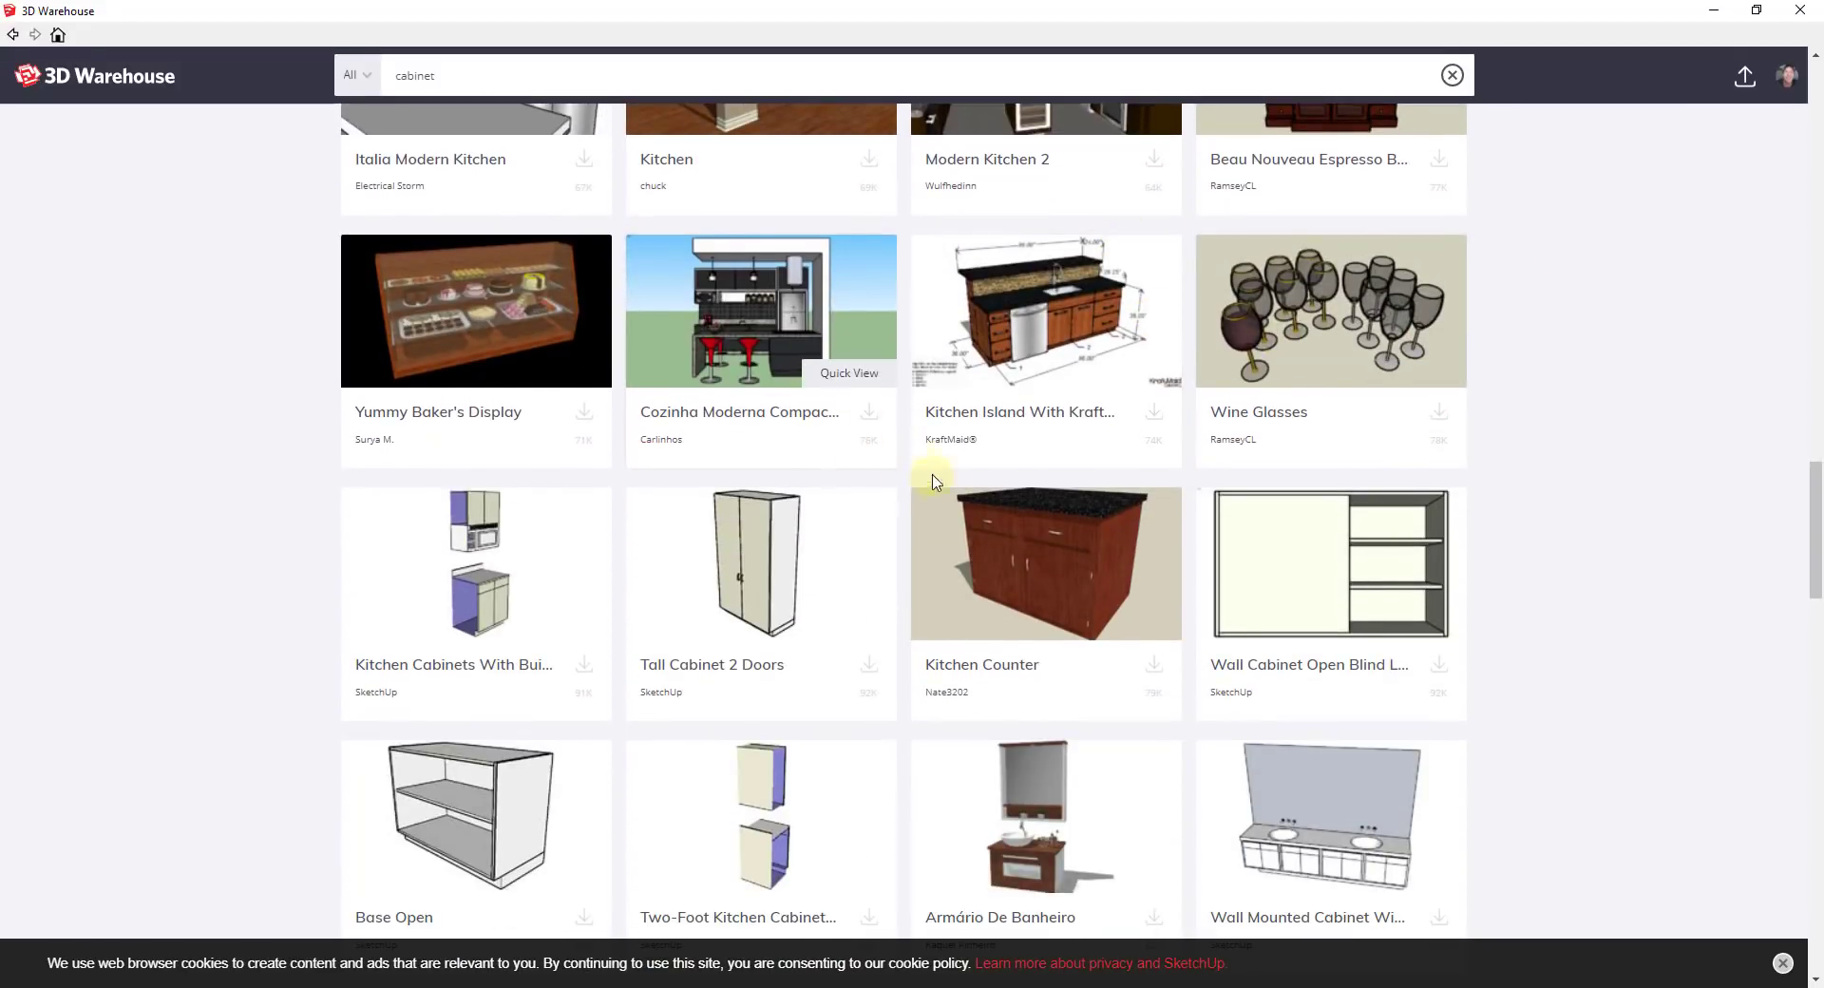
scroll(869, 418, up, 4)
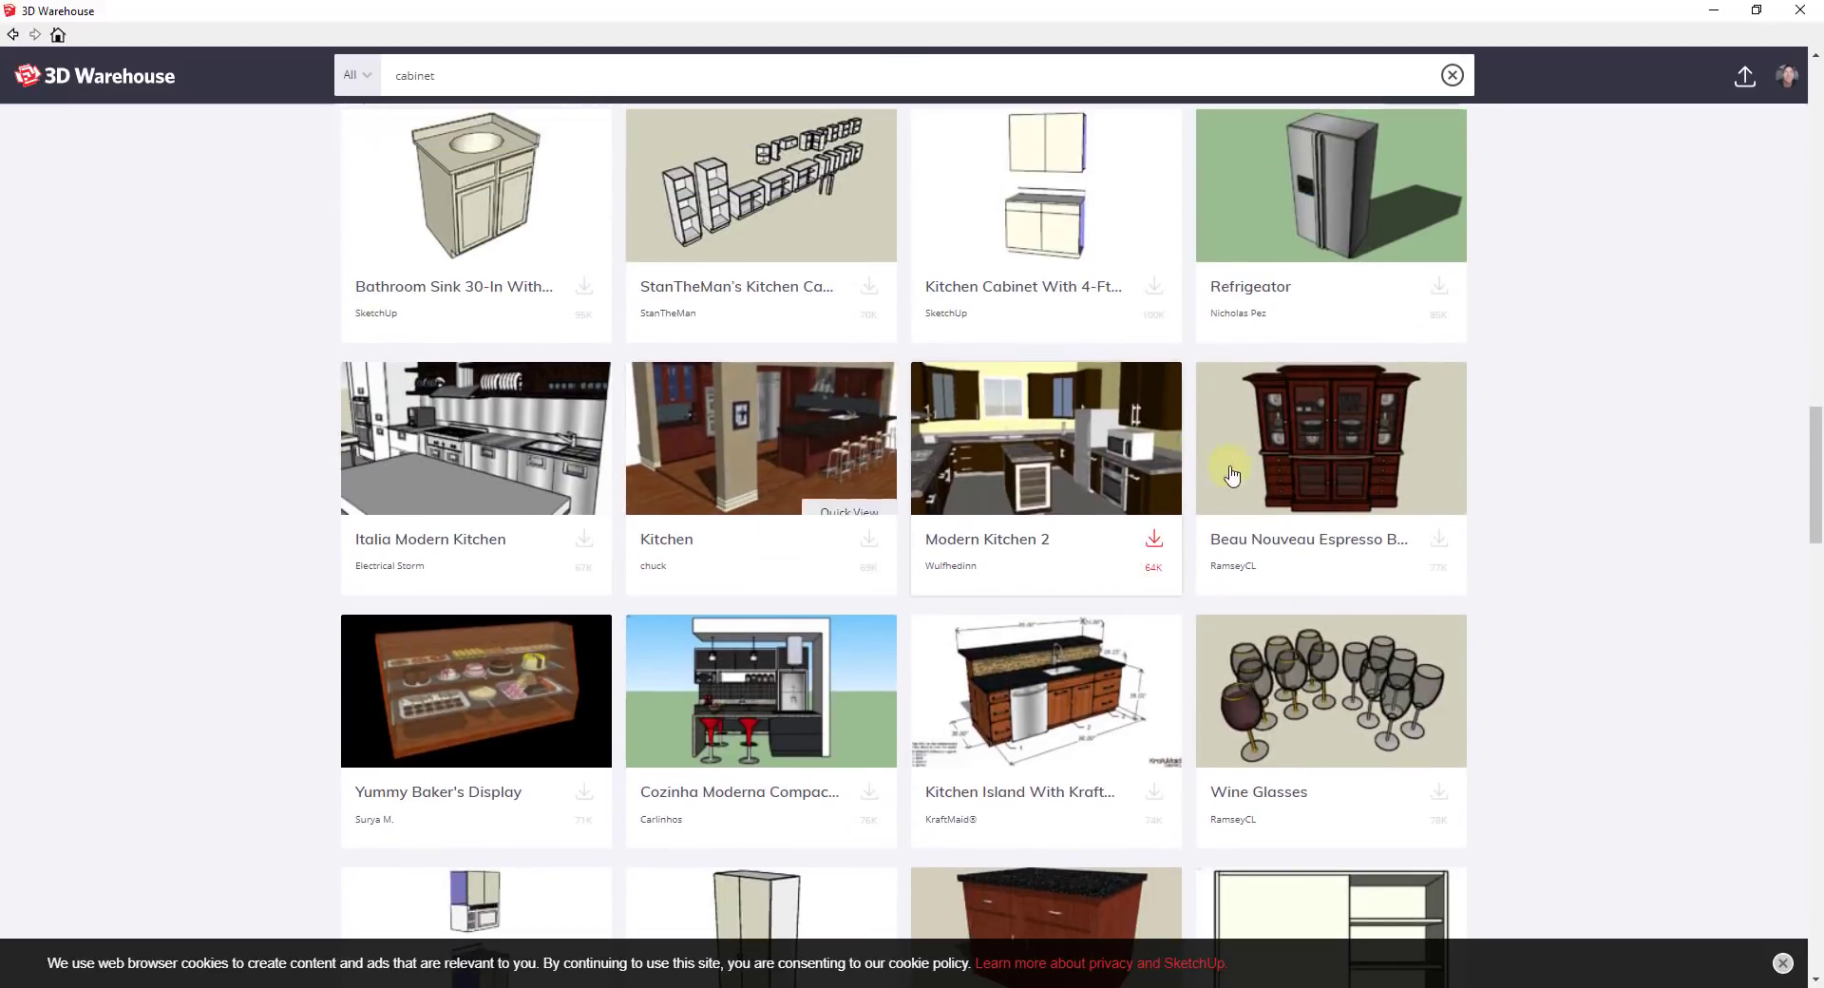
scroll(1232, 475, down, 15)
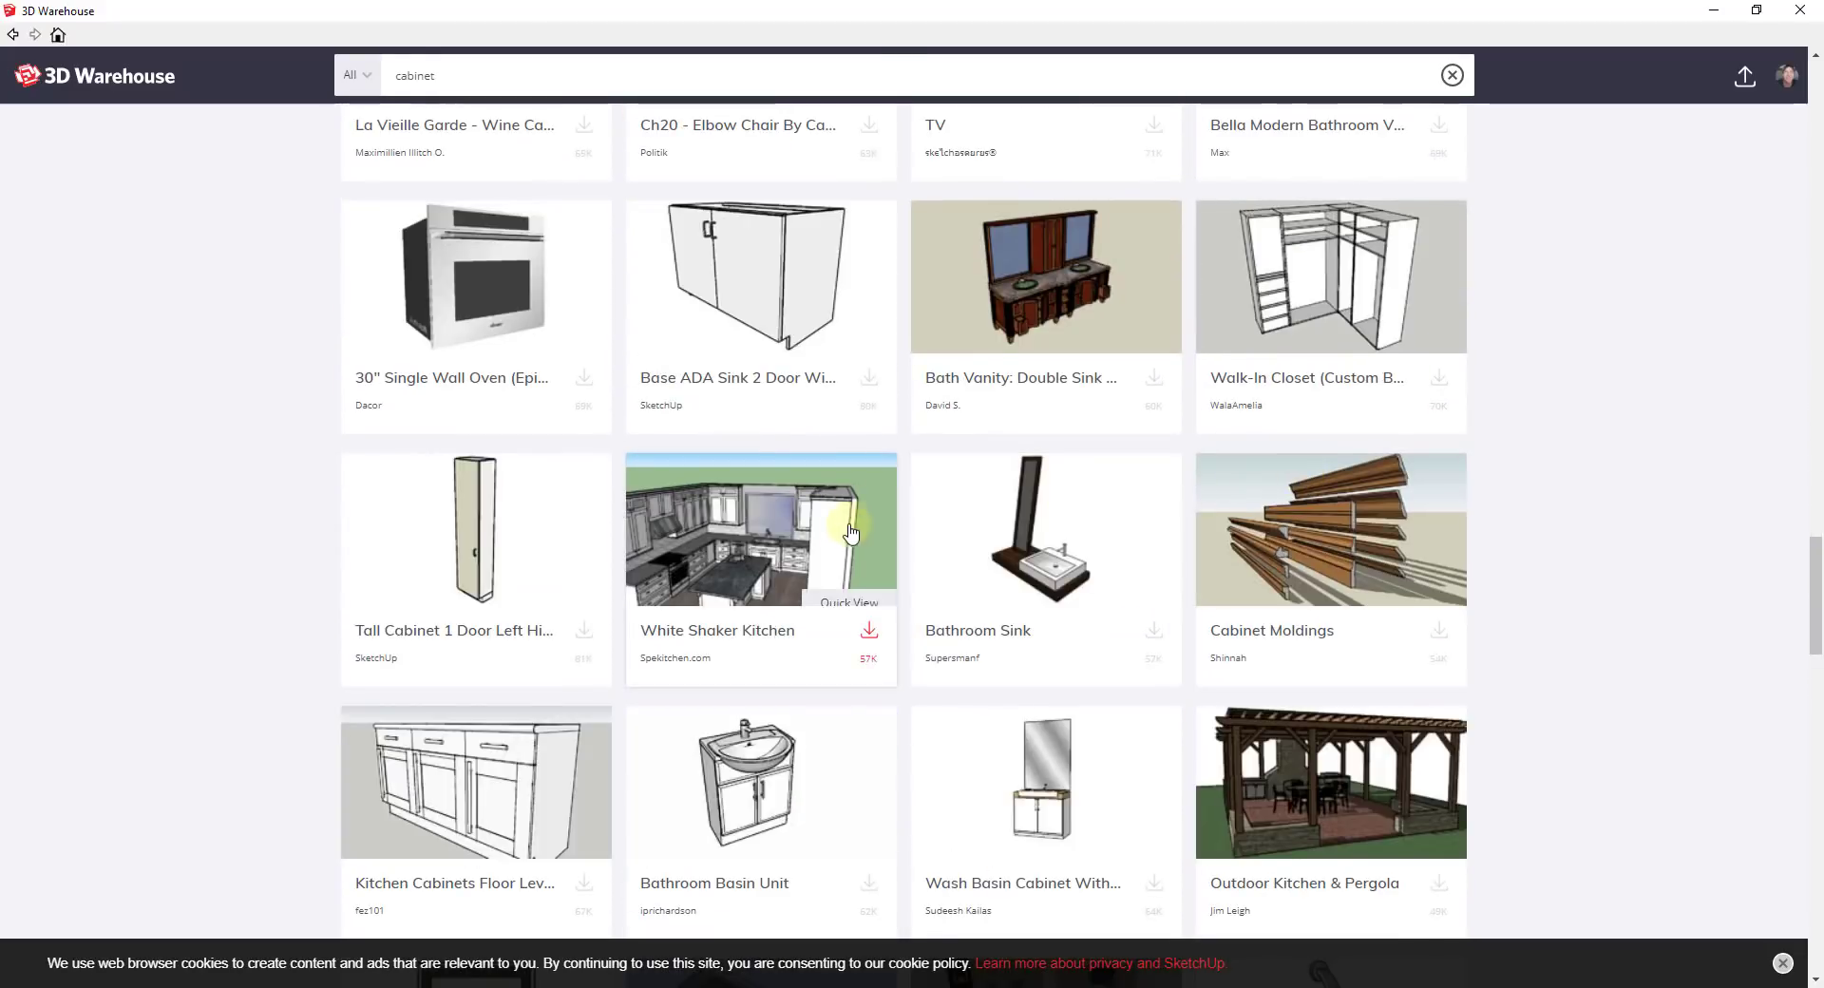
scroll(760, 513, up, 20)
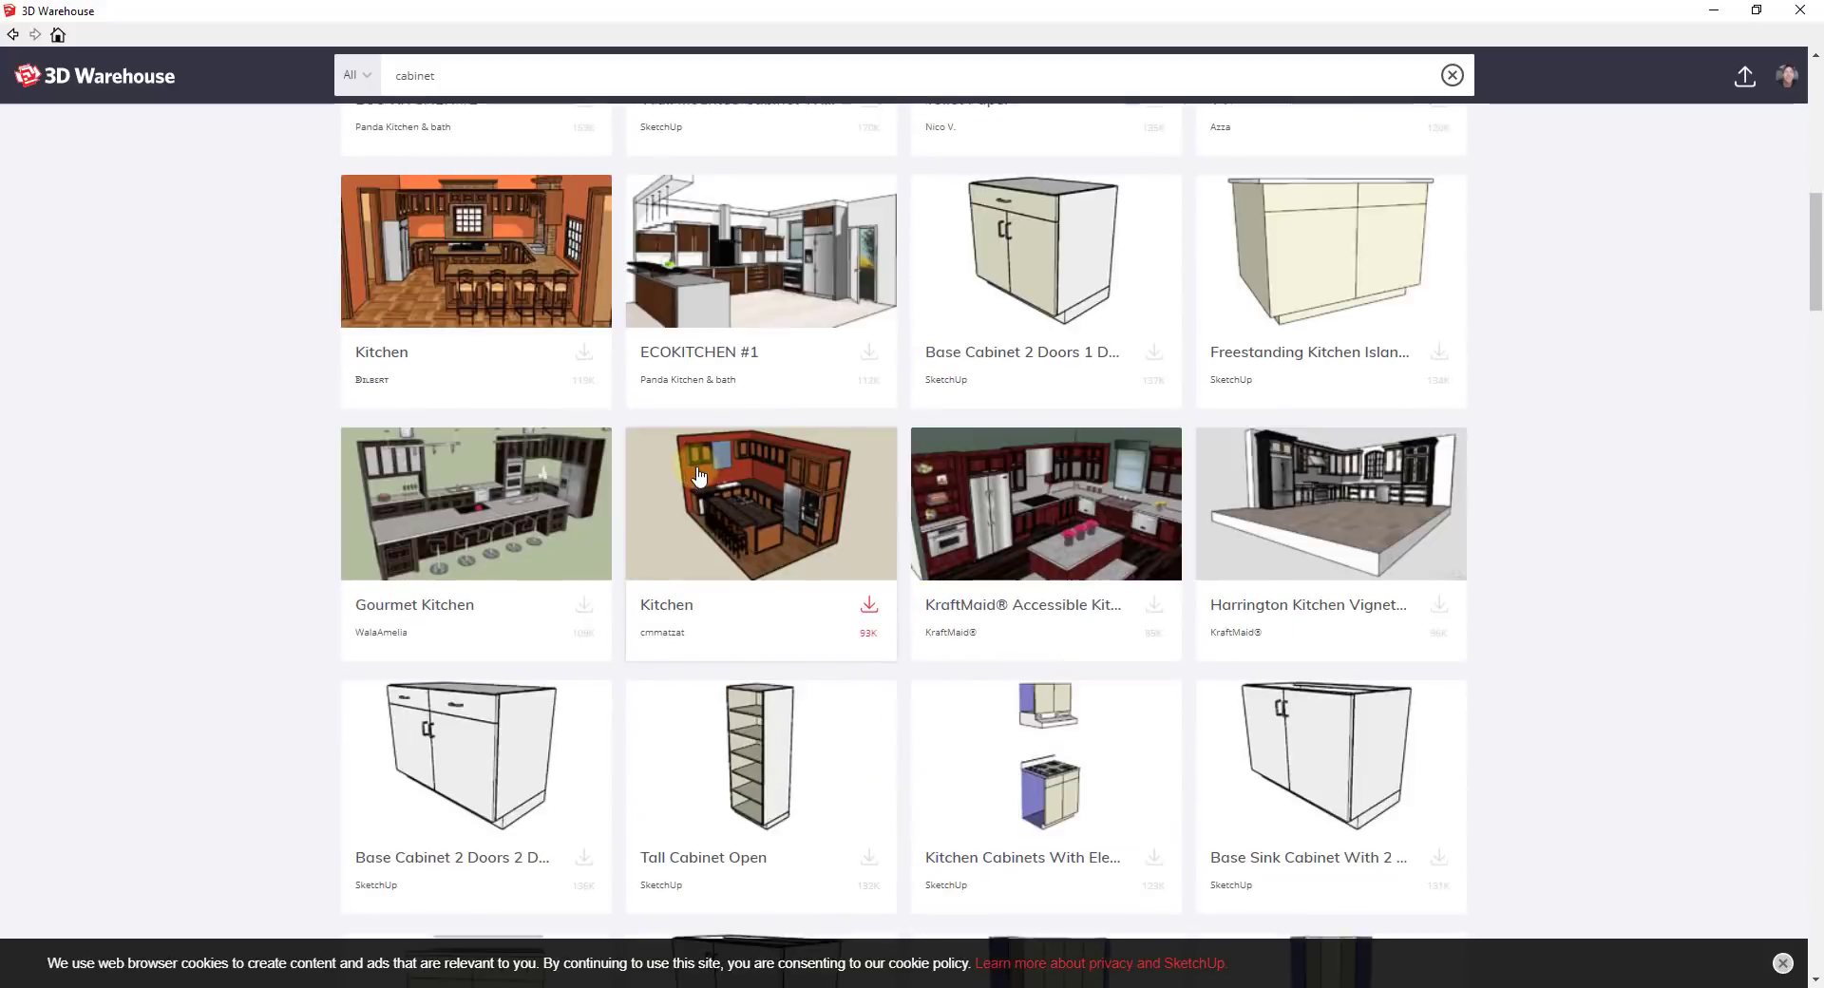
scroll(698, 475, up, 10)
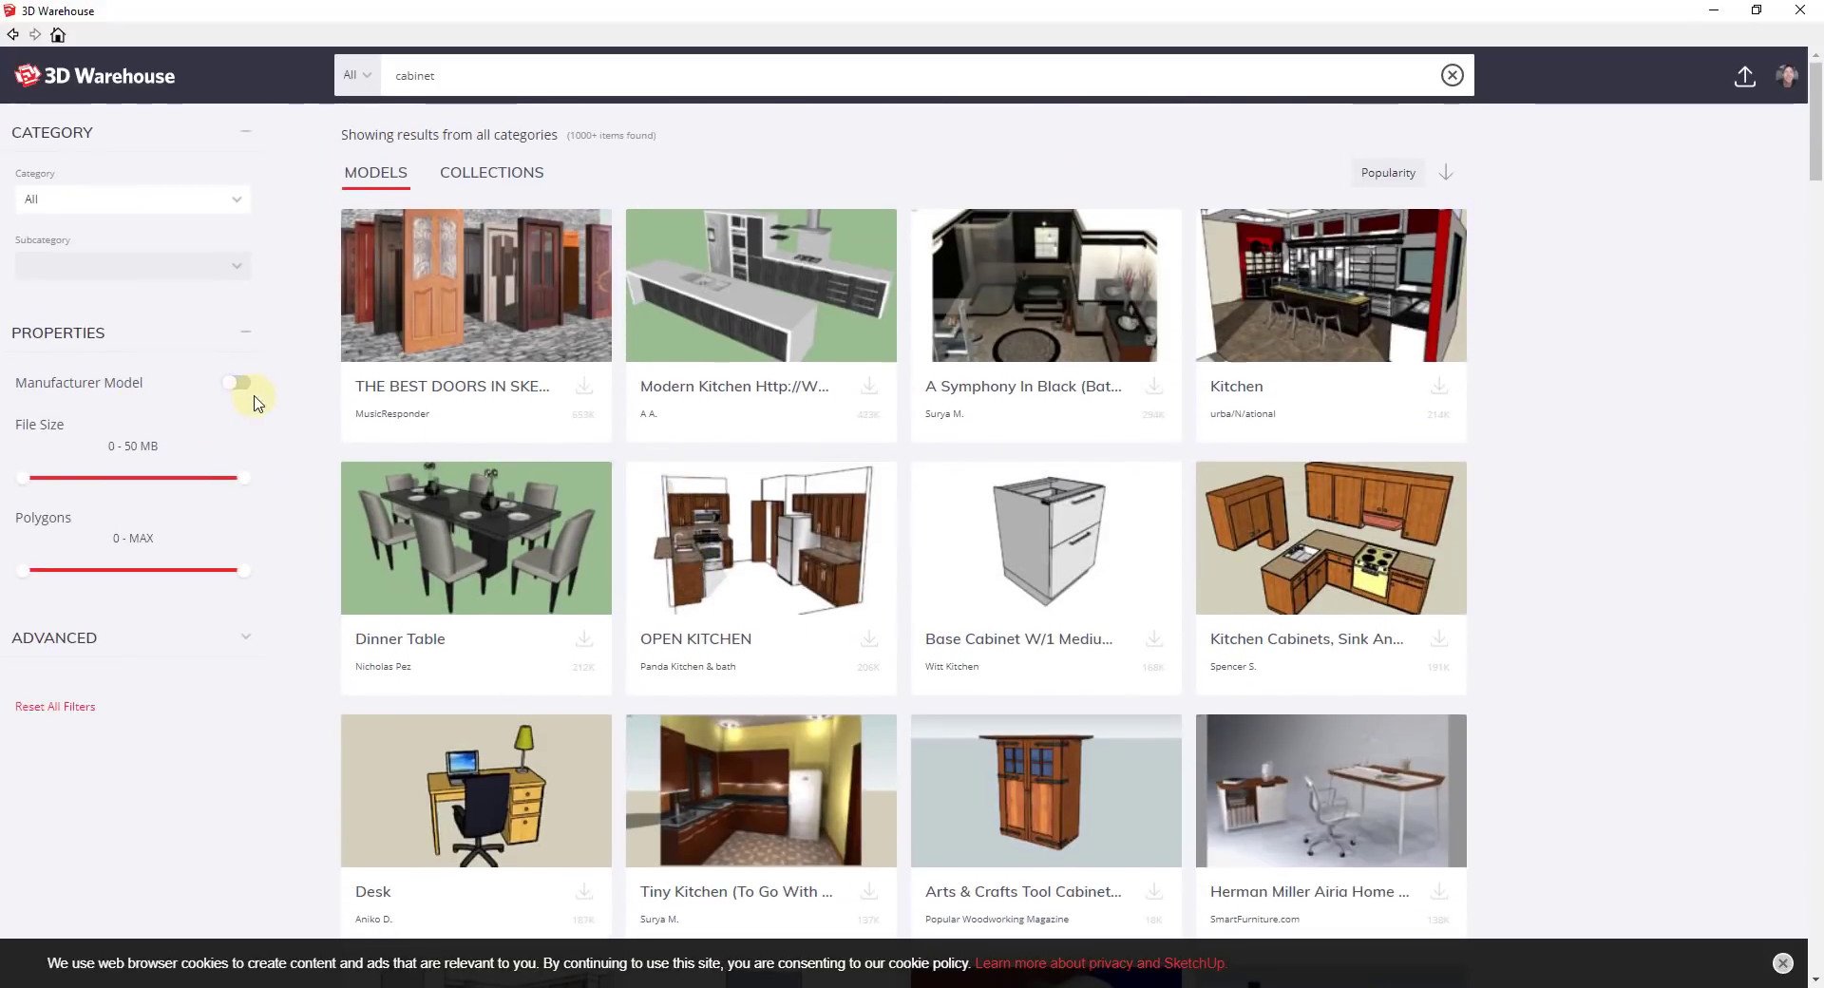
Restrict the cabinet results to manufacturer models and browse the filtered list for suitable kitchen cabinets
click(238, 385)
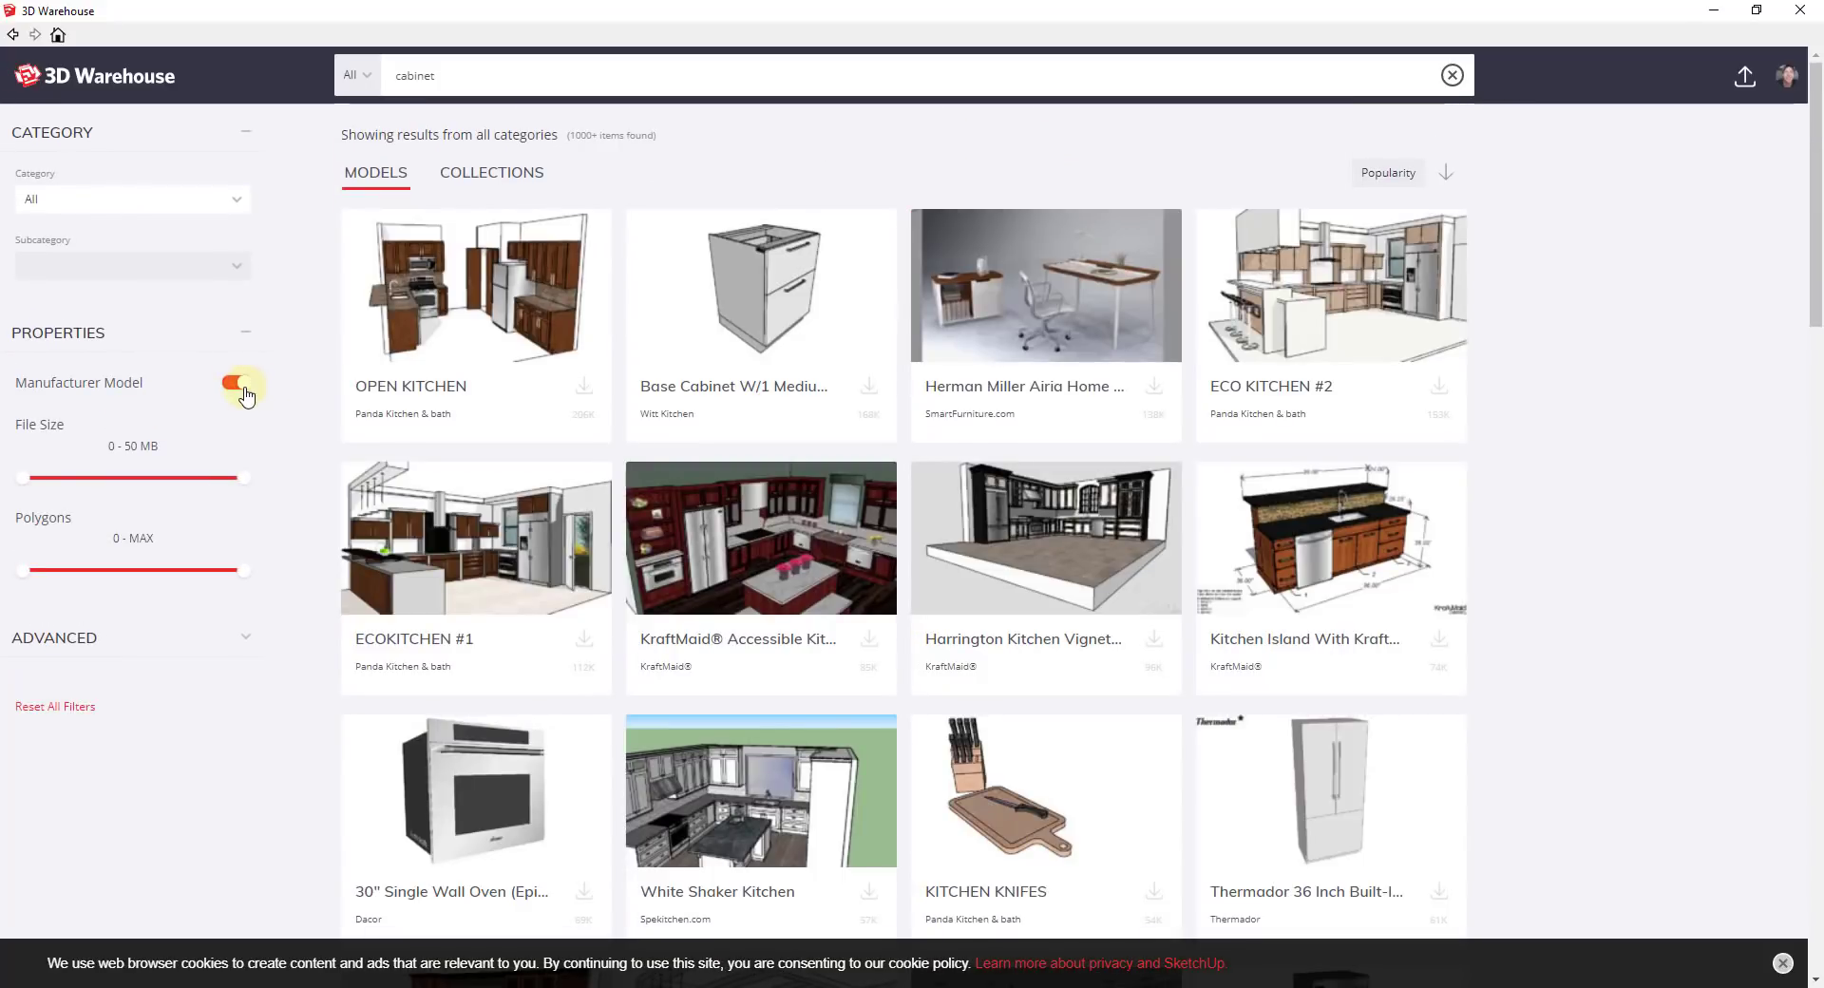
scroll(1192, 472, down, 10)
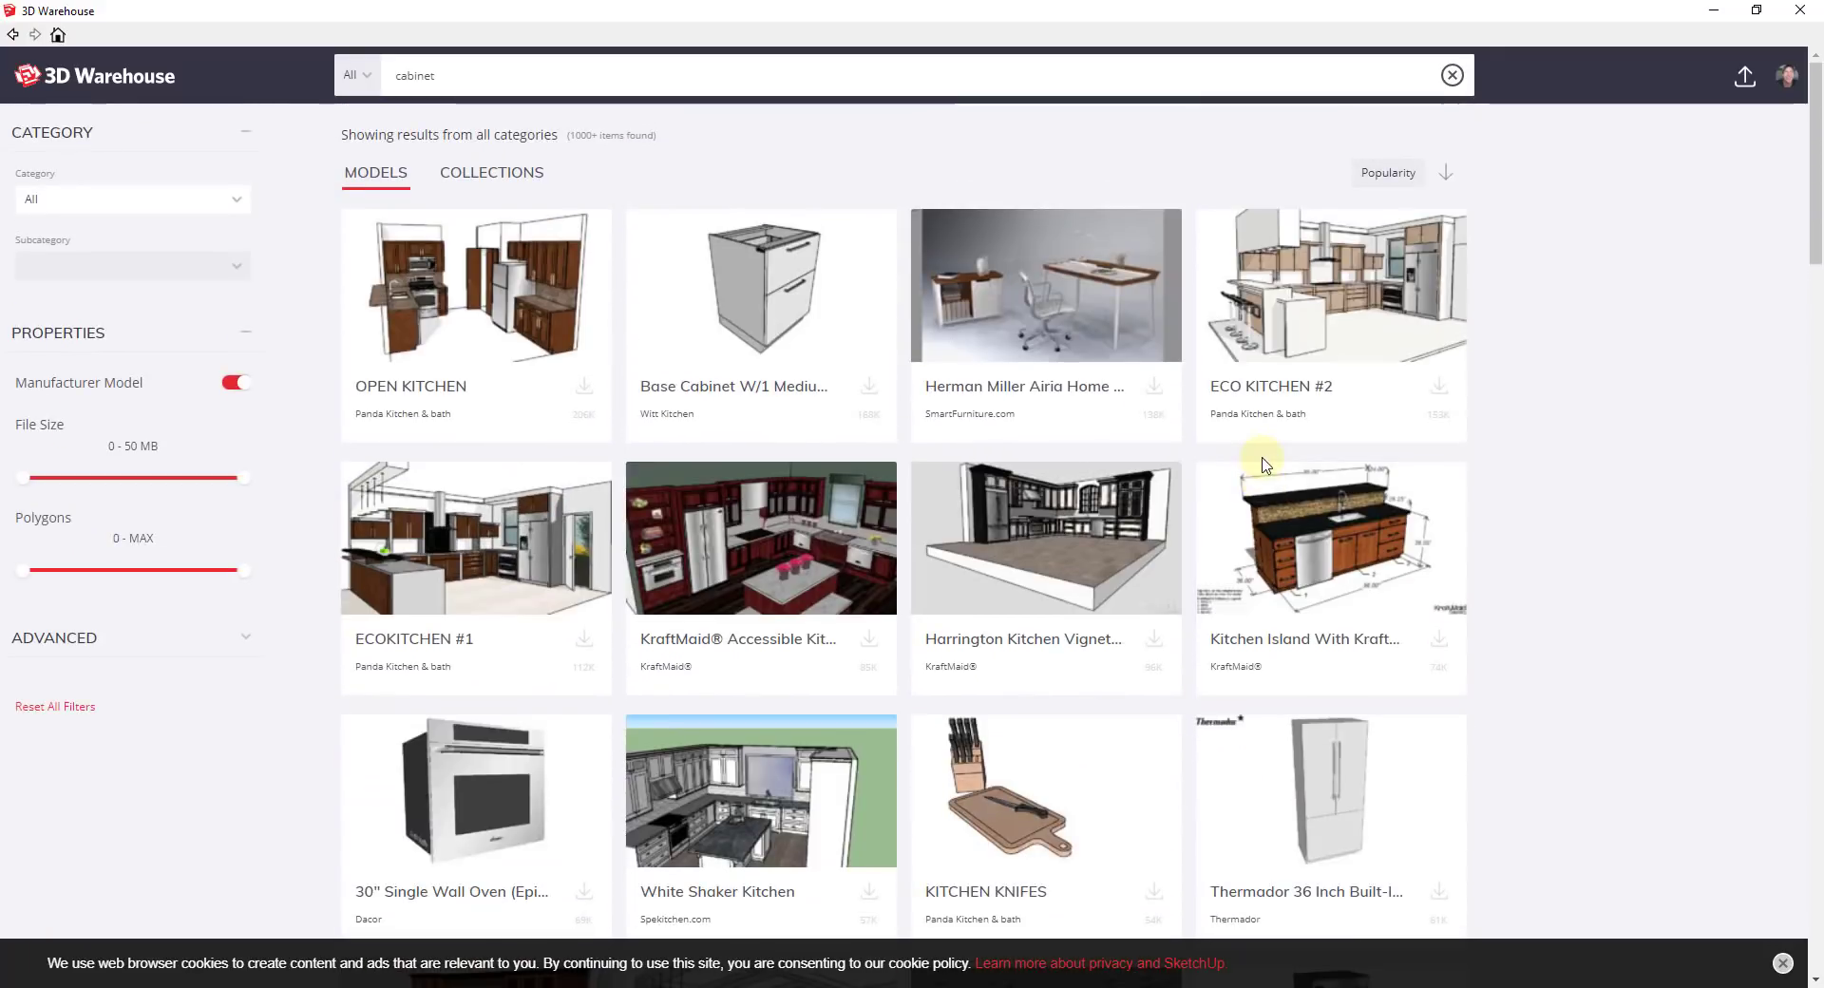
scroll(1245, 409, down, 15)
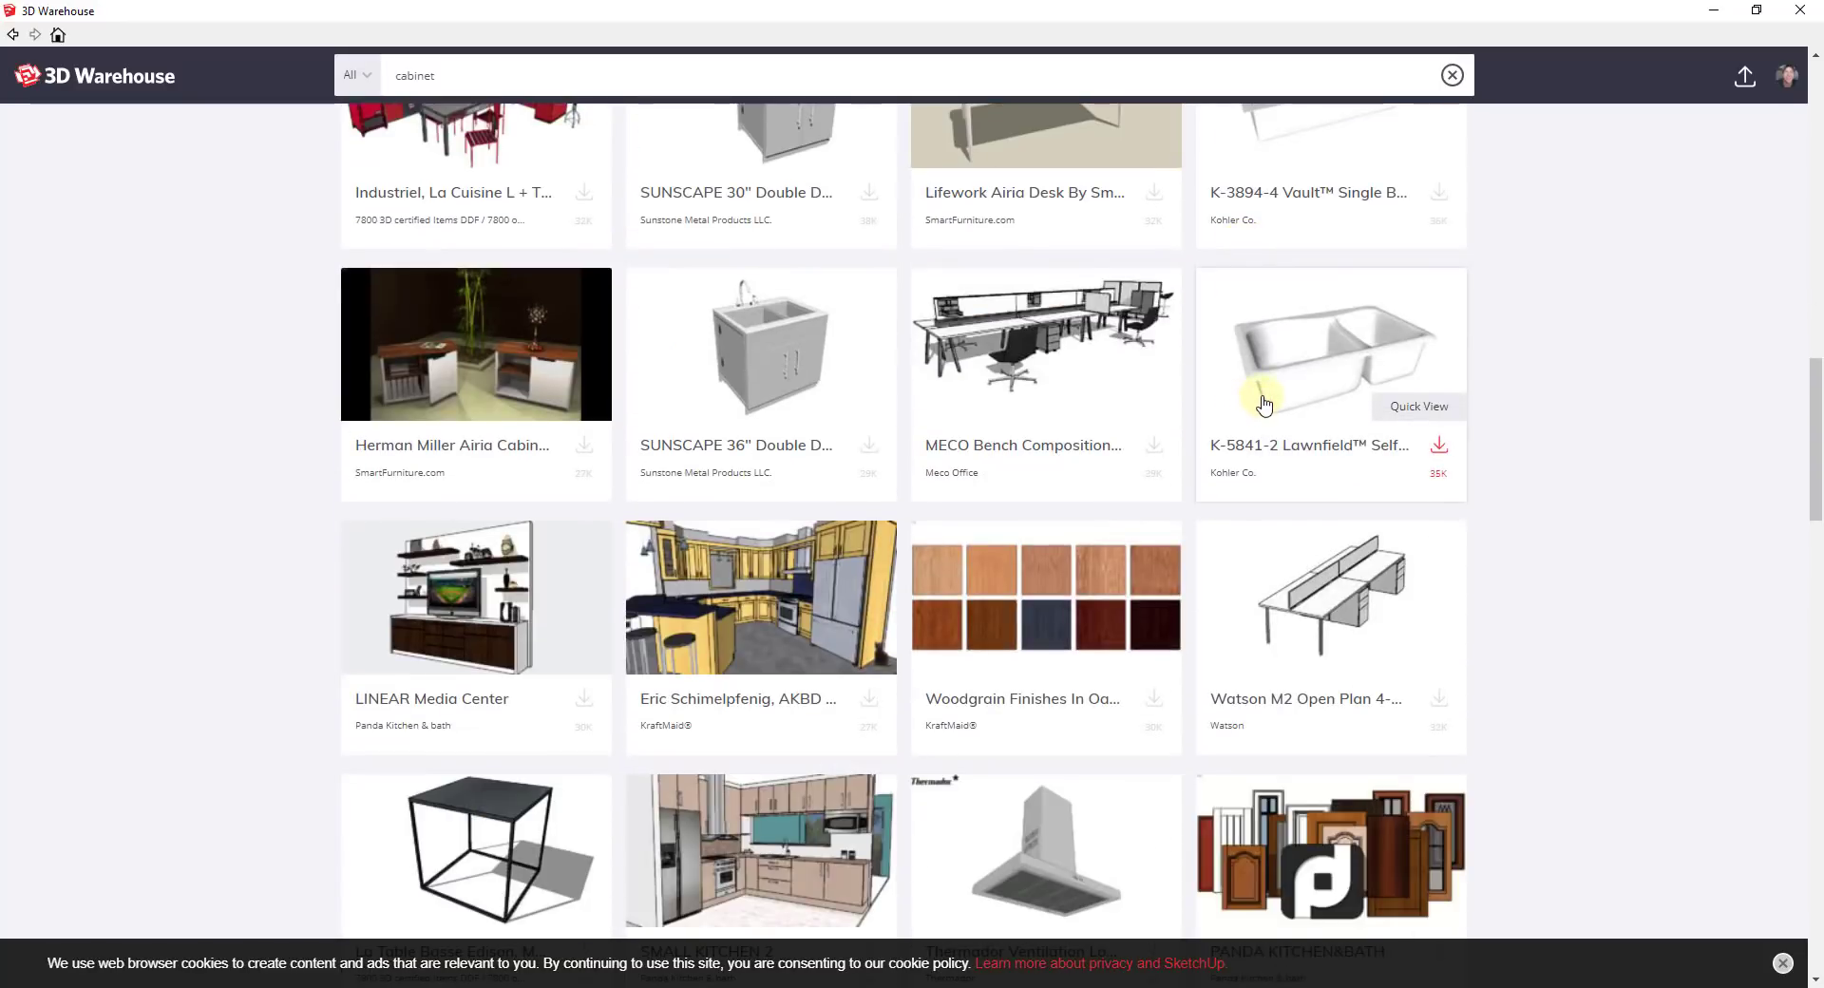
scroll(1246, 408, down, 6)
scroll(1258, 404, down, 5)
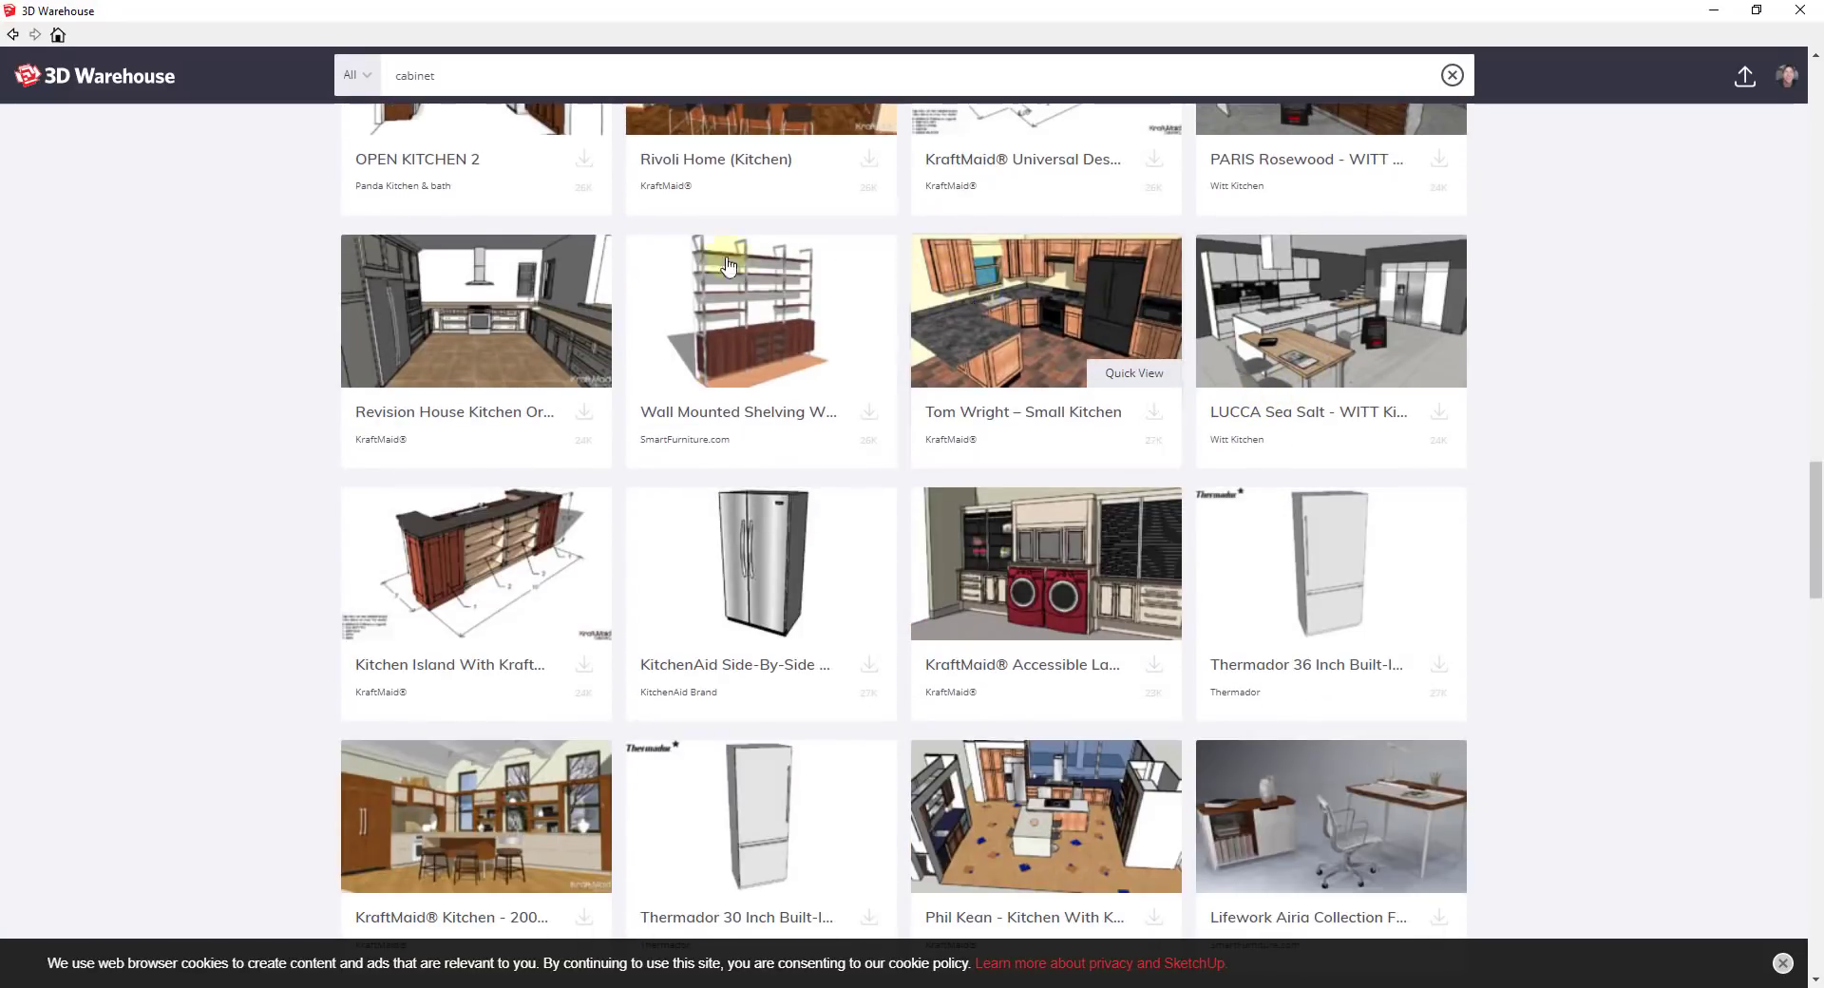
scroll(1045, 448, down, 4)
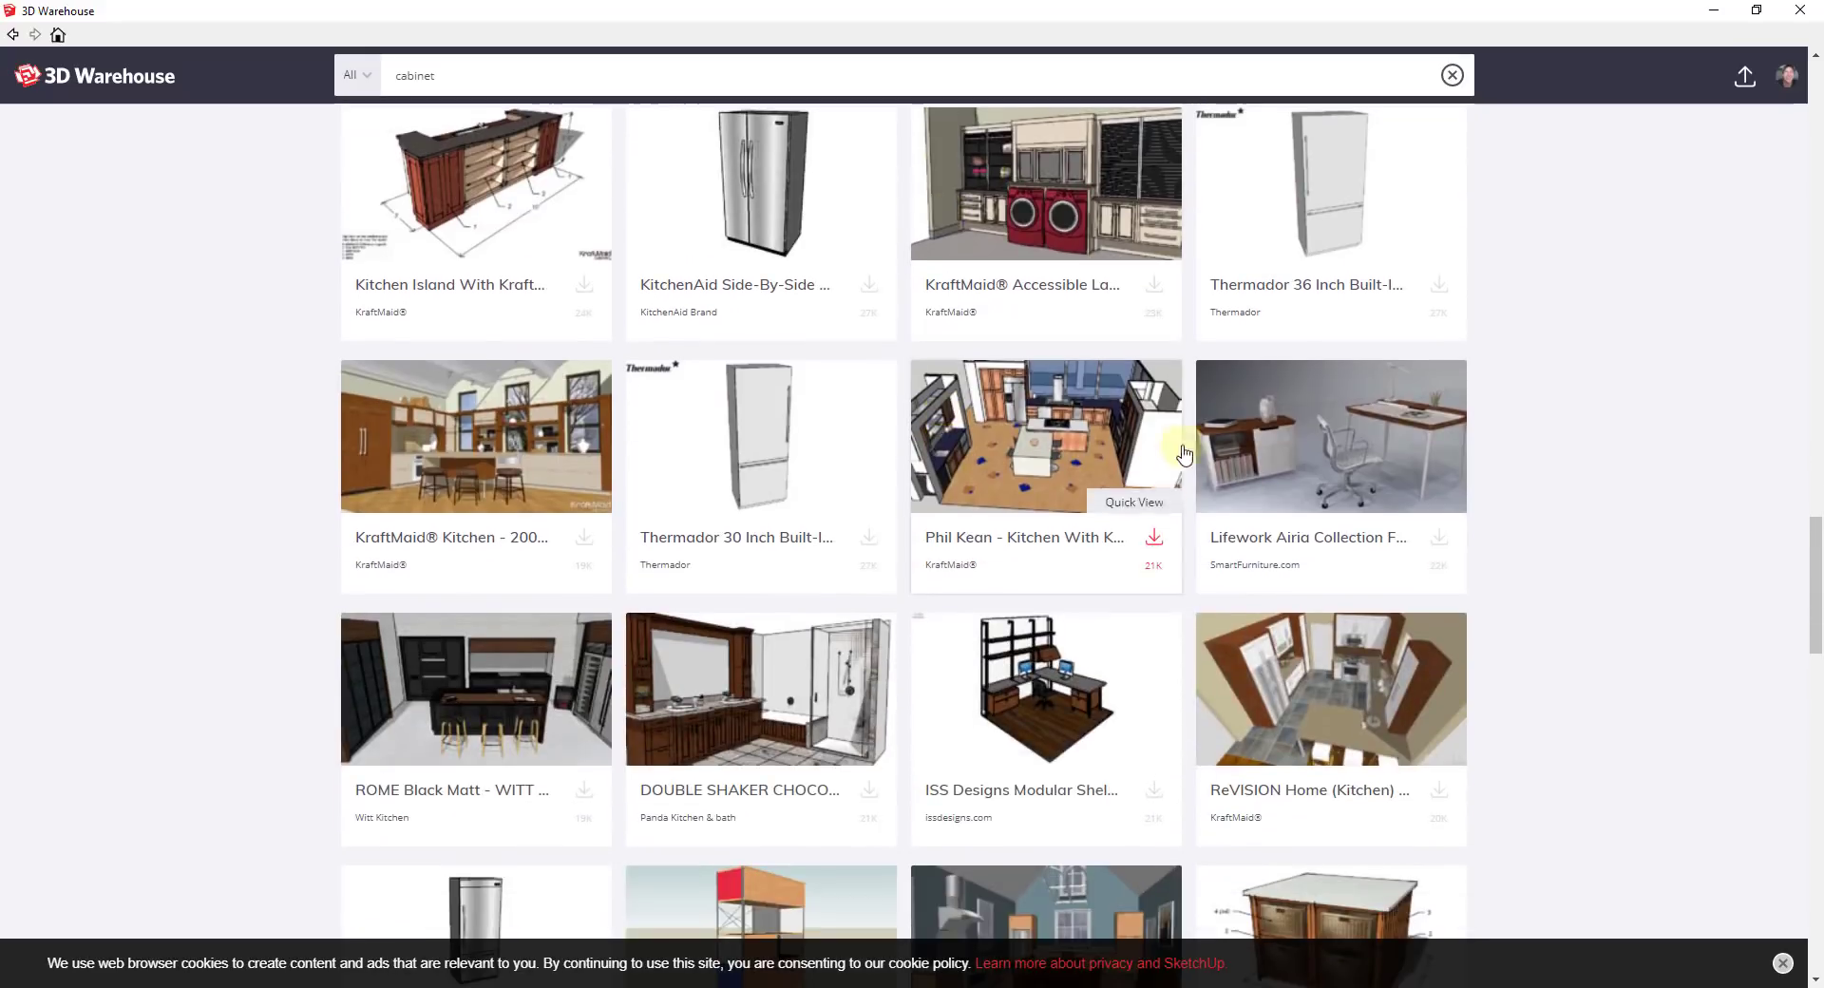
scroll(1114, 411, down, 9)
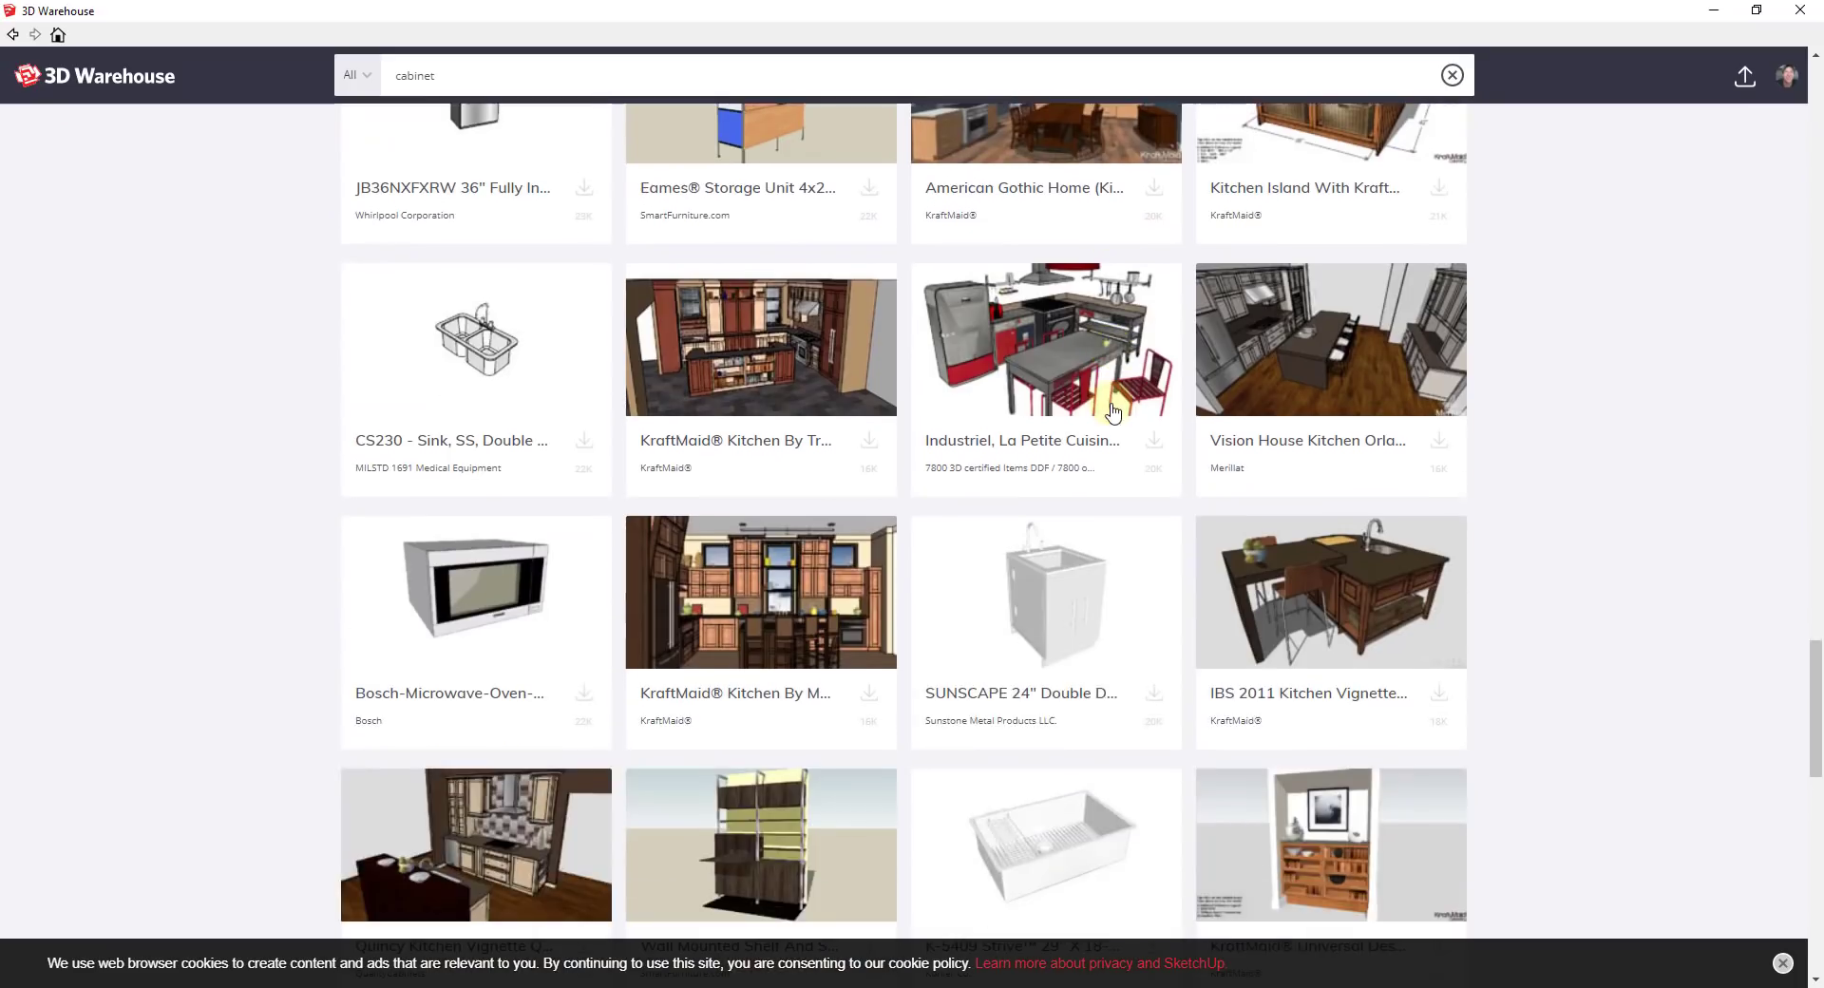
scroll(1116, 406, down, 8)
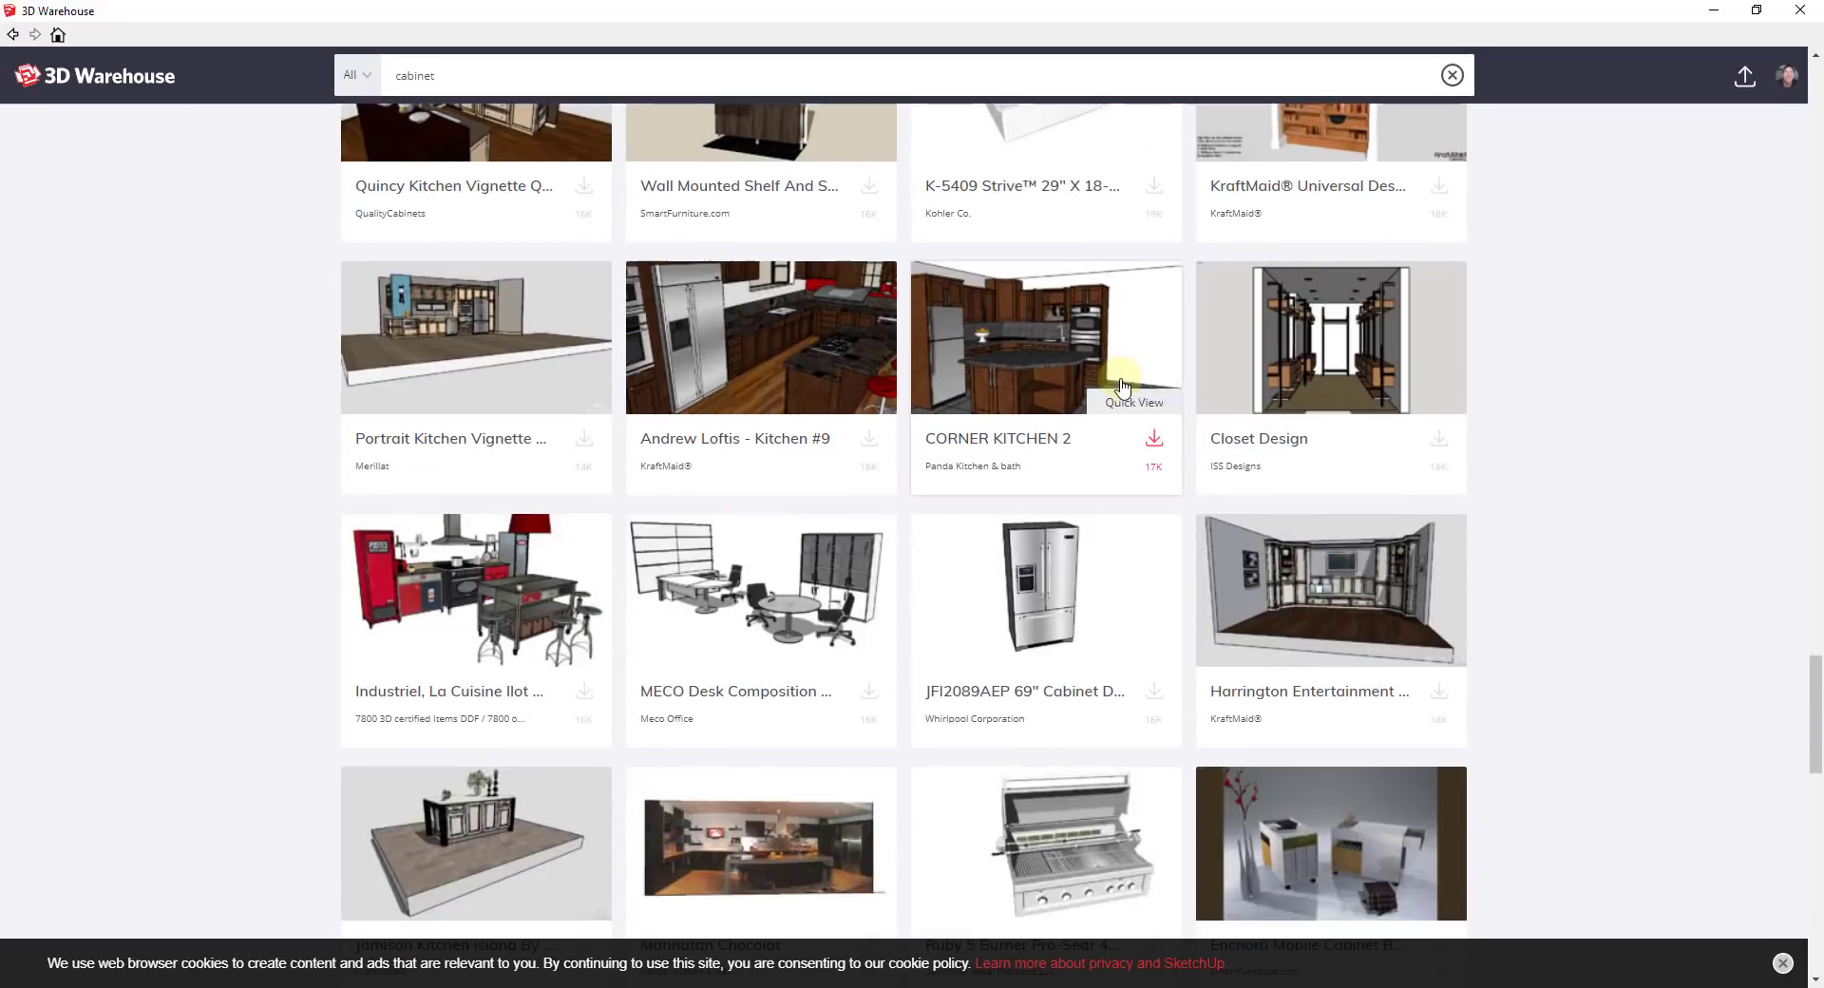
scroll(1324, 557, down, 13)
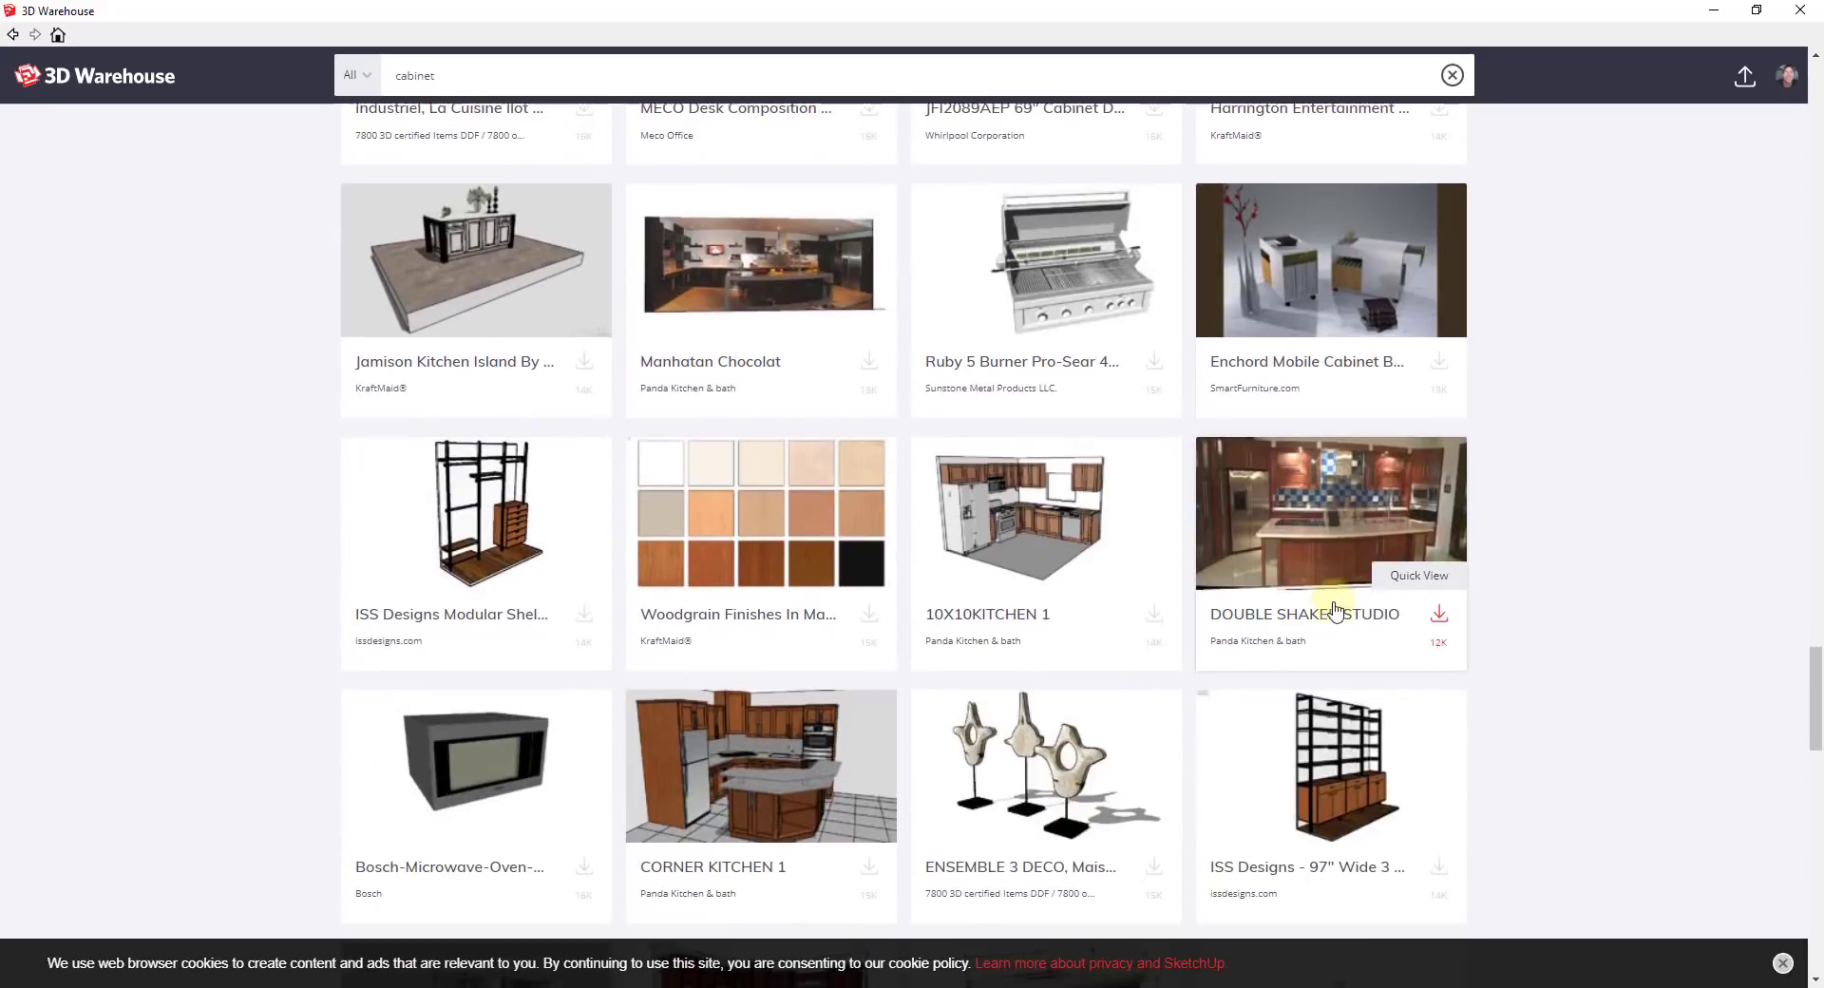
scroll(1328, 624, up, 20)
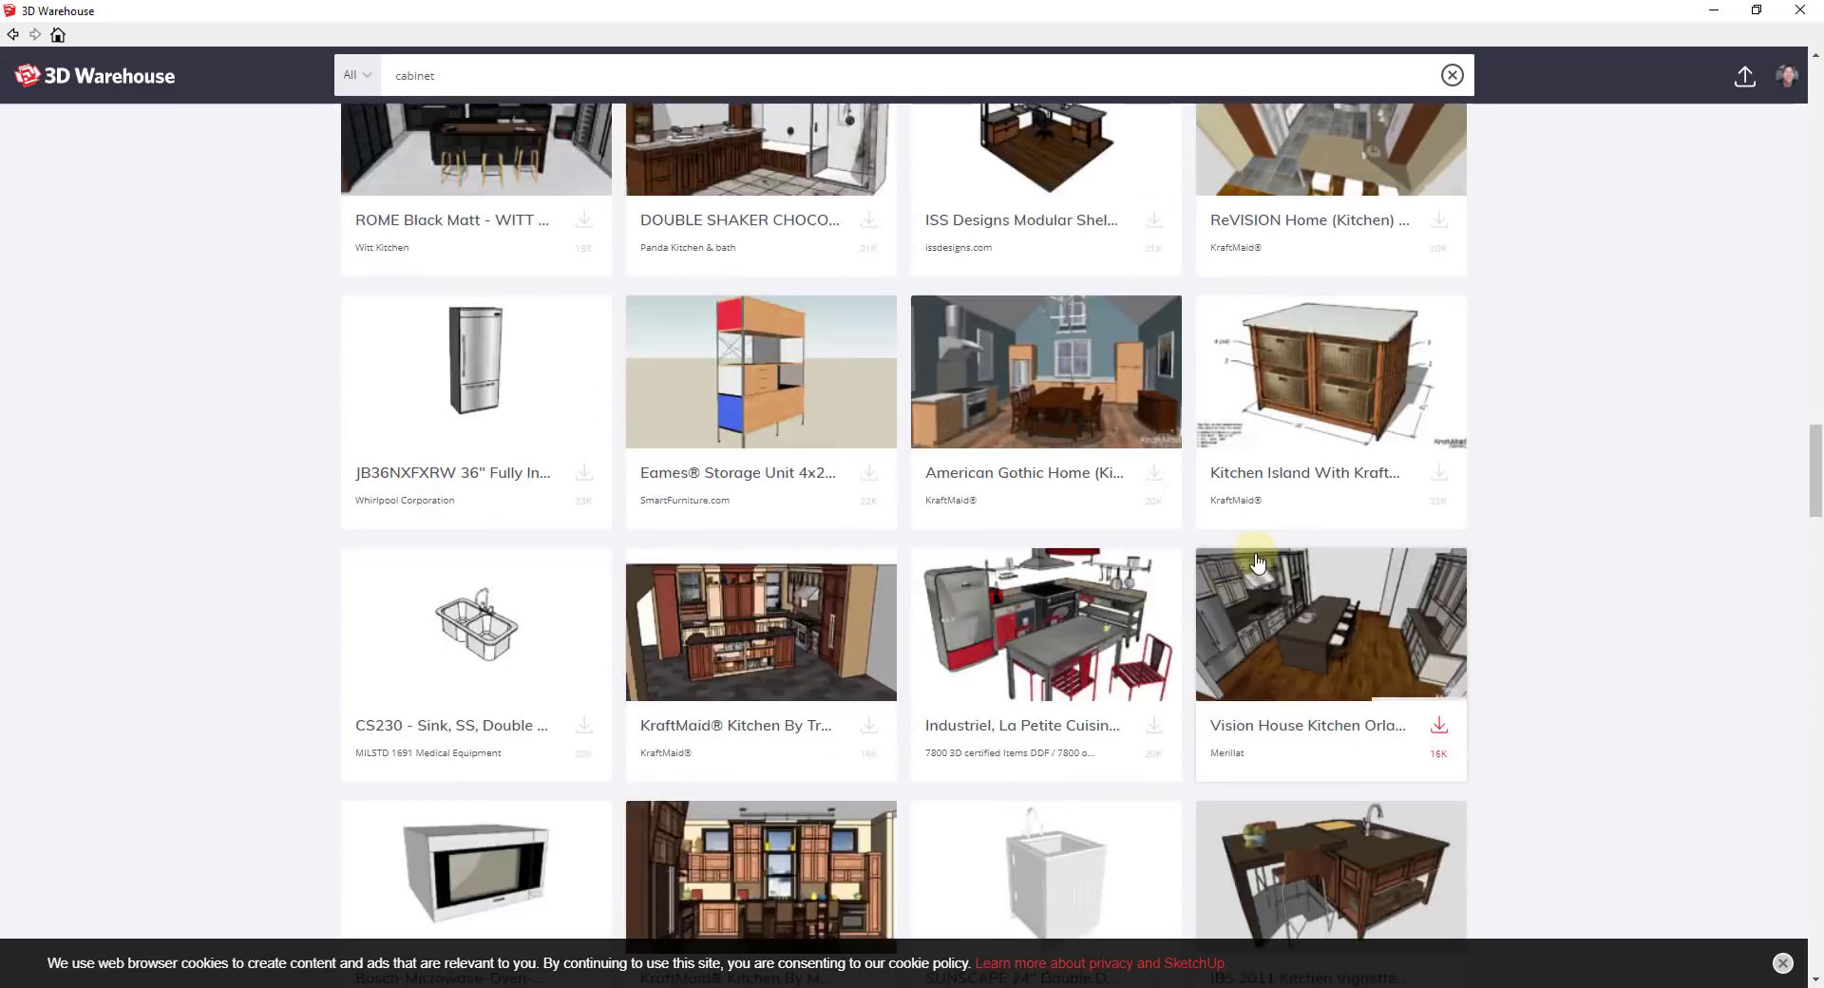
scroll(1154, 545, up, 20)
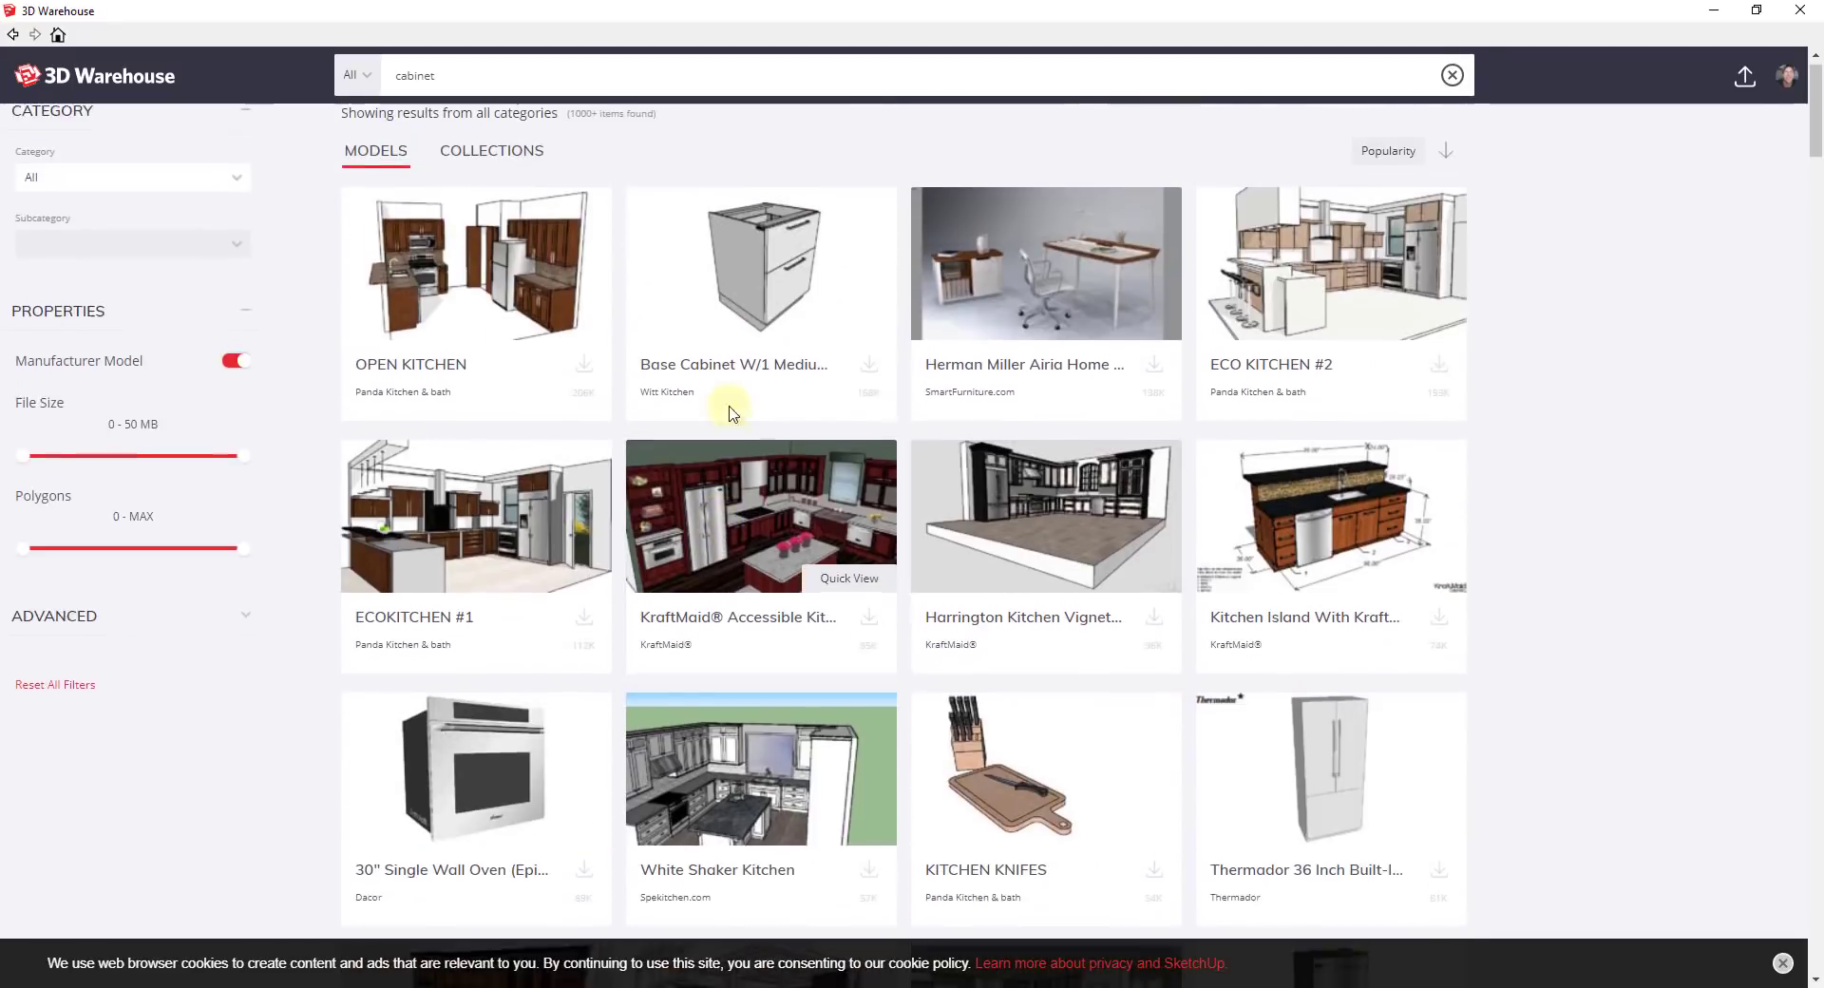
Search the 3D Warehouse for "base cabinet" and browse the results for a corner base cabinet
drag(498, 75, 126, 76)
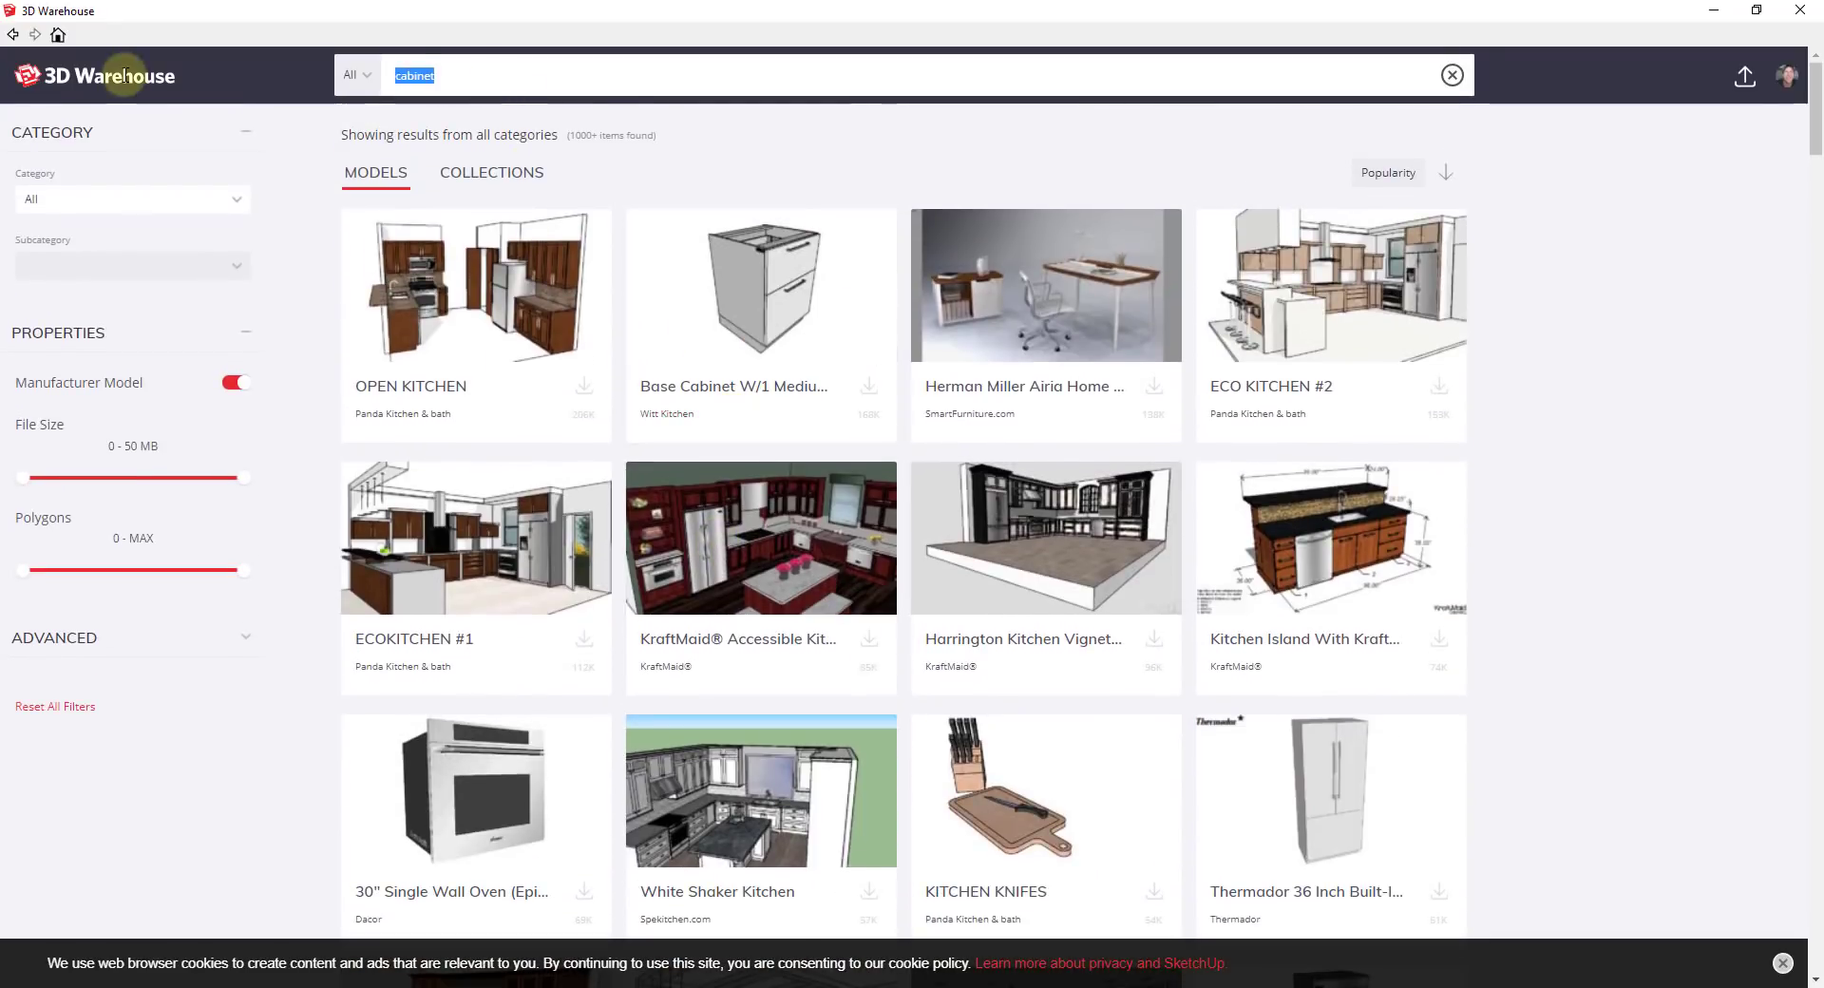
text(base cabinet)
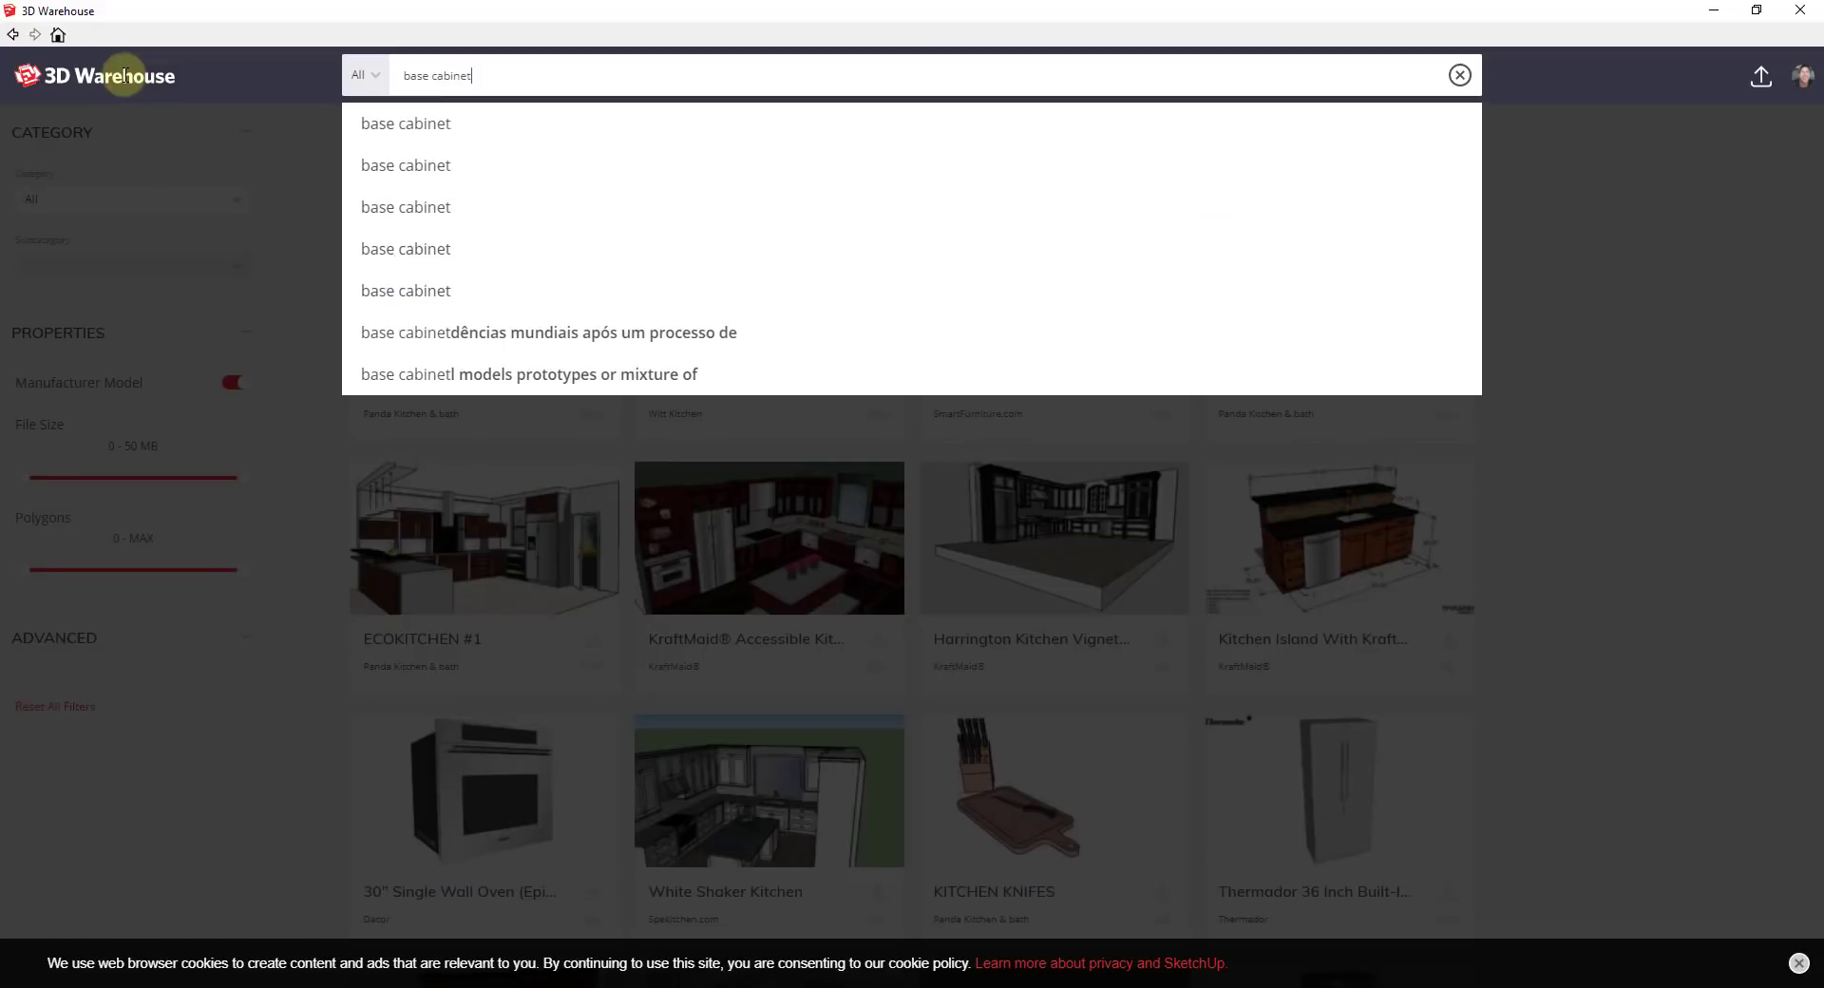
key(Return)
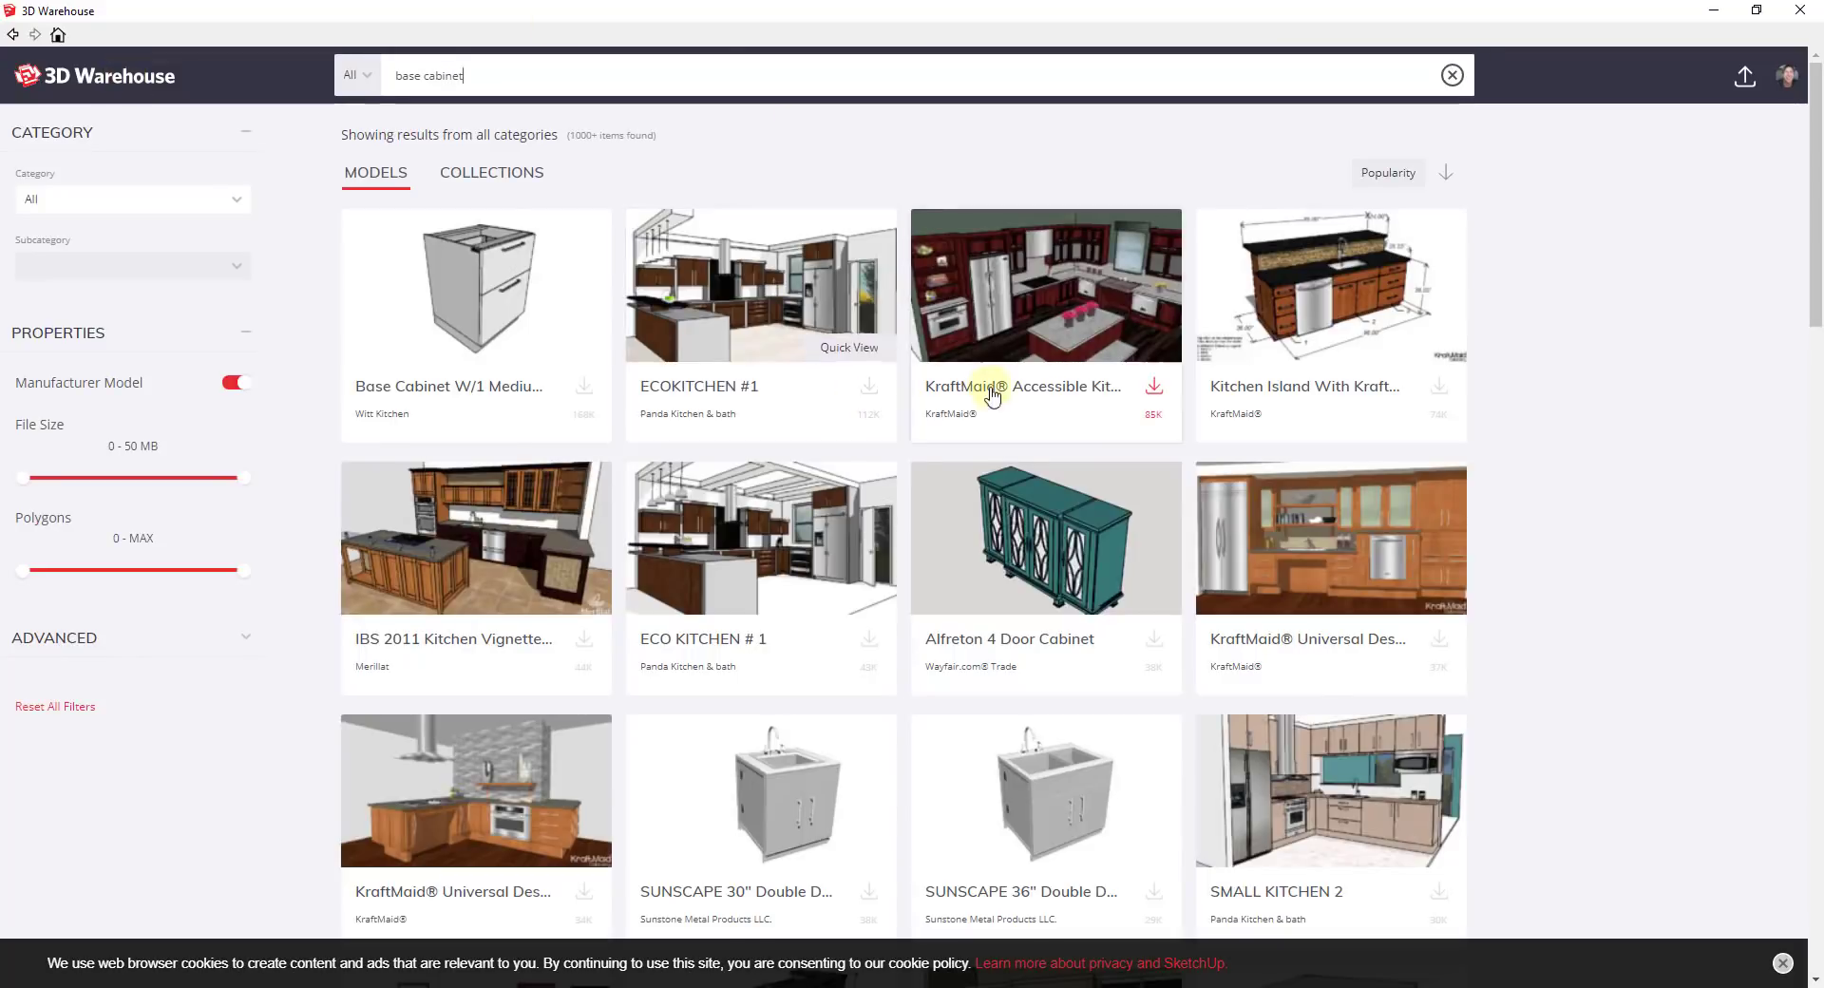
scroll(1164, 440, down, 3)
scroll(1164, 439, down, 5)
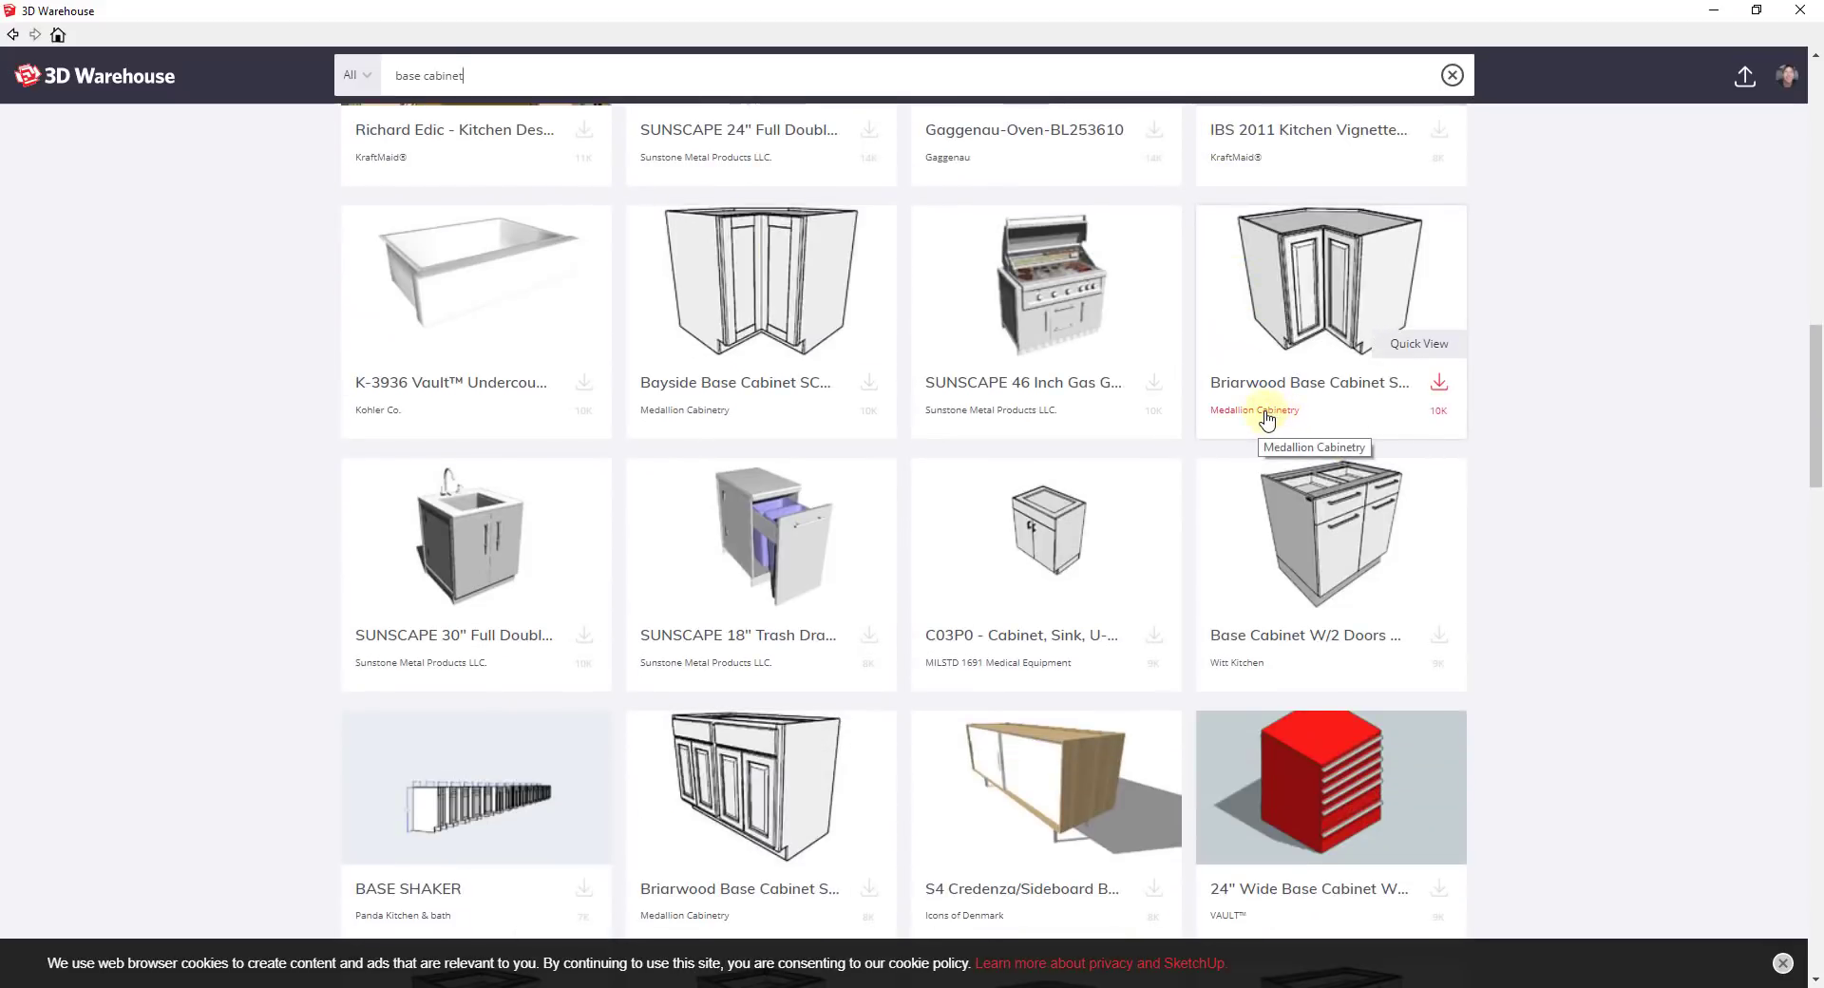
Load the Briarwood Base Cabinet SBC36 directly into the SketchUp model and place it on the floor of the front room
click(1371, 274)
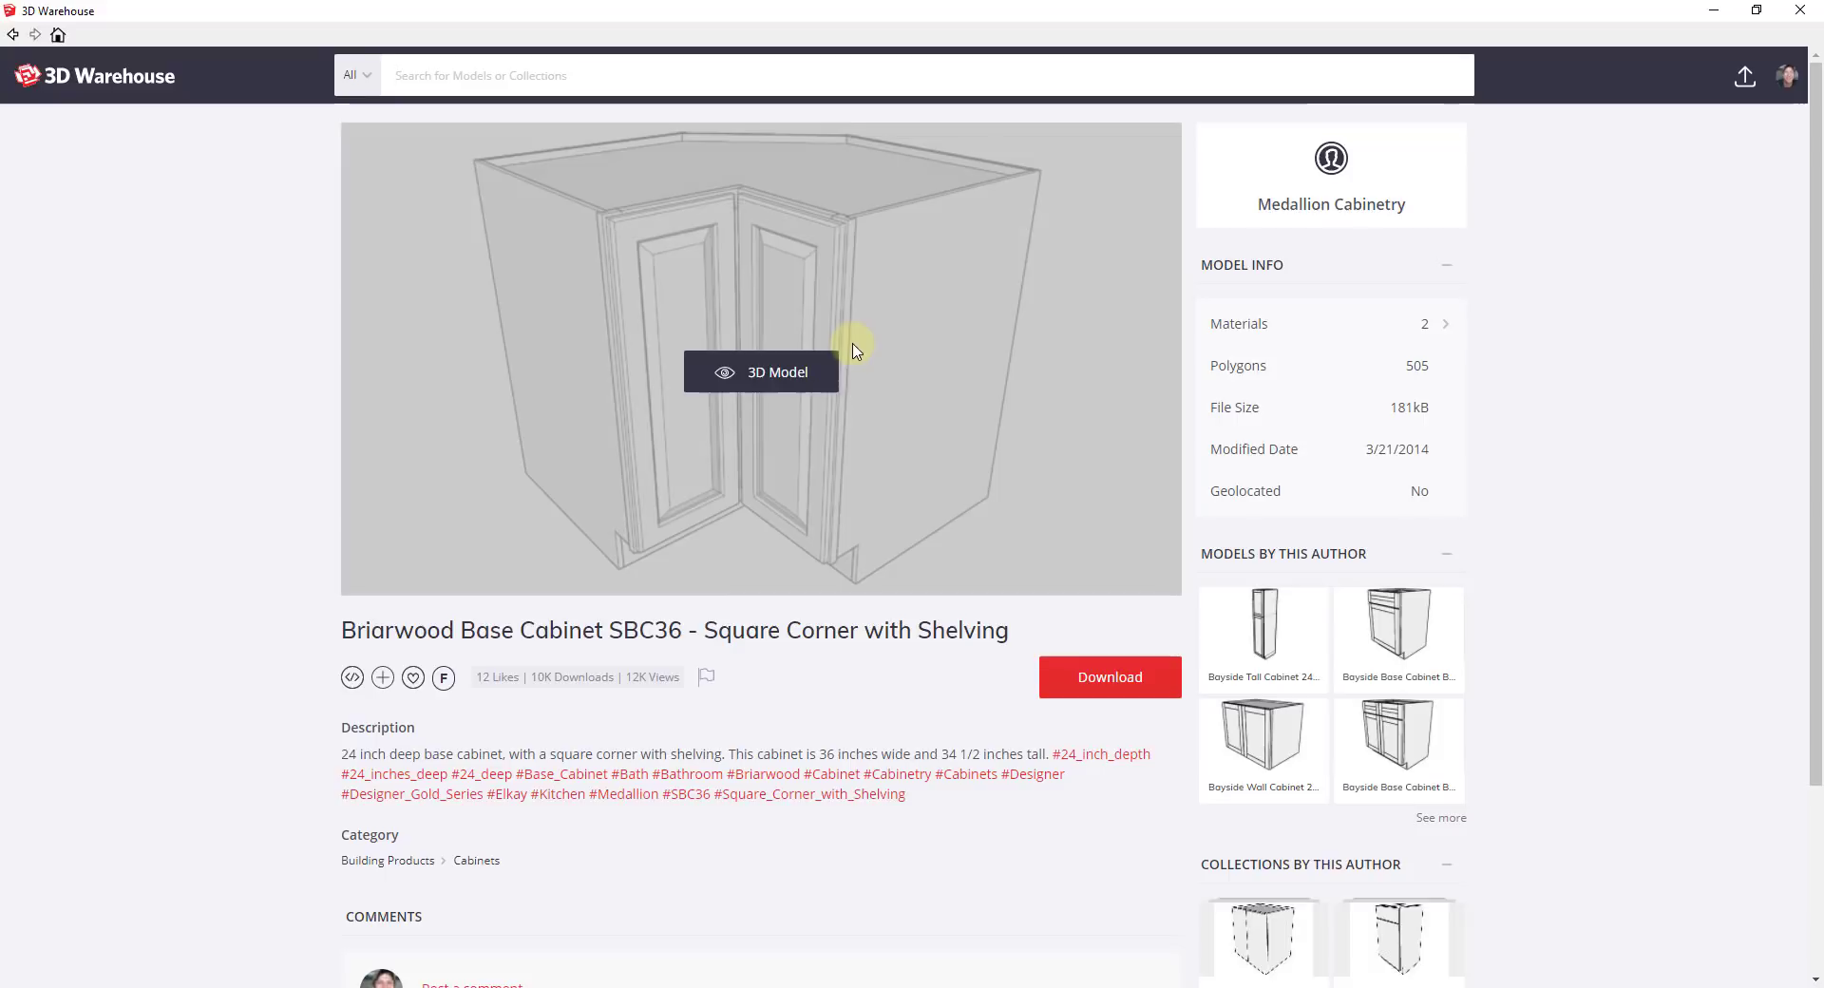
click(1105, 682)
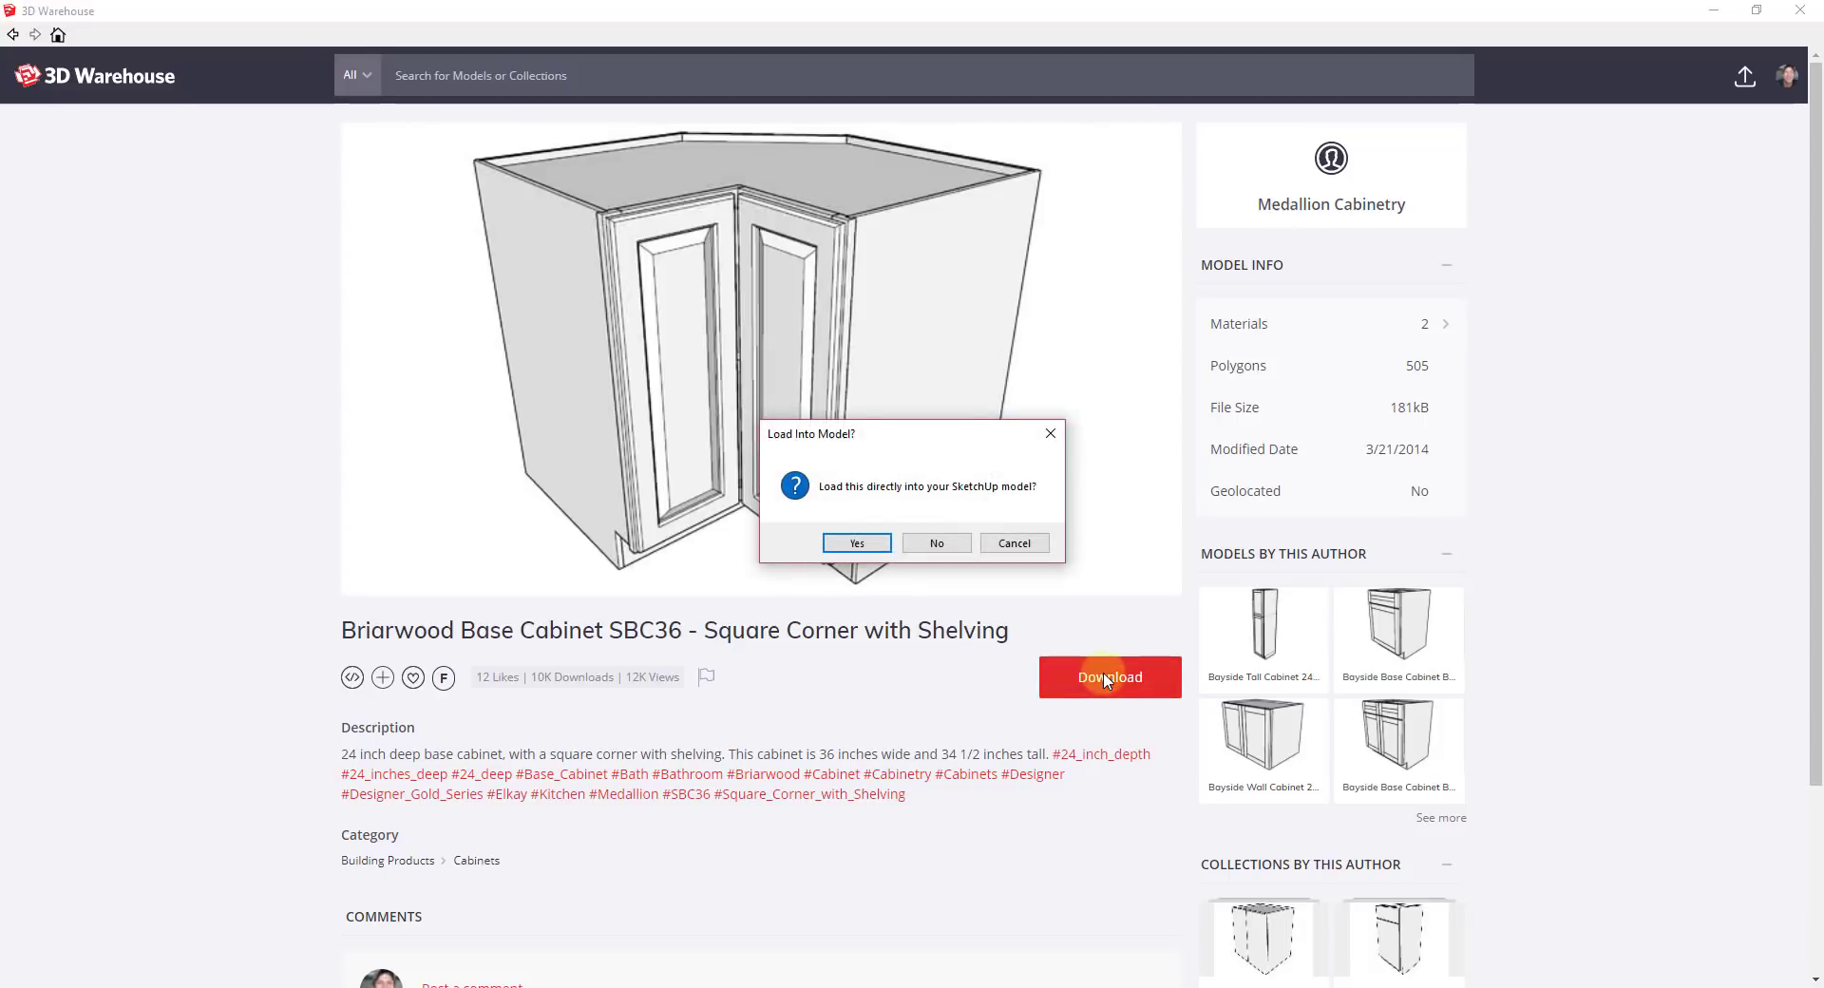
click(857, 544)
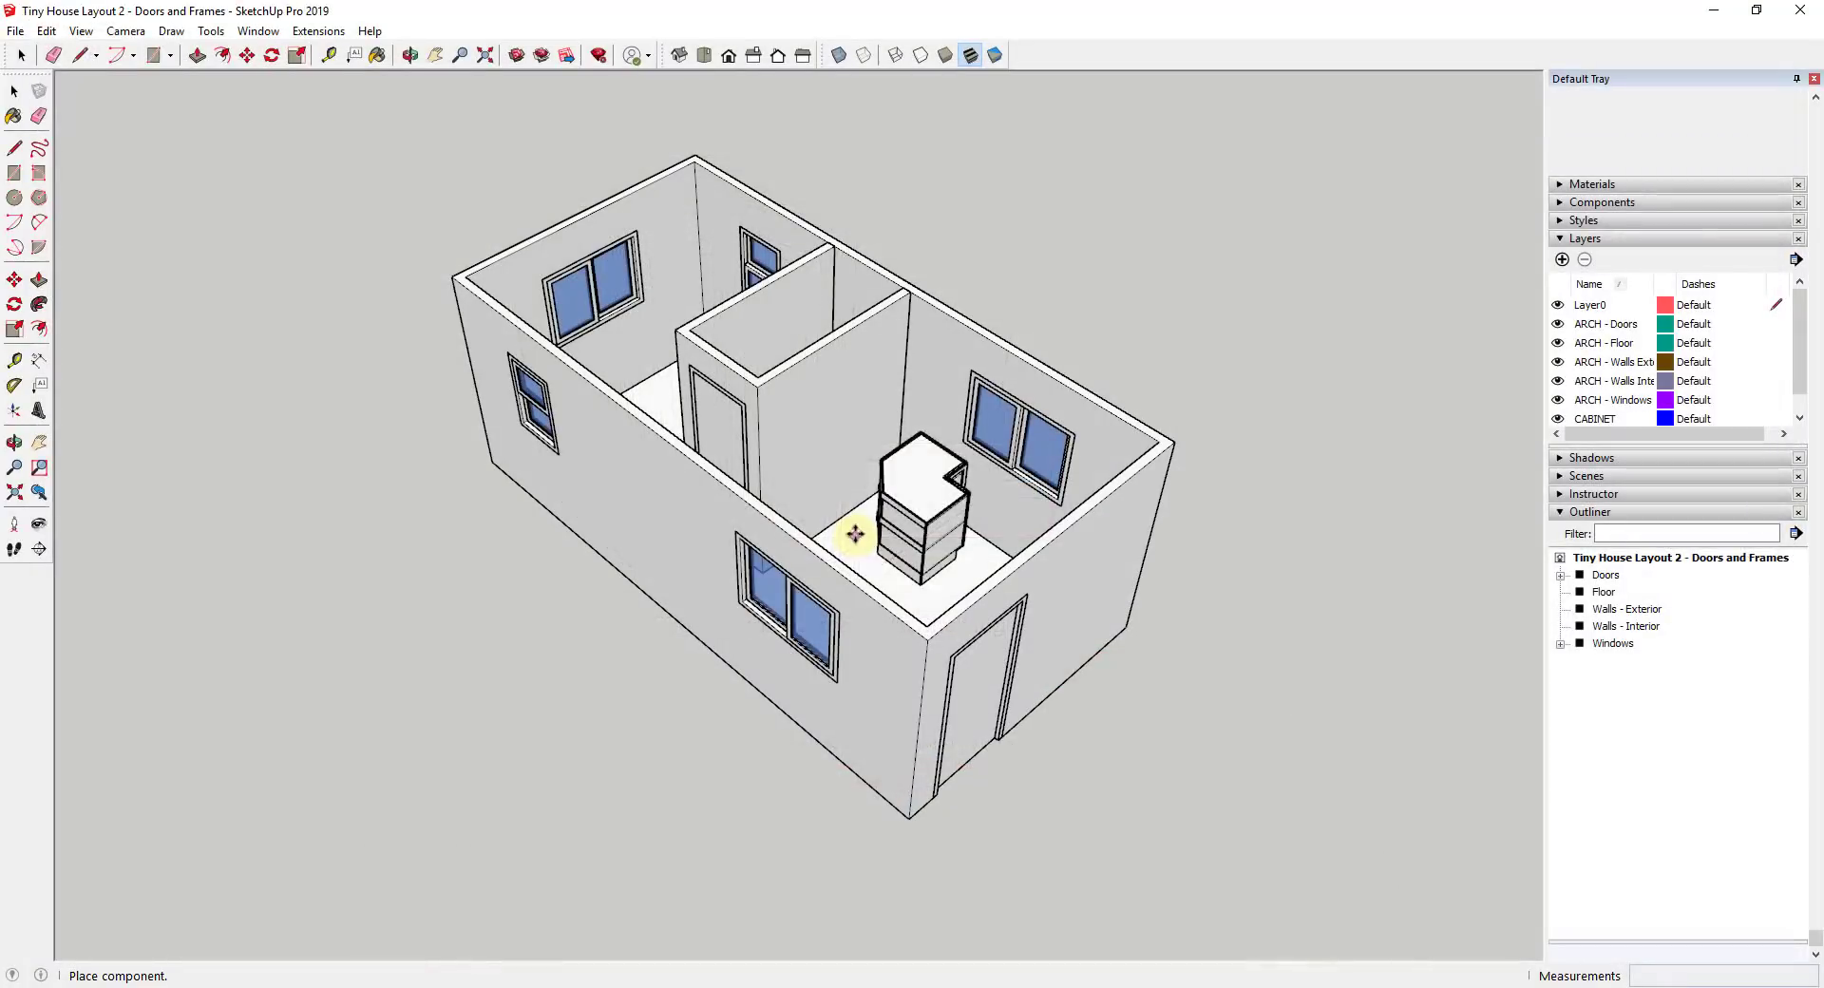
click(845, 551)
Rotate the corner cabinet 180 degrees so its doors face into the room
scroll(904, 506, up, 5)
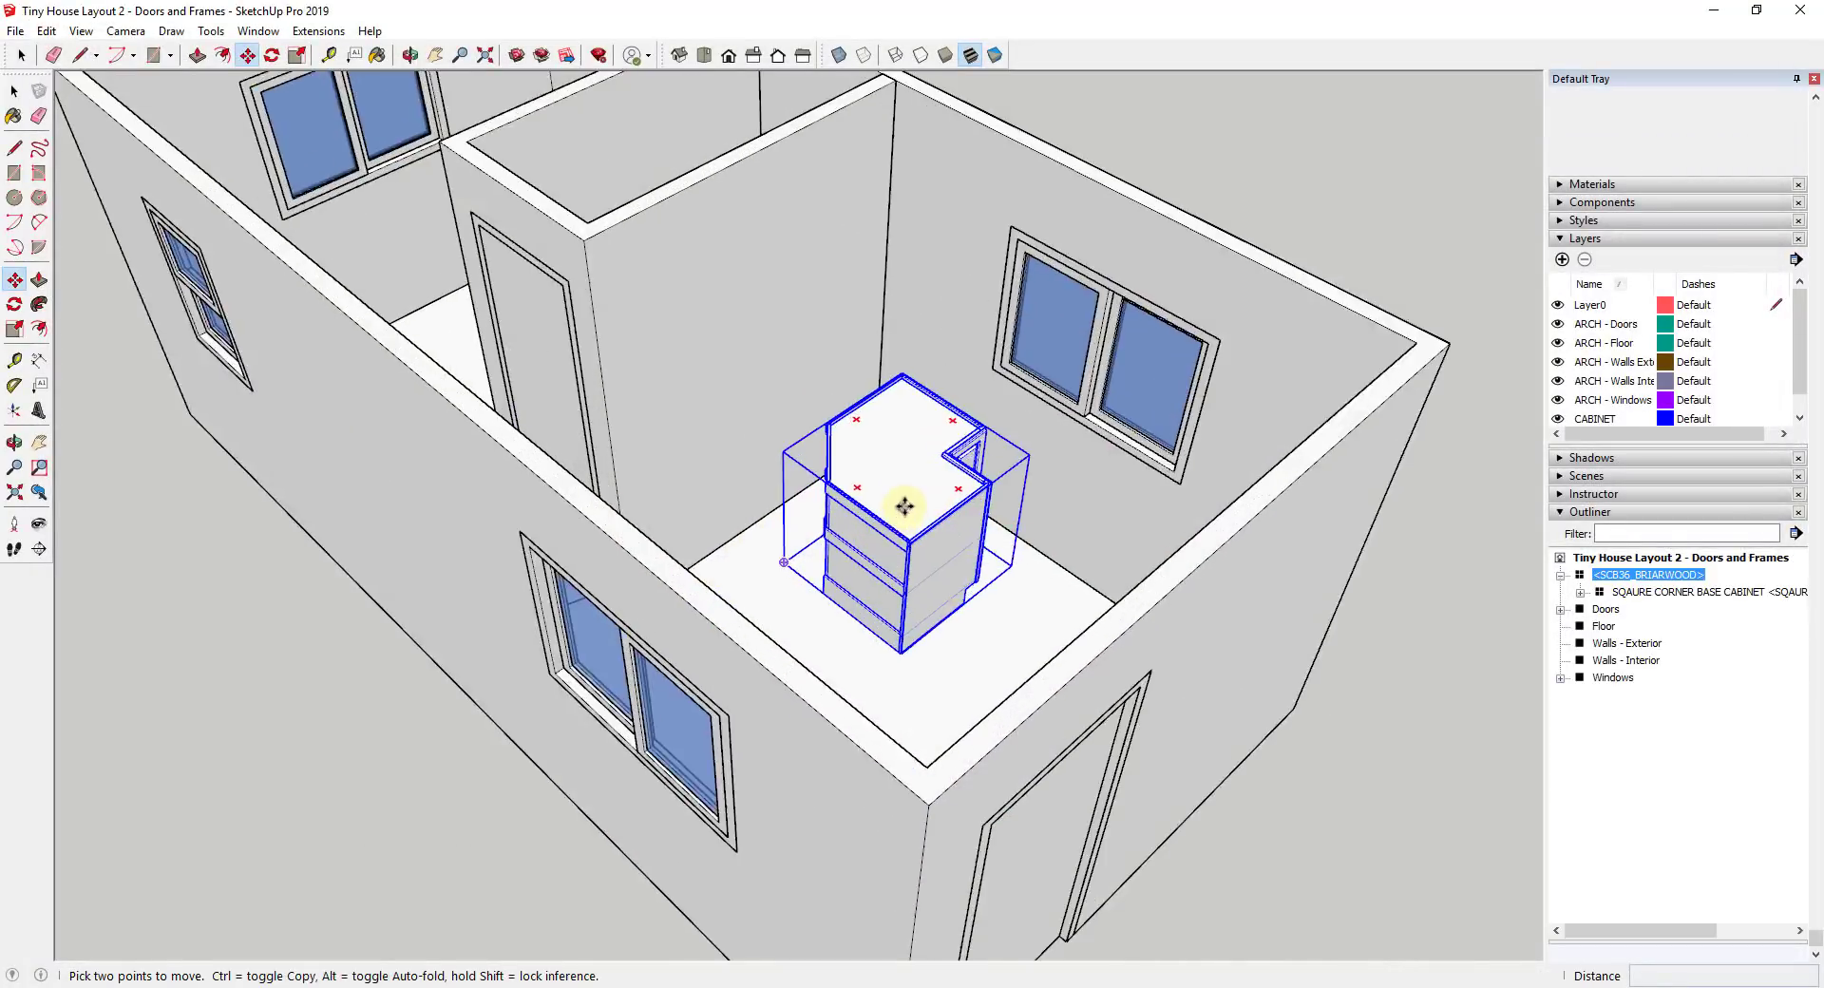
key(q)
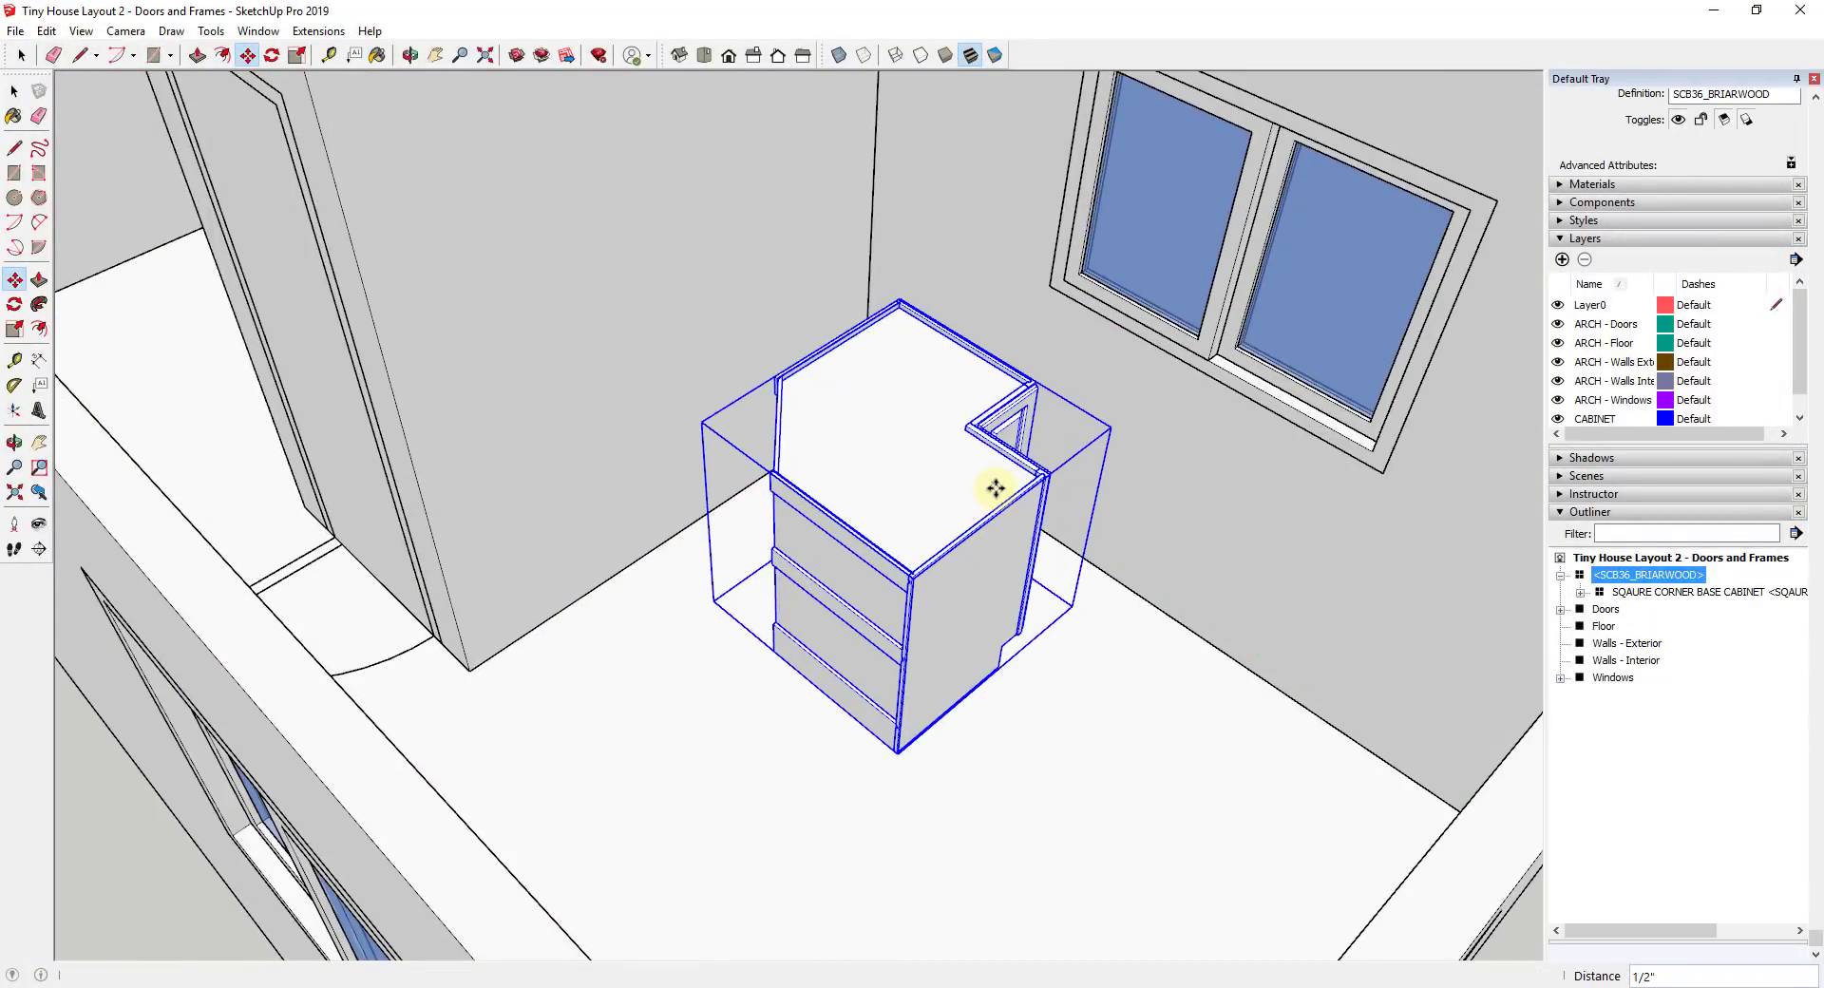
click(993, 481)
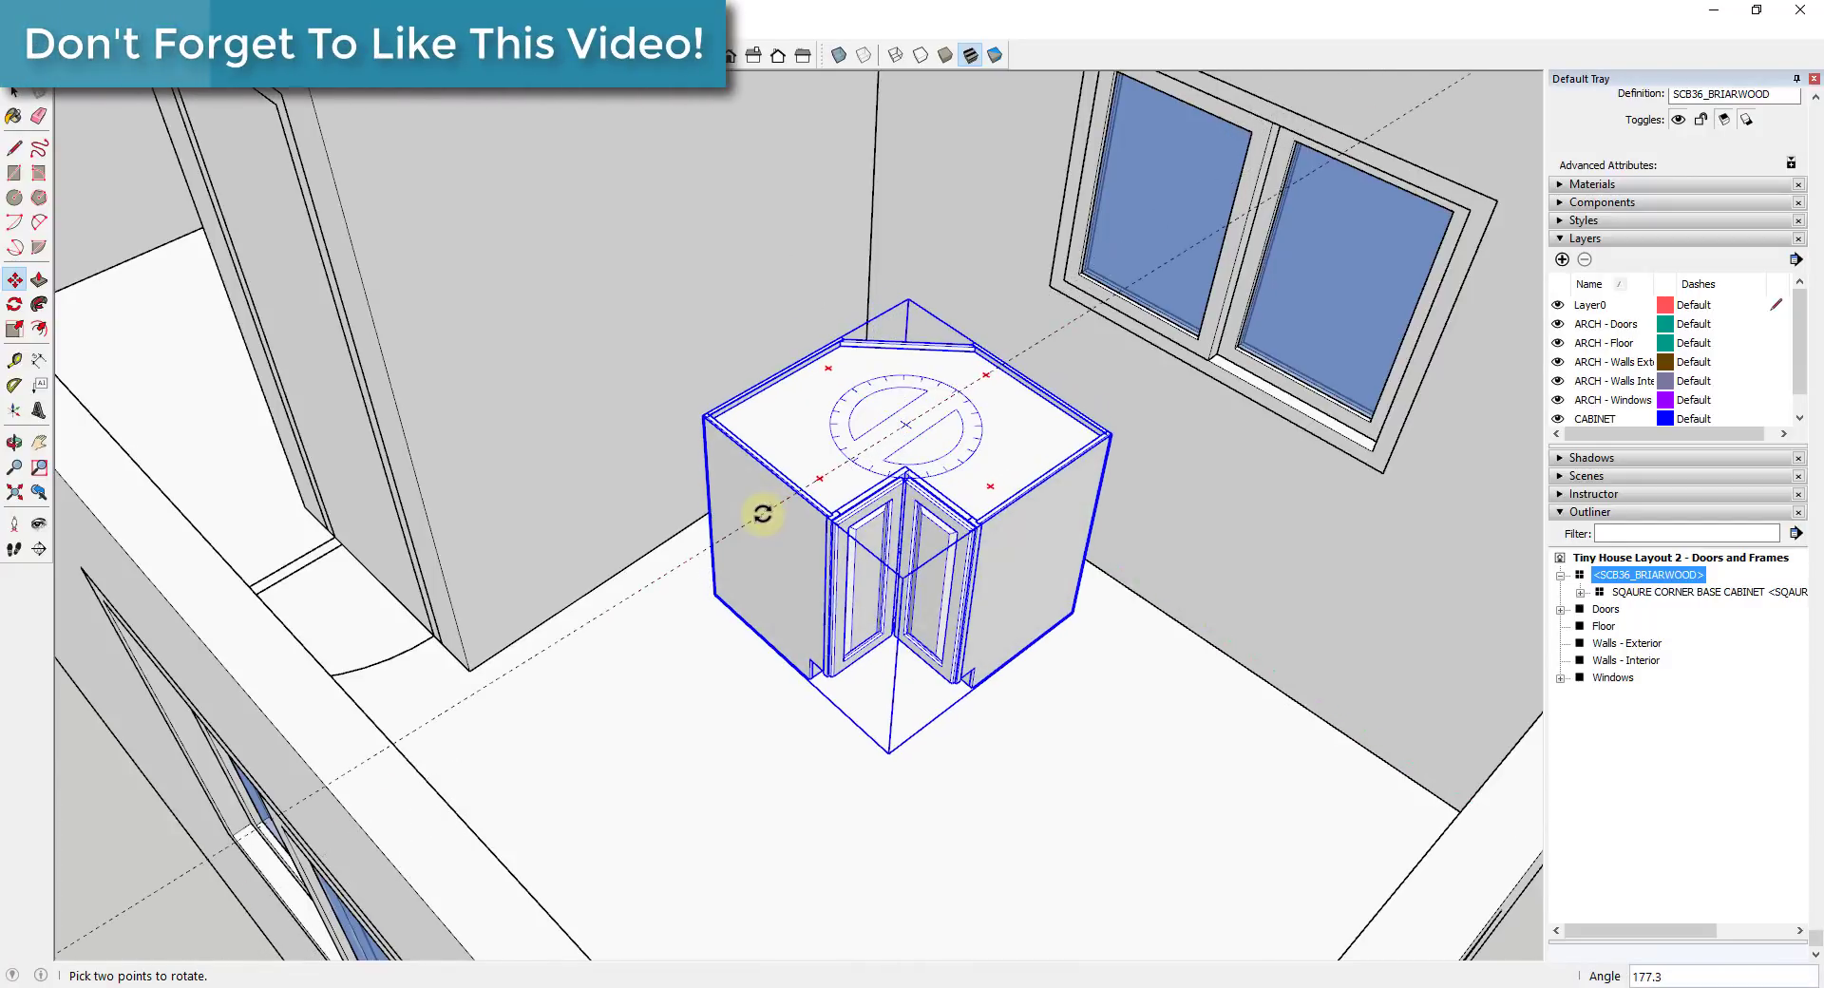
click(779, 514)
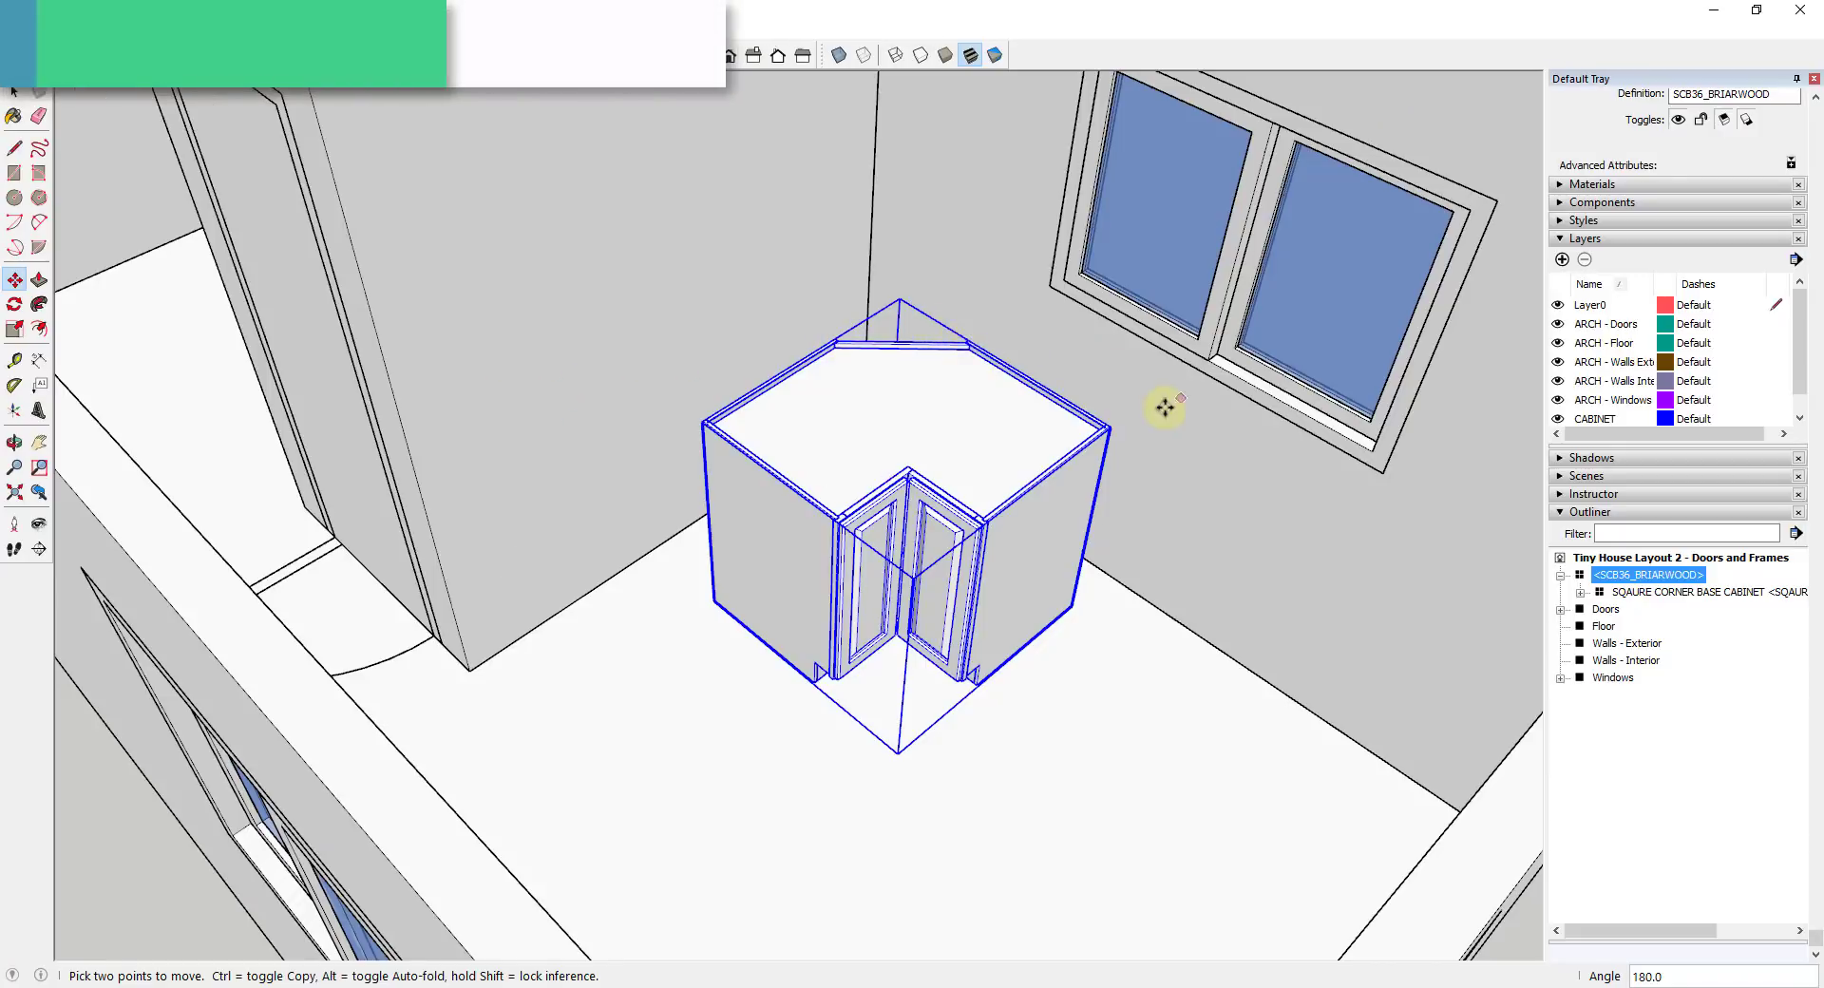
Move the corner cabinet into the room corner, against the window wall and the interior wall
scroll(1135, 436, up, 5)
click(1096, 454)
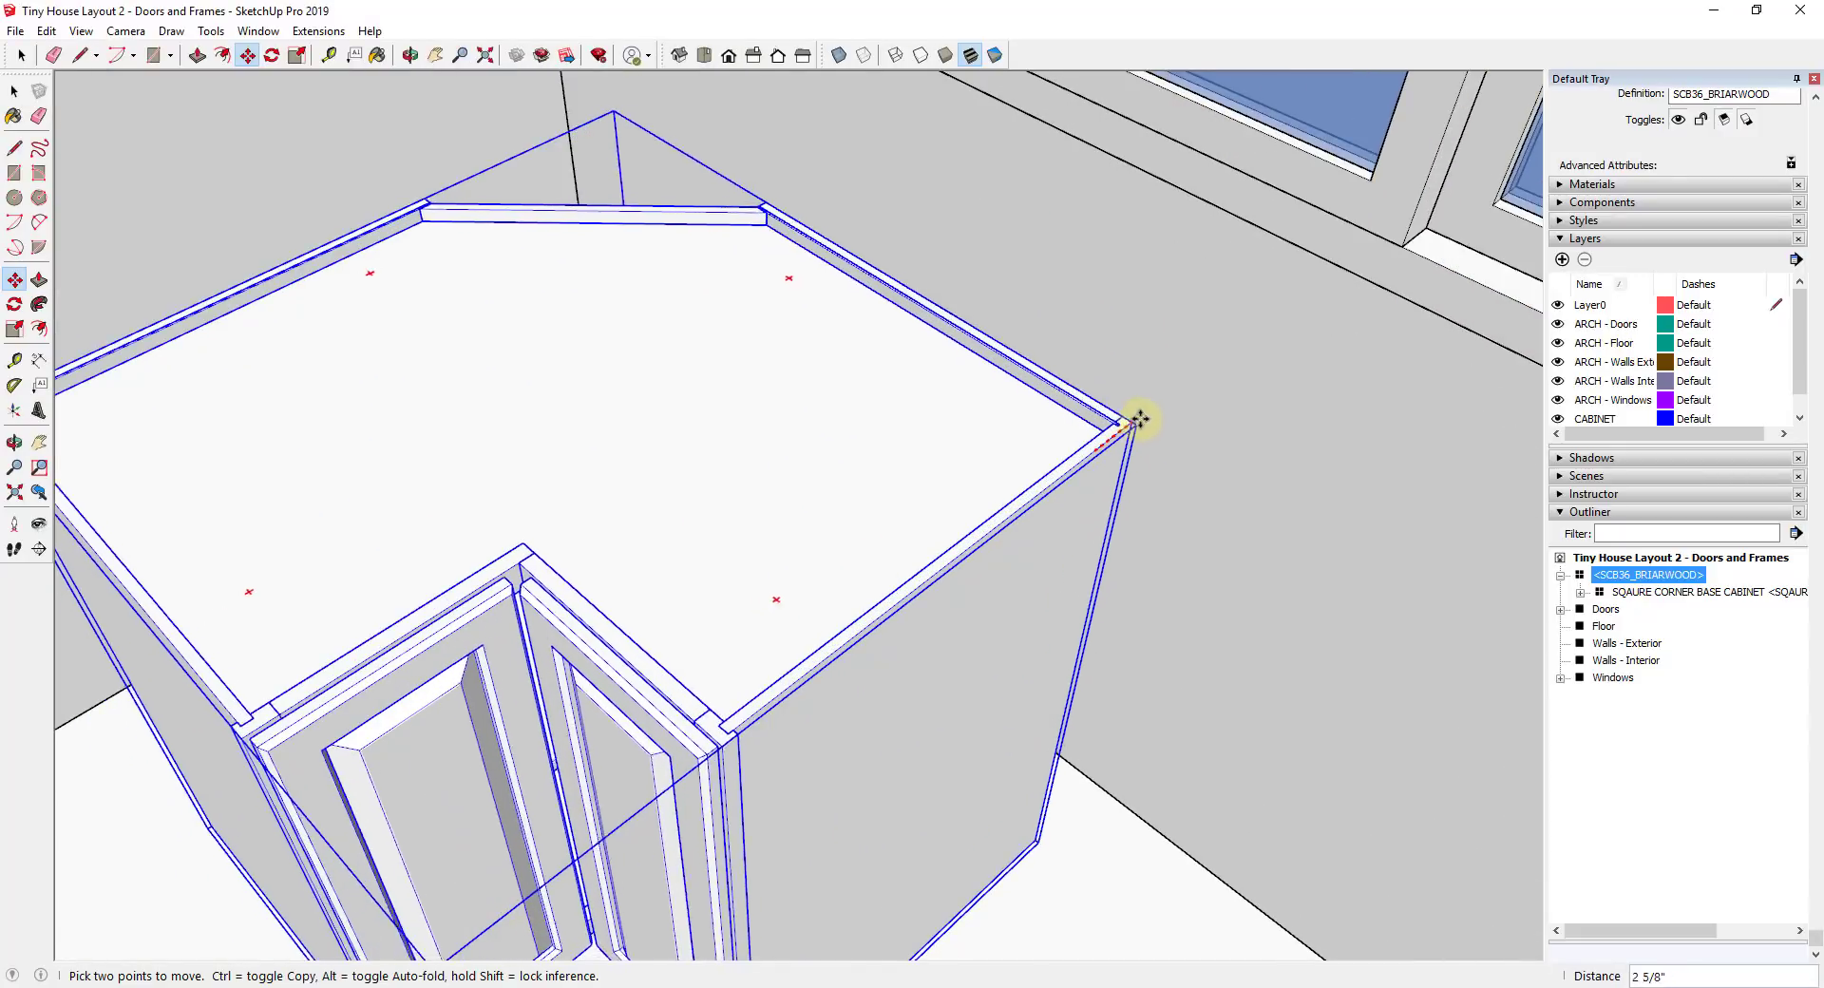
click(1199, 365)
scroll(1195, 367, down, 3)
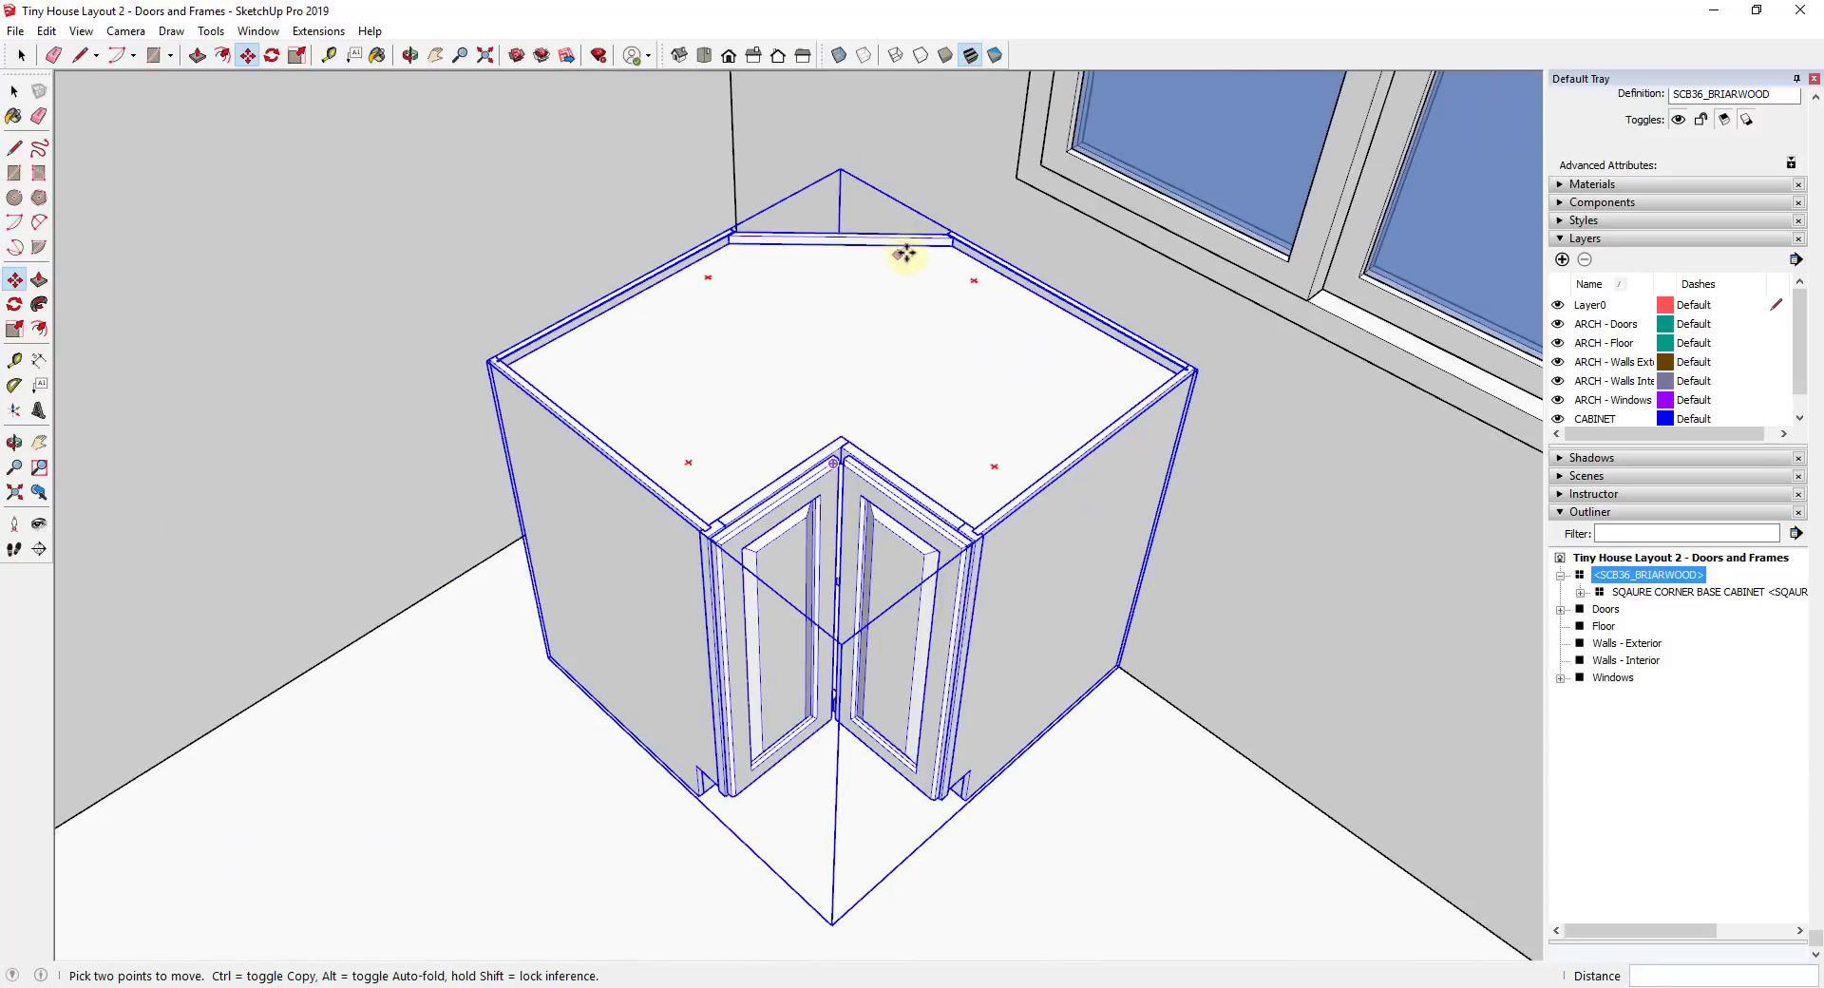
click(488, 359)
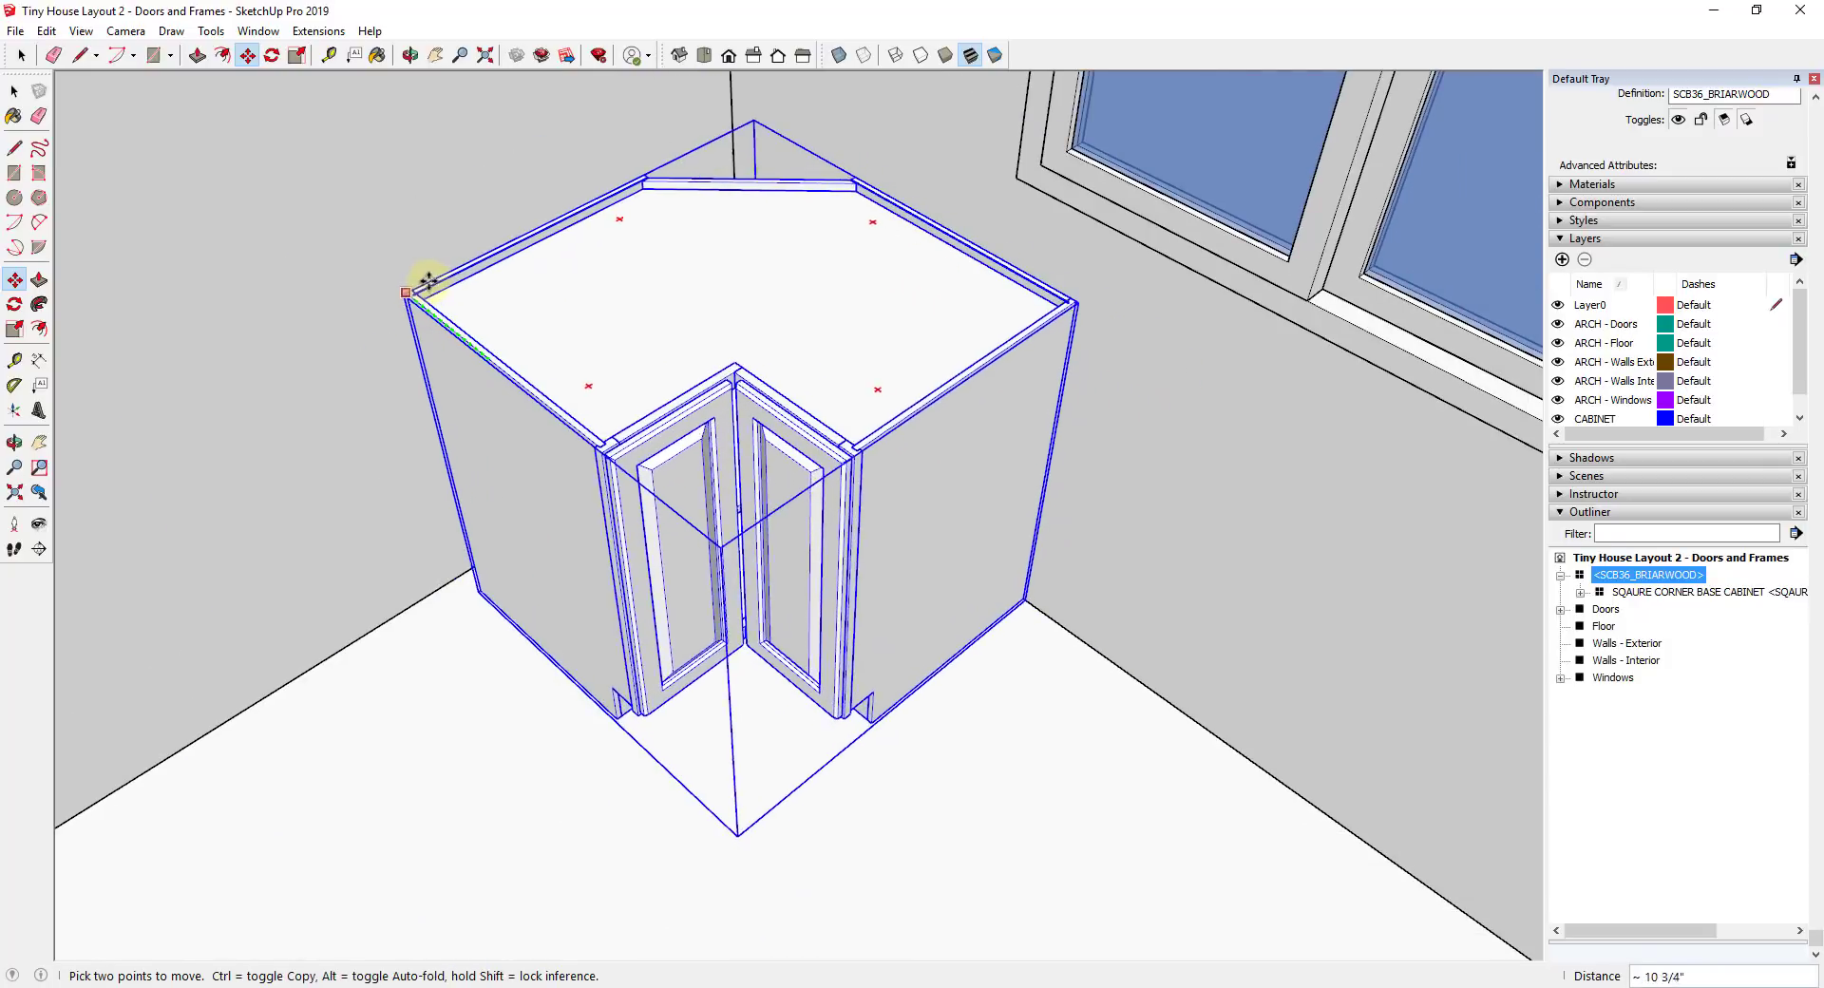
scroll(675, 342, down, 3)
middle_drag(676, 342, 754, 412)
scroll(647, 374, up, 3)
scroll(753, 411, up, 3)
click(792, 414)
key(space)
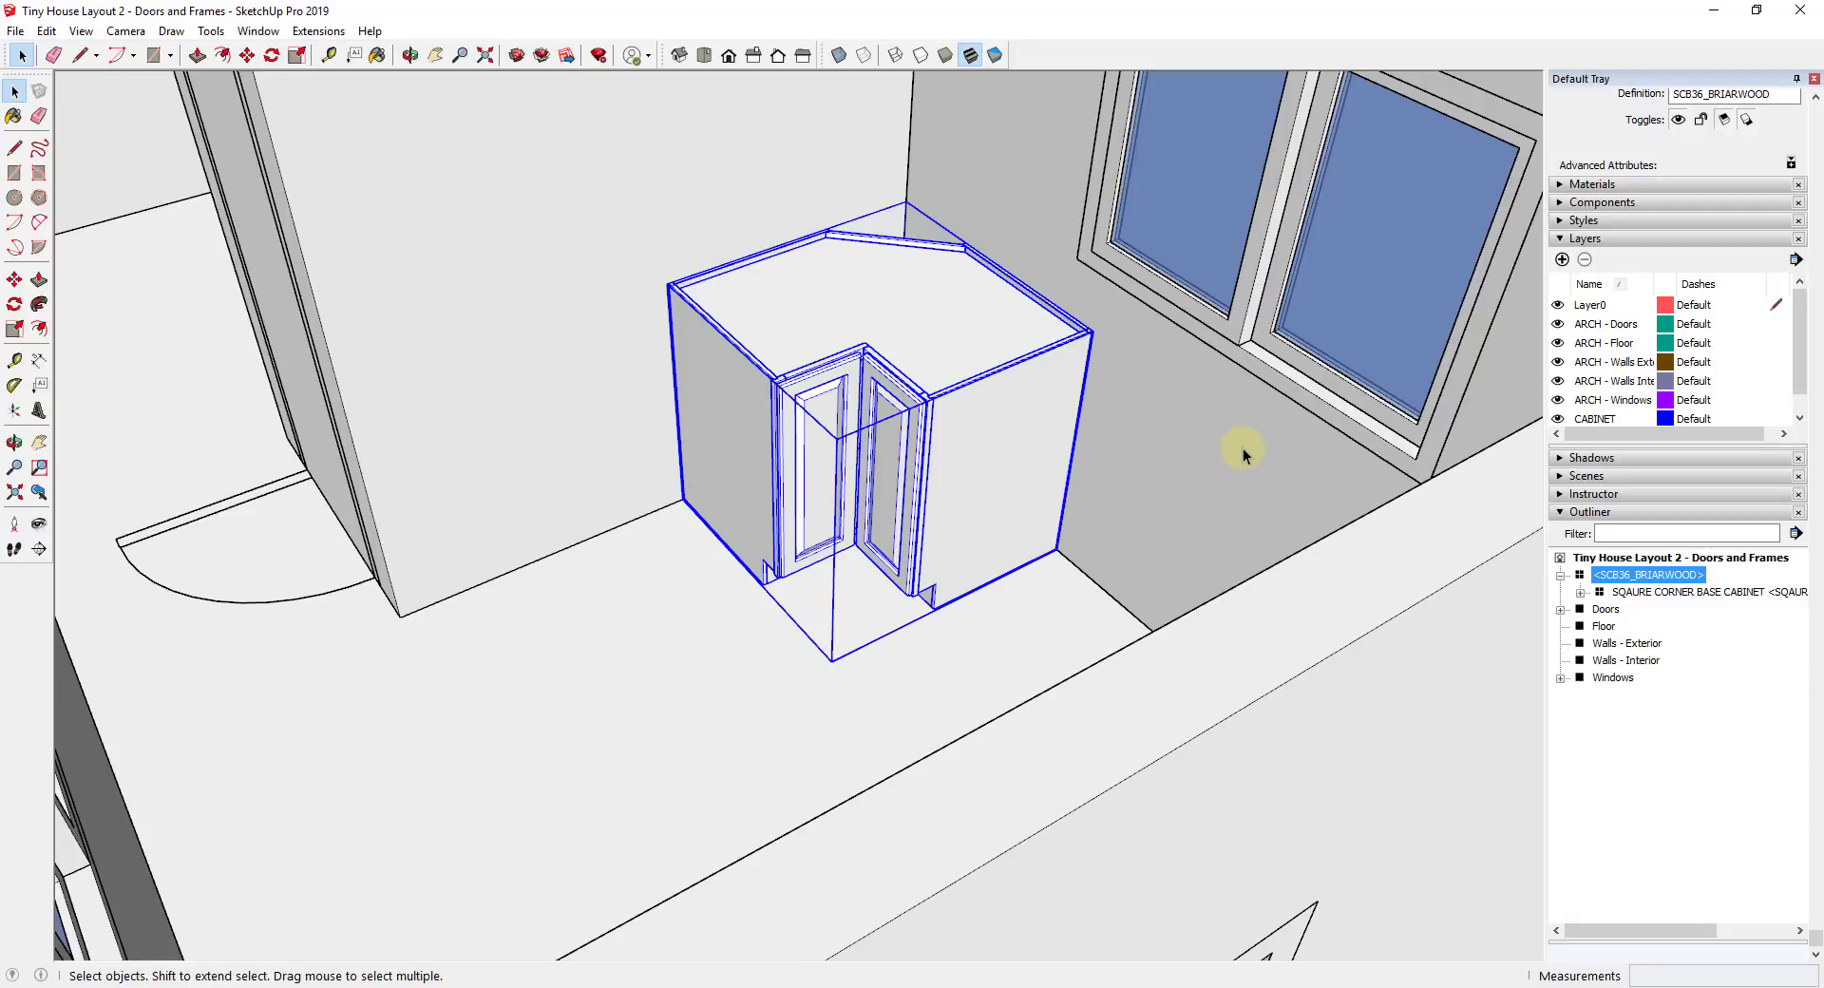
Examine the corner cabinet's placement against the walls from several angles
scroll(953, 403, up, 5)
middle_drag(949, 371, 1176, 527)
scroll(1206, 550, down, 5)
scroll(868, 409, down, 3)
scroll(978, 392, up, 3)
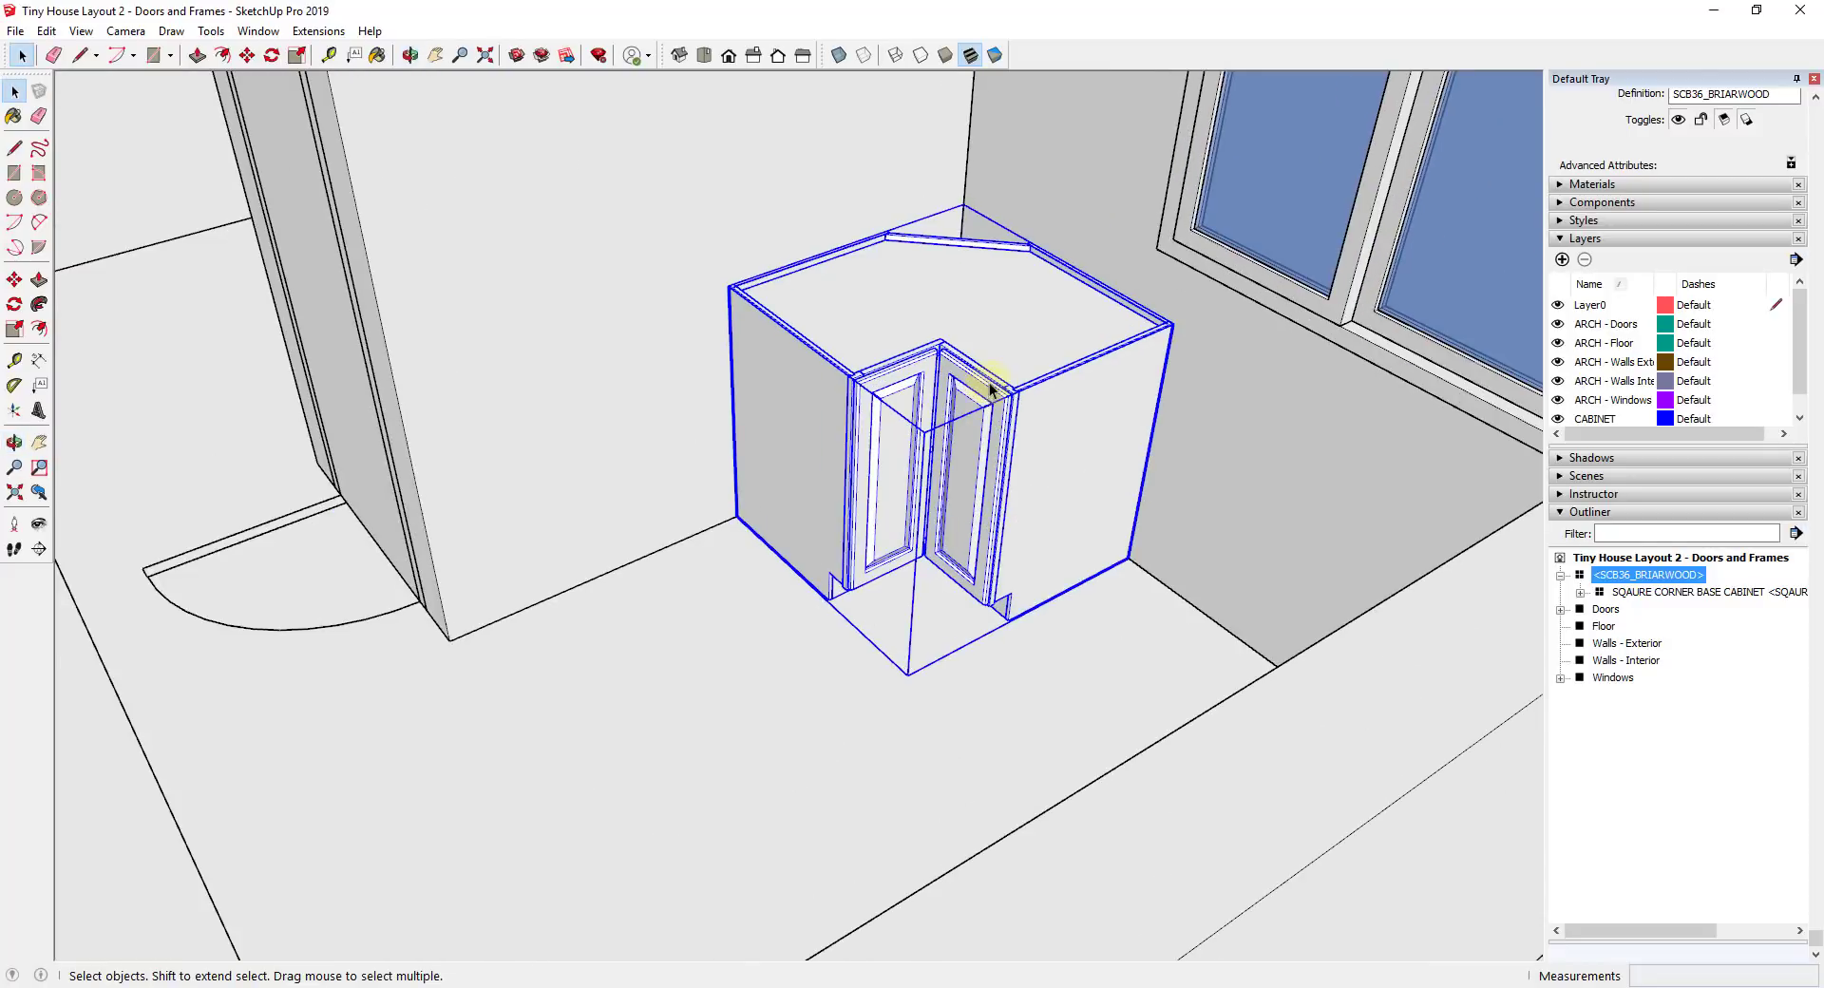
scroll(985, 394, down, 3)
scroll(1011, 390, up, 3)
middle_drag(1011, 388, 1018, 424)
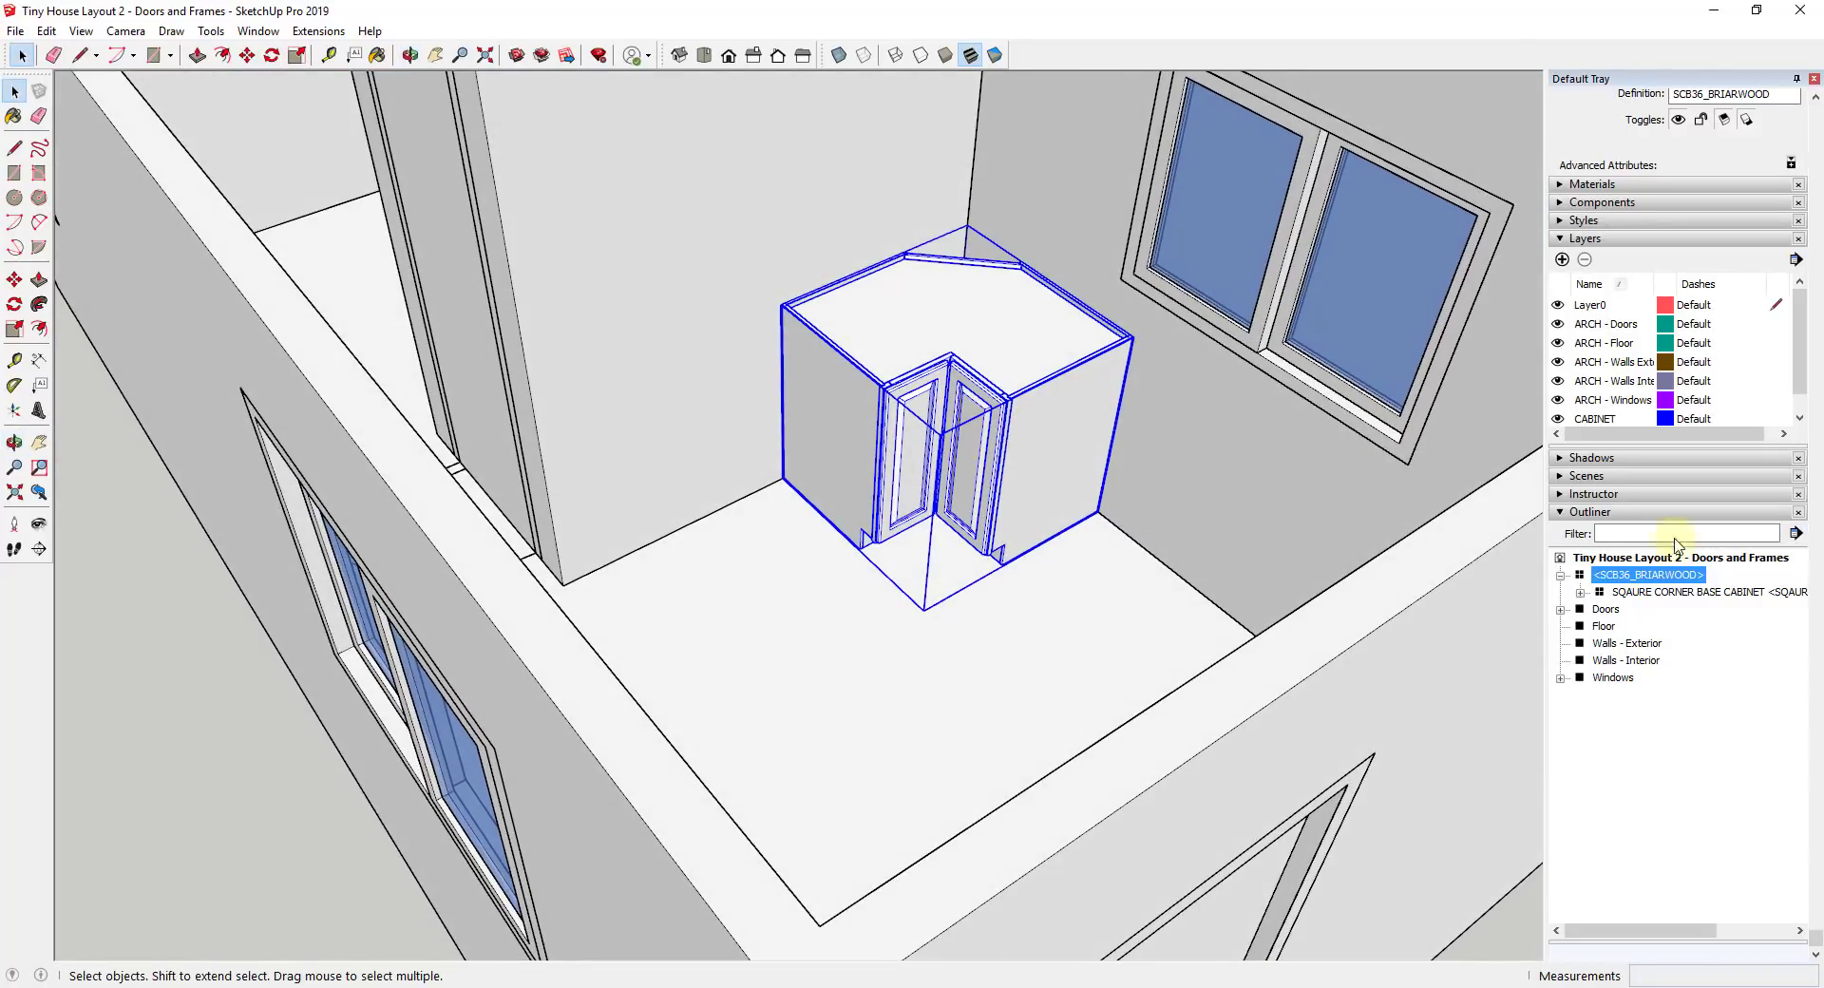
click(1558, 382)
click(1558, 382)
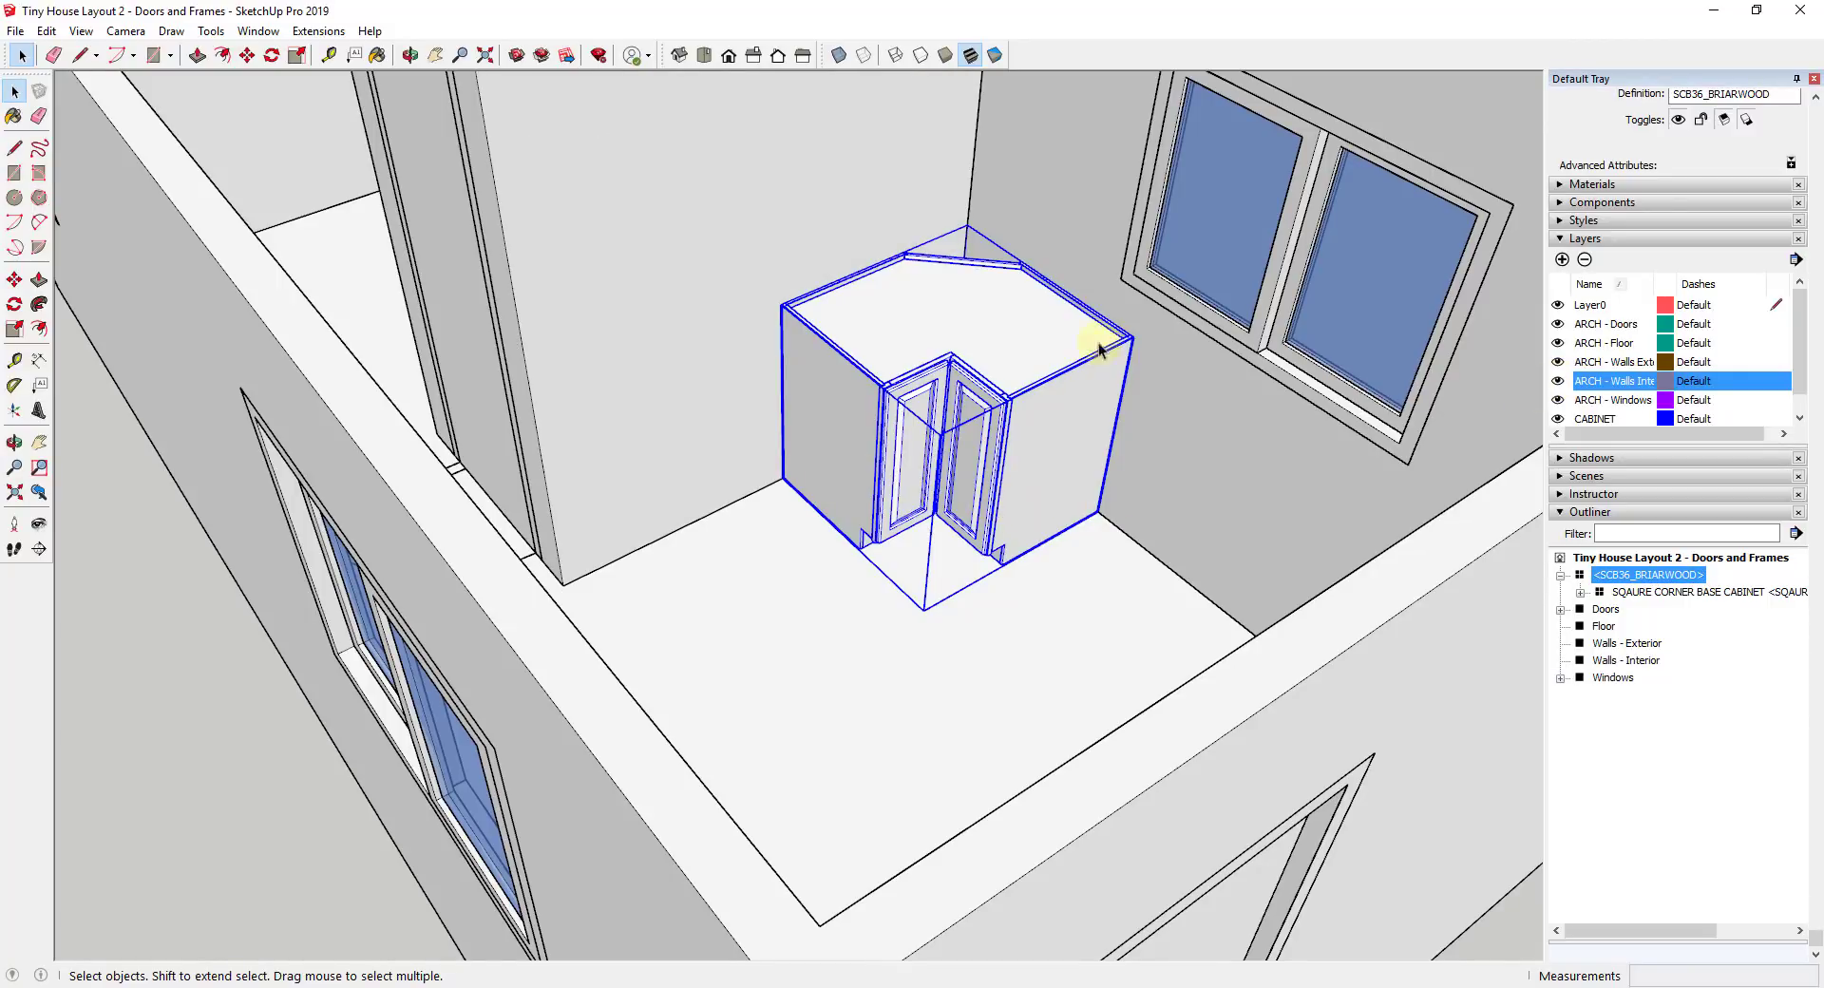
mouse_move(1099, 346)
middle_down()
mouse_move(1070, 322)
mouse_move(1083, 354)
middle_up()
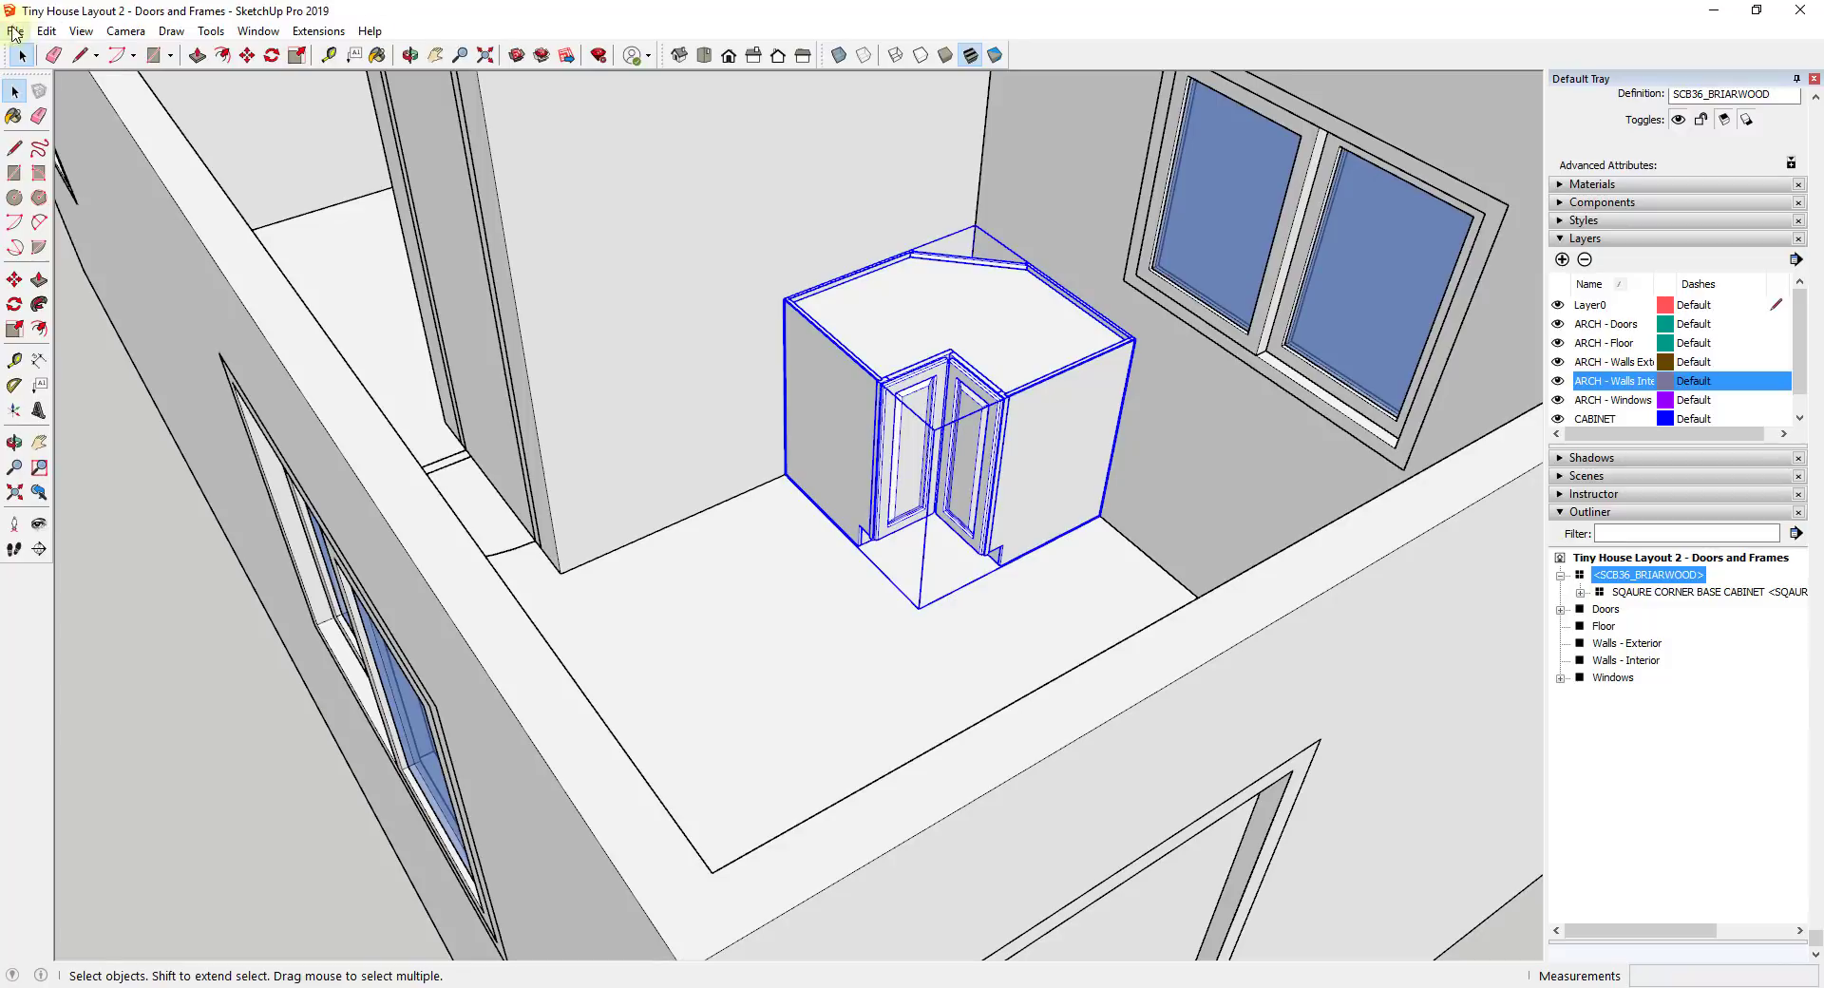
Reopen the 3D Warehouse, go to Medallion Cabinetry's models and browse them for a matching base cabinet
click(270, 35)
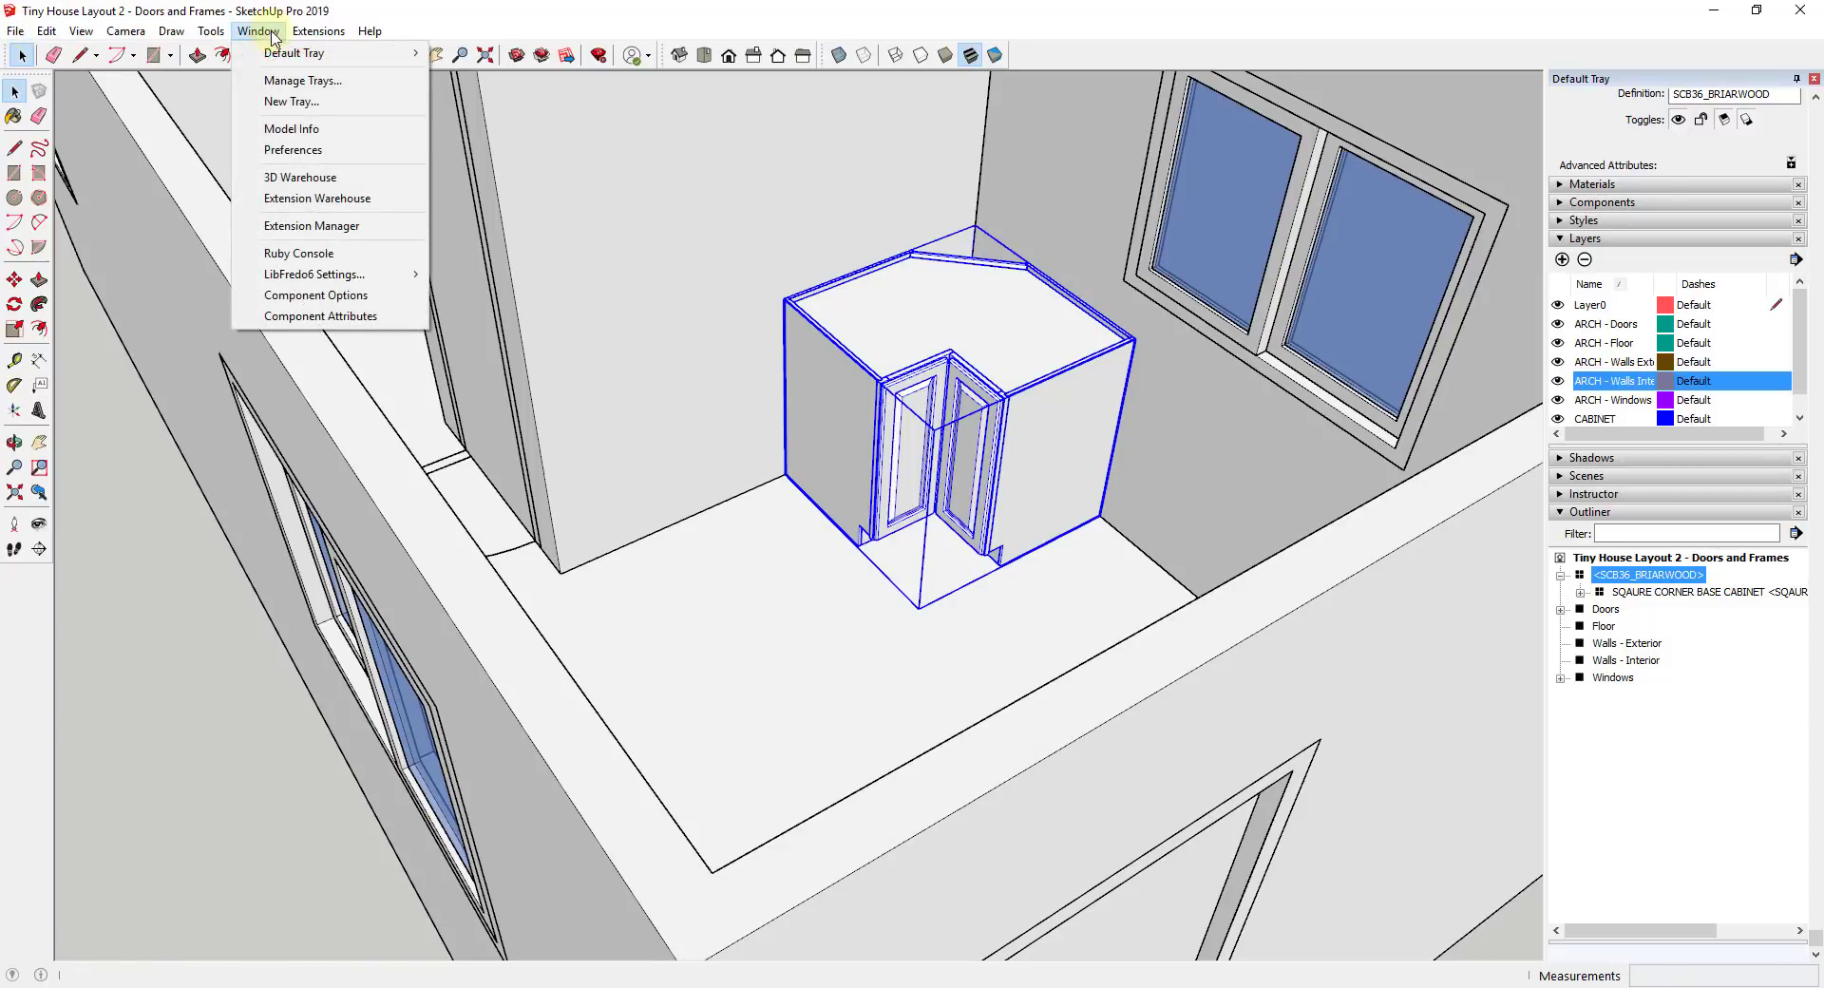
click(342, 178)
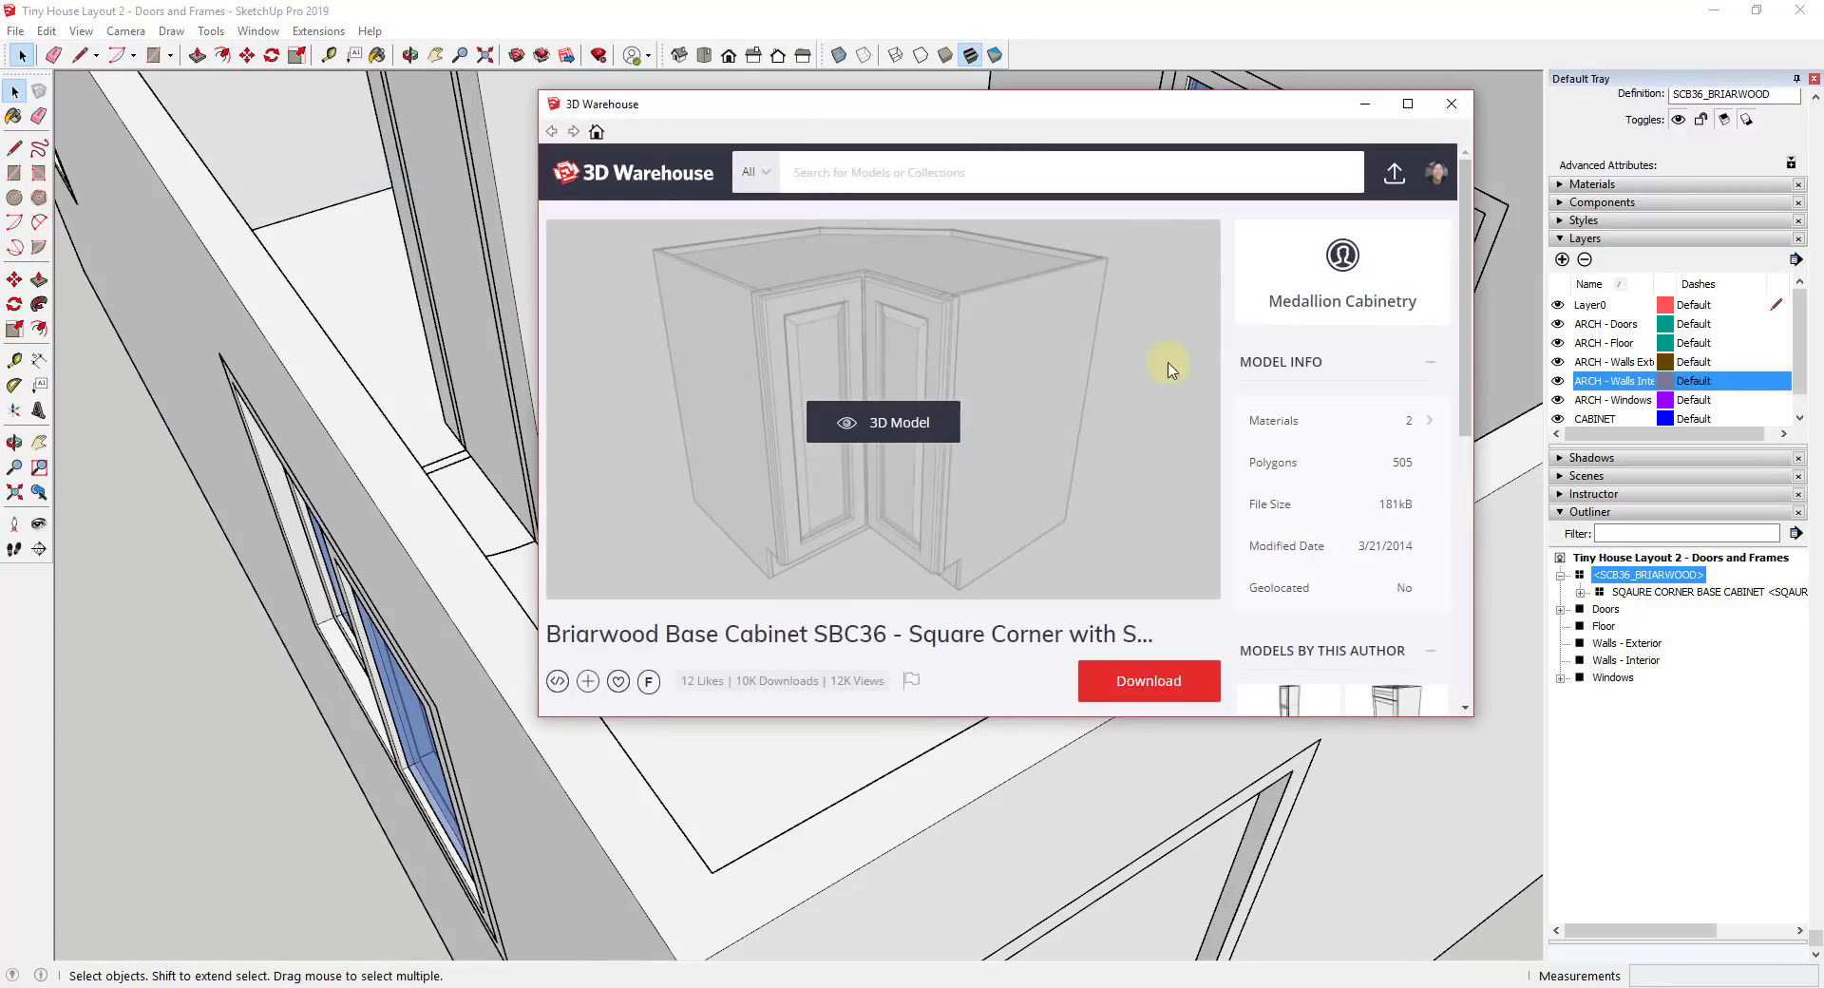
click(1369, 281)
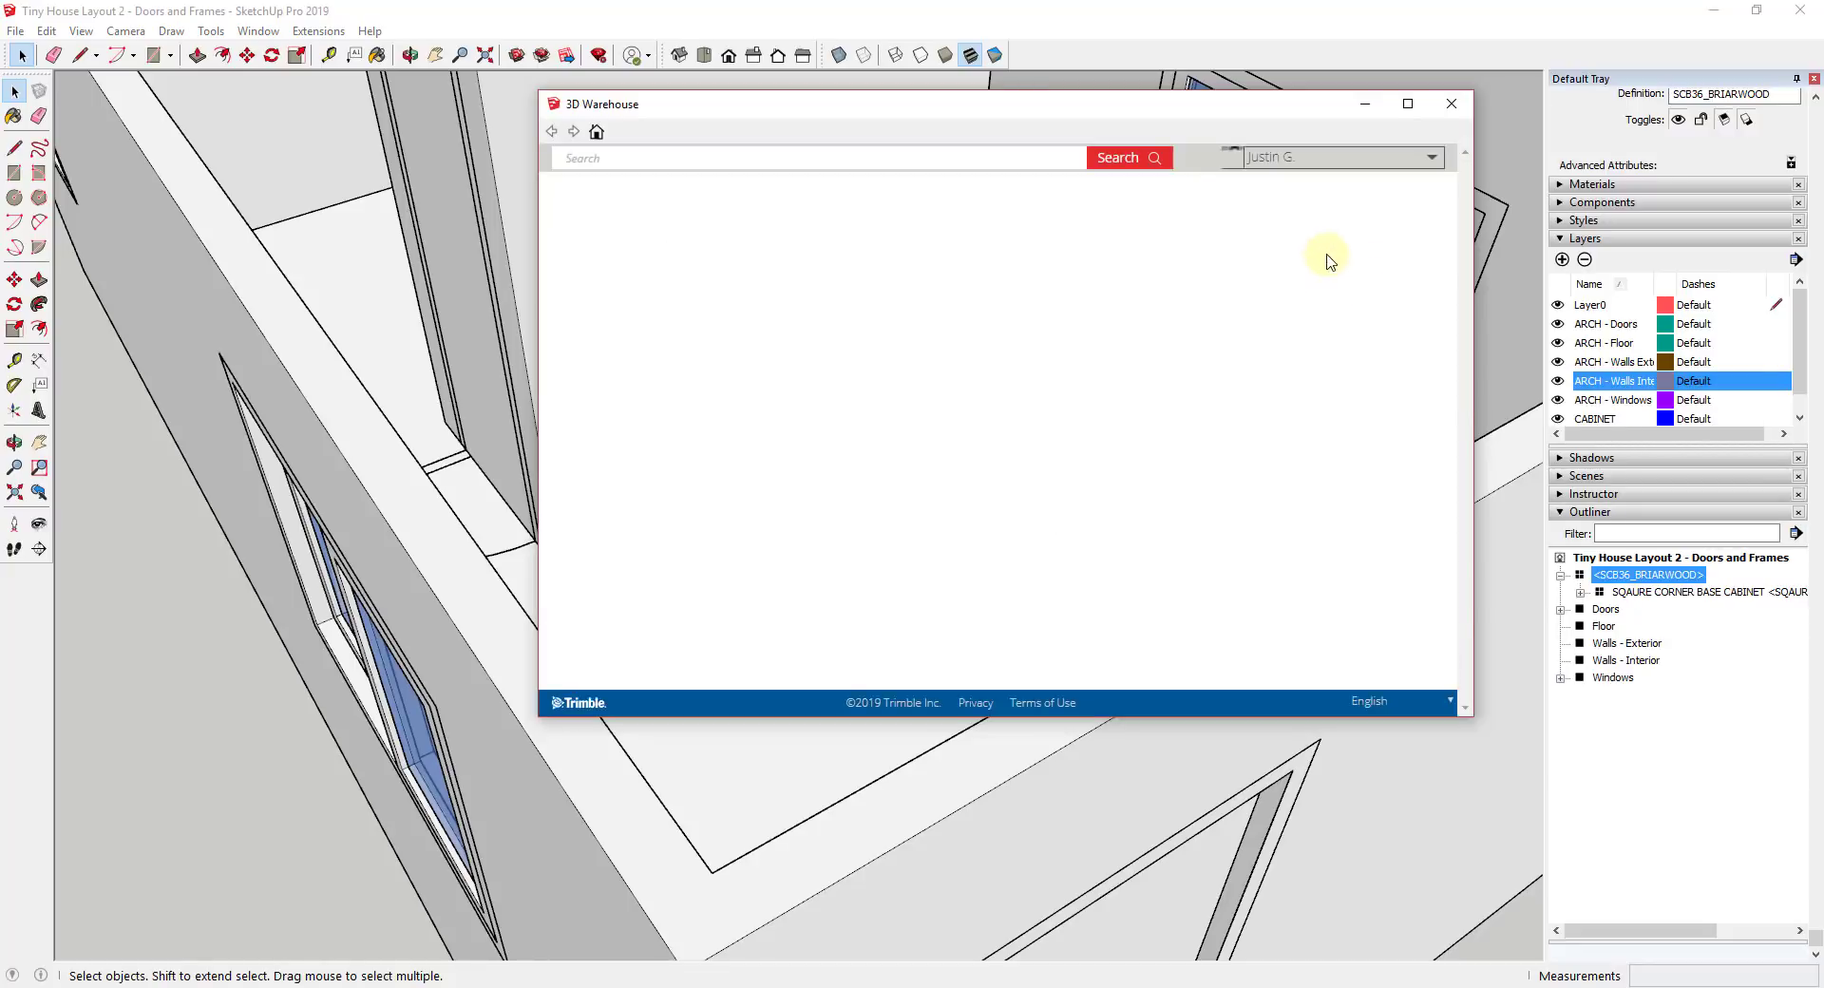
scroll(1149, 352, down, 2)
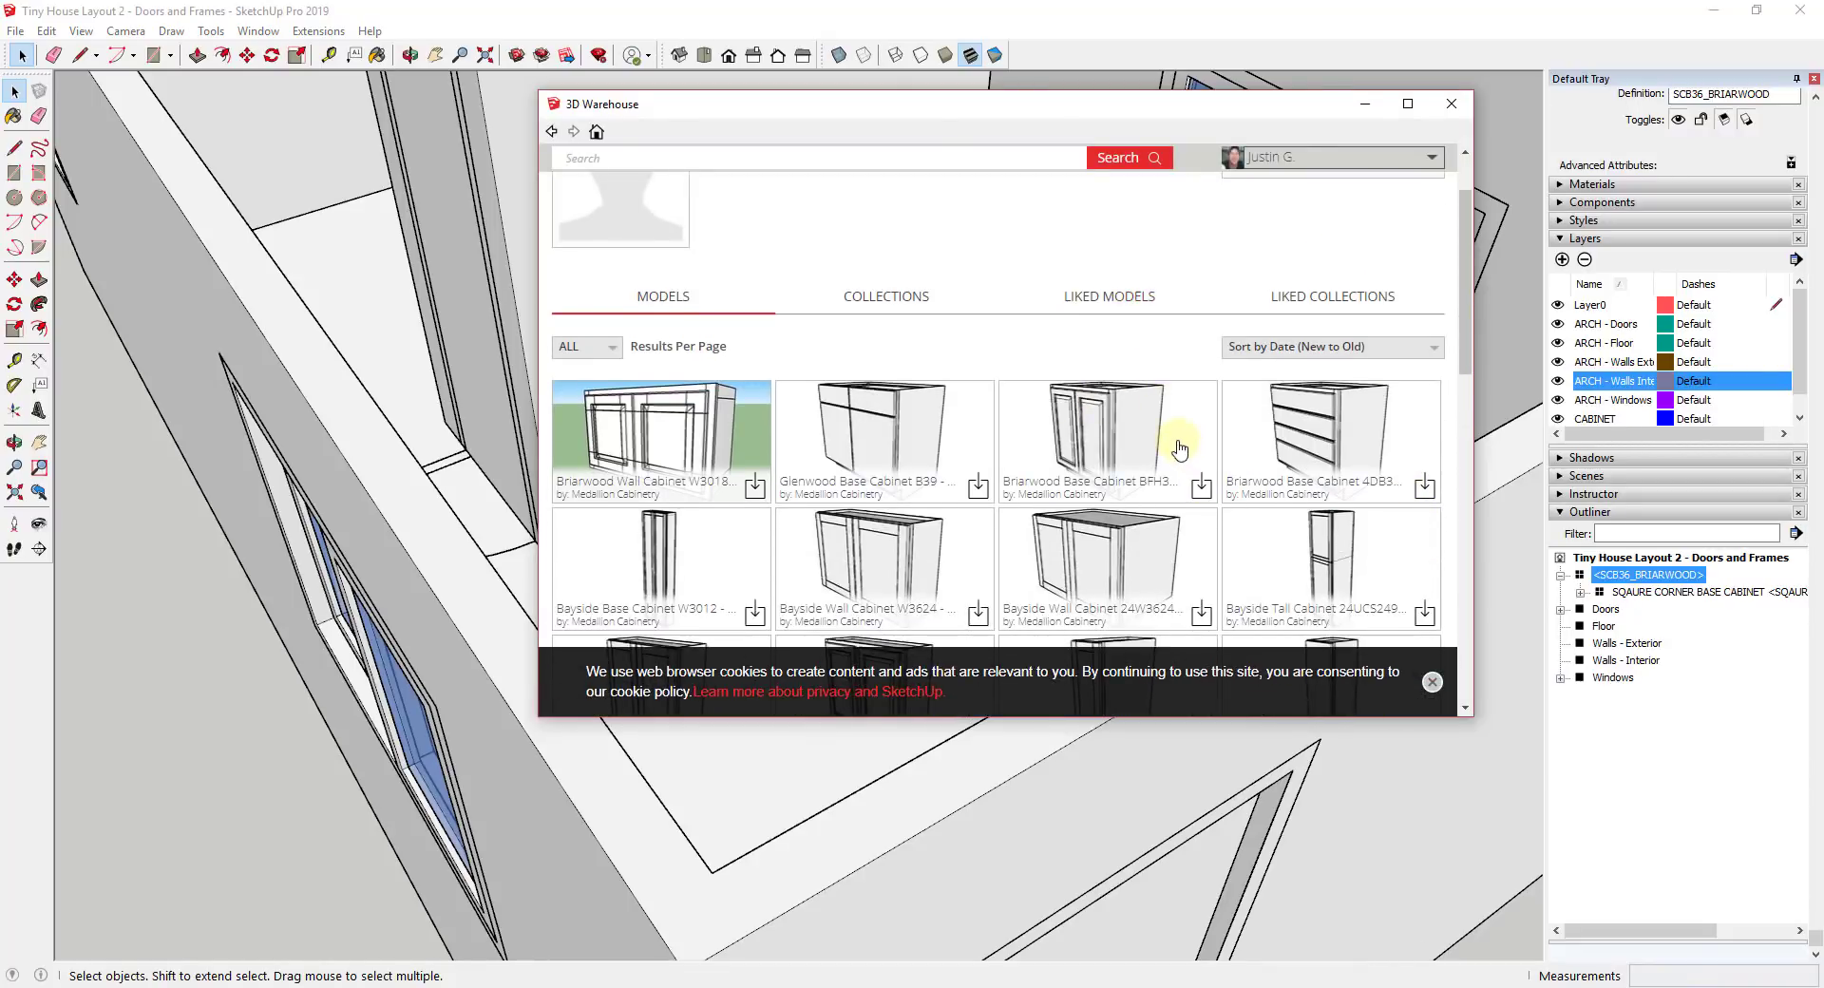
scroll(1177, 448, down, 3)
drag(1147, 122, 1176, 131)
click(1460, 690)
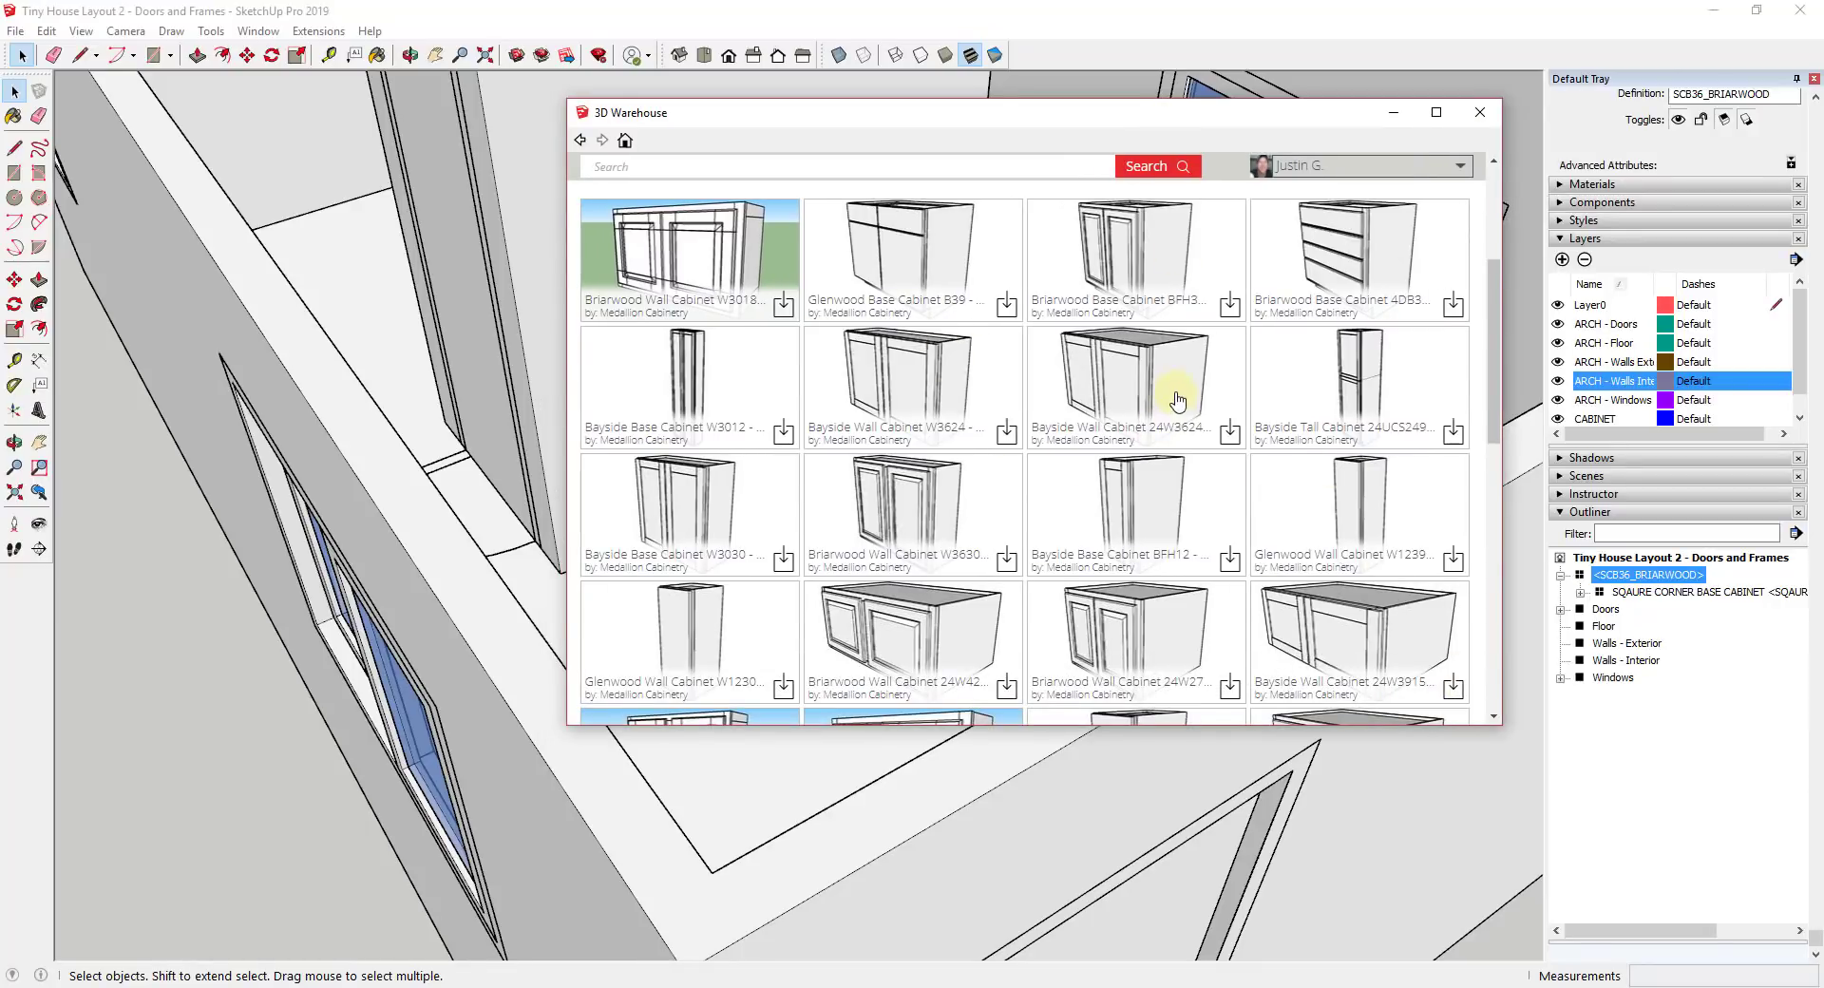
scroll(1194, 350, down, 3)
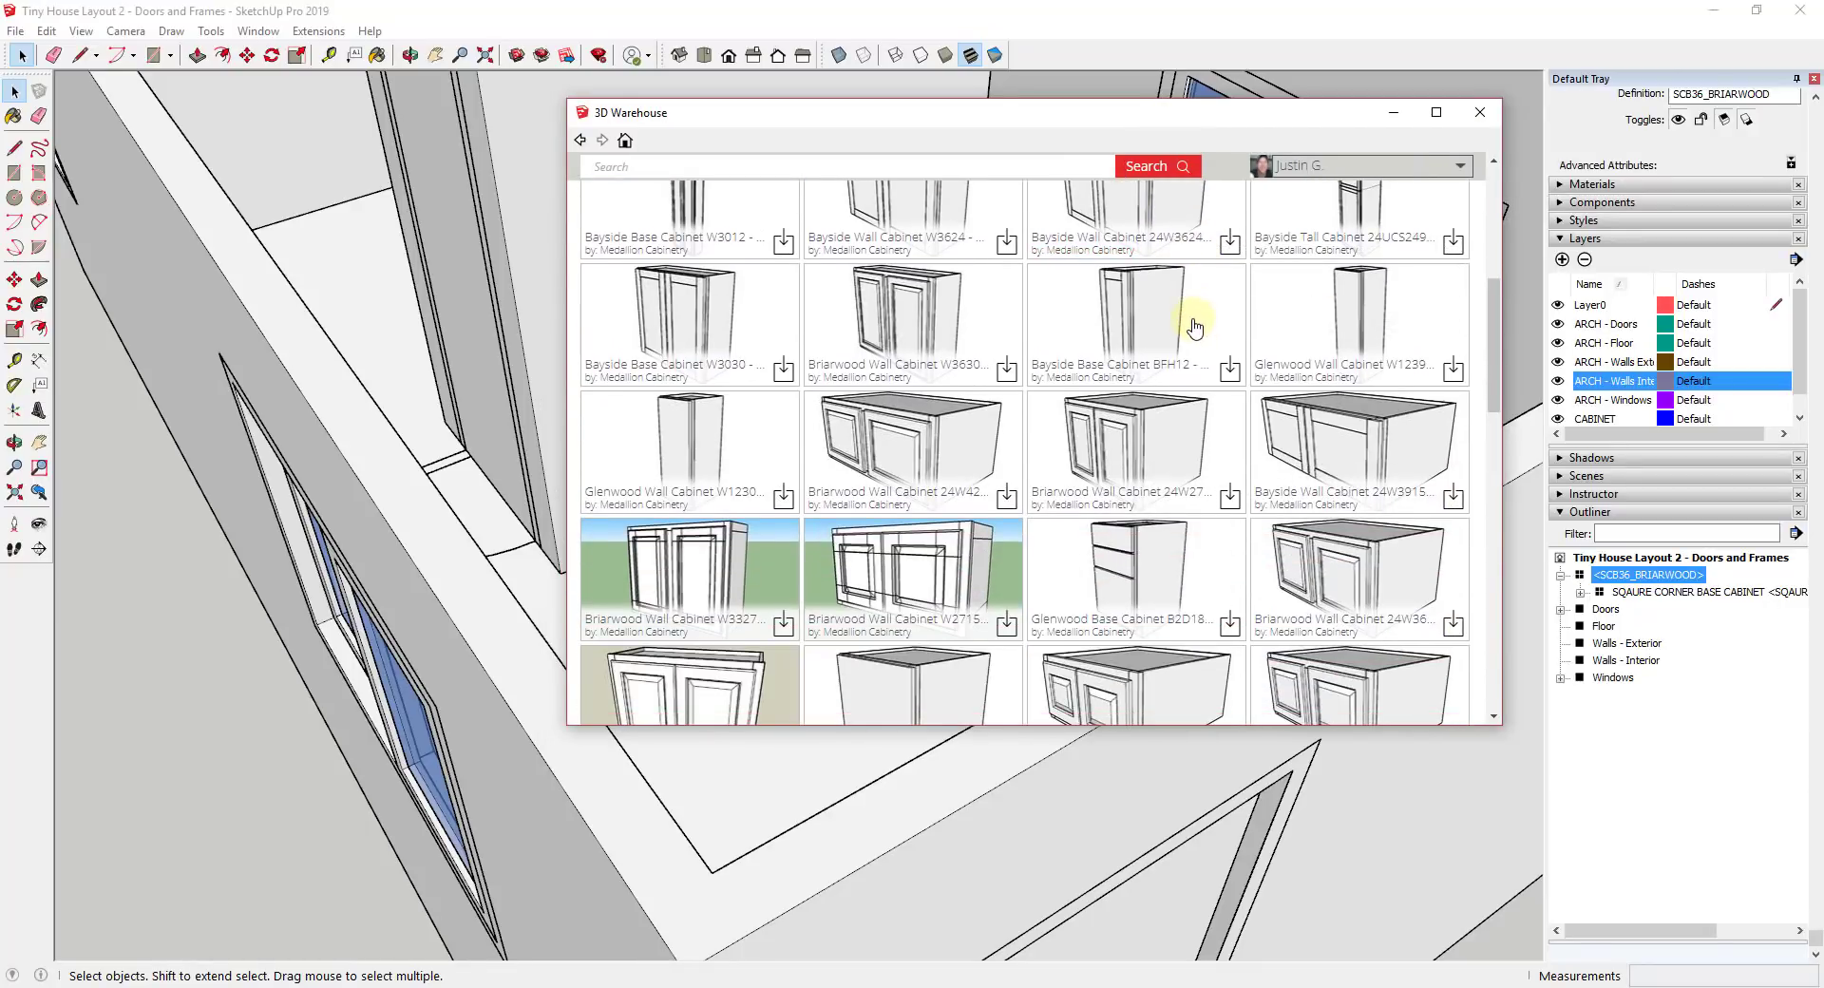
scroll(1193, 366, up, 5)
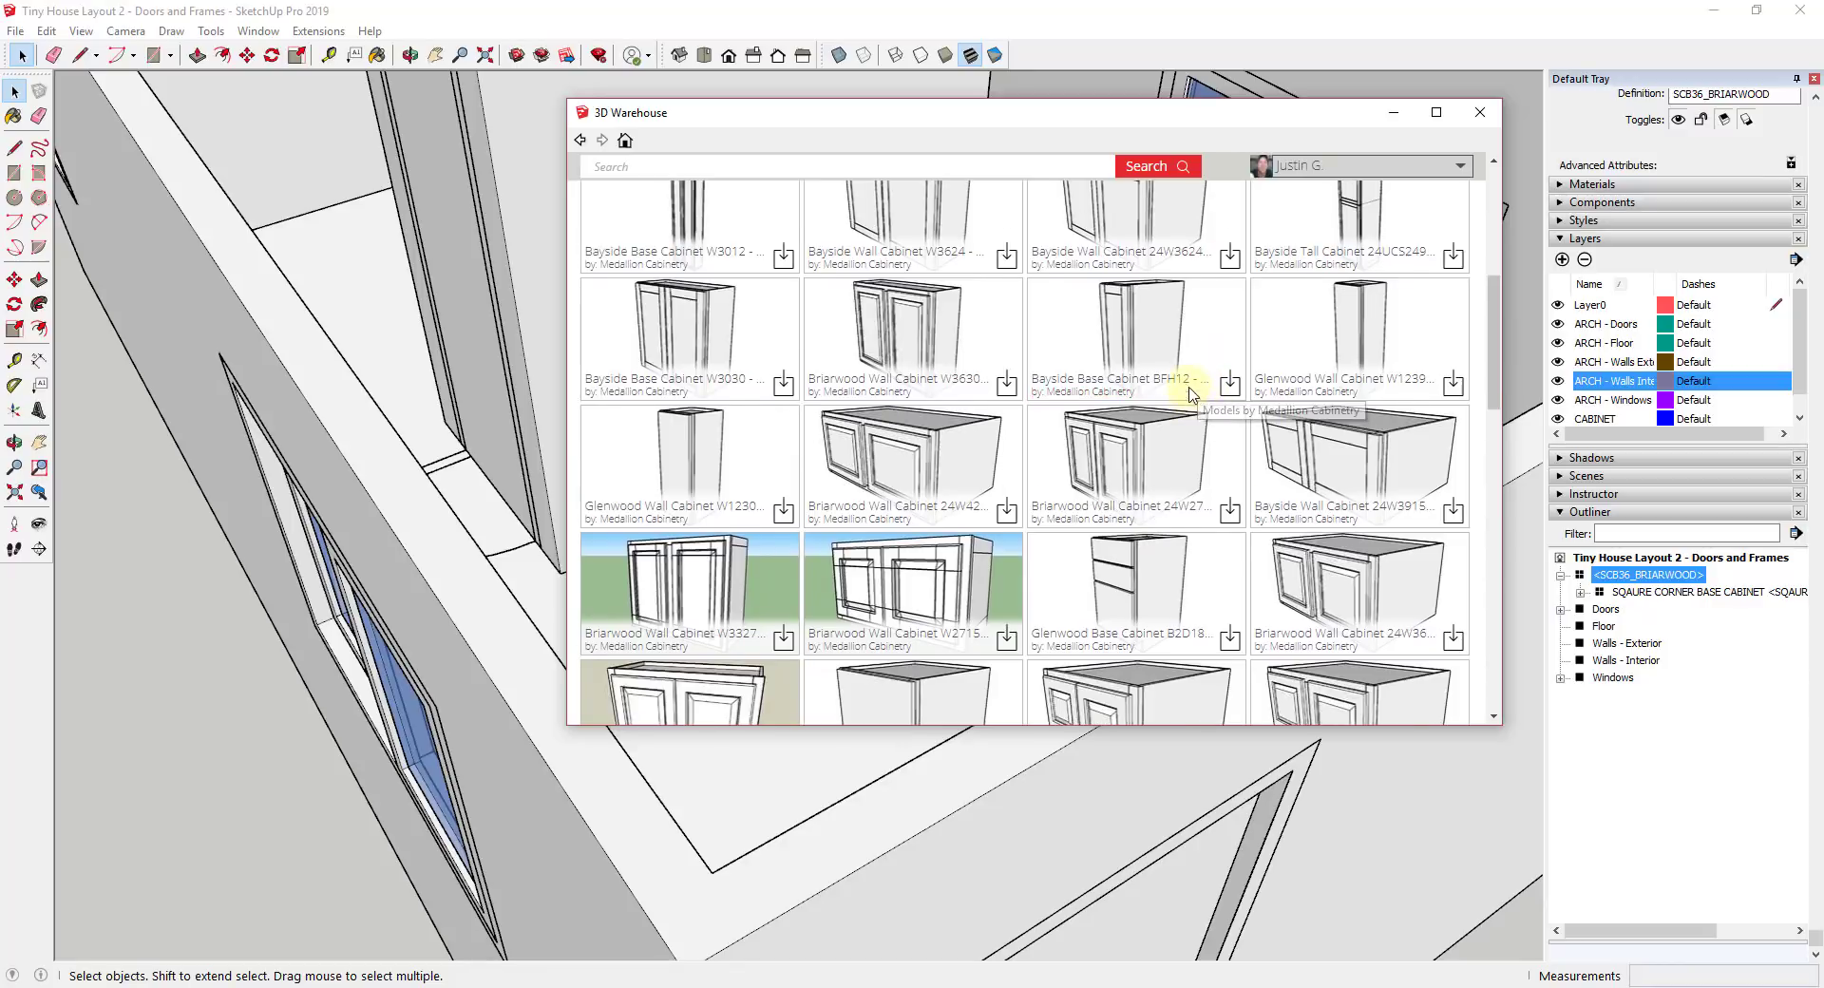
scroll(1188, 375, up, 1)
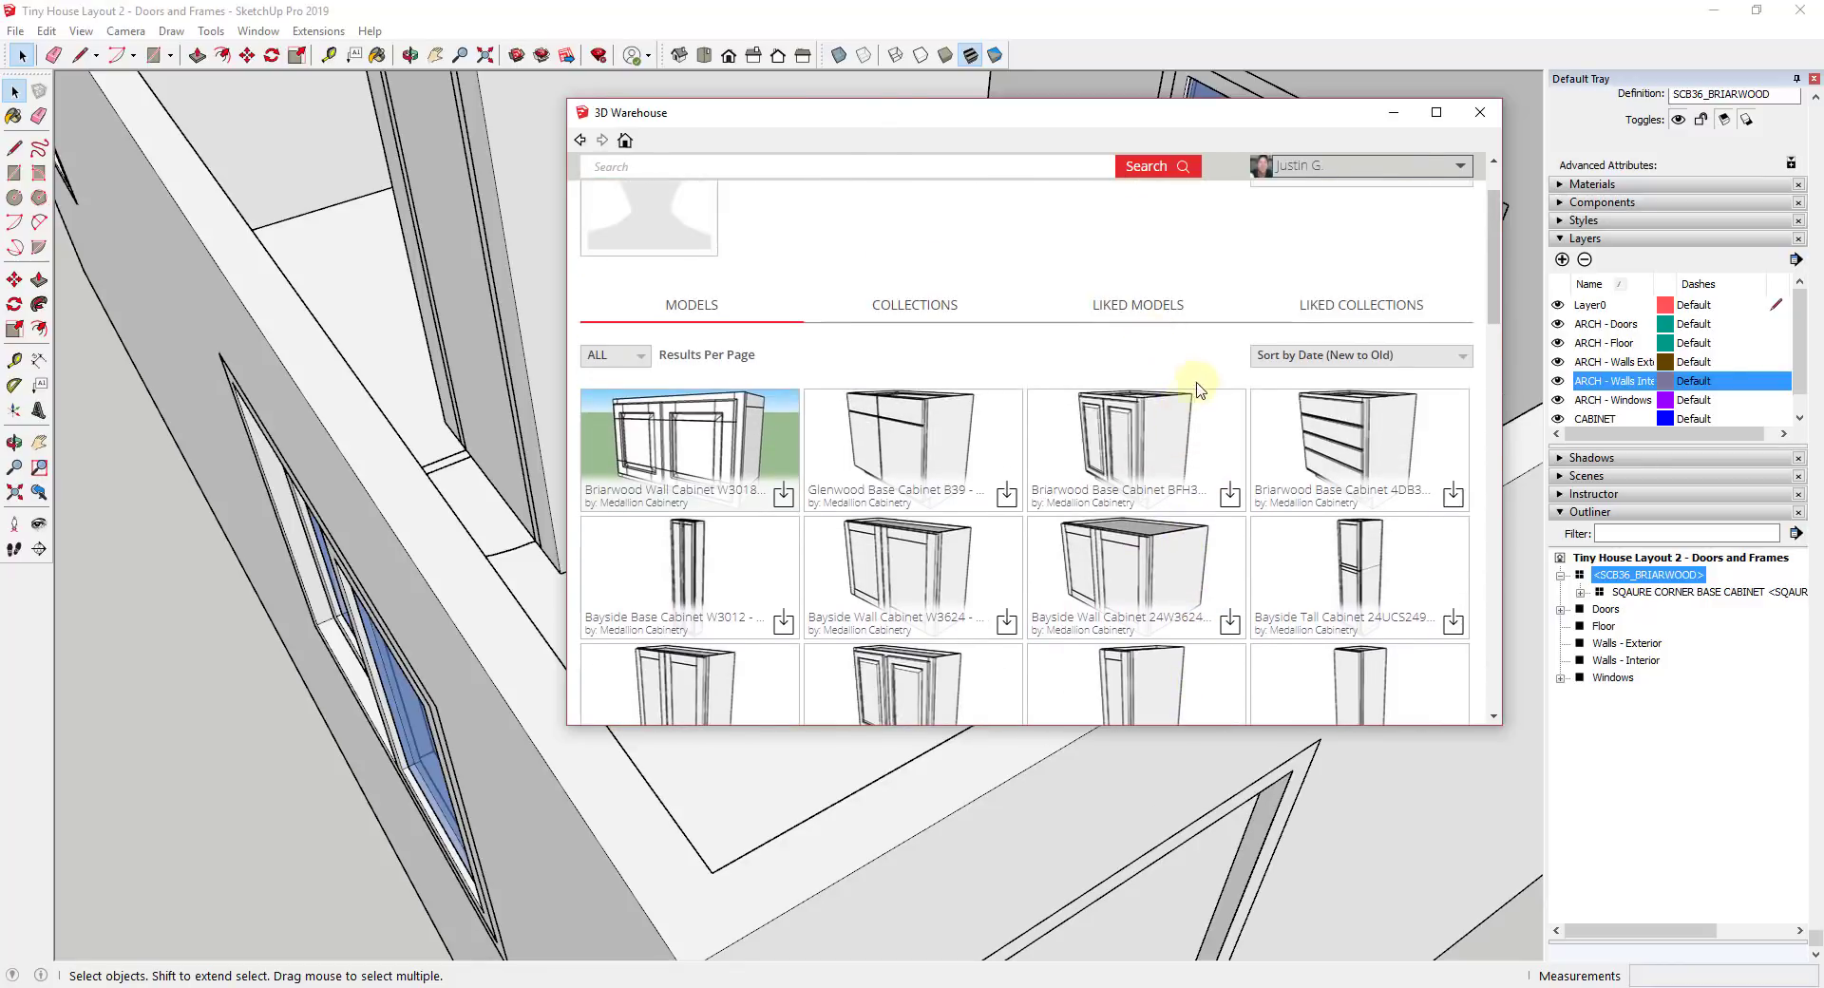
Load the Briarwood Base Cabinet BFH30B into the model and place it on the floor beside the corner cabinet
click(1131, 440)
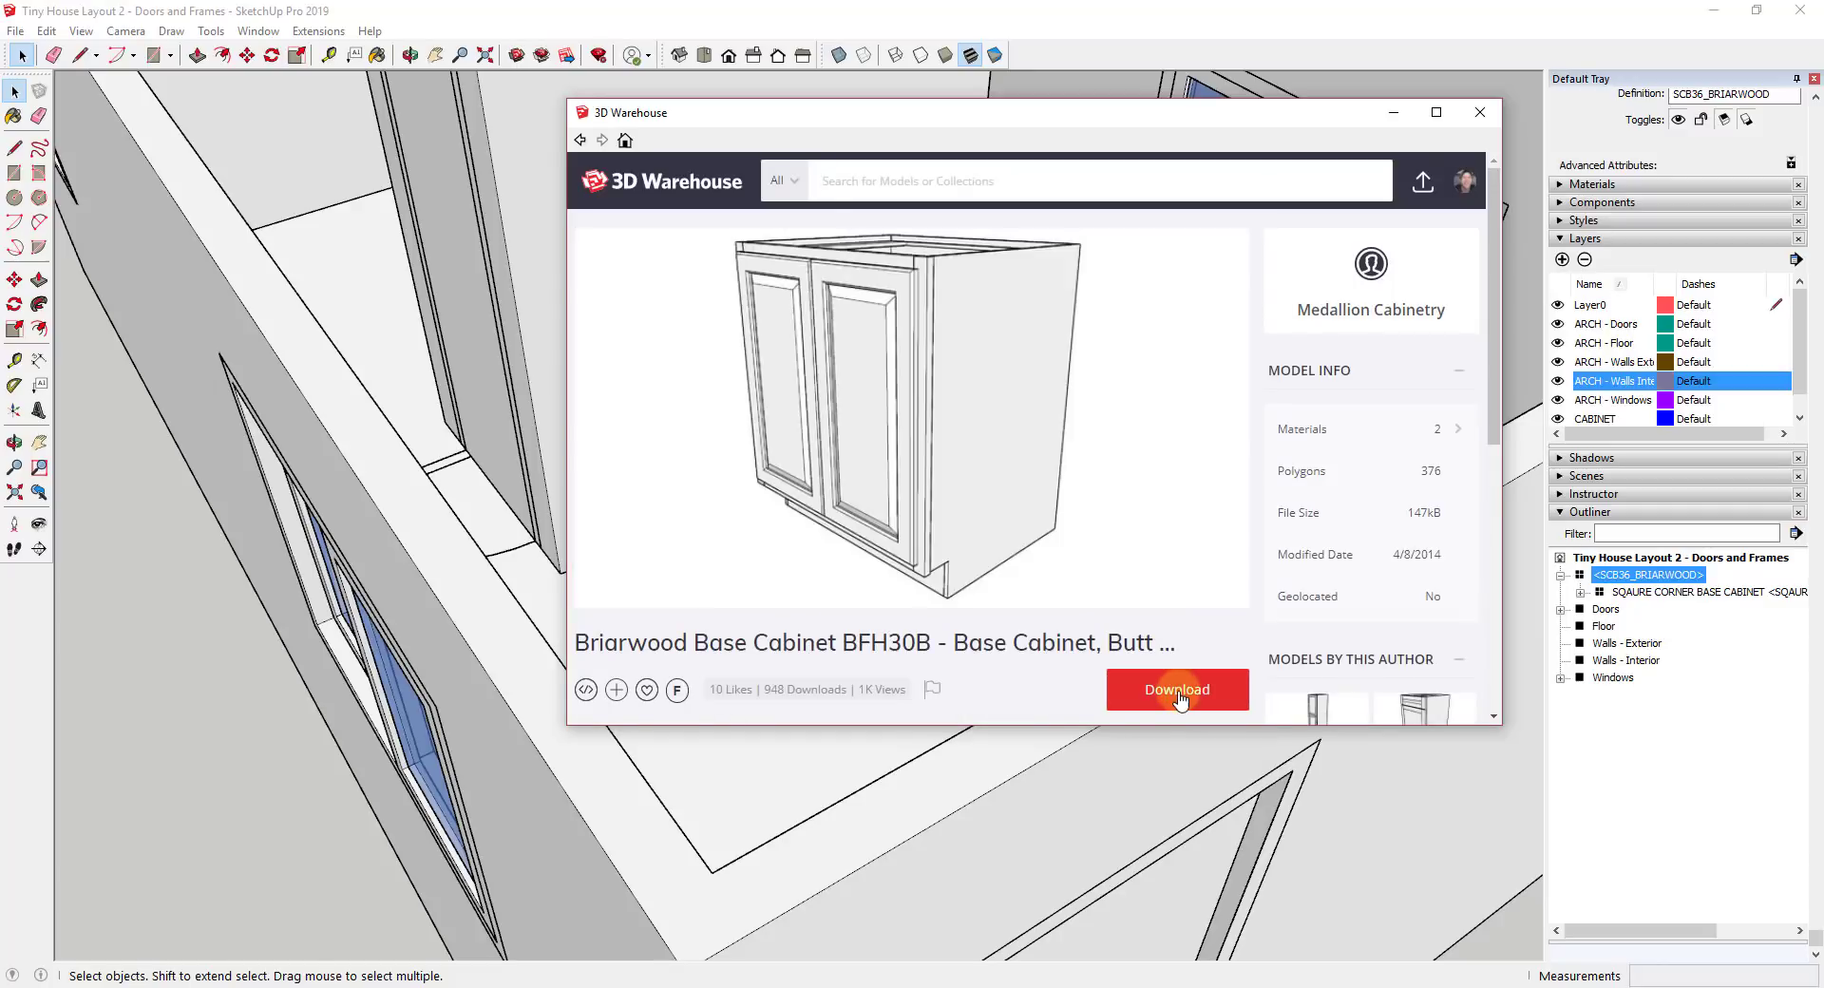
click(1180, 692)
click(983, 462)
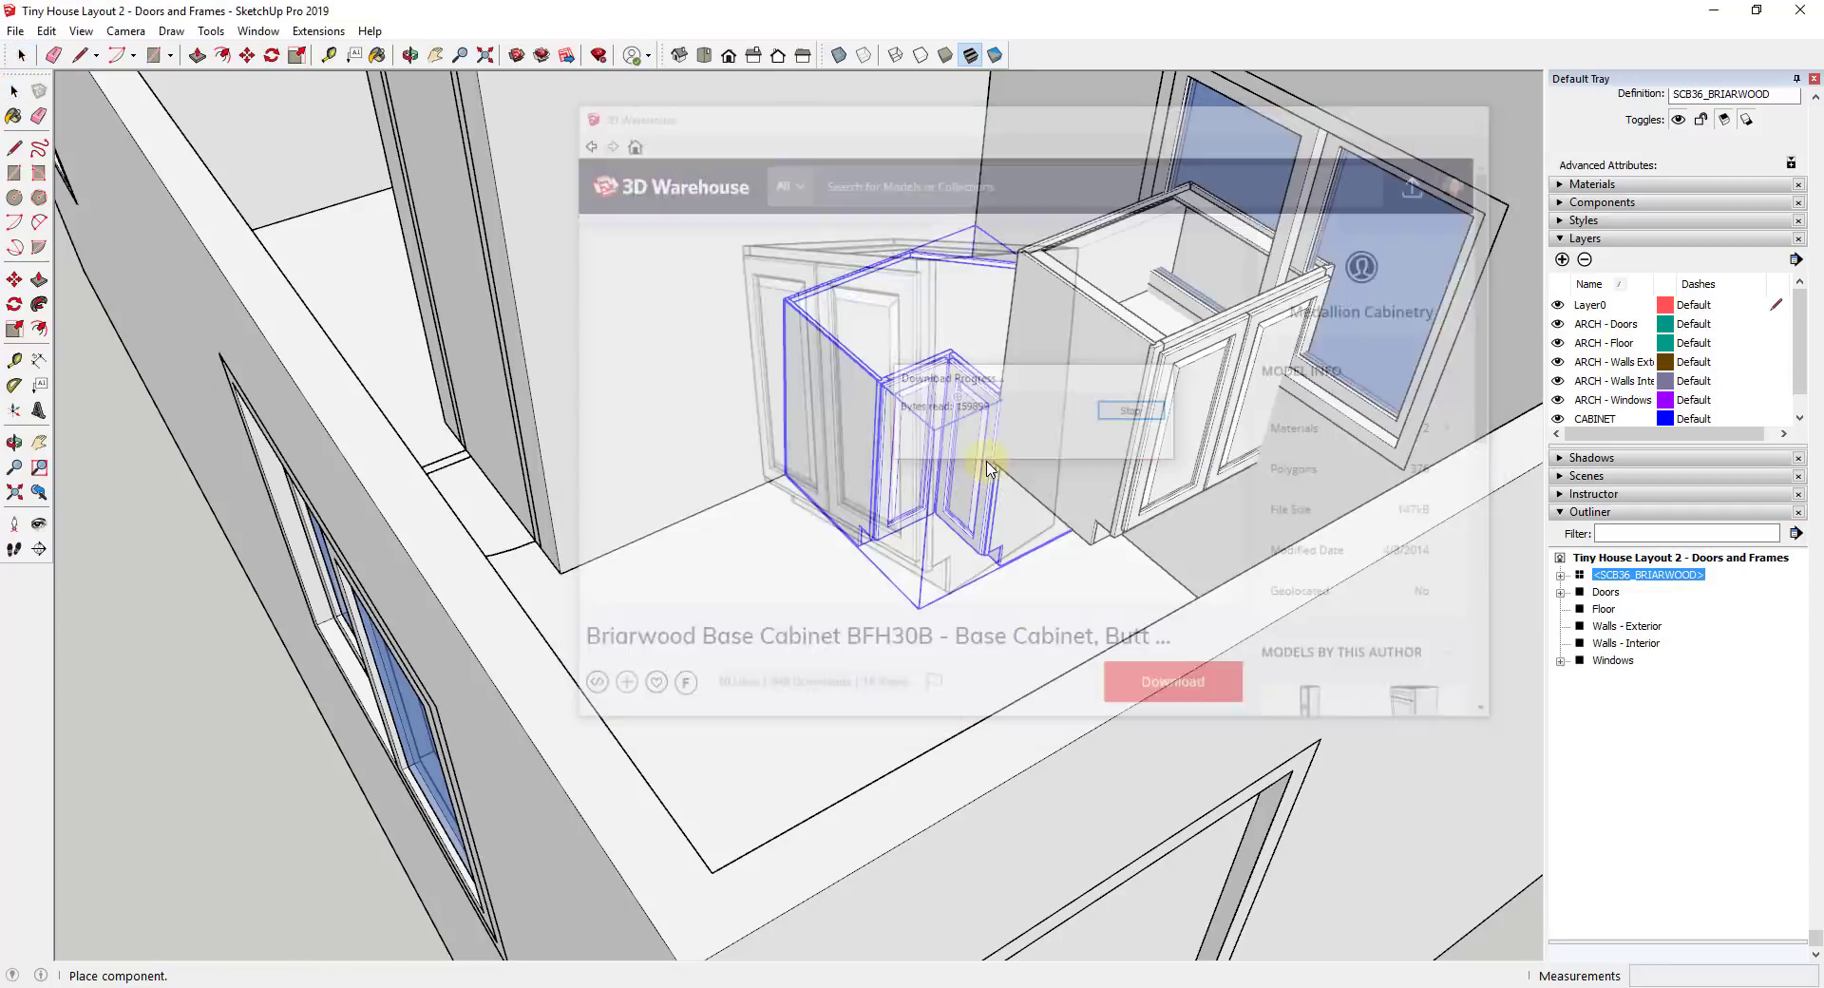
click(582, 594)
Move the two-door base cabinet by its rear top corner to meet the corner cabinet's rear top corner
scroll(761, 311, up, 4)
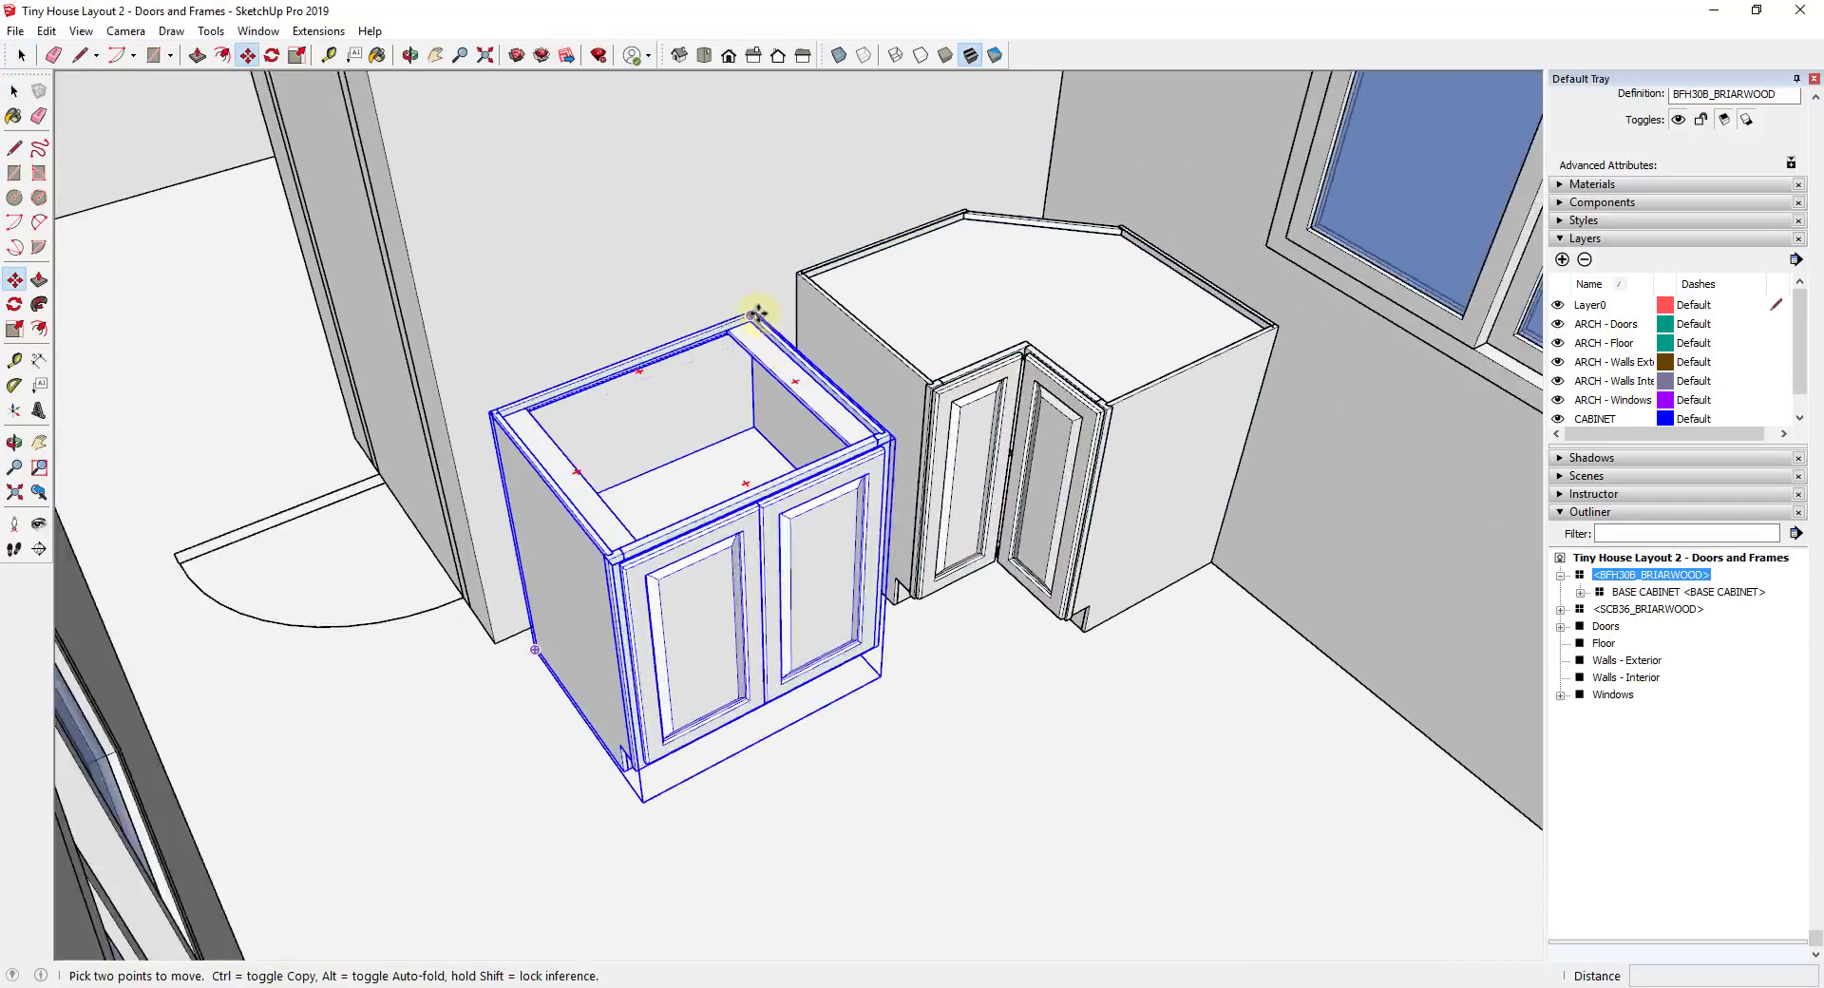
click(753, 307)
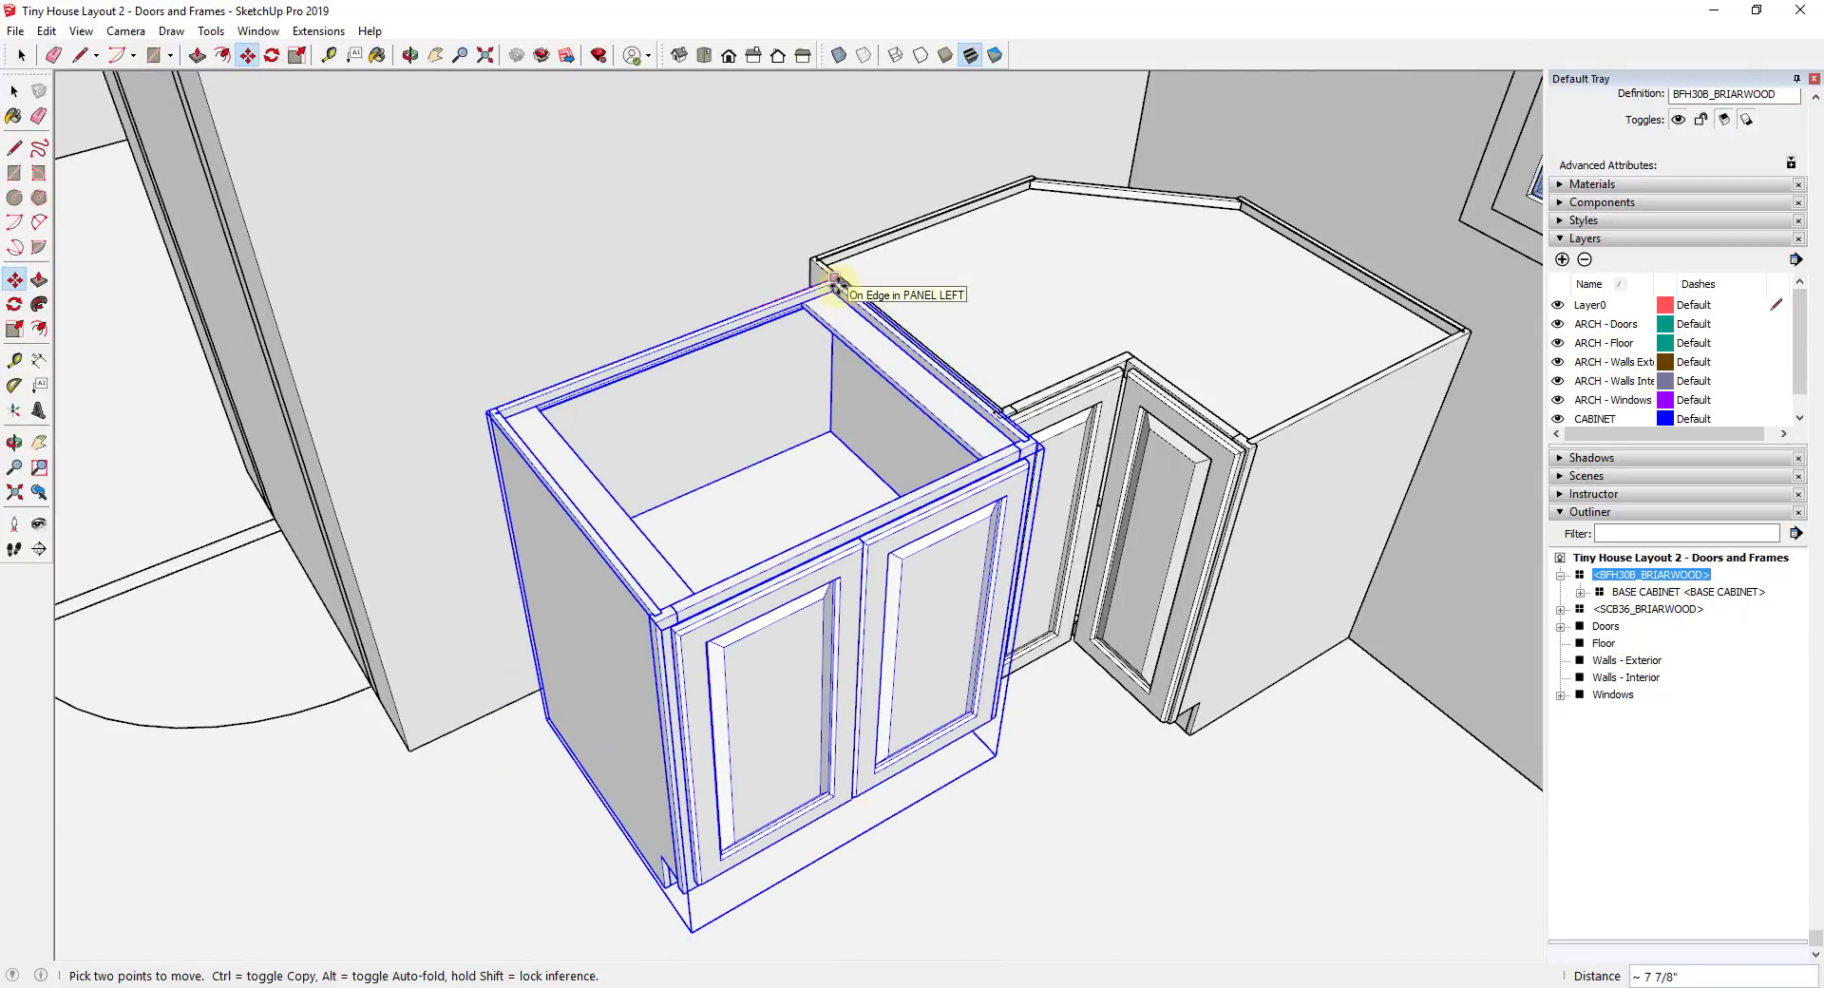
click(827, 276)
scroll(827, 276, up, 2)
scroll(831, 277, up, 4)
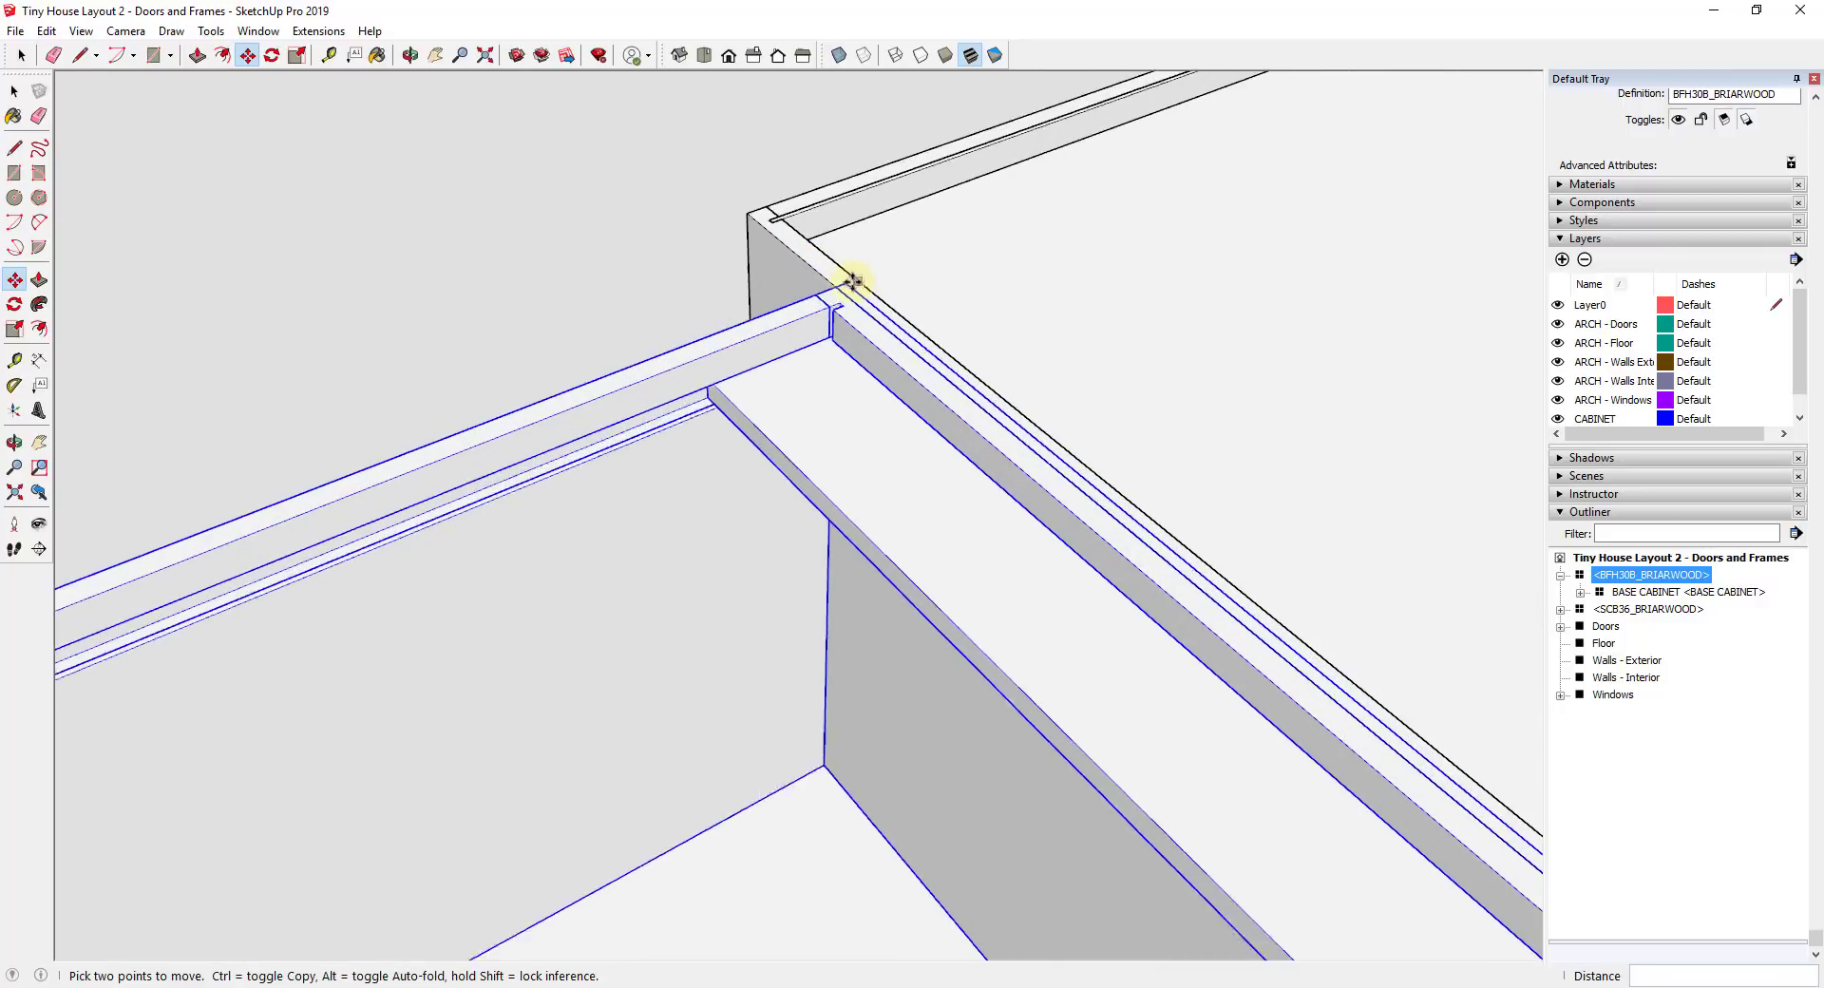
click(845, 282)
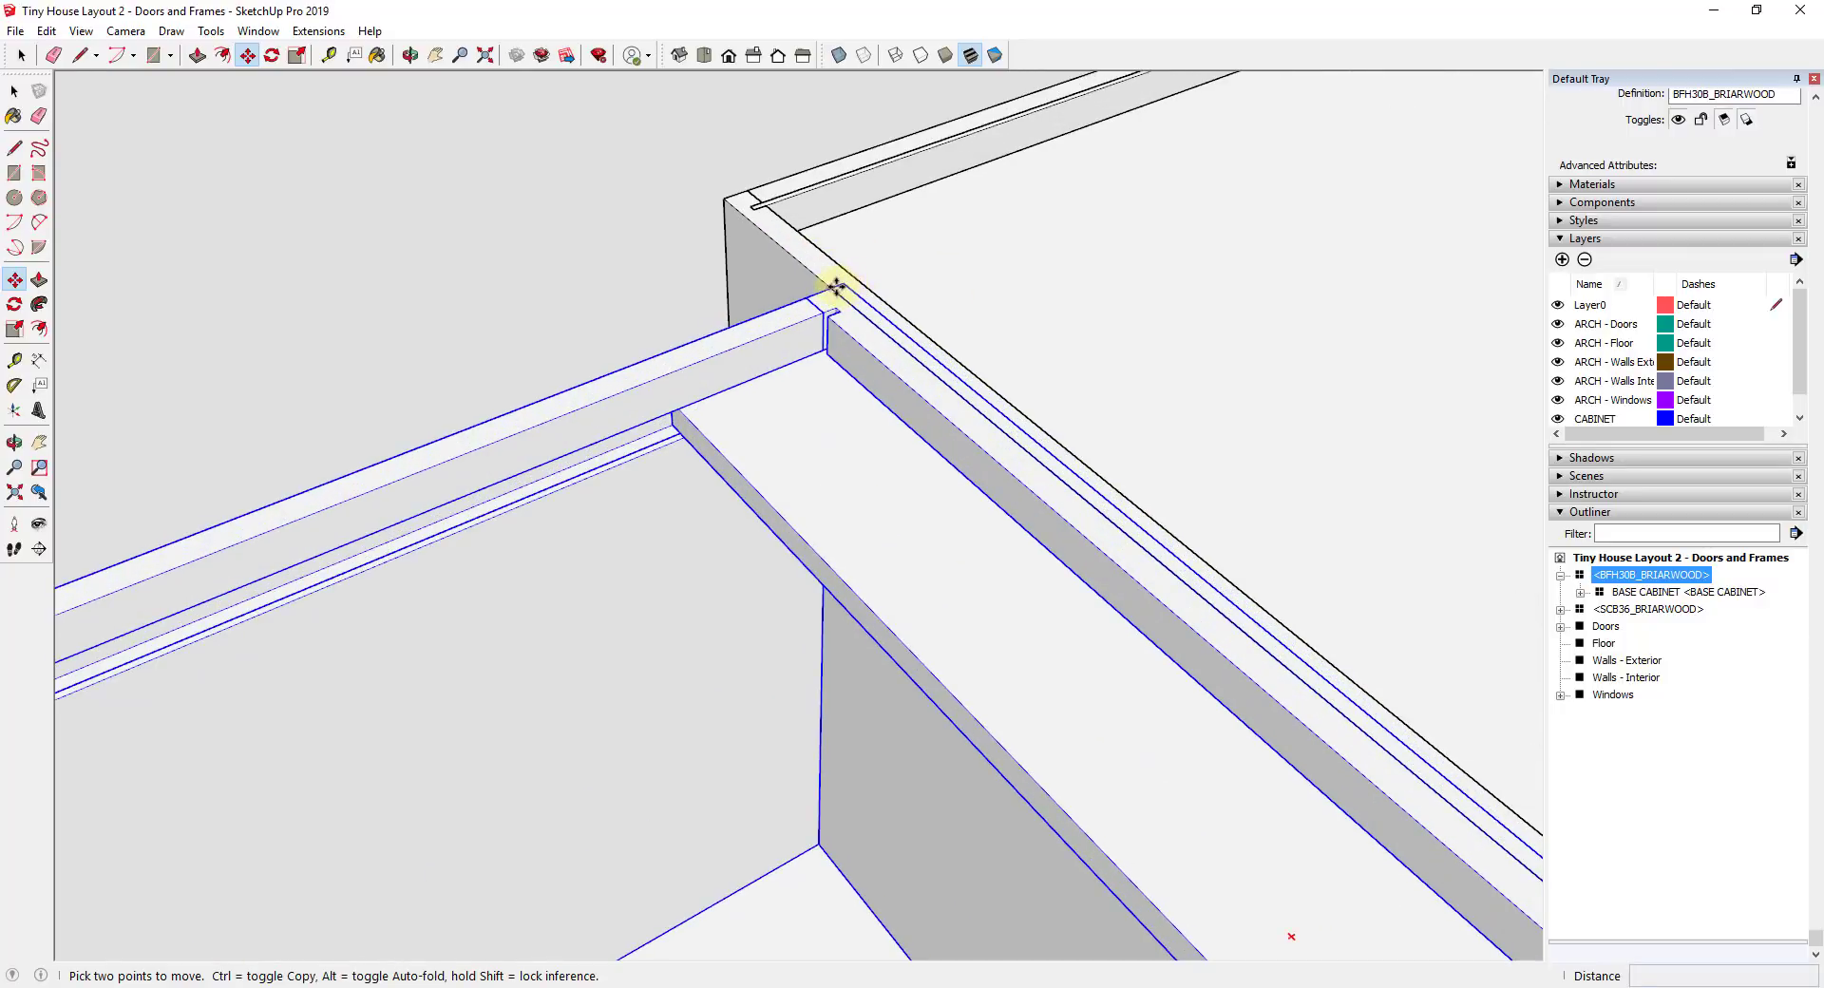
click(734, 202)
Move the two-door base cabinet by its front top corner to meet the corner cabinet's adjoining front top corner
scroll(760, 218, down, 5)
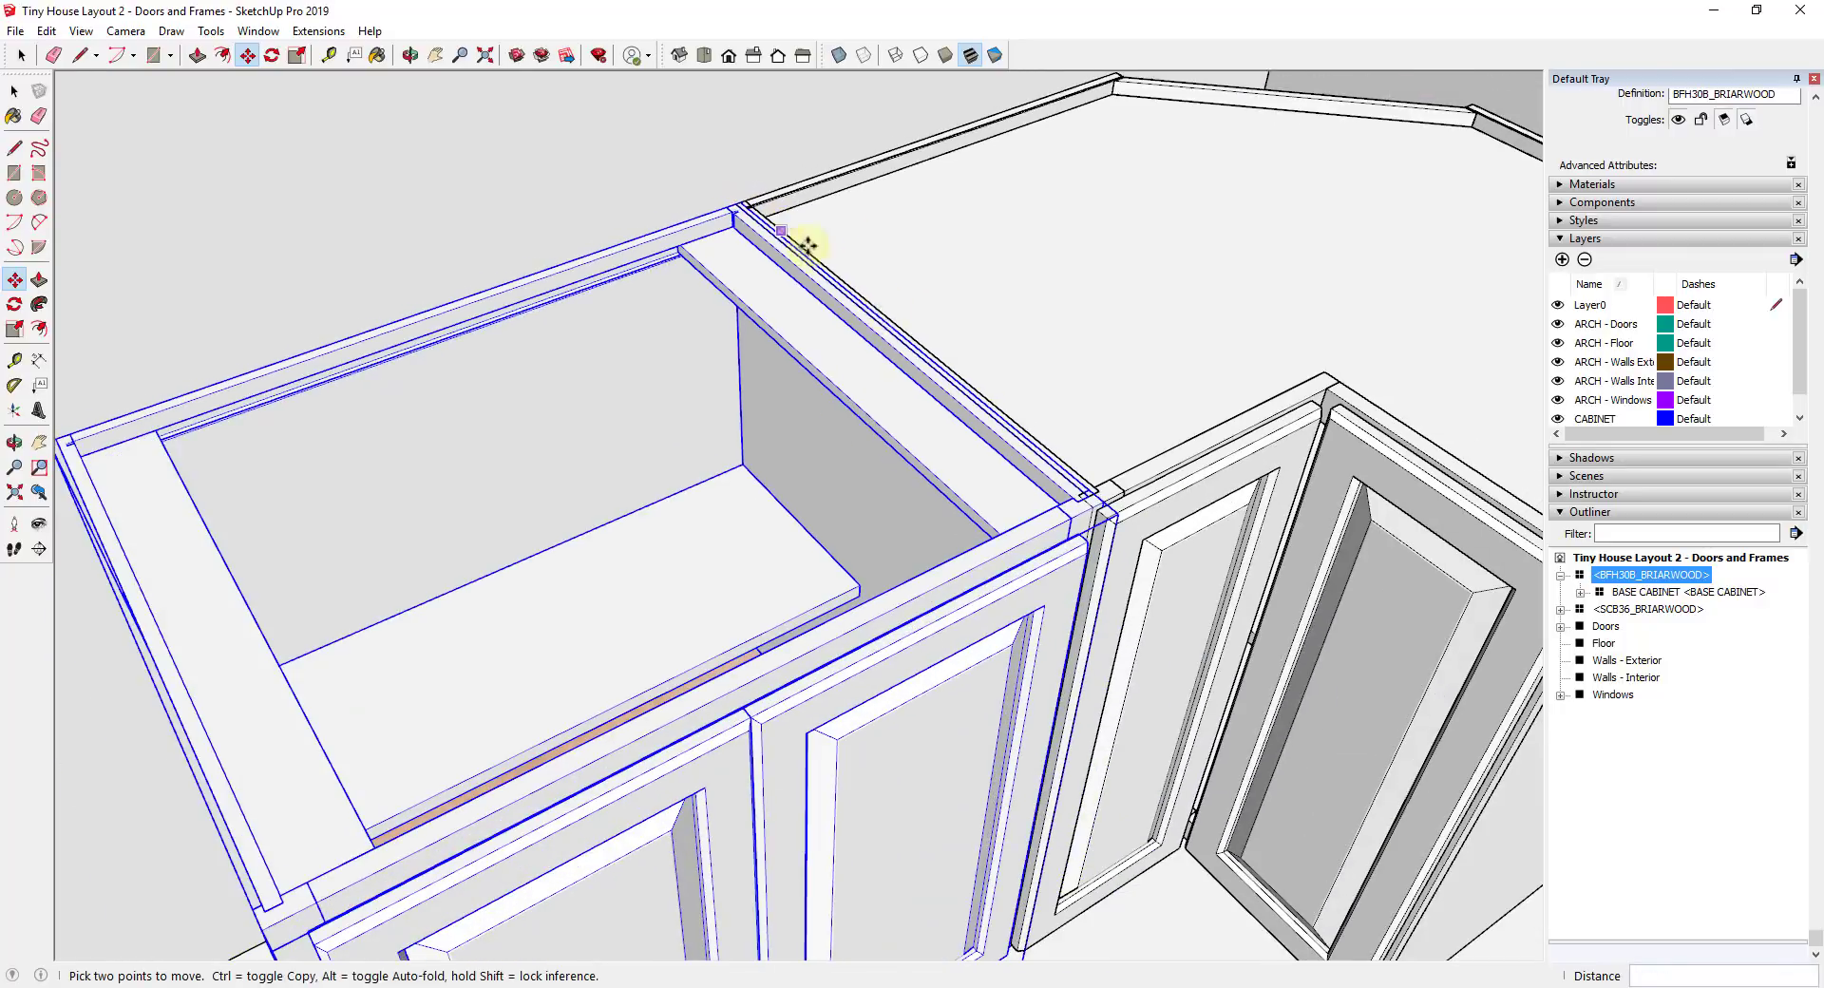
middle_drag(806, 244, 1066, 358)
scroll(1051, 436, up, 5)
middle_drag(1055, 460, 1059, 371)
click(1100, 408)
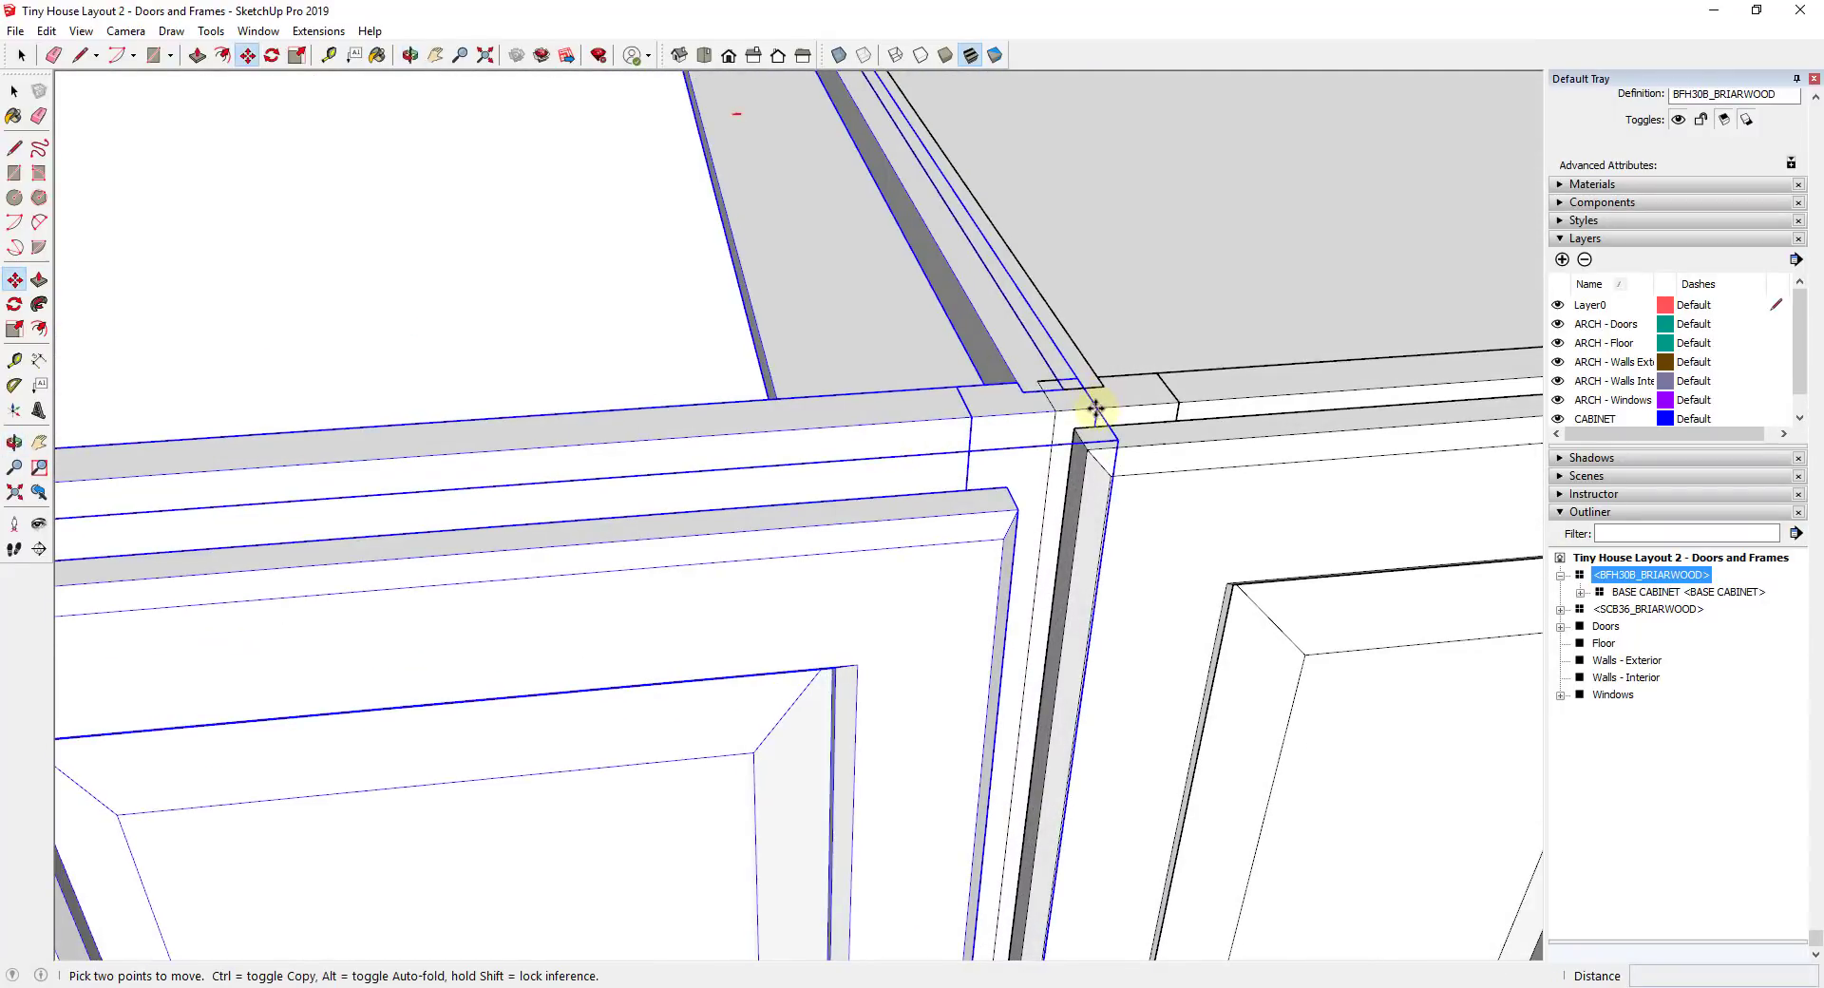
click(1058, 407)
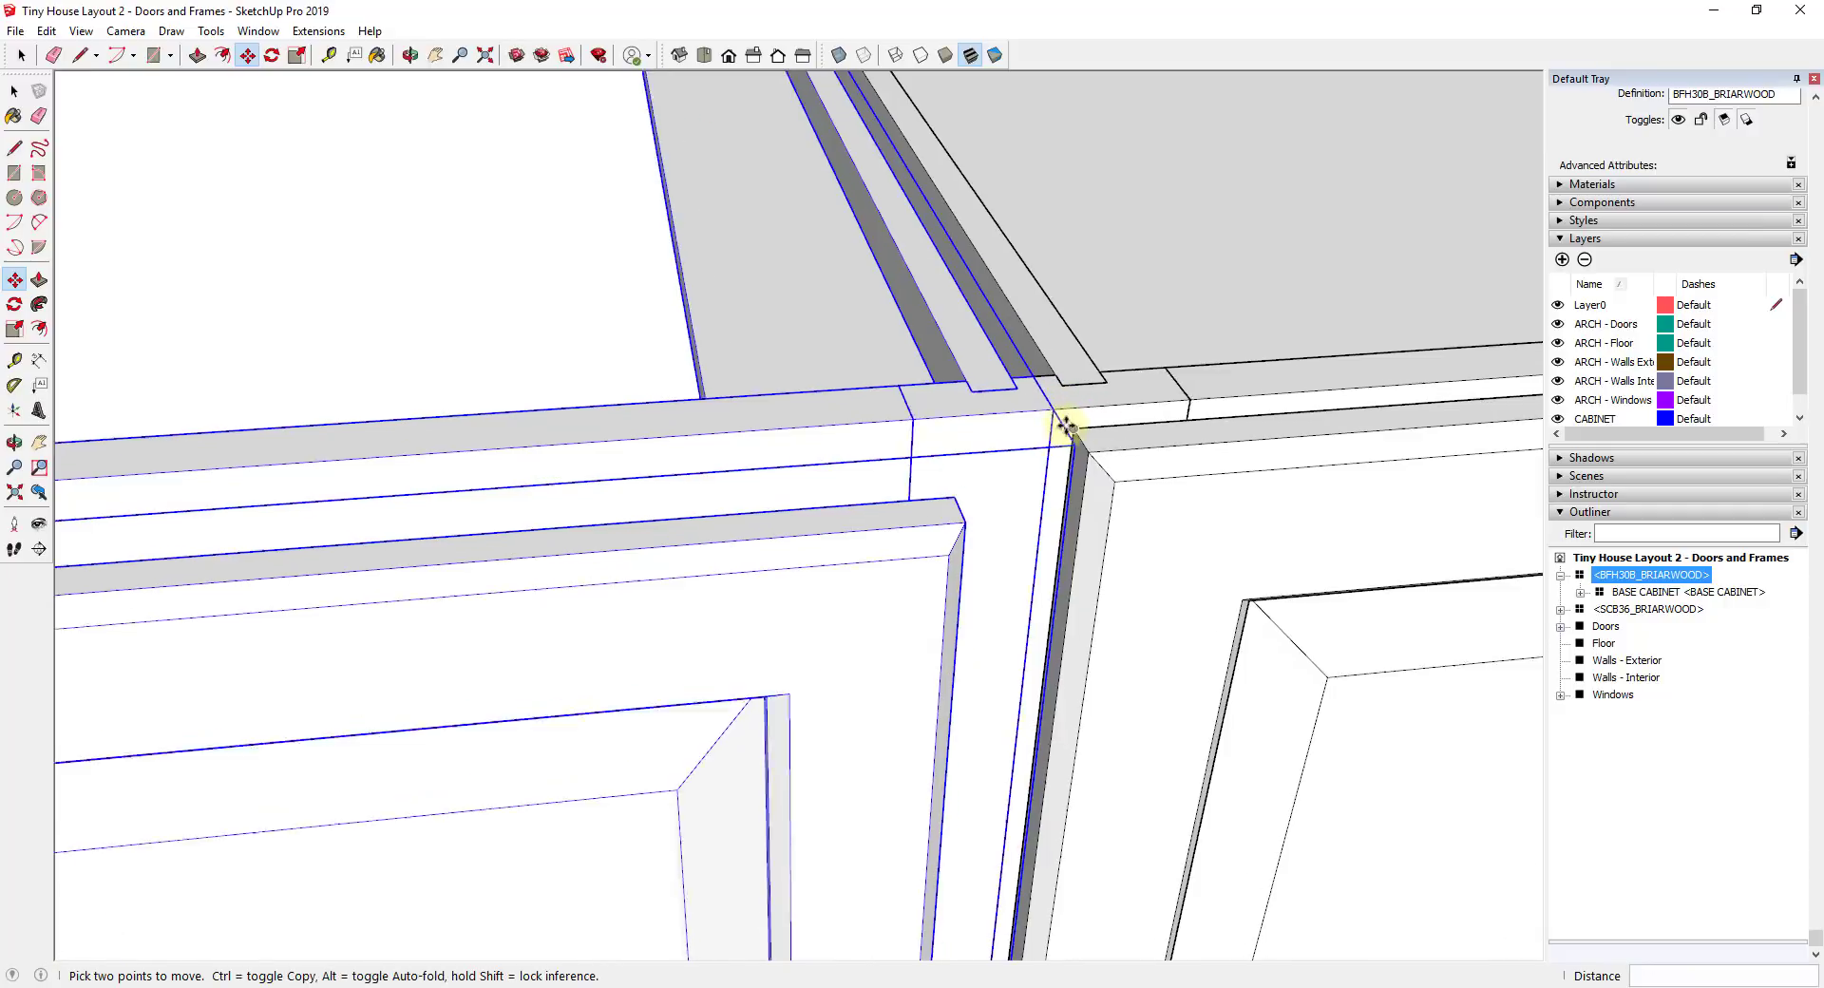
scroll(1071, 410, down, 6)
scroll(1055, 371, up, 5)
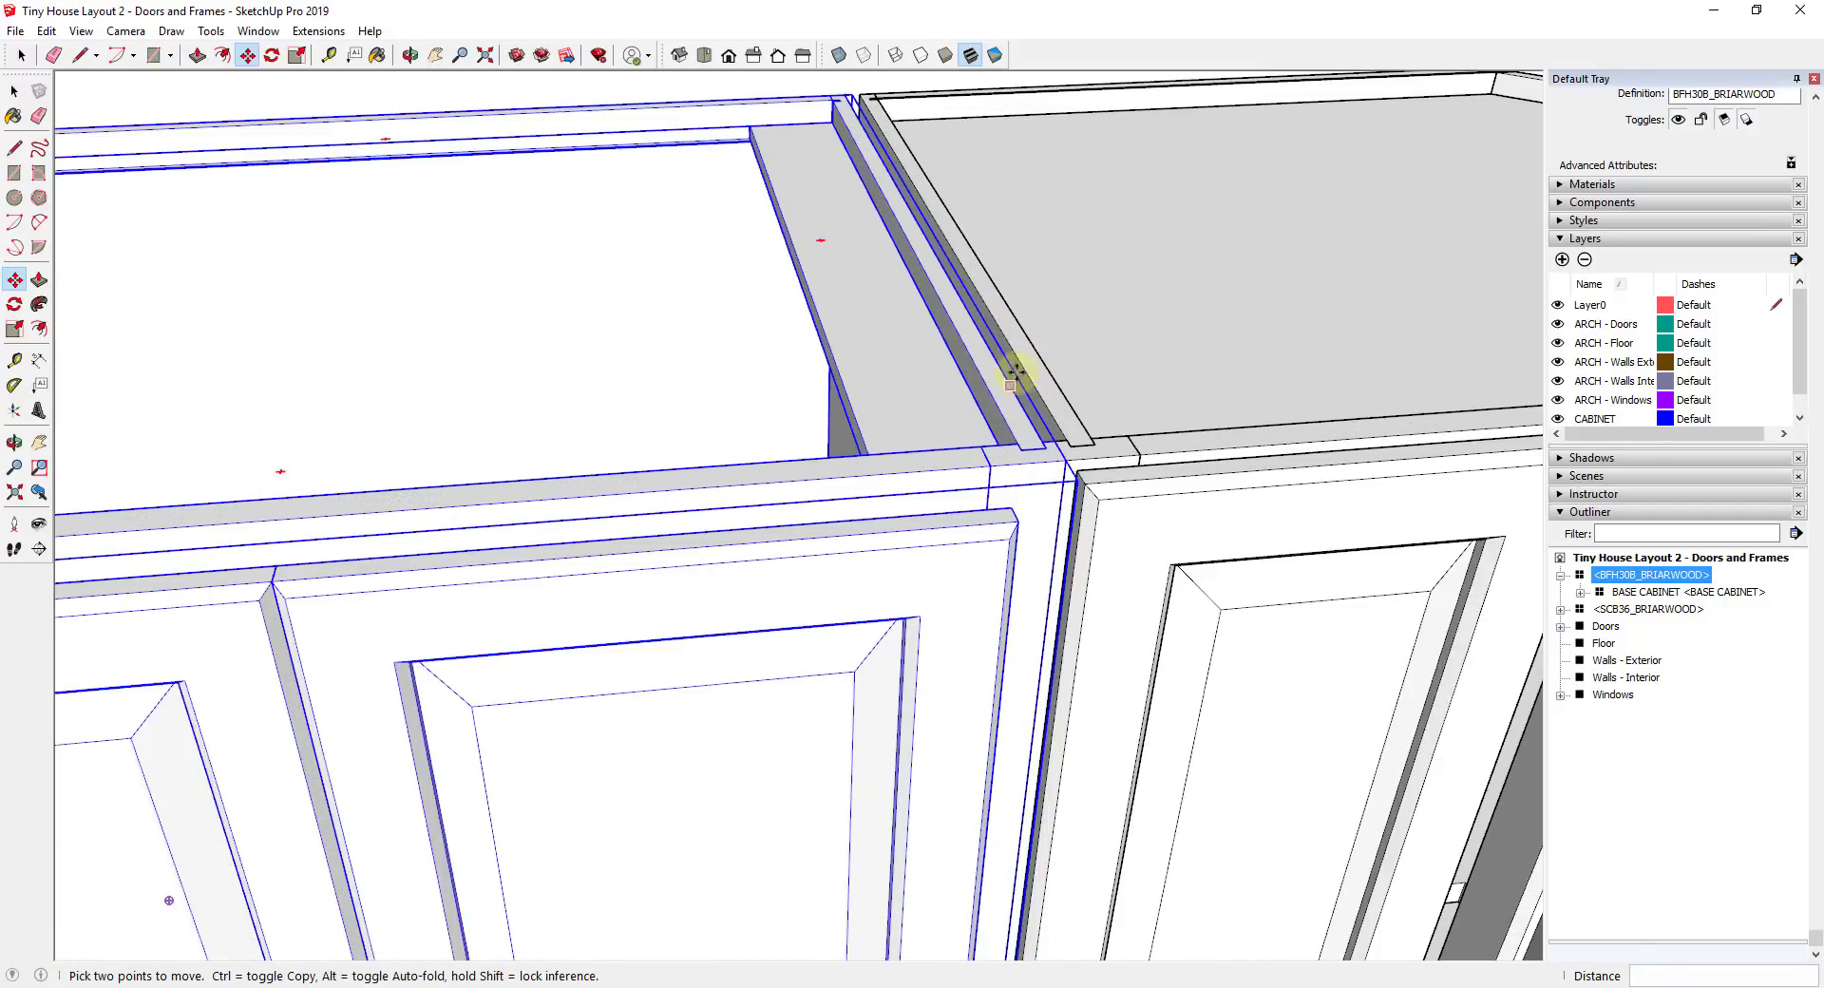
scroll(1091, 424, down, 5)
scroll(1102, 398, up, 8)
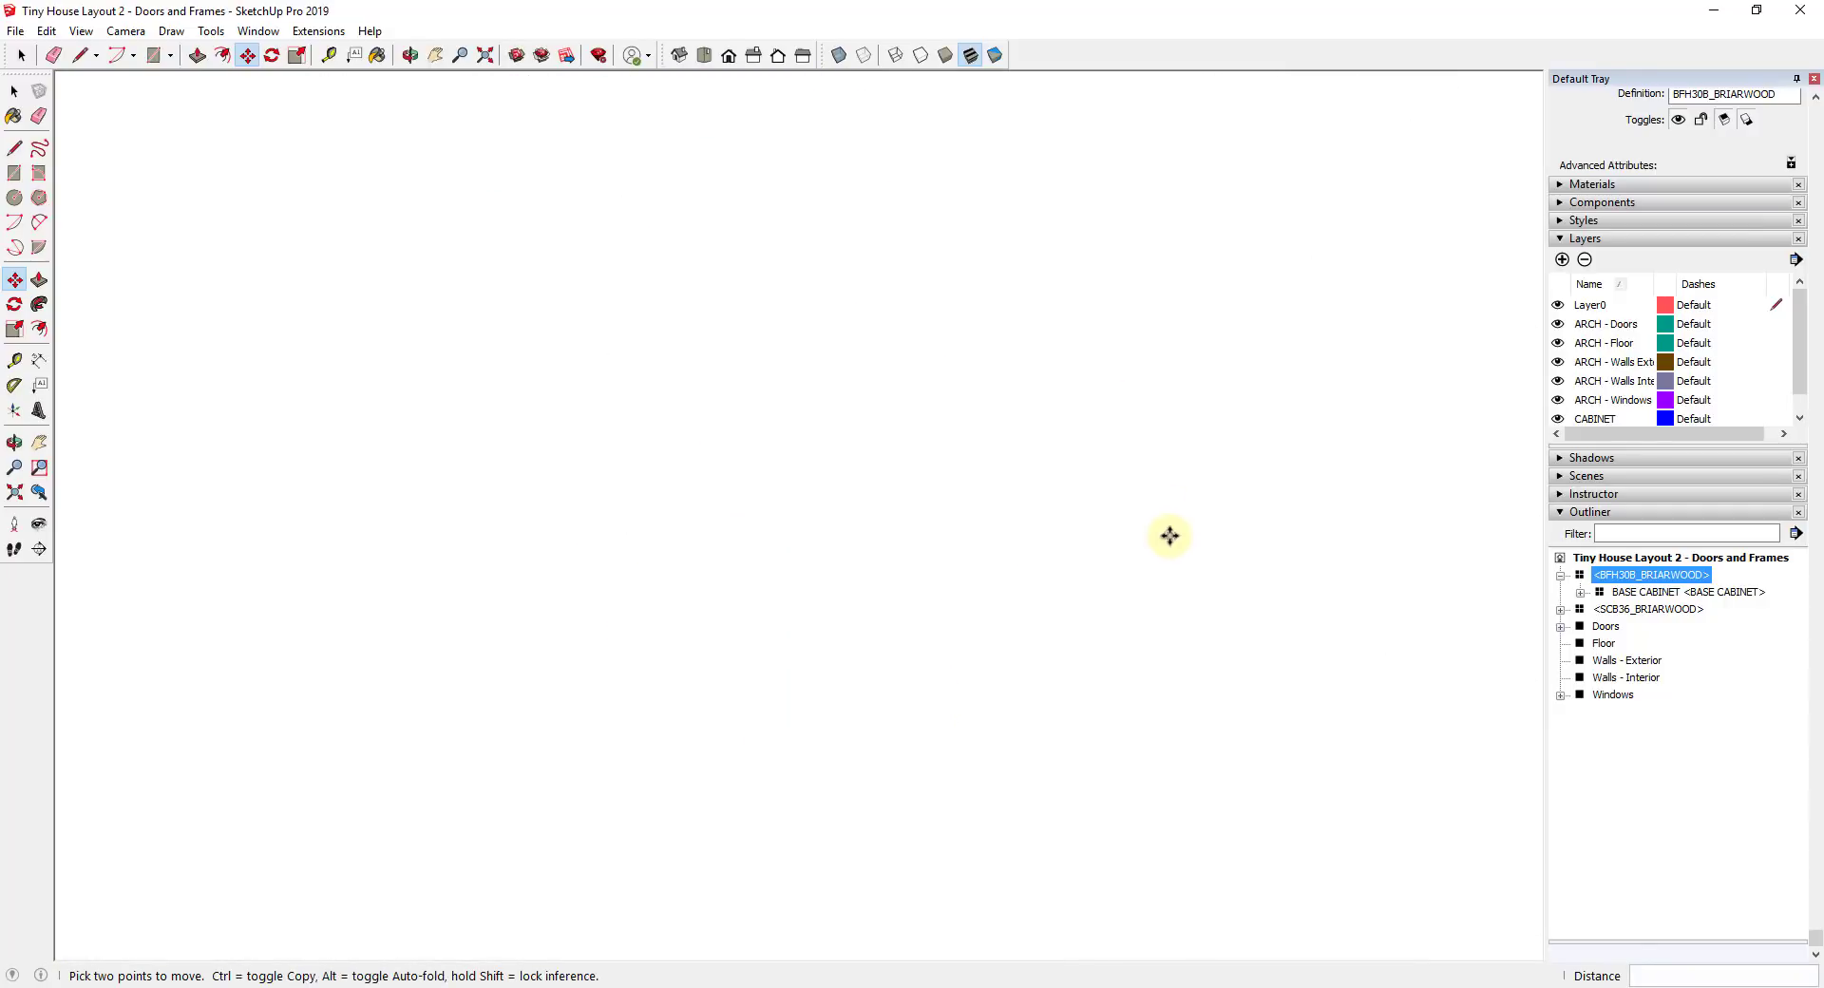
Hide the exterior walls, ARCH - Doors and ARCH - Windows layers to clear the view of the kitchen corner
scroll(1169, 533, down, 6)
middle_drag(1238, 493, 1226, 543)
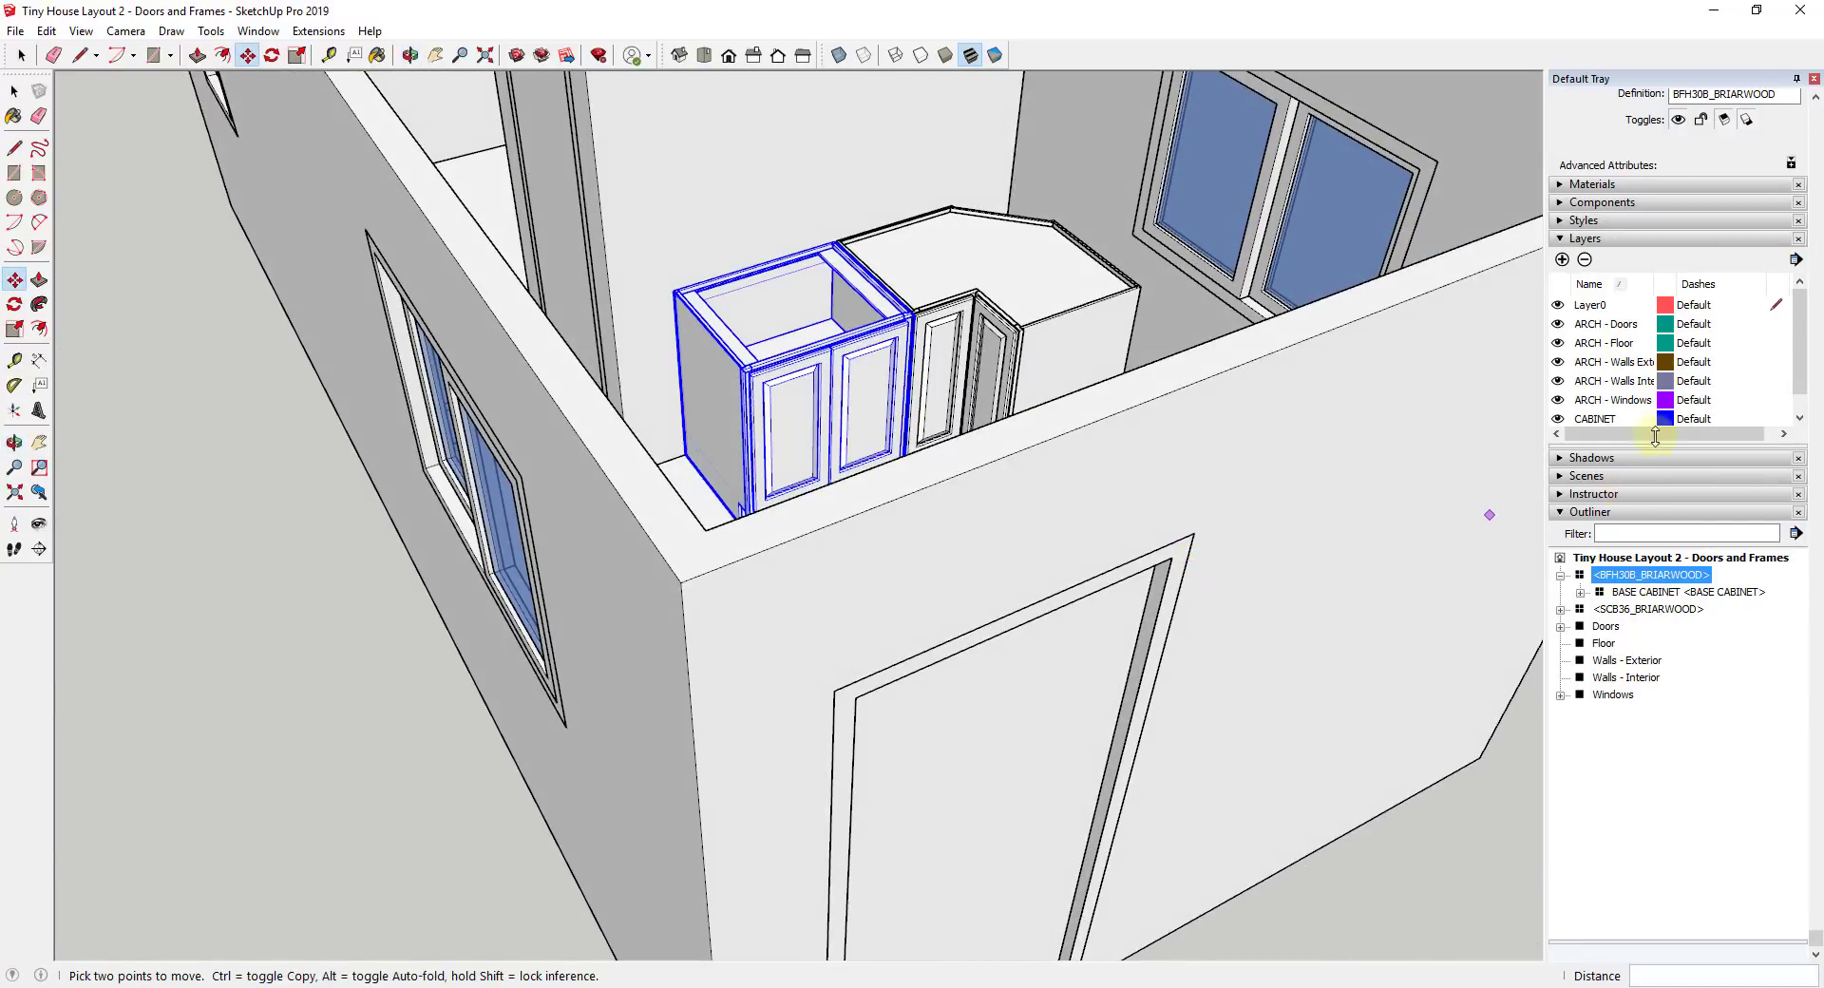
click(1558, 362)
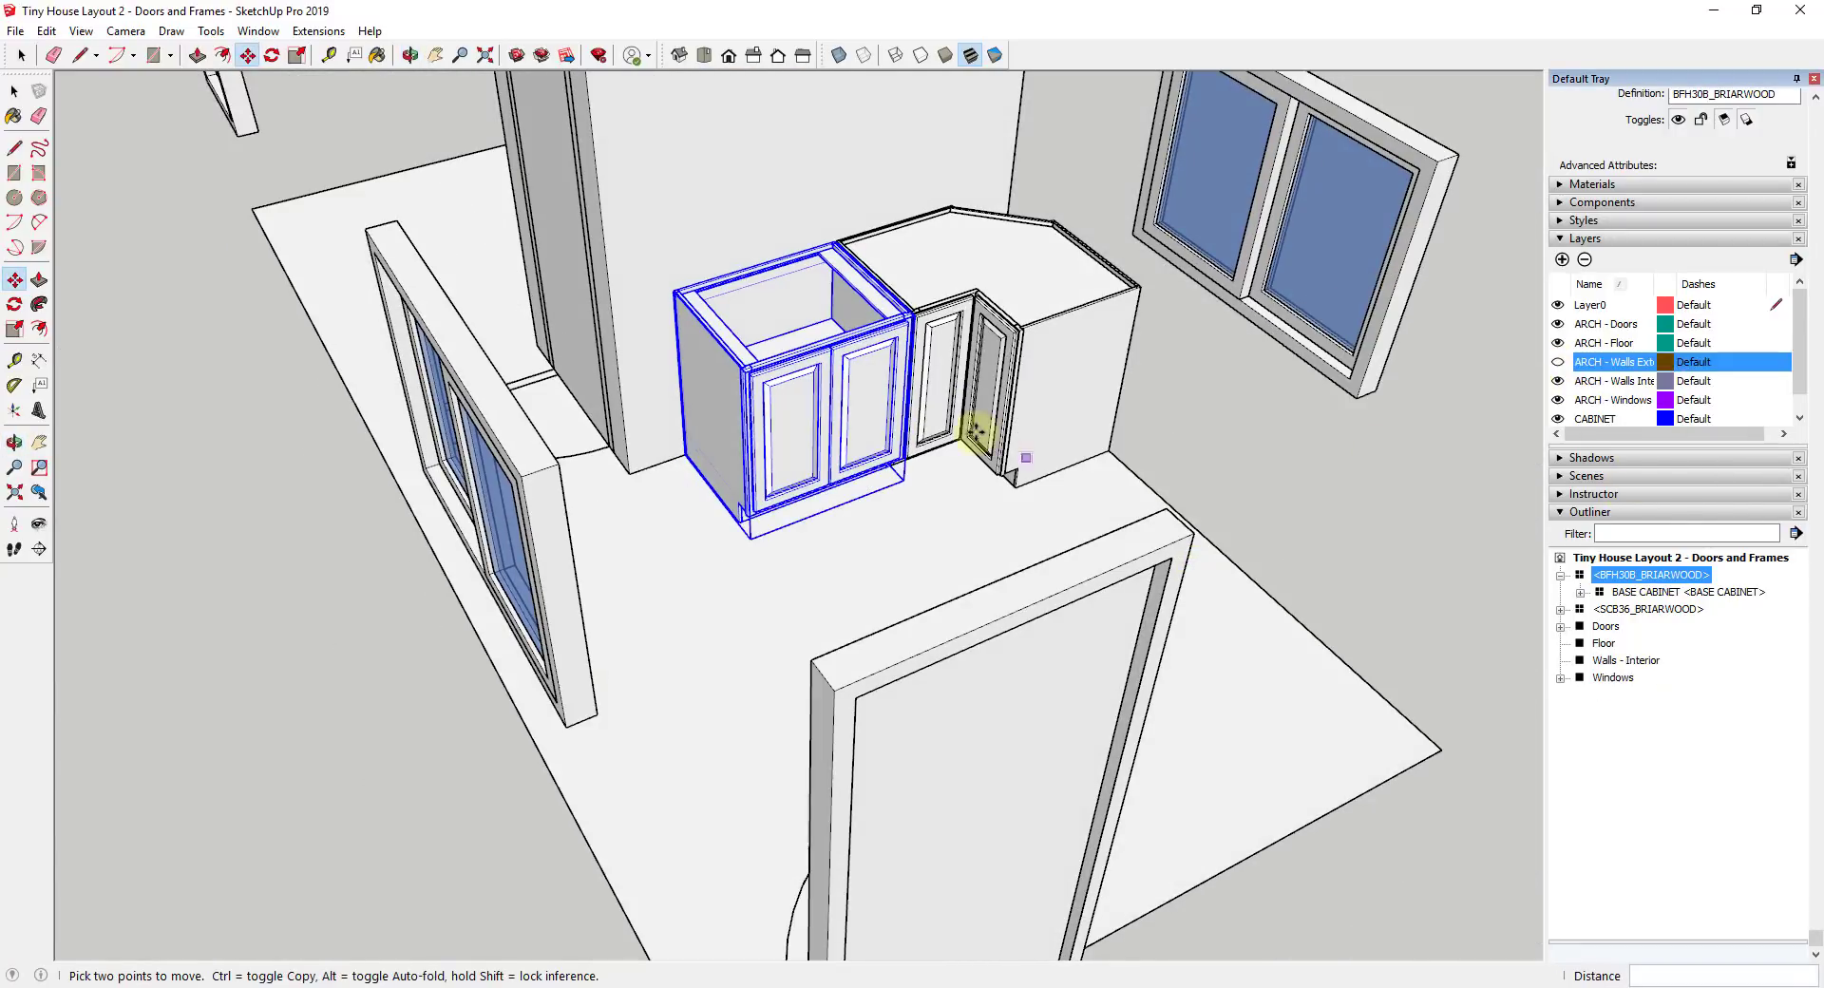
middle_drag(977, 406, 1140, 446)
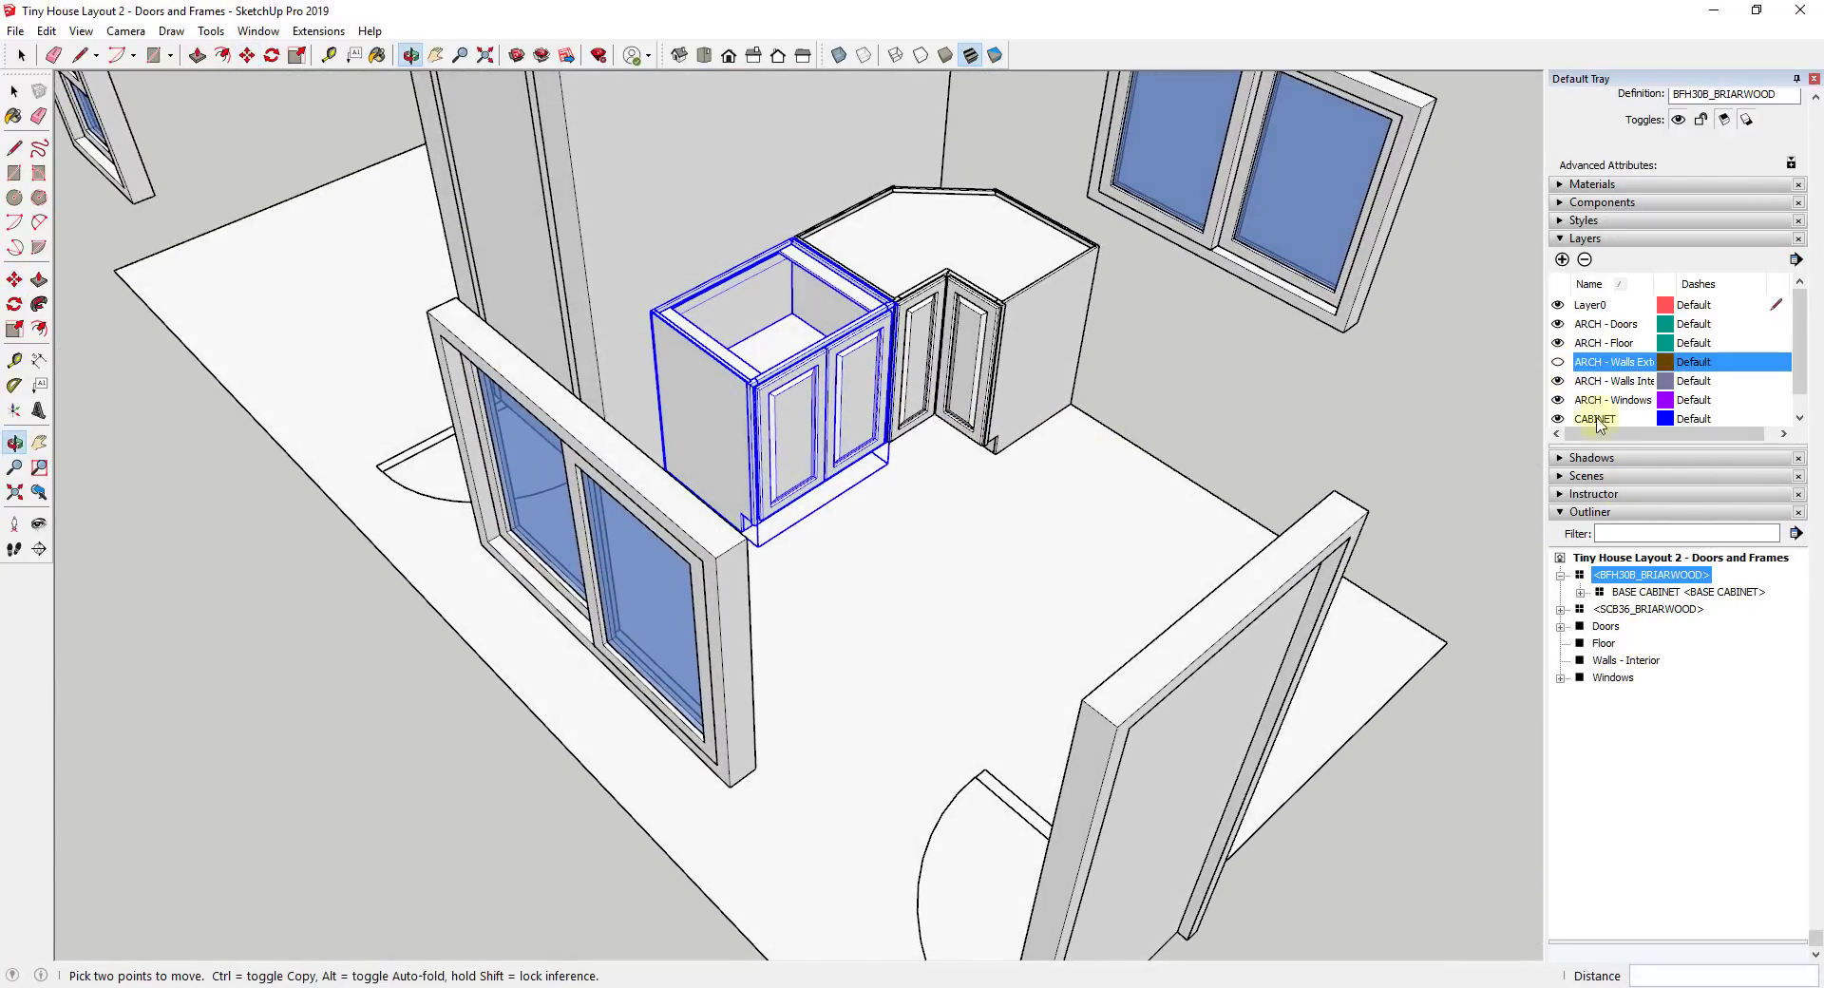
click(1558, 324)
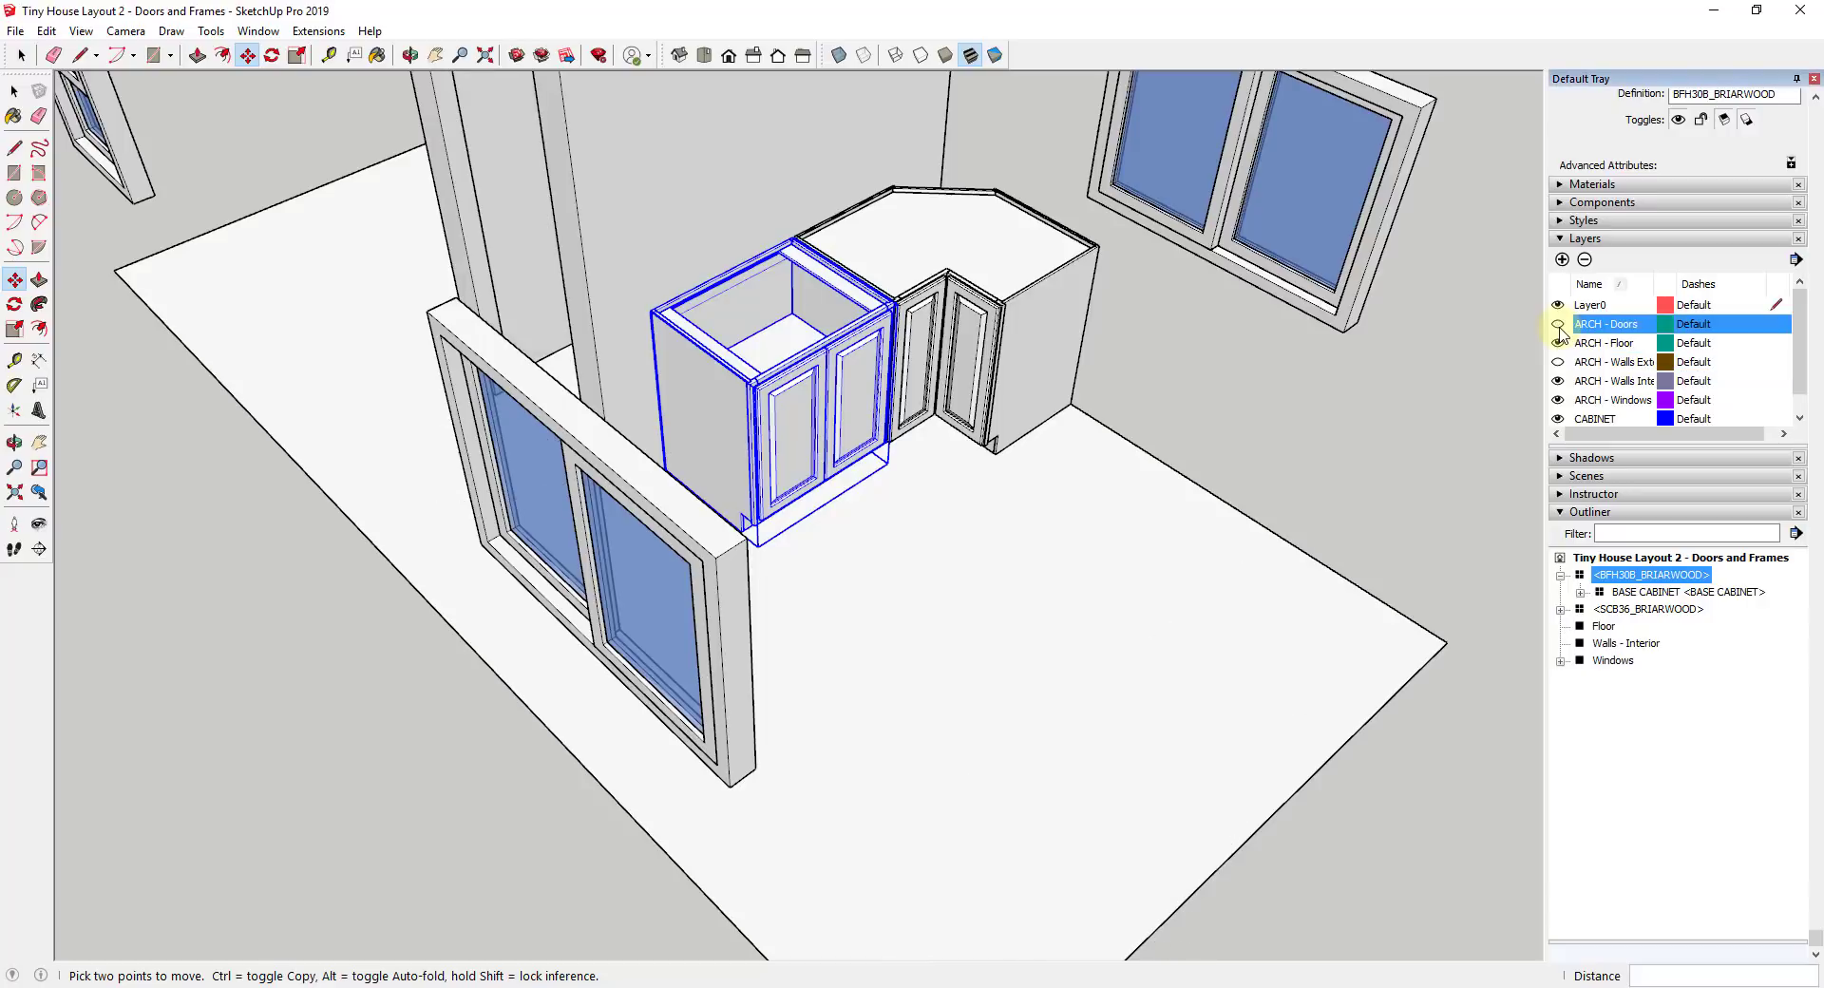
click(1557, 400)
middle_drag(1274, 493, 1099, 475)
Copy the two-door base cabinet from its rear top corner onto the open floor, about 4' 2" away
key(m)
scroll(1159, 480, up, 4)
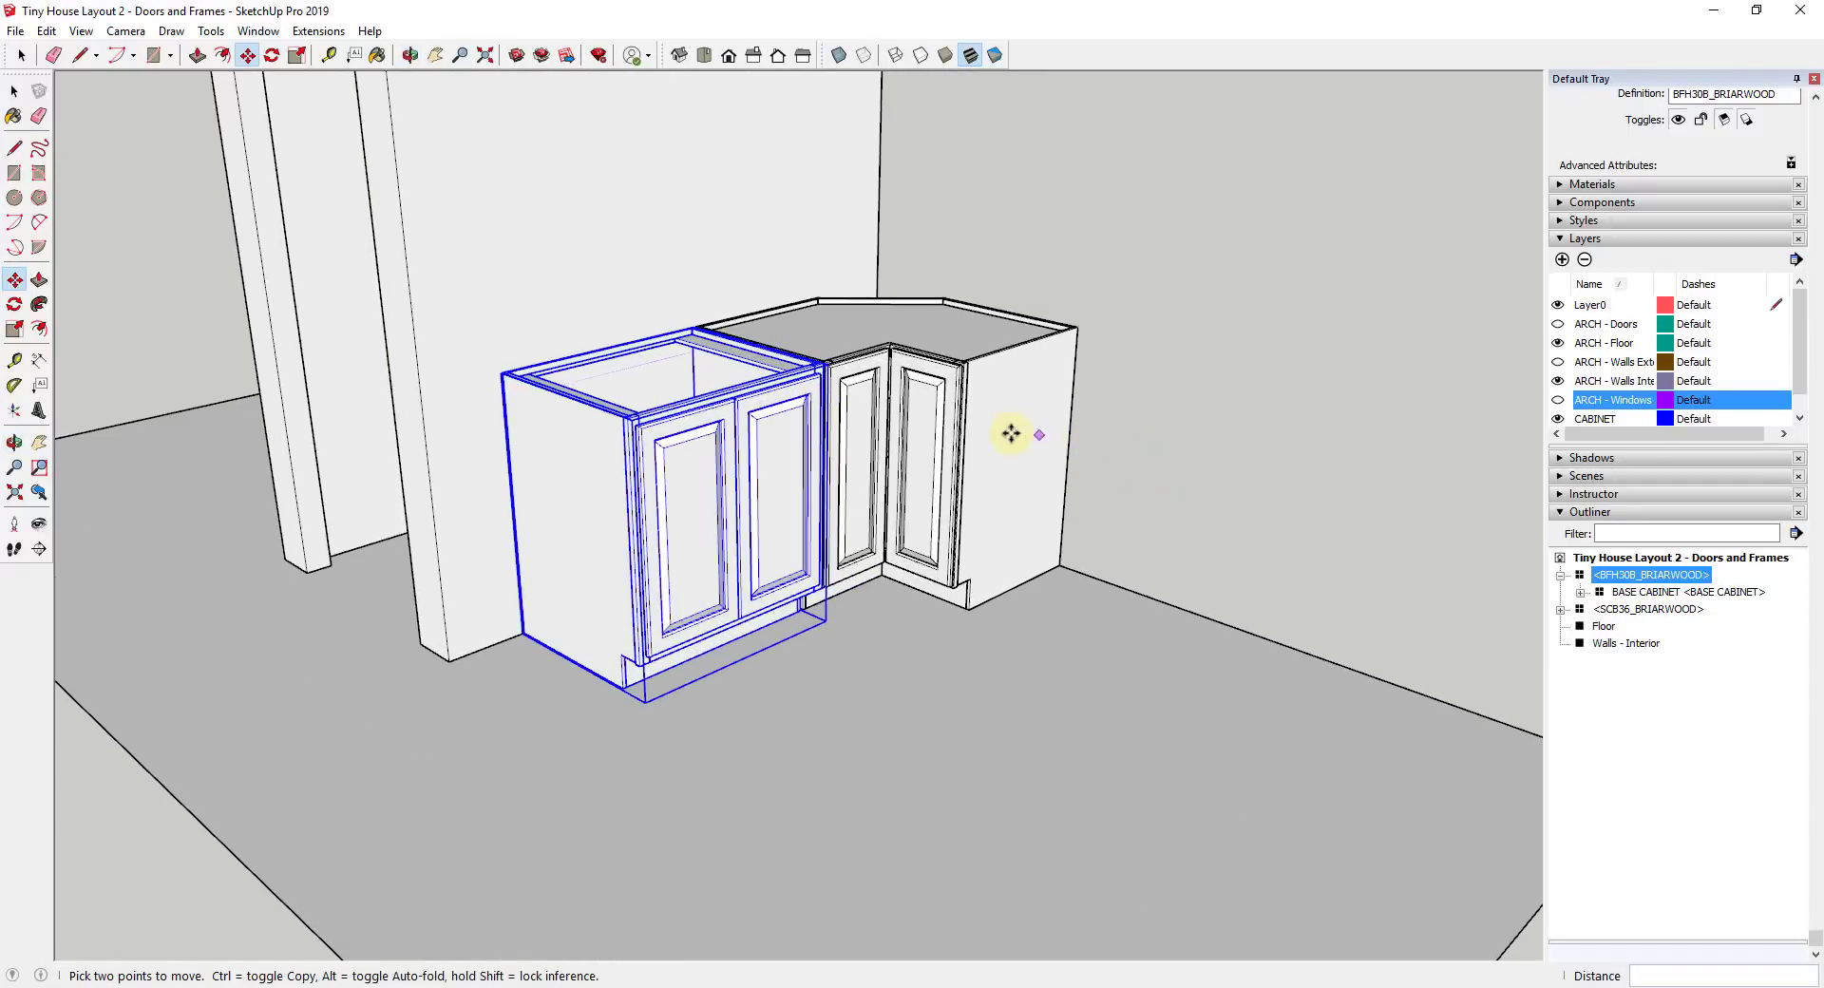
mouse_move(1006, 431)
middle_down()
mouse_move(994, 475)
mouse_move(1011, 436)
middle_up()
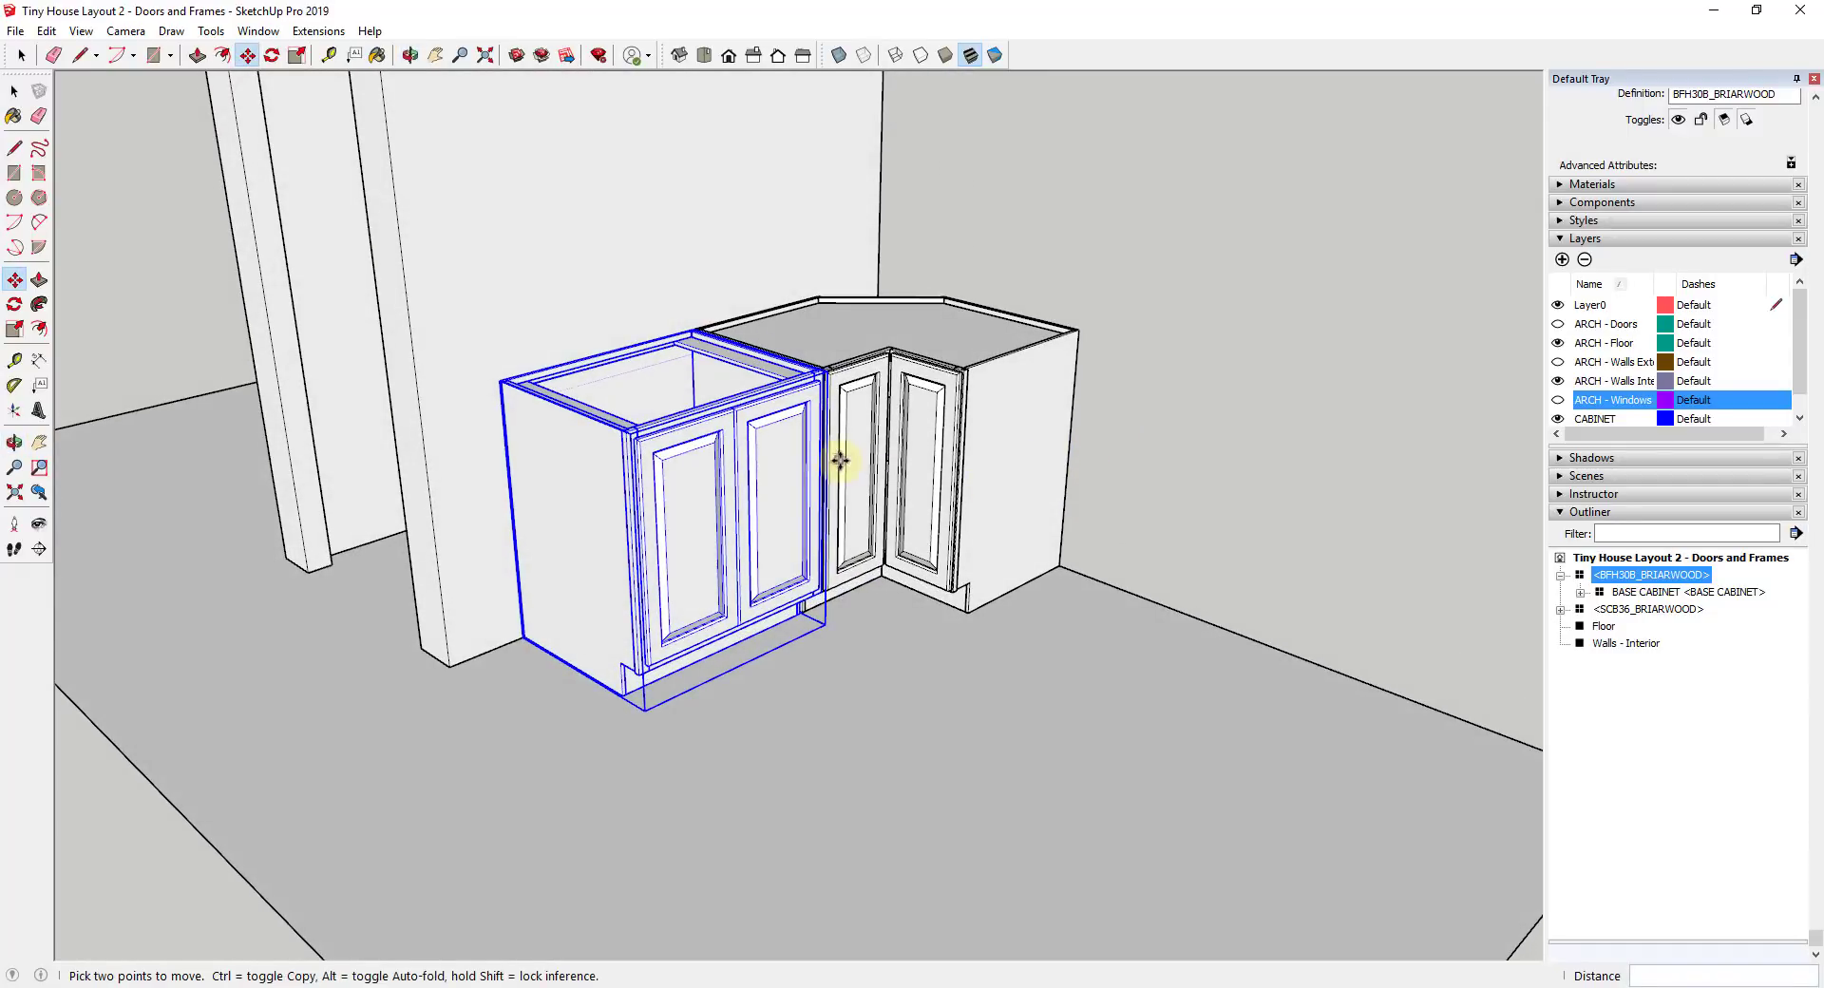
middle_drag(764, 460, 598, 451)
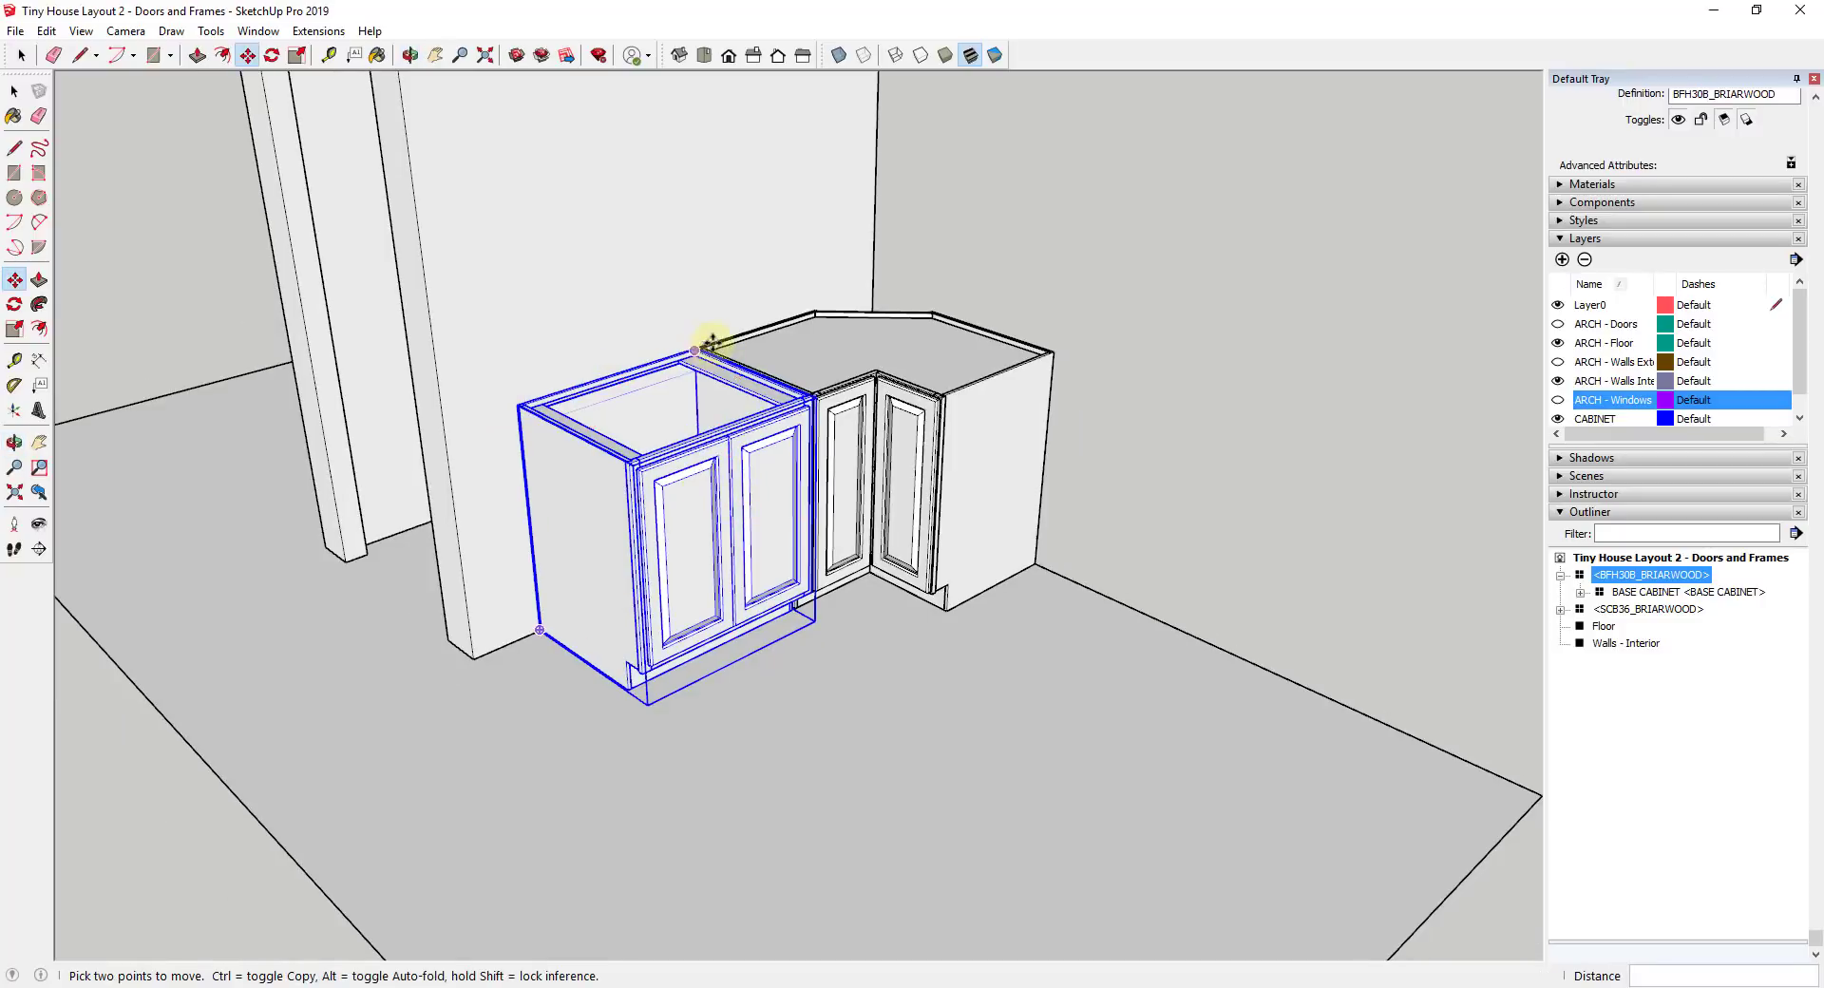
scroll(531, 399, up, 5)
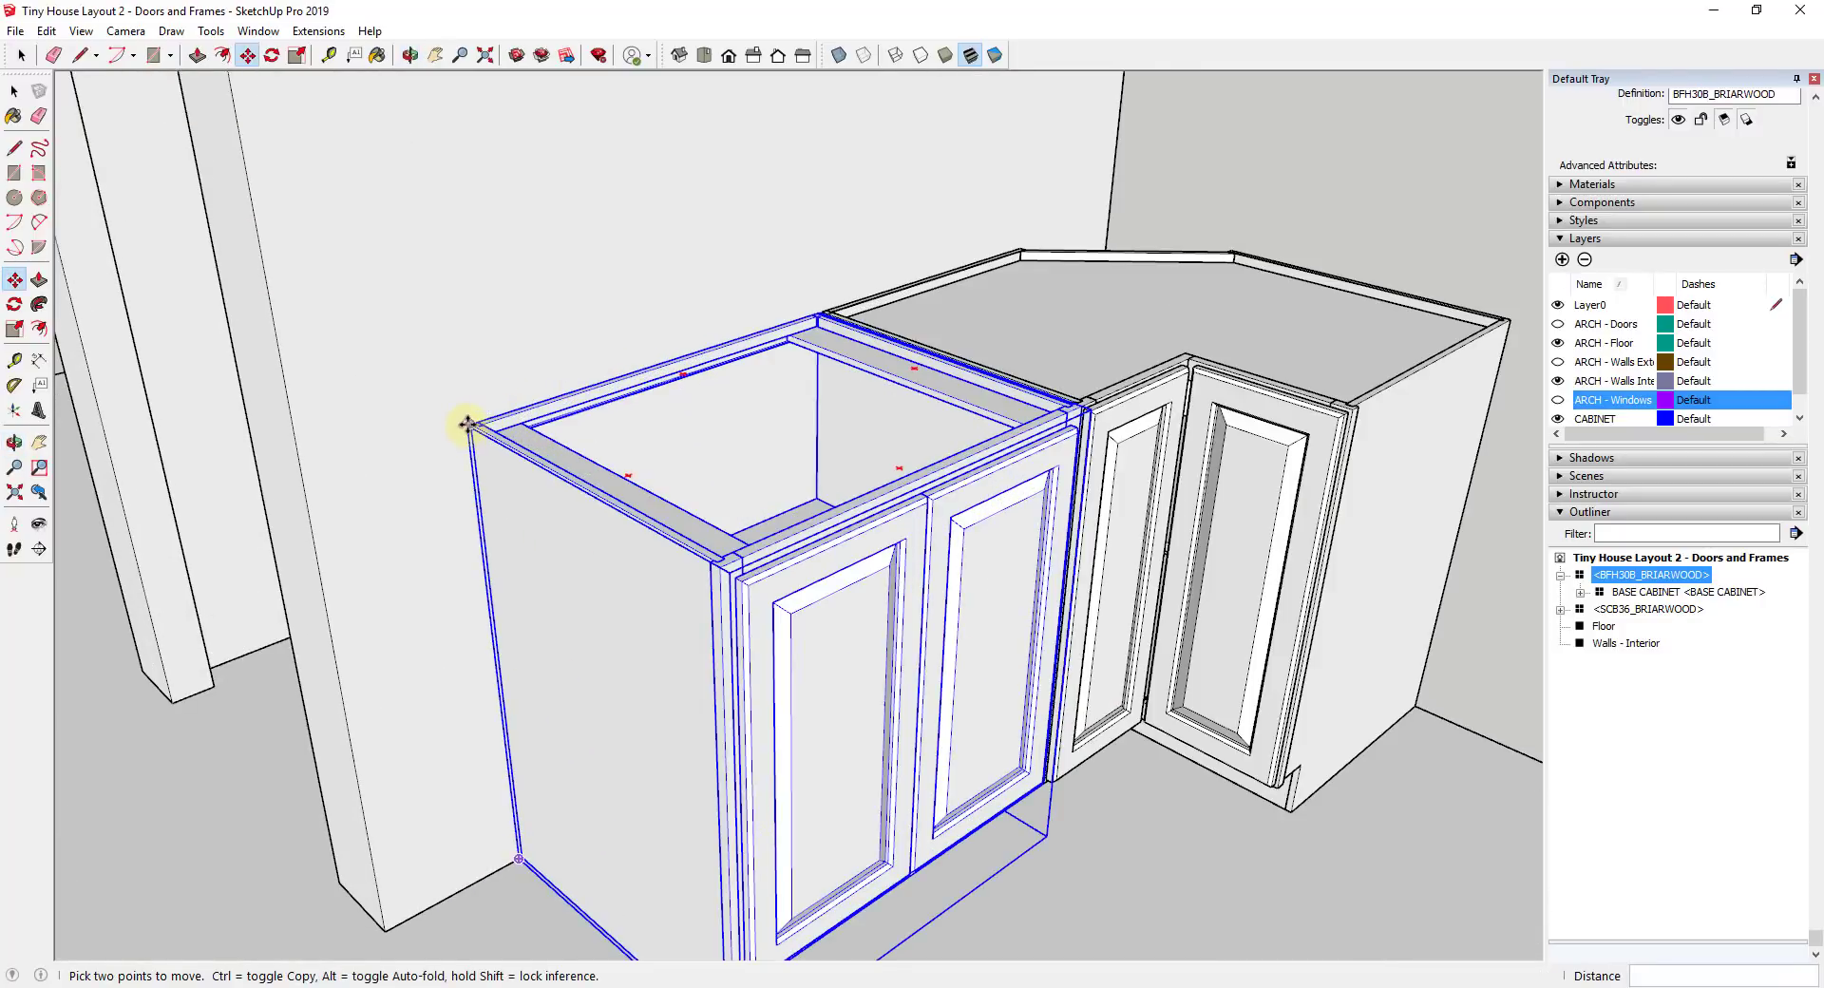
key(ctrl)
click(469, 423)
scroll(468, 422, down, 4)
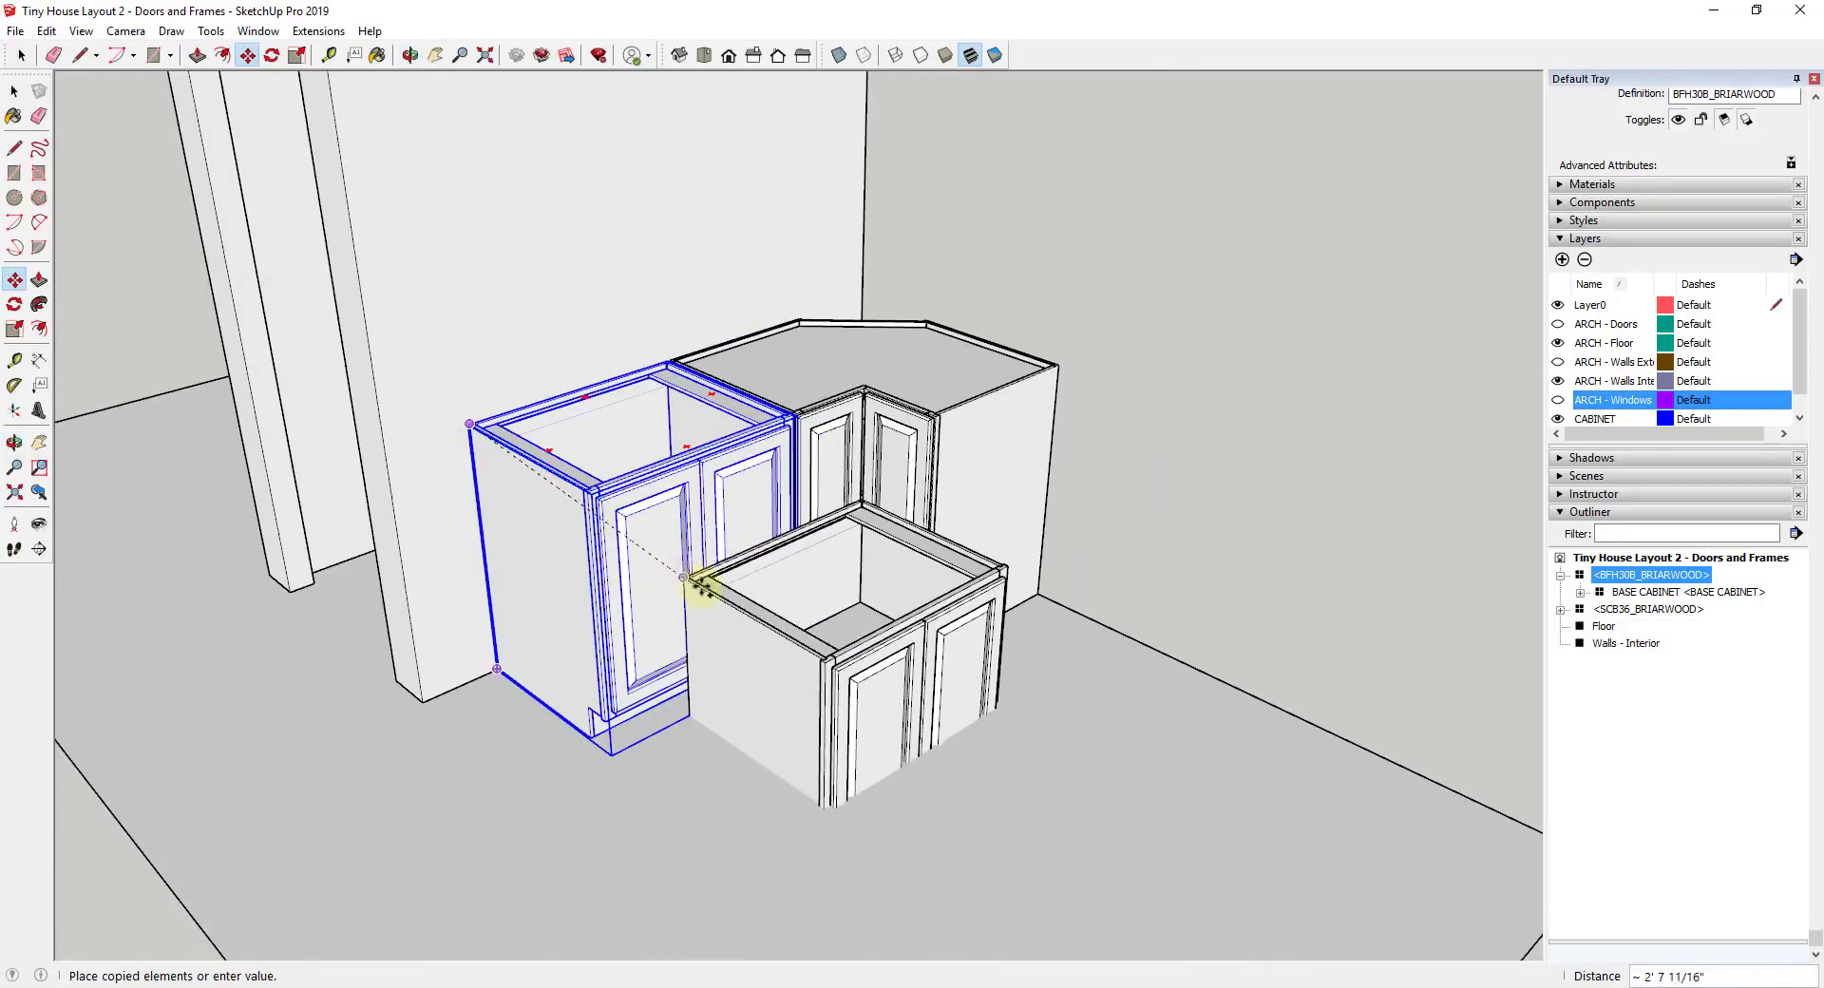
click(759, 574)
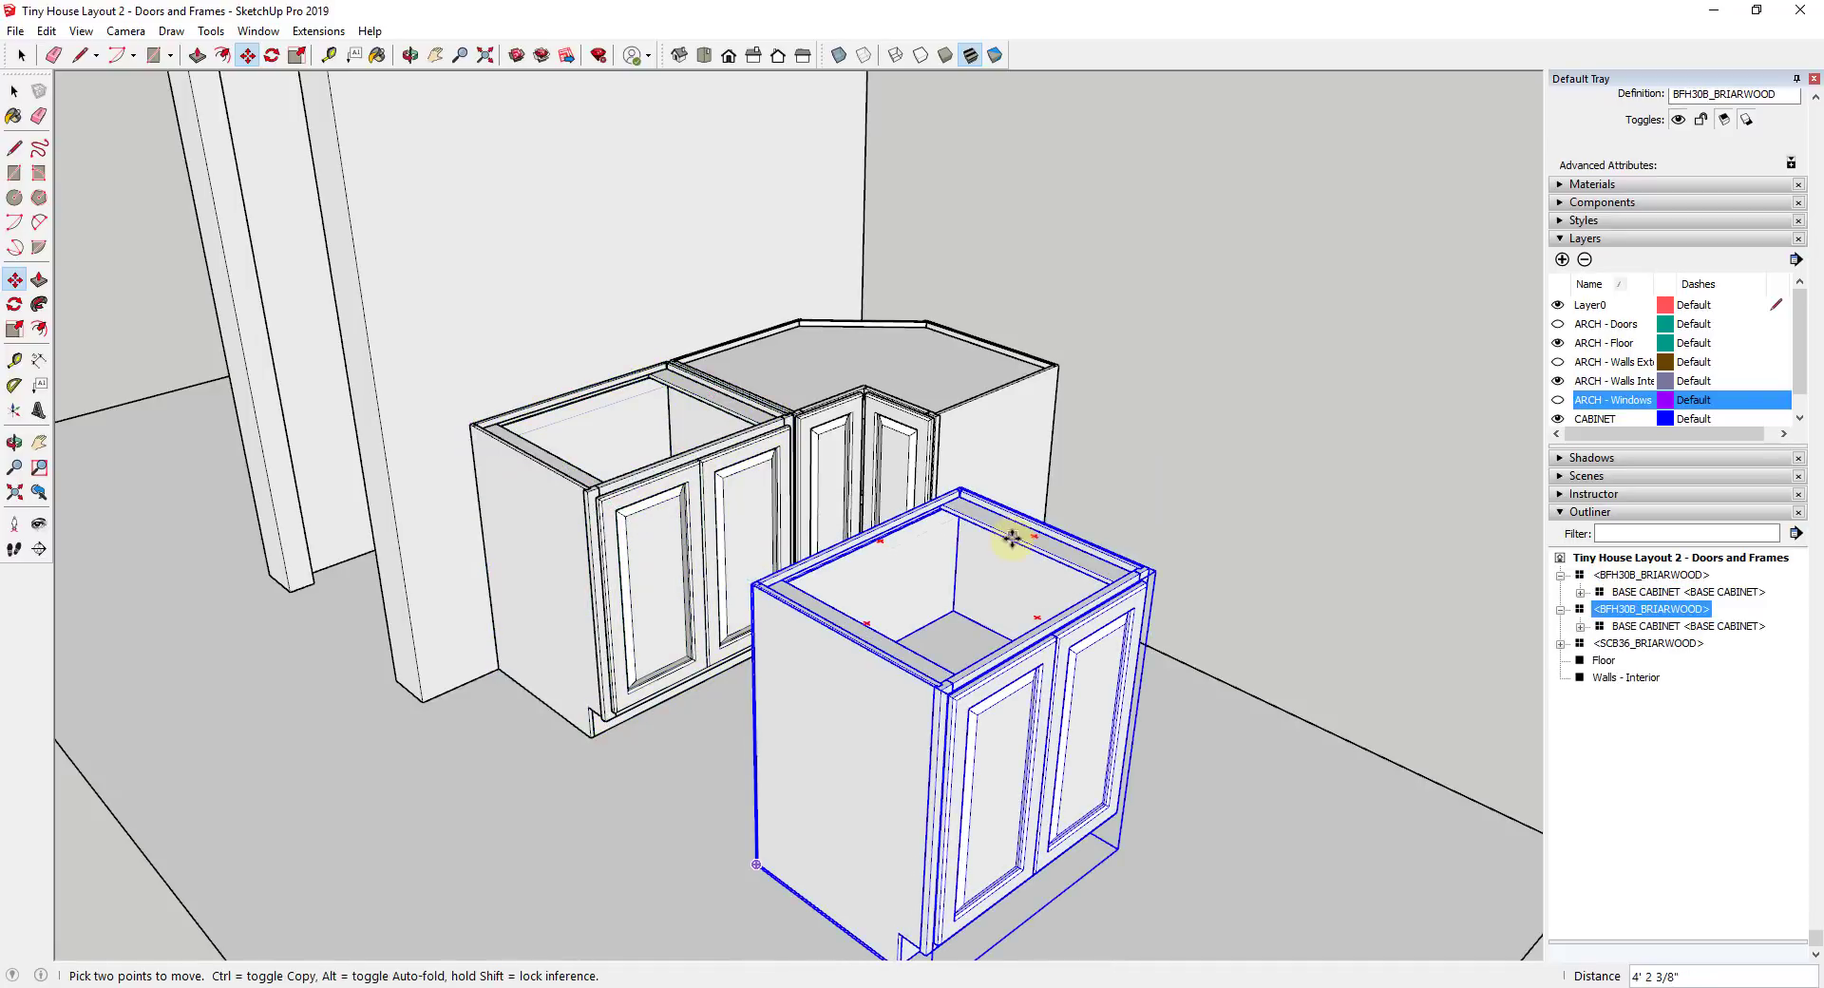
Rotate the copied base cabinet a quarter turn about its top so its back faces the other wall
key(q)
click(954, 577)
click(1092, 570)
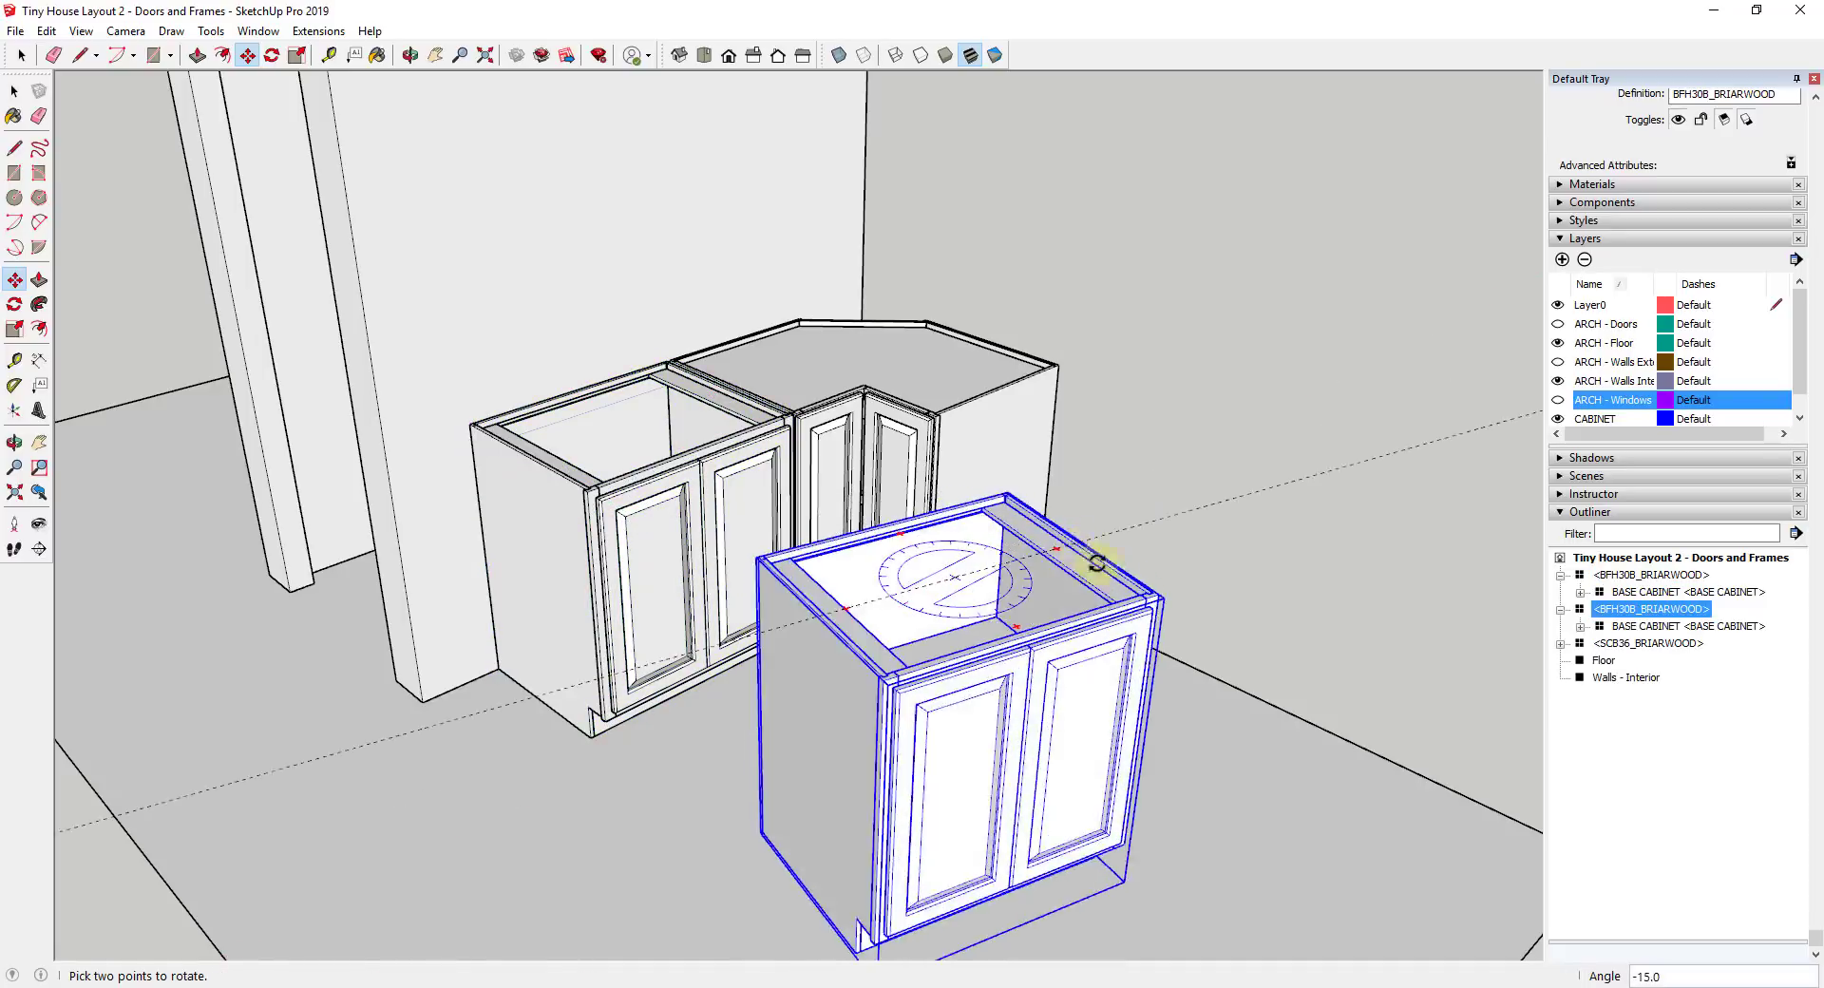
click(1126, 657)
Move the rotated base cabinet by its front top corner to the front top corner on the corner cabinet's free side
key(m)
middle_drag(1111, 662, 1051, 440)
scroll(1026, 509, up, 6)
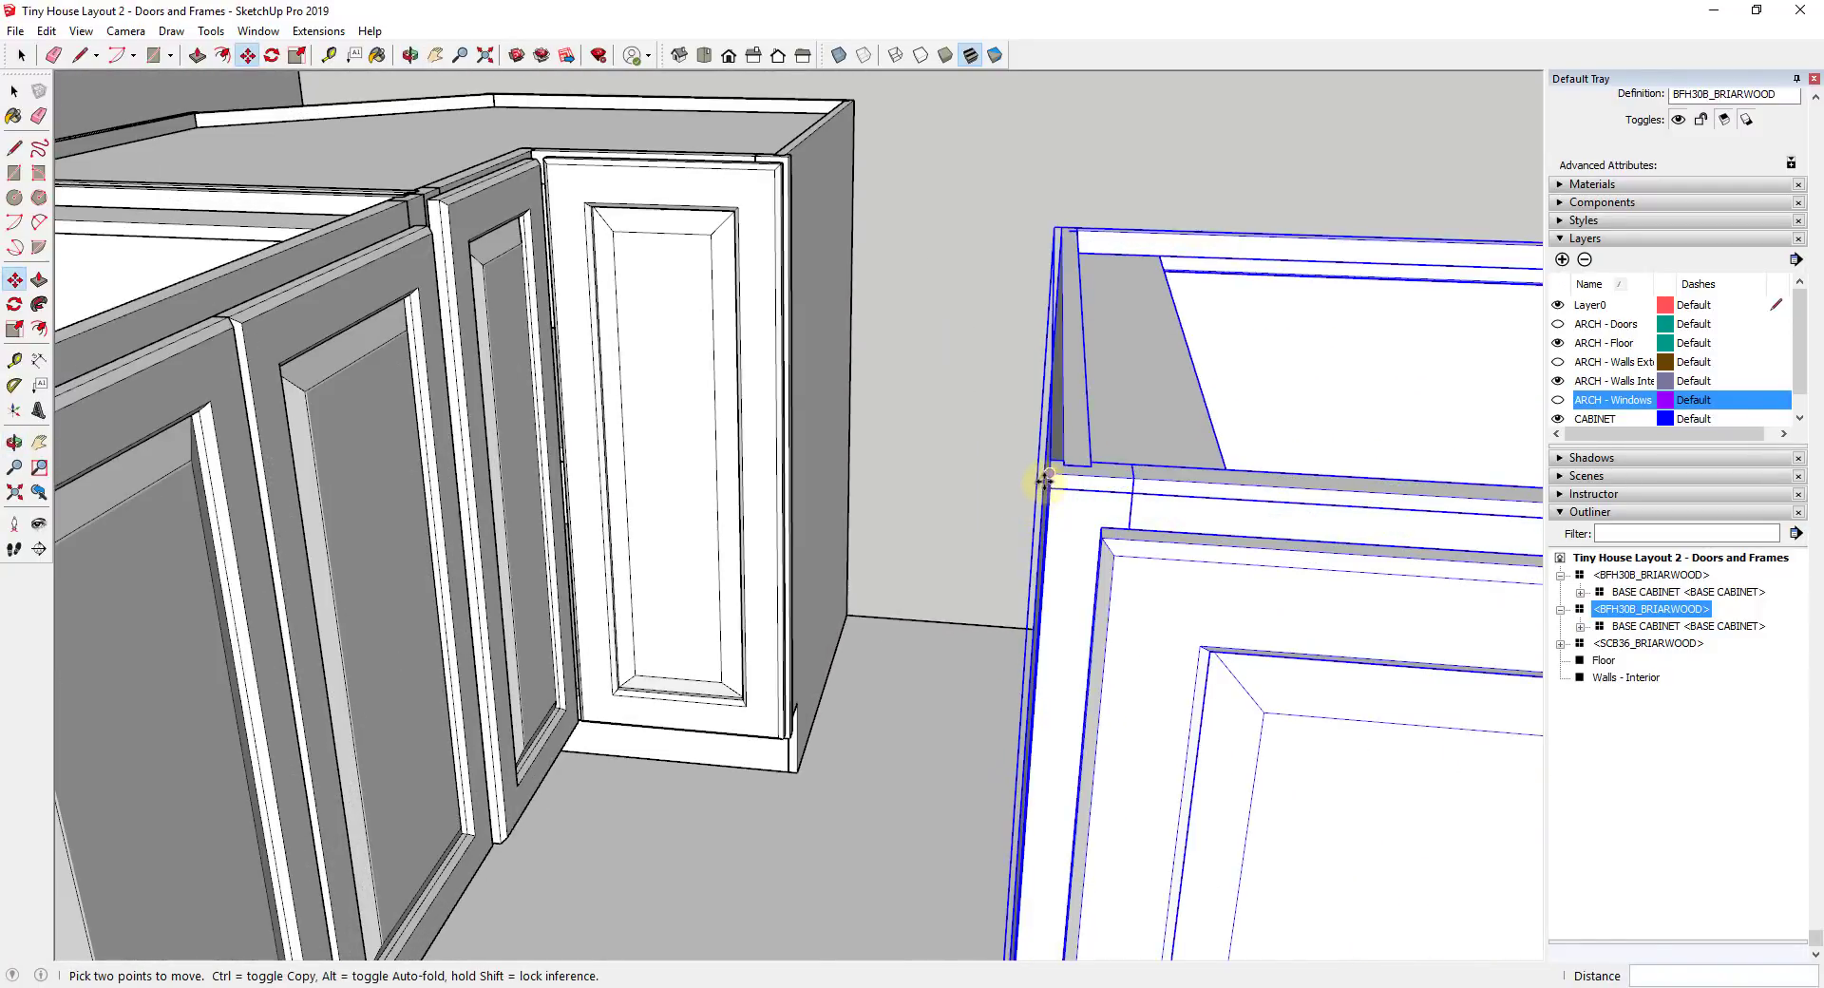
click(1045, 479)
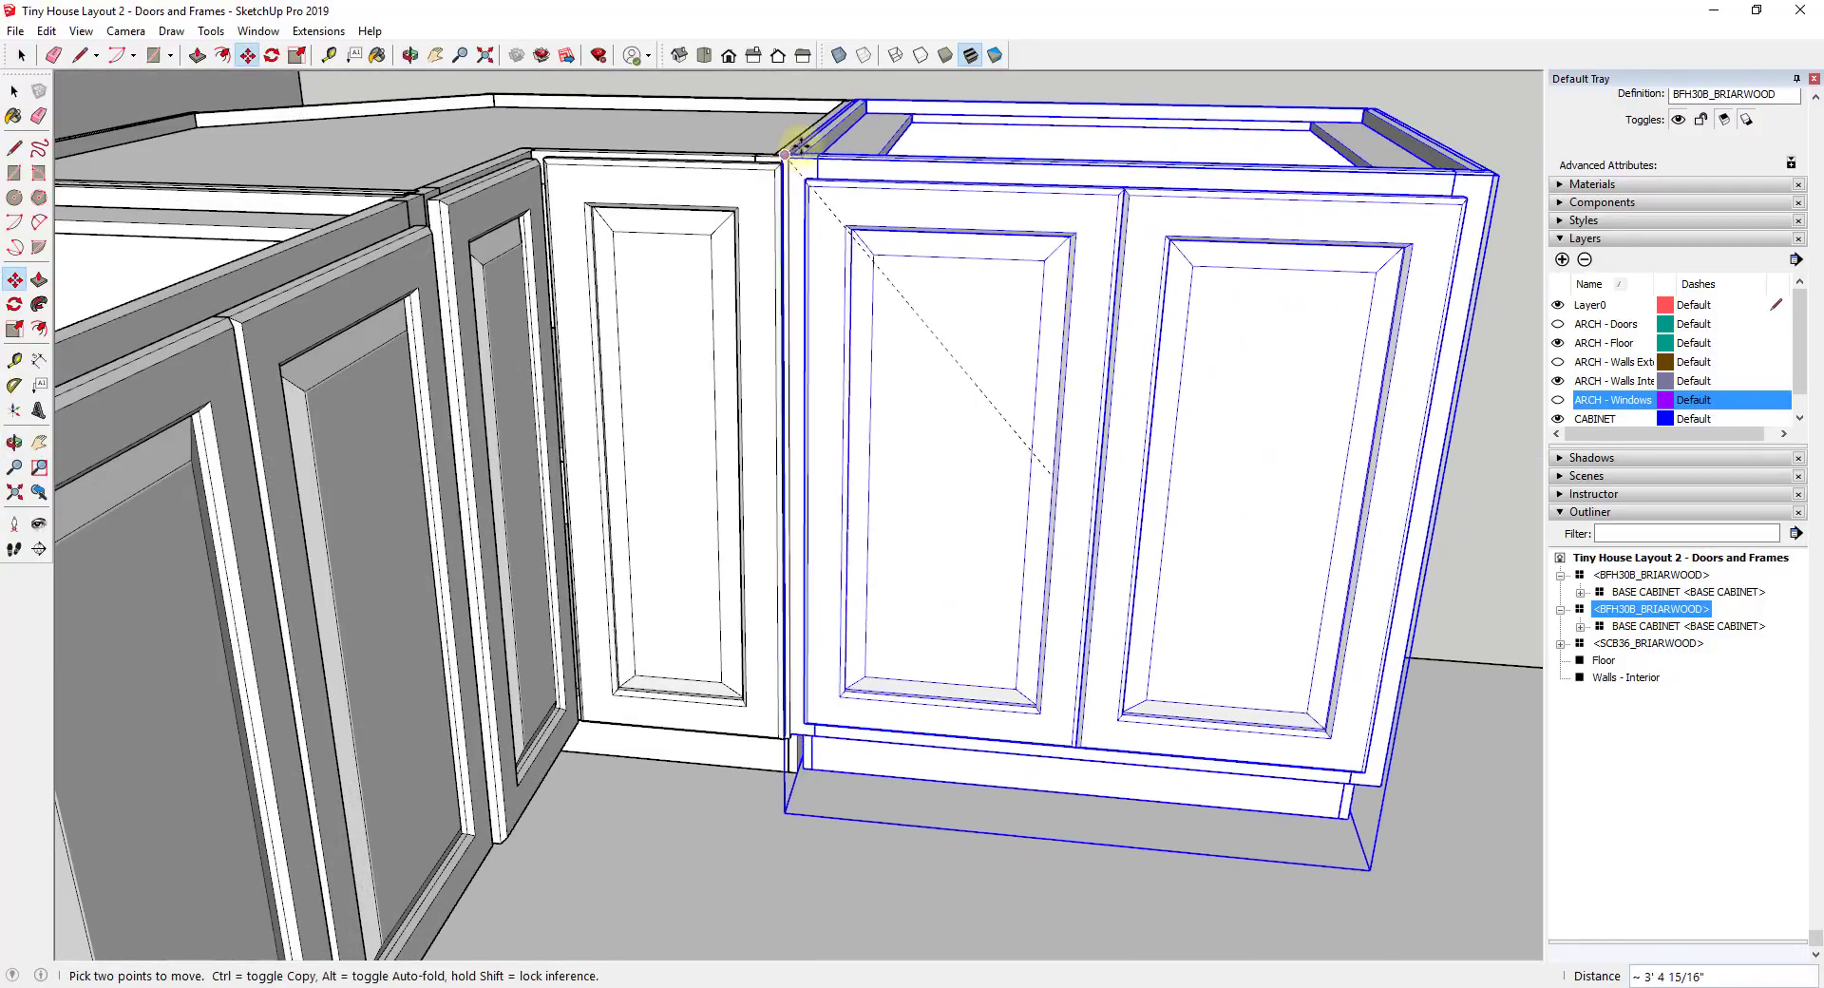
click(785, 154)
middle_drag(784, 154, 834, 338)
scroll(834, 338, up, 8)
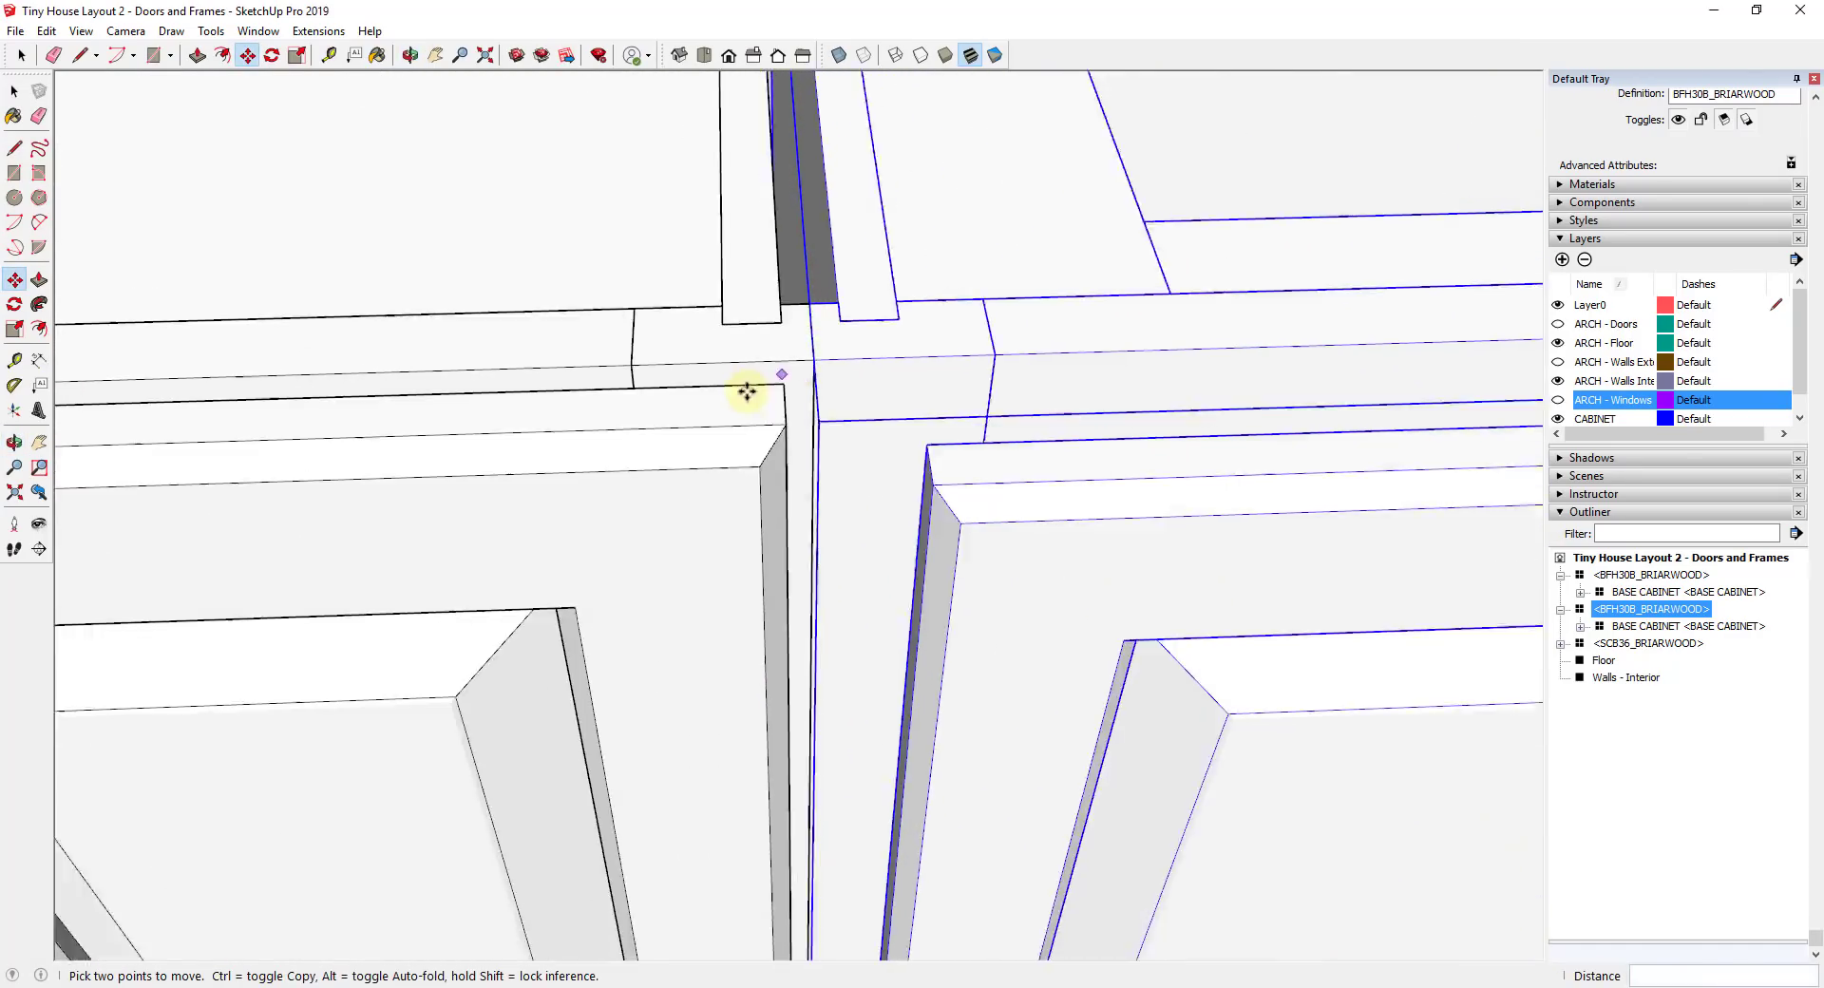
scroll(747, 391, down, 12)
middle_drag(912, 423, 934, 490)
scroll(756, 287, down, 6)
Copy the rotated base cabinet along the wall from its near front top corner to its far one, extending the run
scroll(858, 415, up, 8)
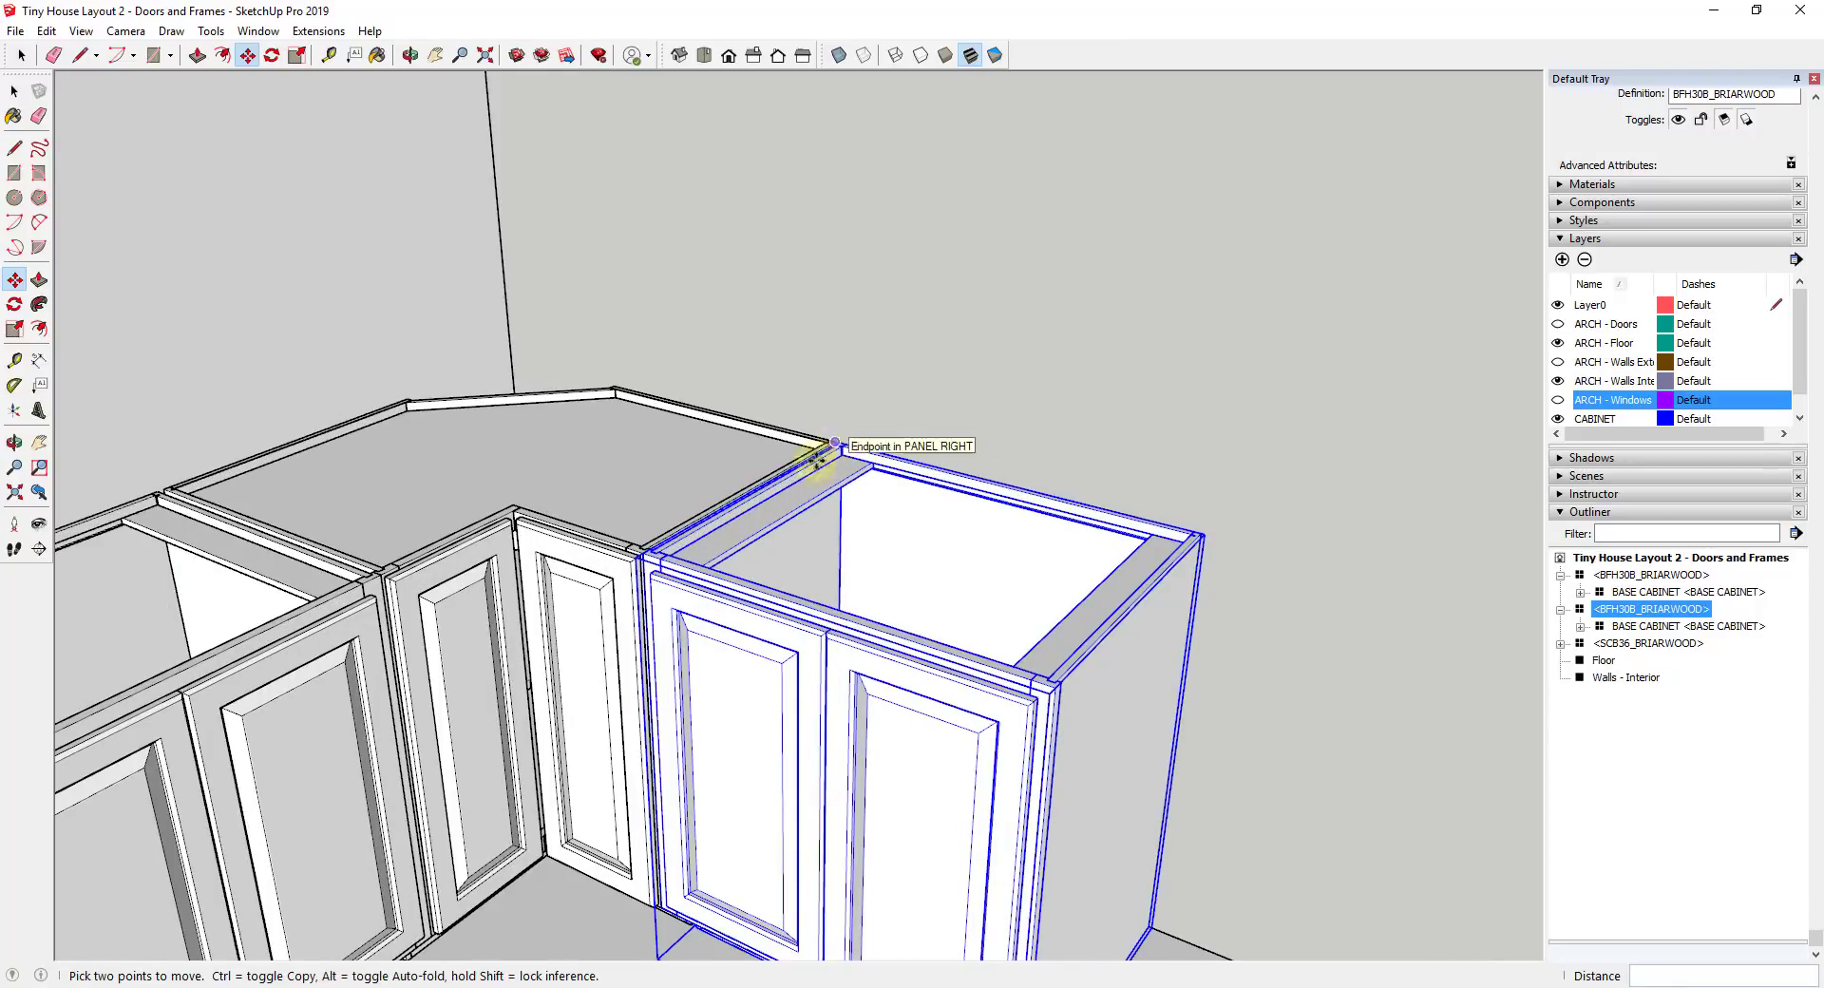
scroll(632, 551, up, 3)
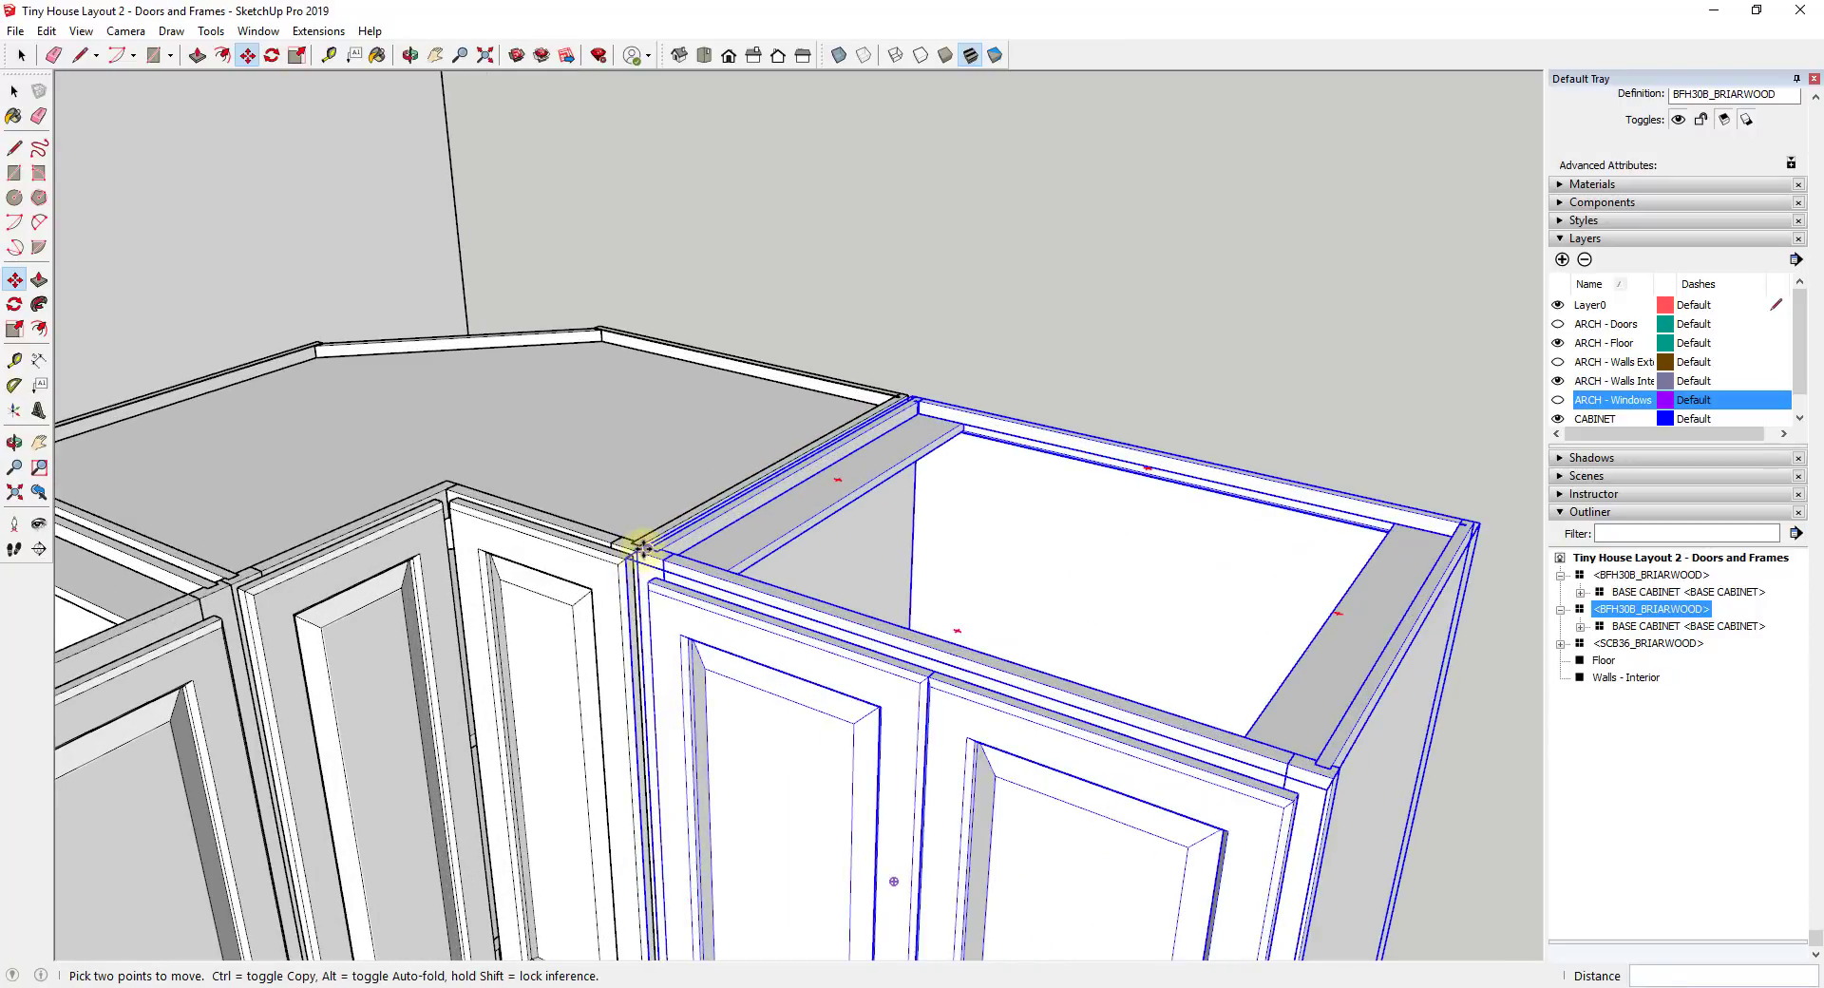
key(ctrl)
click(634, 553)
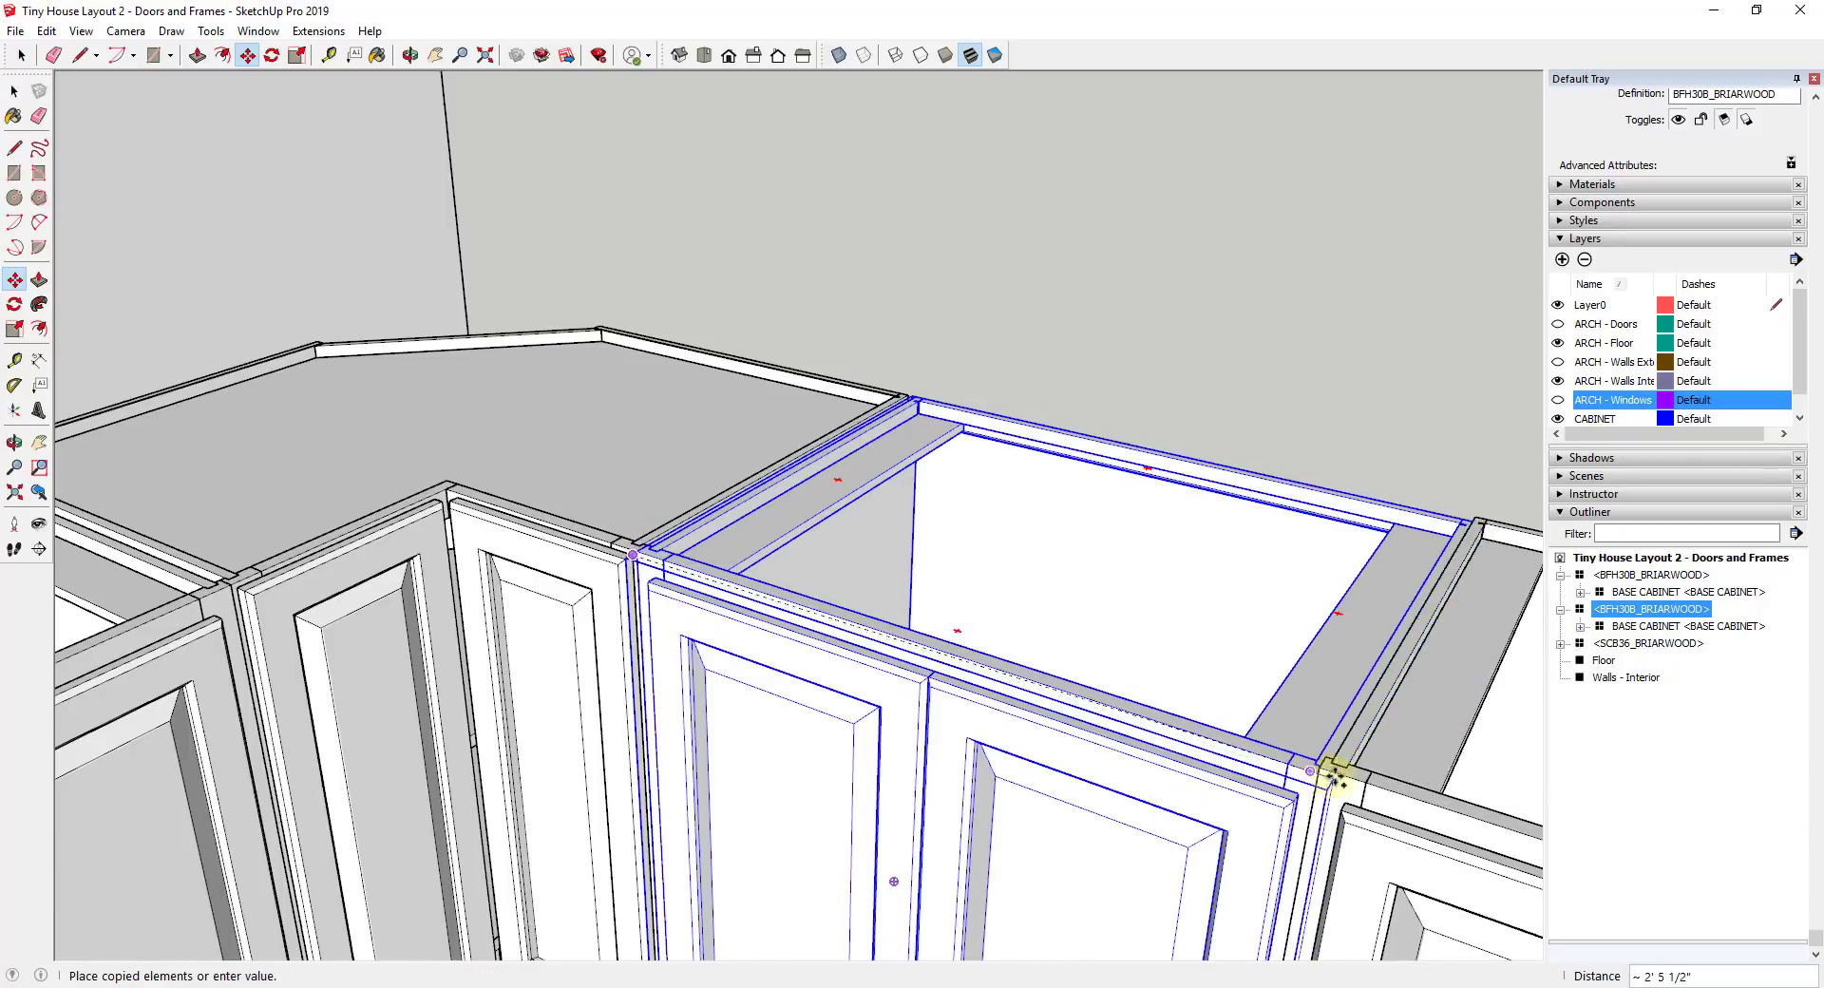
click(1332, 776)
scroll(1339, 779, up, 3)
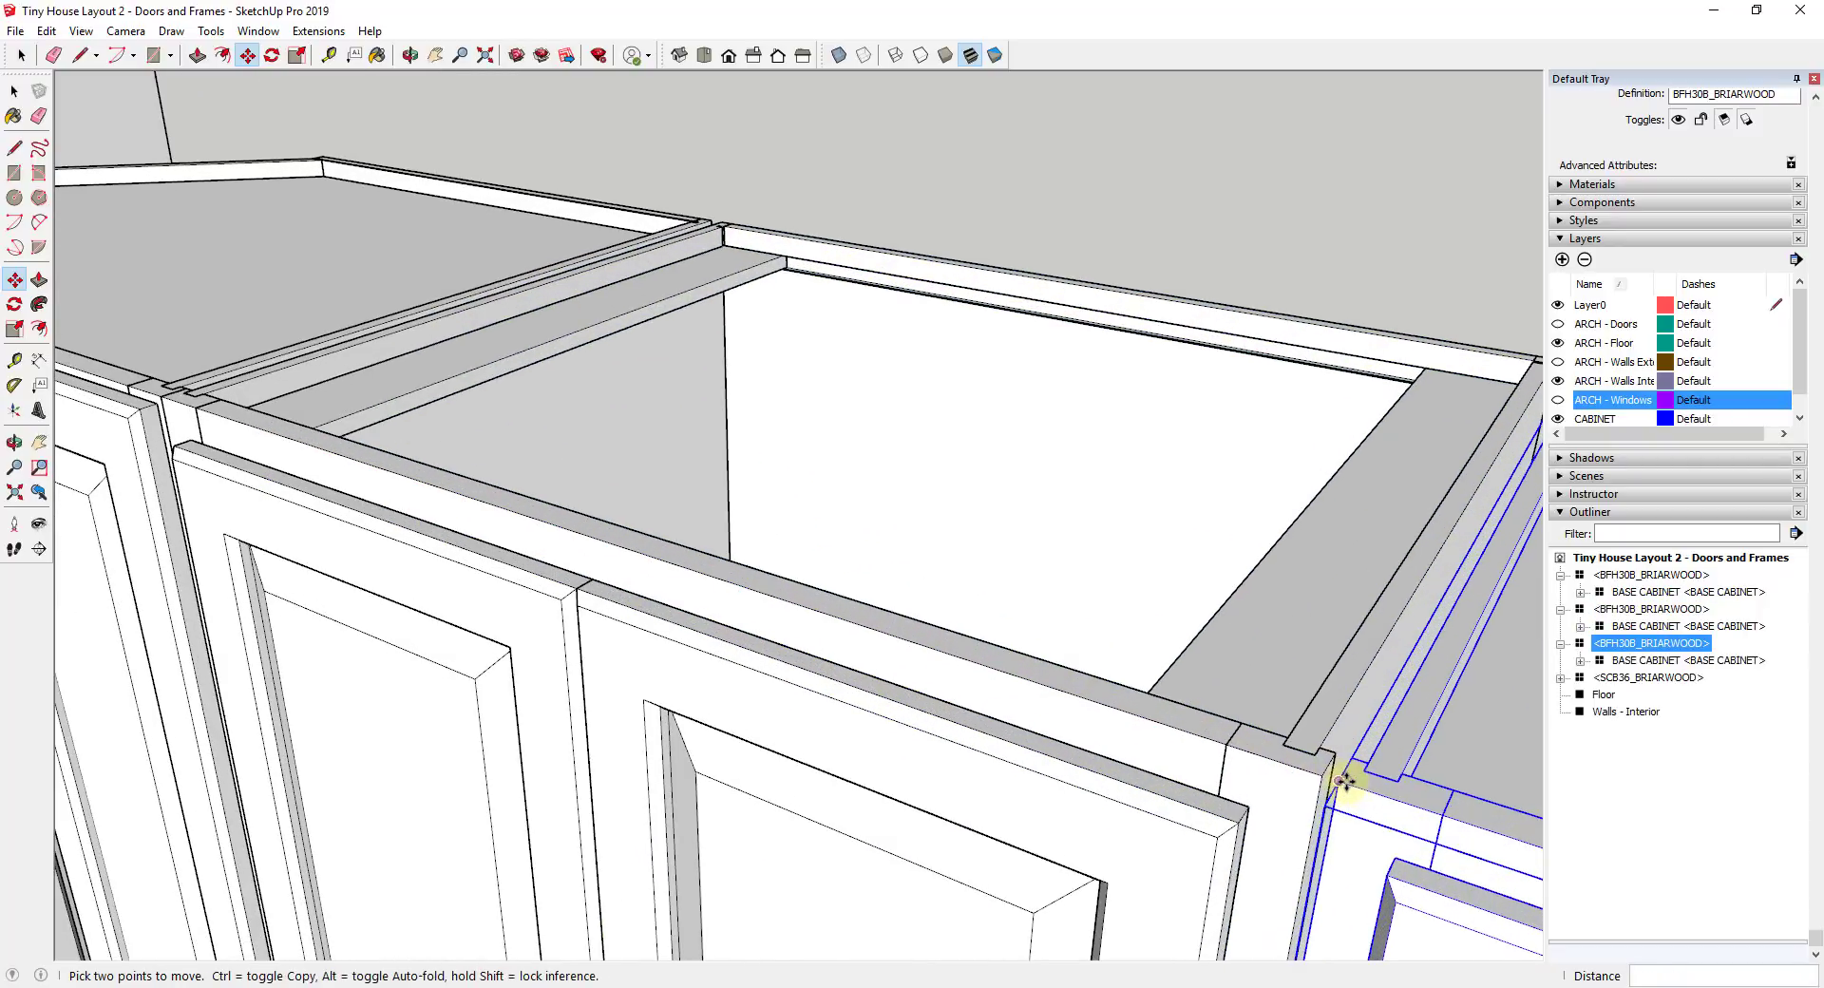
scroll(1341, 779, down, 10)
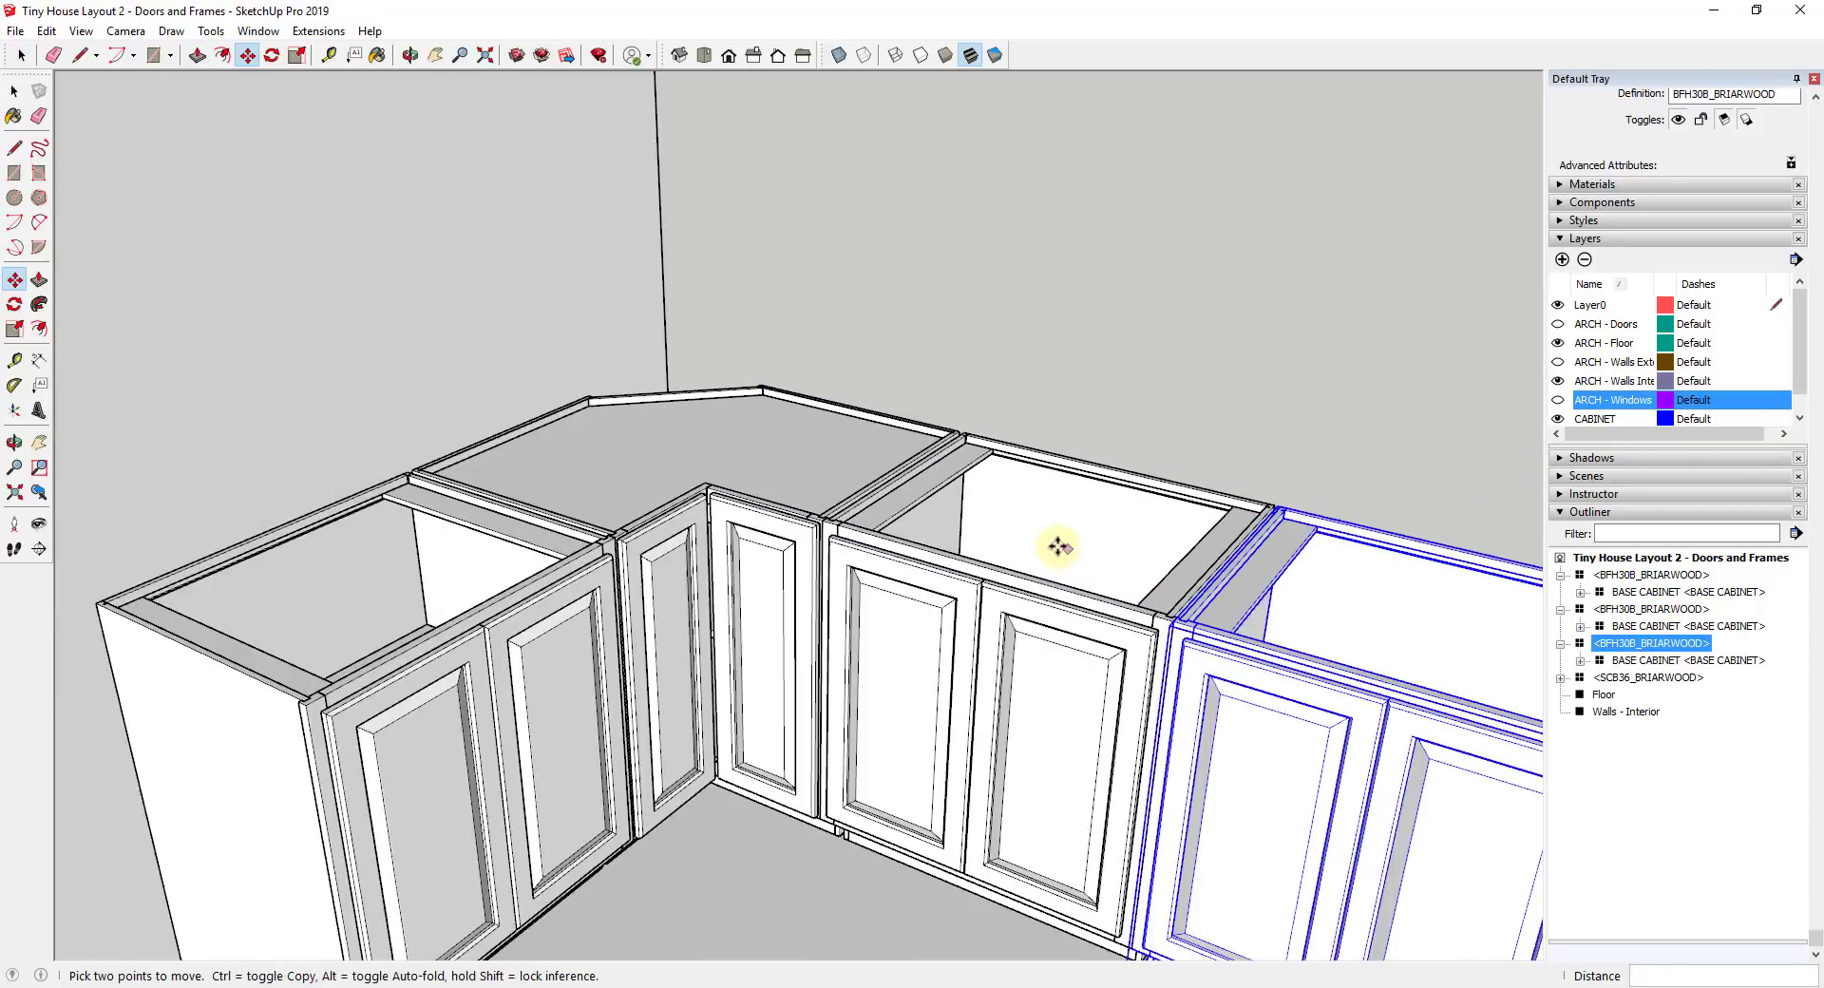
middle_drag(1058, 541, 1240, 653)
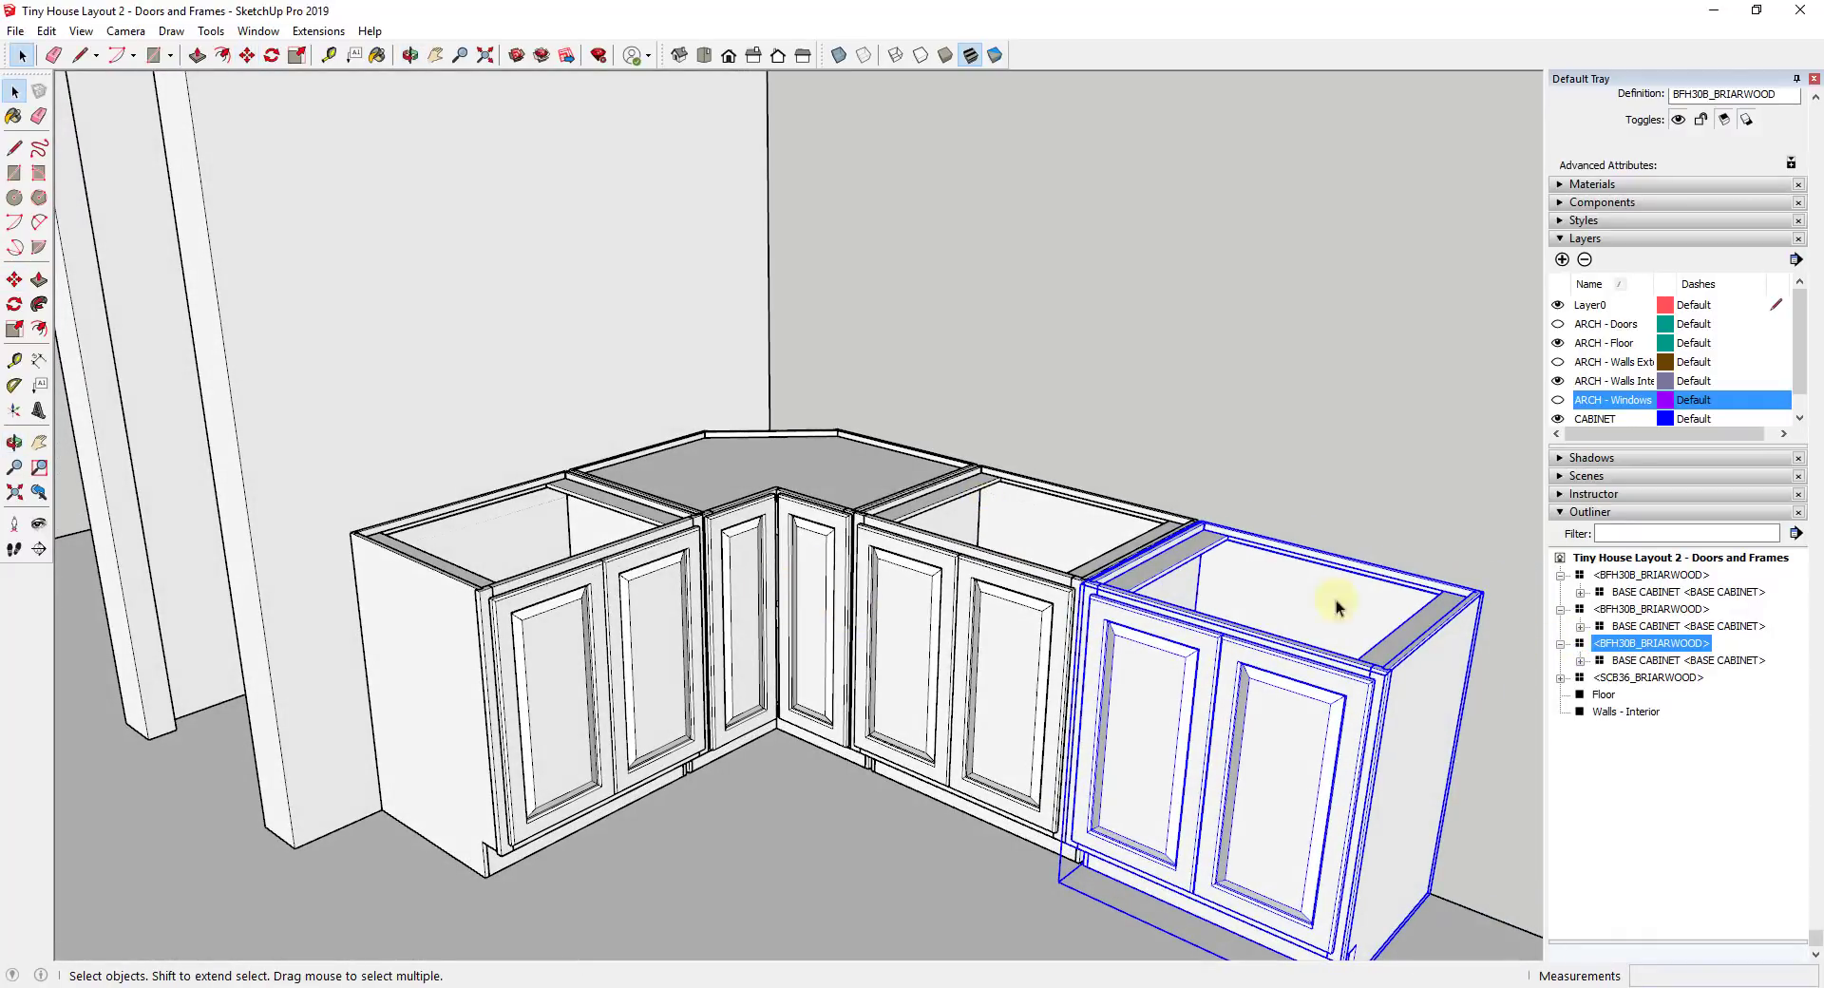
Check which cabinet in the model each BFH30B_BRIARWOOD and SCB36_BRIARWOOD Outliner entry stands for
click(1654, 577)
click(1648, 611)
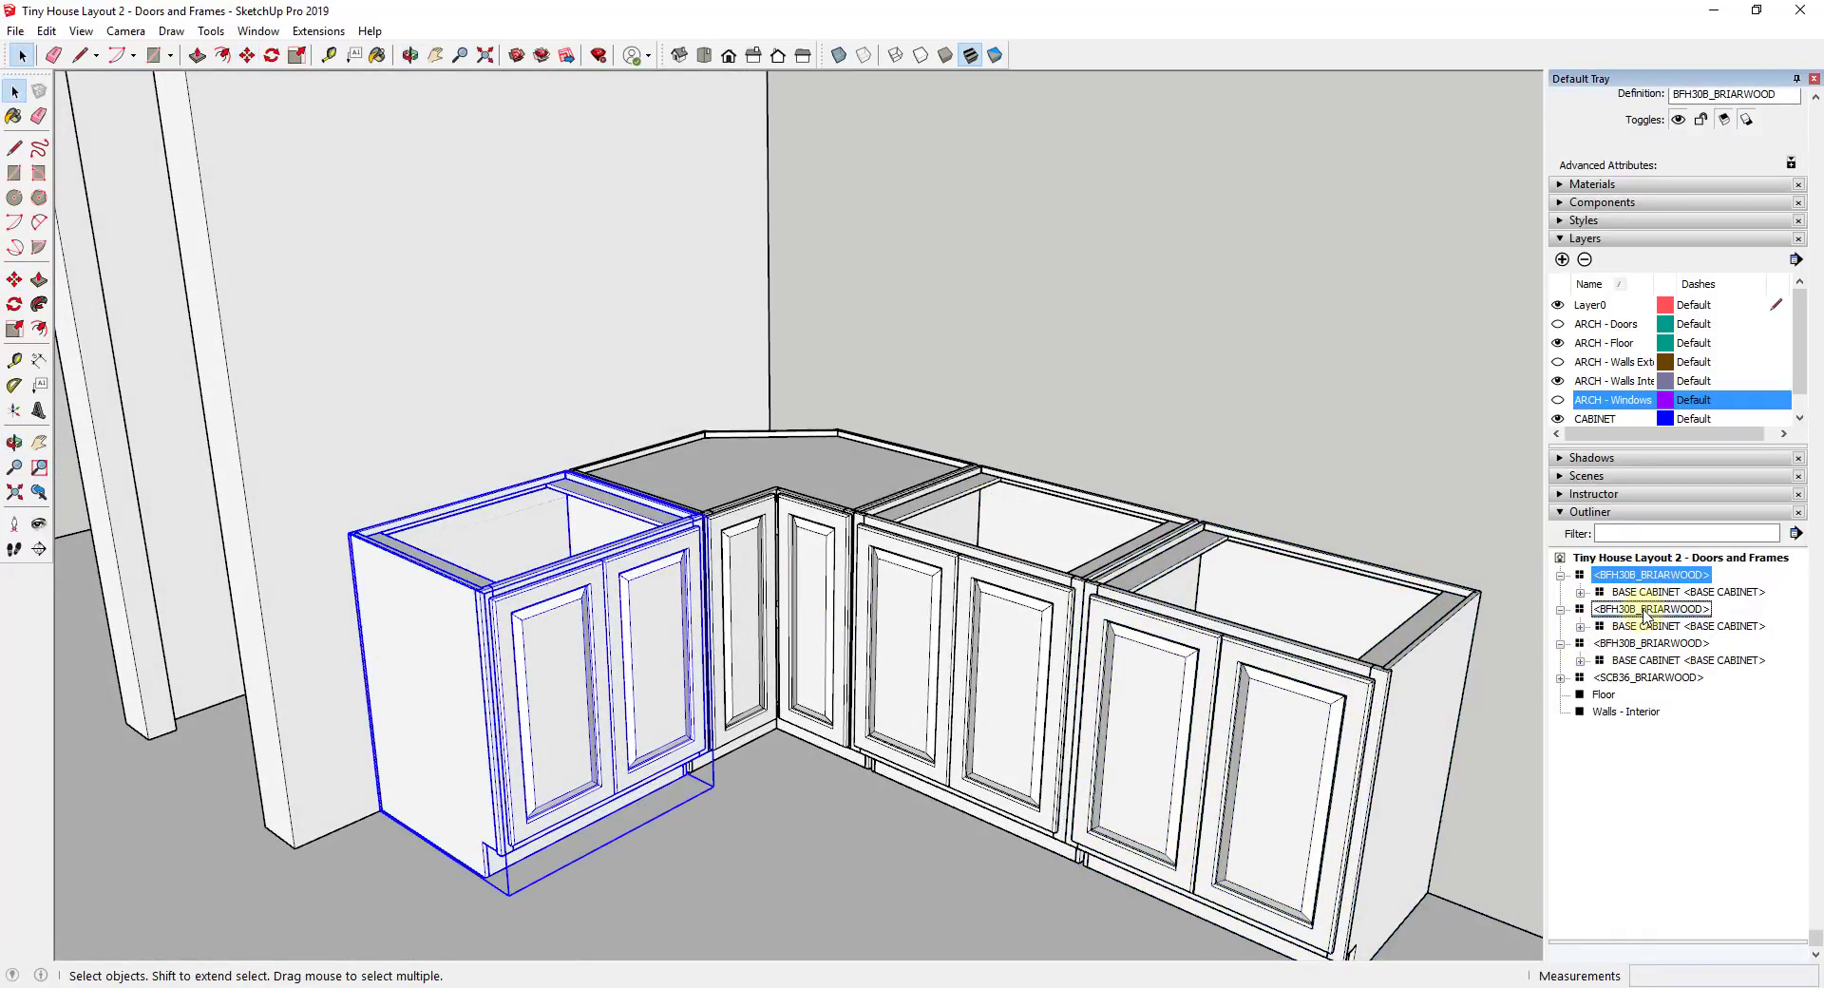
click(1650, 643)
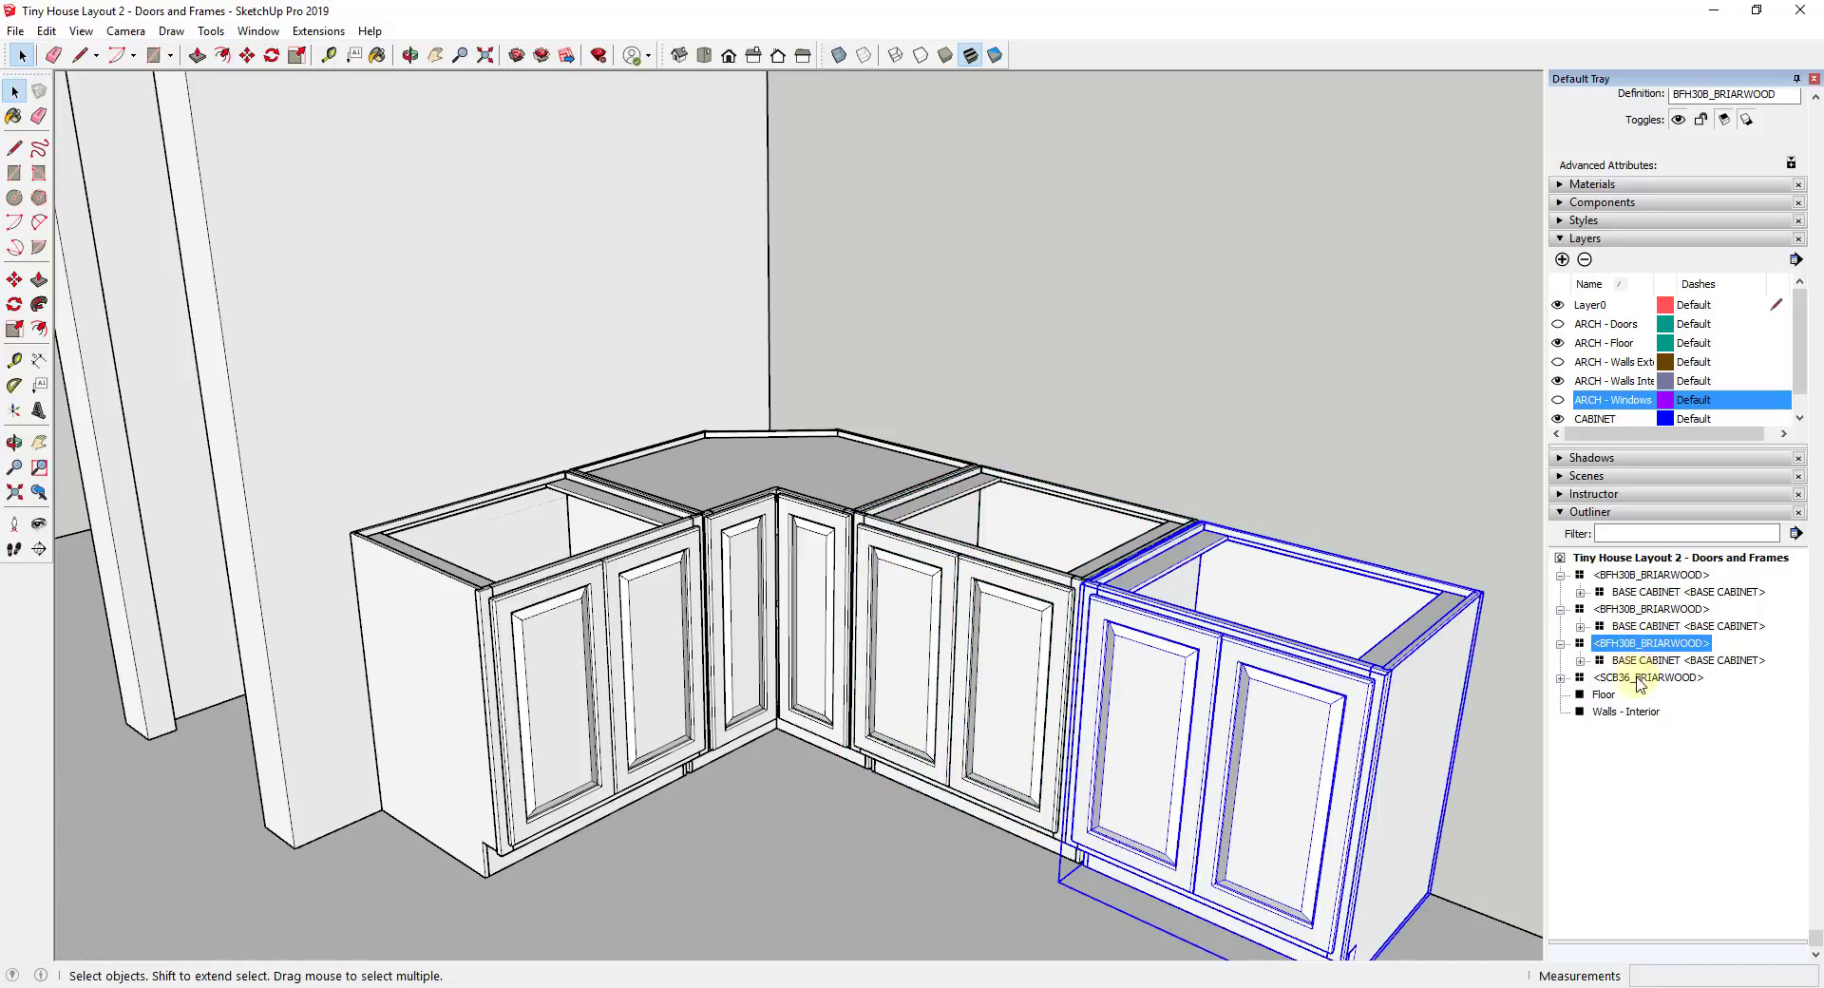
click(1648, 677)
click(1641, 574)
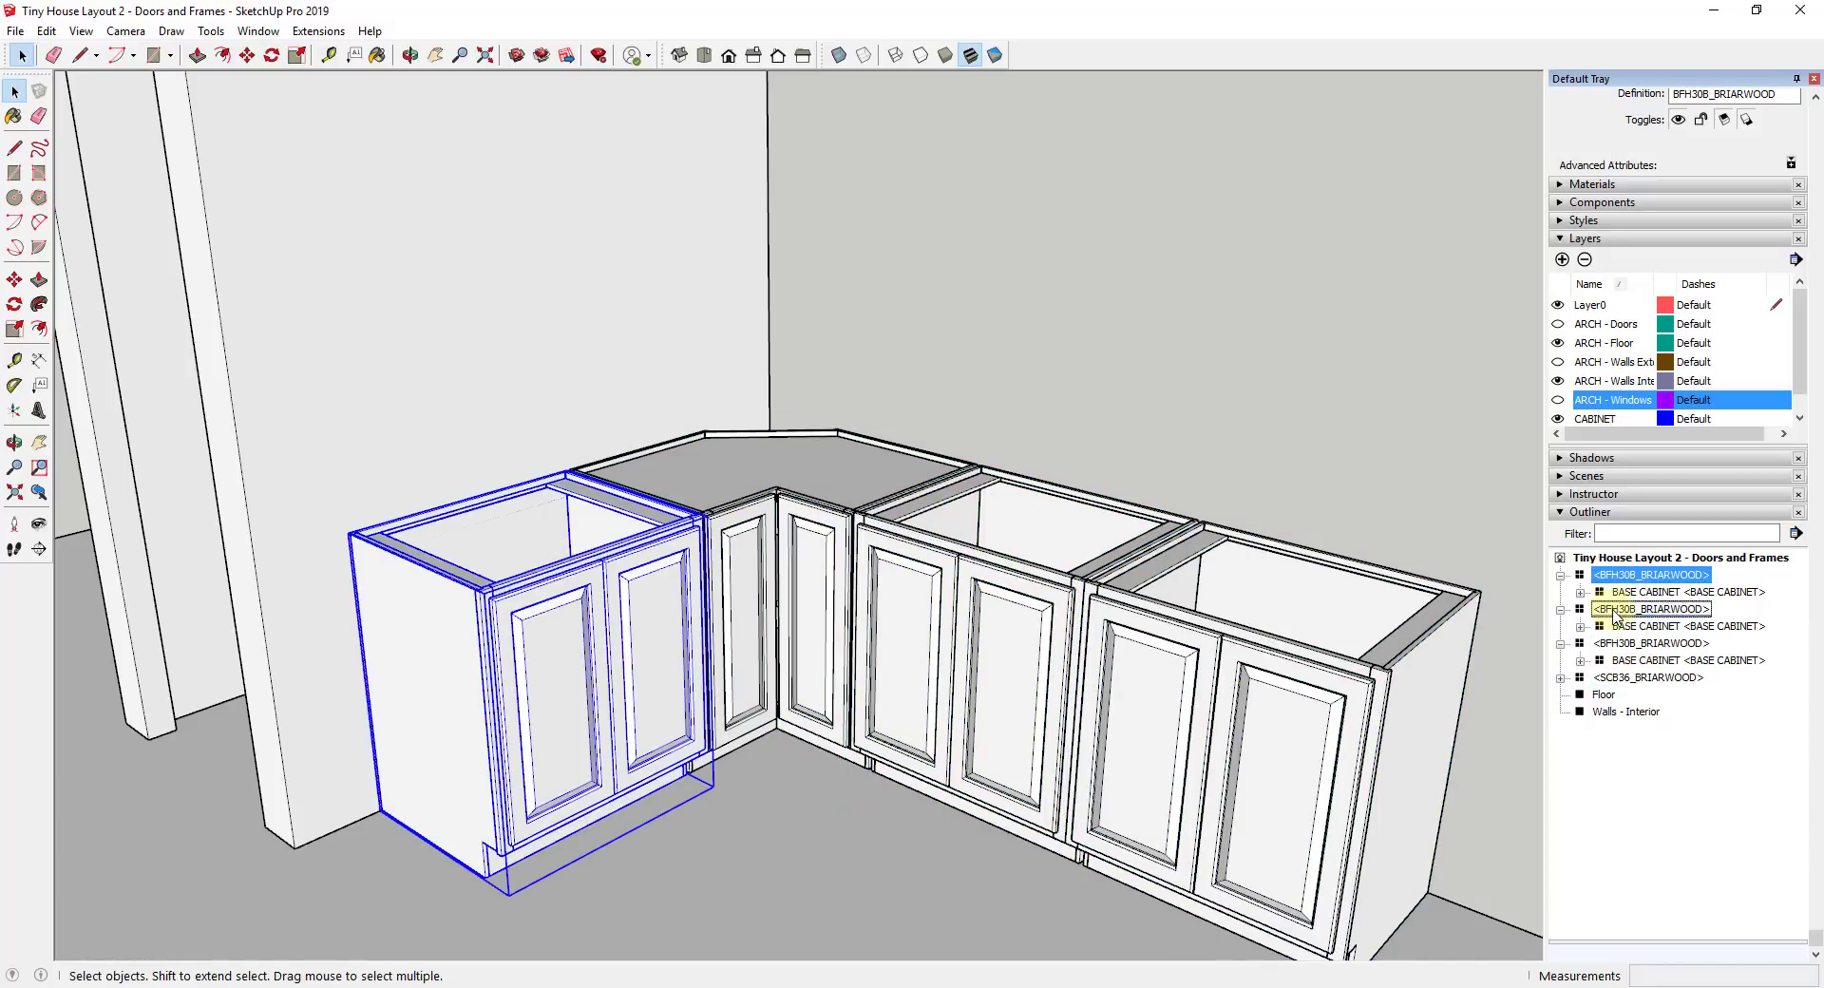
click(1644, 609)
click(1643, 644)
Select the SCB36_BRIARWOOD corner cabinet and all three BFH30B_BRIARWOOD base cabinets and combine them into one group
click(1639, 678)
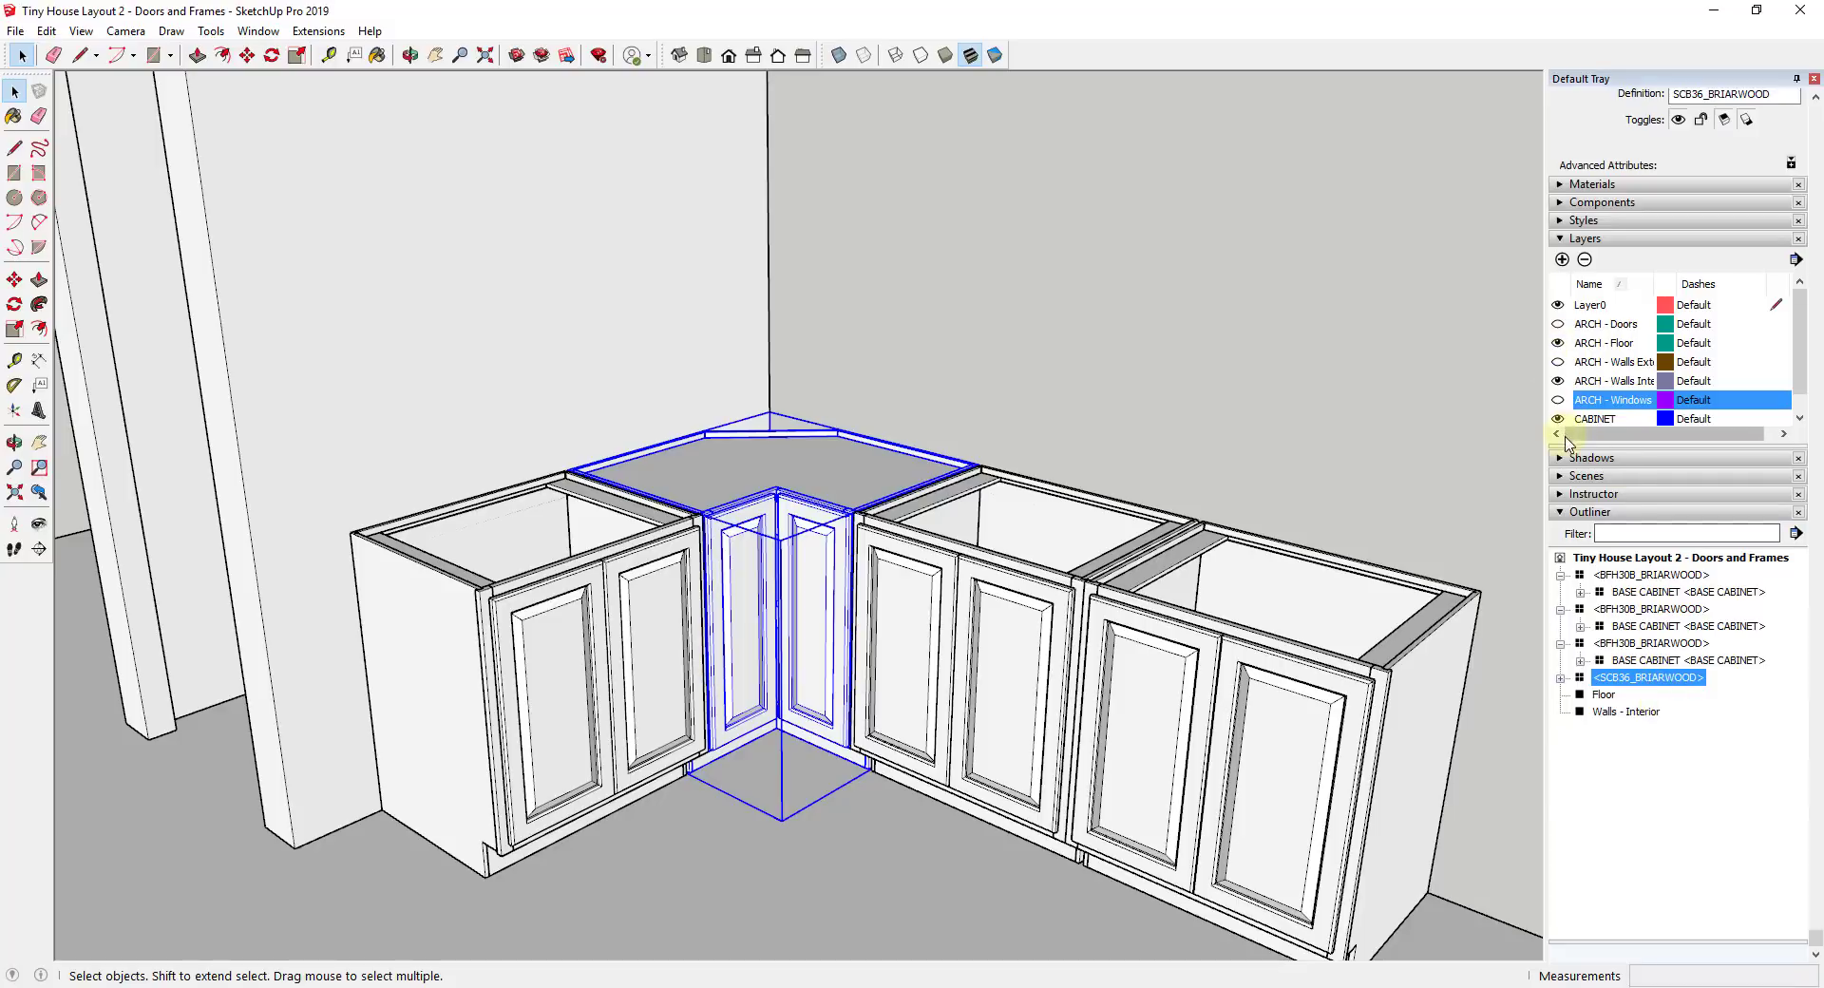
ctrl+click(1650, 643)
ctrl+click(1646, 609)
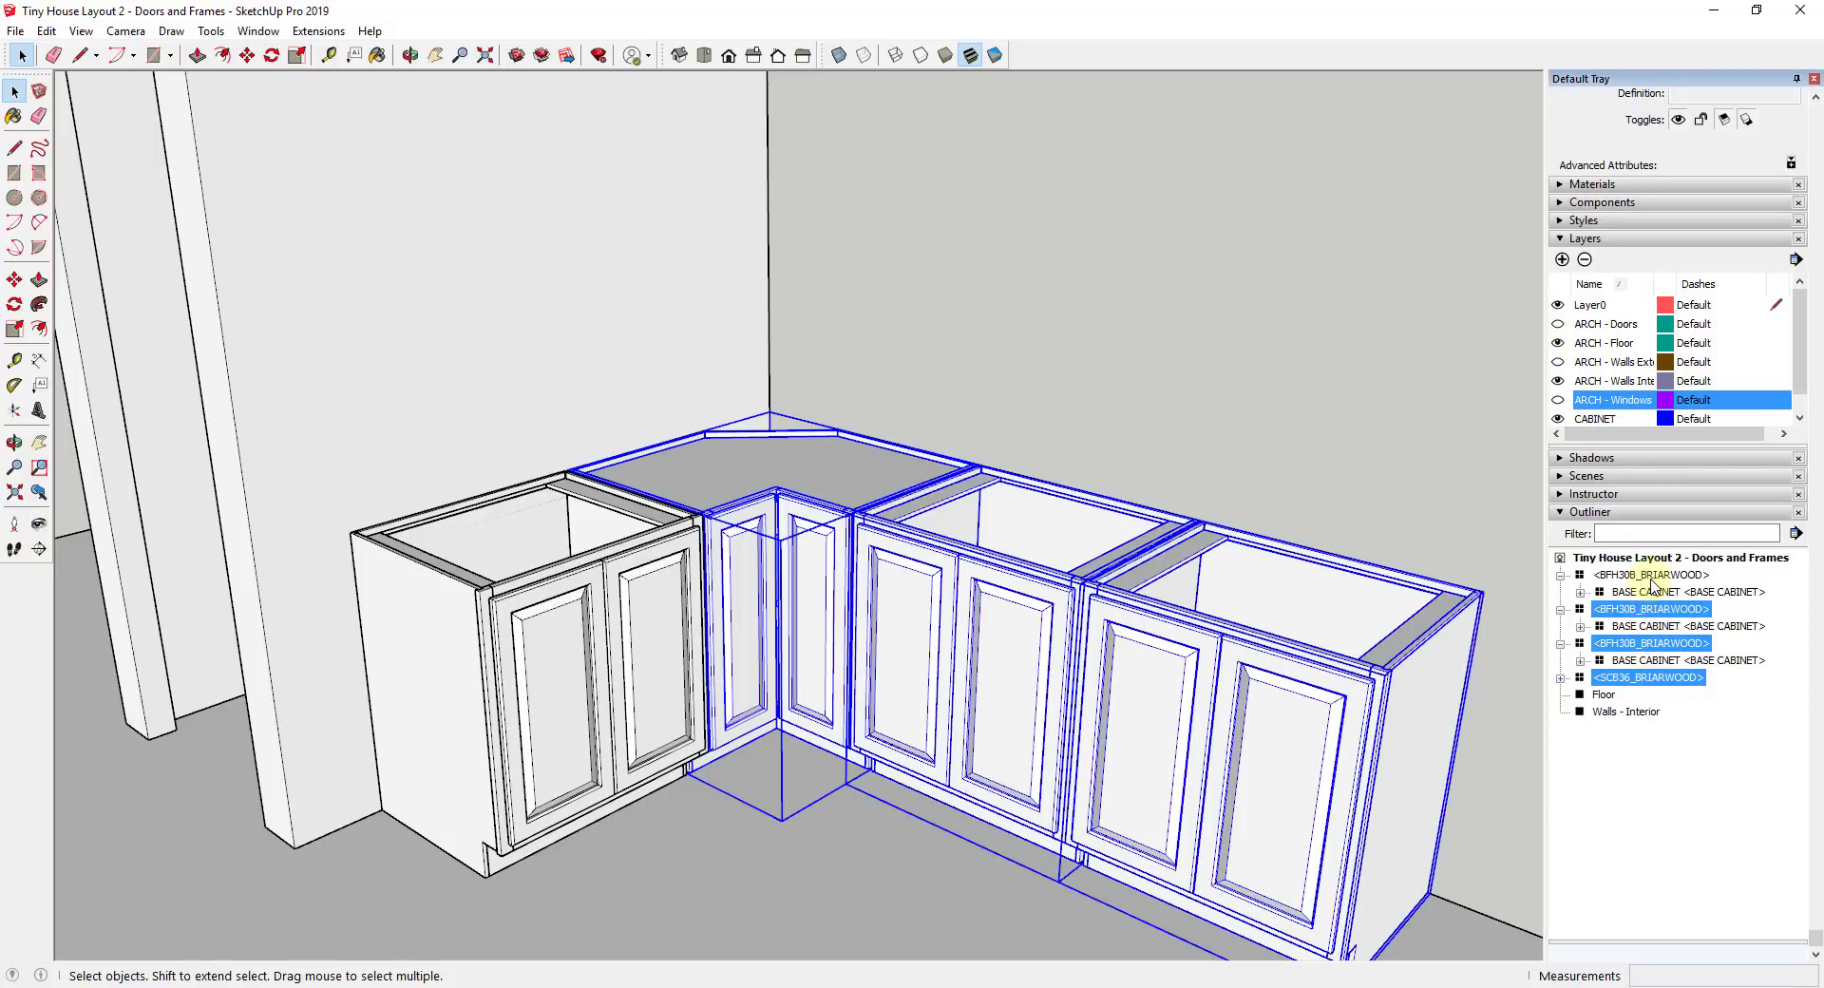
ctrl+click(1654, 576)
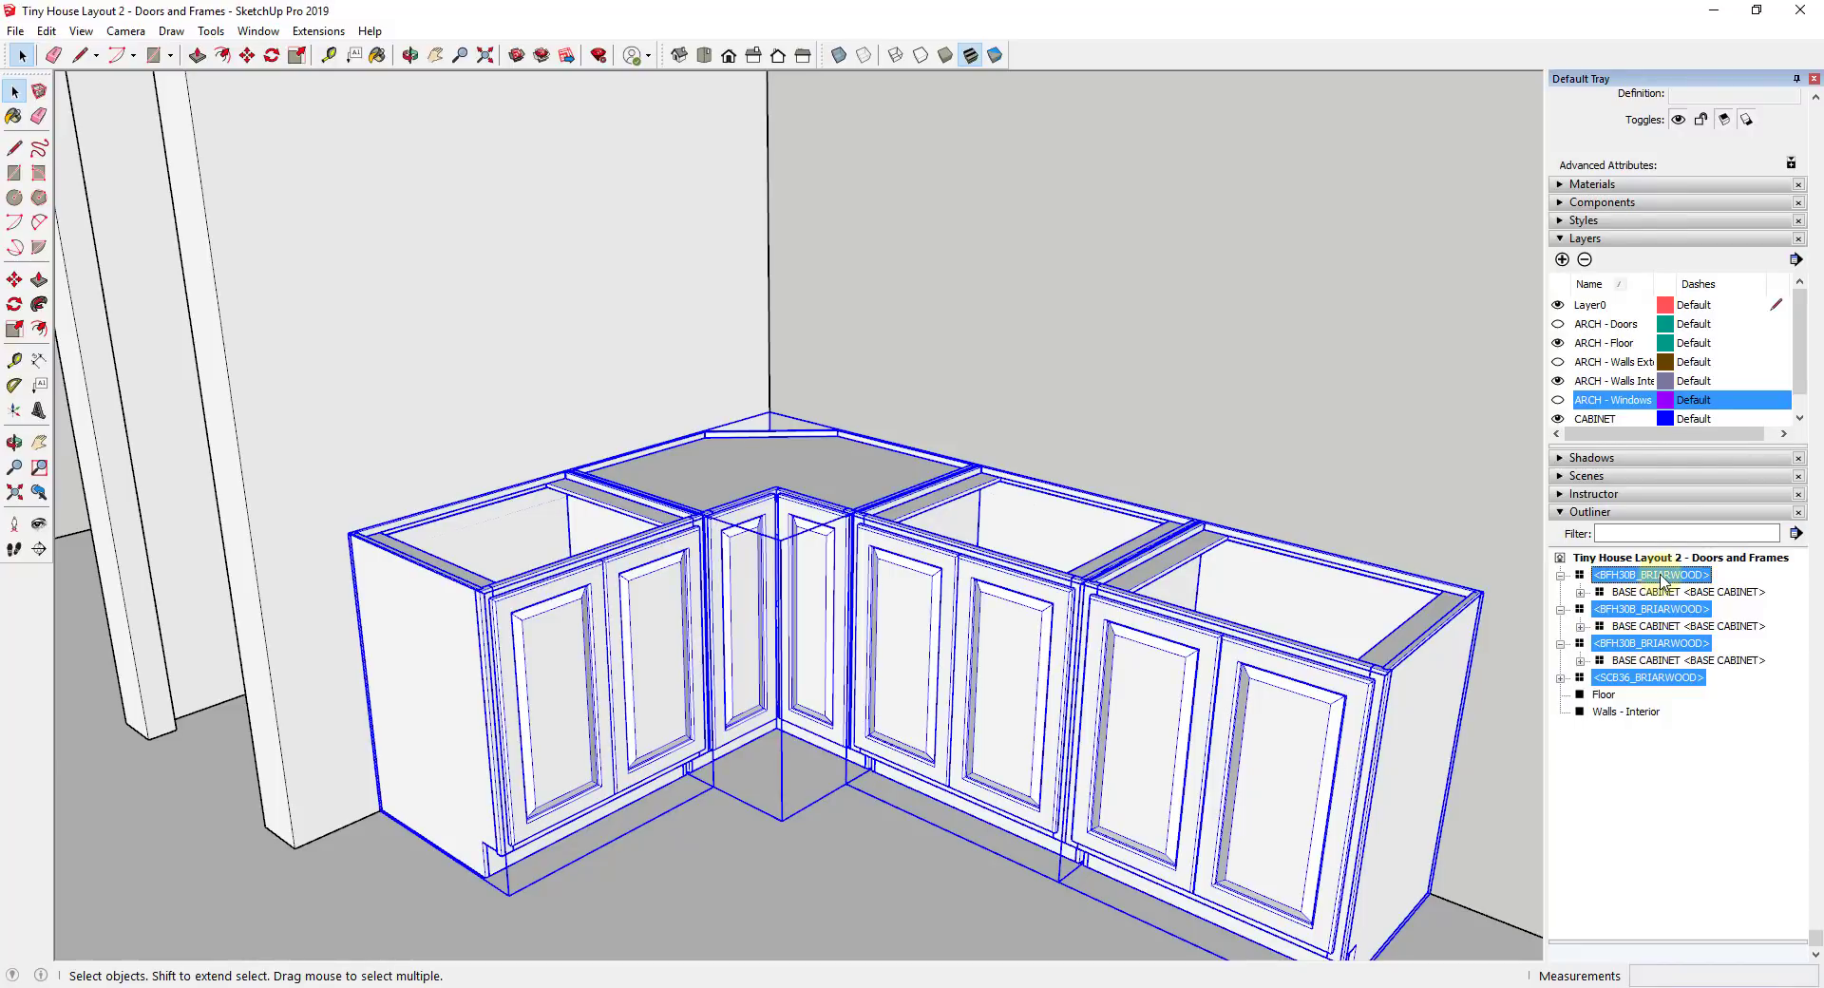
right_click(1661, 581)
click(1615, 334)
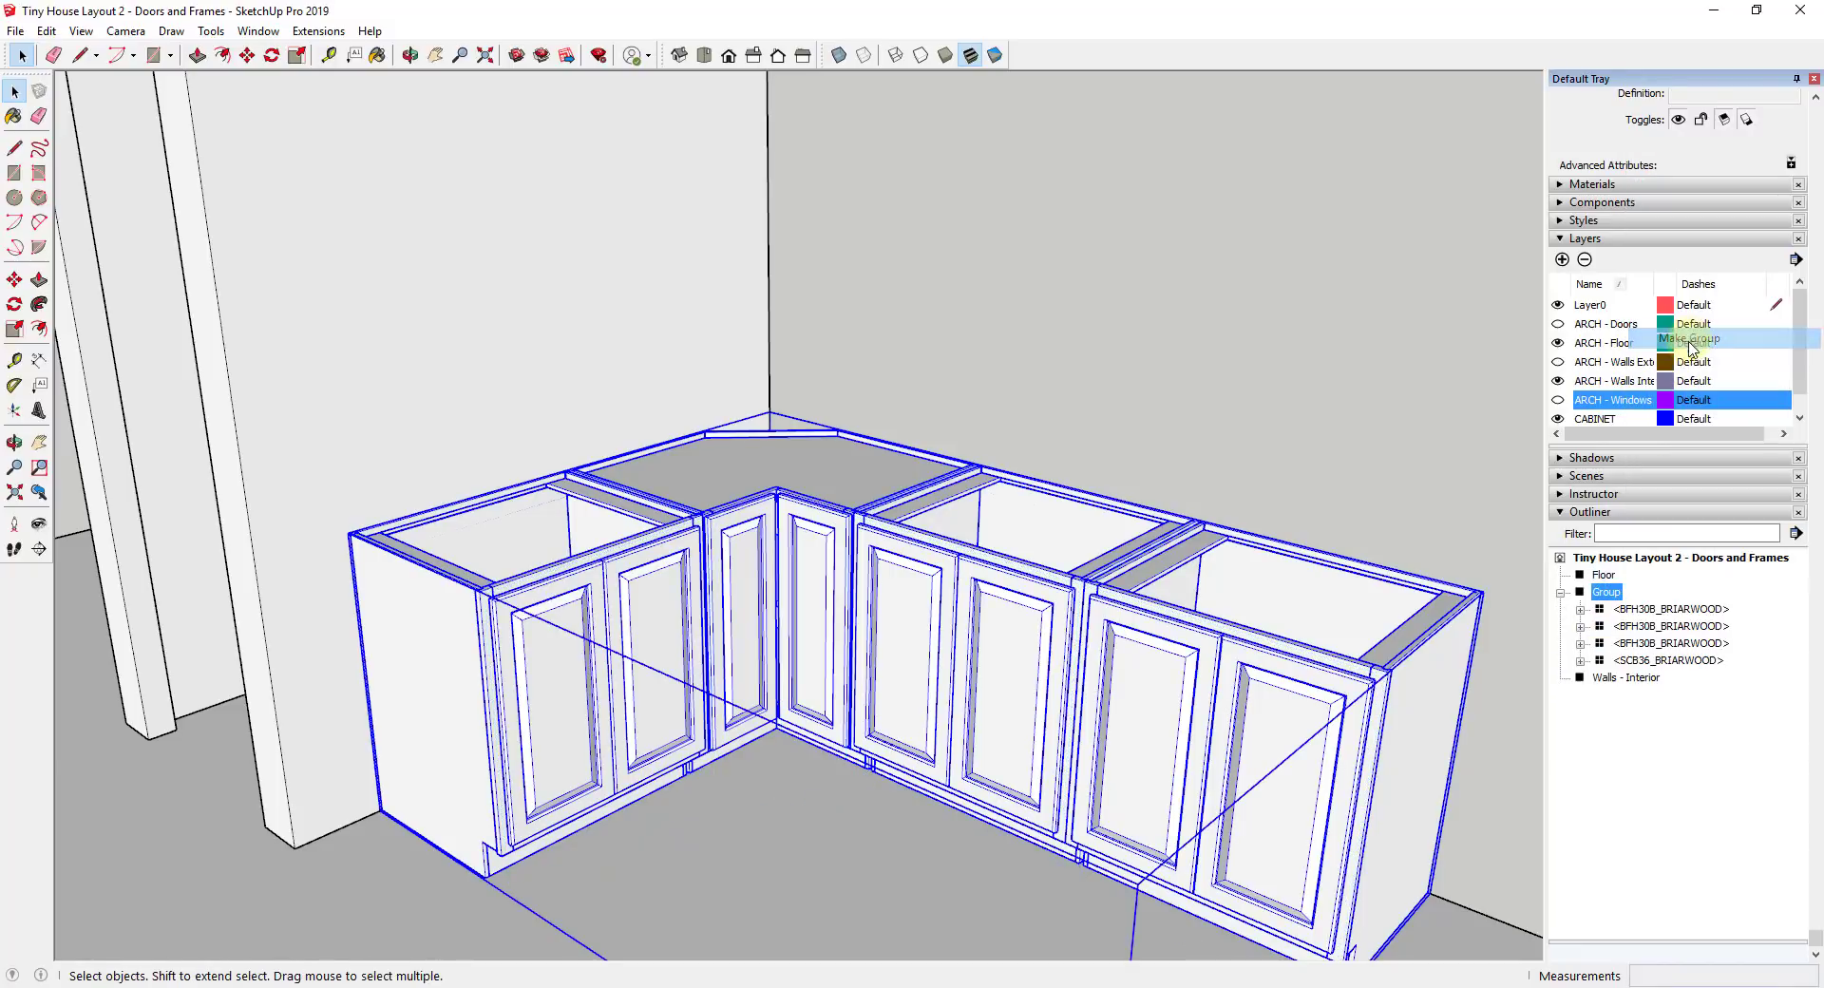
Rename the new cabinet group to Cabinets/Counters
right_click(1607, 595)
click(1647, 587)
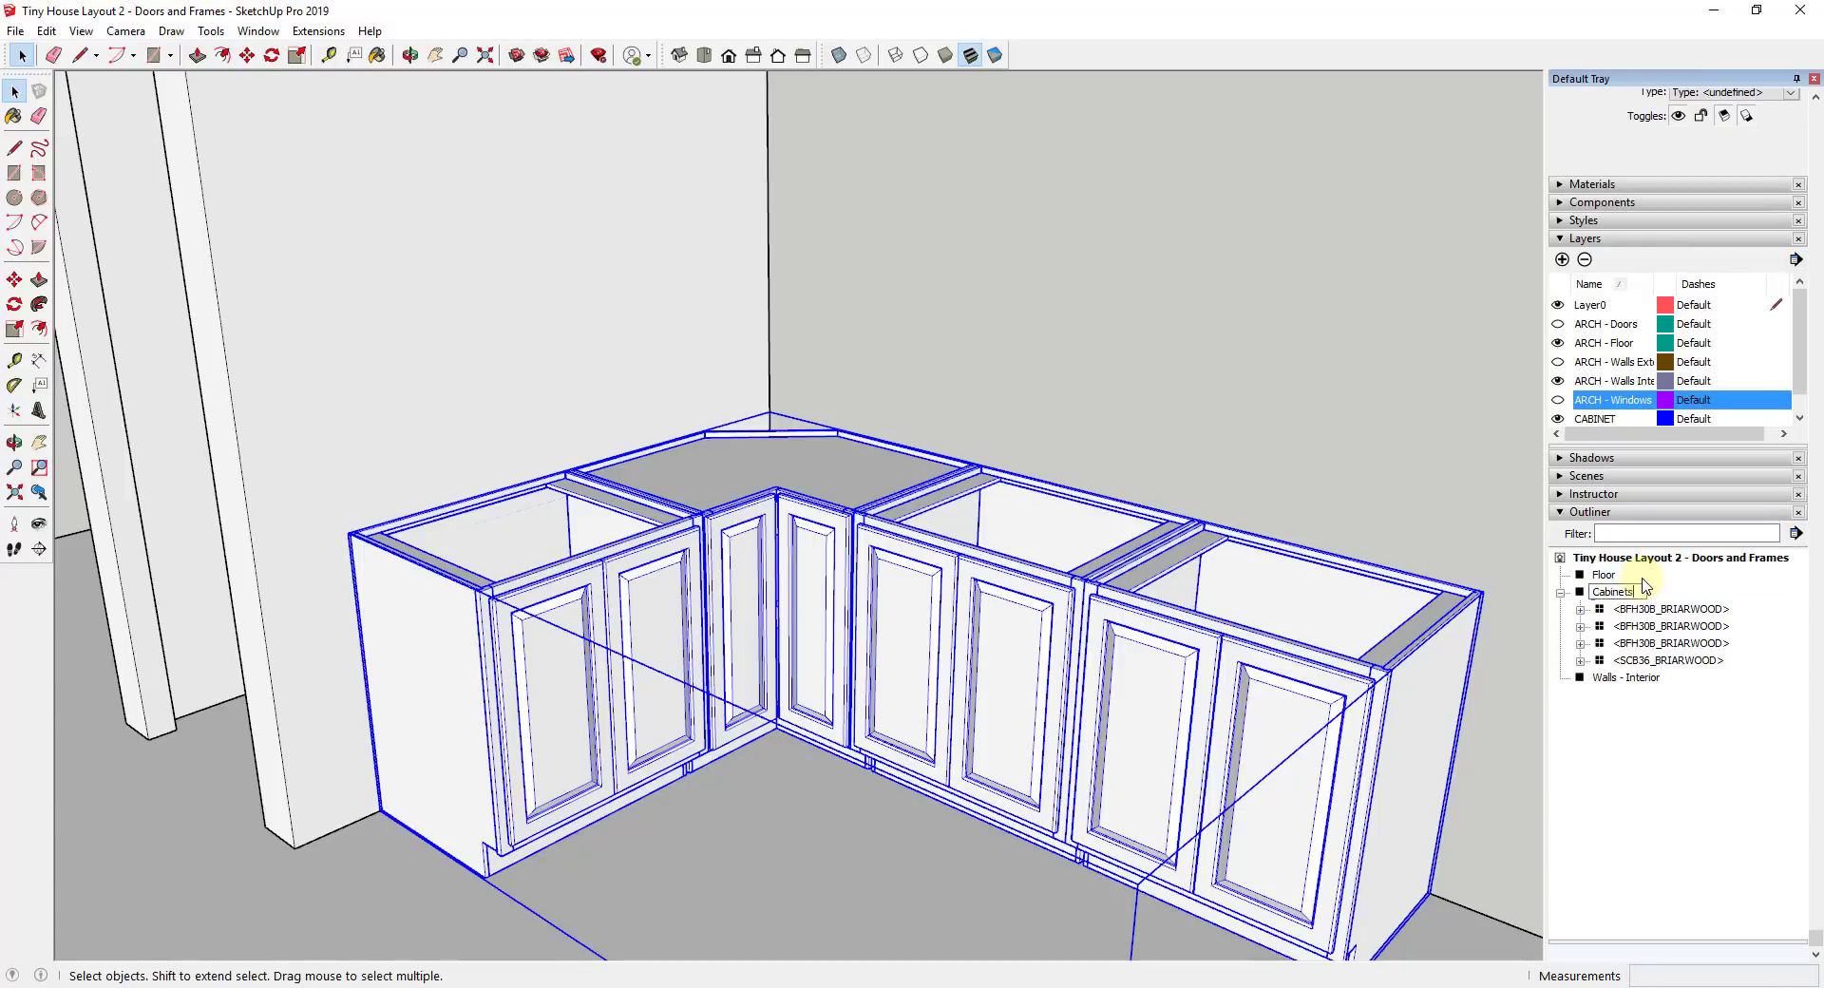
key(Return)
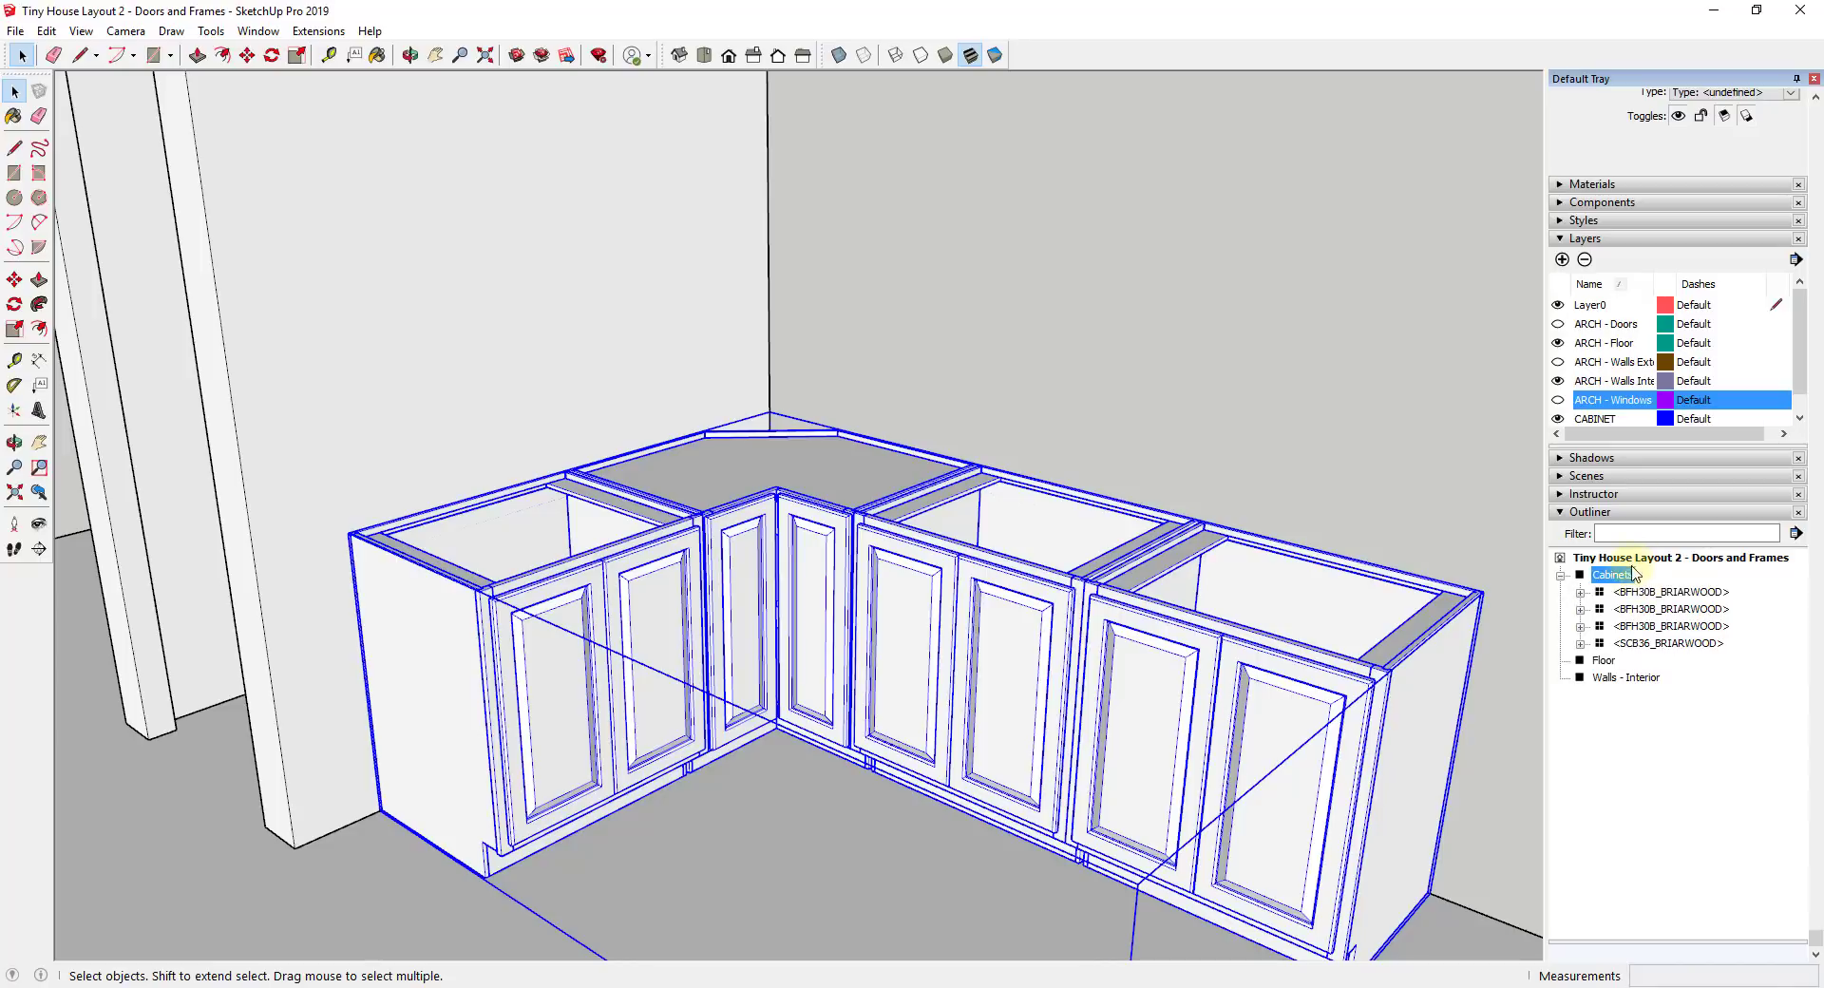
right_click(1612, 577)
click(1630, 559)
text(/Counters)
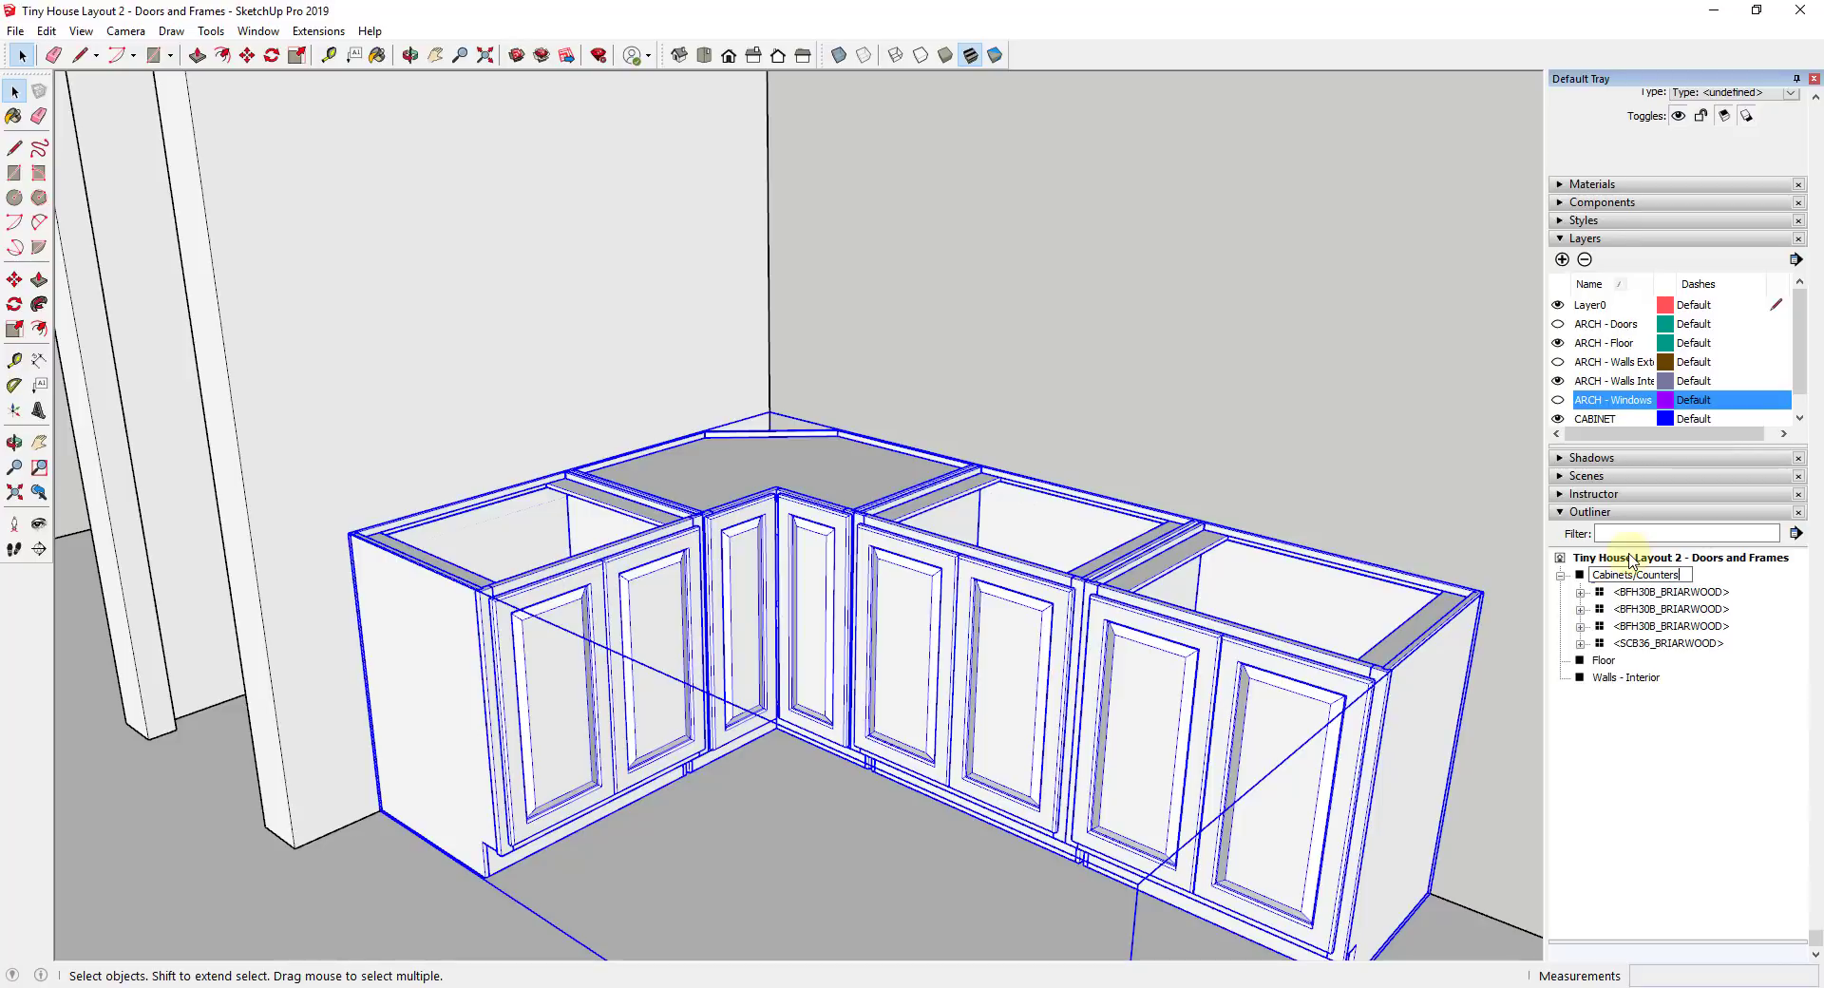
key(Return)
Add a new layer named ARCH - Cabinets
scroll(1022, 559, down, 5)
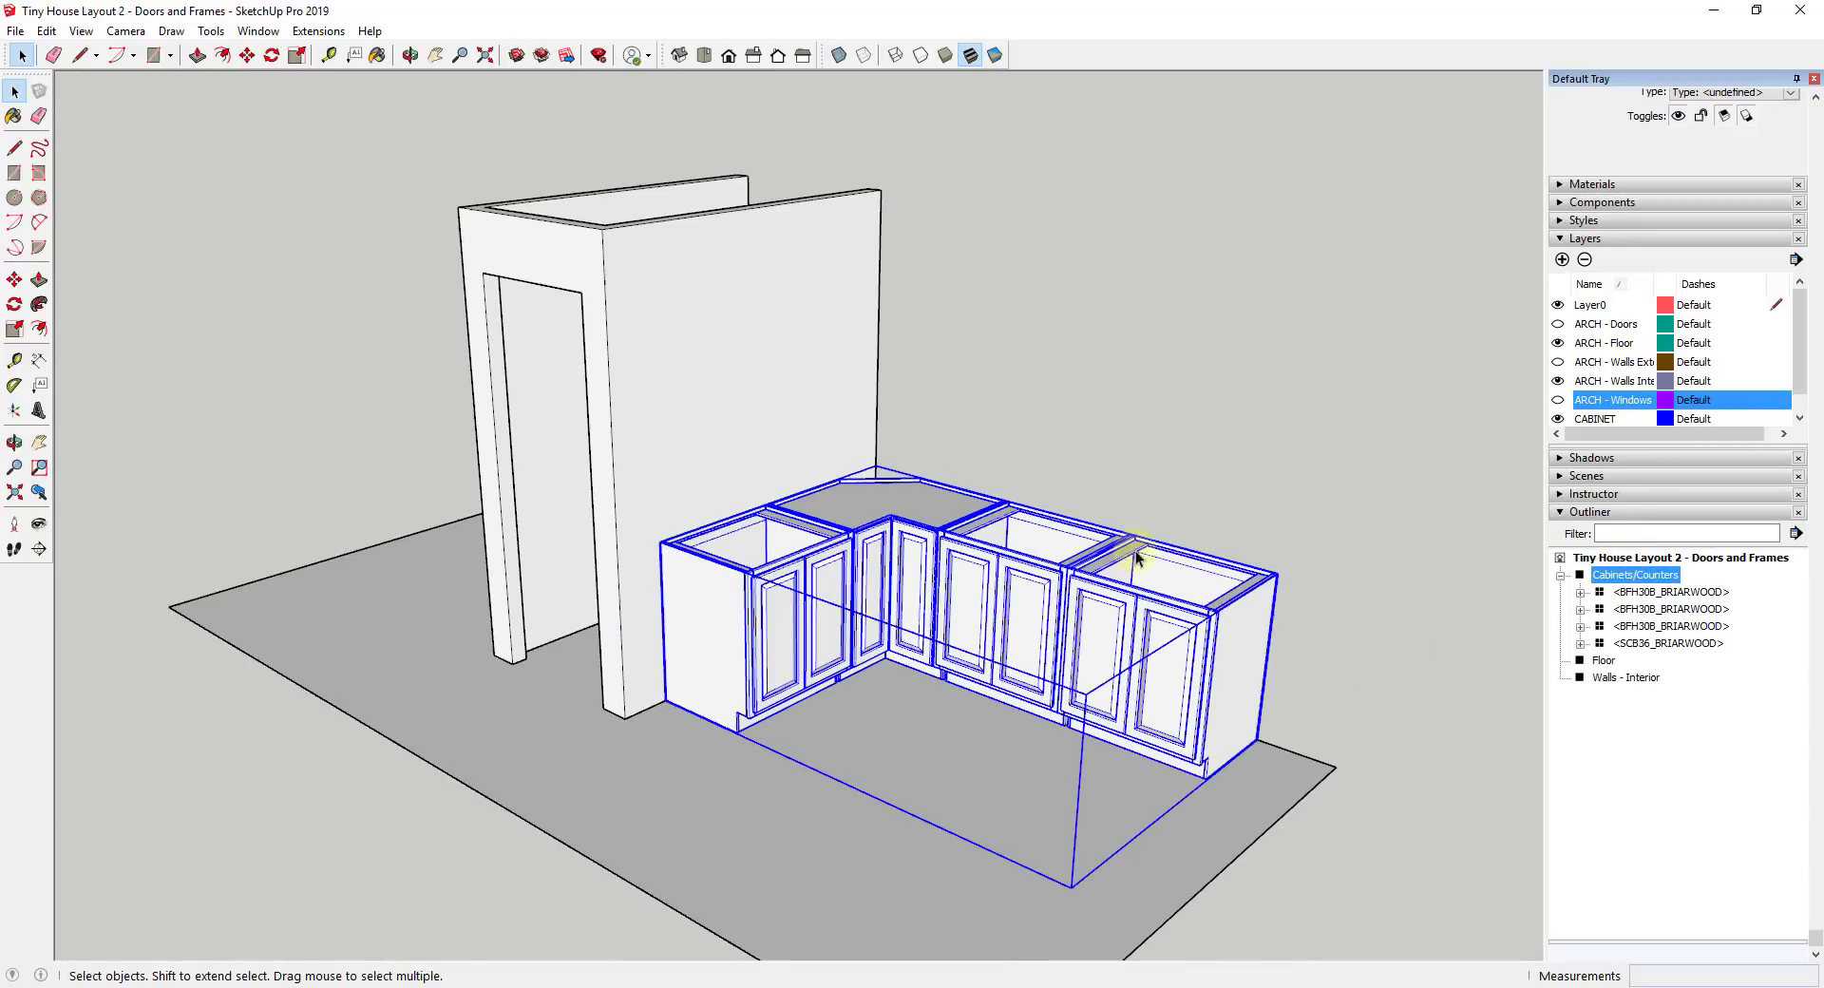
mouse_move(1140, 562)
middle_down()
mouse_move(1165, 574)
mouse_move(1150, 561)
middle_up()
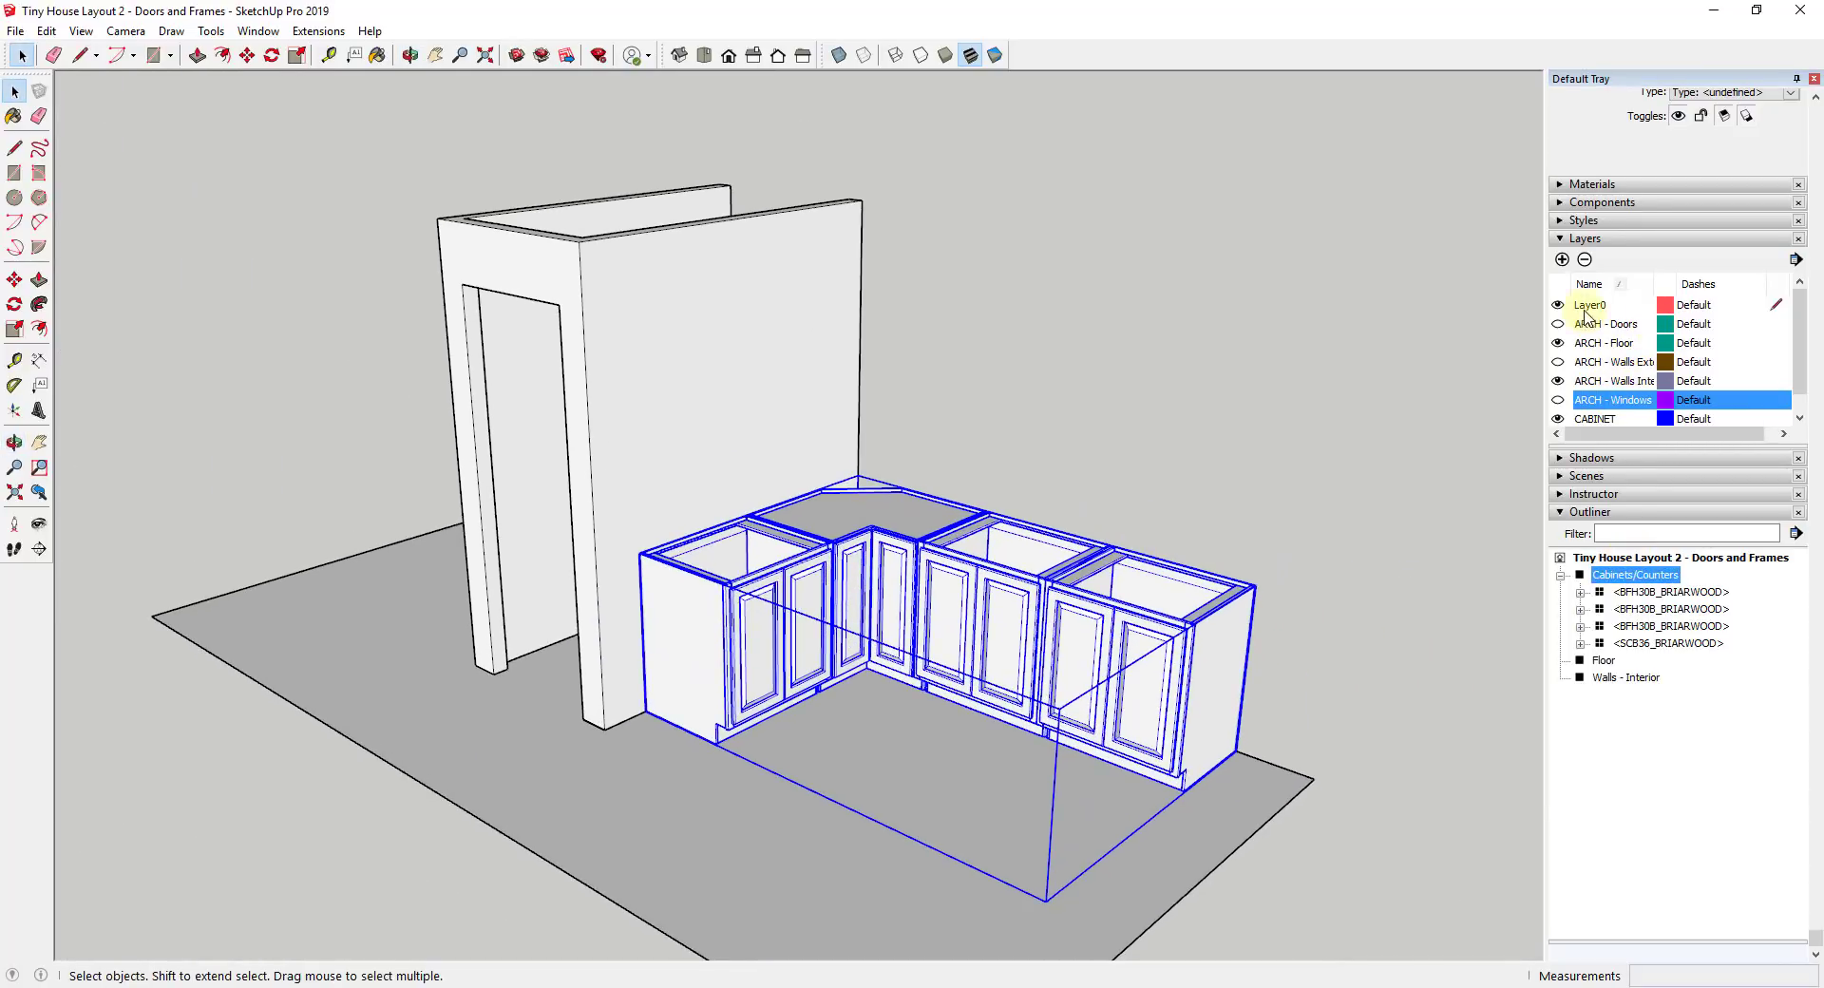
click(1561, 260)
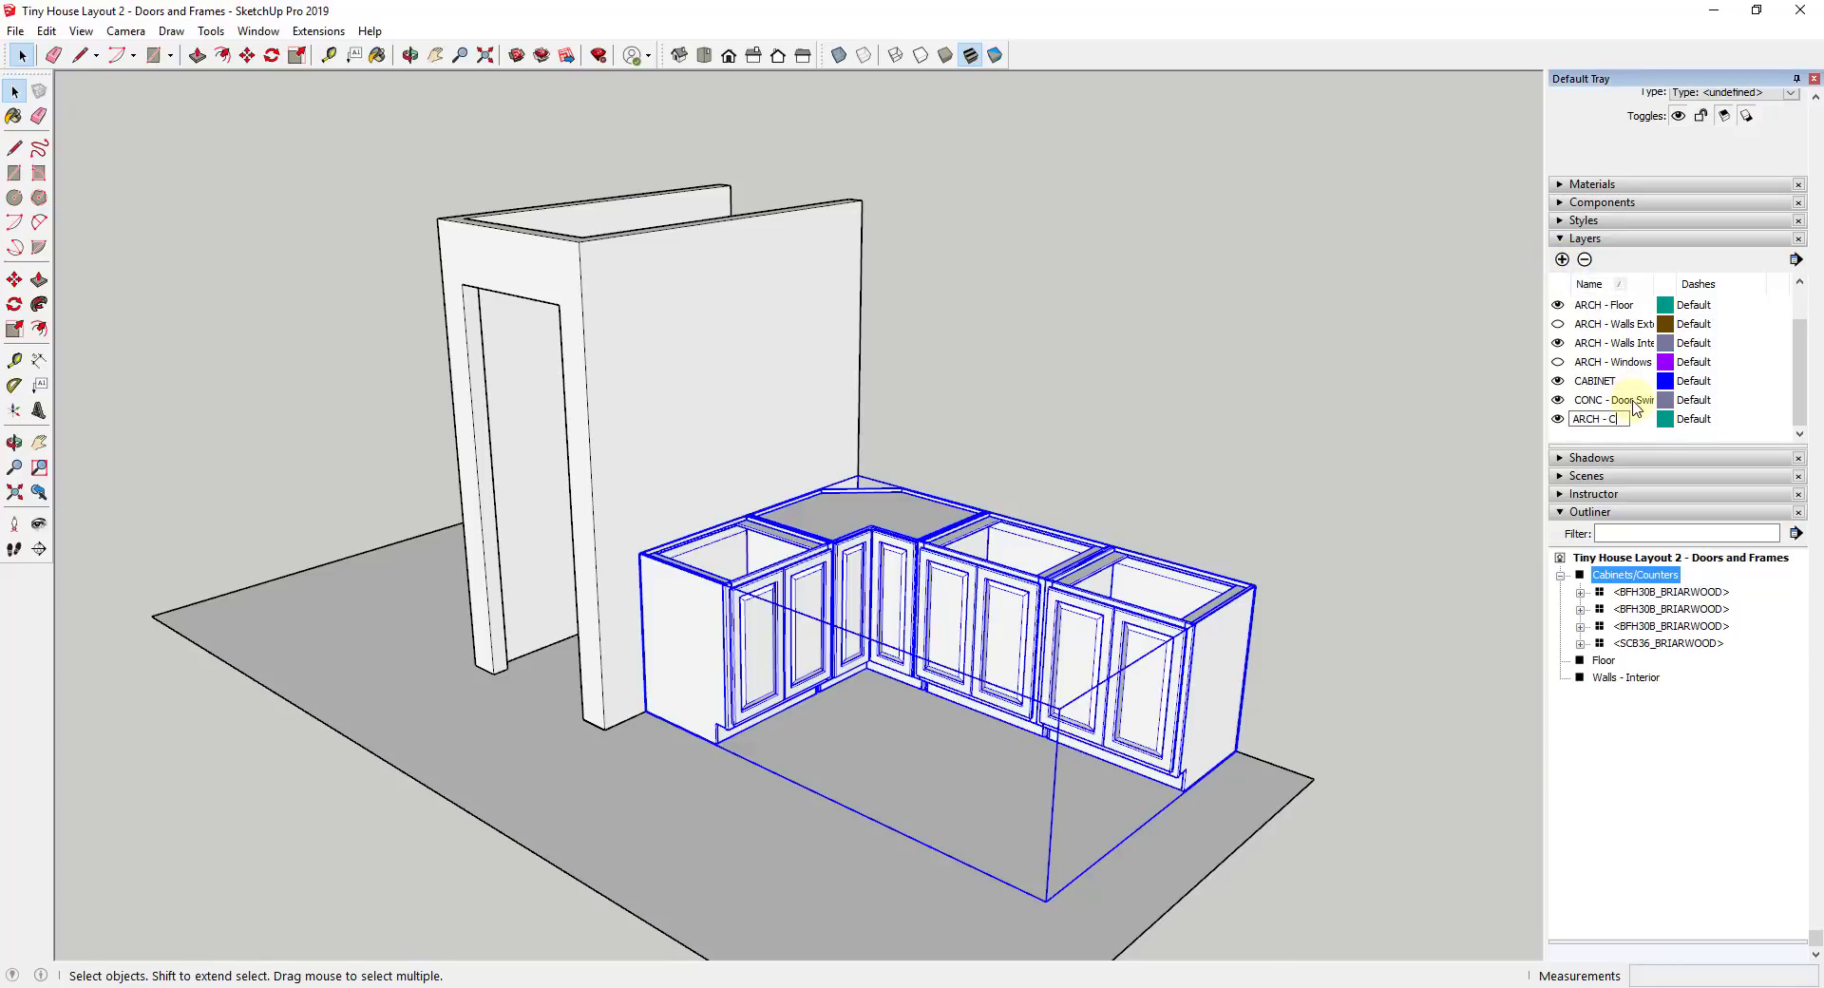
key(Return)
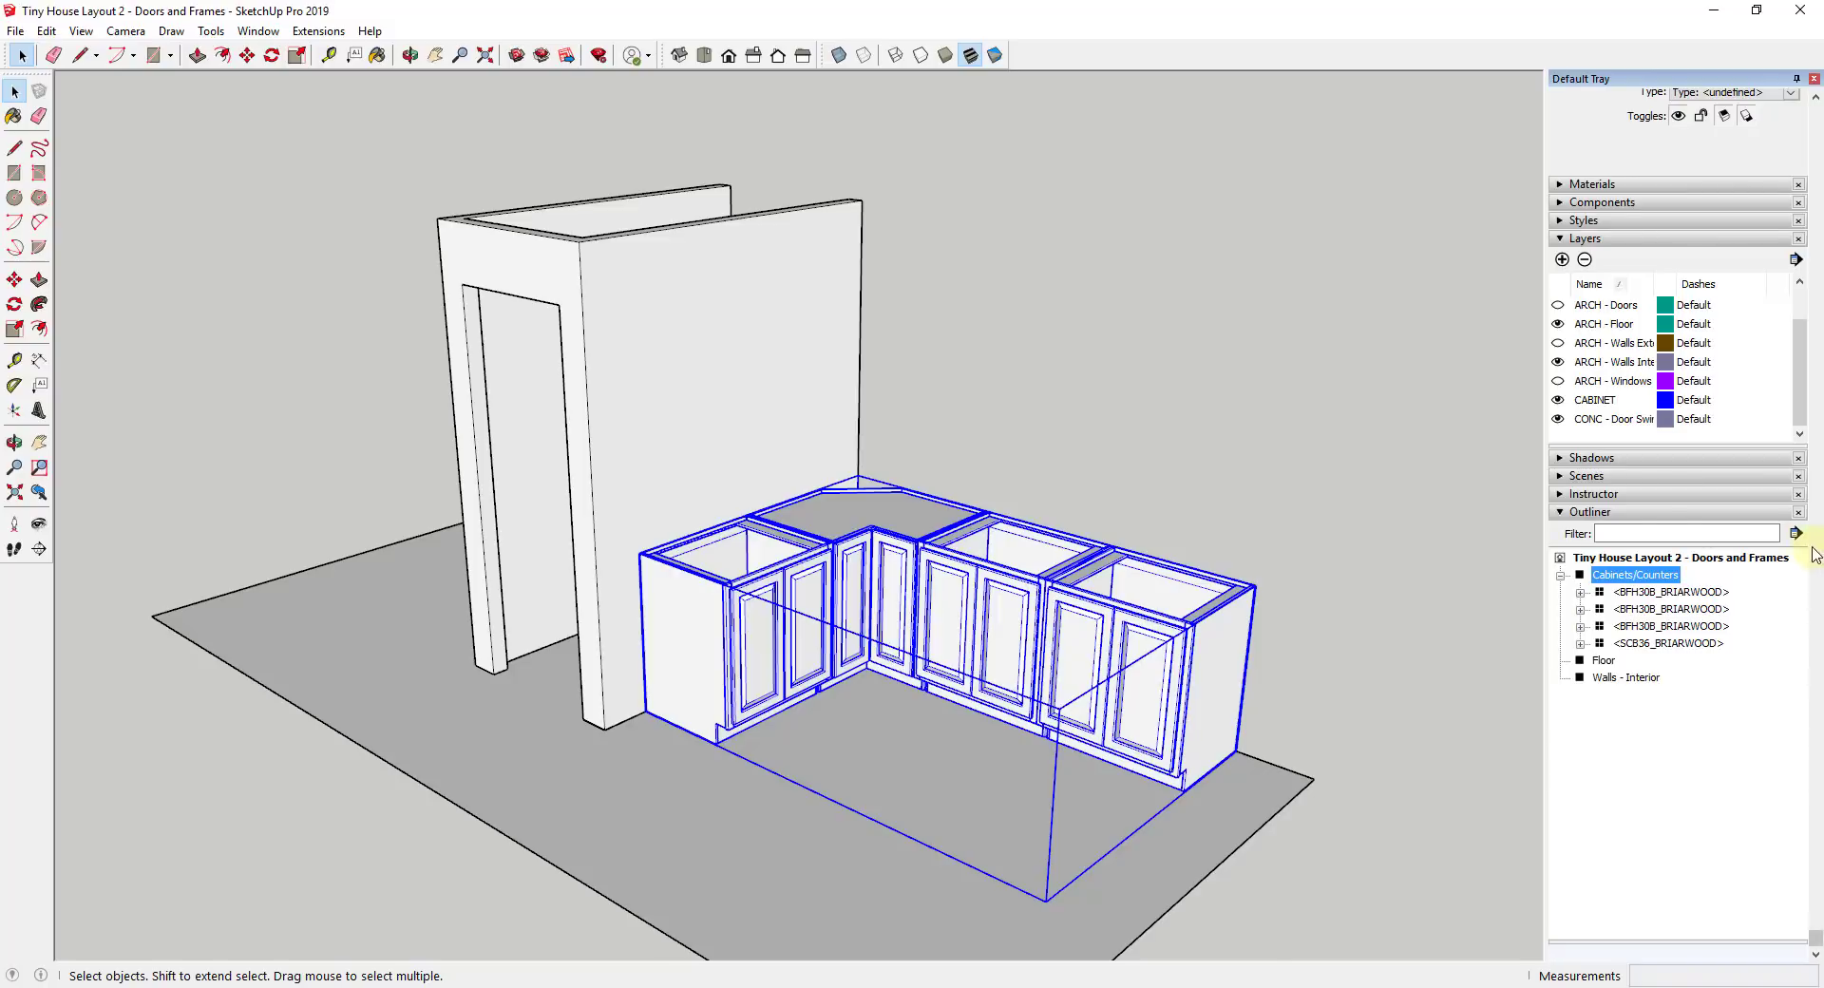
Assign the Cabinets/Counters group to the ARCH - Cabinets layer and test the assignment by hiding and showing that layer
scroll(1816, 555, up, 2)
click(1702, 148)
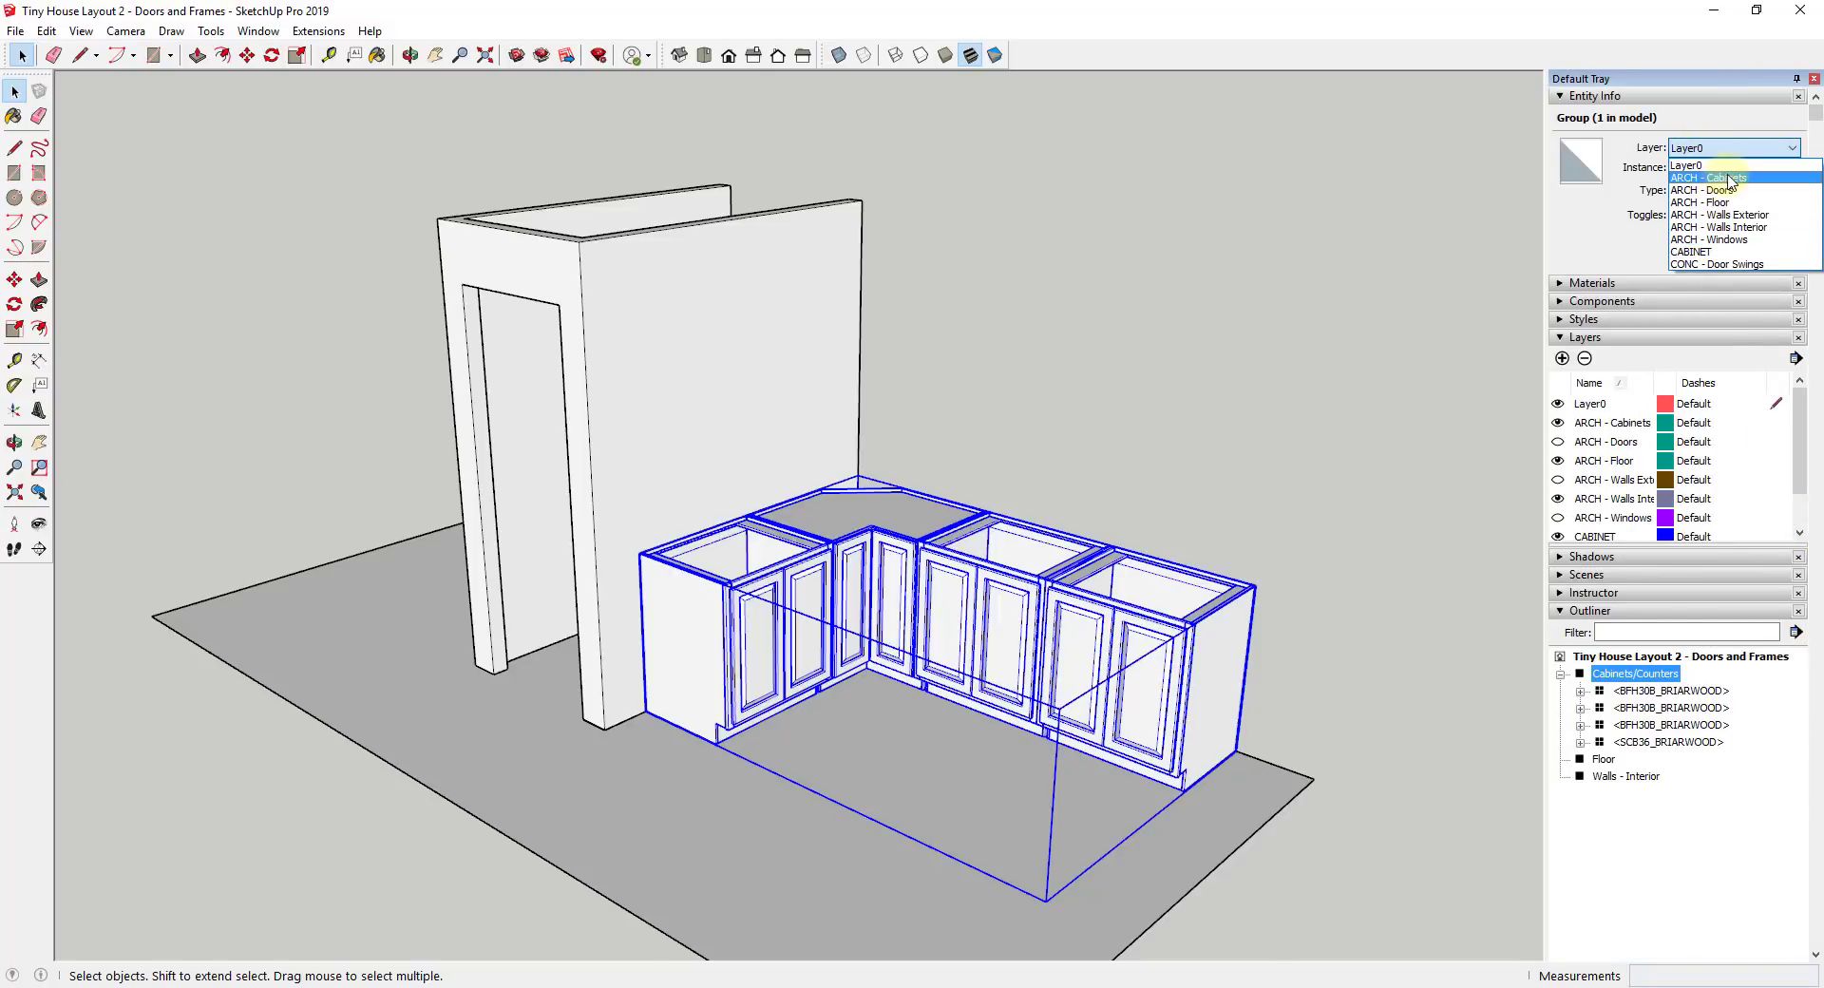
click(1709, 177)
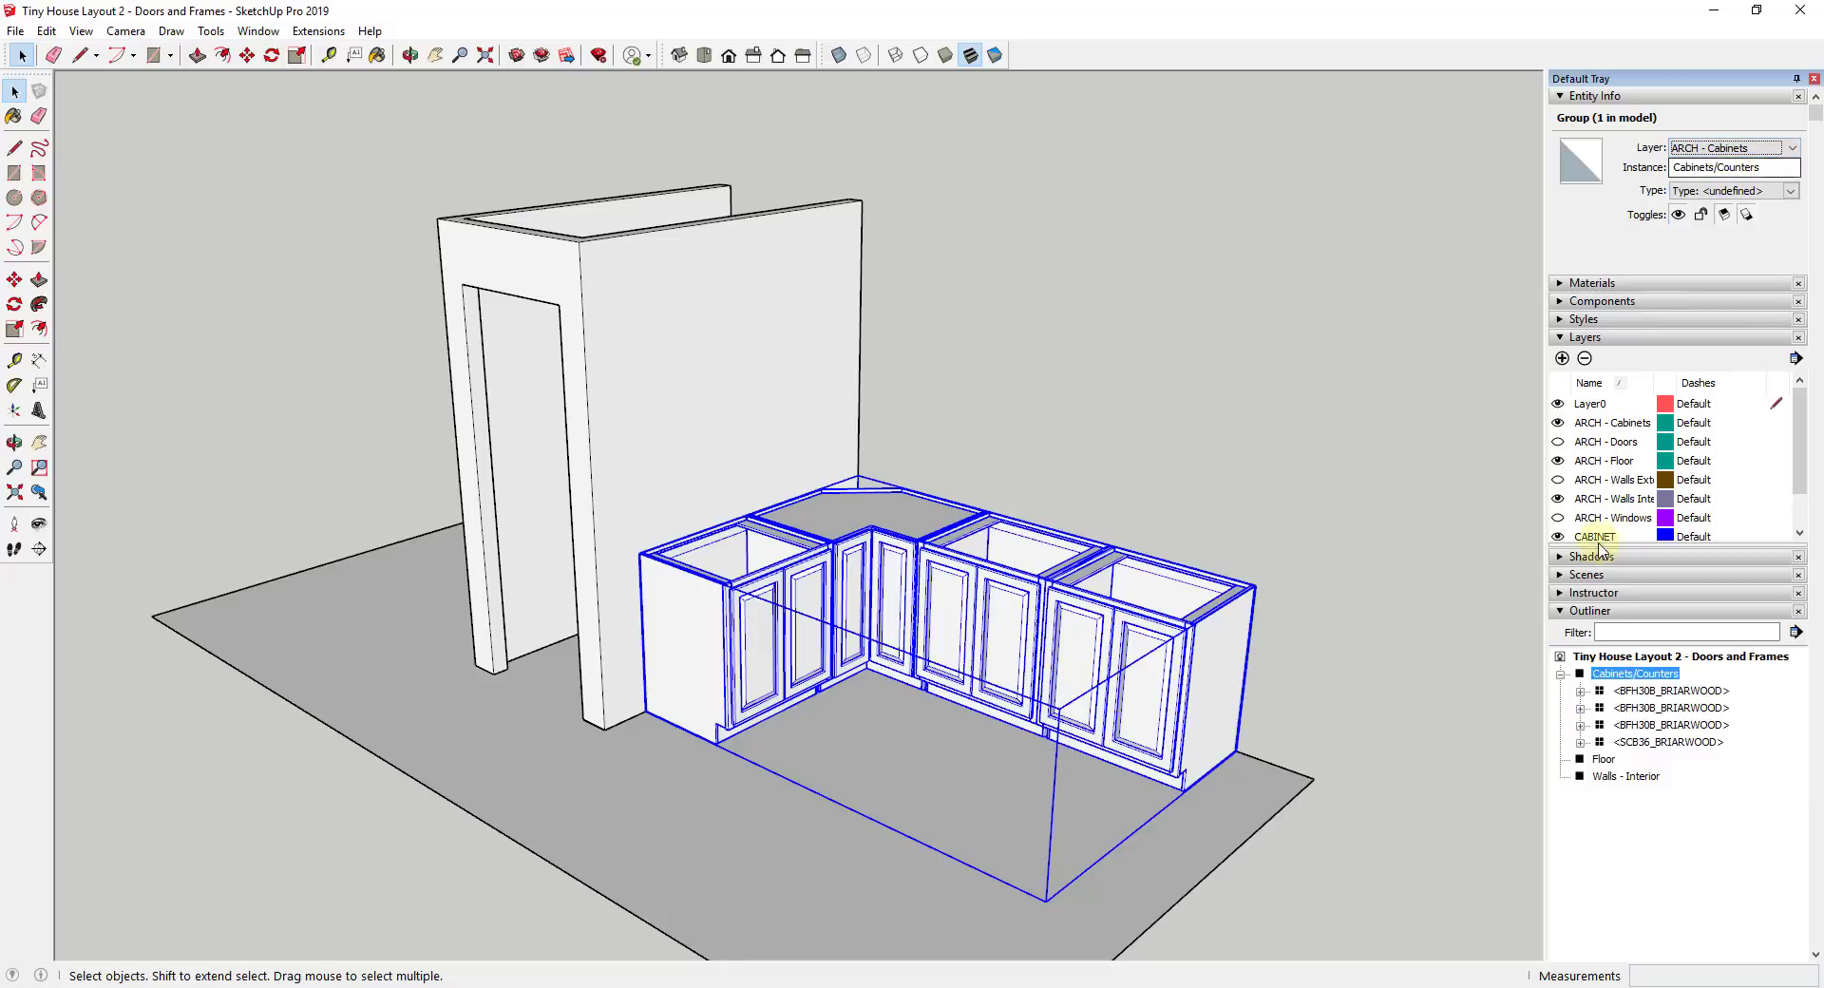
click(1559, 423)
click(1559, 423)
Check what the imported CABINET layer controls by toggling its visibility, and delete the layer, moving its contents to the default layer
scroll(1635, 434, down, 1)
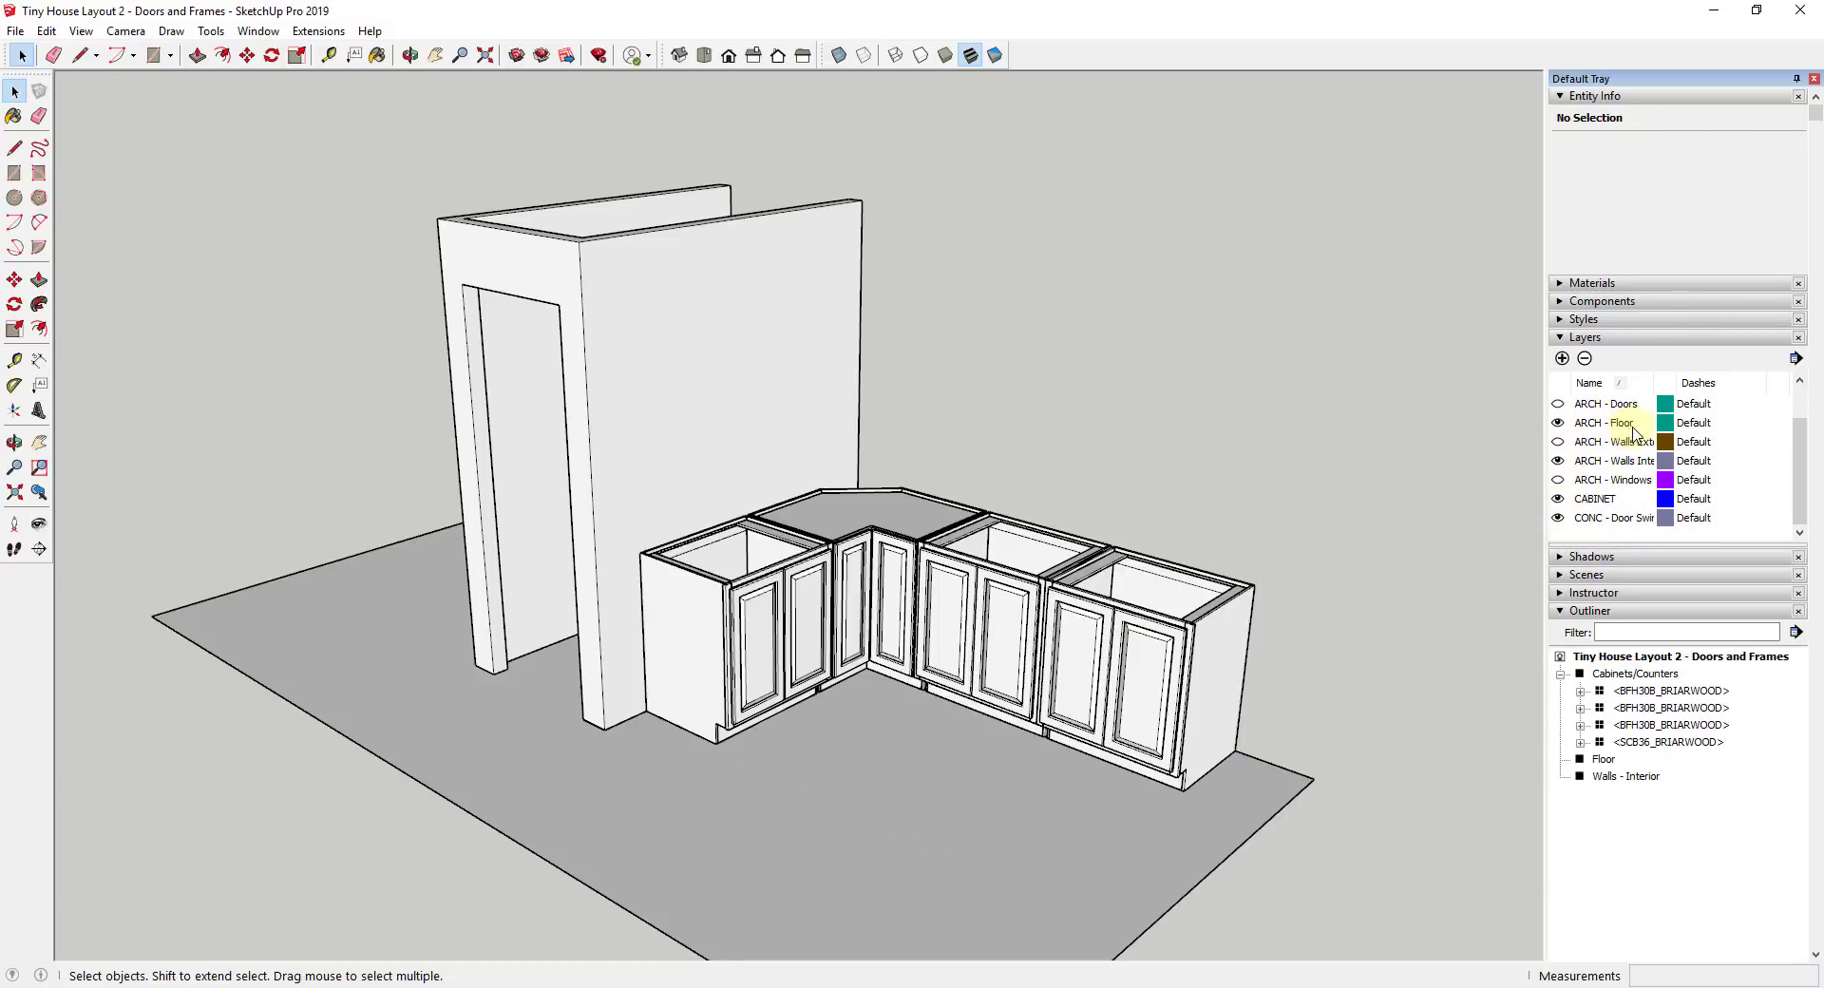
click(1595, 501)
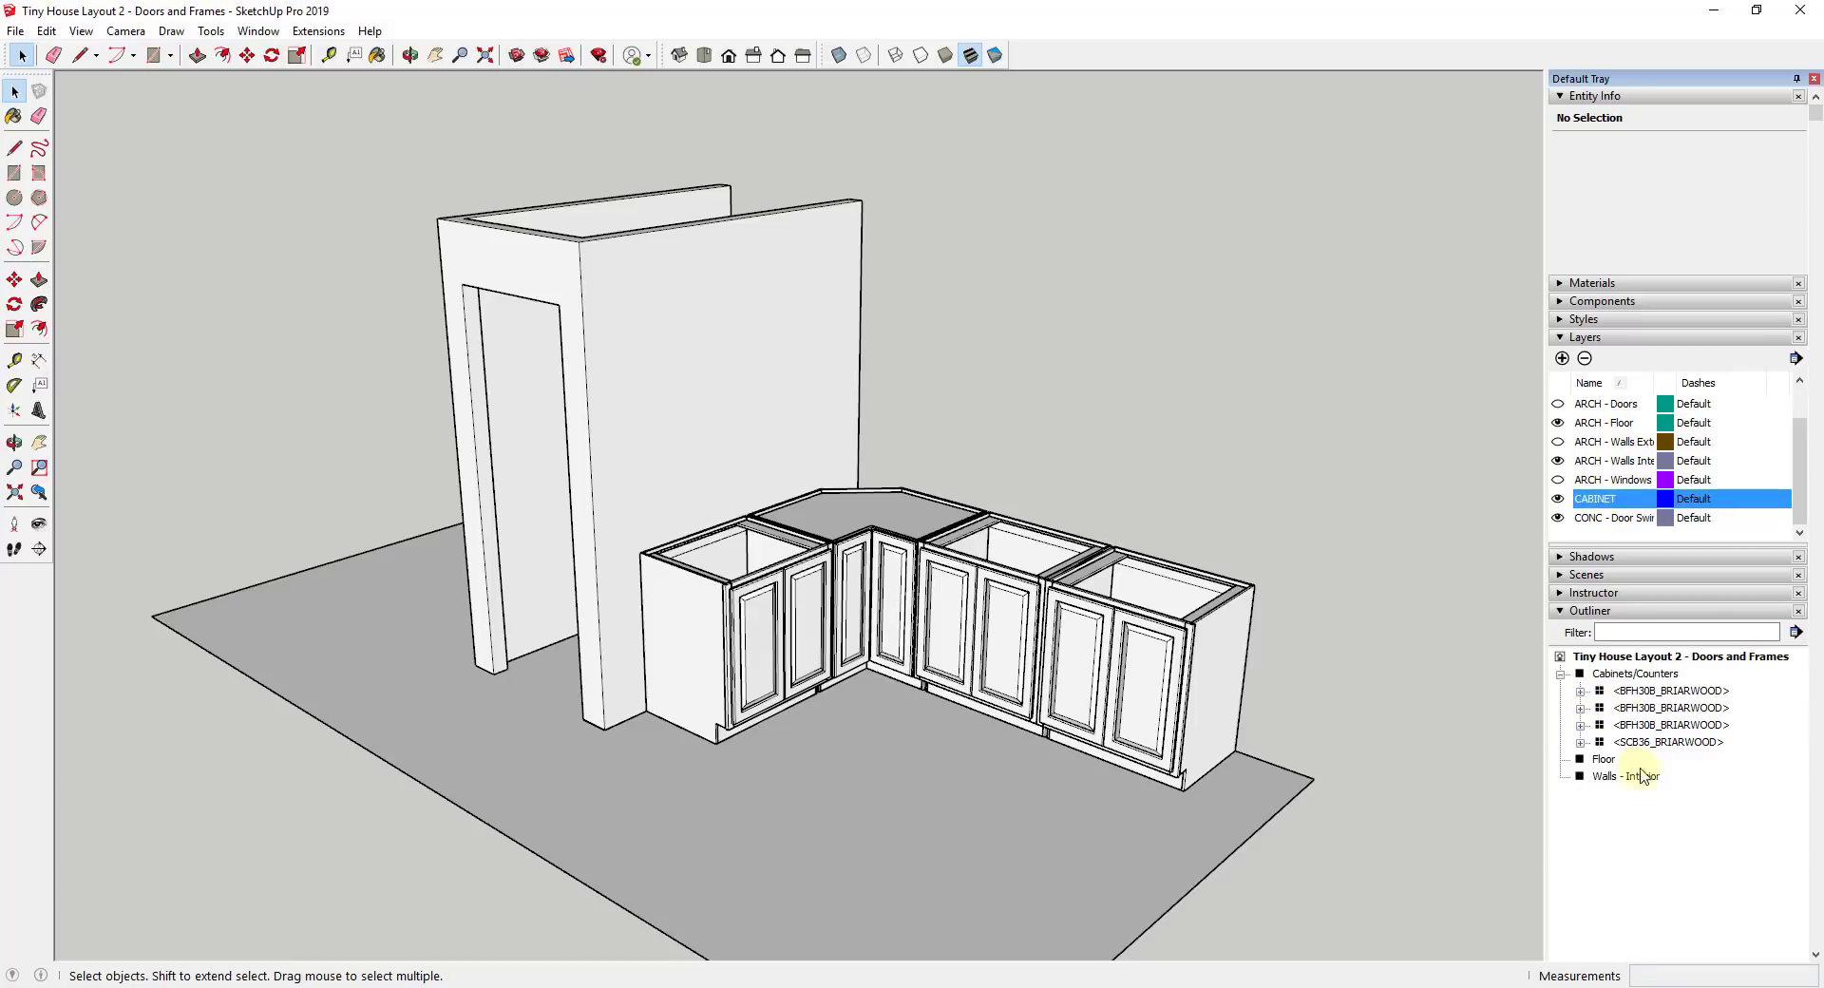
click(1558, 498)
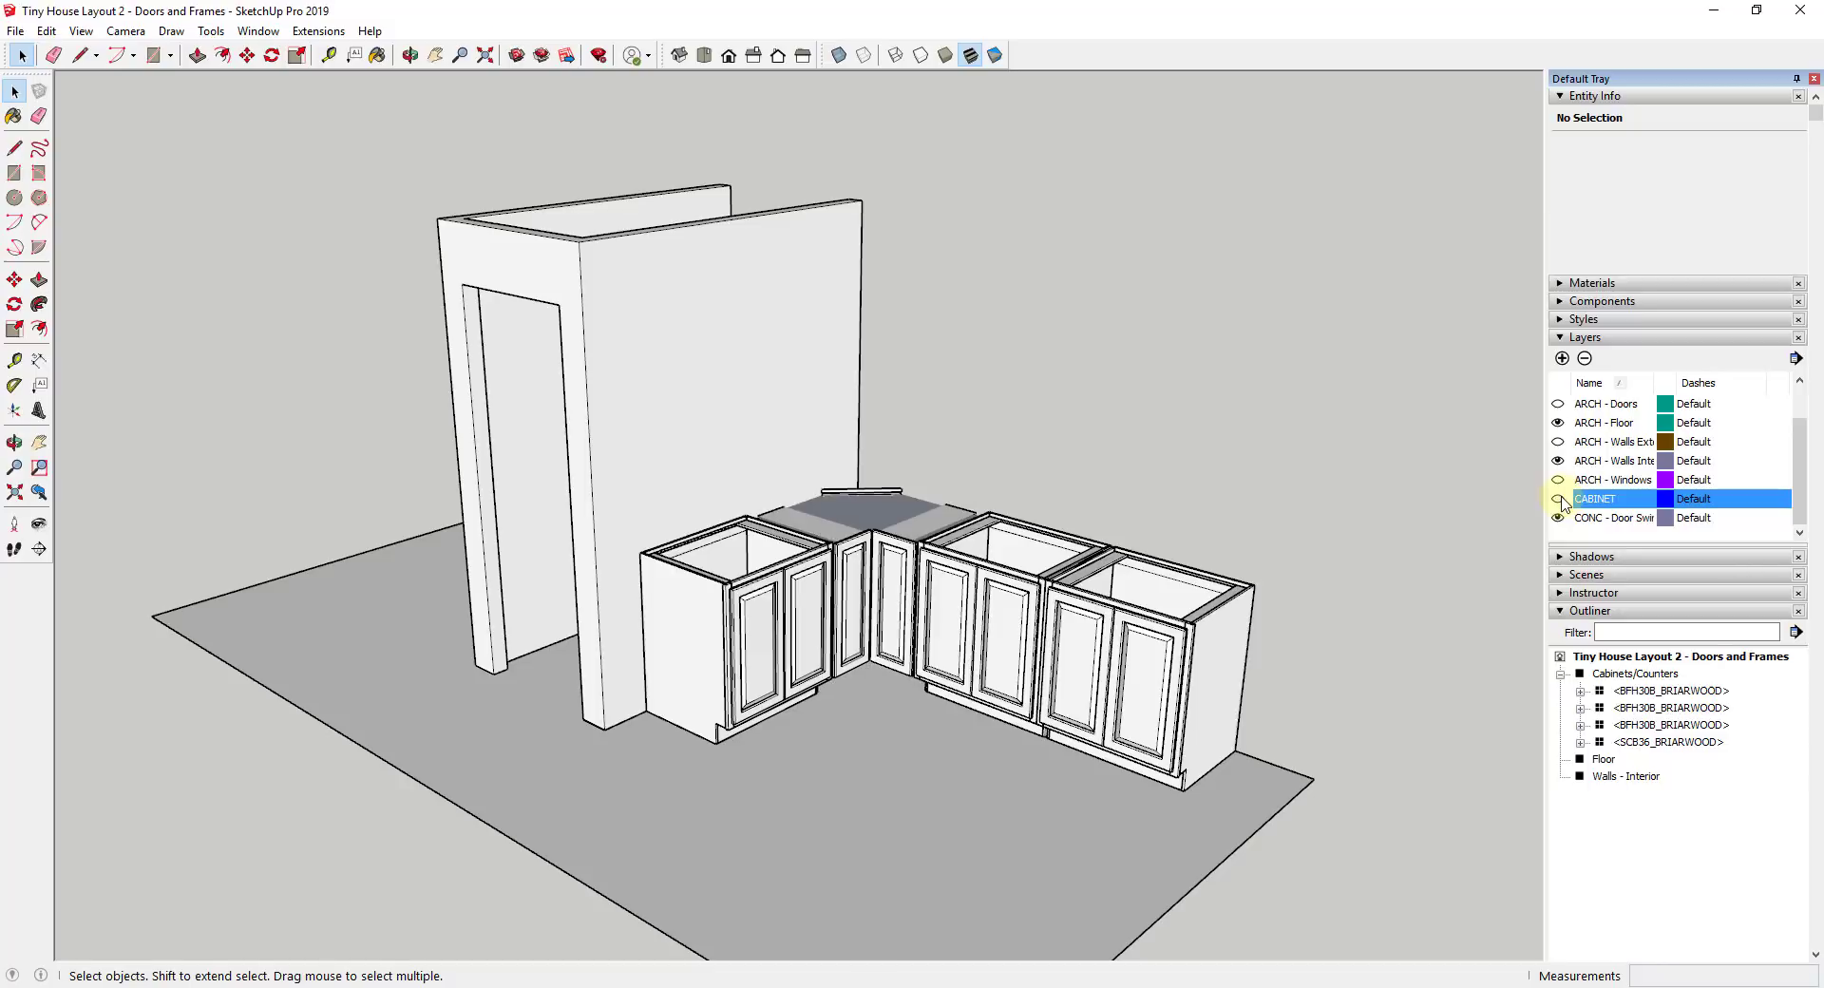
click(1557, 499)
click(1558, 499)
click(1559, 499)
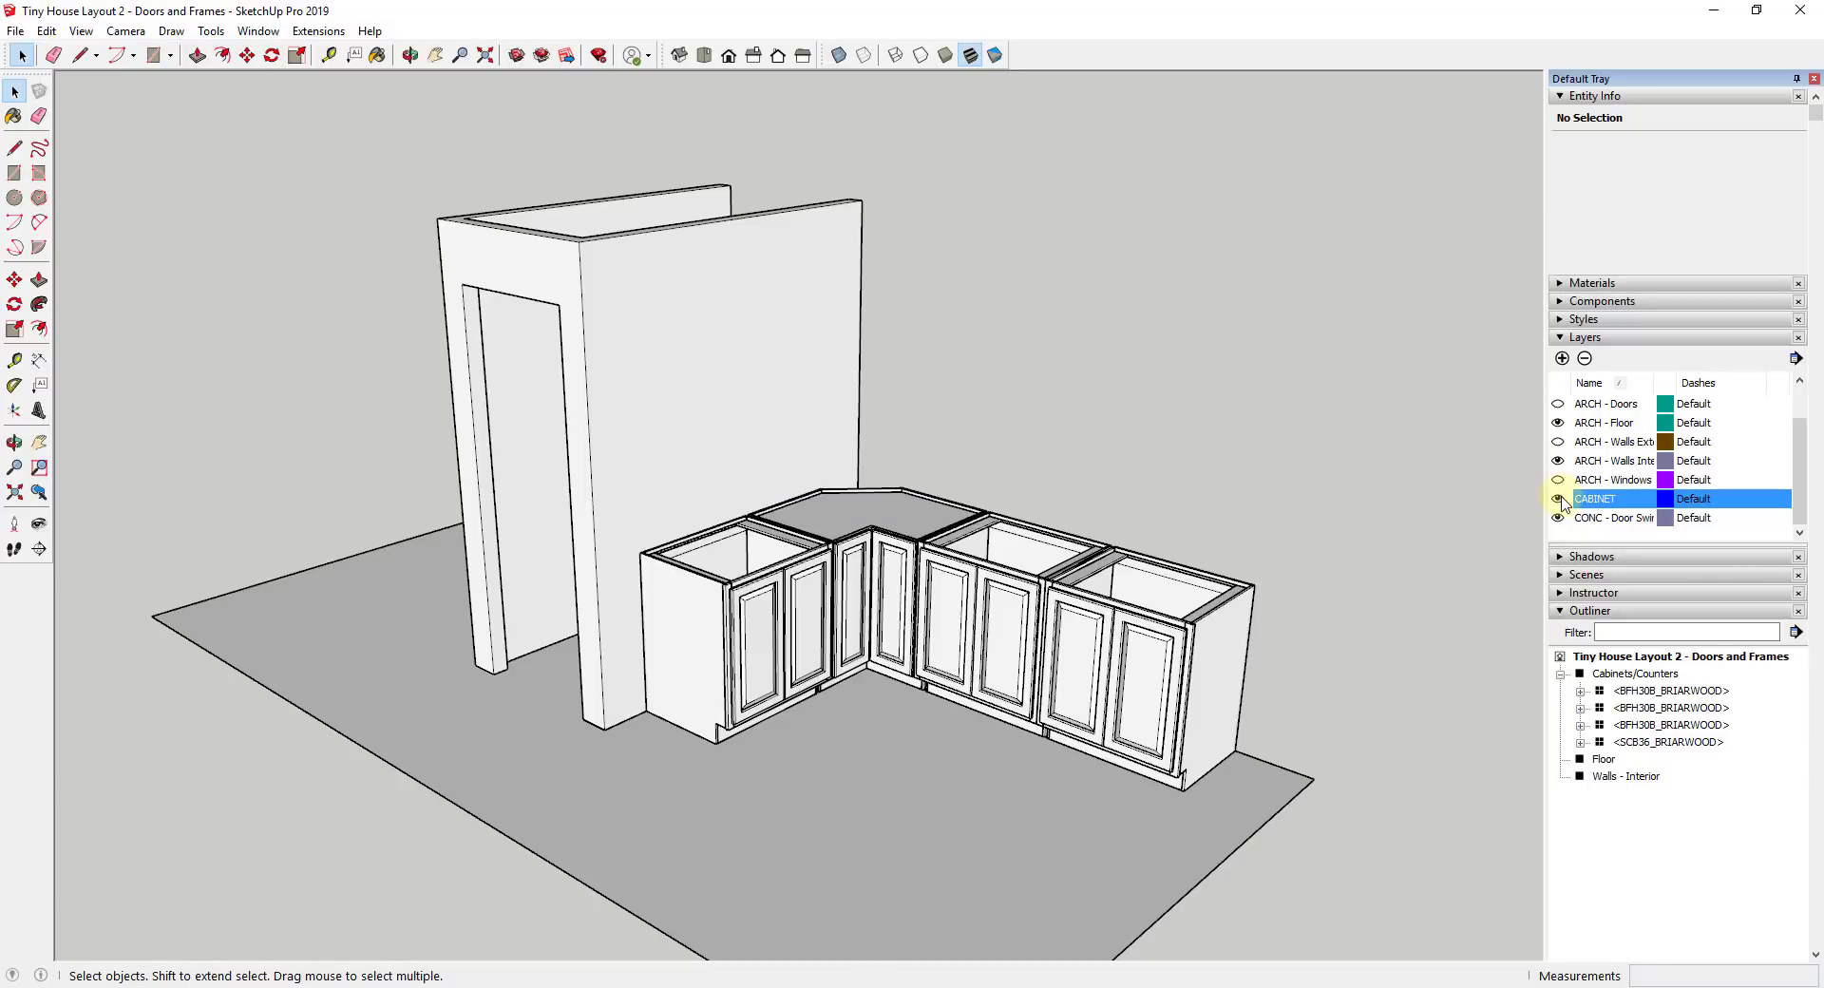
click(1559, 498)
click(1559, 499)
click(1584, 358)
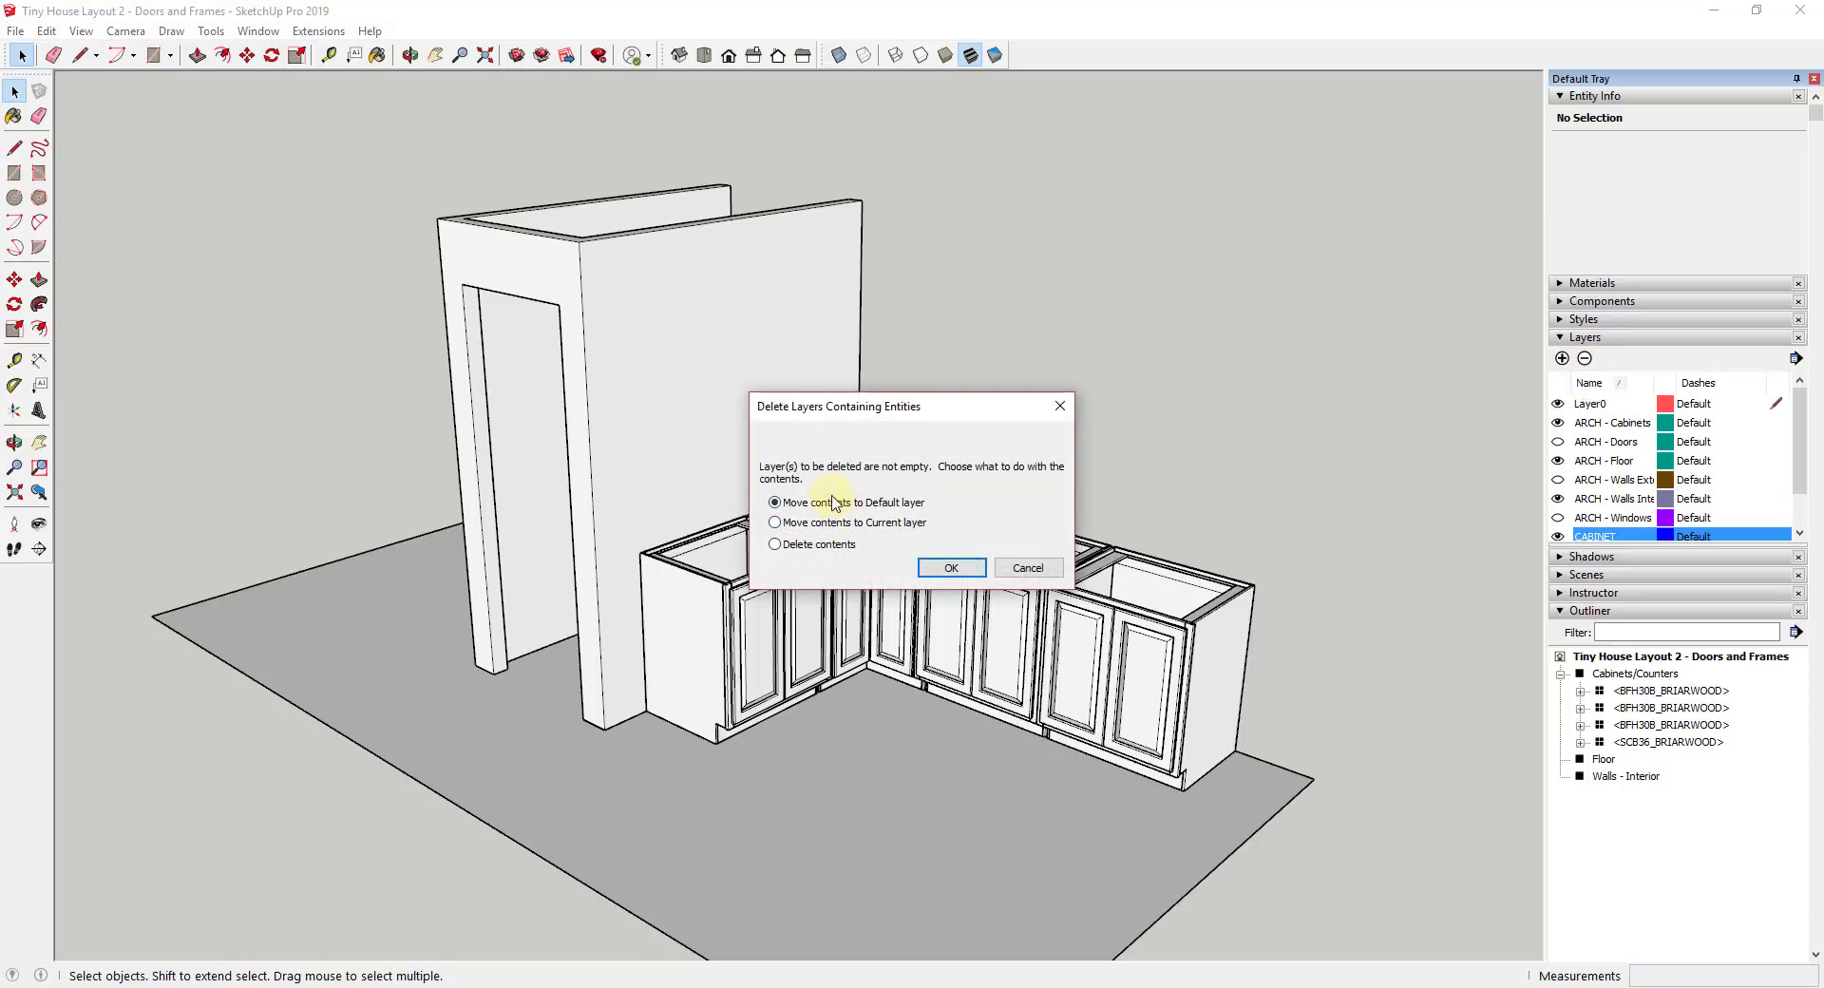
click(954, 567)
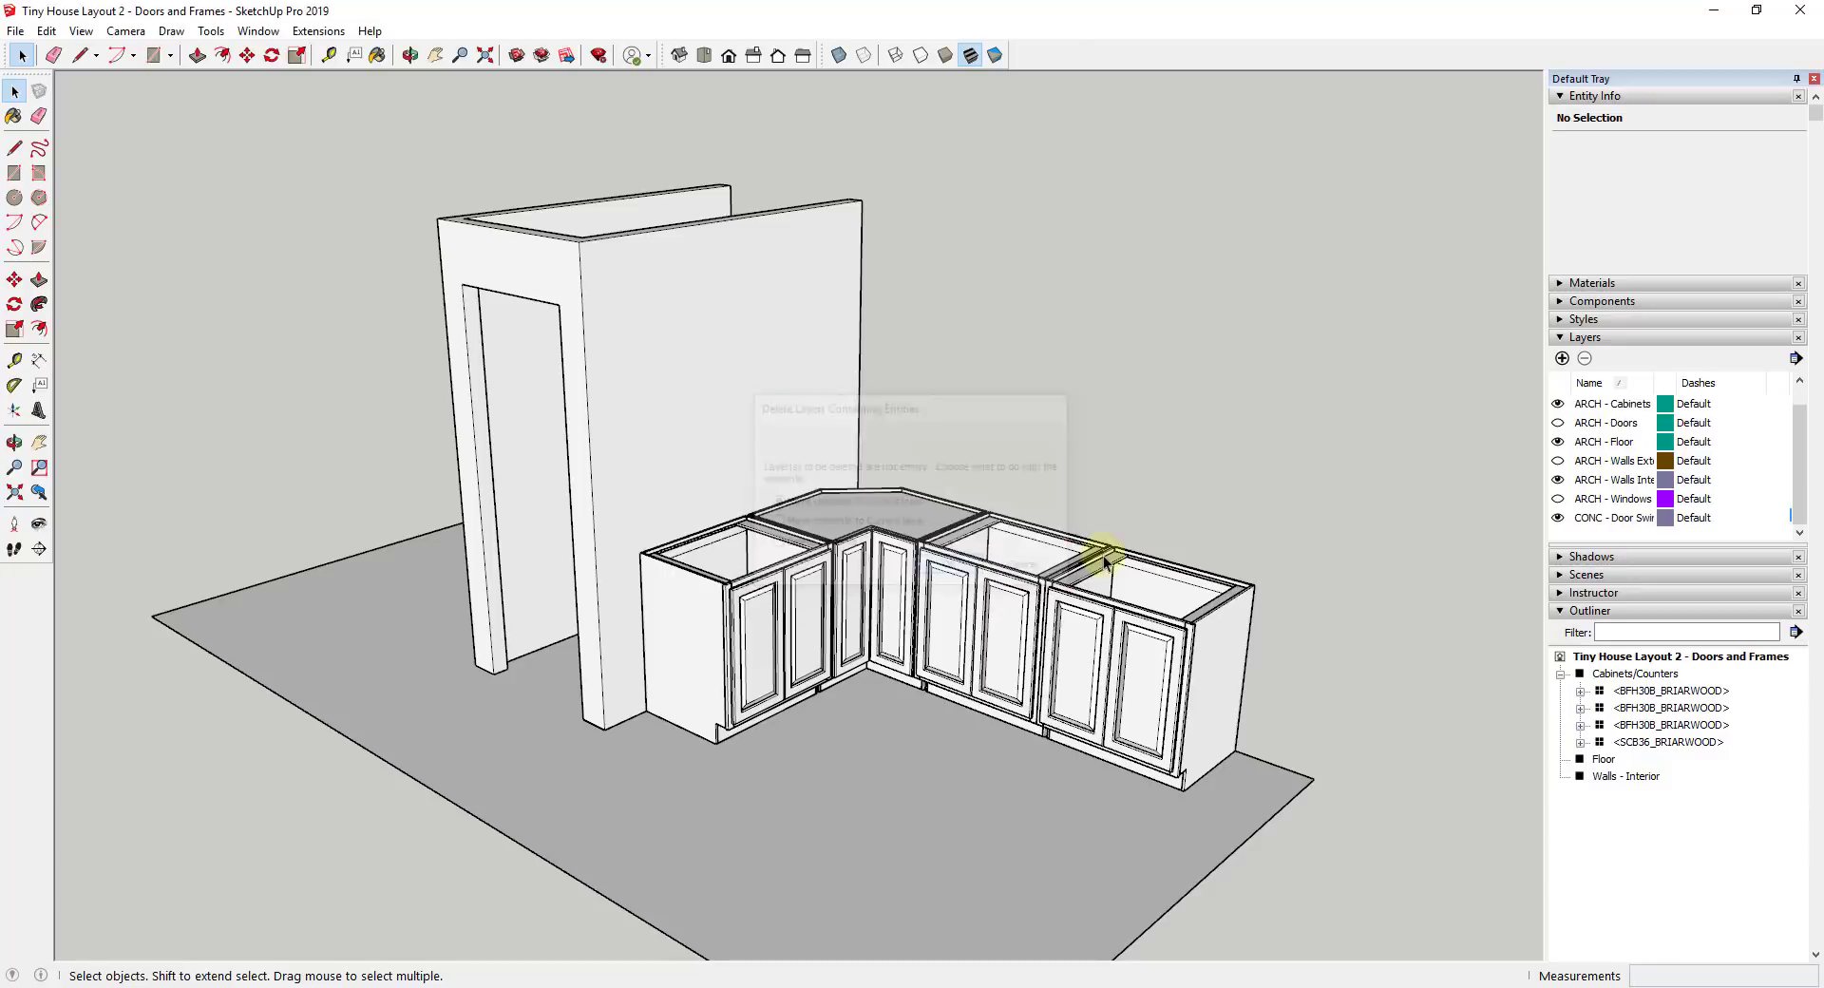
Select the Cabinets/Counters group and check that hiding and showing ARCH - Cabinets controls all of the cabinets
click(1634, 674)
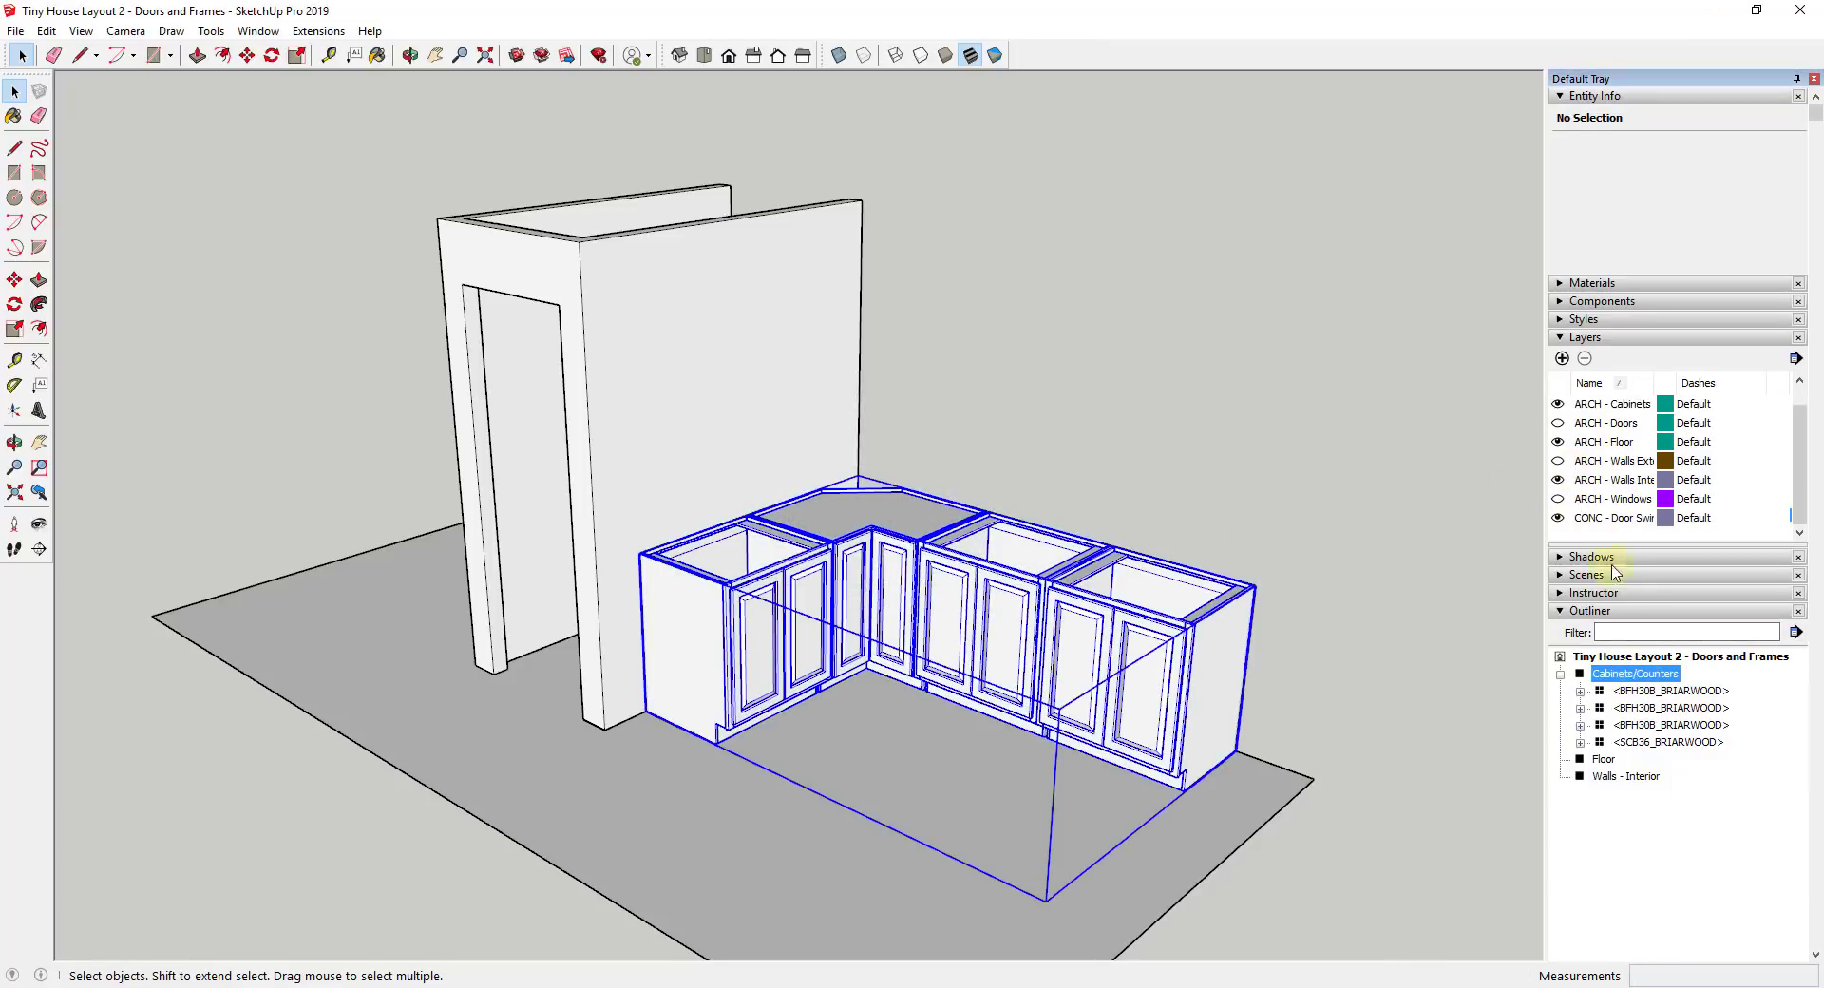
click(1558, 404)
click(1558, 405)
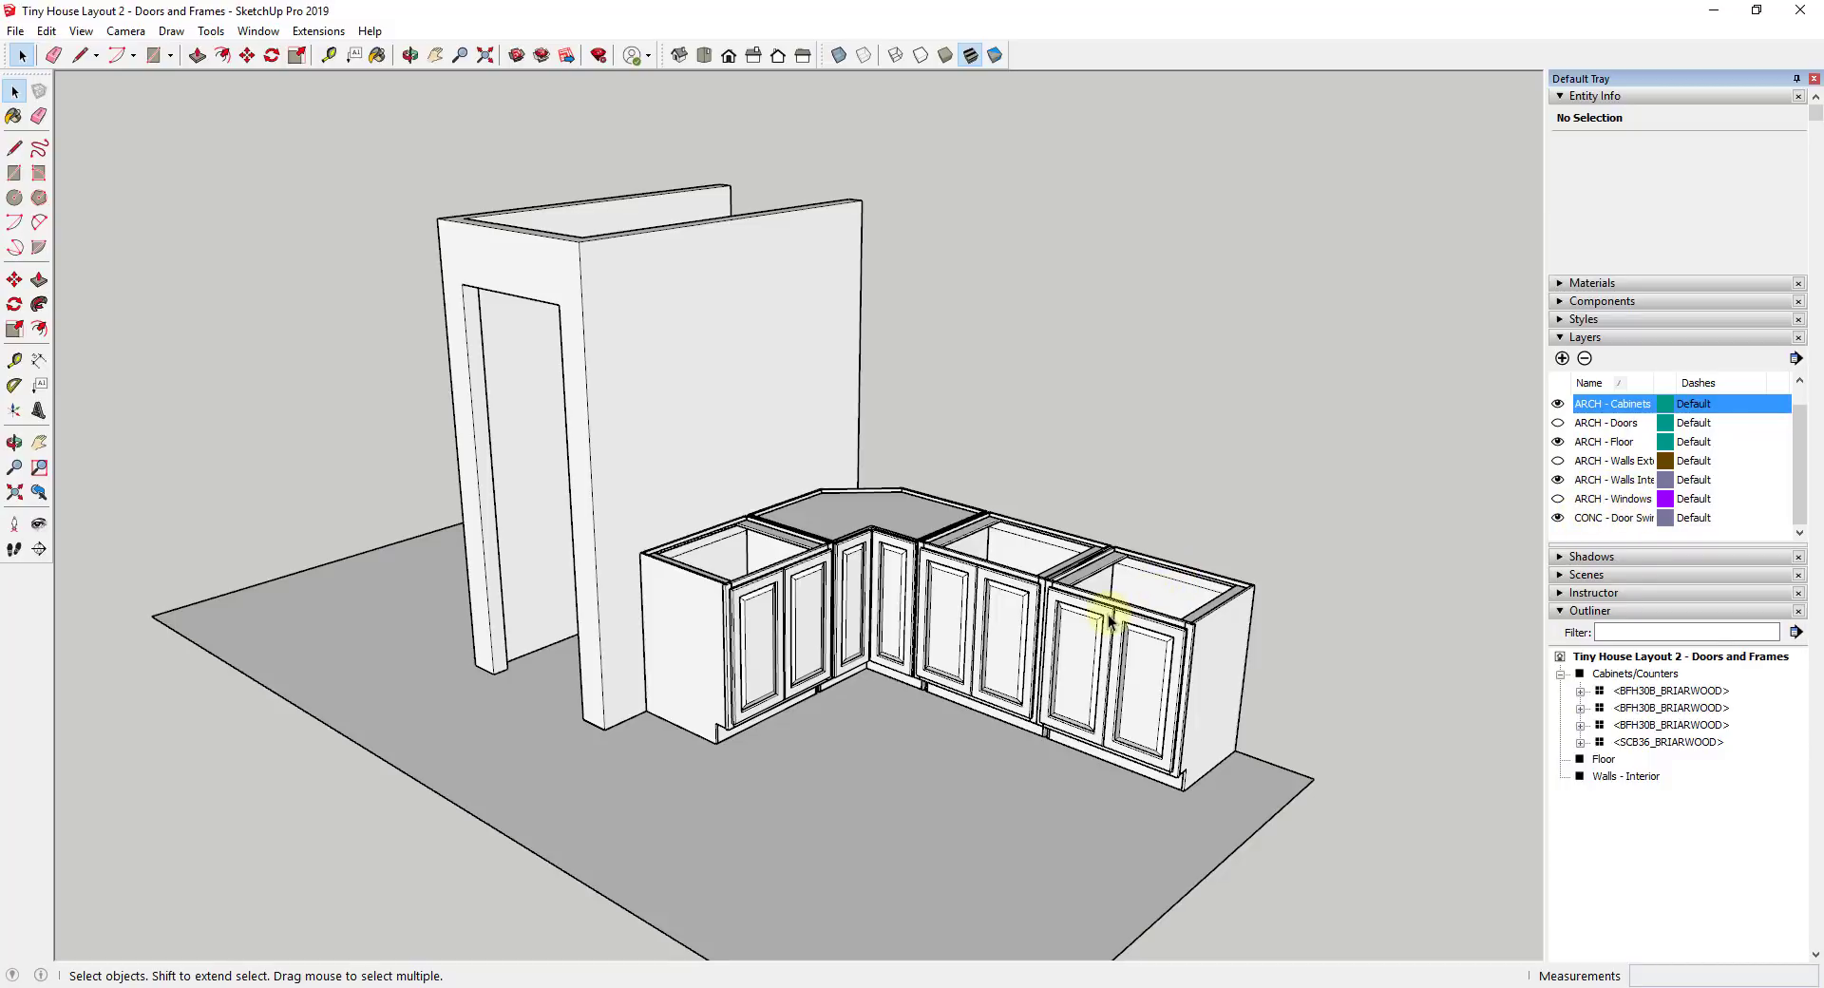
Show the exterior walls layer and outline the L-shaped countertop with the Line tool along the cabinets' top edges and the walls
key(o)
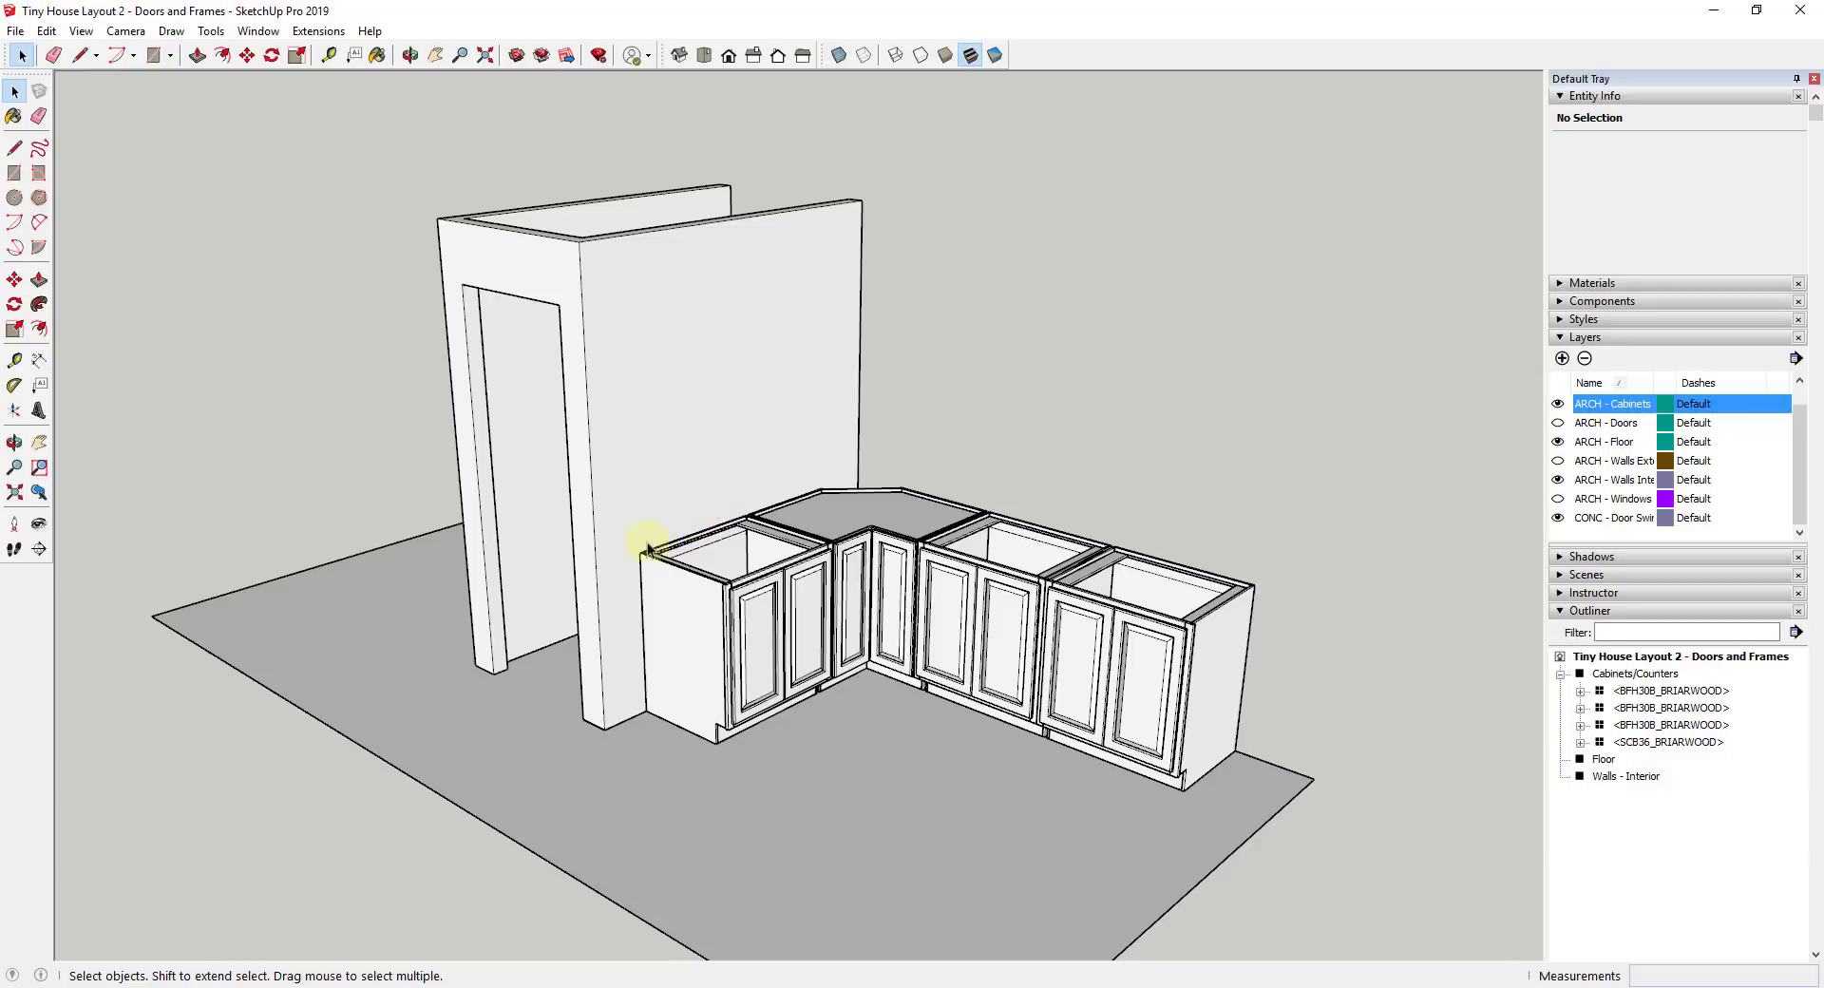
middle_drag(1168, 646, 1135, 605)
scroll(926, 527, up, 3)
middle_drag(920, 517, 481, 570)
key(l)
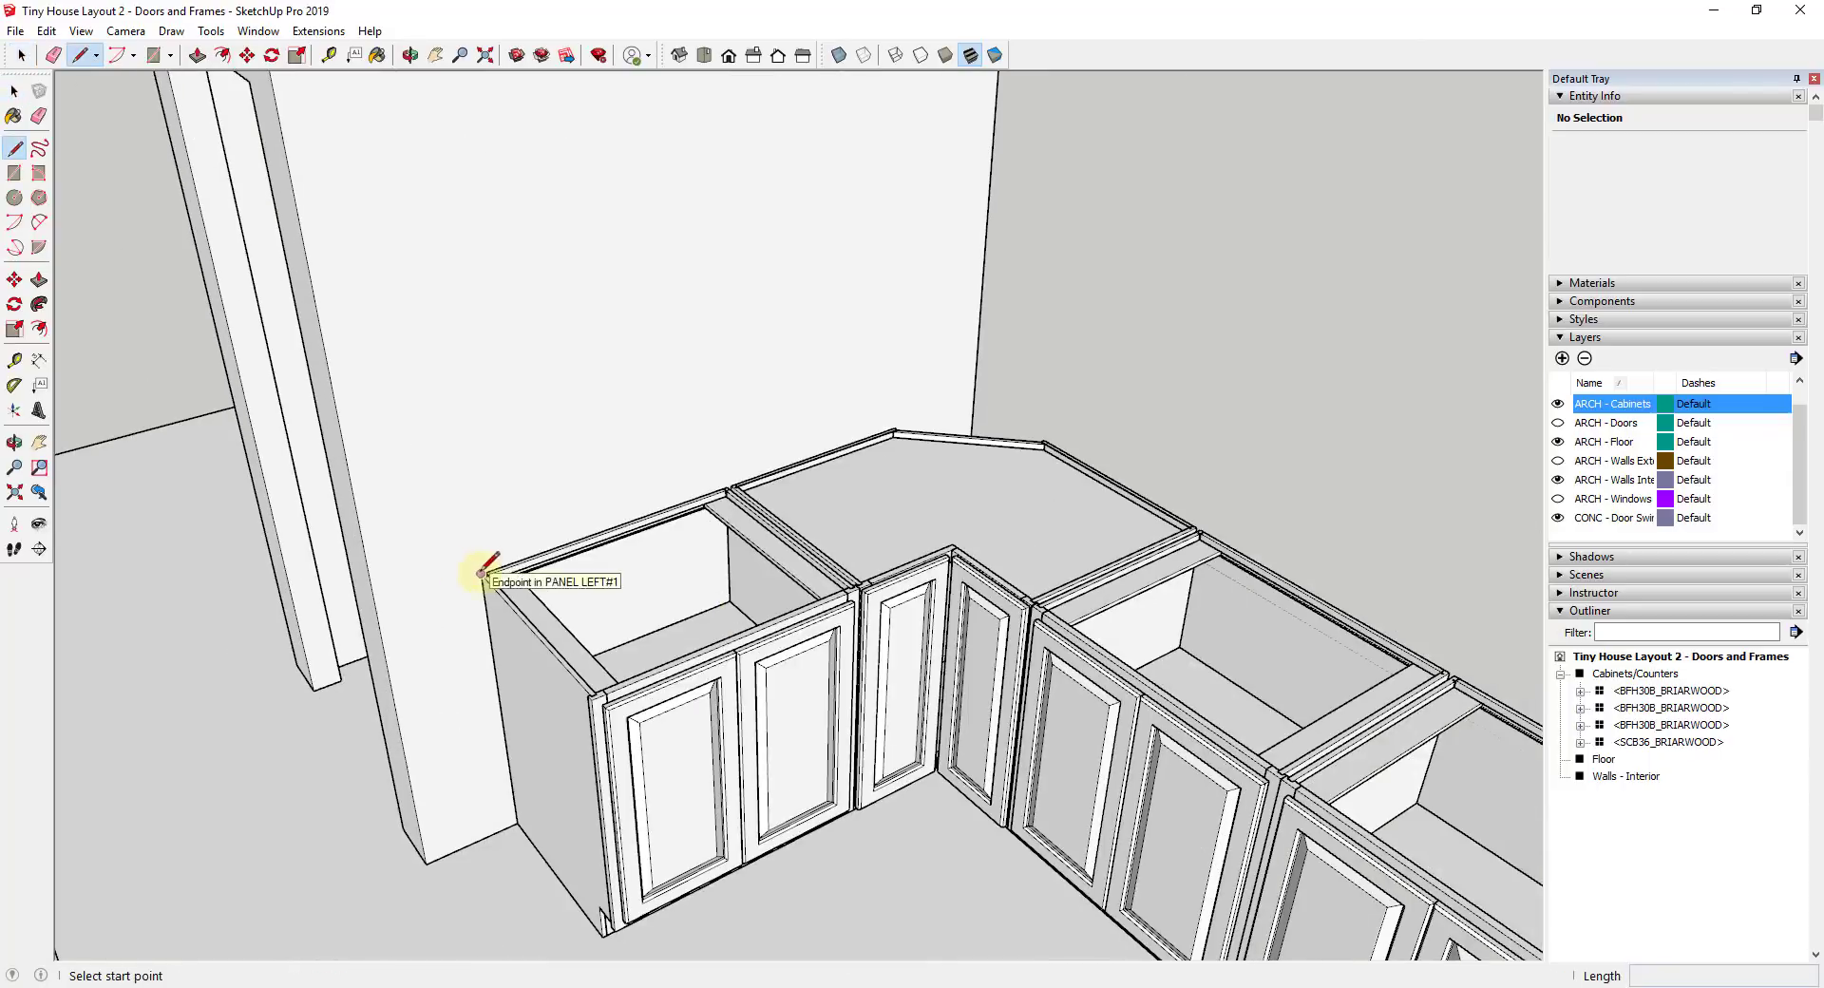
click(1558, 461)
click(1470, 517)
middle_drag(916, 416, 697, 348)
click(696, 349)
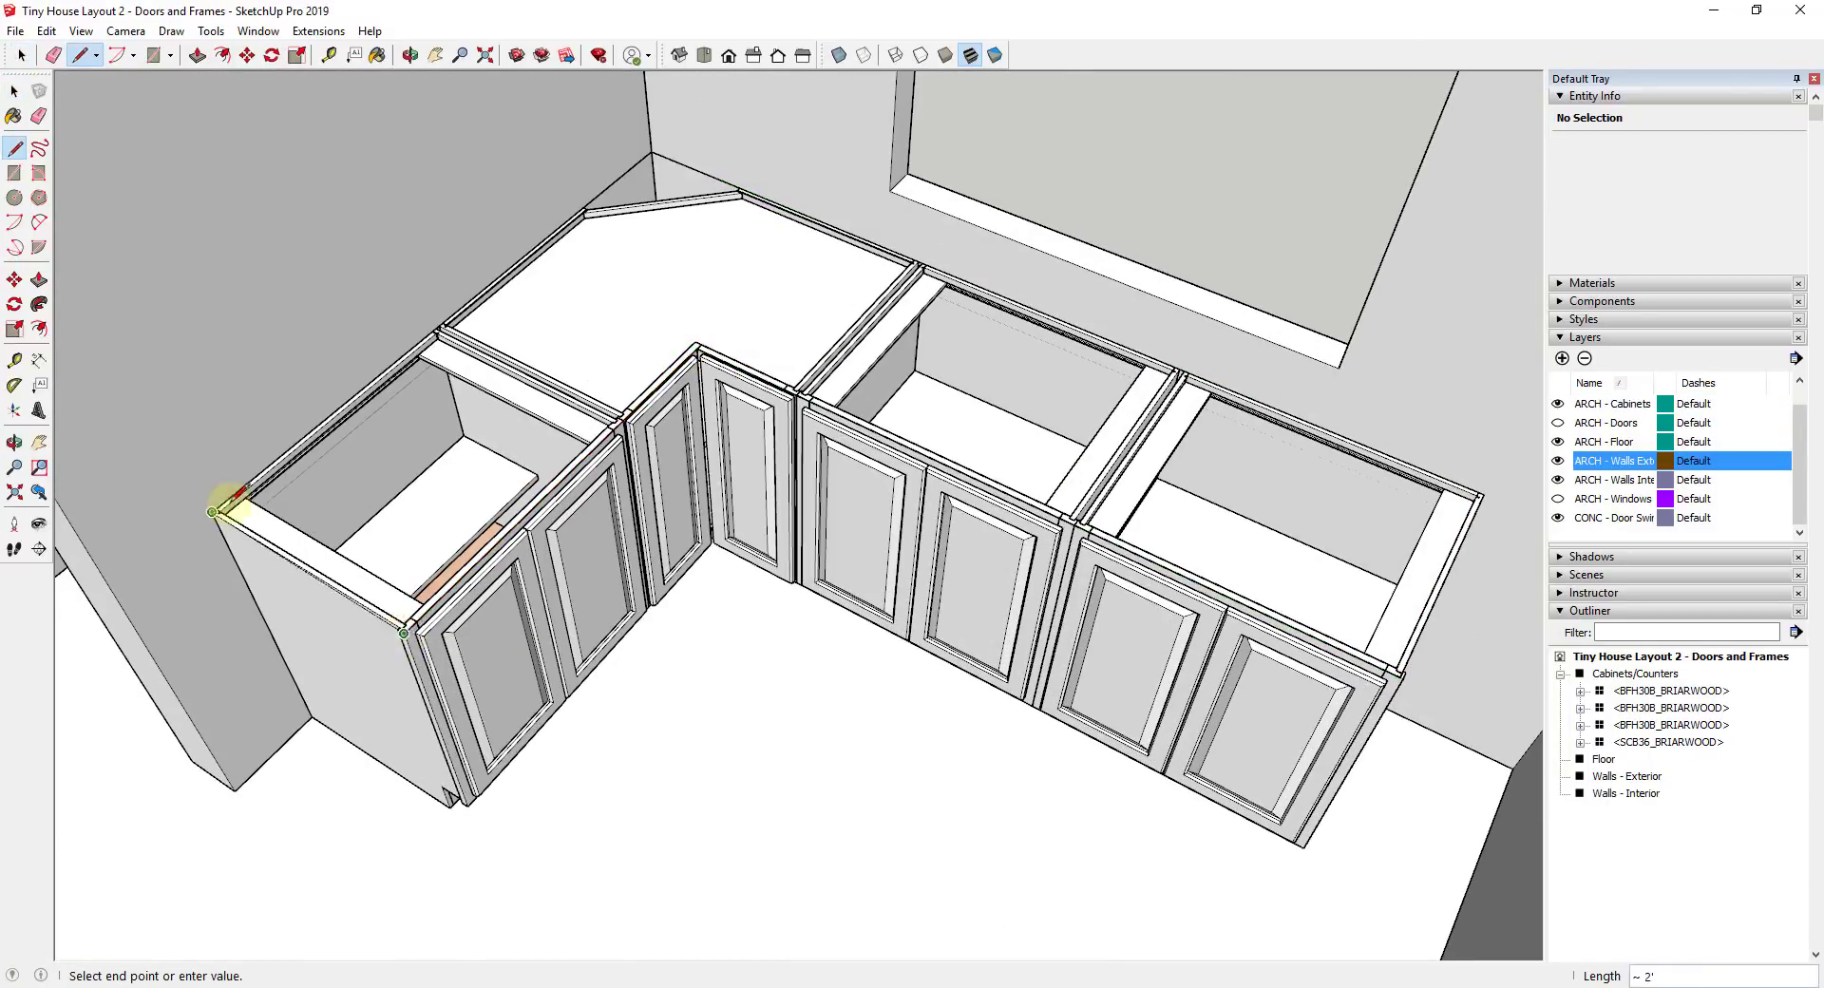
Push/Pull the L-shaped countertop face upward into a thin slab
key(p)
click(926, 368)
text(1)
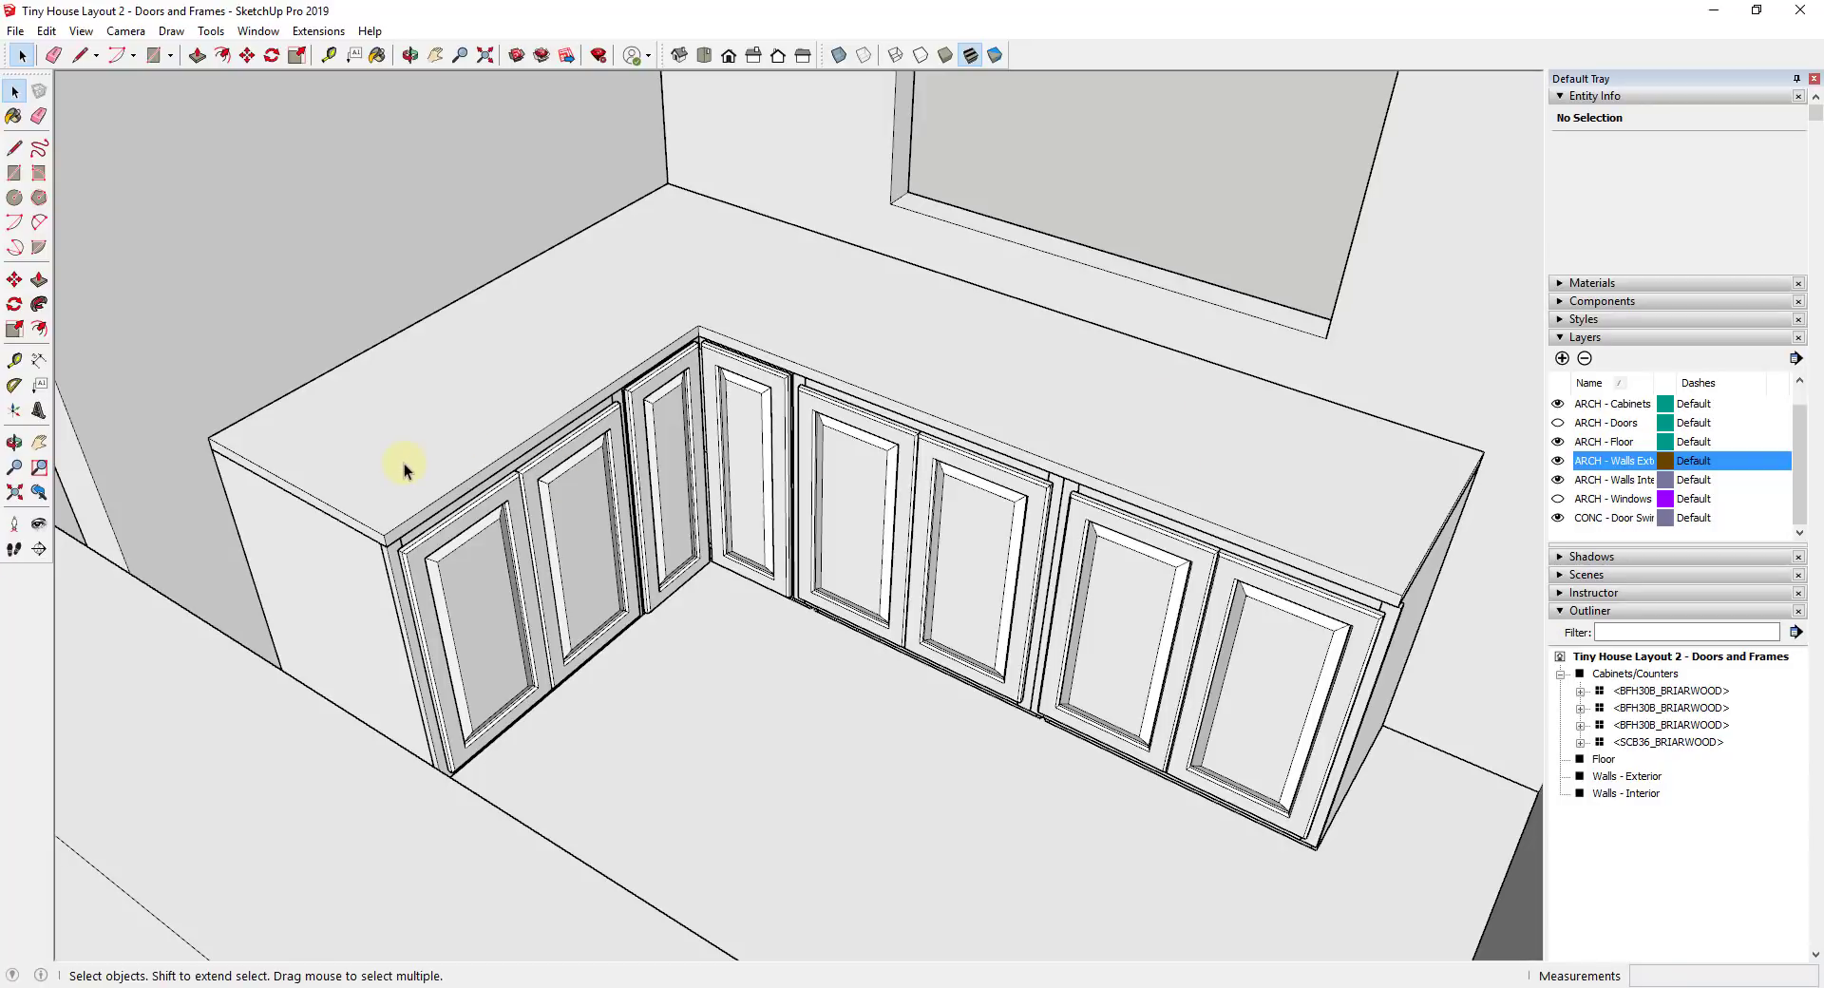
Extend the countertop's front edges on both legs outward by 2" with Push/Pull to overhang the cabinet doors
key(p)
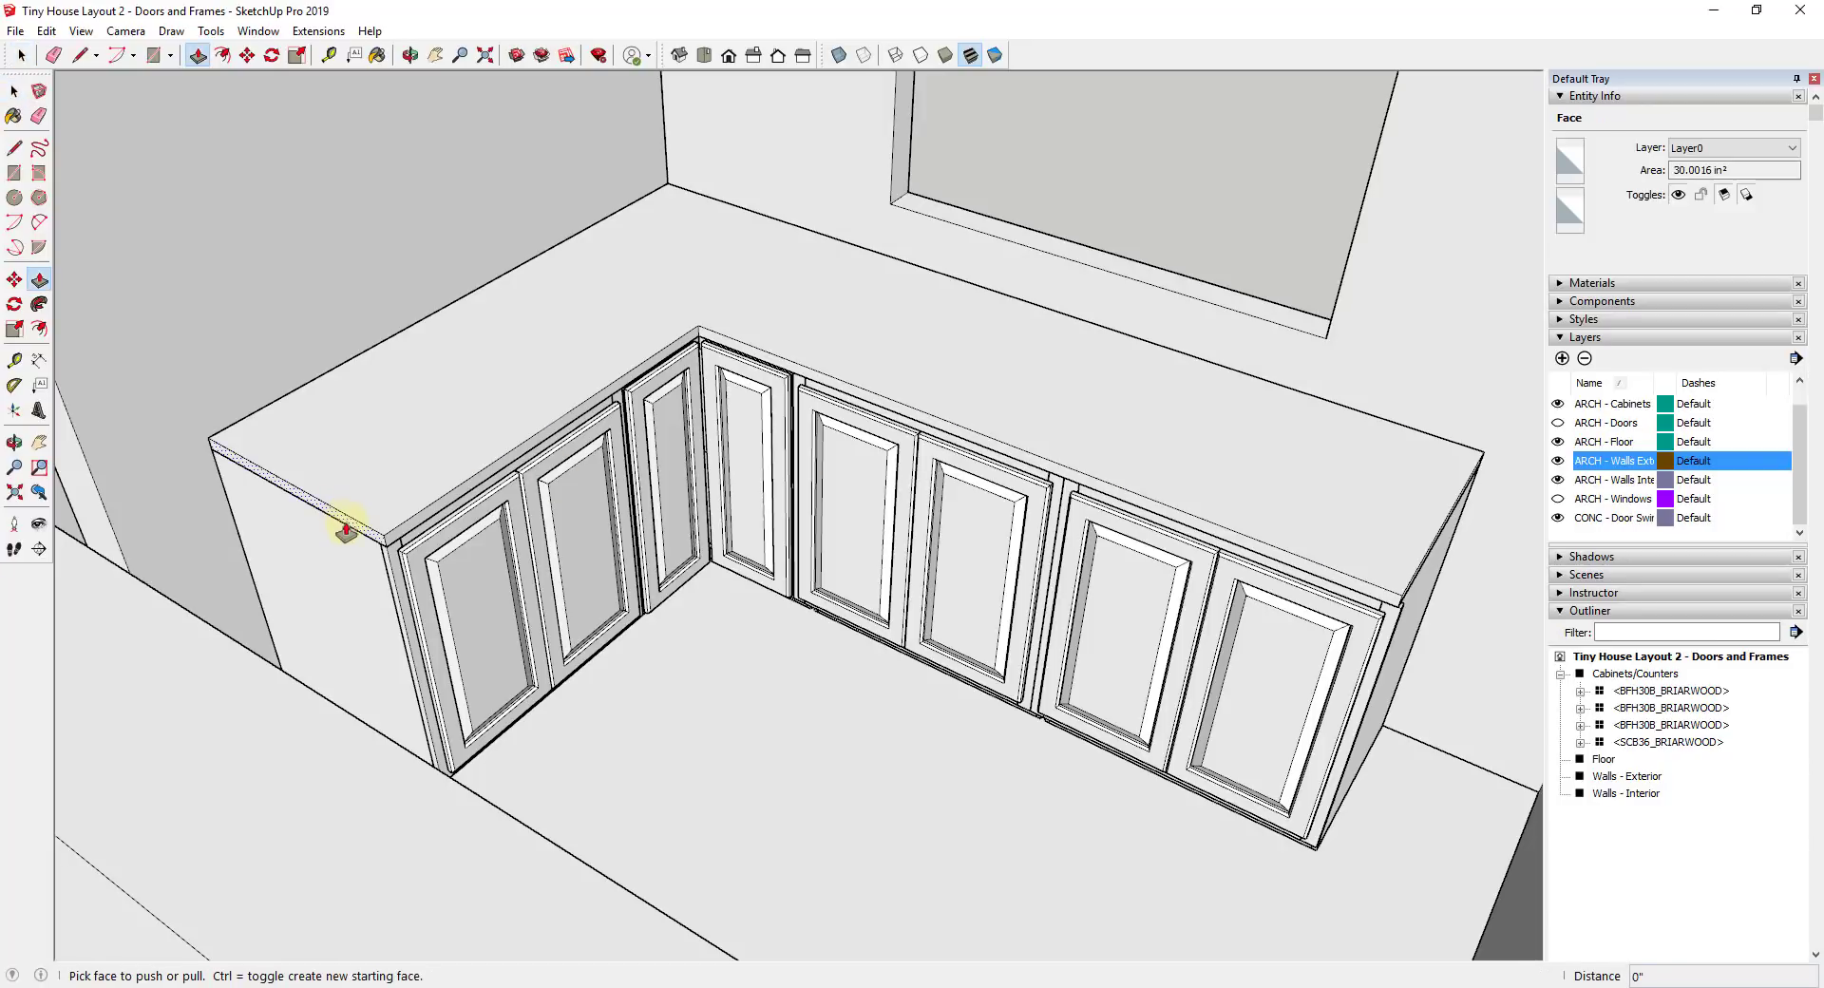
click(400, 537)
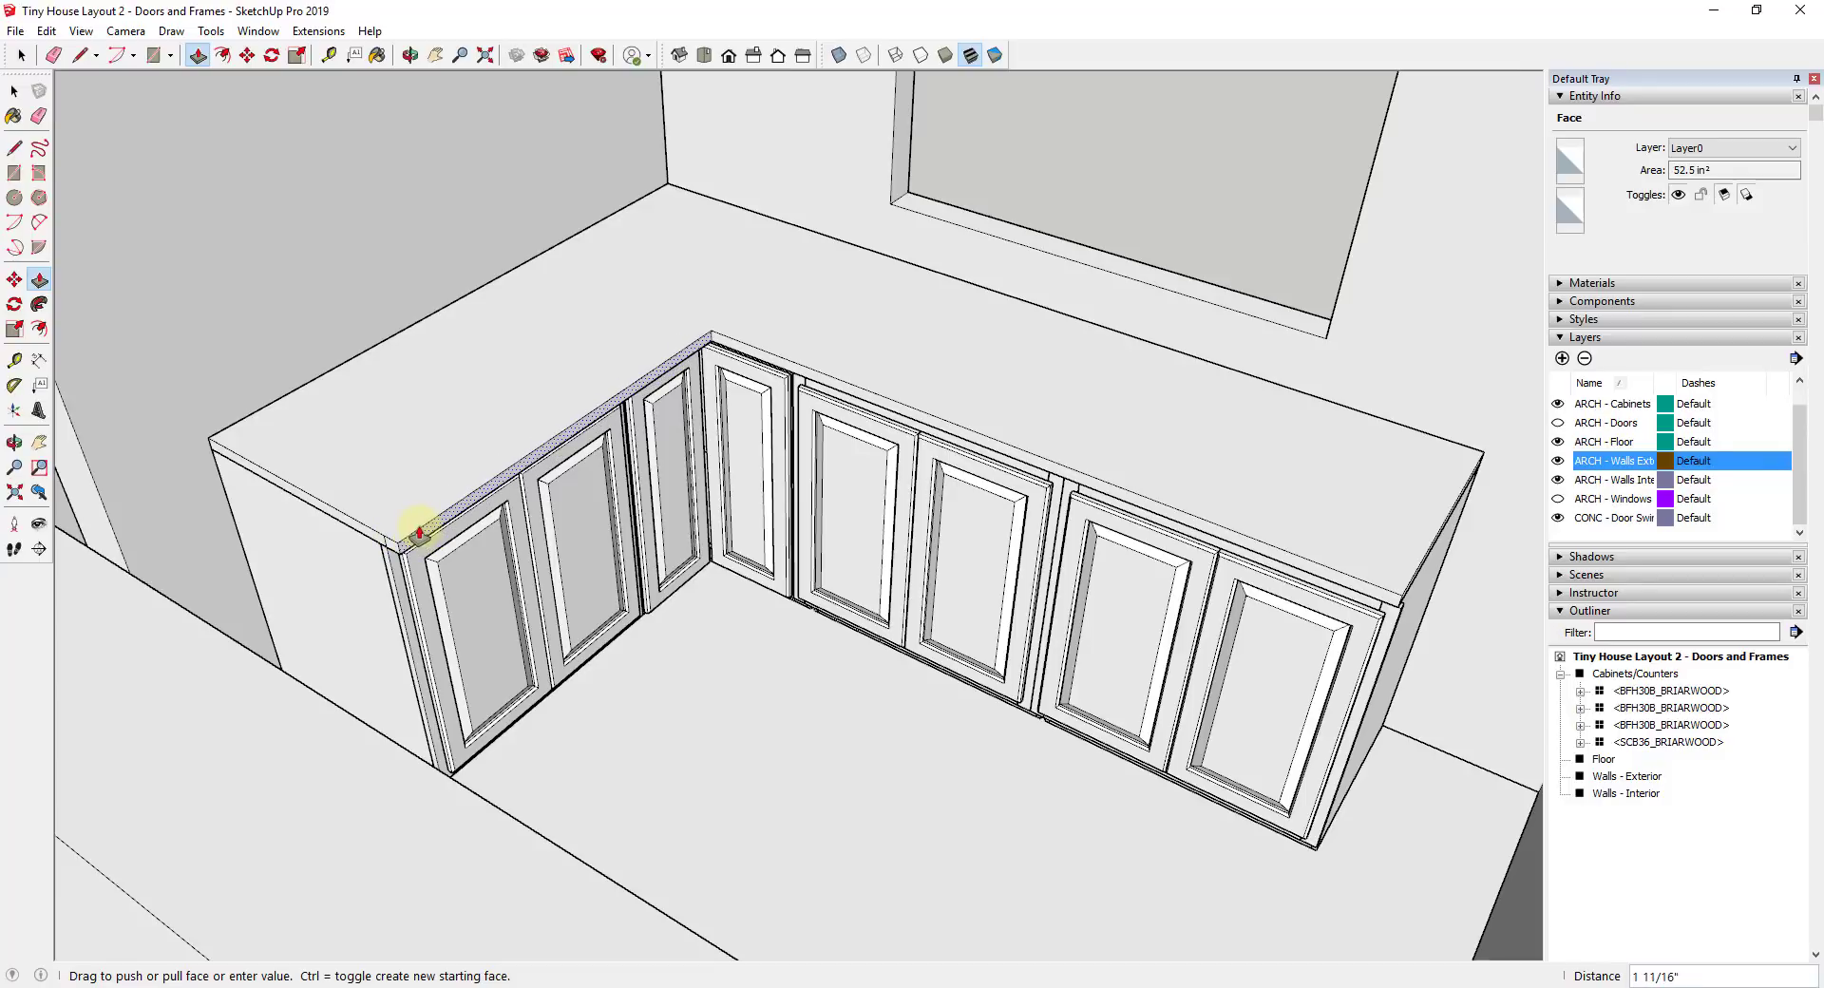
click(418, 532)
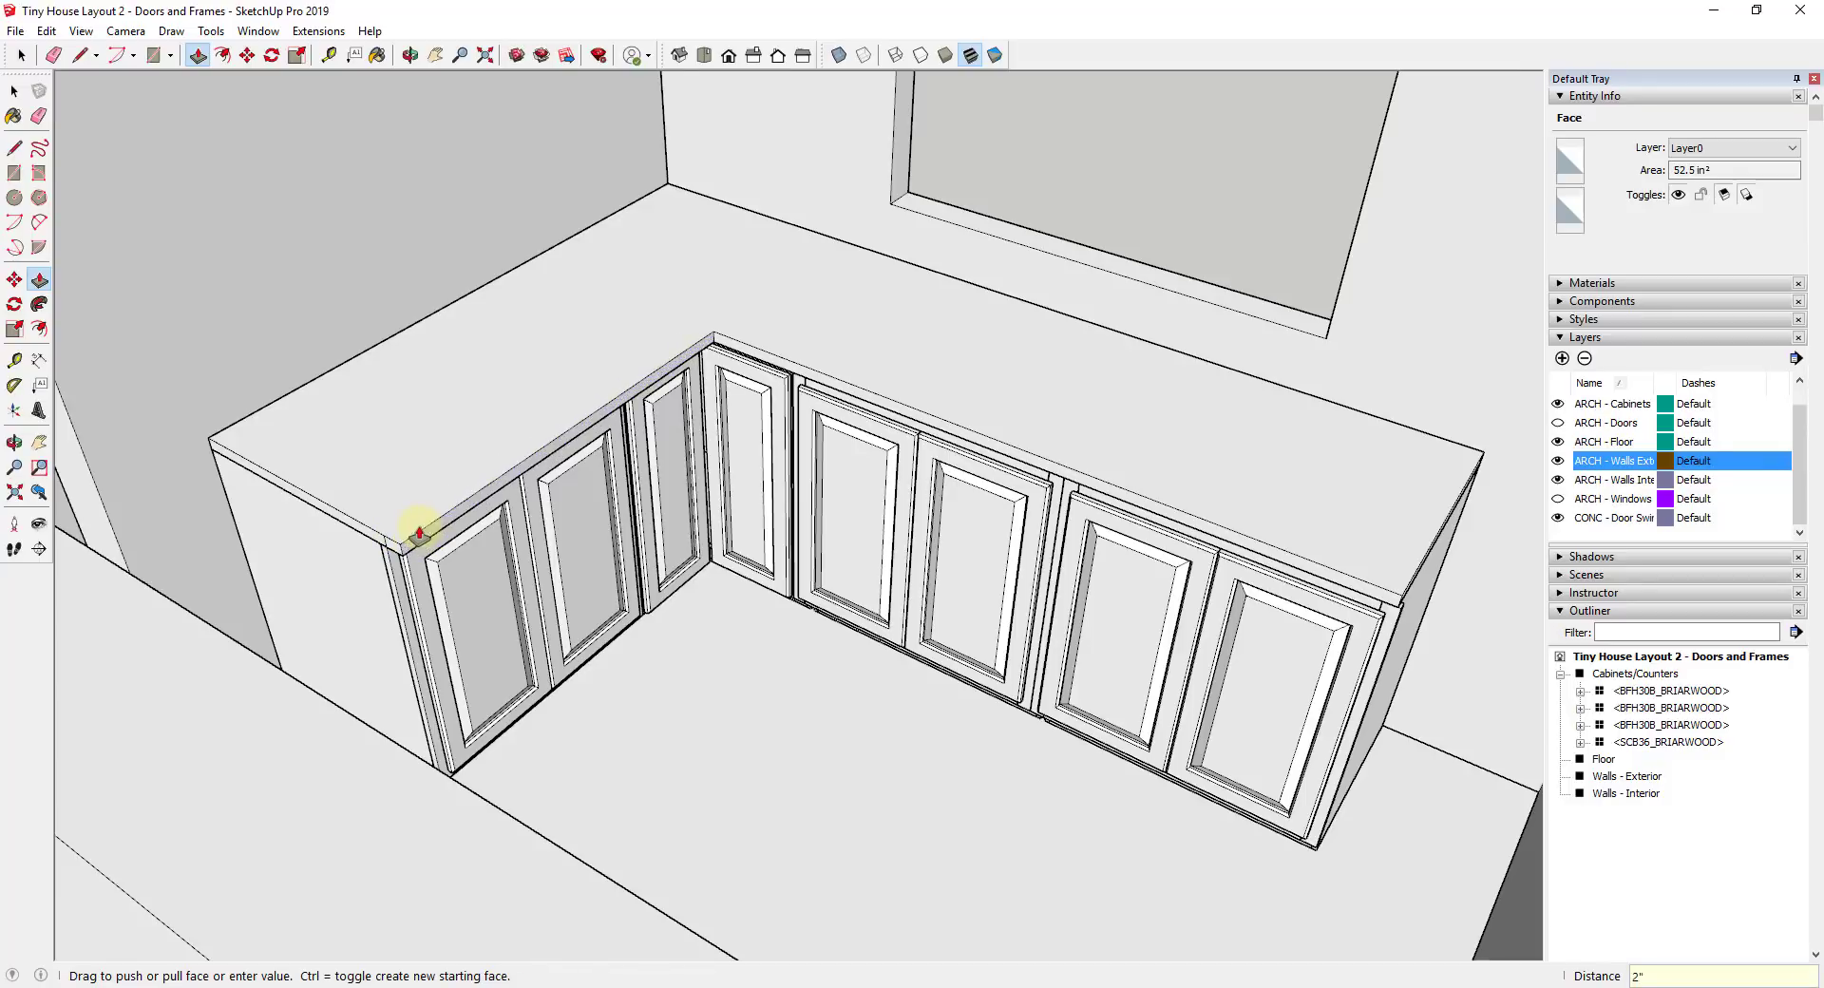
click(863, 404)
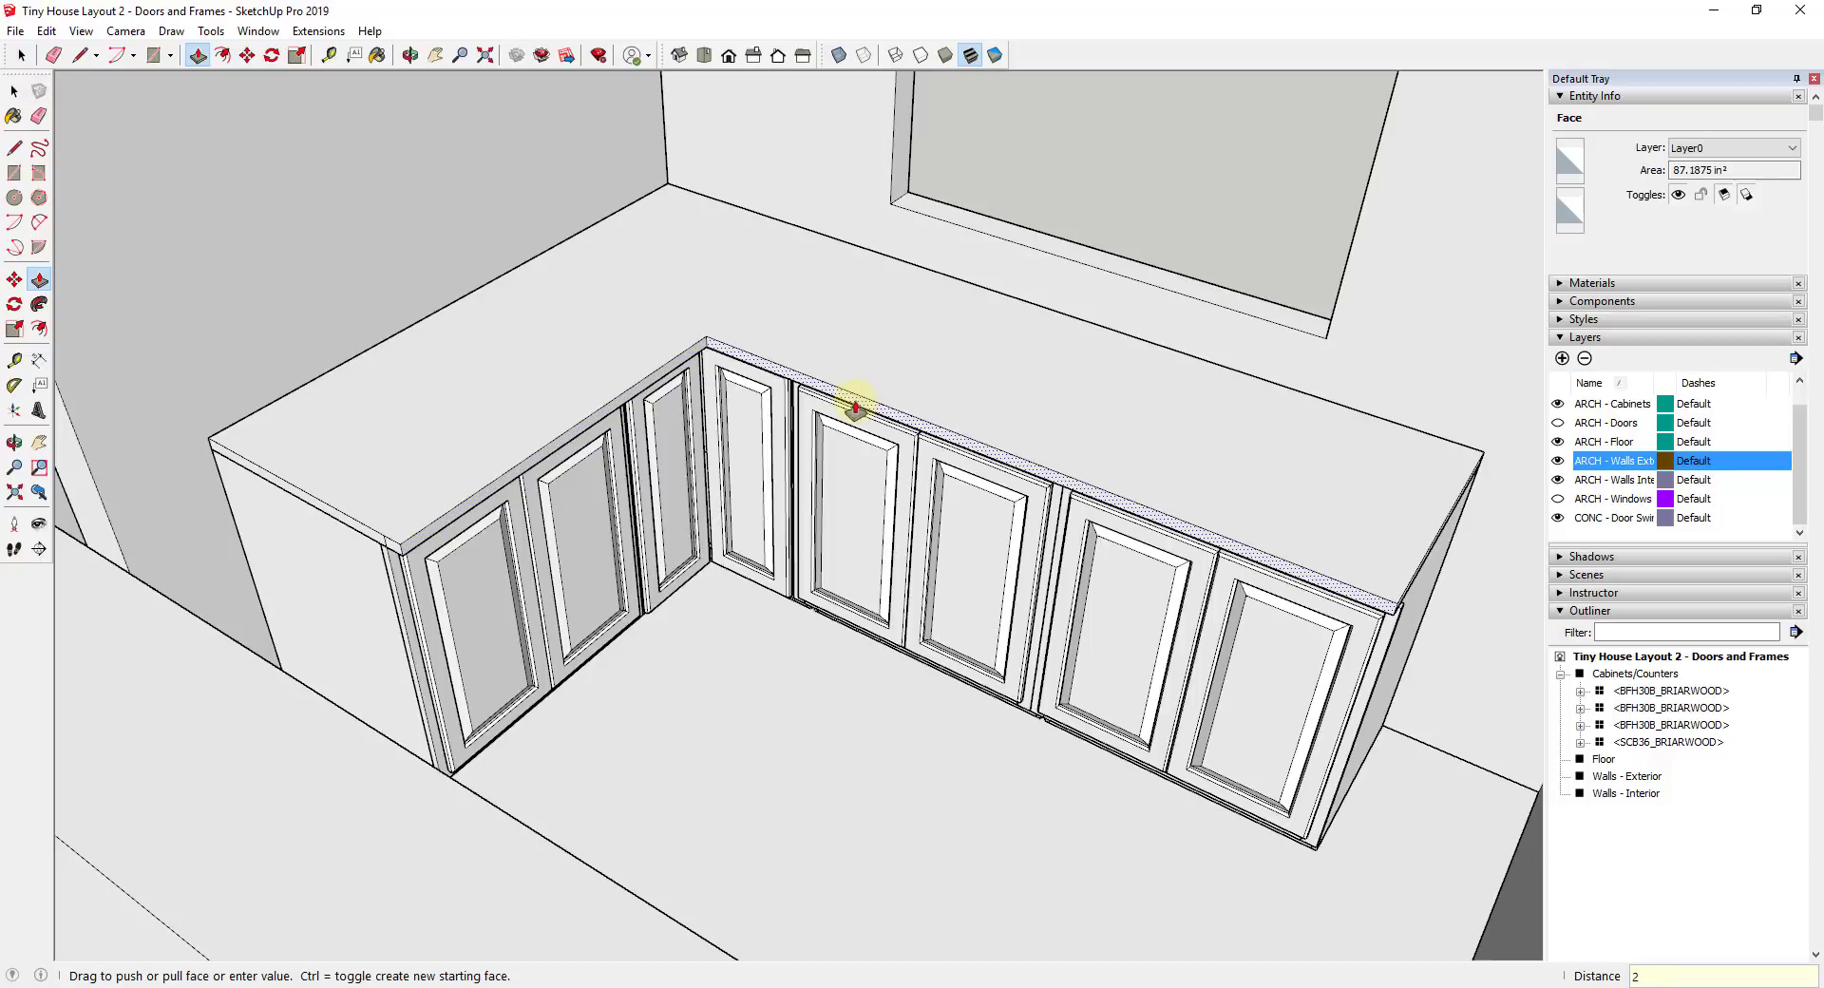
text(2)
key(Return)
Push/Pull the countertop's end face on the long leg by 1/4"
middle_drag(1213, 488, 1229, 569)
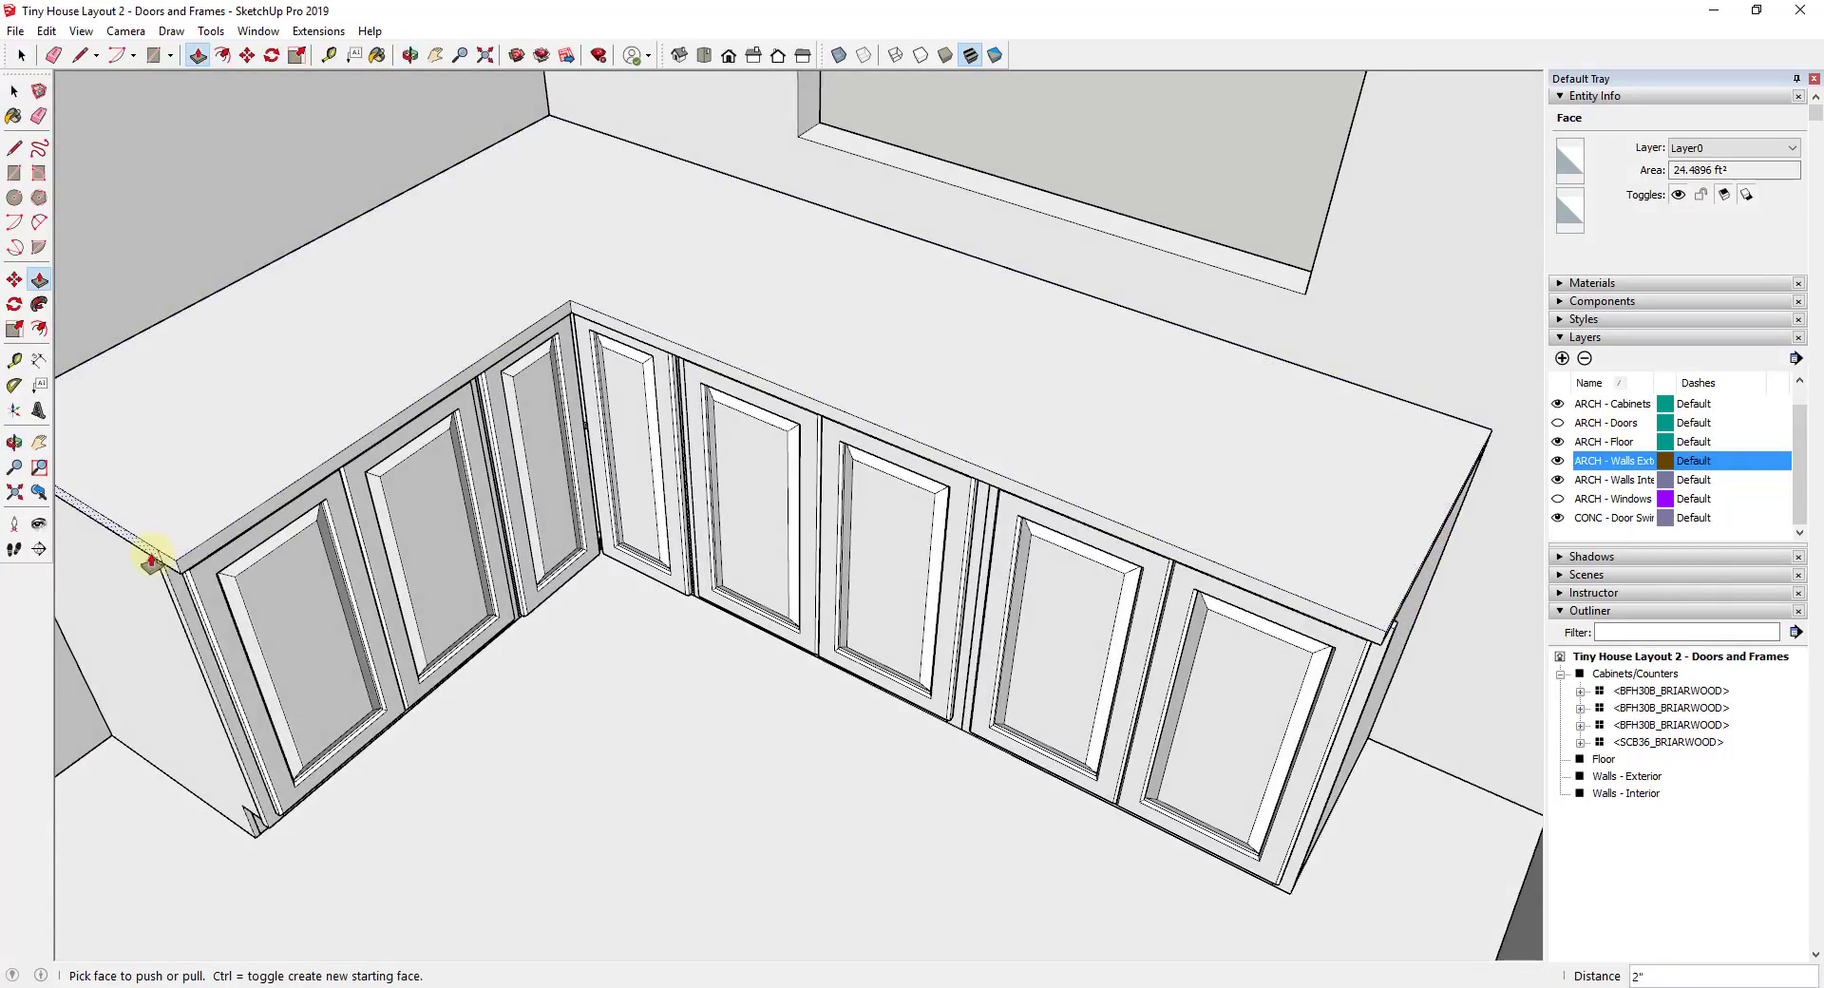
middle_drag(1389, 634, 1177, 766)
click(1178, 771)
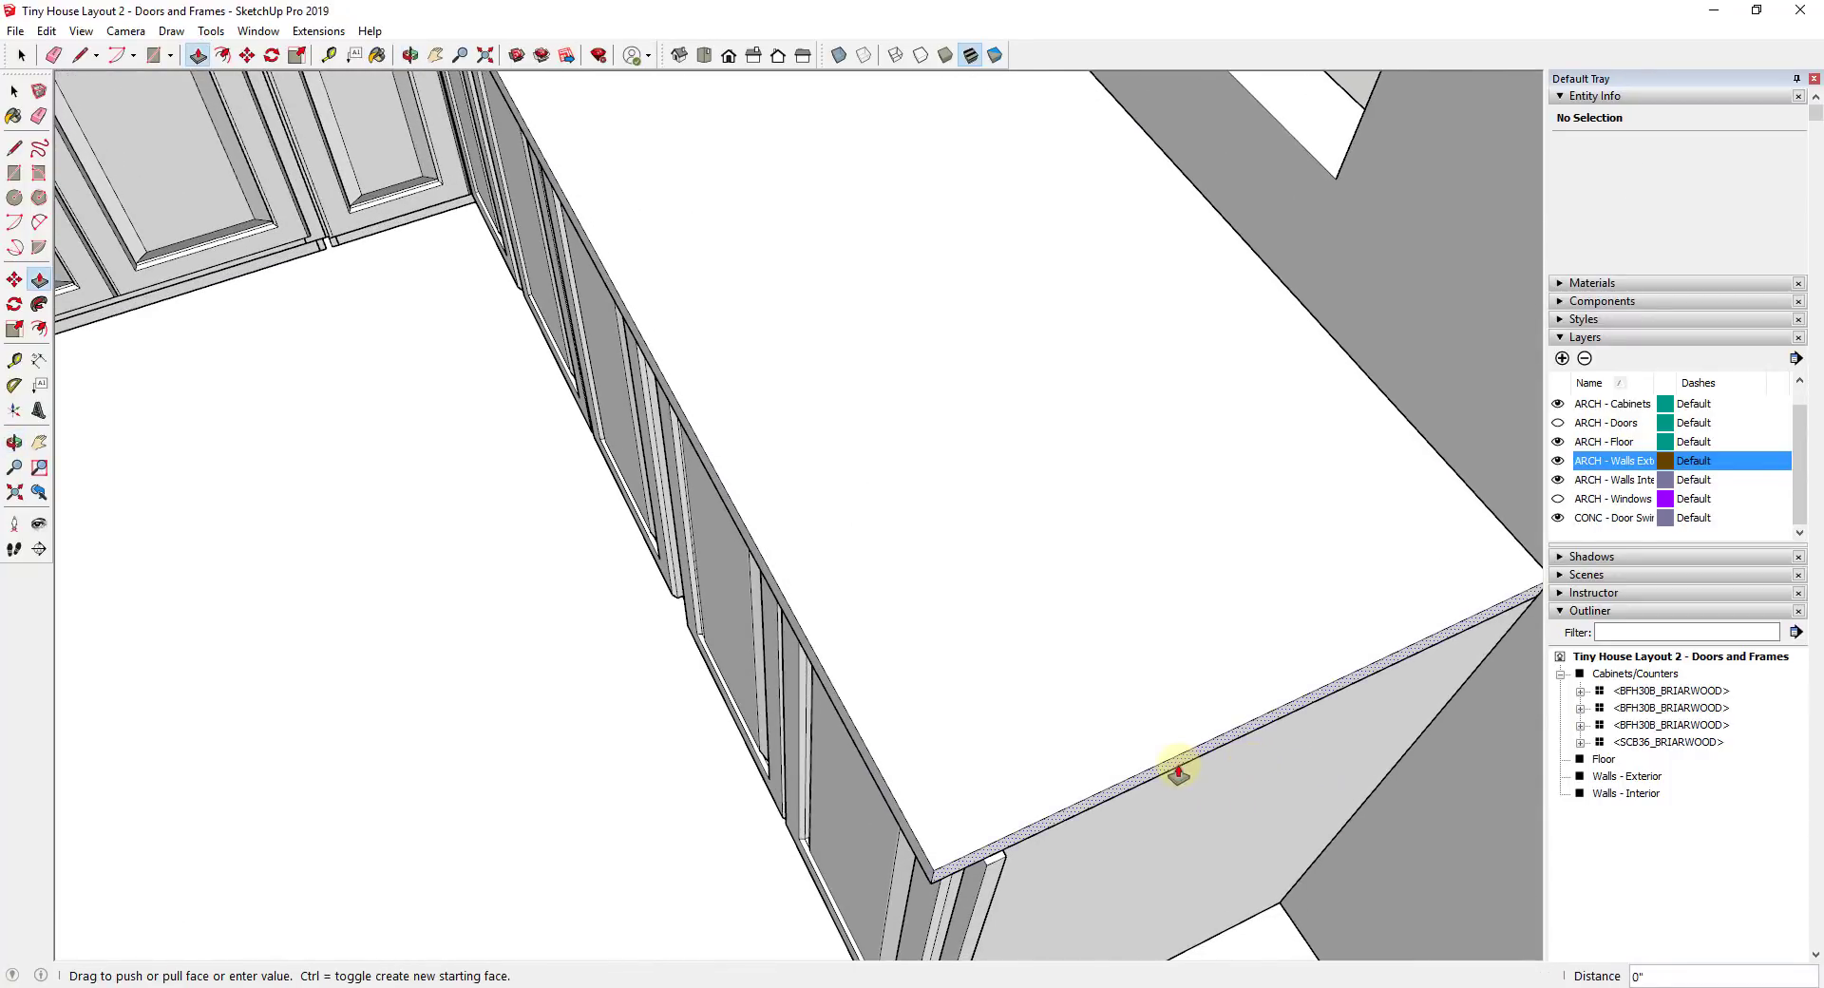
click(993, 869)
Select the cabinet group, browse the Medallion Cabinetry models in 3D Warehouse, and minimize the 3D Warehouse window
scroll(1058, 761, down, 2)
scroll(785, 697, up, 5)
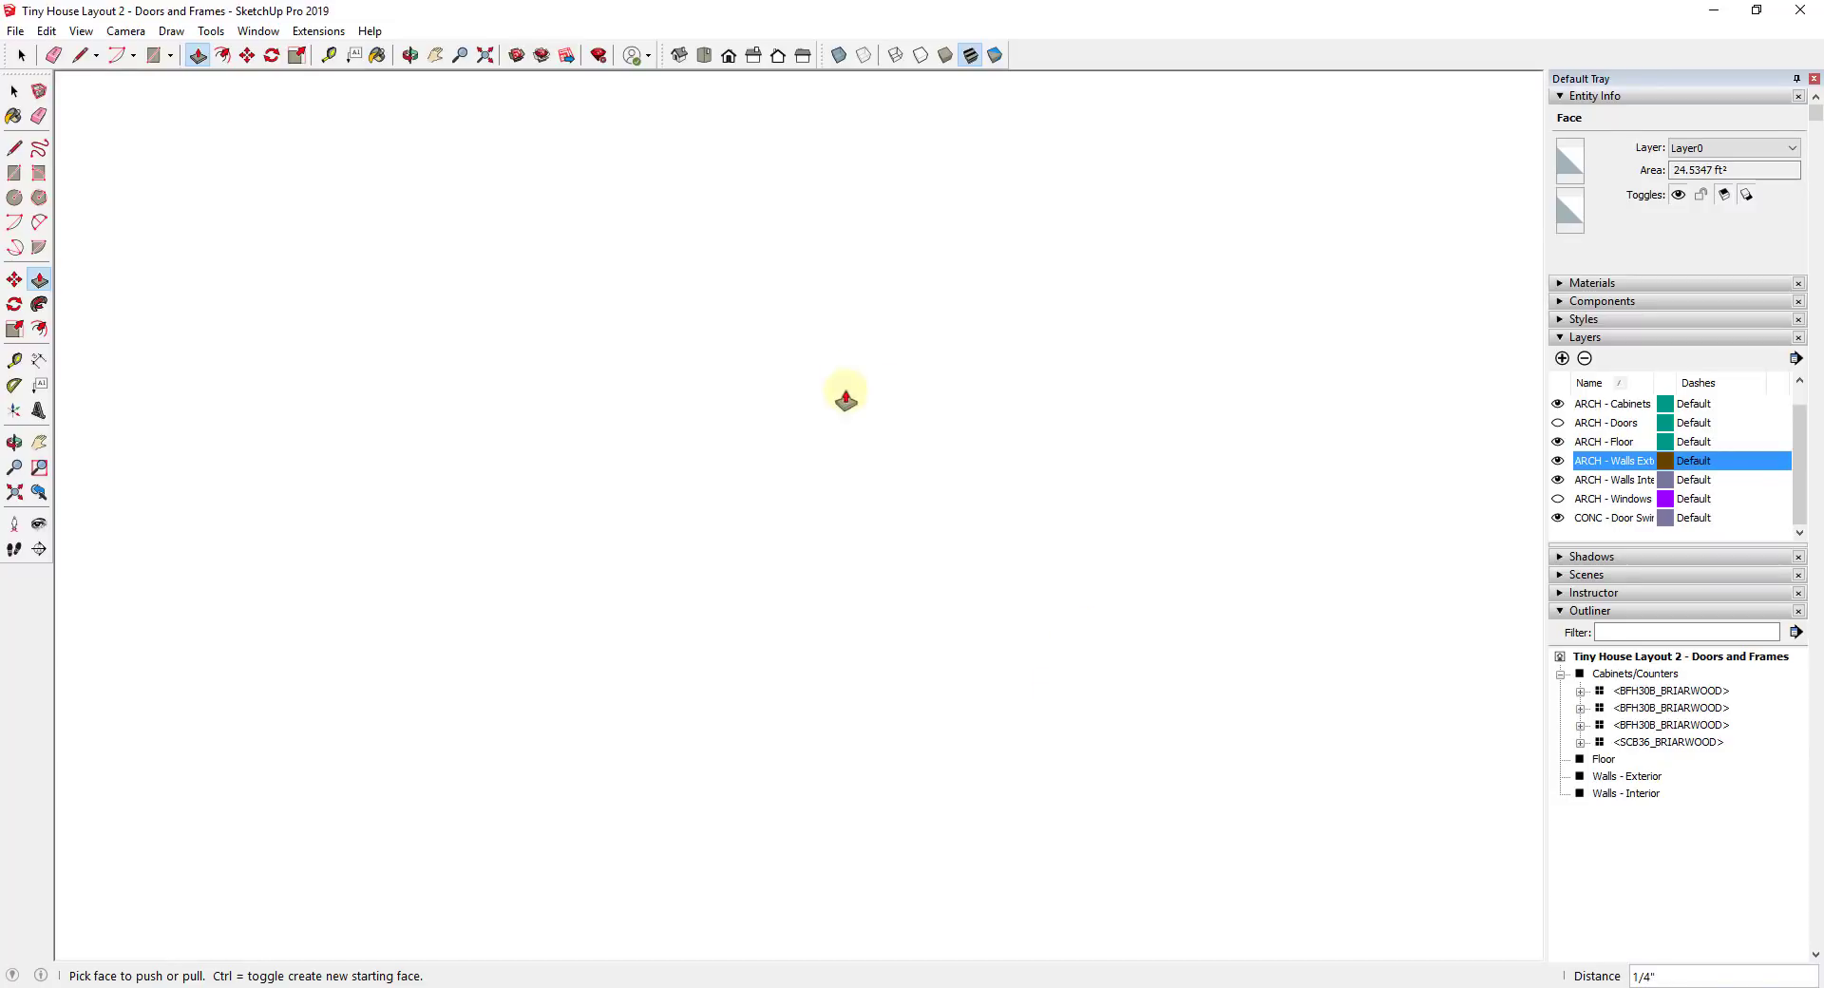
scroll(905, 432, down, 3)
middle_drag(937, 448, 1188, 510)
scroll(1220, 613, down, 2)
middle_drag(1263, 651, 1071, 583)
click(988, 570)
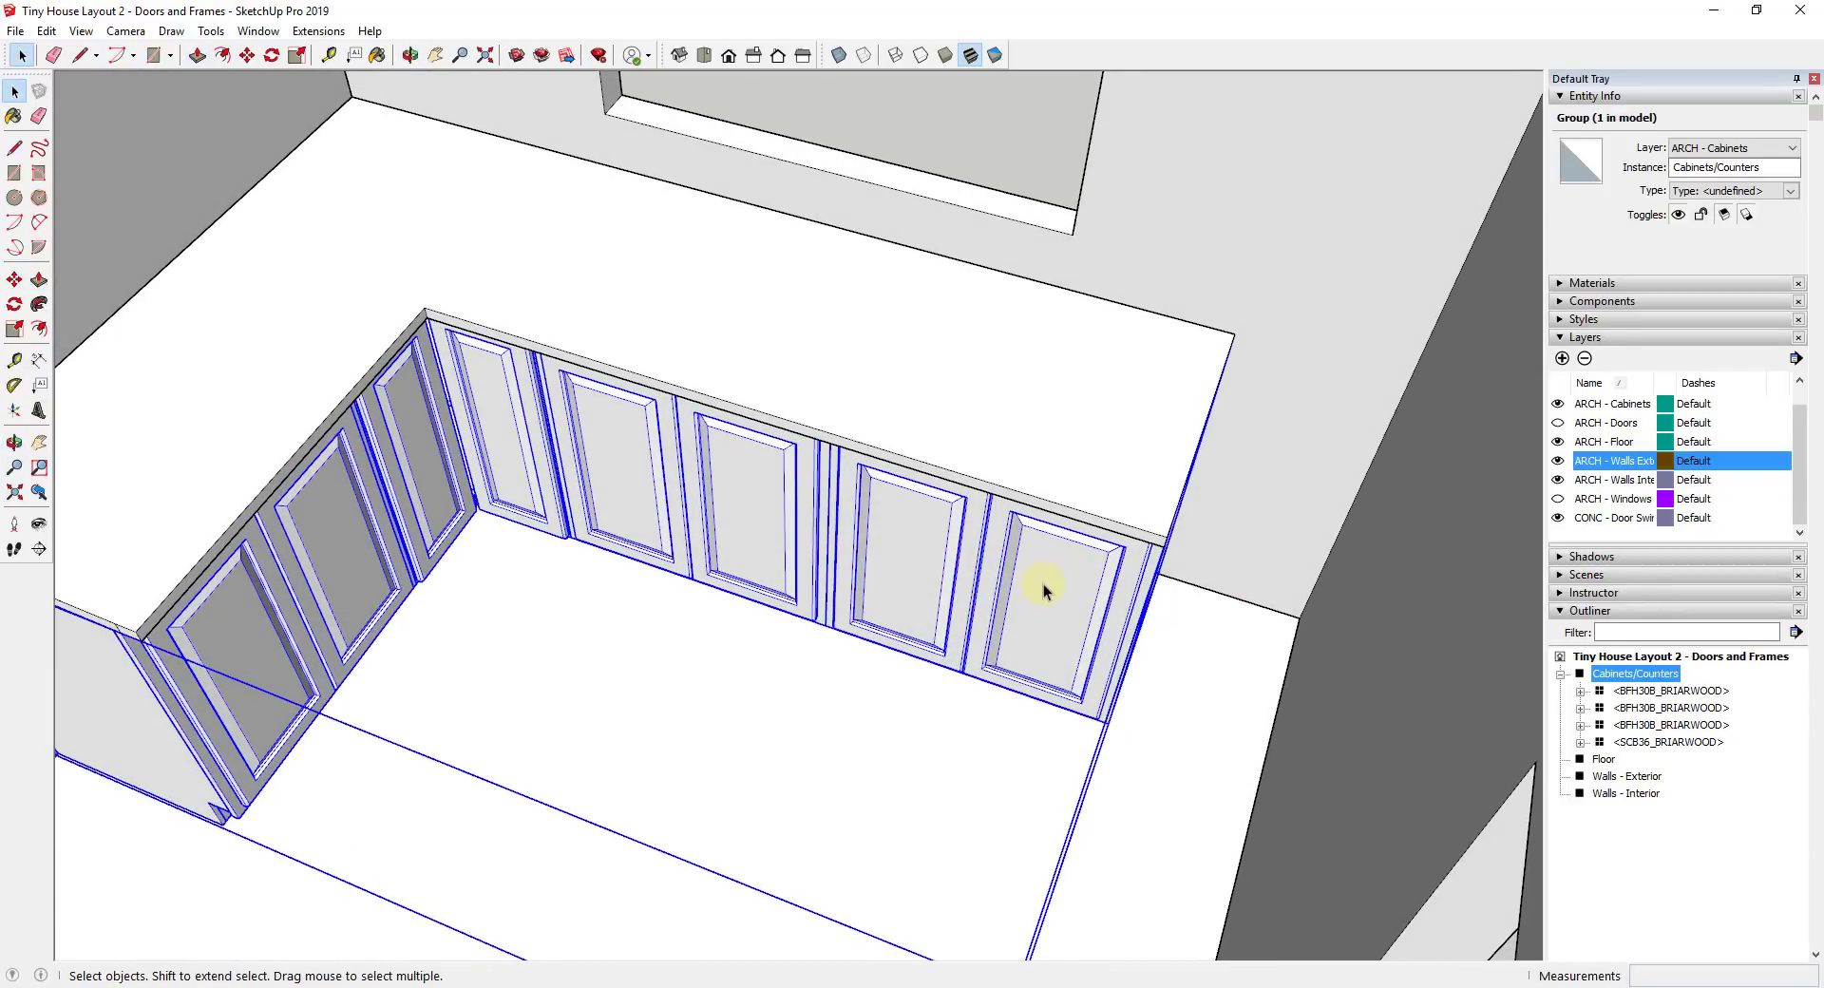
click(17, 32)
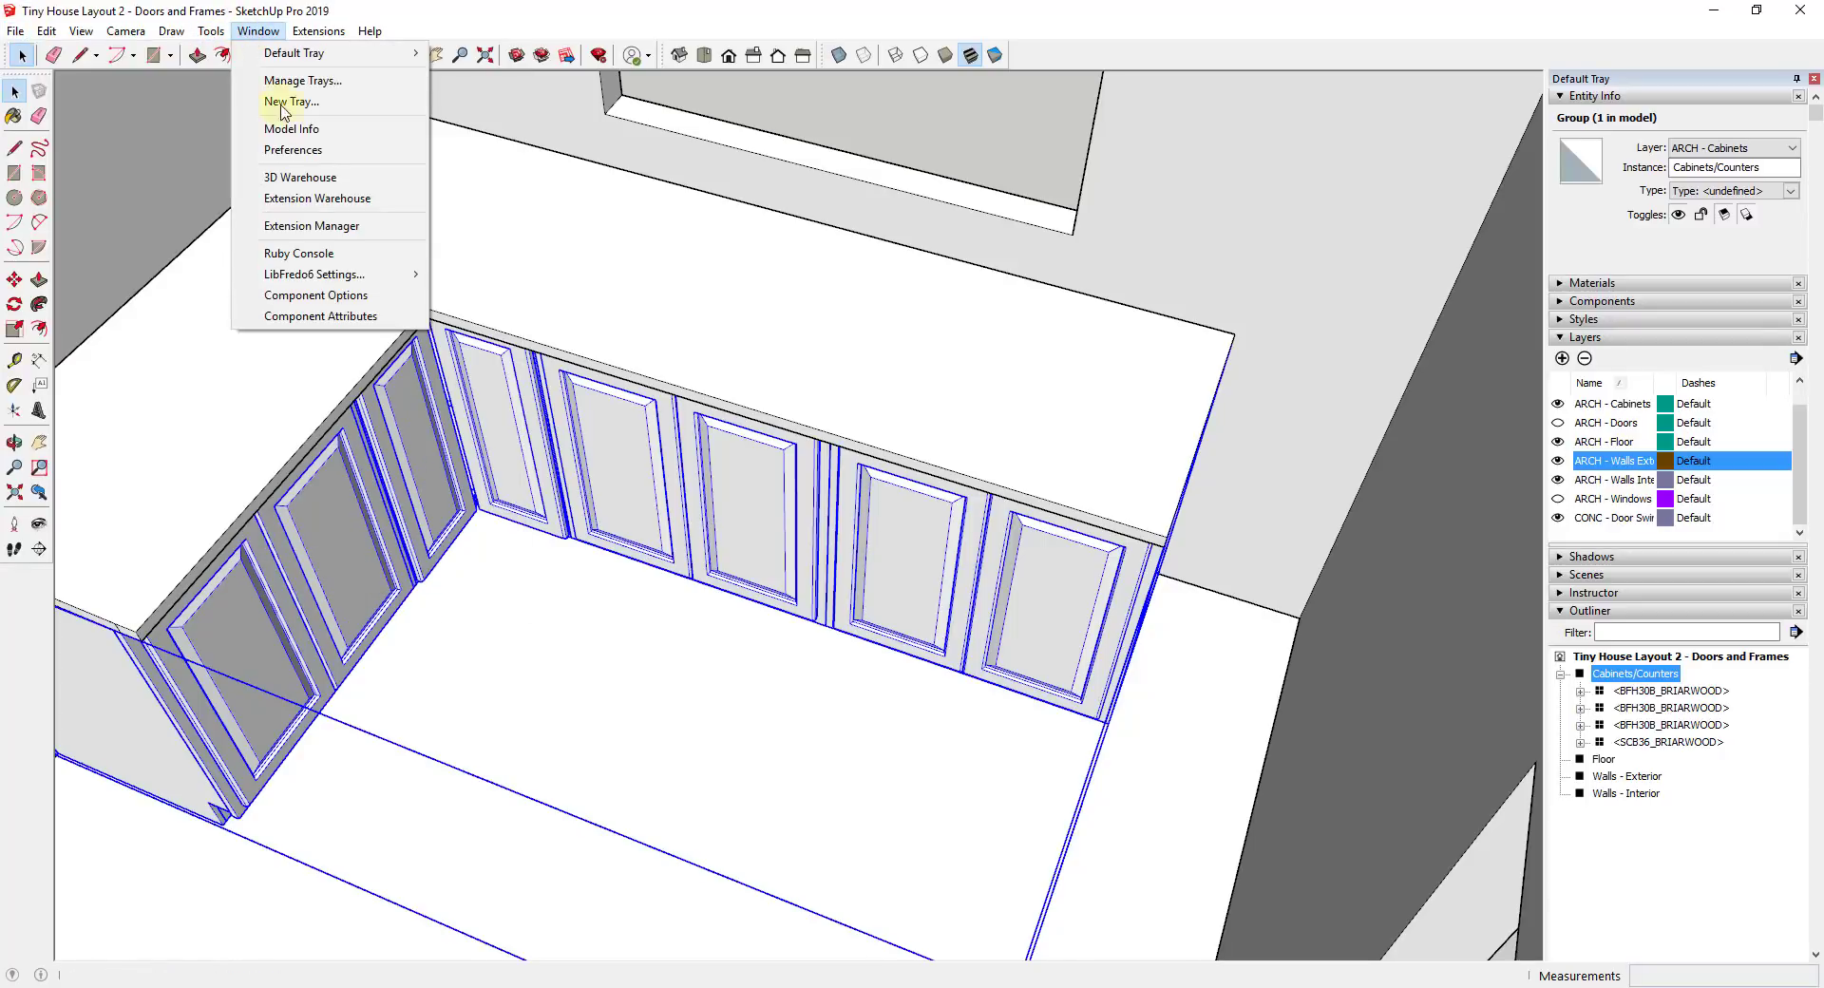
click(286, 177)
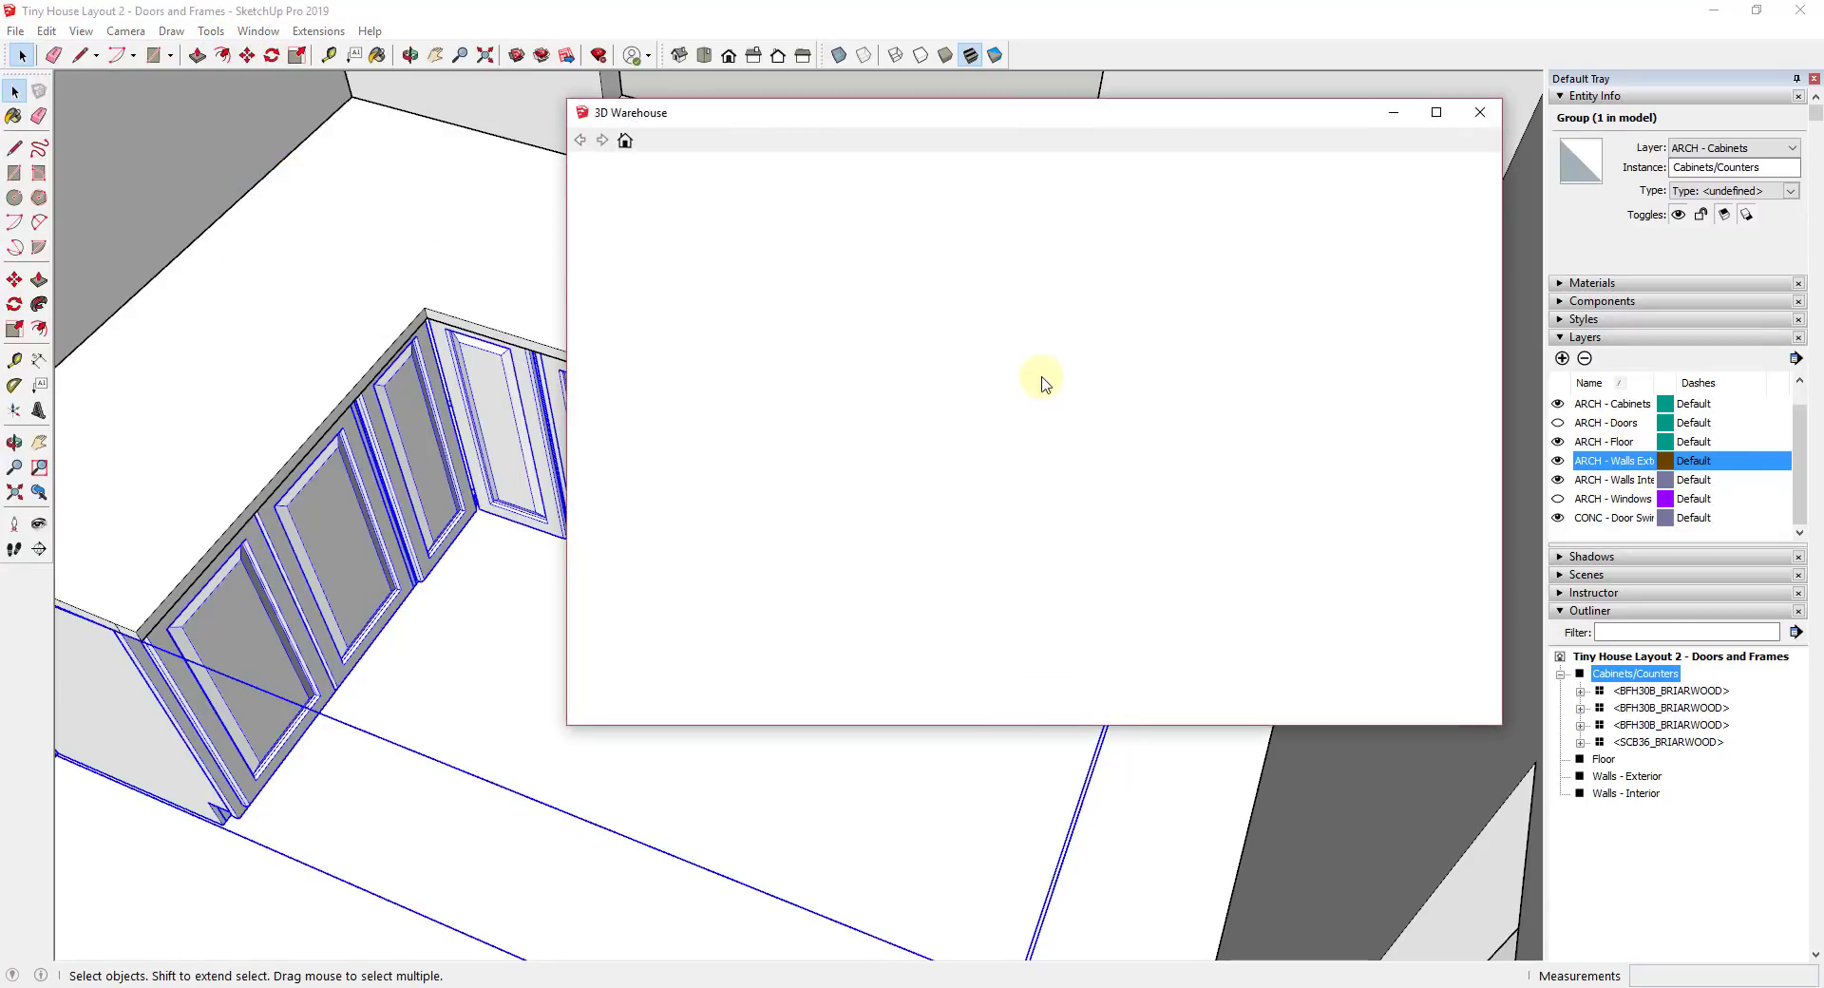
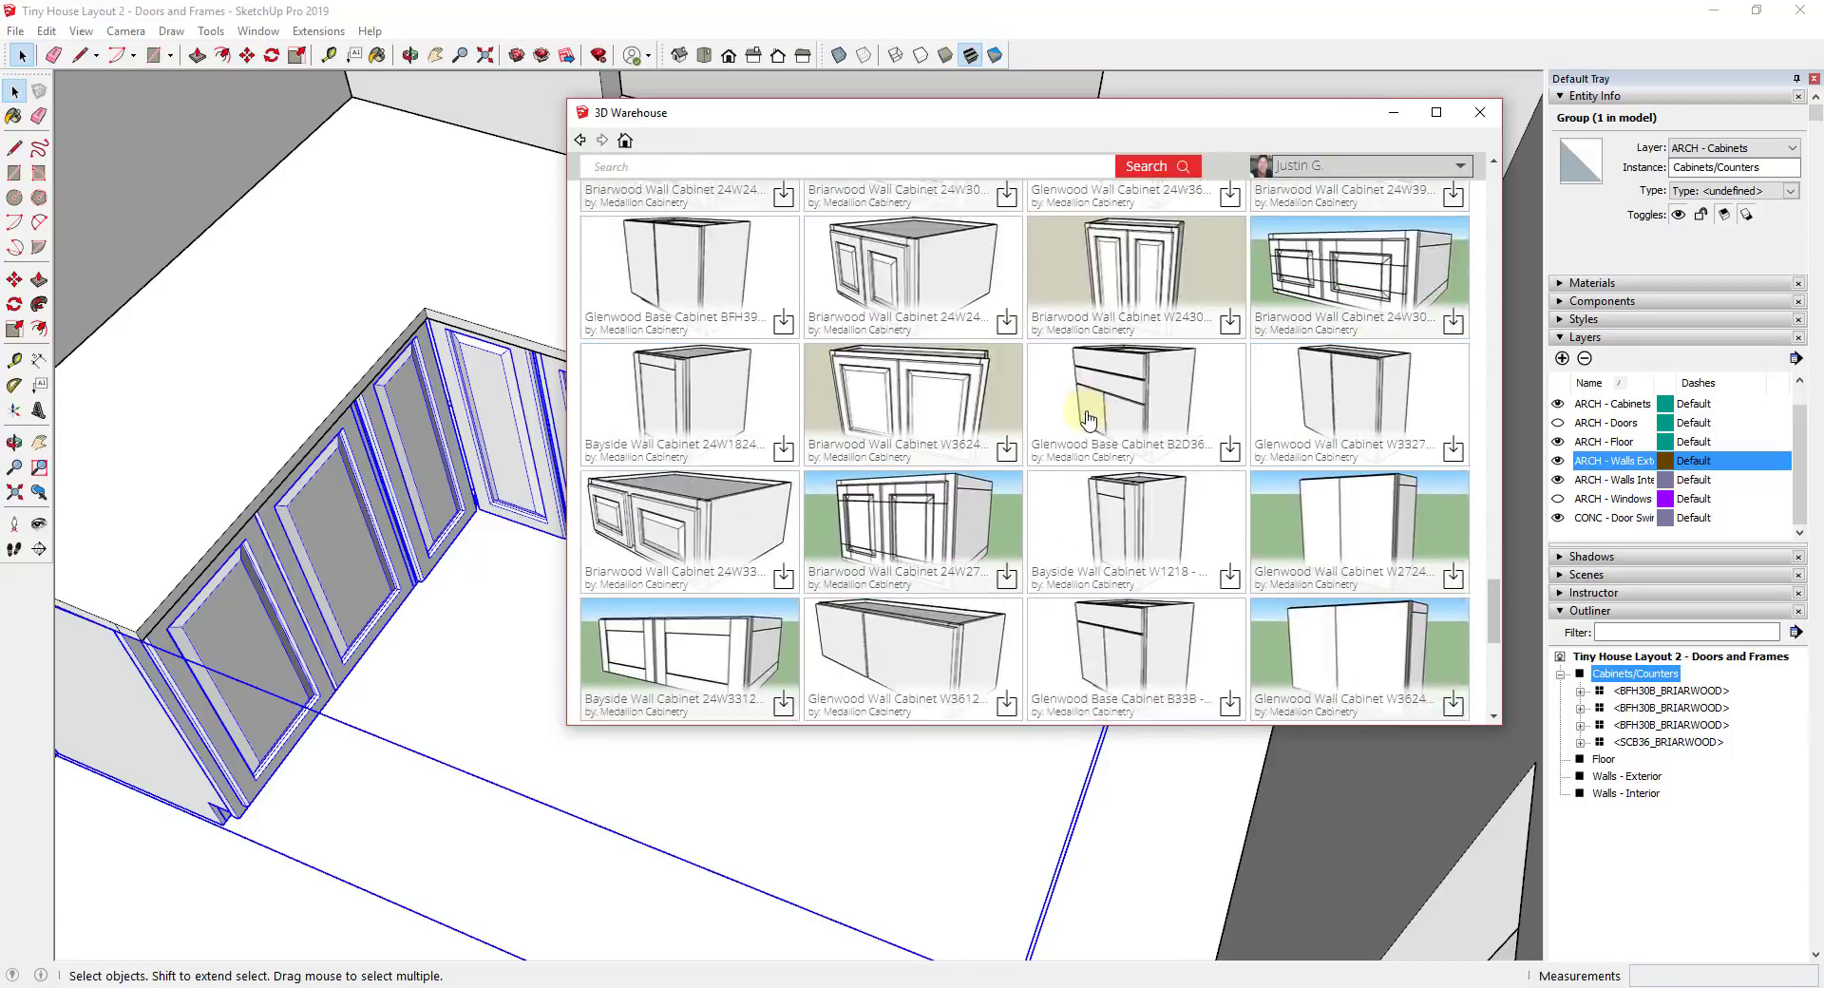
click(1393, 112)
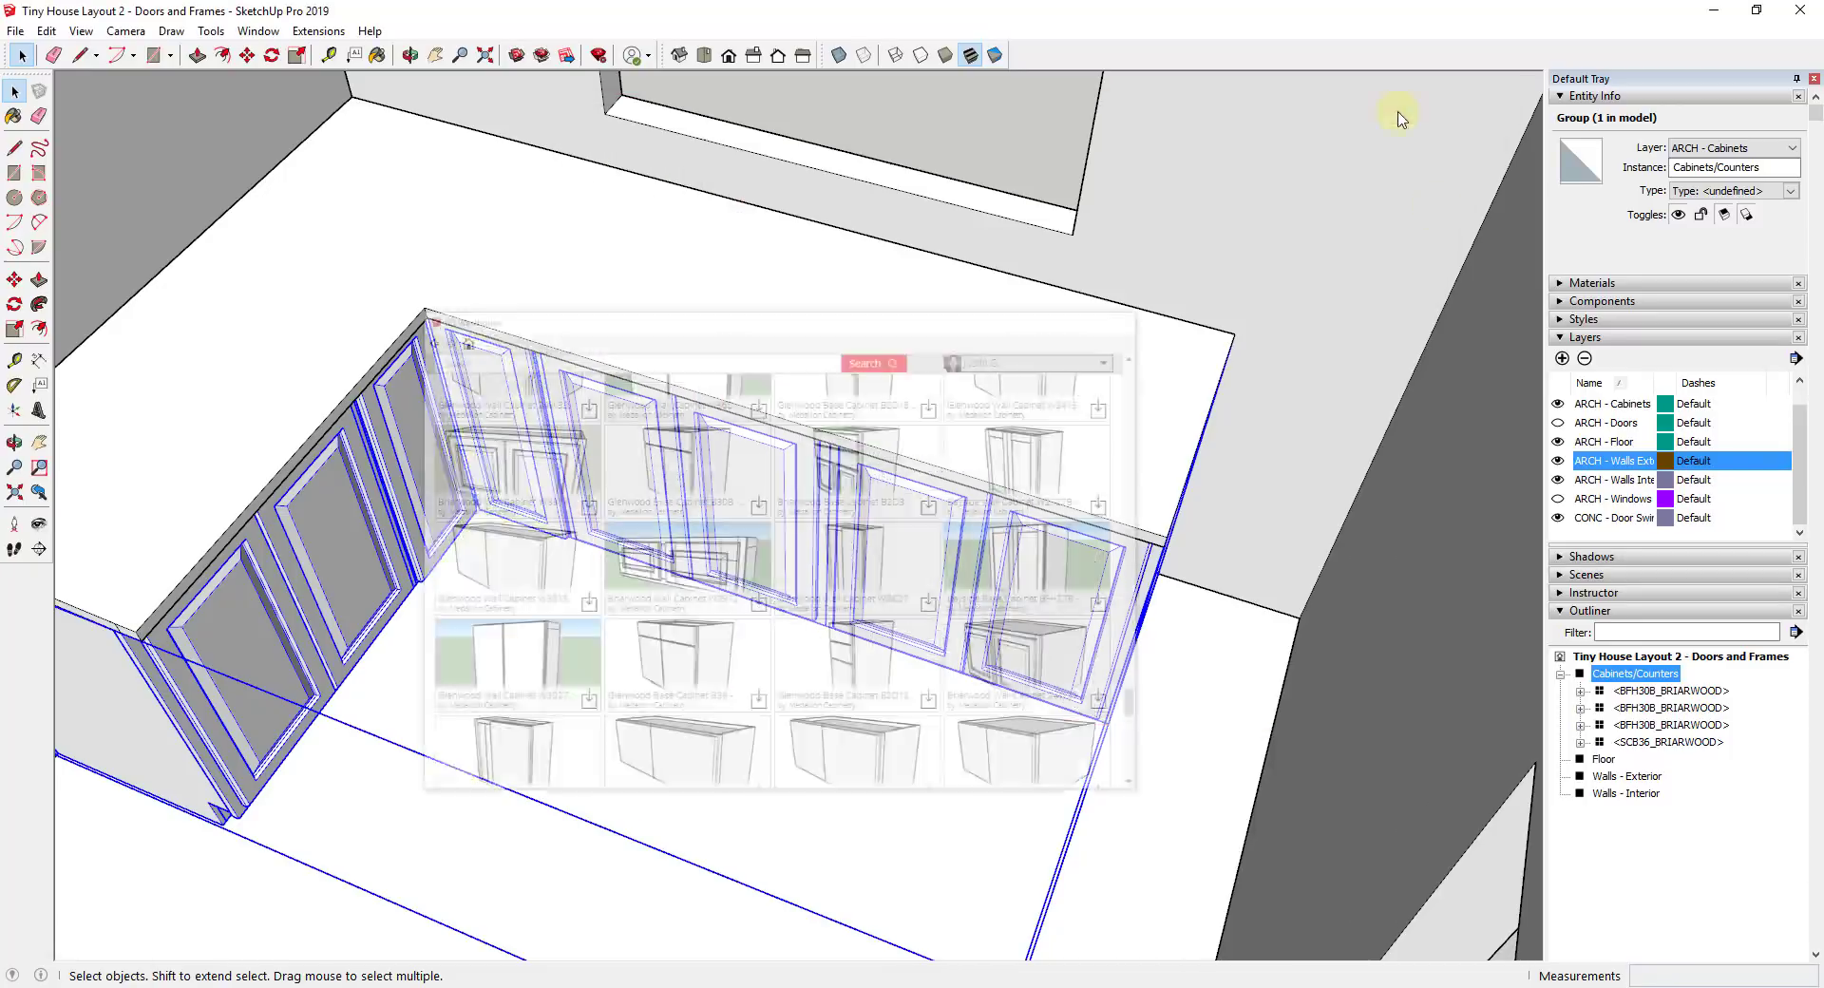
Open the end base cabinet inside the group to inspect its right stile component, and leave the group for an overall view
double_click(1125, 577)
click(1142, 608)
key(Escape)
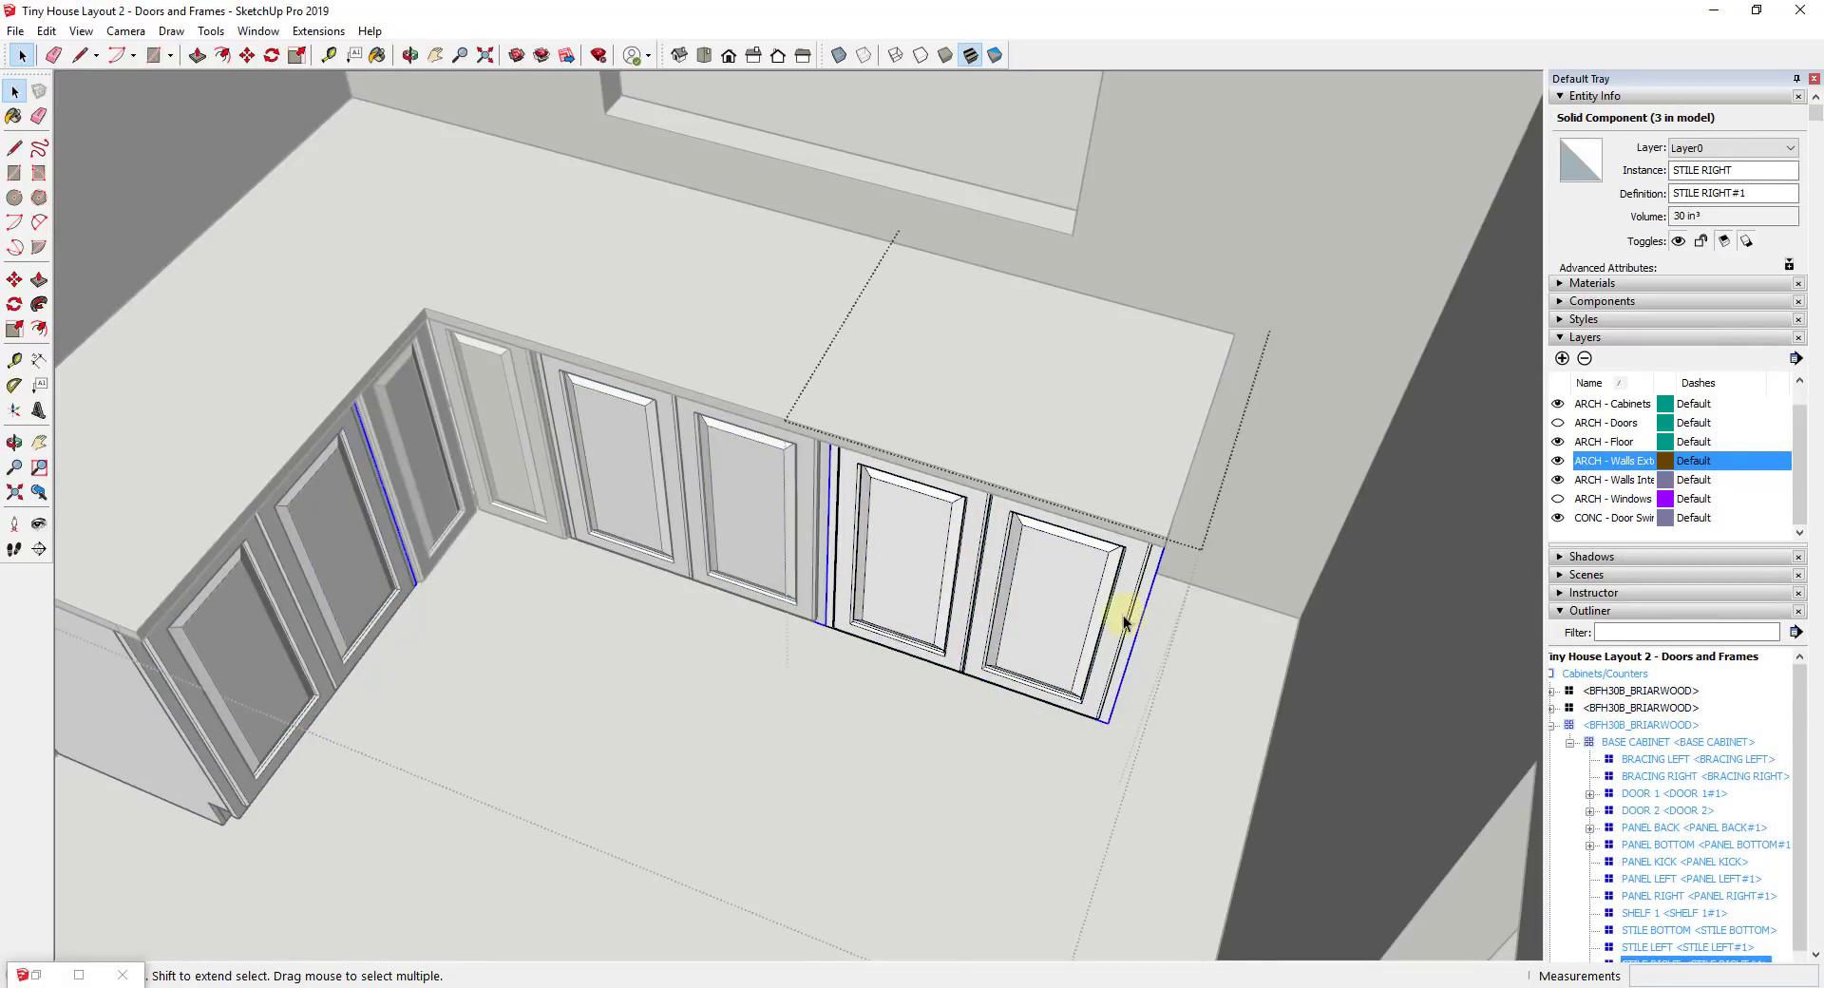
scroll(1135, 579, down, 6)
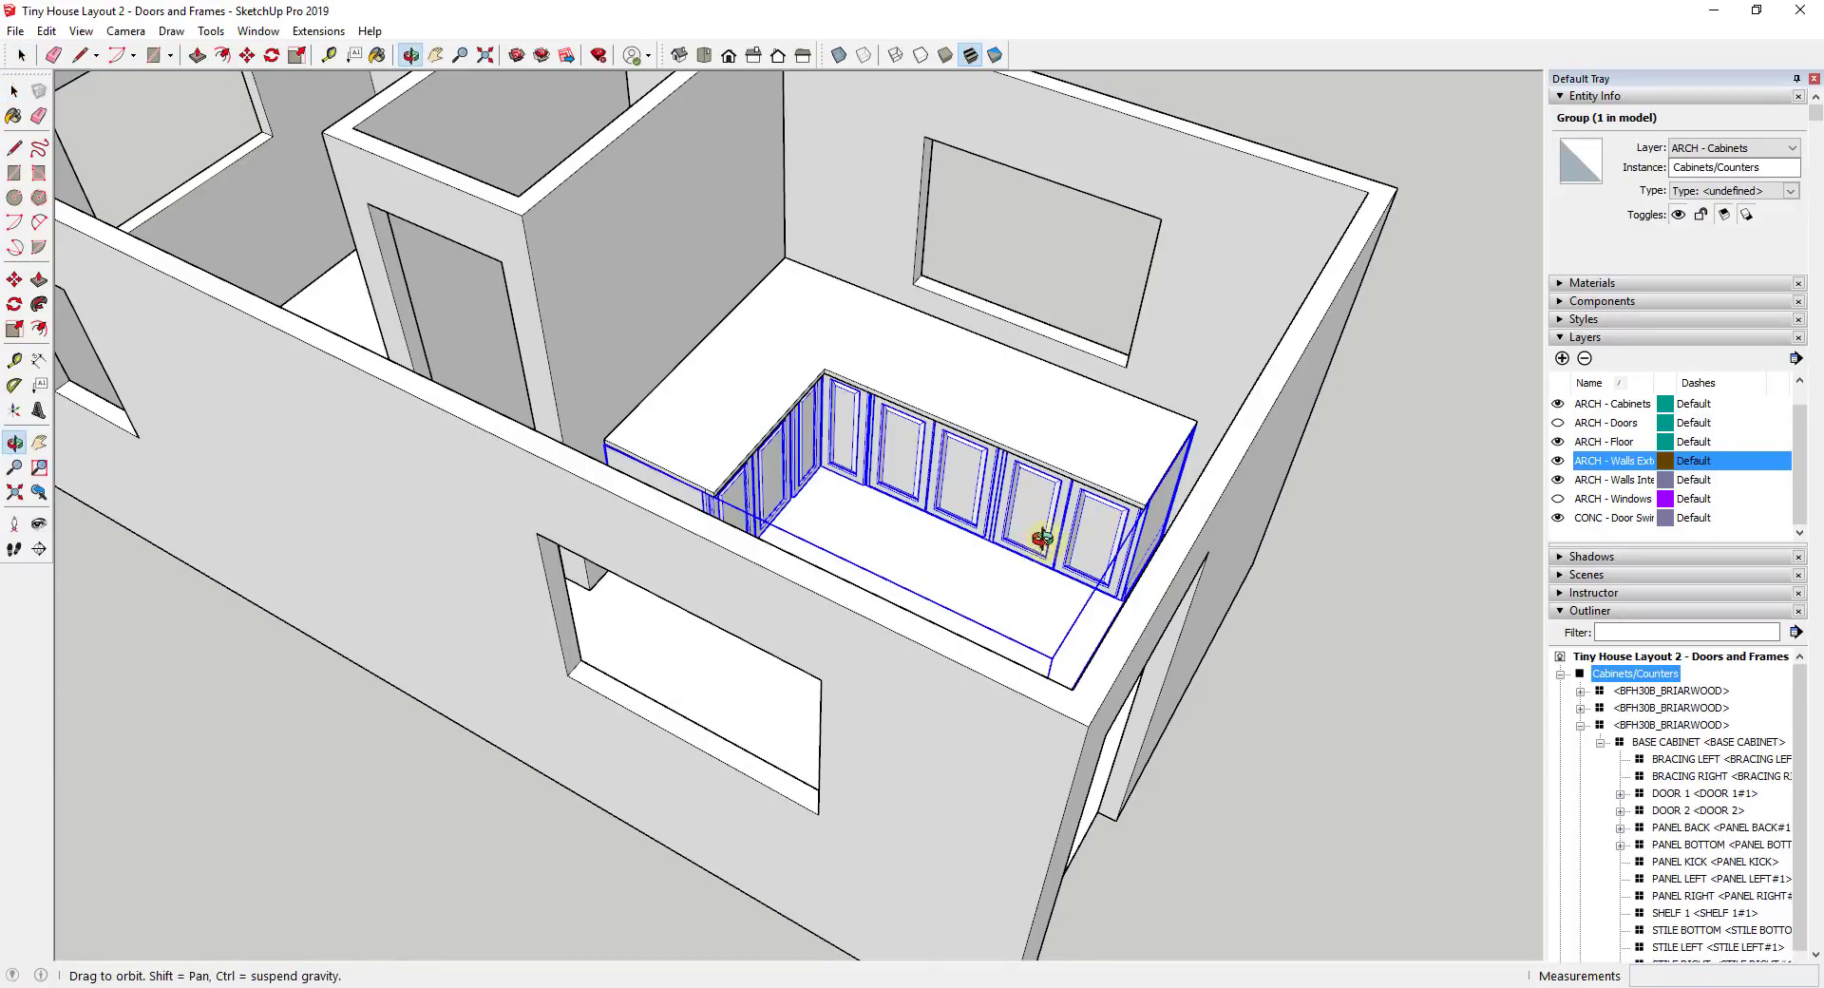
Delete the two-door base cabinet at the far end of the long leg inside the Cabinets/Counters group
scroll(1043, 496, up, 2)
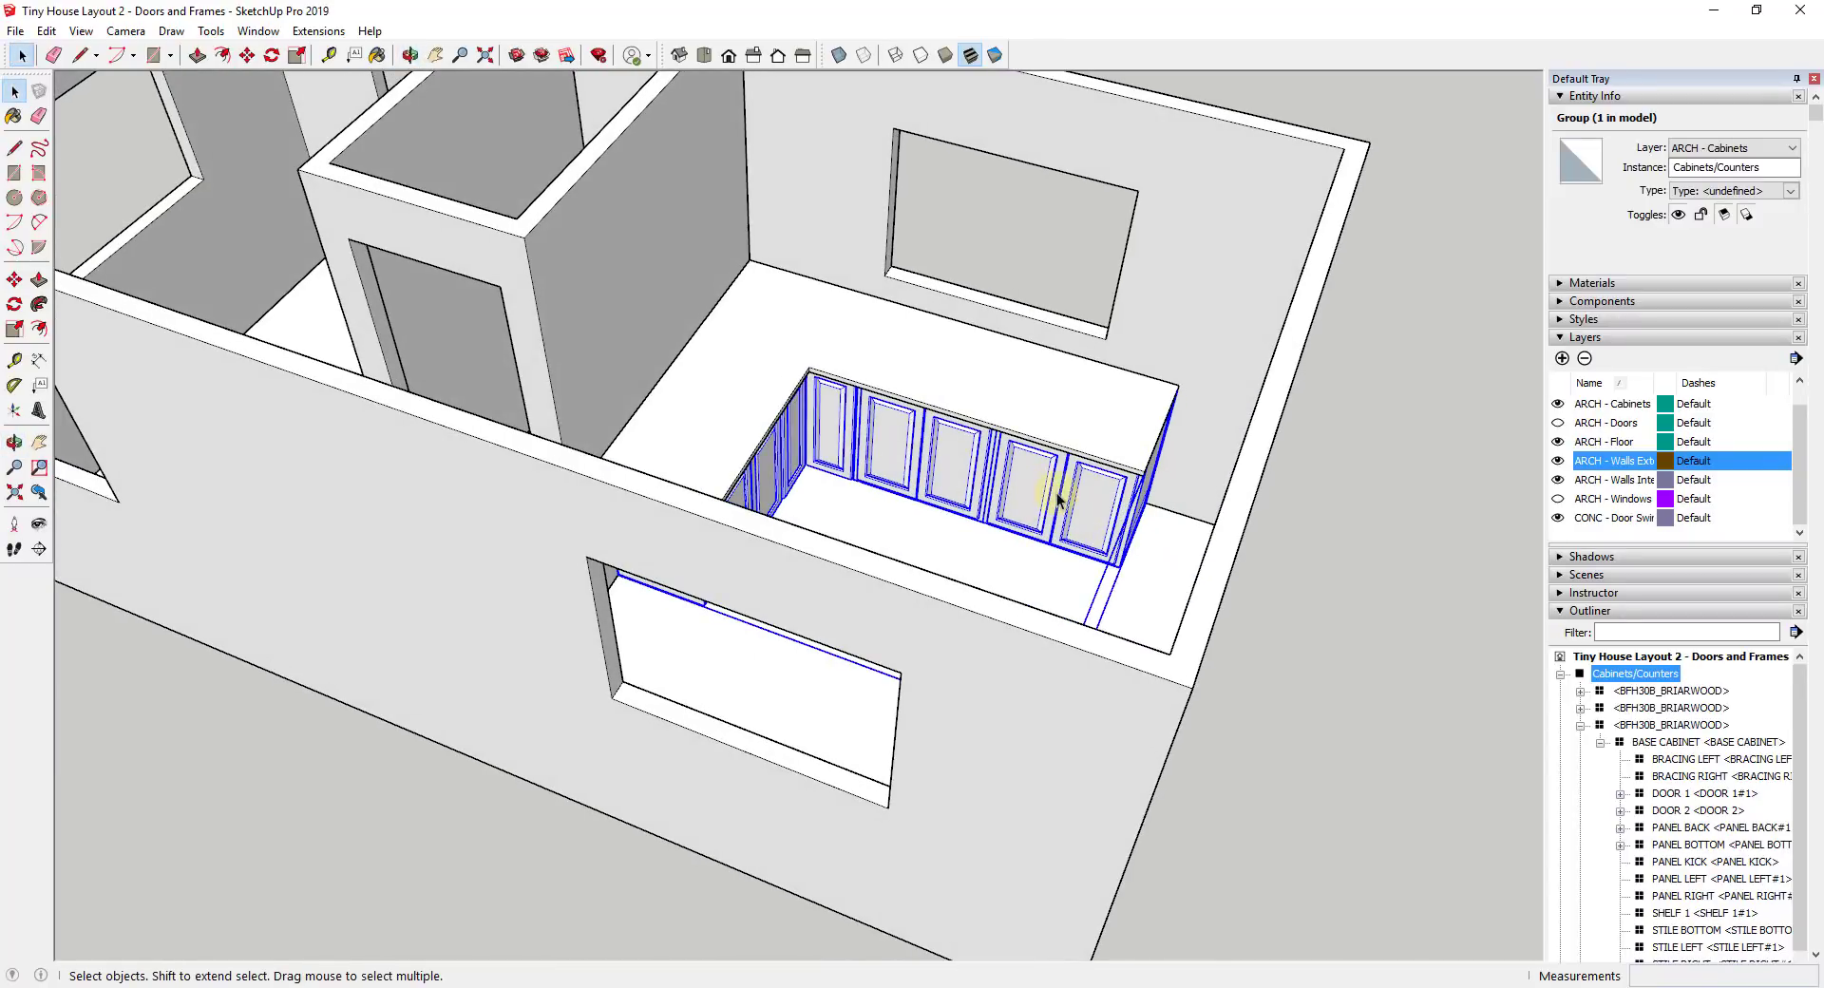
double_click(1075, 498)
click(1077, 498)
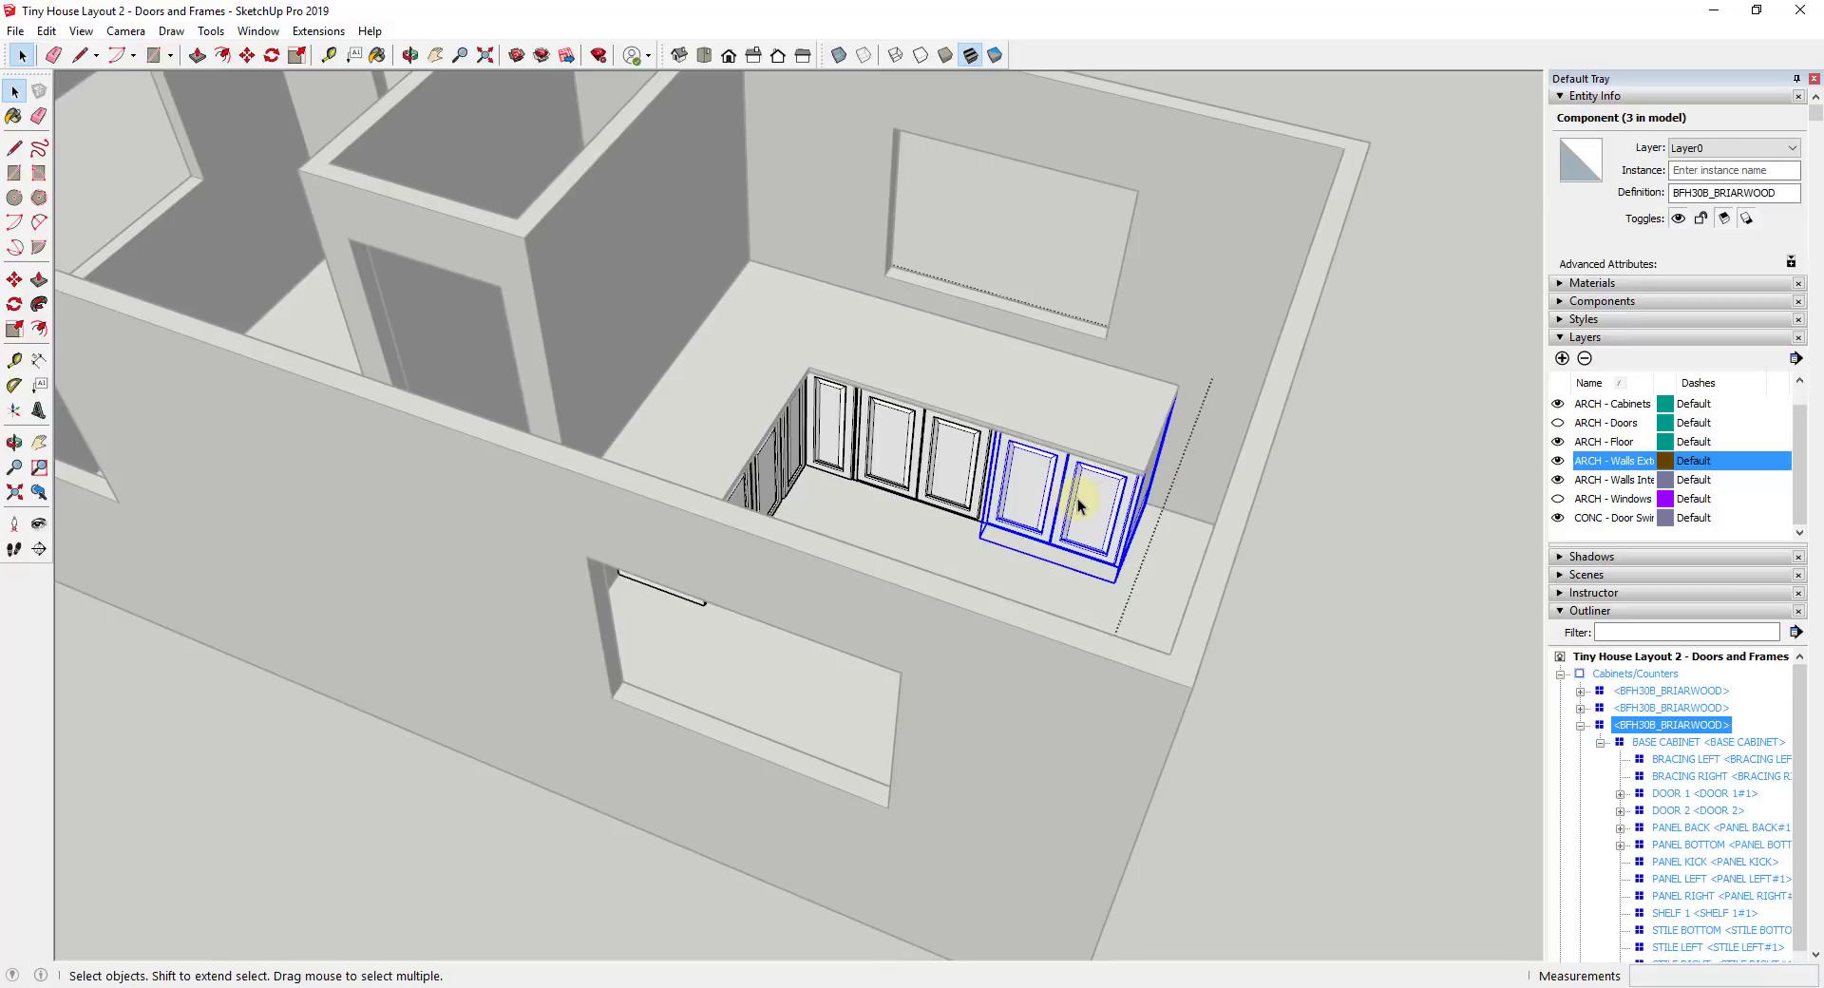
key(Delete)
Open the Briarwood Base Cabinets collection from Medallion Cabinetry's collections in 3D Warehouse
click(319, 31)
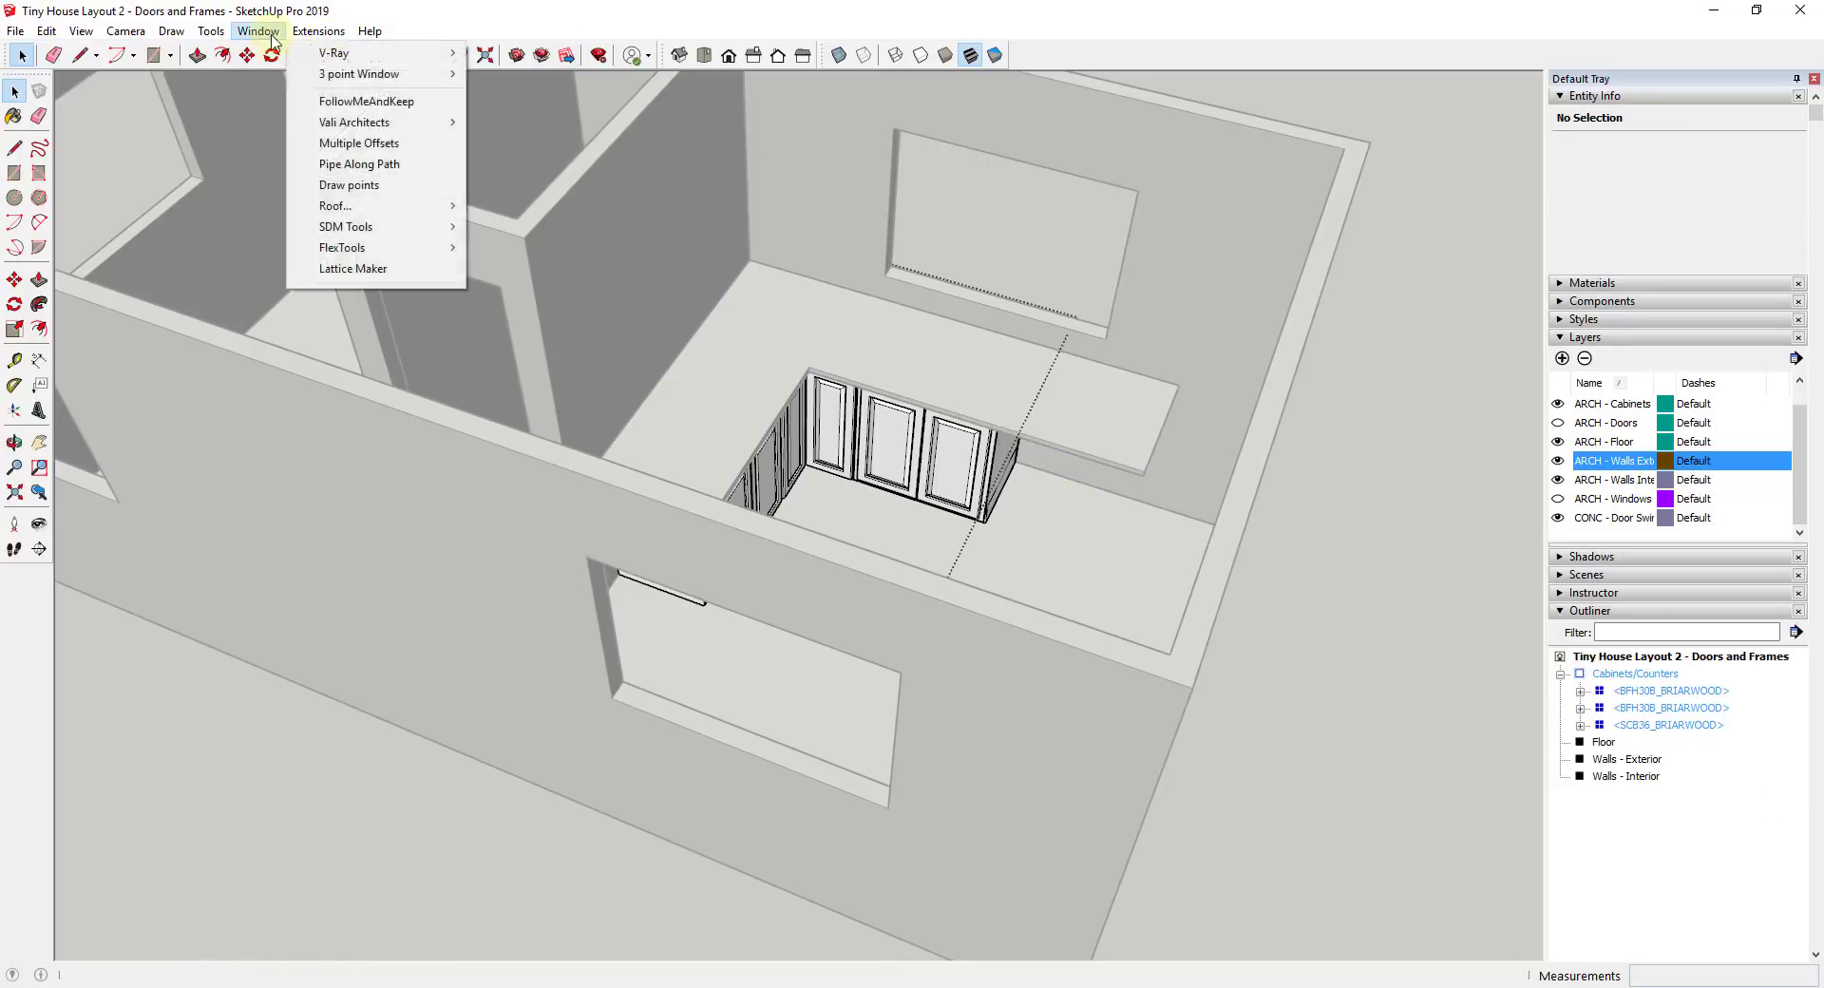
click(333, 178)
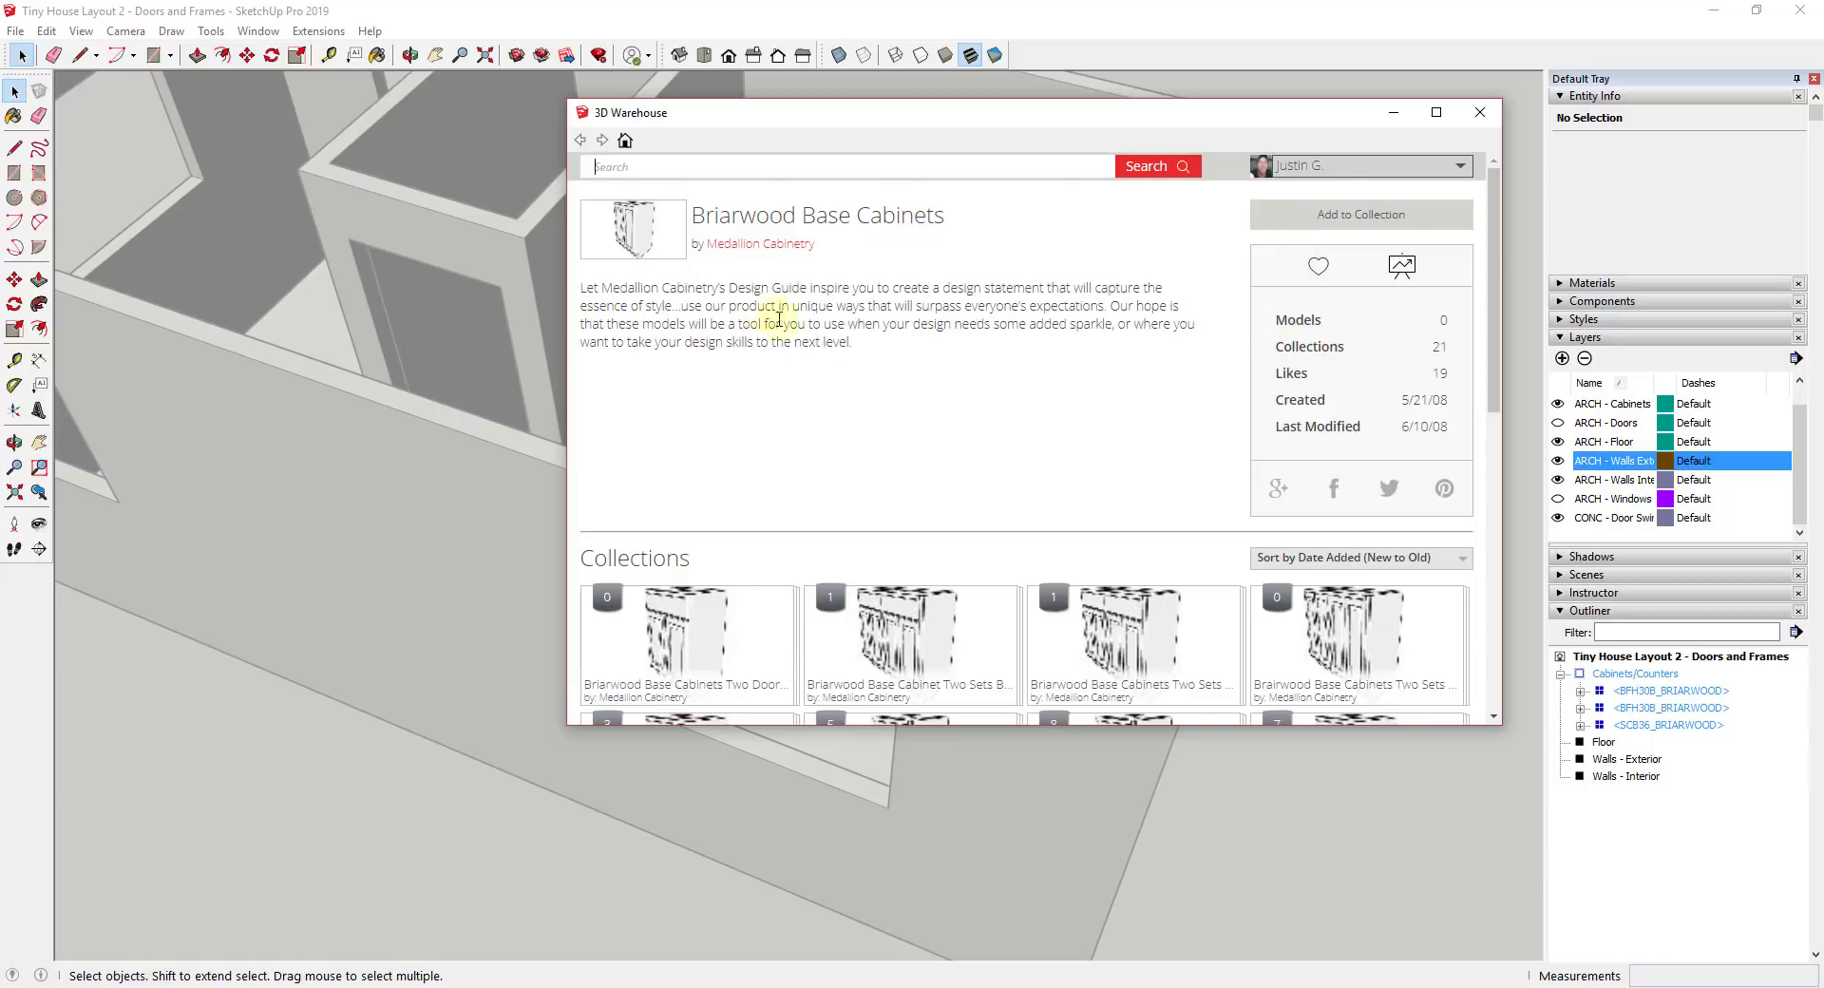
click(740, 249)
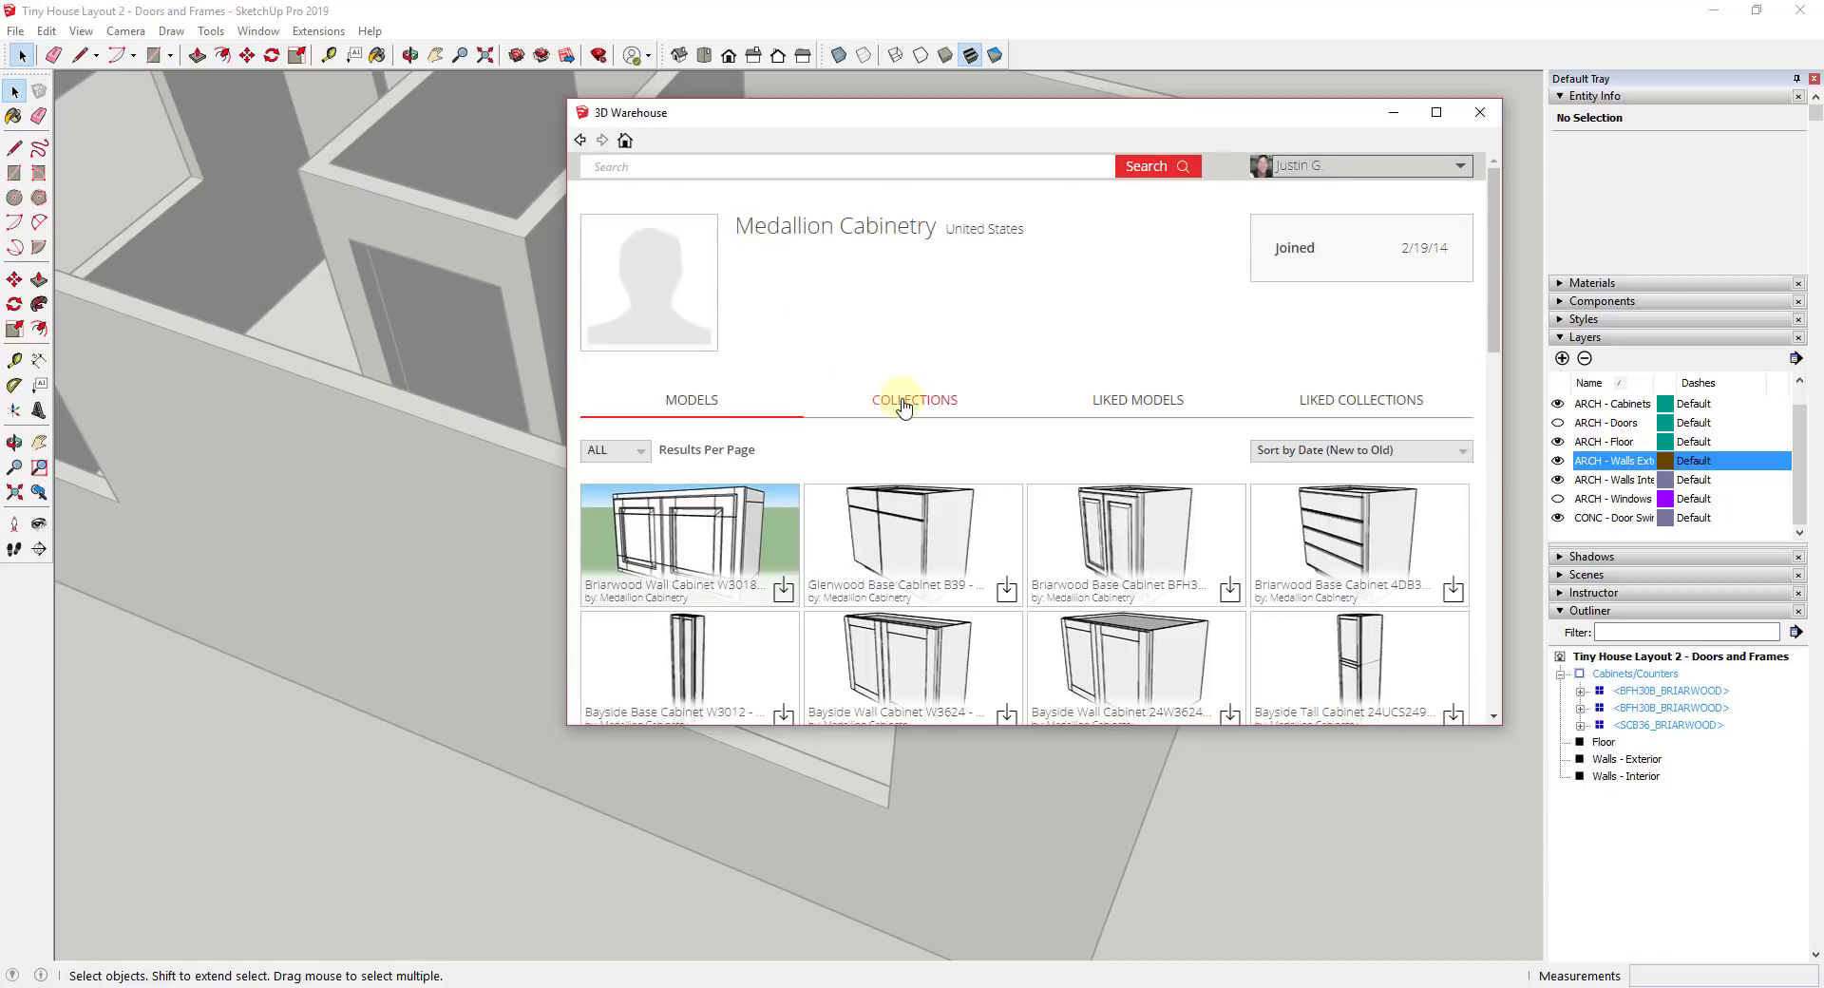
click(905, 403)
scroll(928, 409, down, 3)
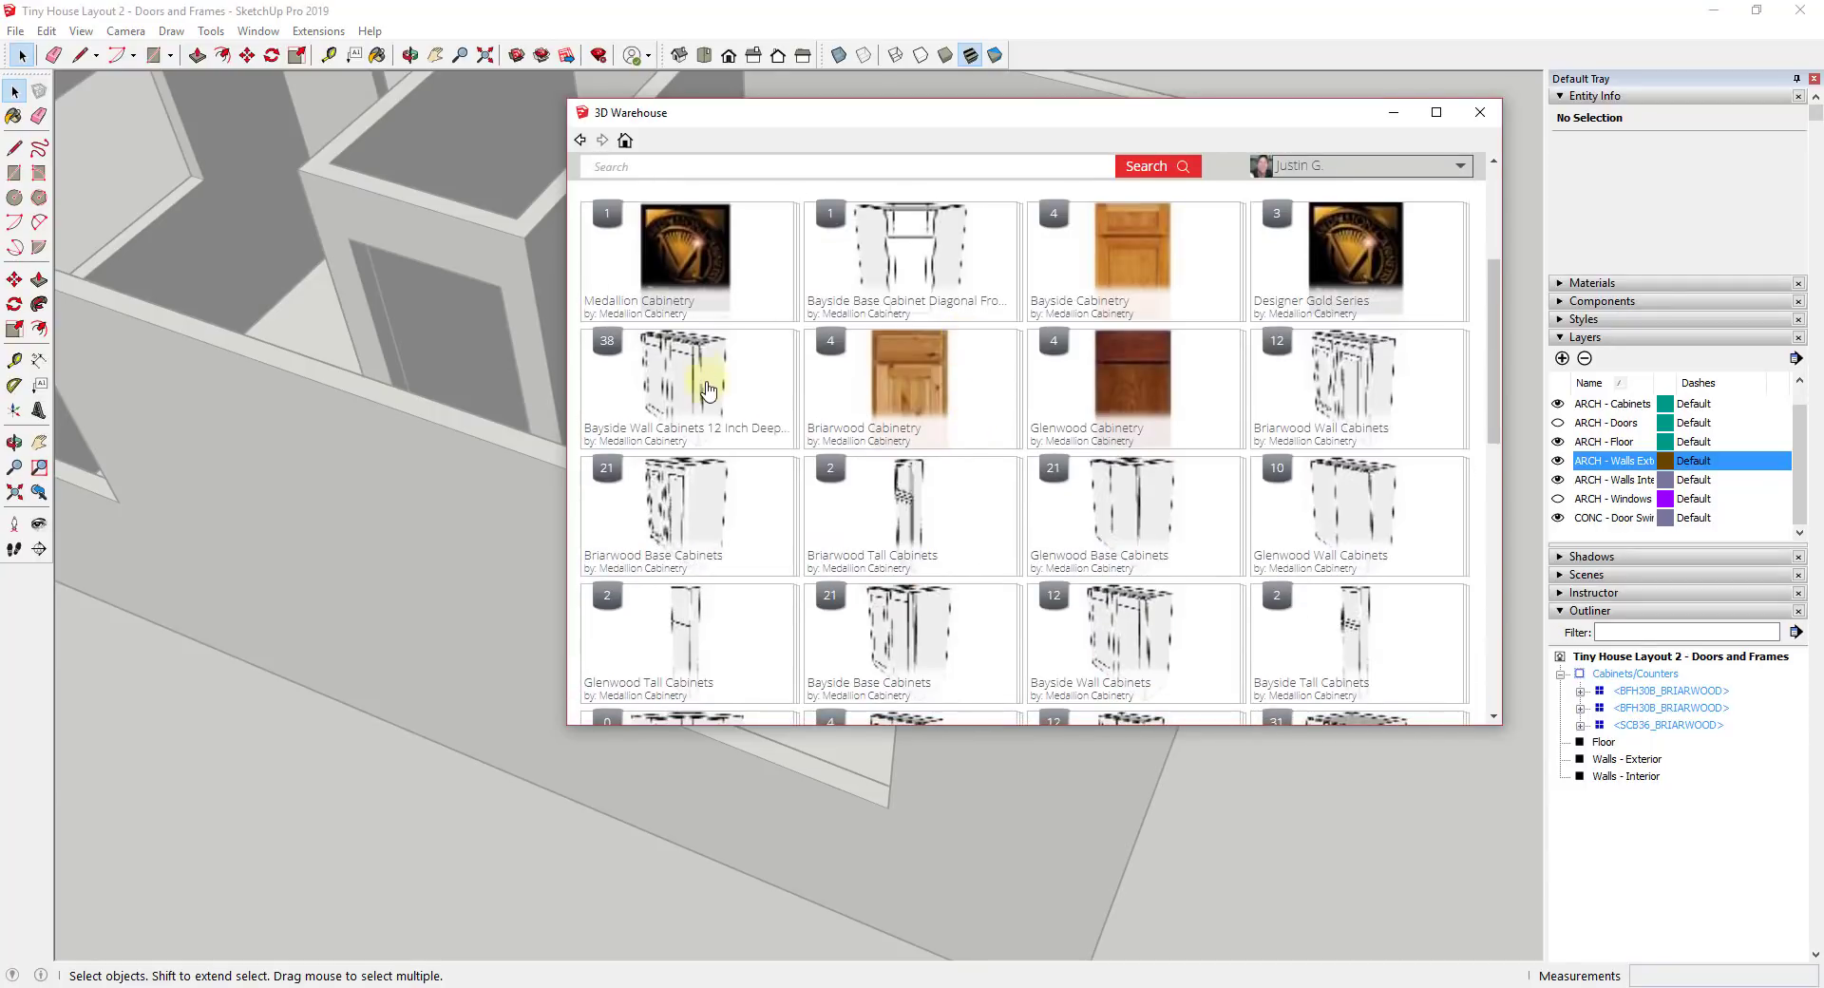
click(690, 504)
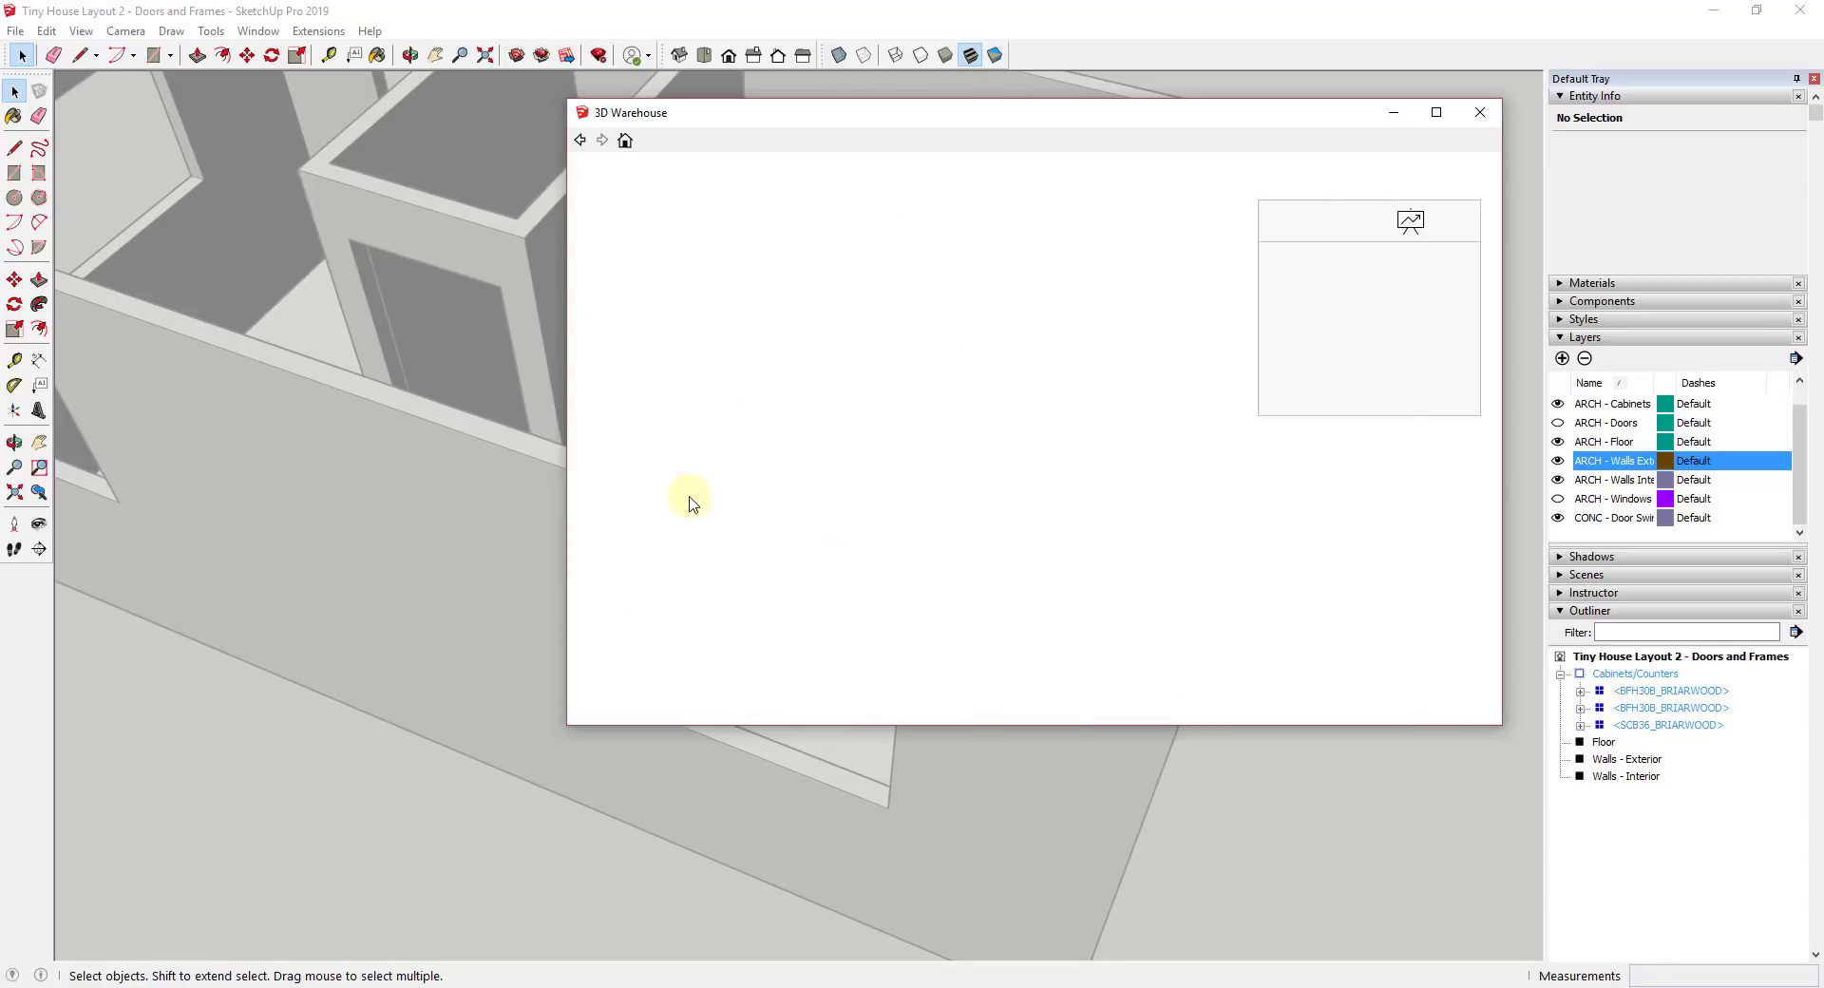
Download Briarwood Base Cabinet B2D15 from the Two Drawers One Door collection and place it in the gap at the long leg's end
scroll(1035, 471, down, 5)
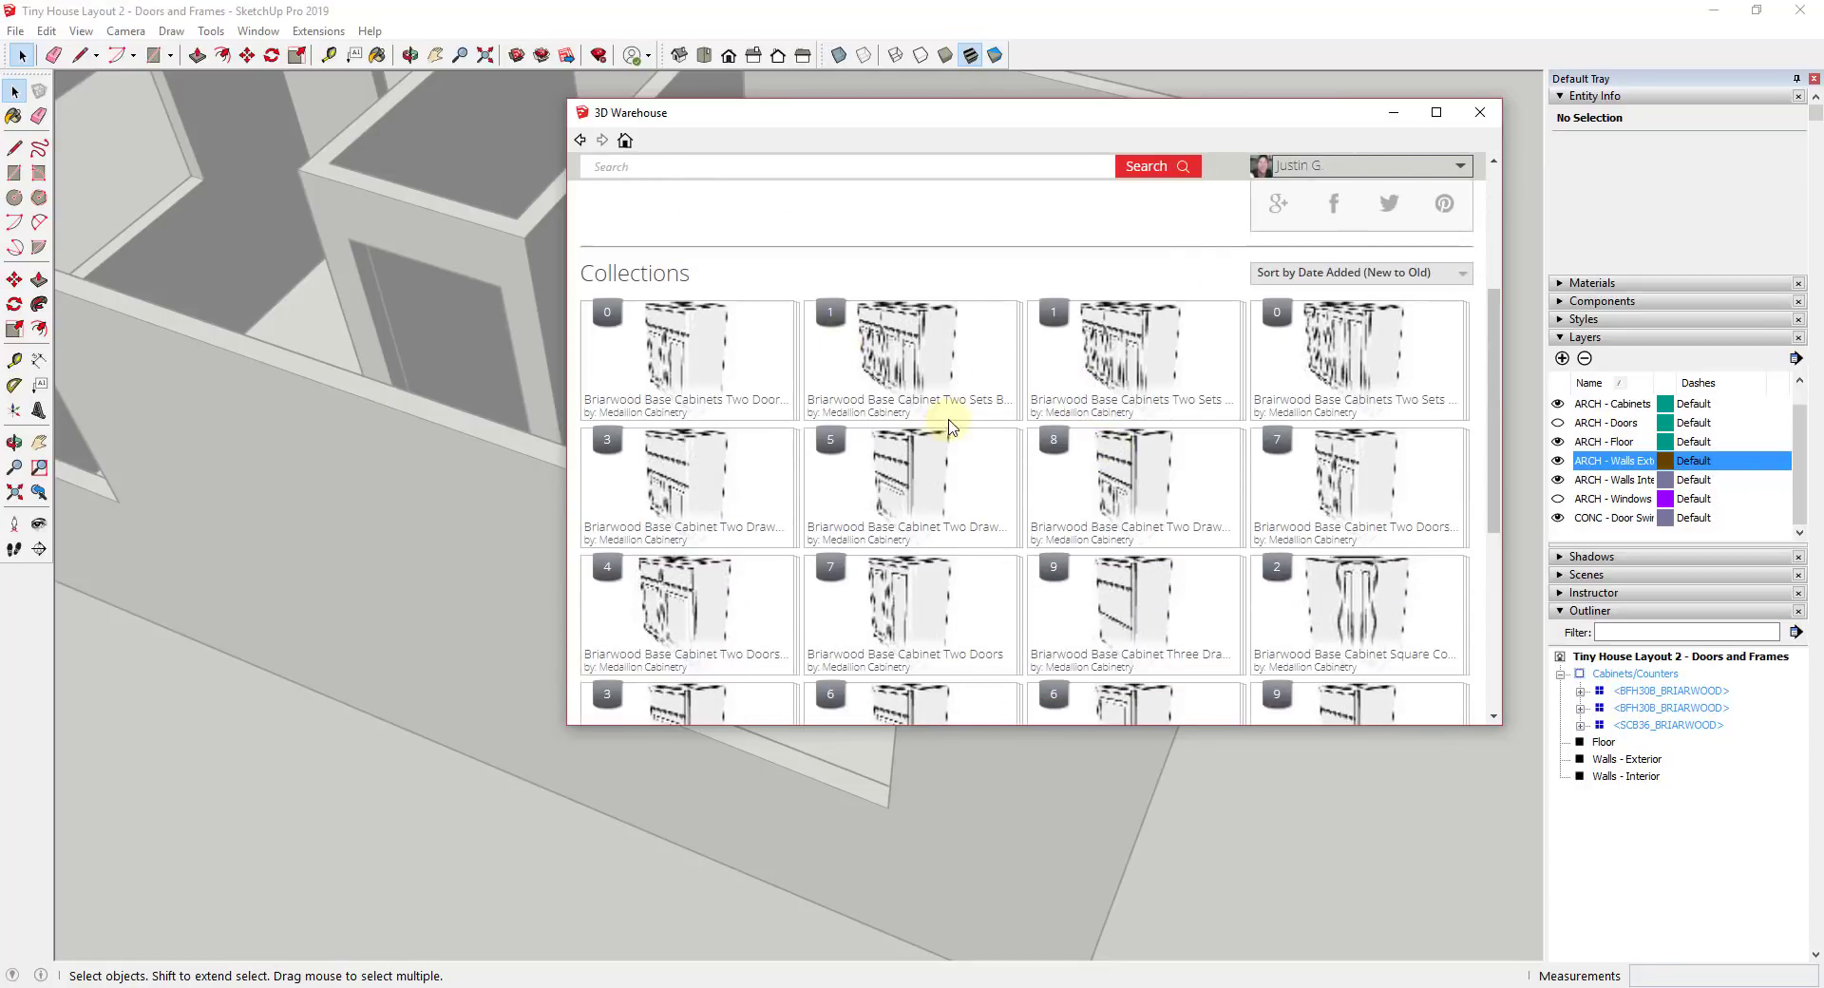
scroll(904, 581, down, 1)
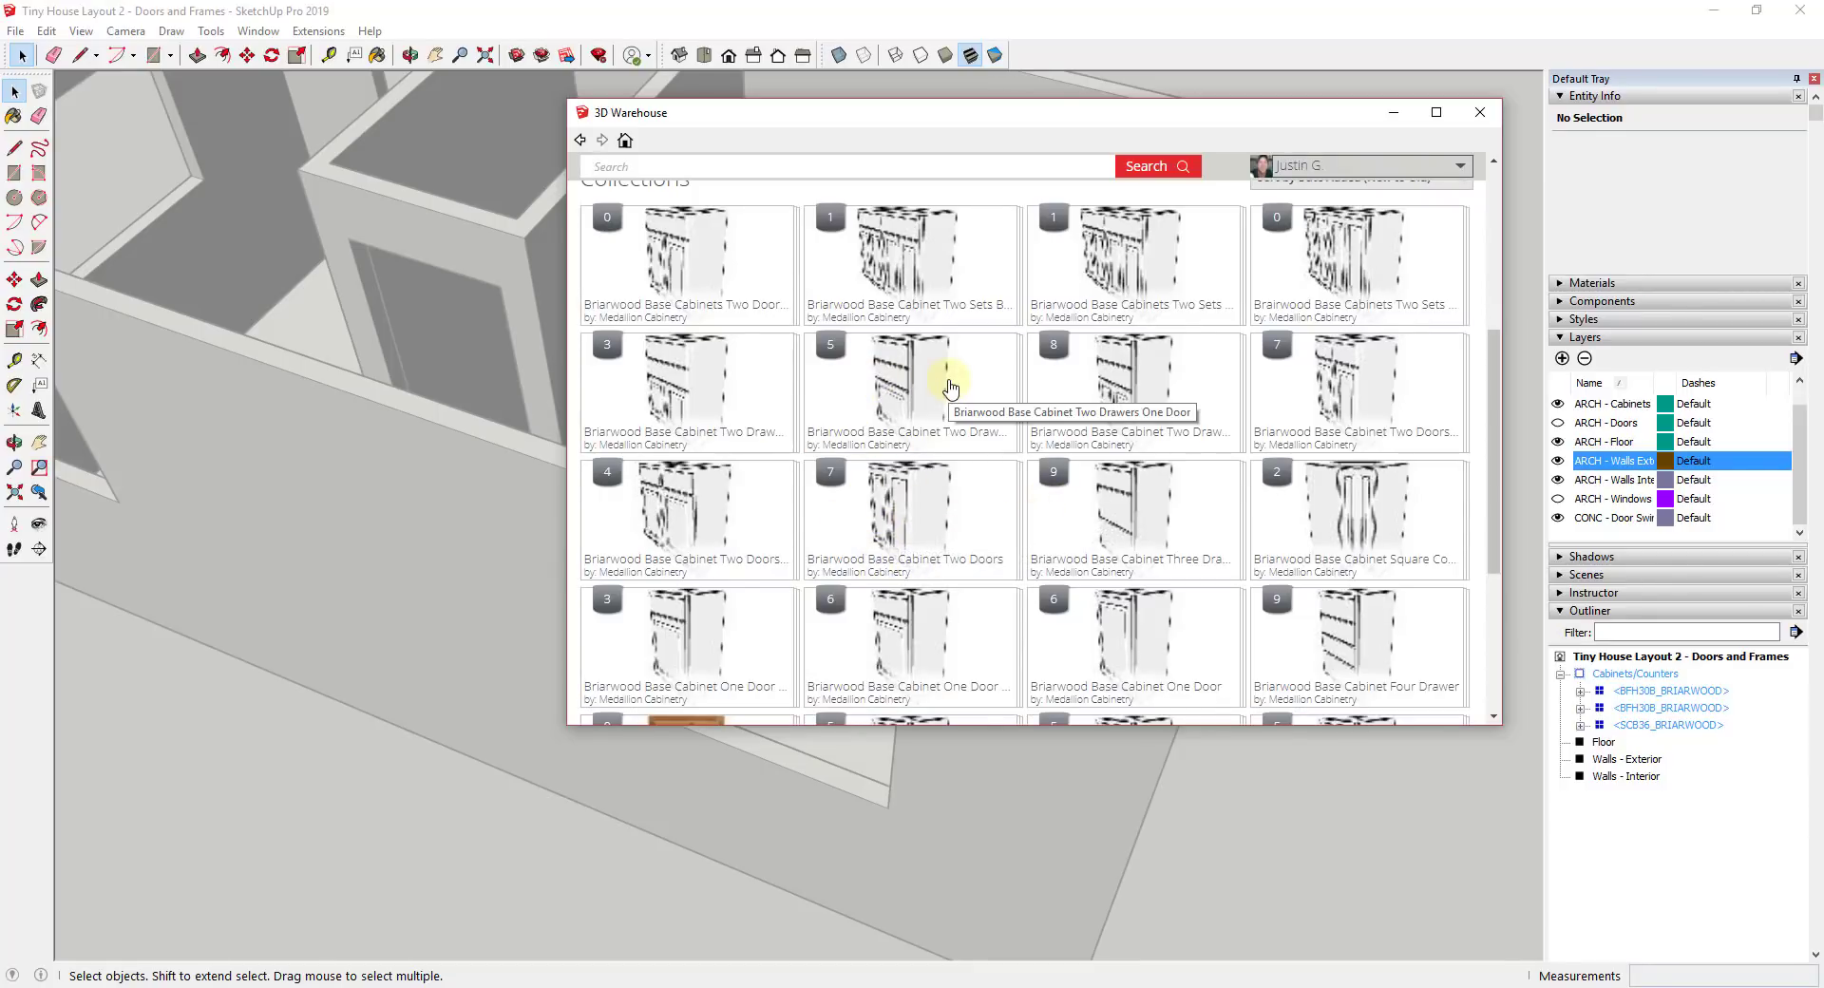
click(922, 369)
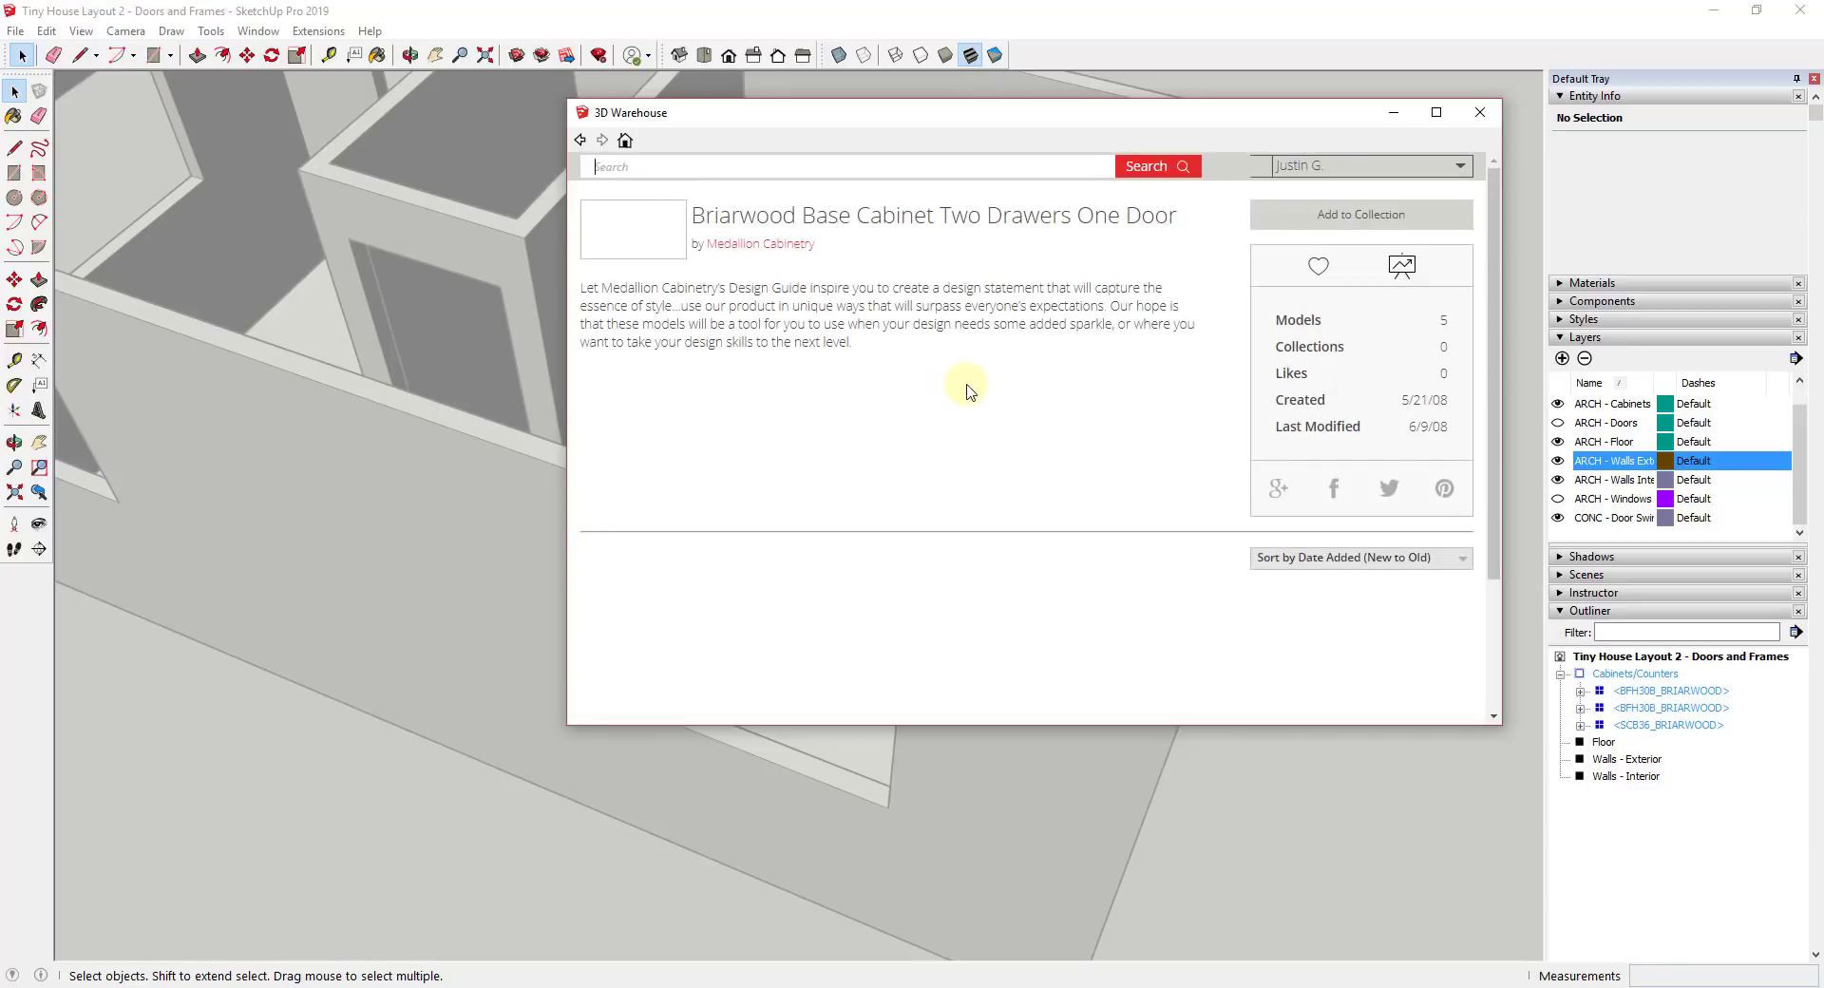
scroll(1103, 280, down, 2)
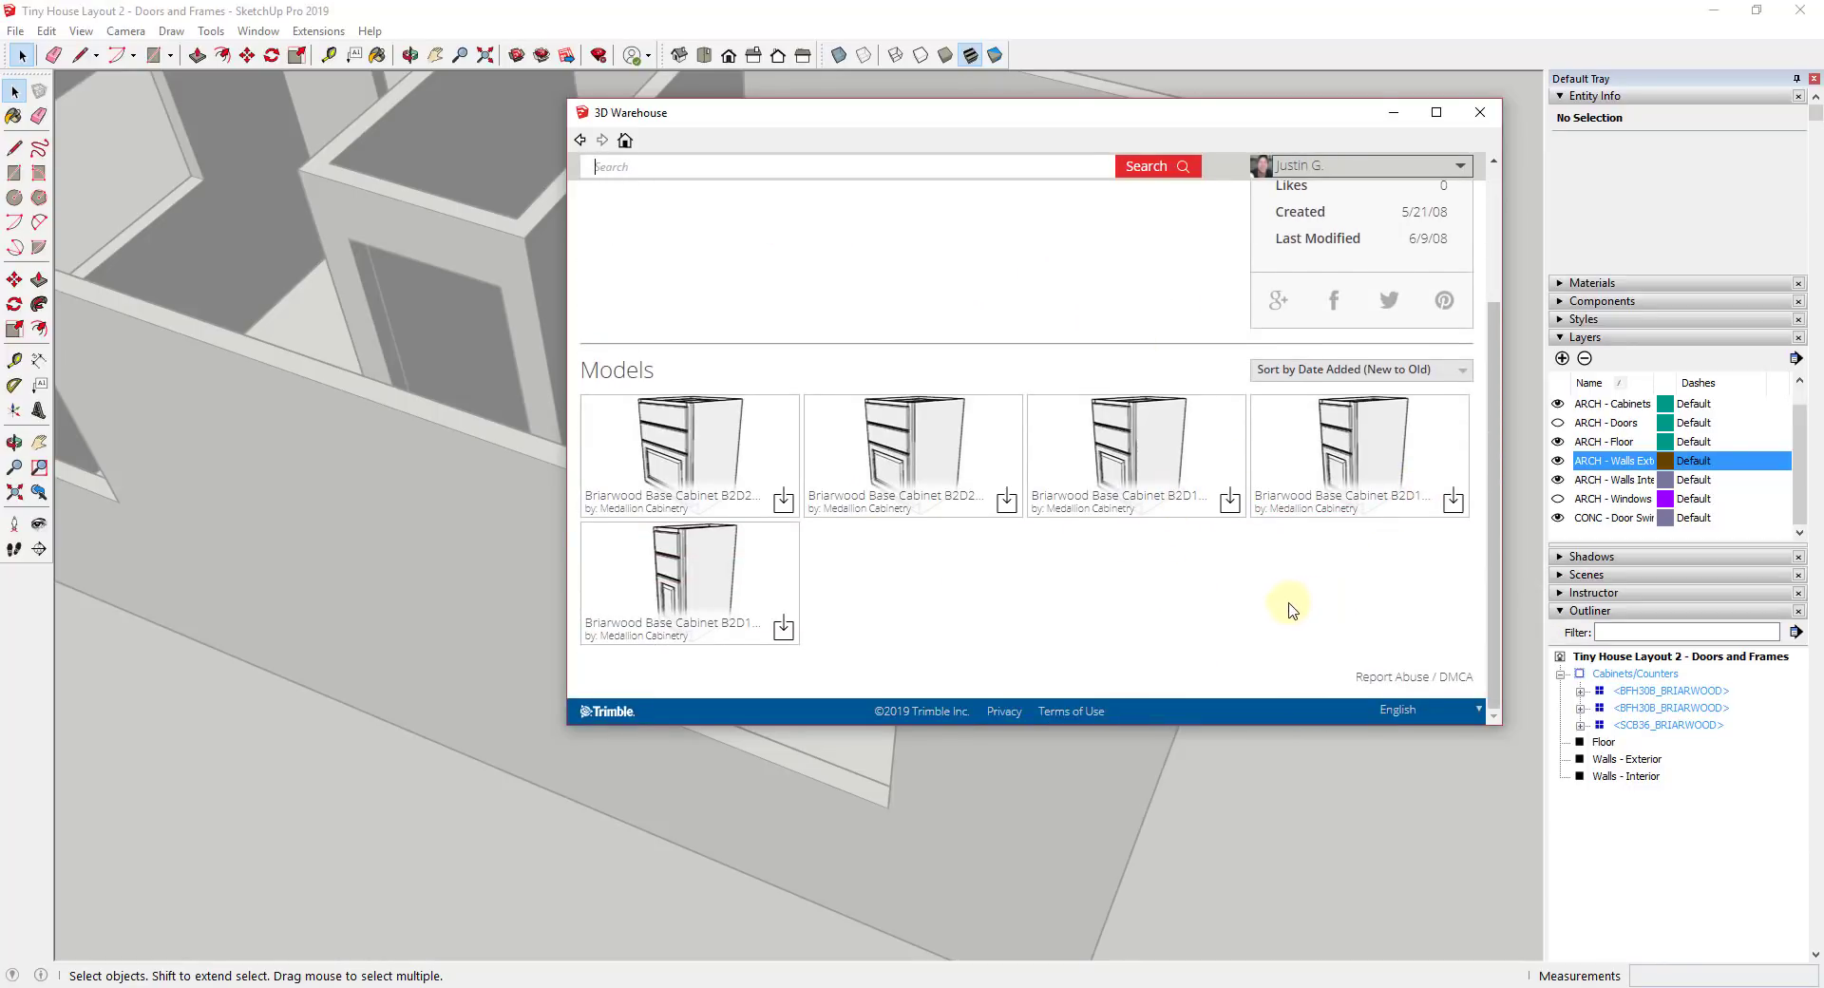
click(1371, 446)
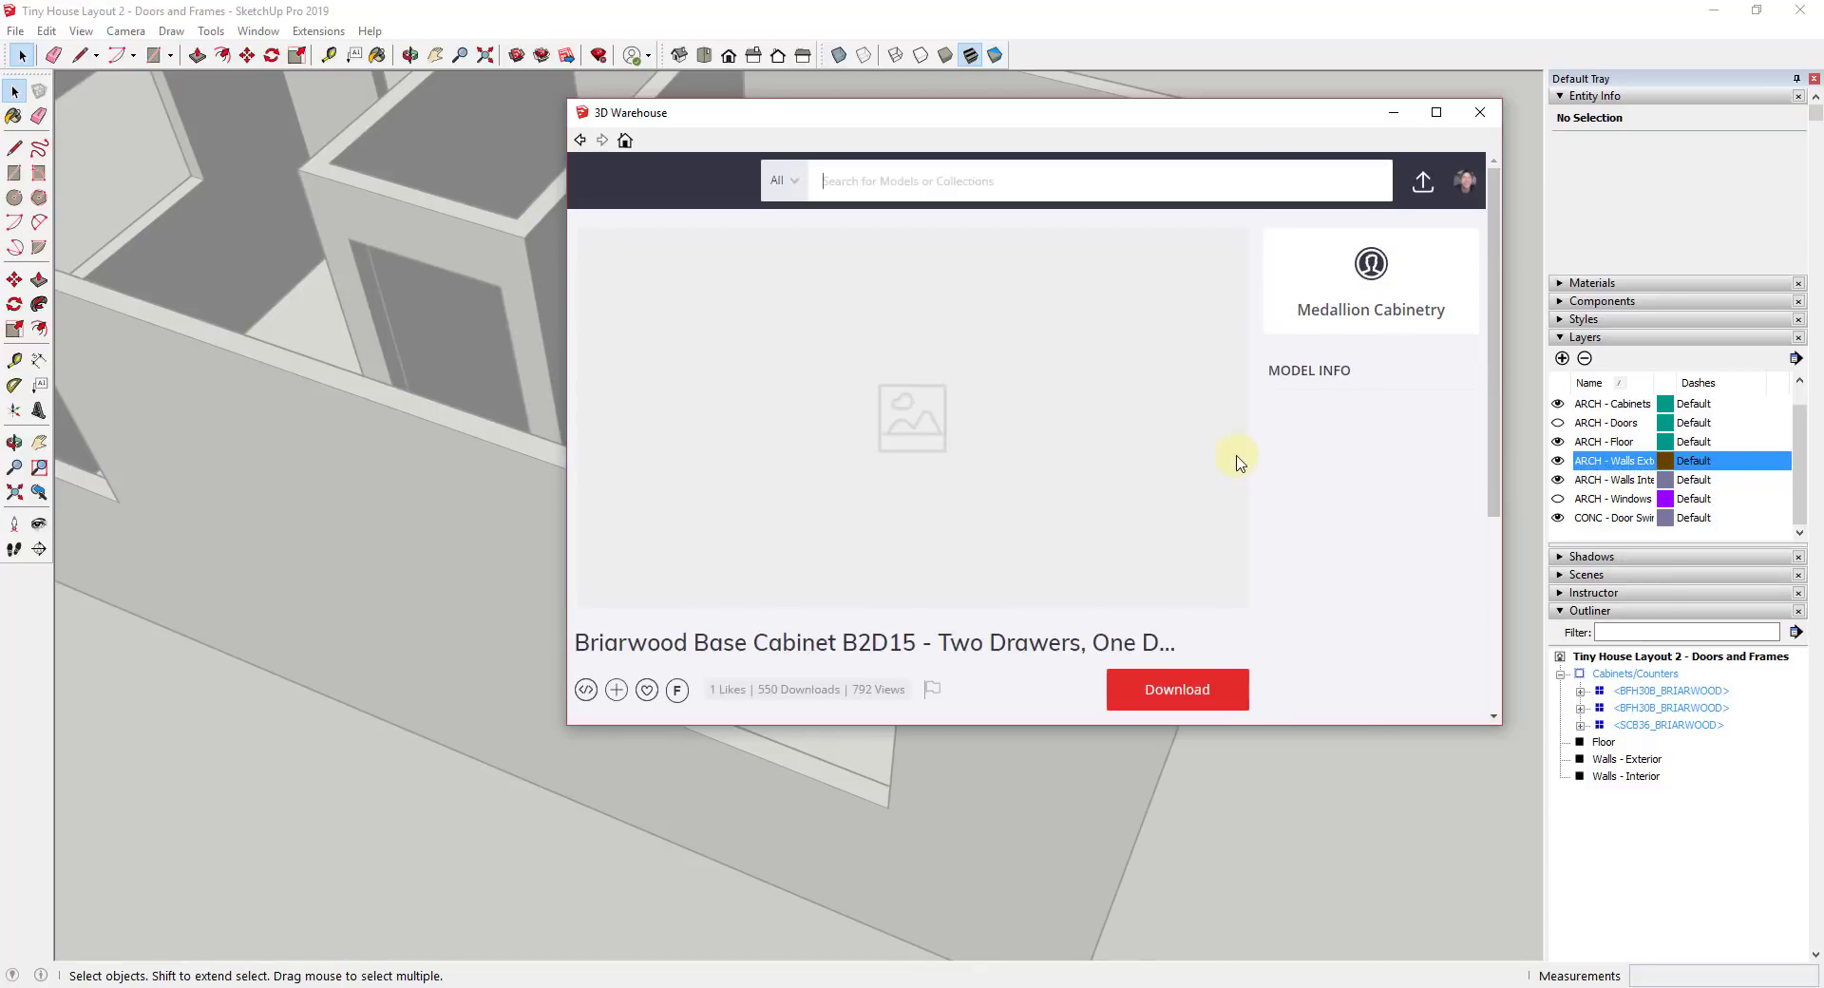
click(1176, 701)
click(983, 465)
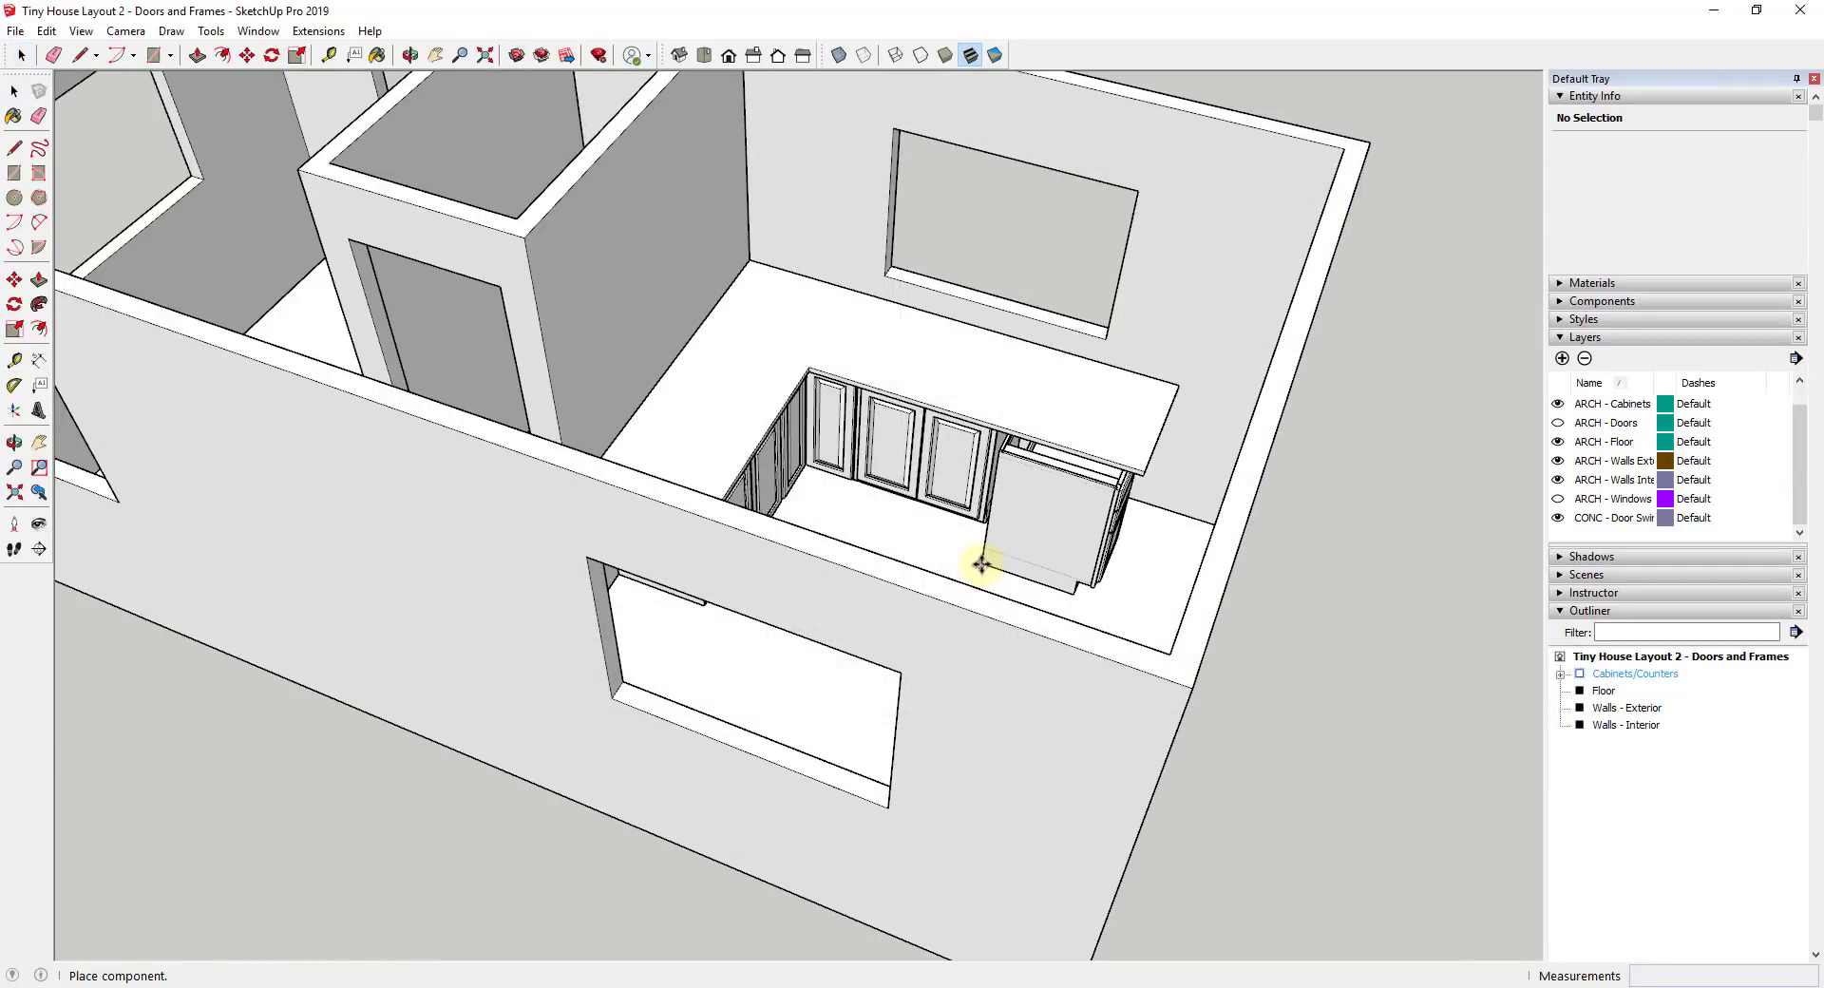
click(979, 564)
Rotate the B2D15 cabinet to face the room and move it flush against the neighbouring base cabinet
scroll(1070, 456, up, 3)
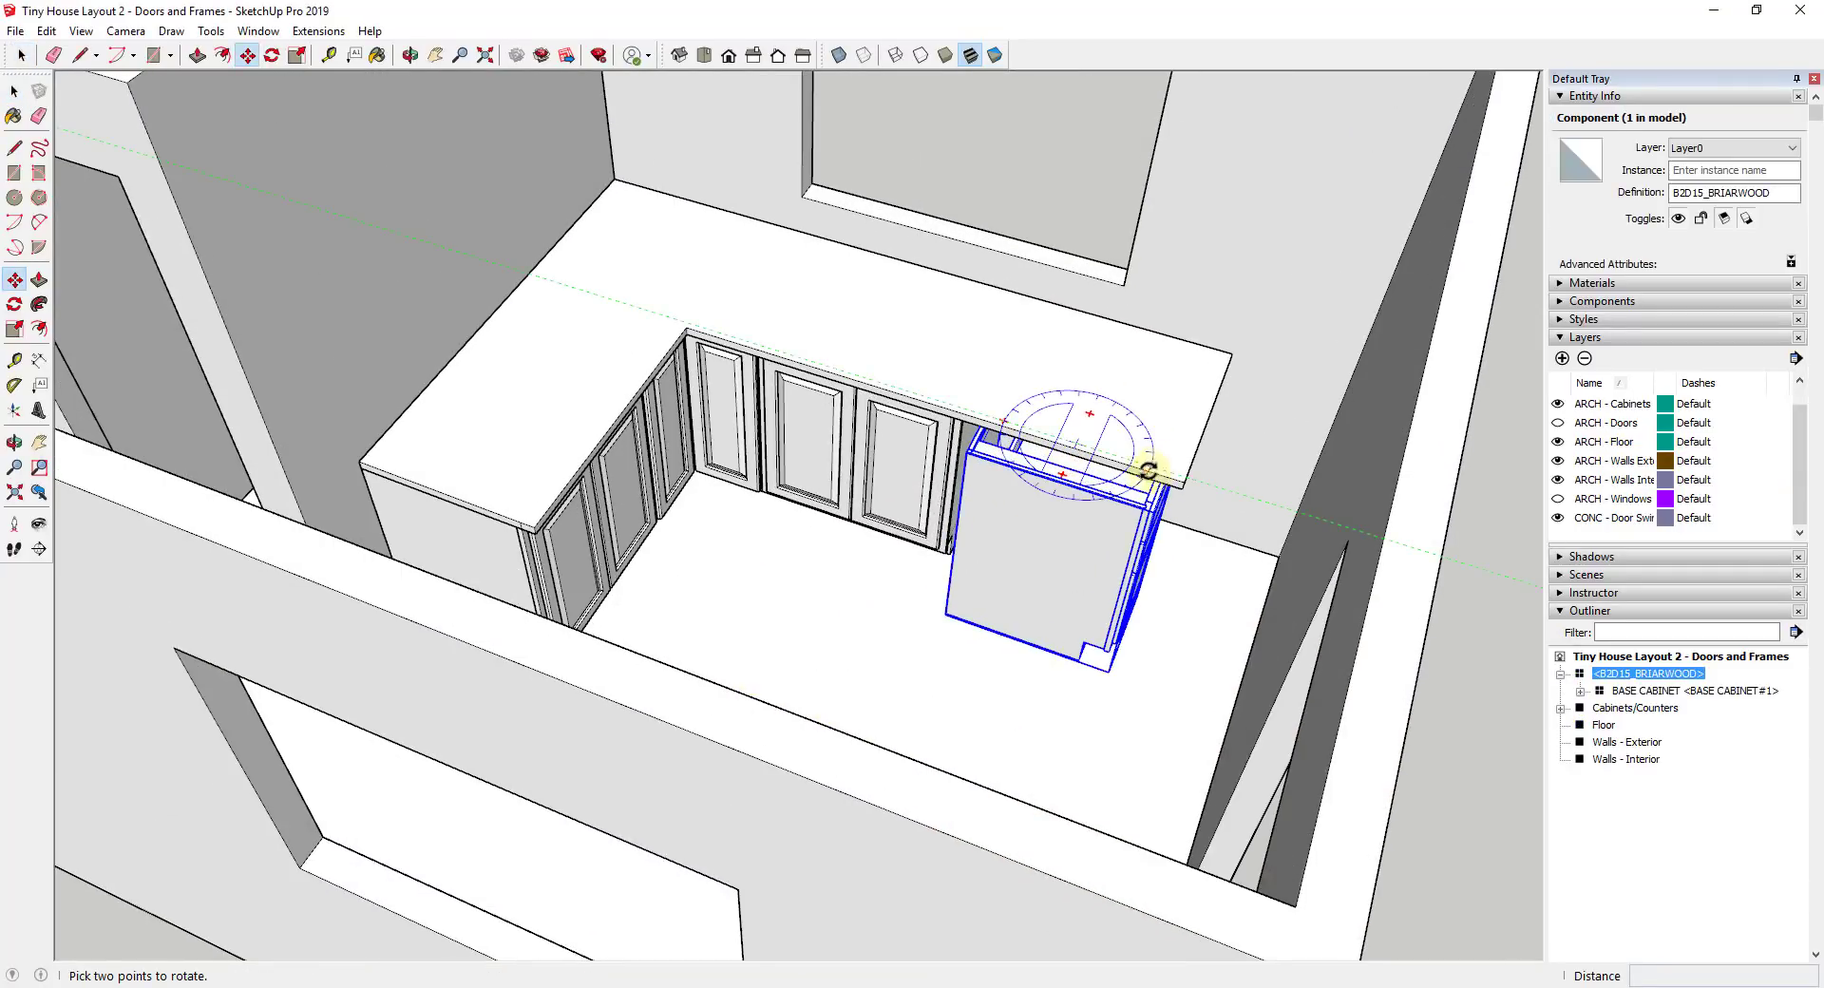
click(1154, 465)
scroll(998, 481, up, 3)
middle_drag(998, 481, 912, 290)
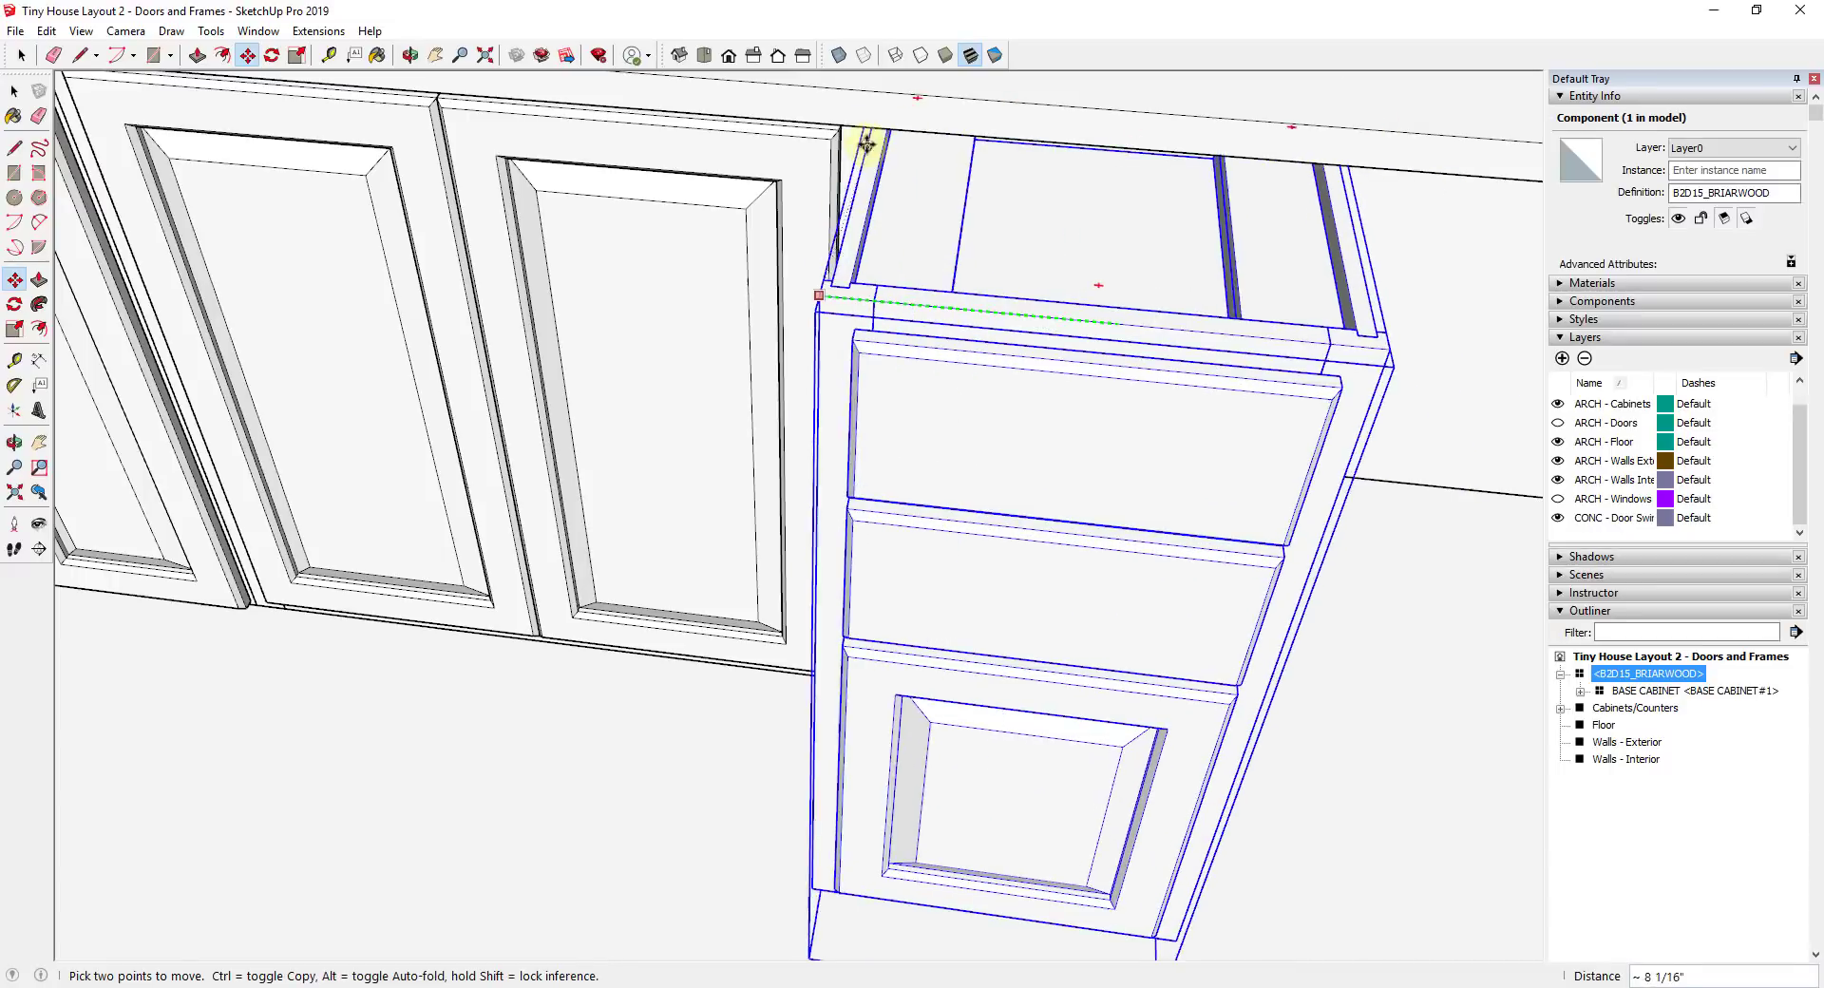
scroll(836, 686, up, 5)
click(835, 686)
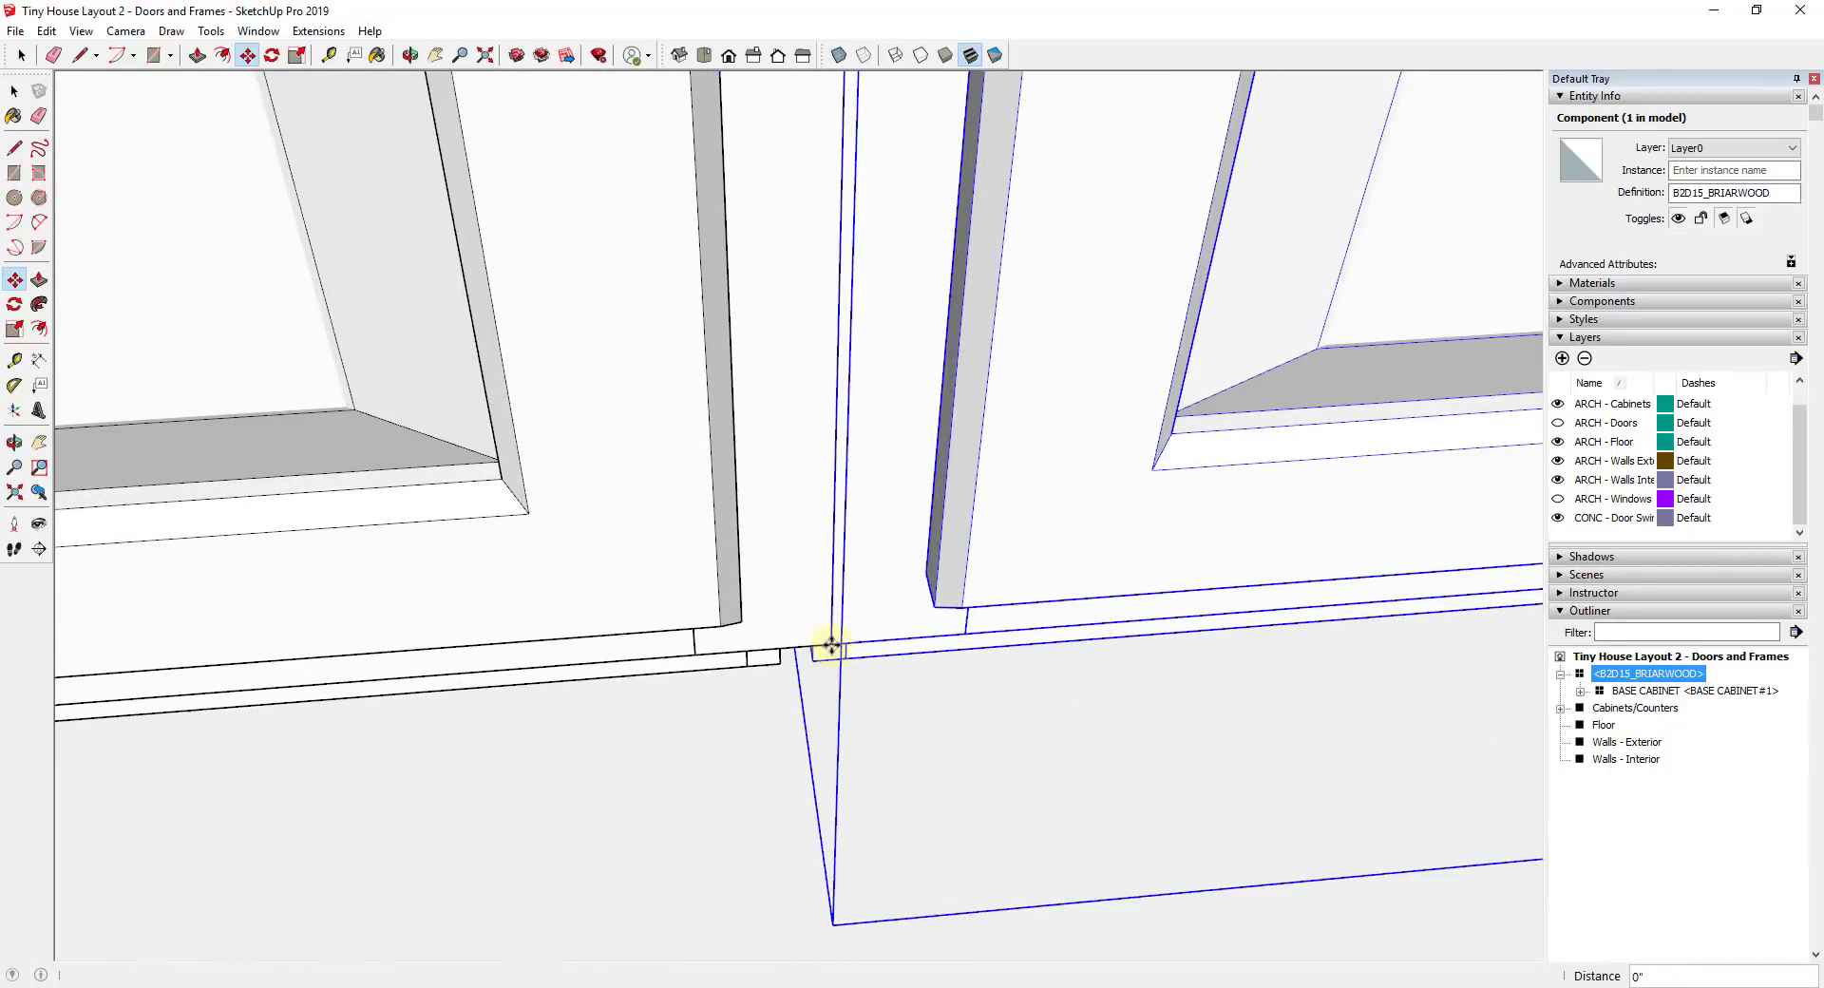
scroll(981, 520, down, 10)
Hide the exterior walls layer to expose the countertop's overhanging end on the long leg
key(space)
click(998, 494)
middle_drag(997, 494, 1226, 459)
scroll(1013, 477, up, 10)
scroll(1013, 481, down, 6)
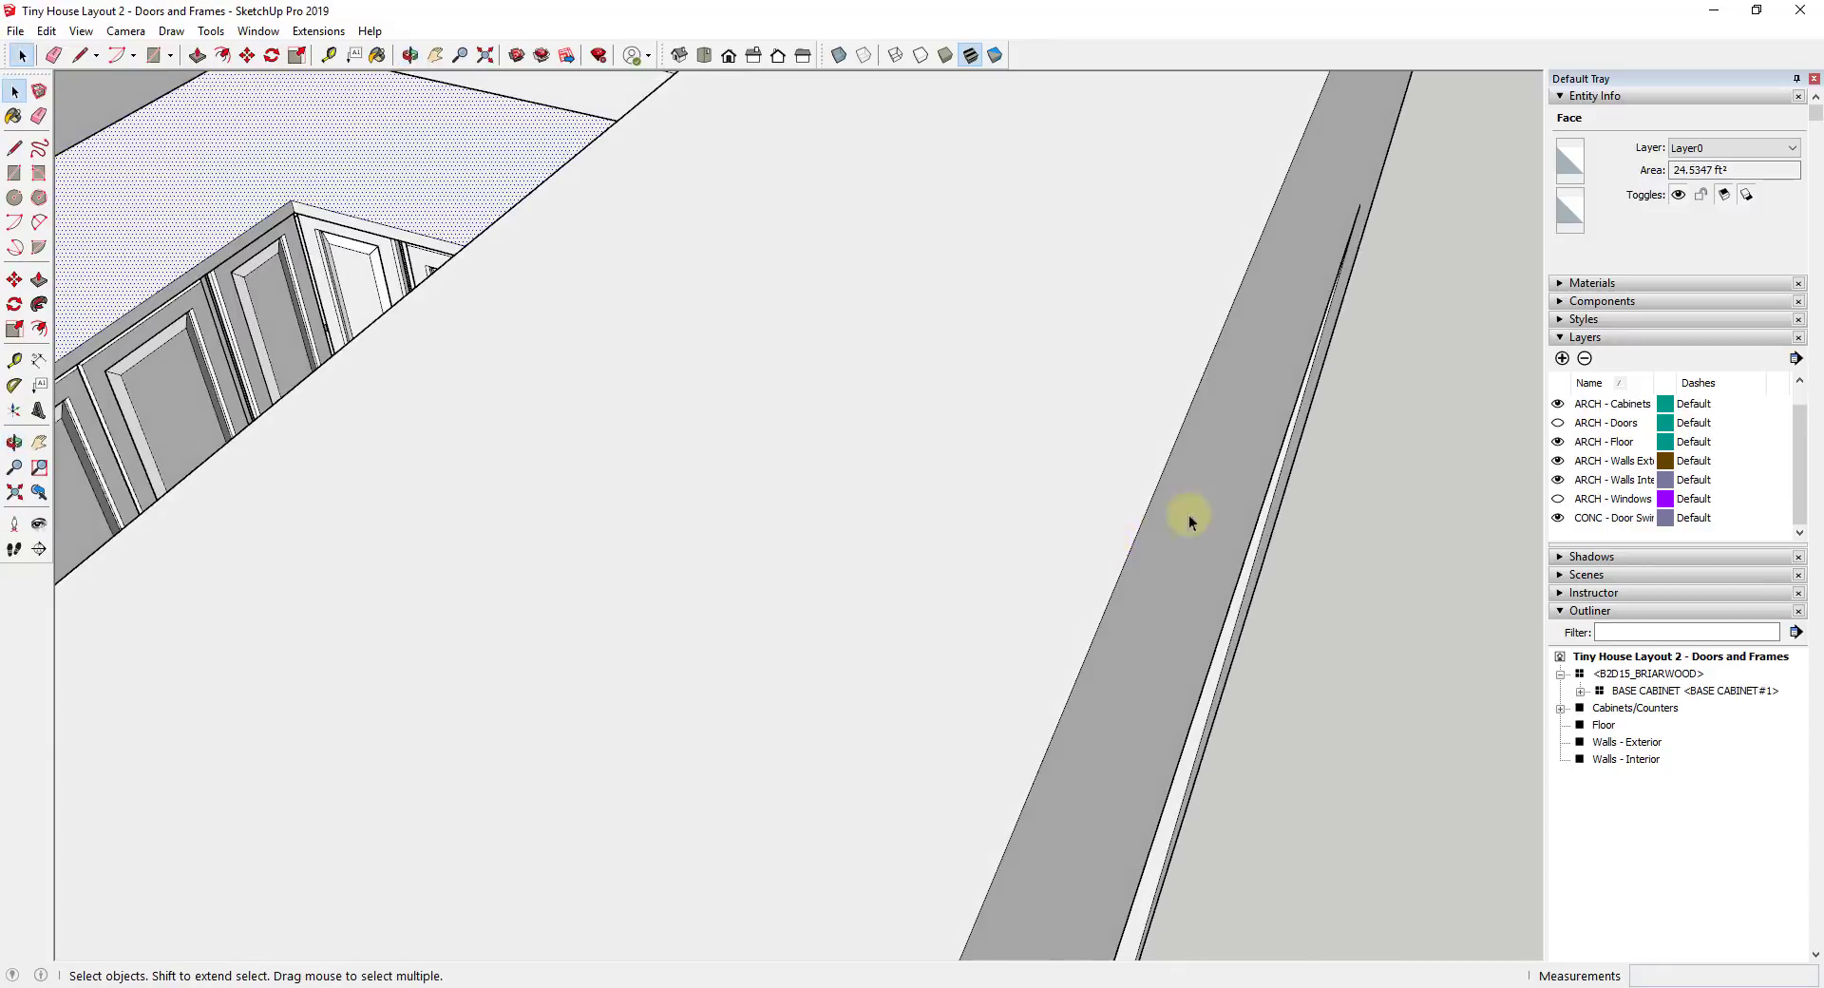
middle_drag(1119, 528, 1537, 508)
click(1557, 462)
scroll(1108, 464, up, 4)
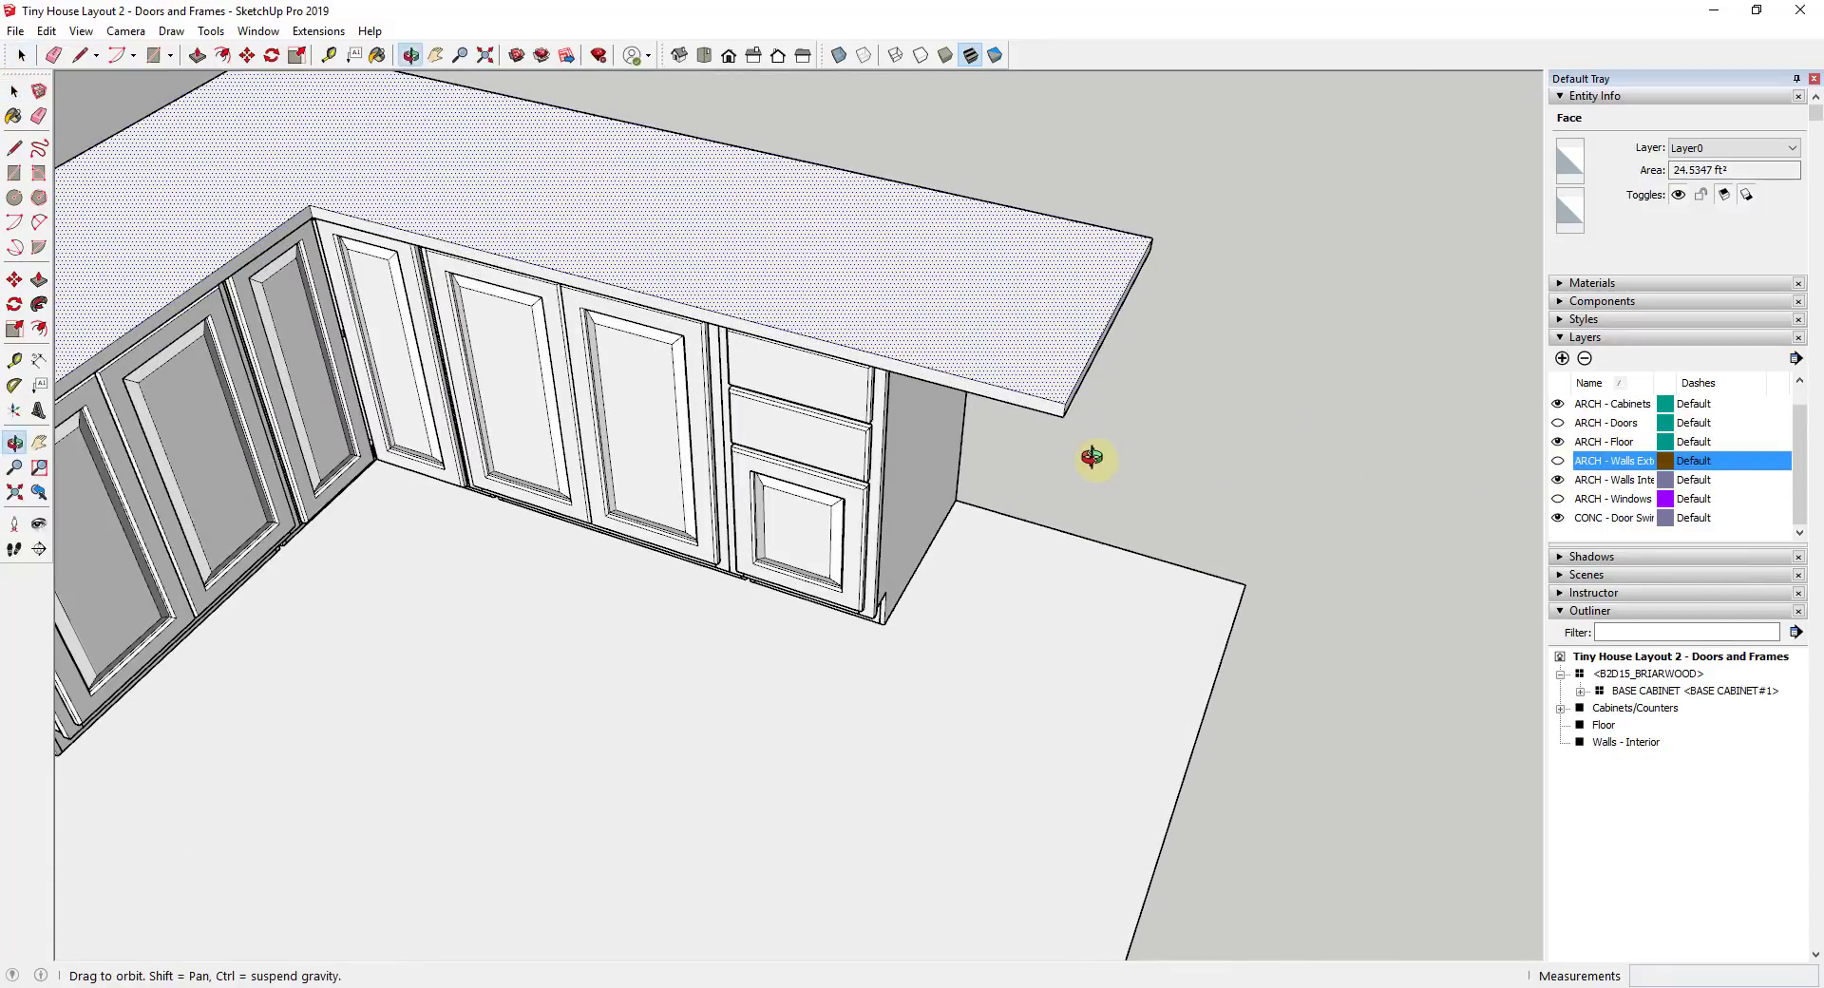
Push/Pull the countertop's end face on the long leg back 1' 3 1/4" to the outer side of the drawer cabinet
click(1126, 413)
key(p)
drag(1050, 391, 885, 378)
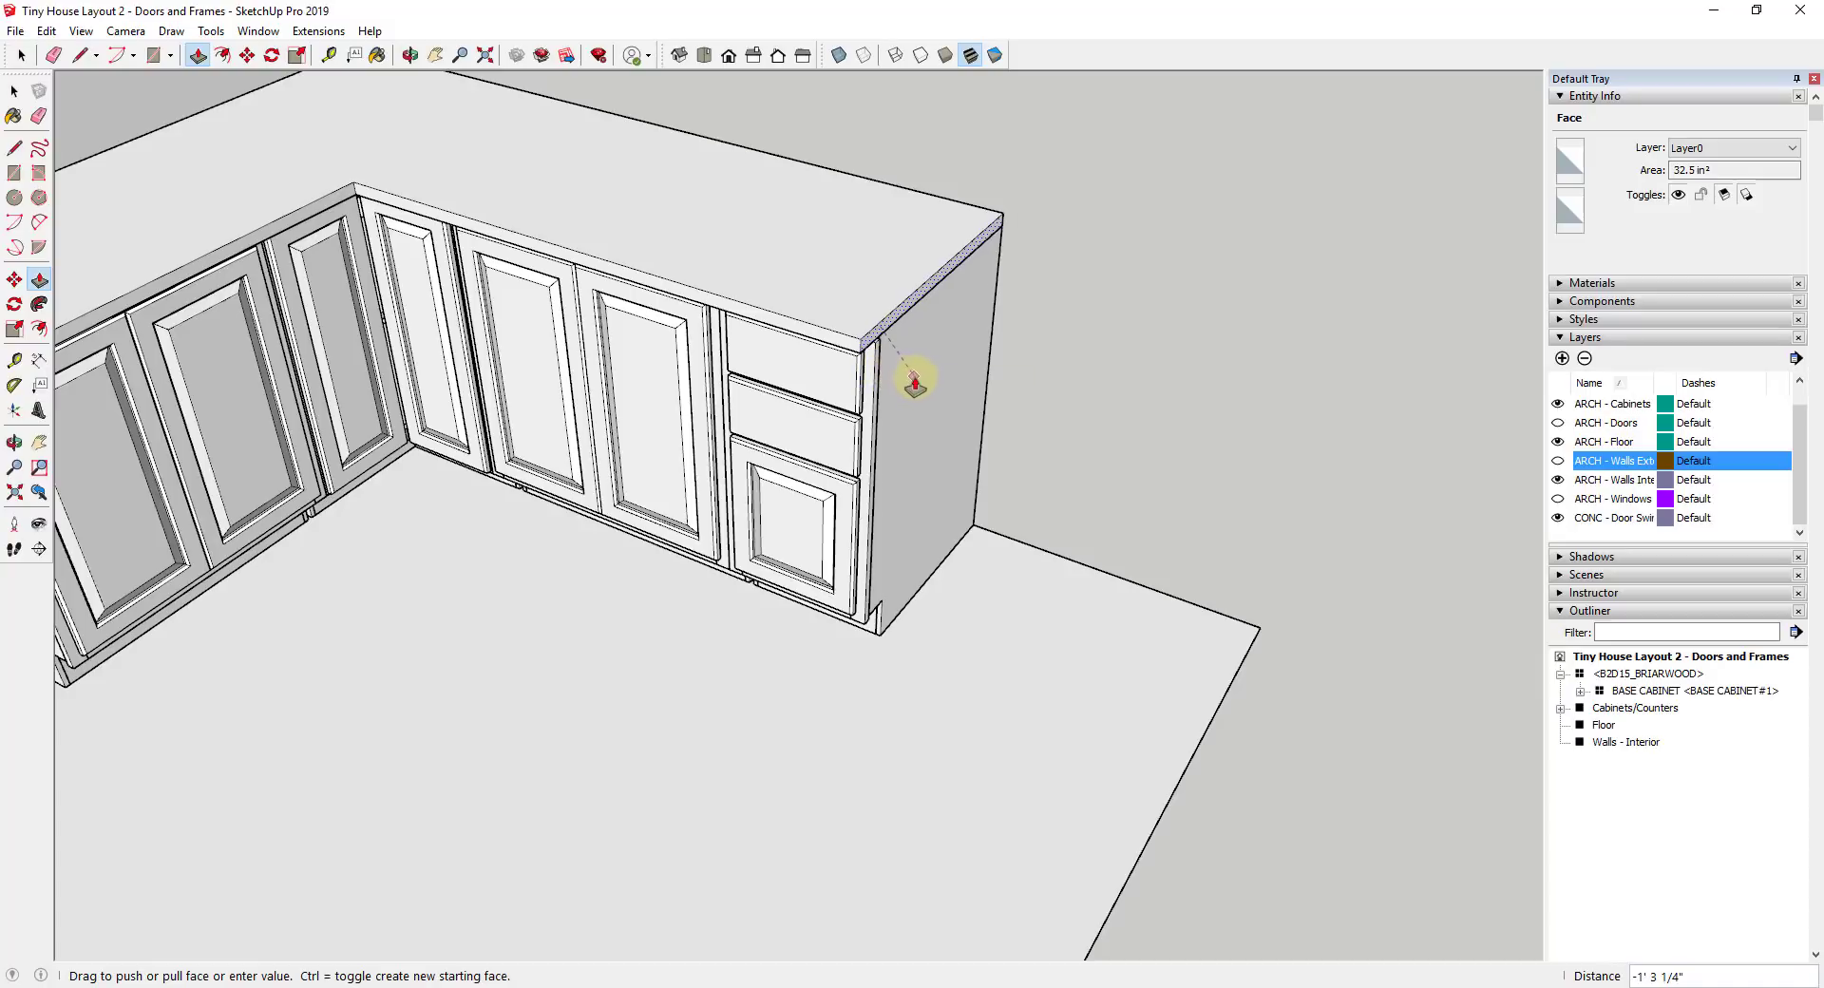
key(space)
scroll(1007, 509, down, 5)
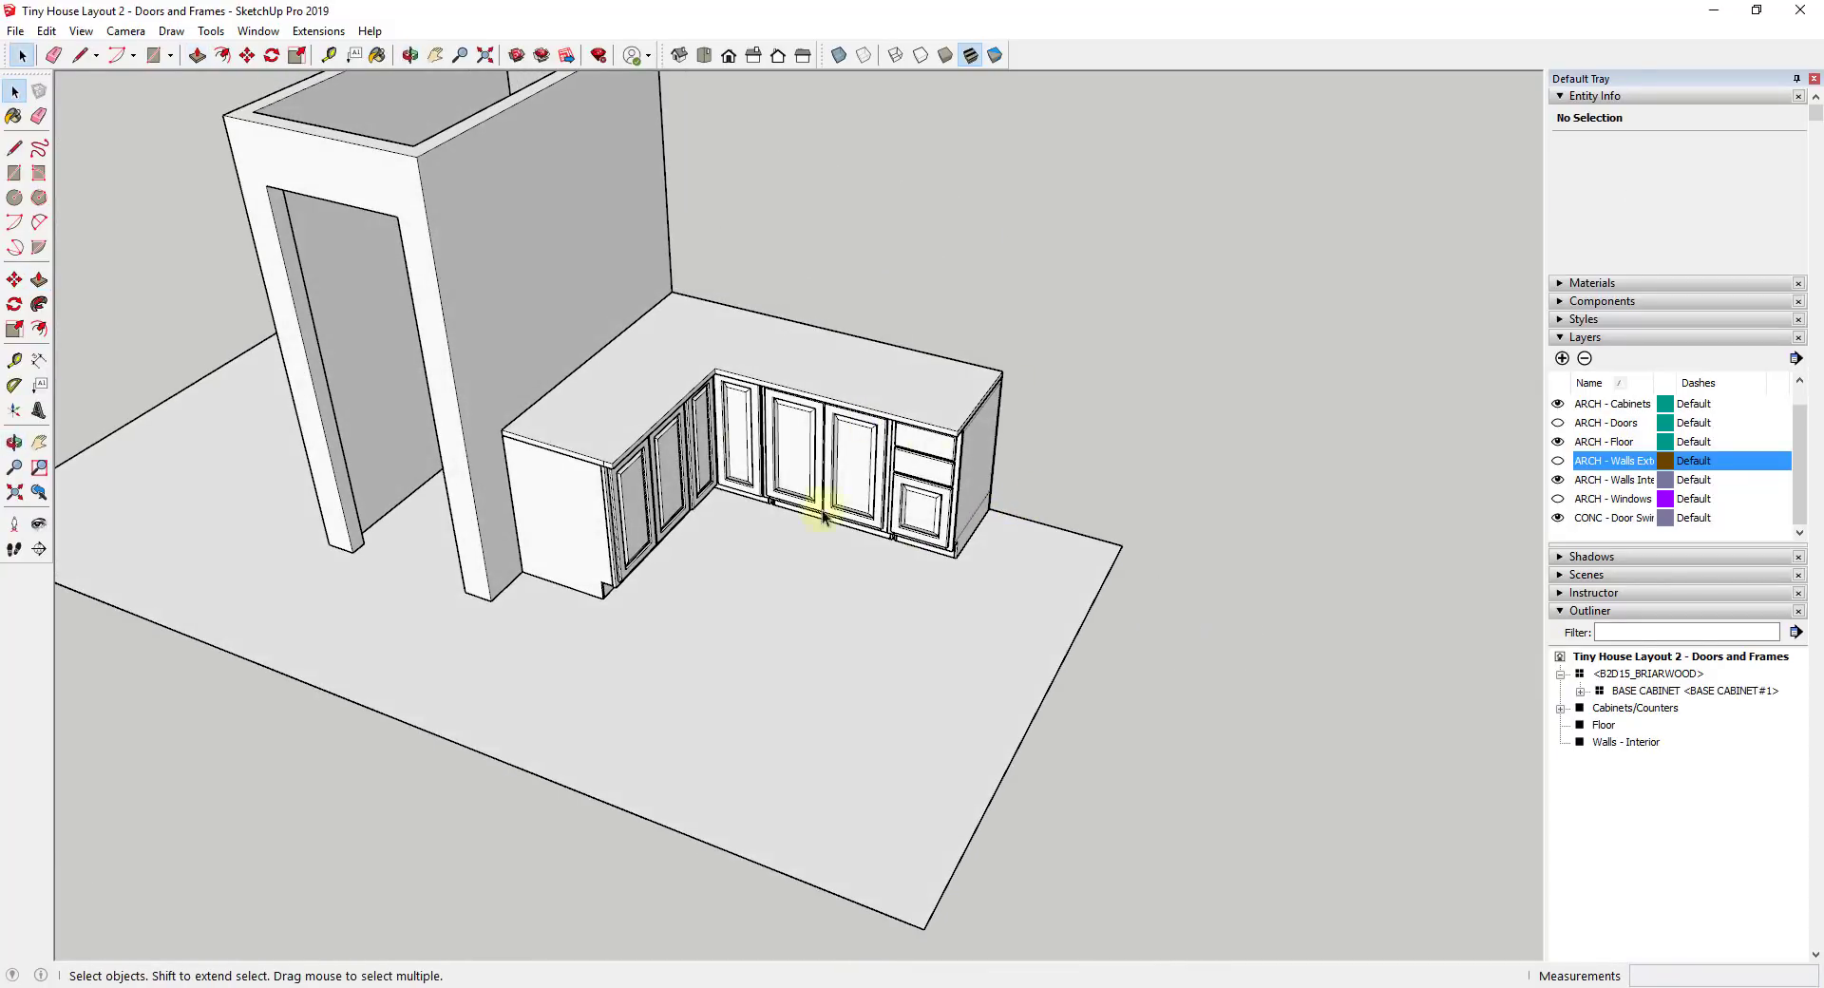
Move the B2D15_BRIARWOOD component into the Cabinets/Counters group and toggle the ARCH - Cabinets layer off and on to check it
click(887, 375)
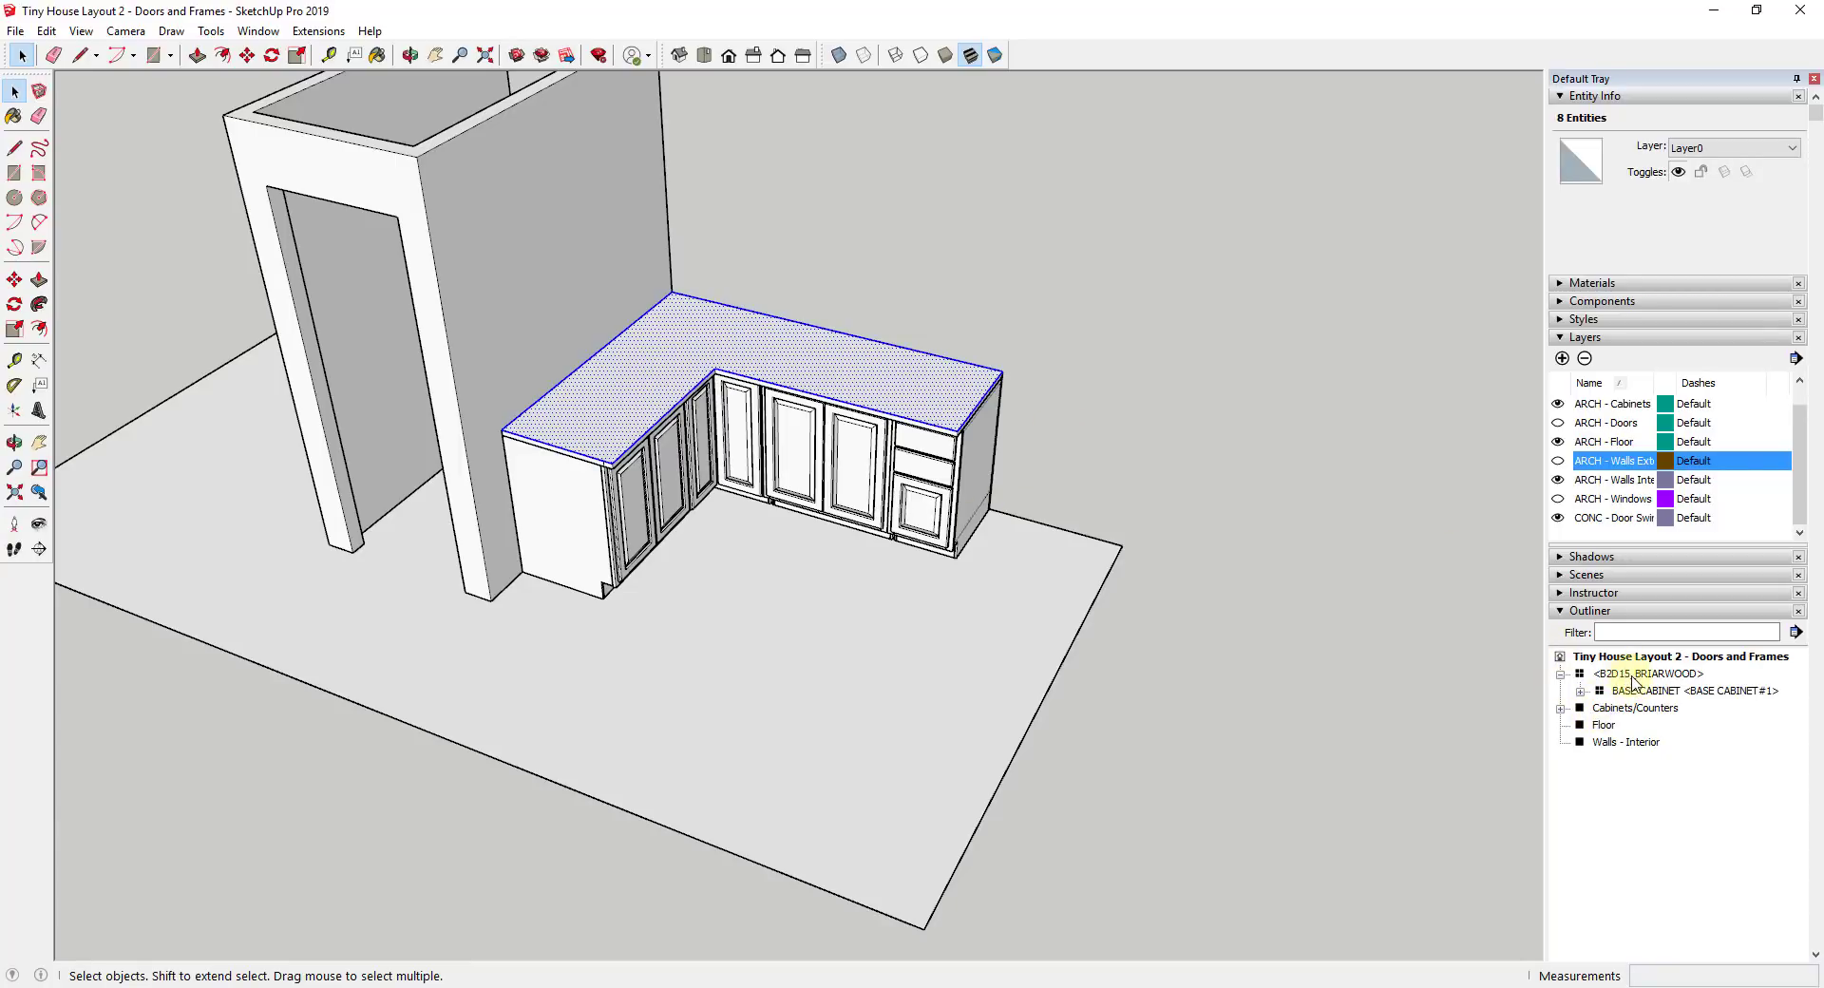
drag(1635, 676, 1635, 709)
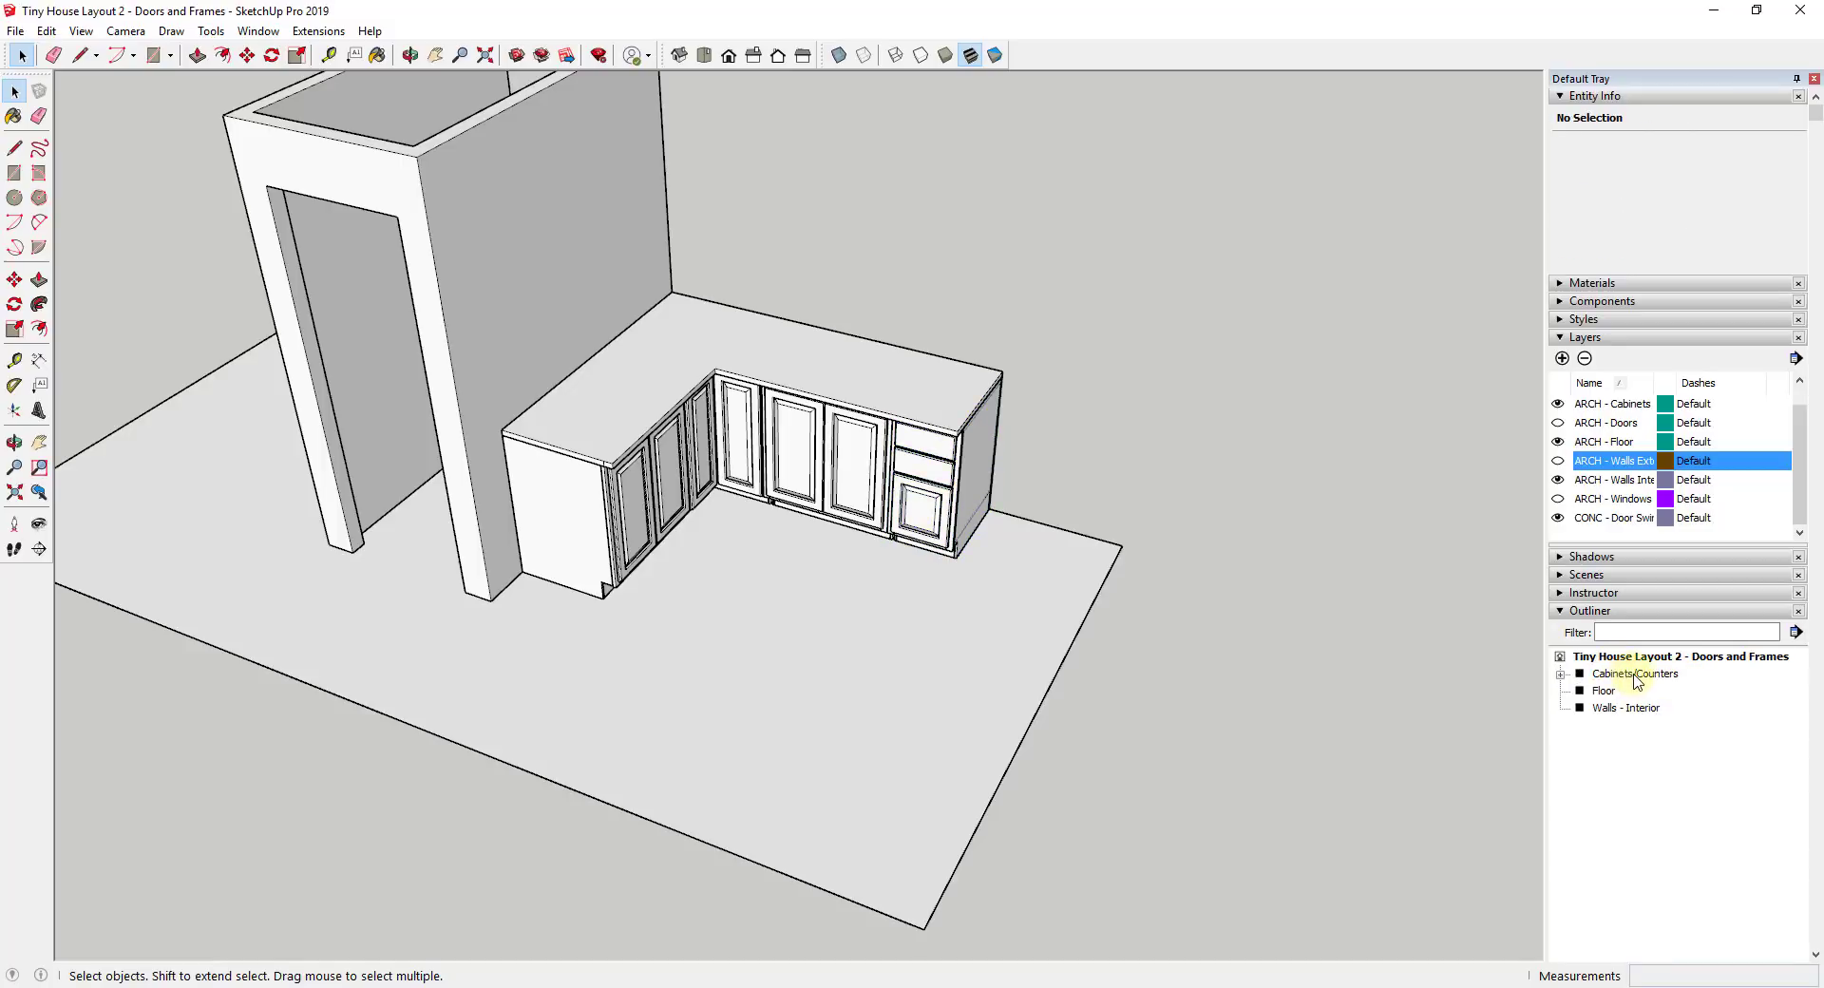
click(1558, 404)
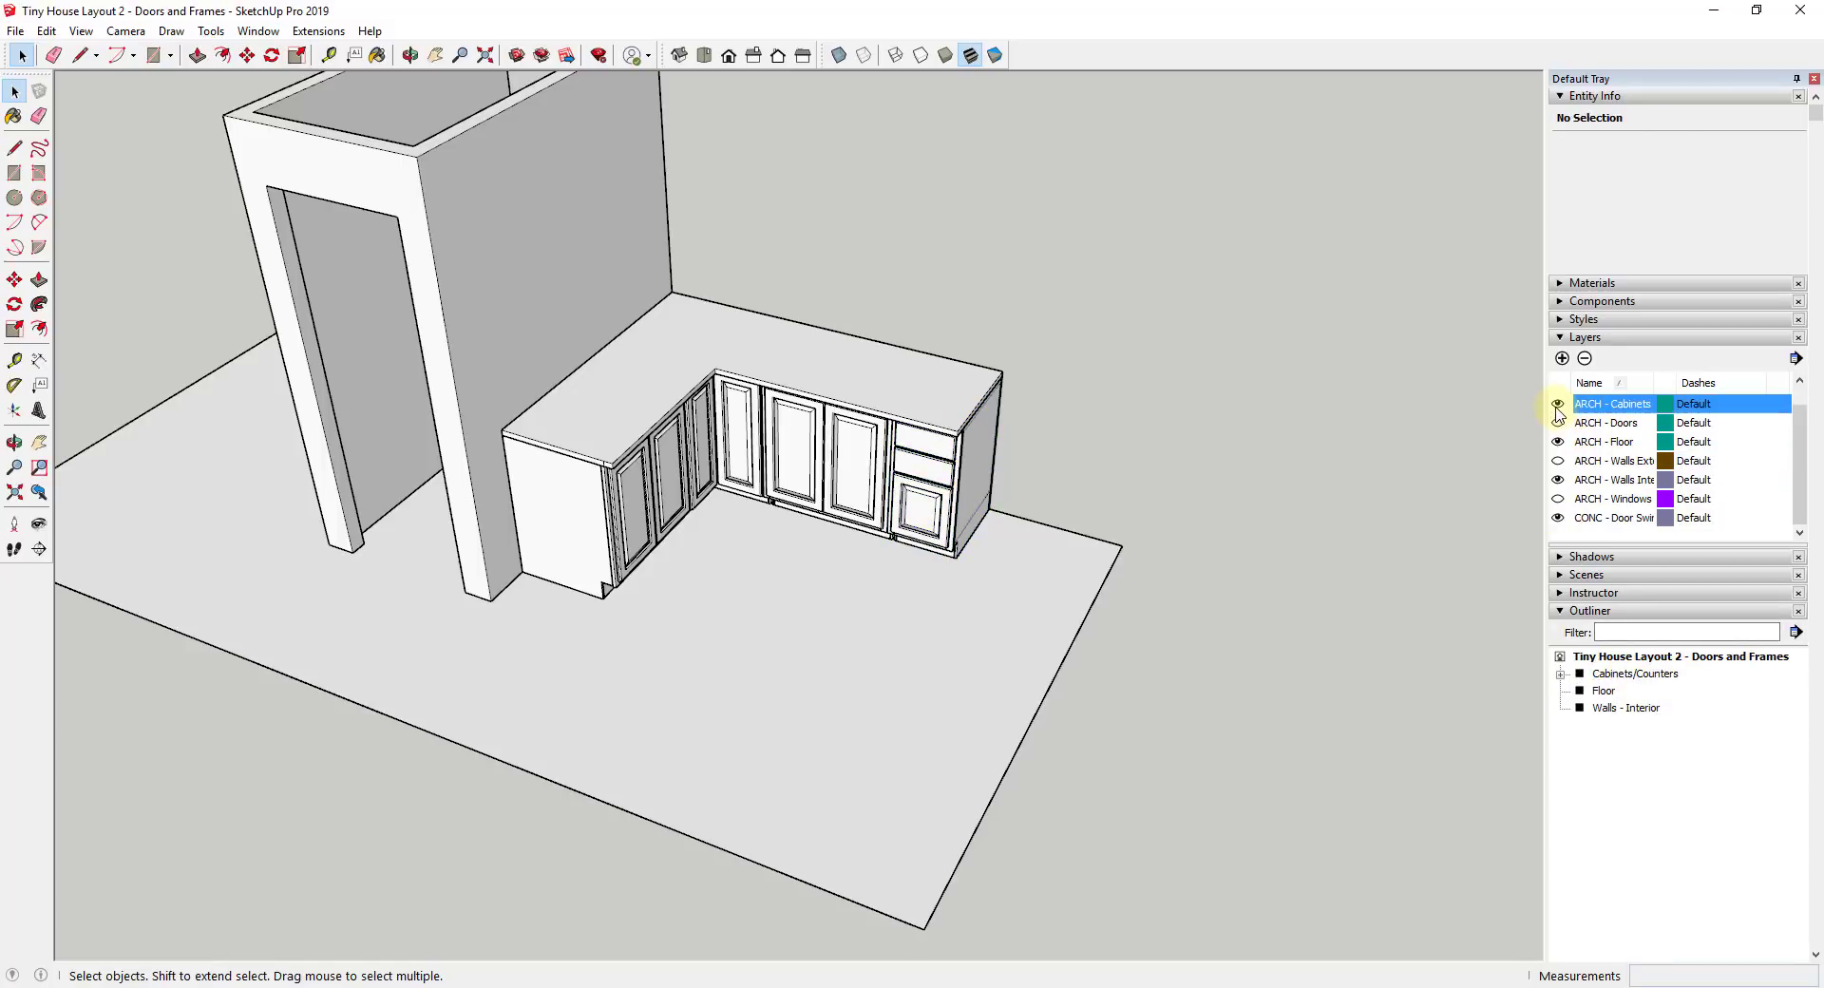
click(1557, 404)
Select all of the loose countertop geometry and make it a group
middle_drag(1072, 487, 898, 390)
triple_click(898, 391)
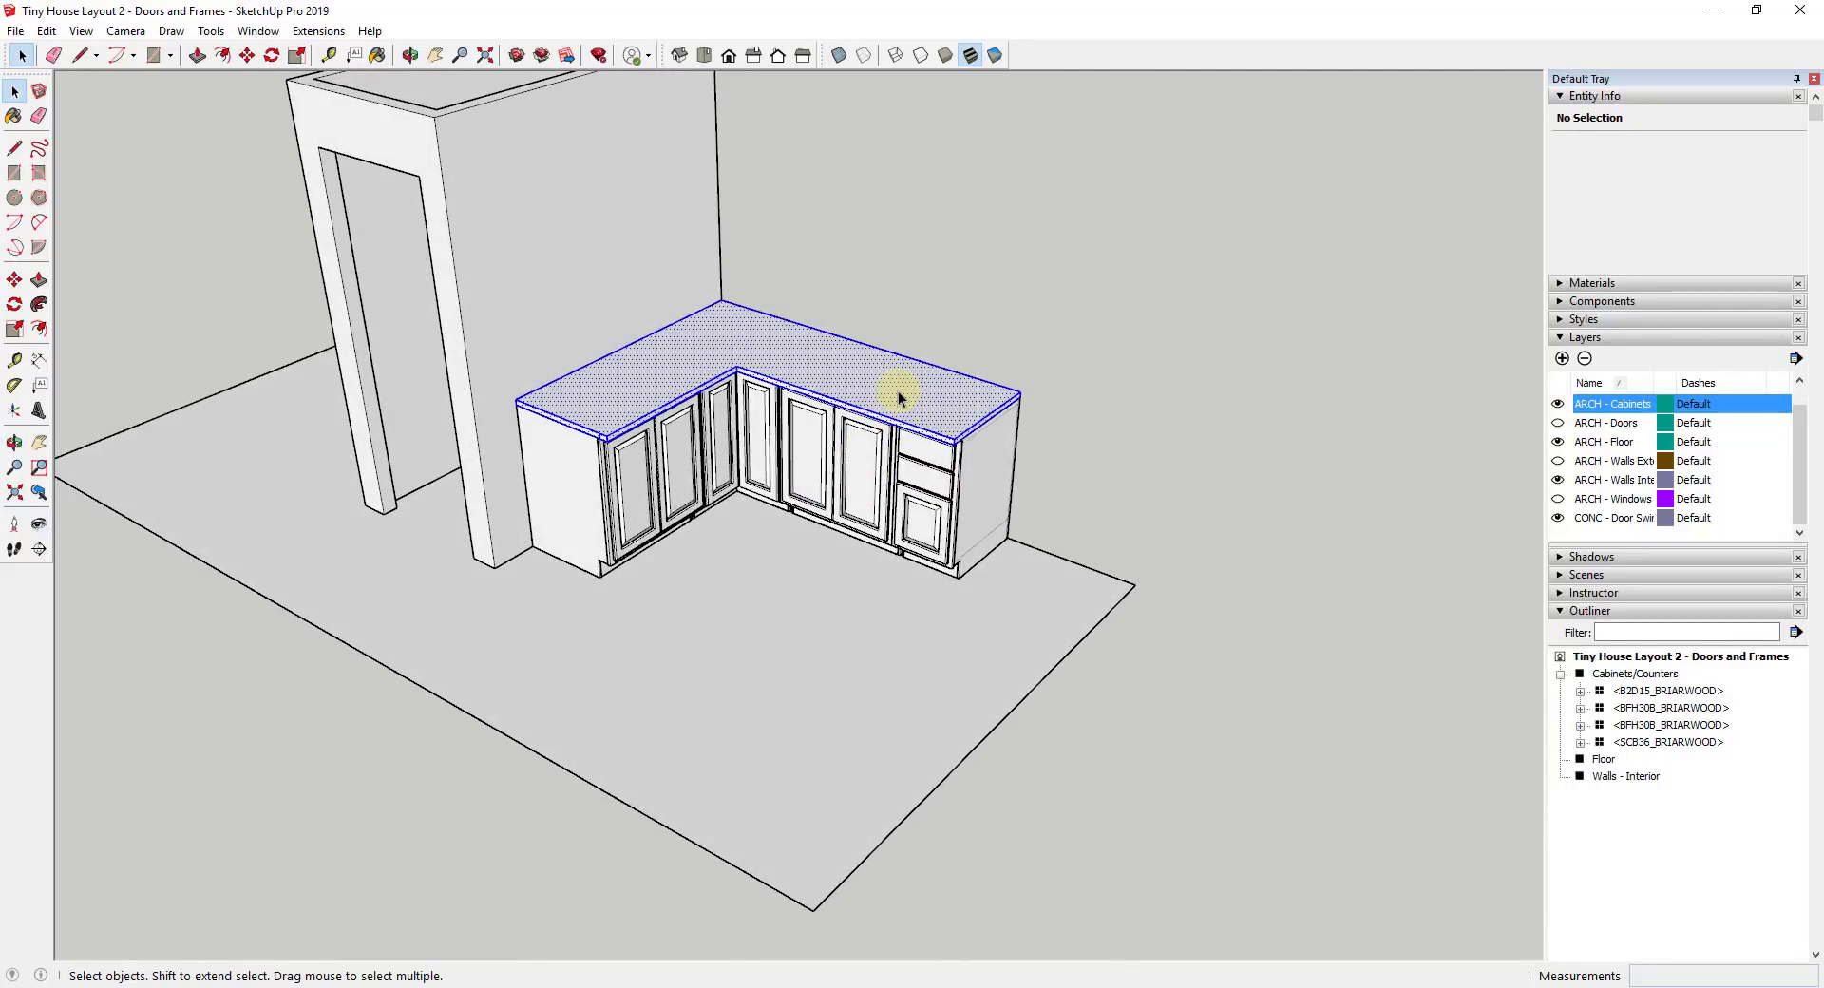
right_click(898, 391)
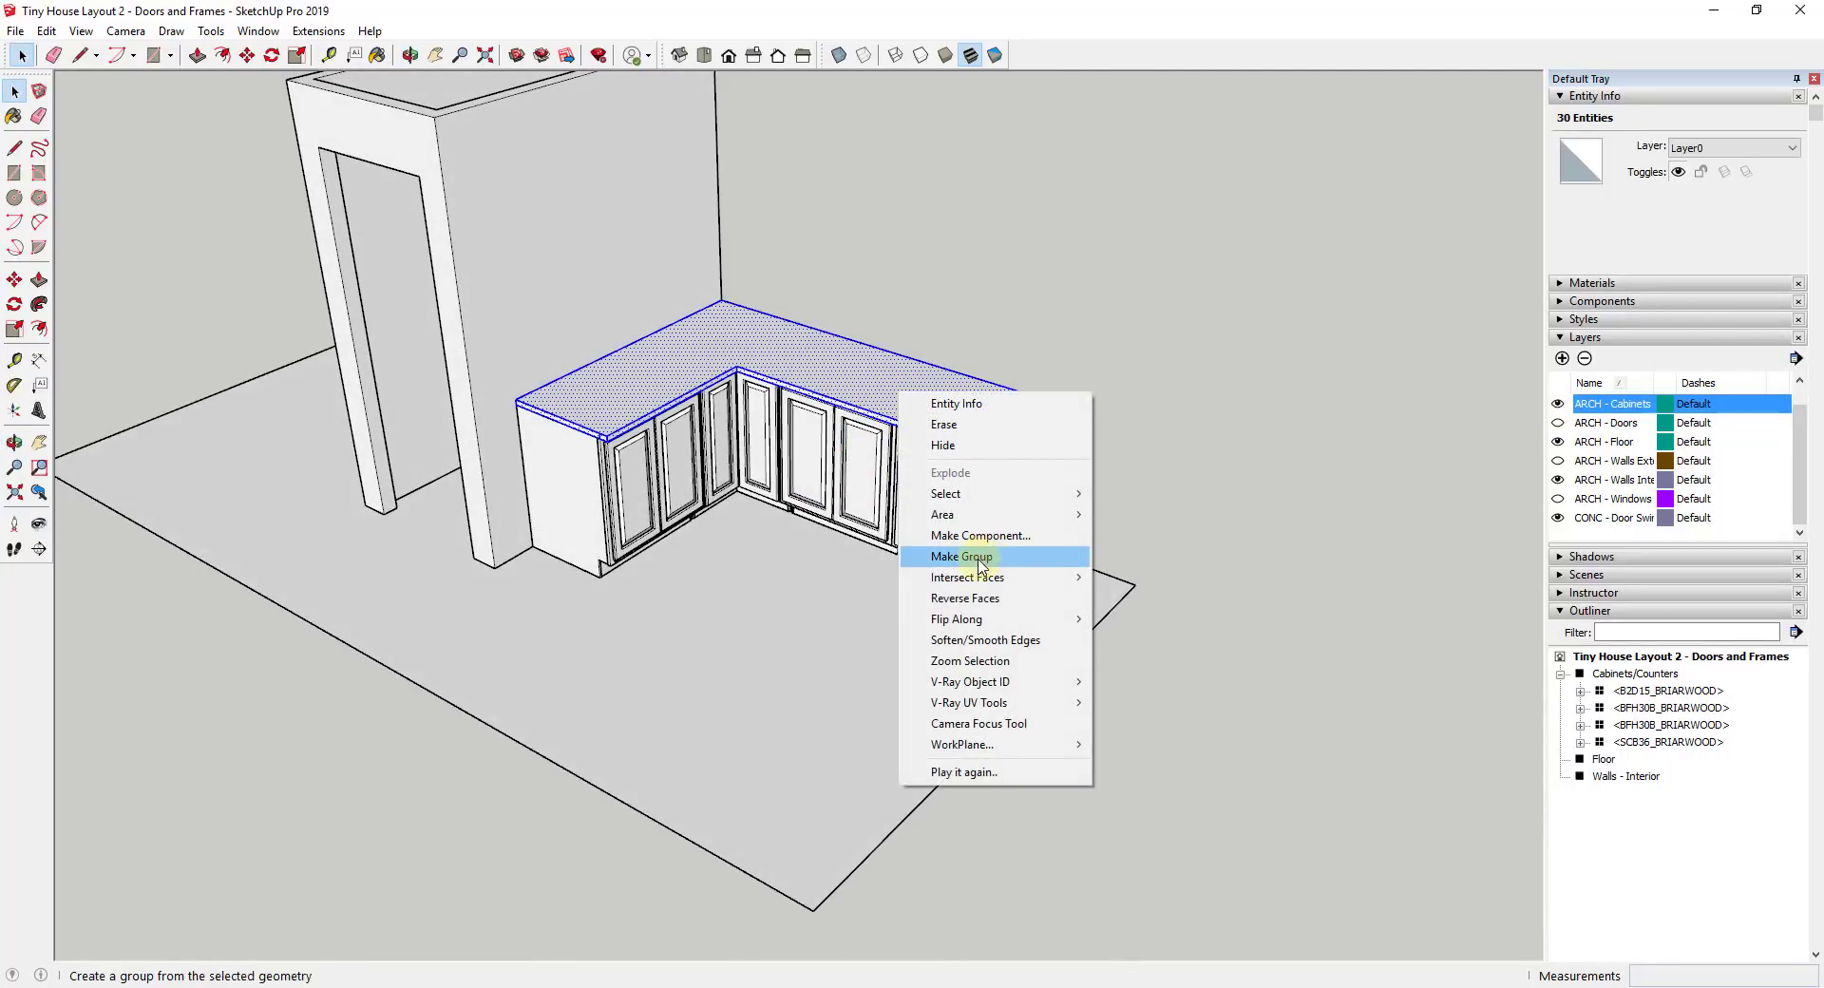
click(962, 556)
Name the new group Countertop, nest it in Cabinets/Counters, and toggle the ARCH - Cabinets layer off and on to check it
right_click(1633, 777)
click(1651, 763)
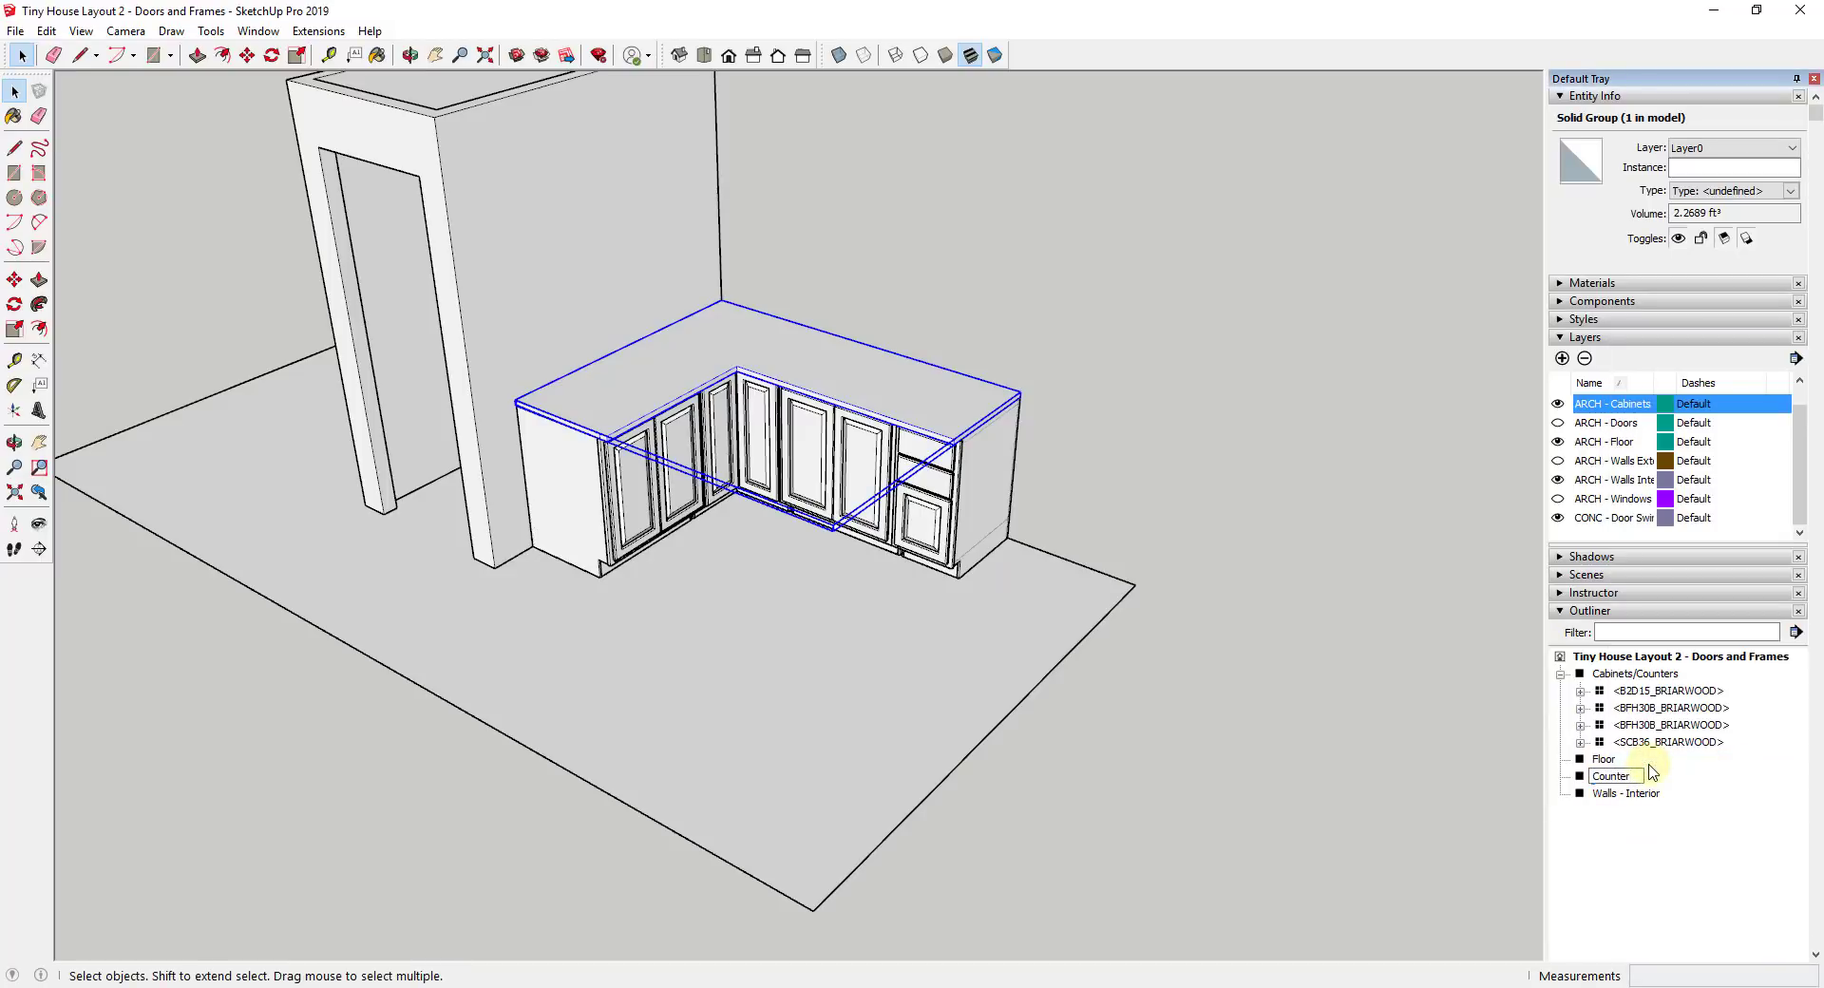
key(Return)
drag(1630, 765, 1628, 673)
click(1557, 404)
click(1558, 405)
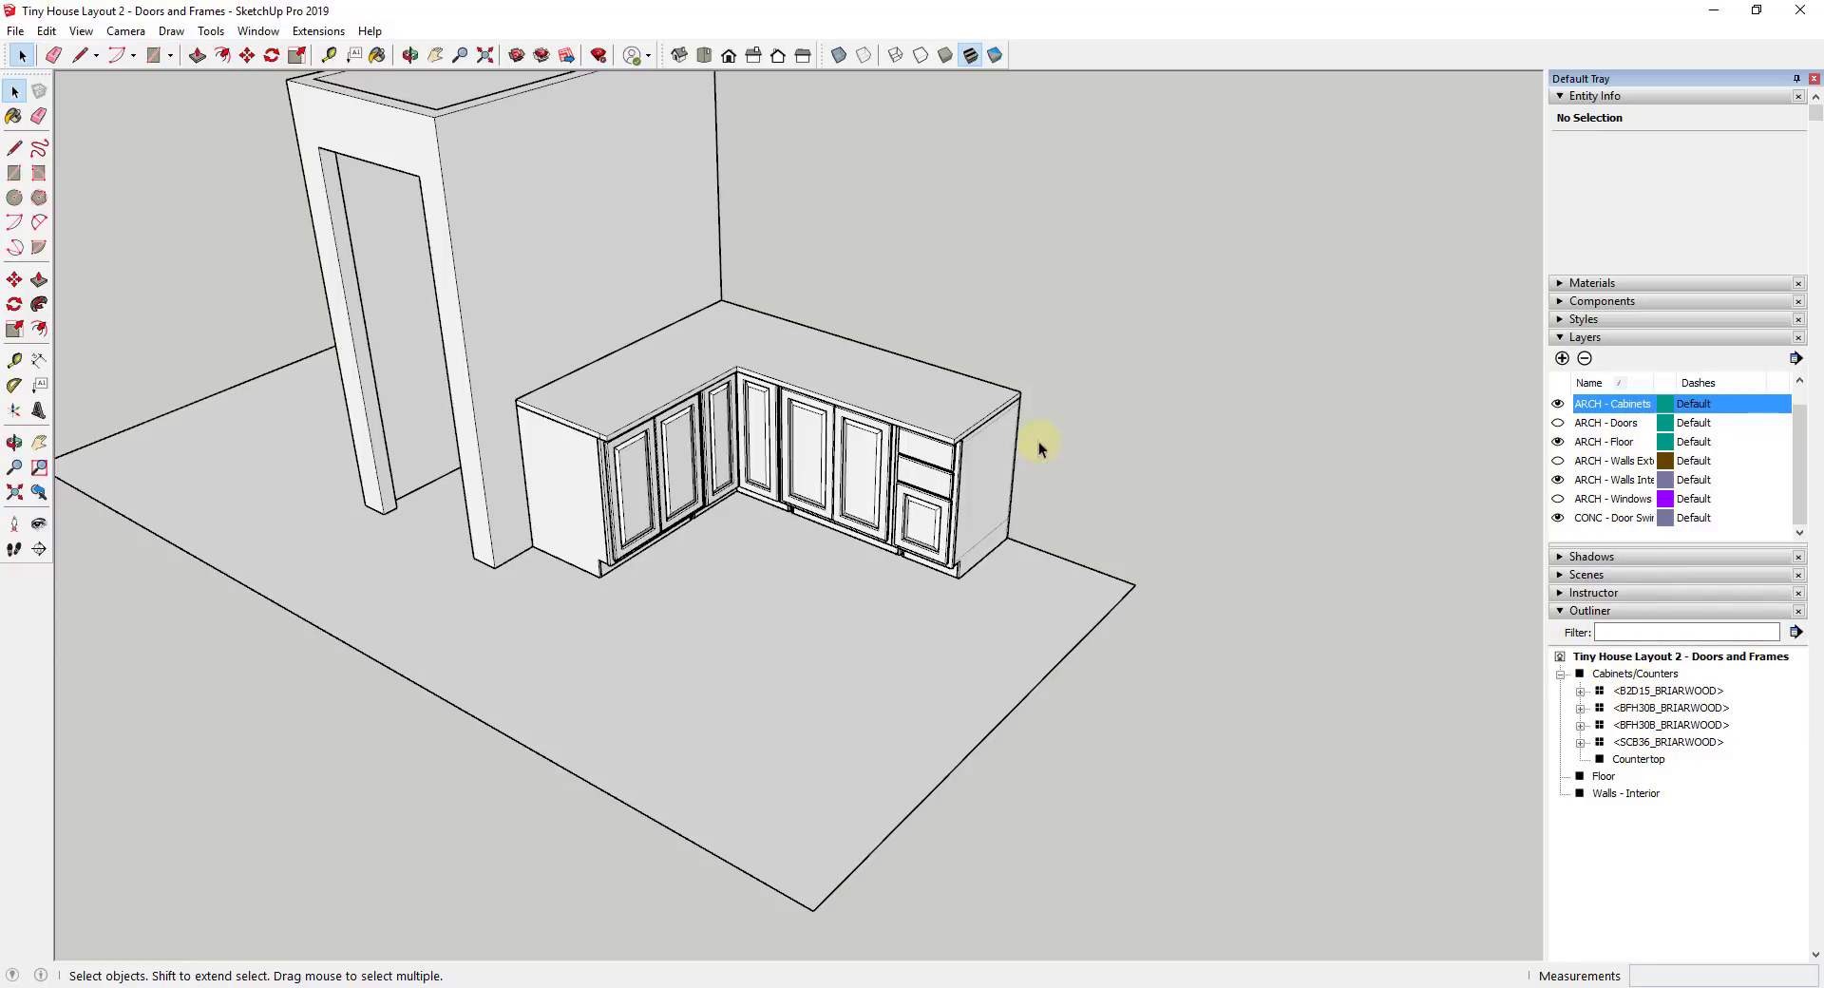
Examine the L-shaped cabinet run and its countertop from several angles
middle_drag(855, 440, 871, 448)
middle_drag(994, 488, 622, 343)
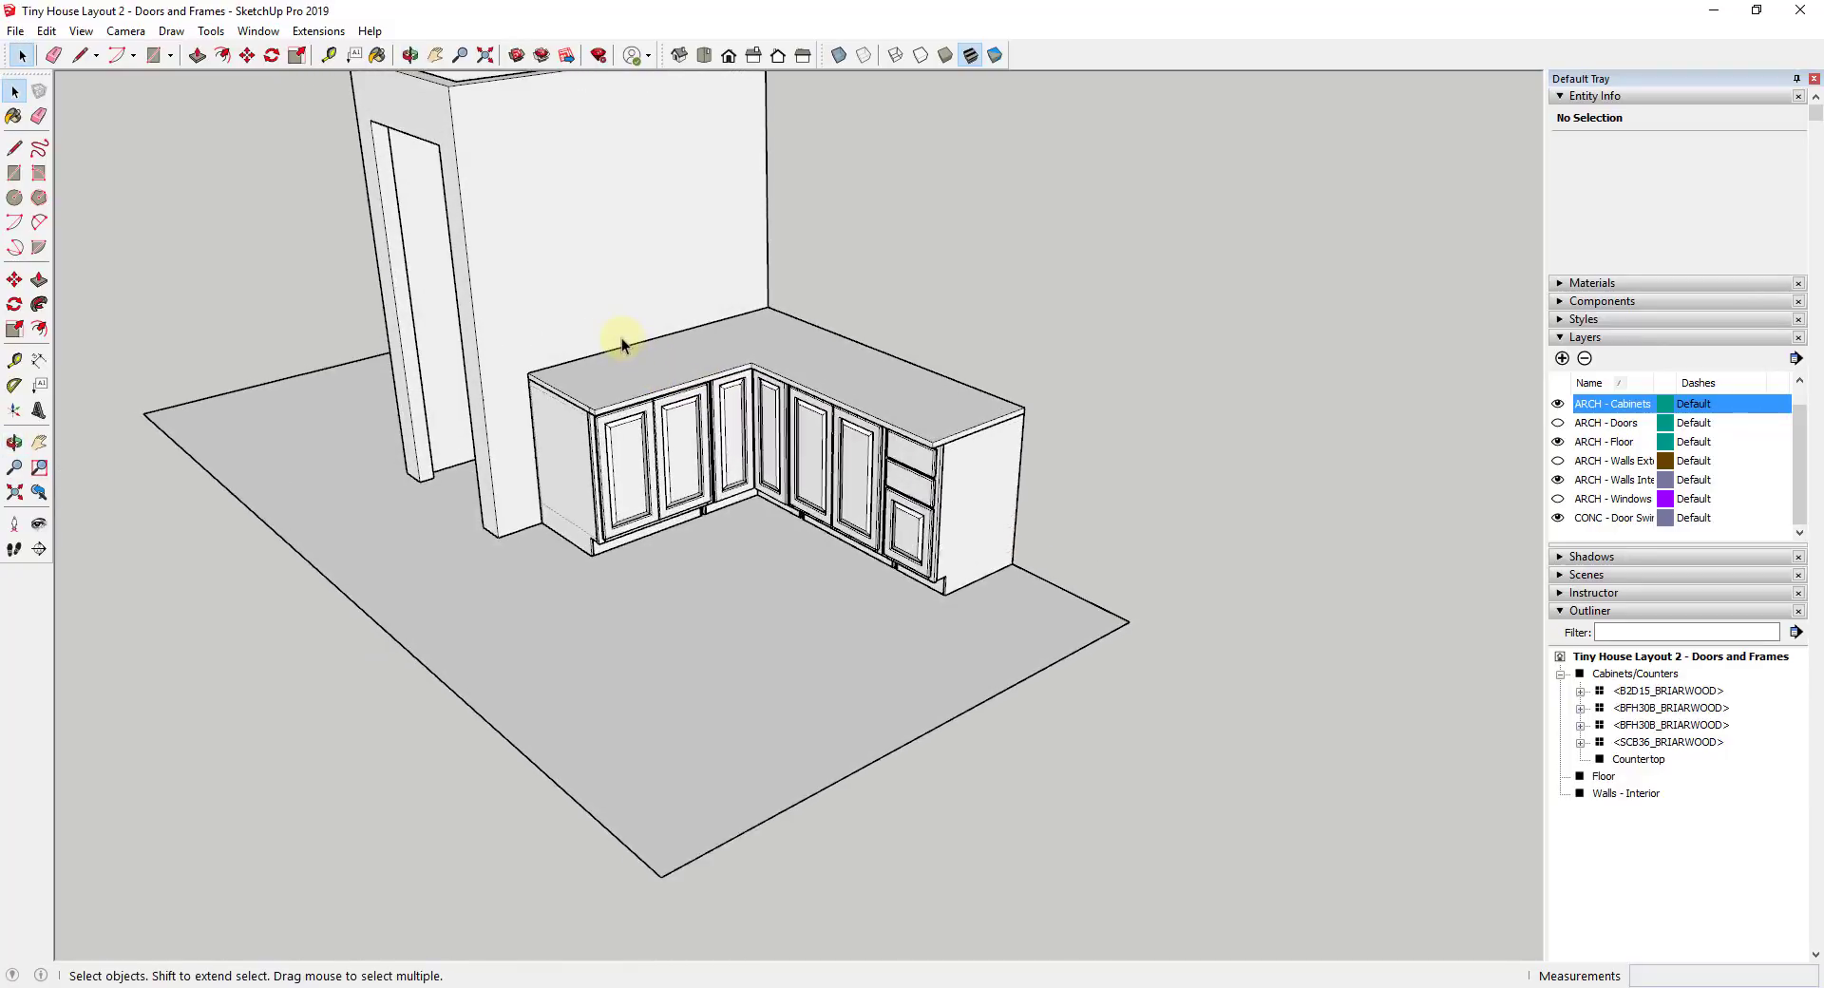
scroll(622, 344, up, 2)
scroll(736, 348, down, 2)
middle_drag(738, 345, 754, 325)
scroll(754, 326, up, 2)
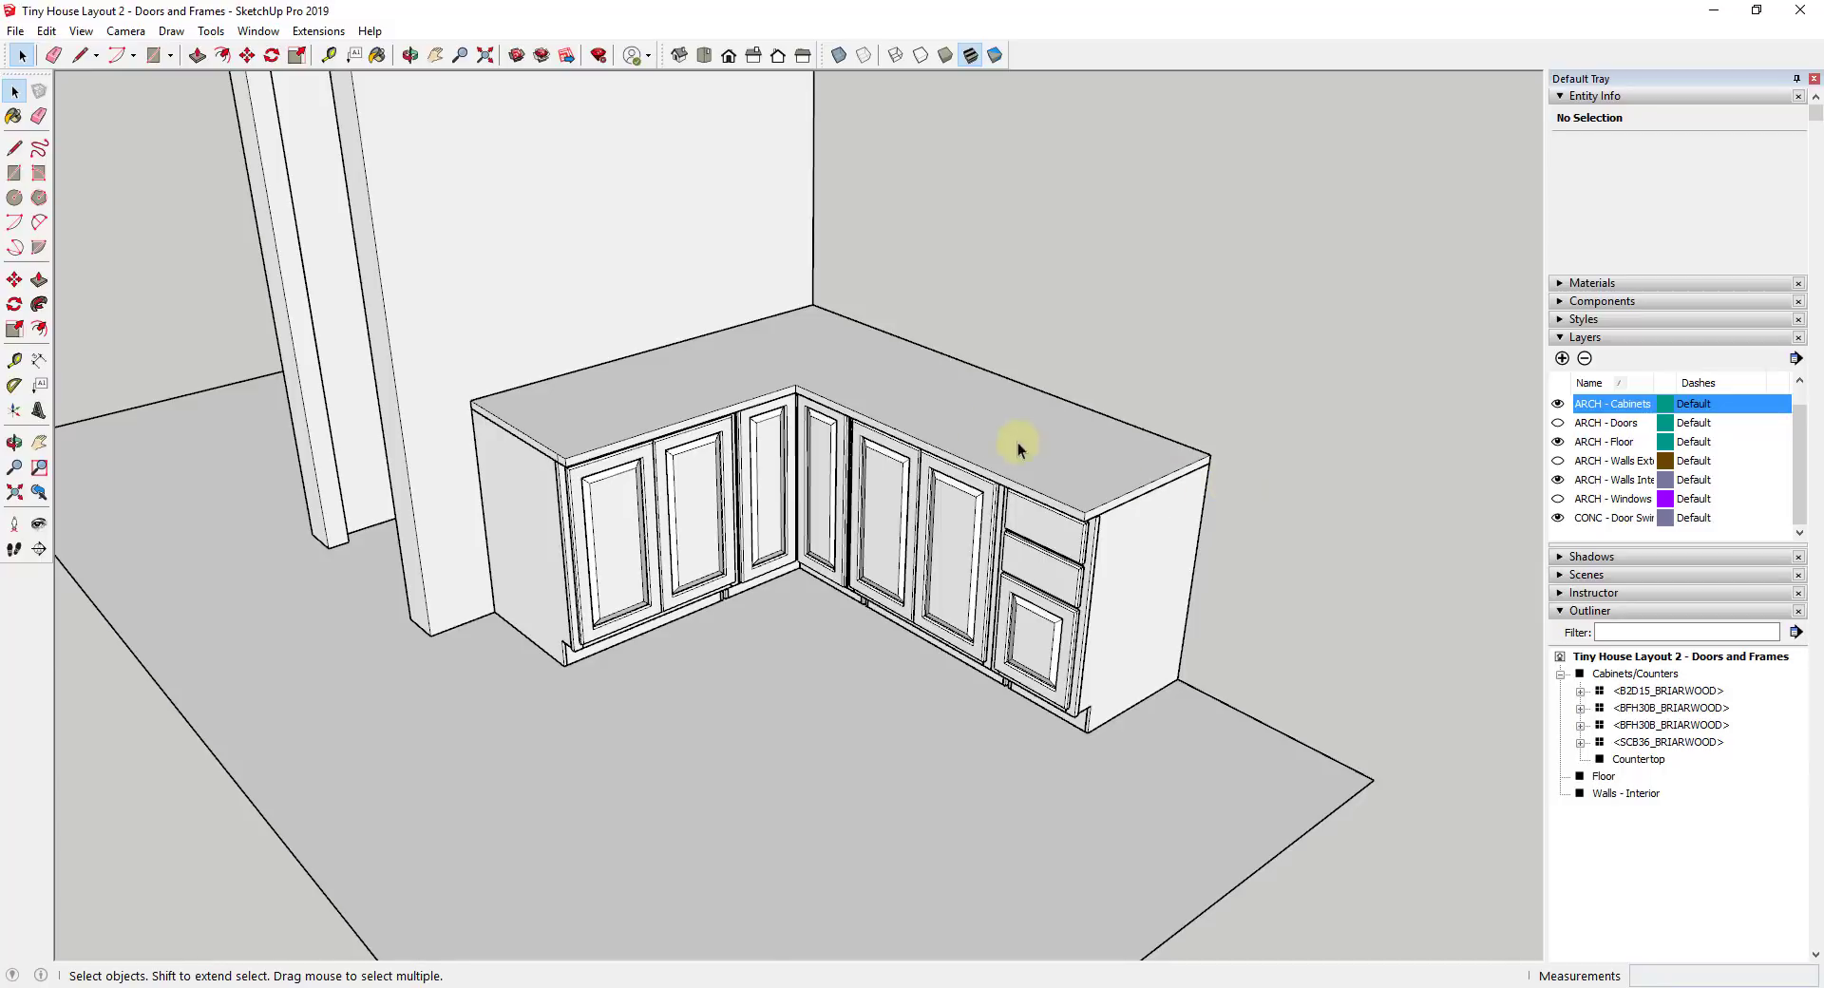
scroll(713, 395, down, 3)
scroll(716, 406, up, 3)
middle_drag(716, 406, 680, 399)
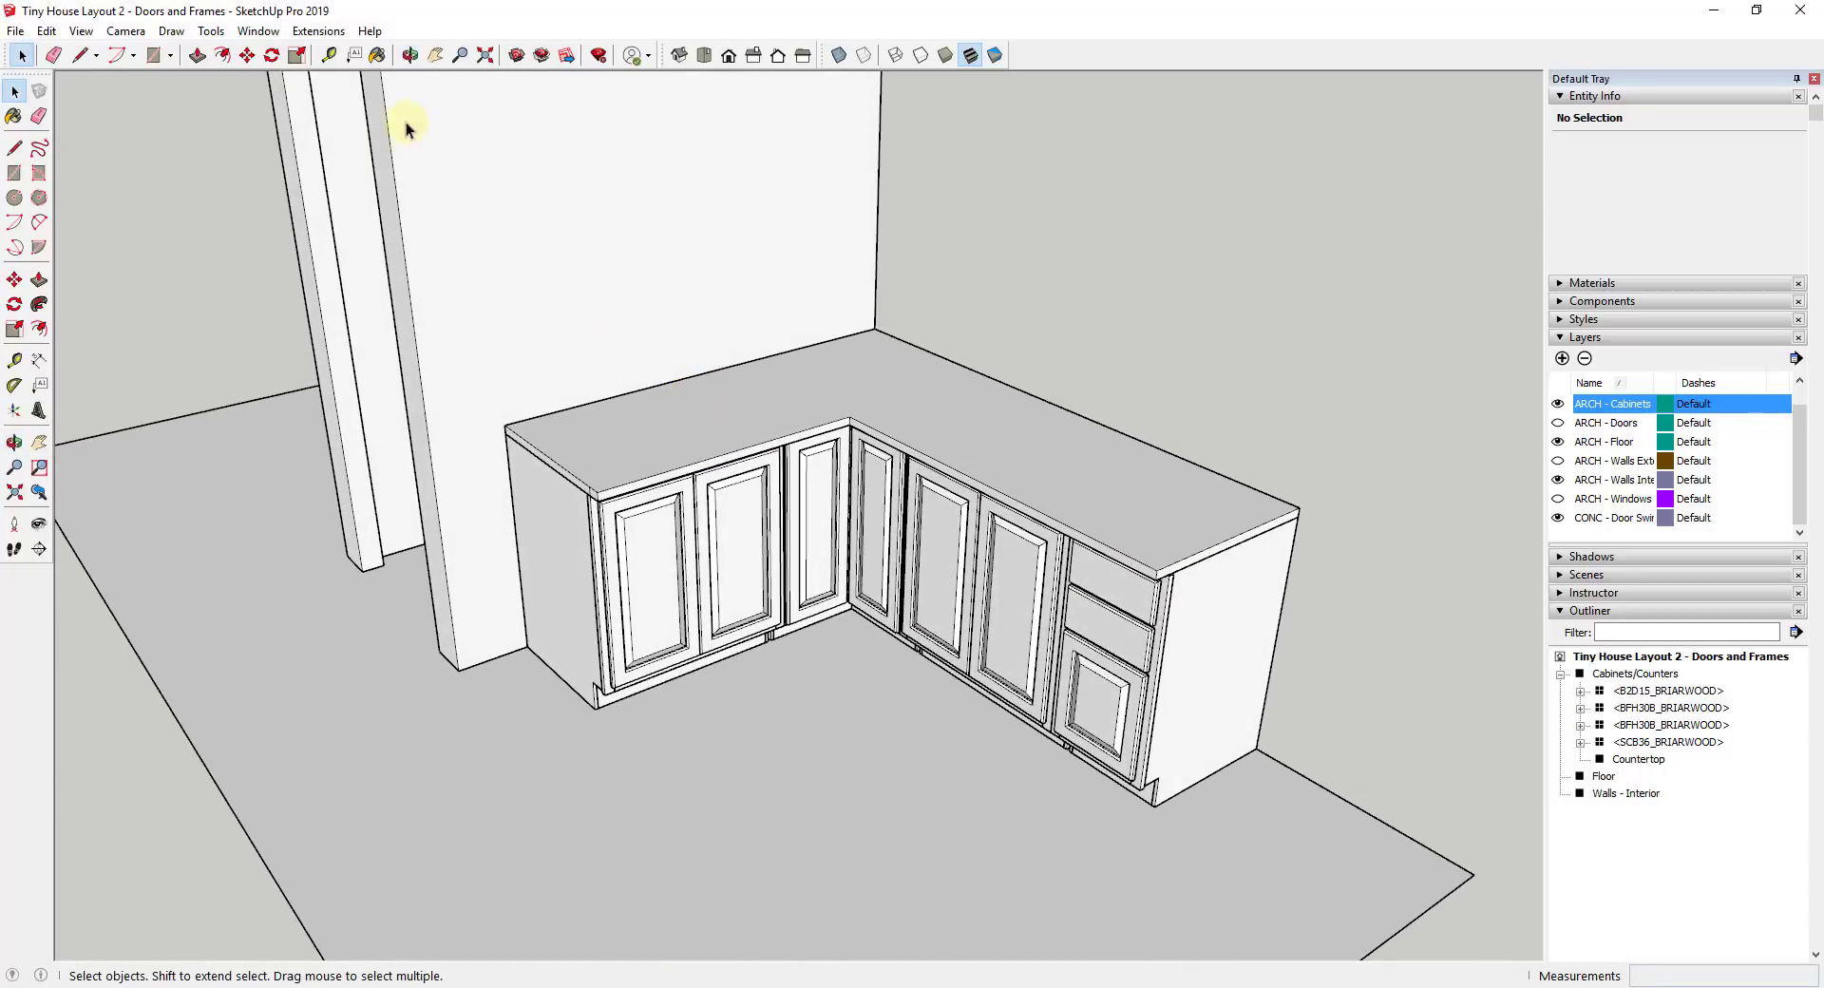
Show the exterior walls layer again and view the kitchen within the whole house
click(1557, 461)
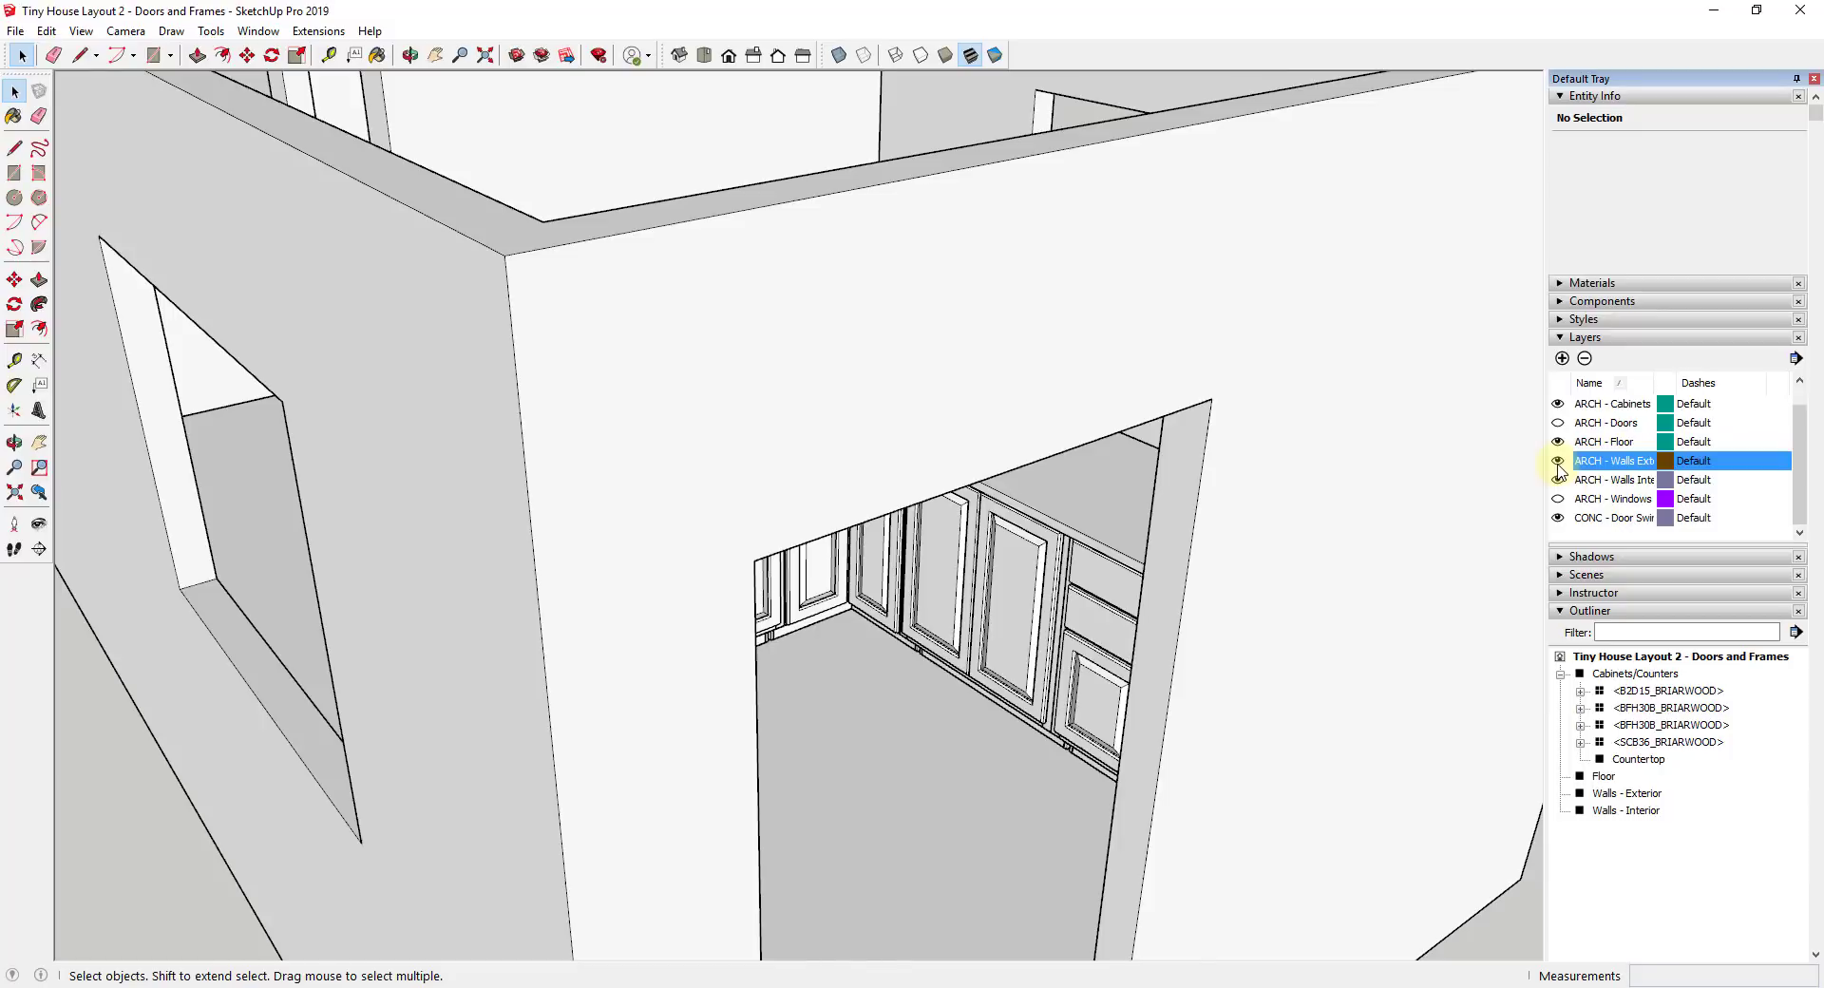
scroll(1178, 520, down, 10)
middle_drag(1176, 460, 1213, 517)
scroll(1213, 517, up, 8)
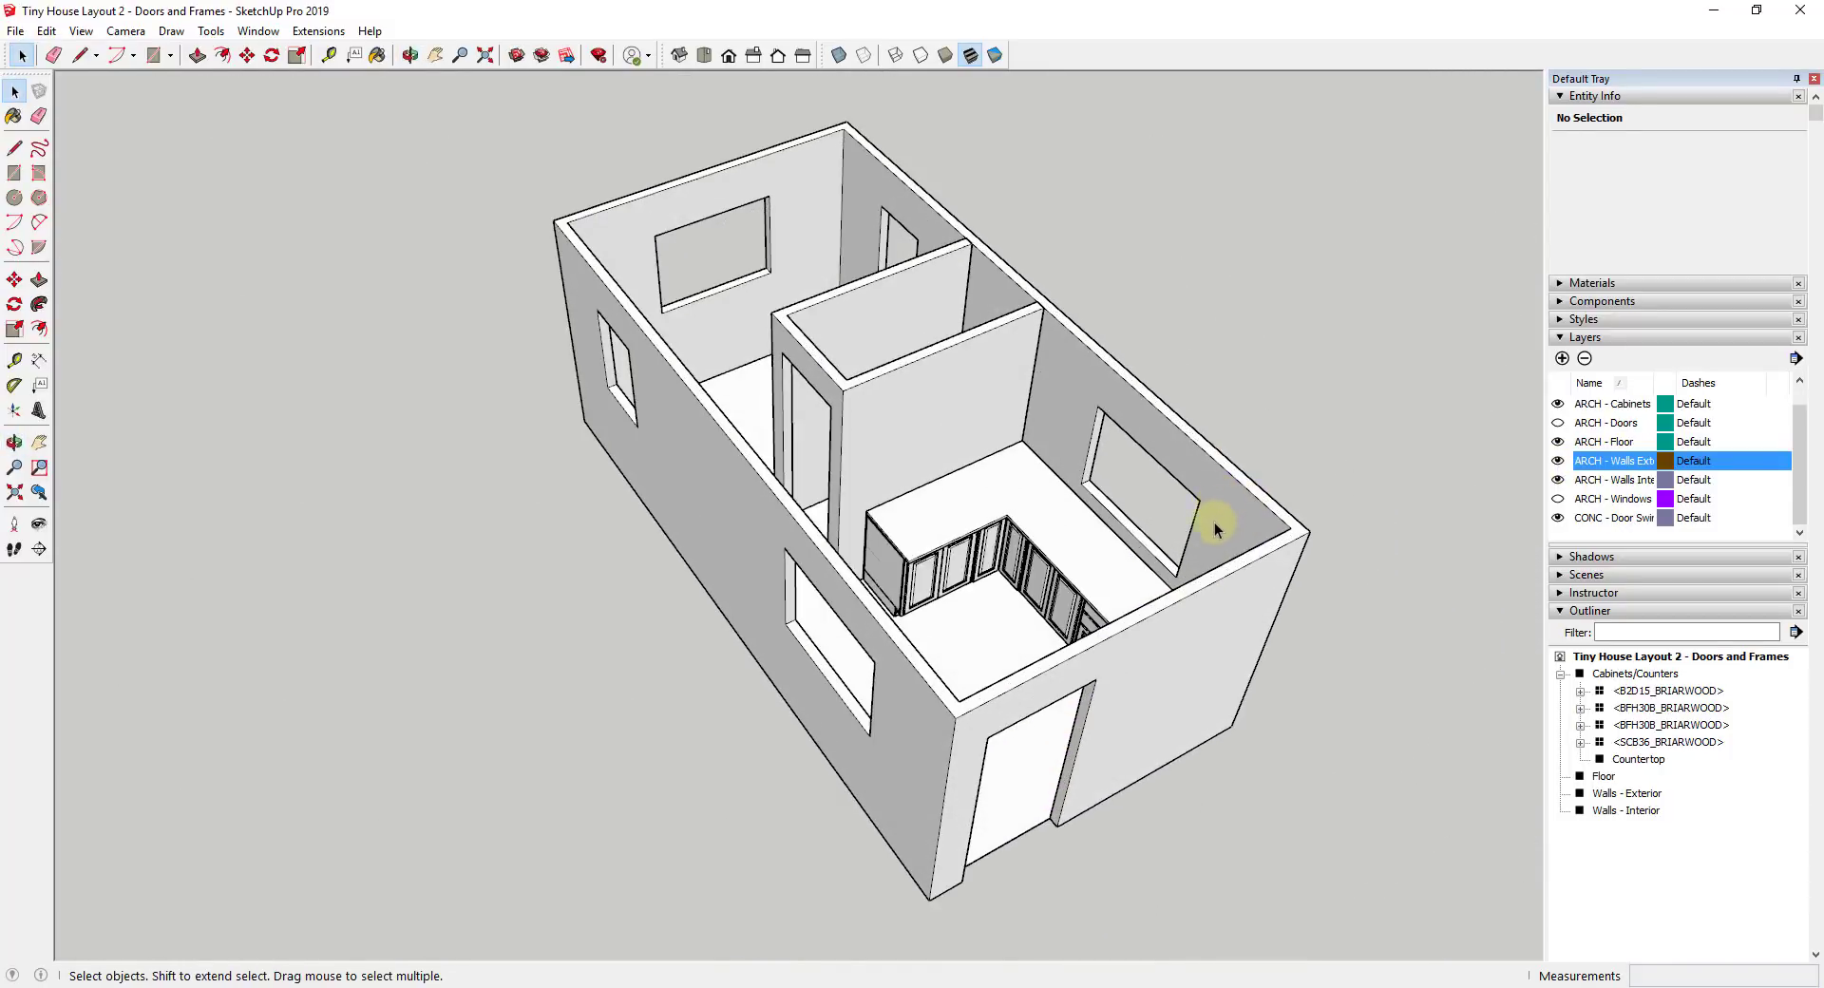
middle_drag(1128, 566, 1156, 594)
Search the 3D Warehouse for kitchen sink, limit the results to manufacturer models and sort them by popularity
click(830, 516)
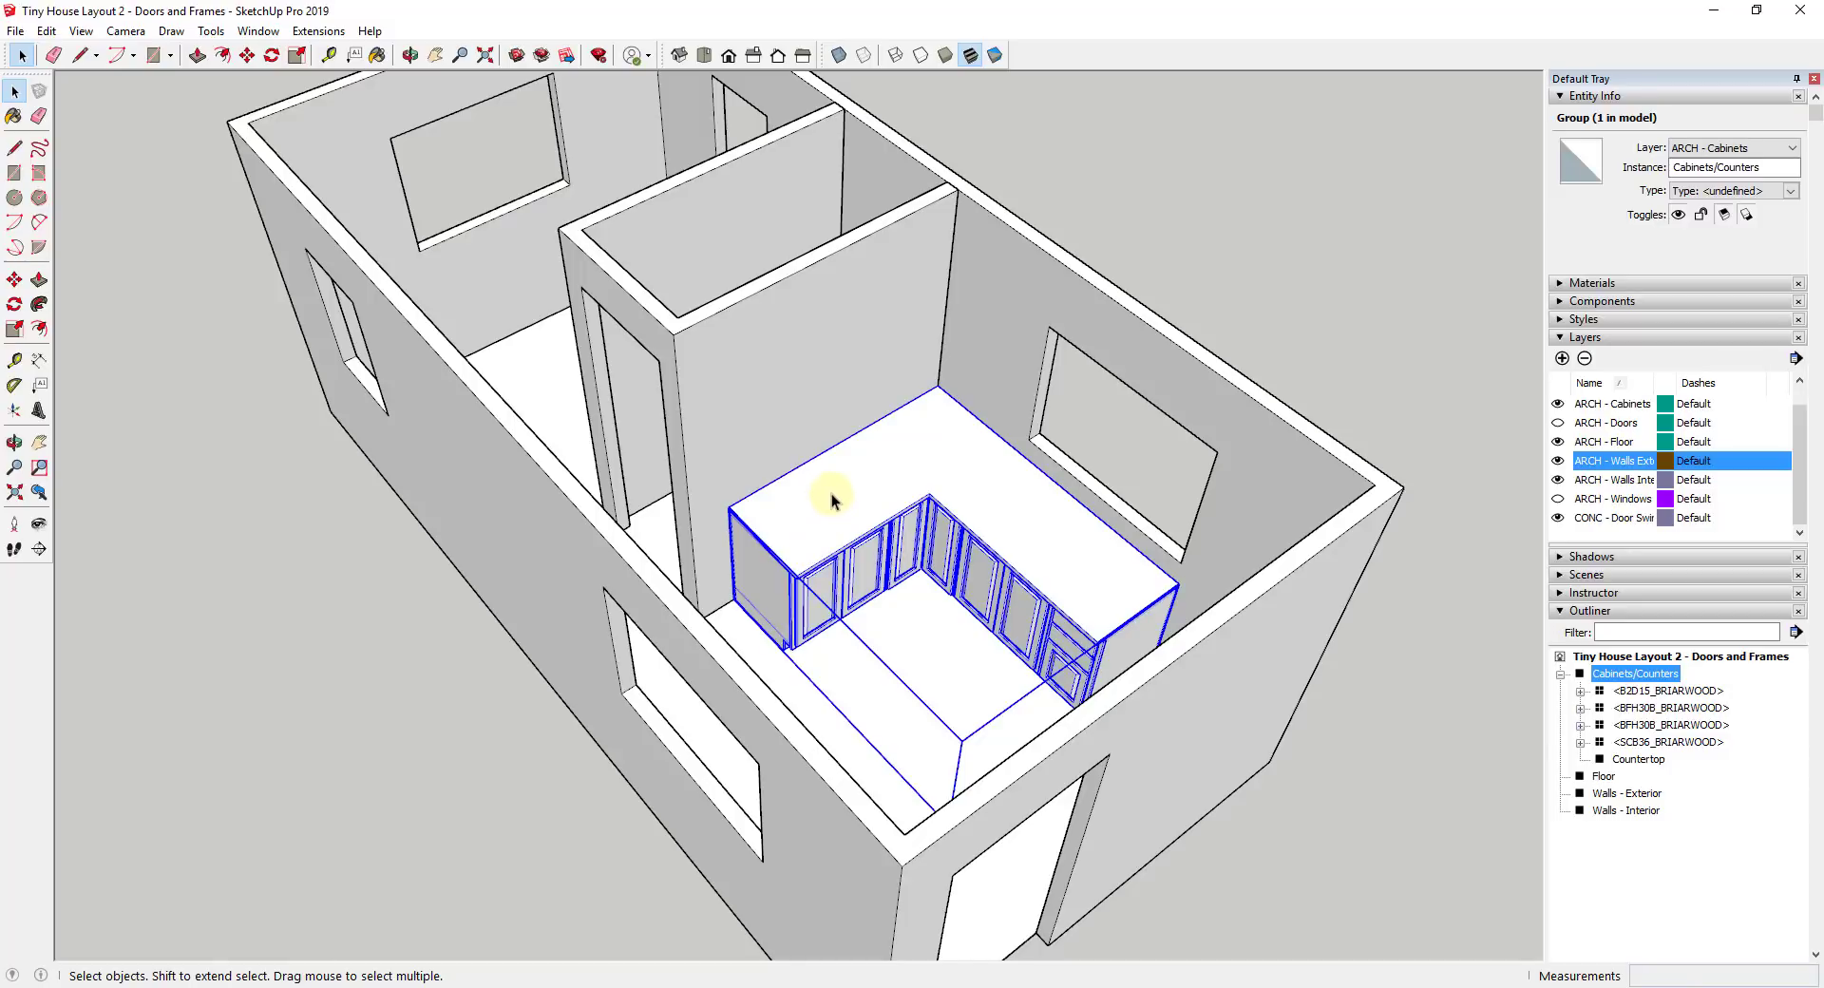
click(258, 31)
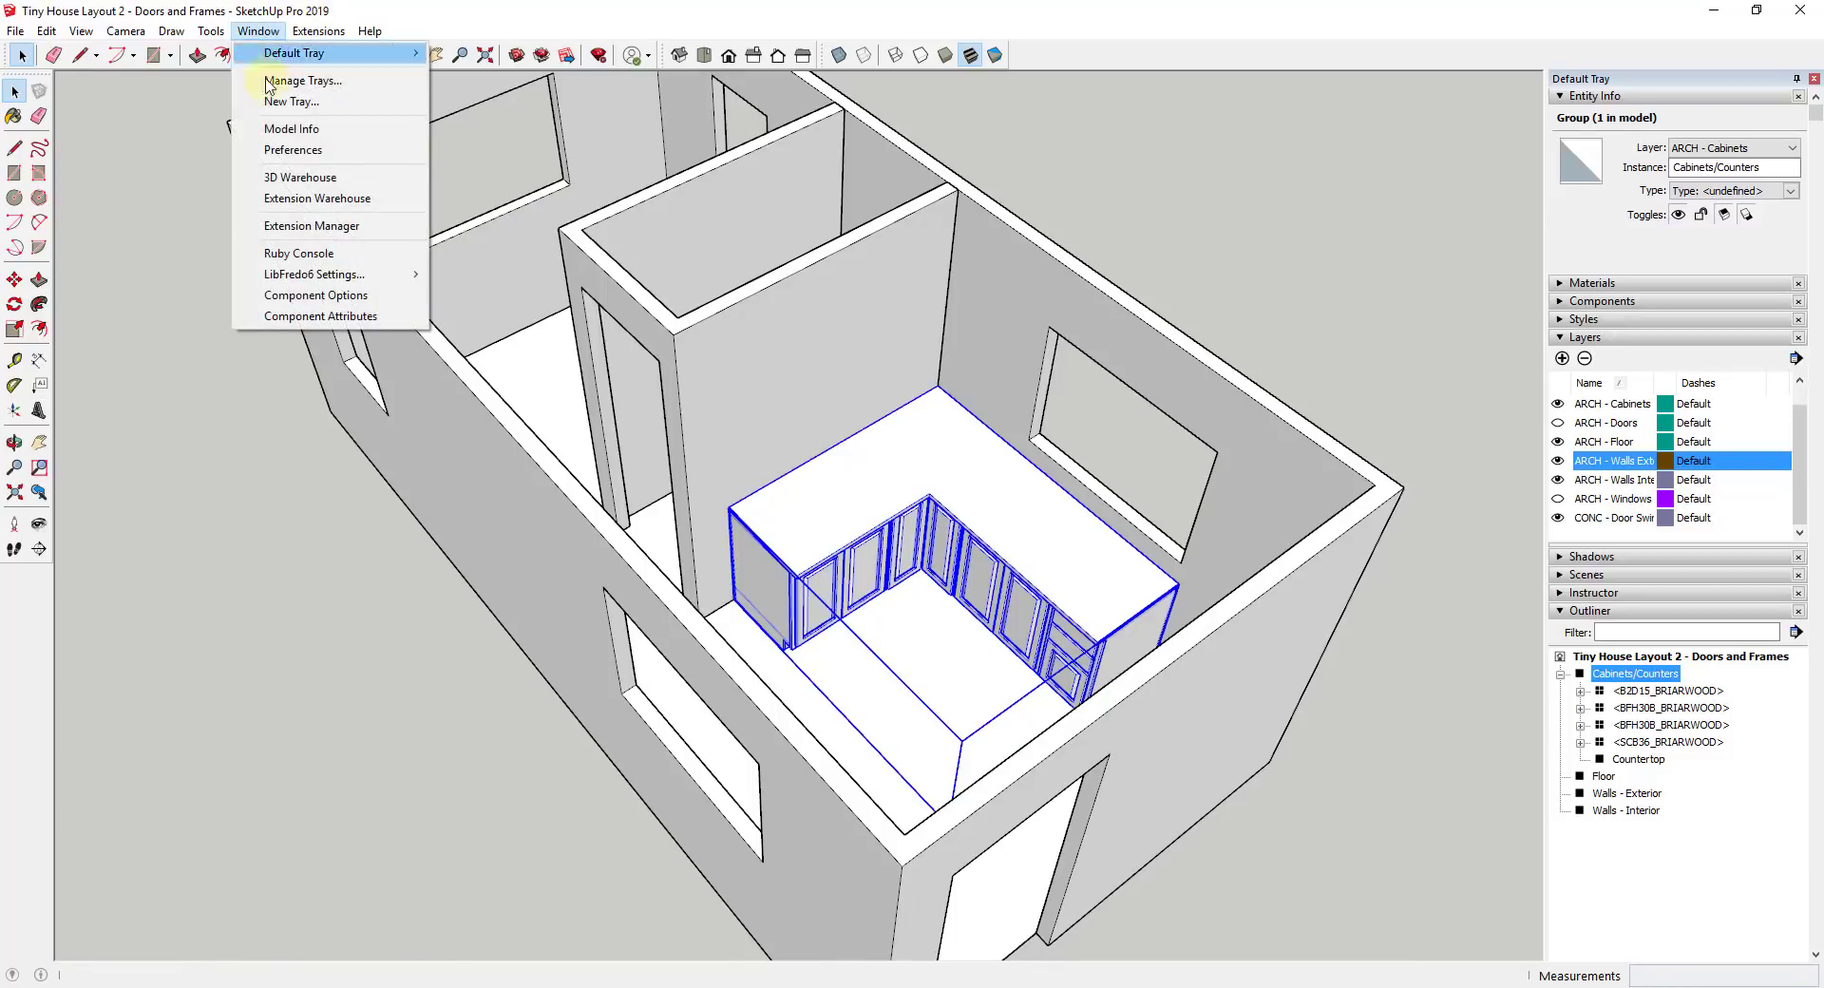
click(330, 178)
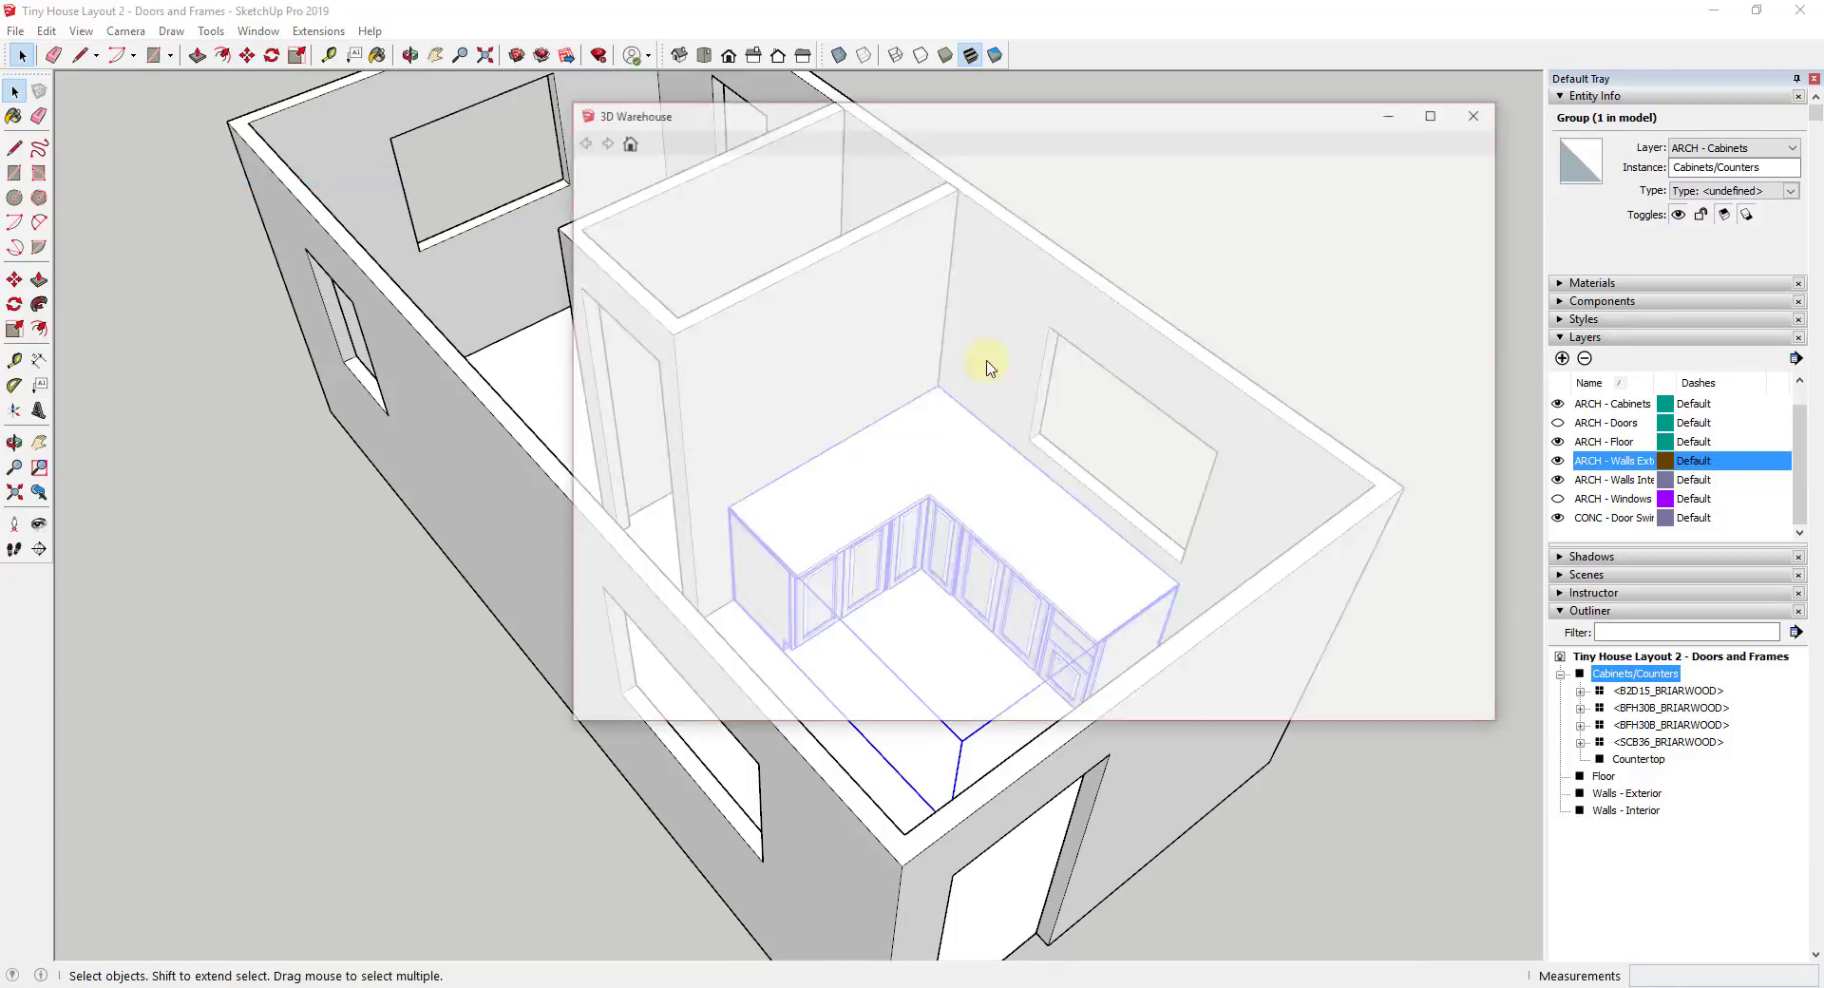
text(kitchen sink)
key(Return)
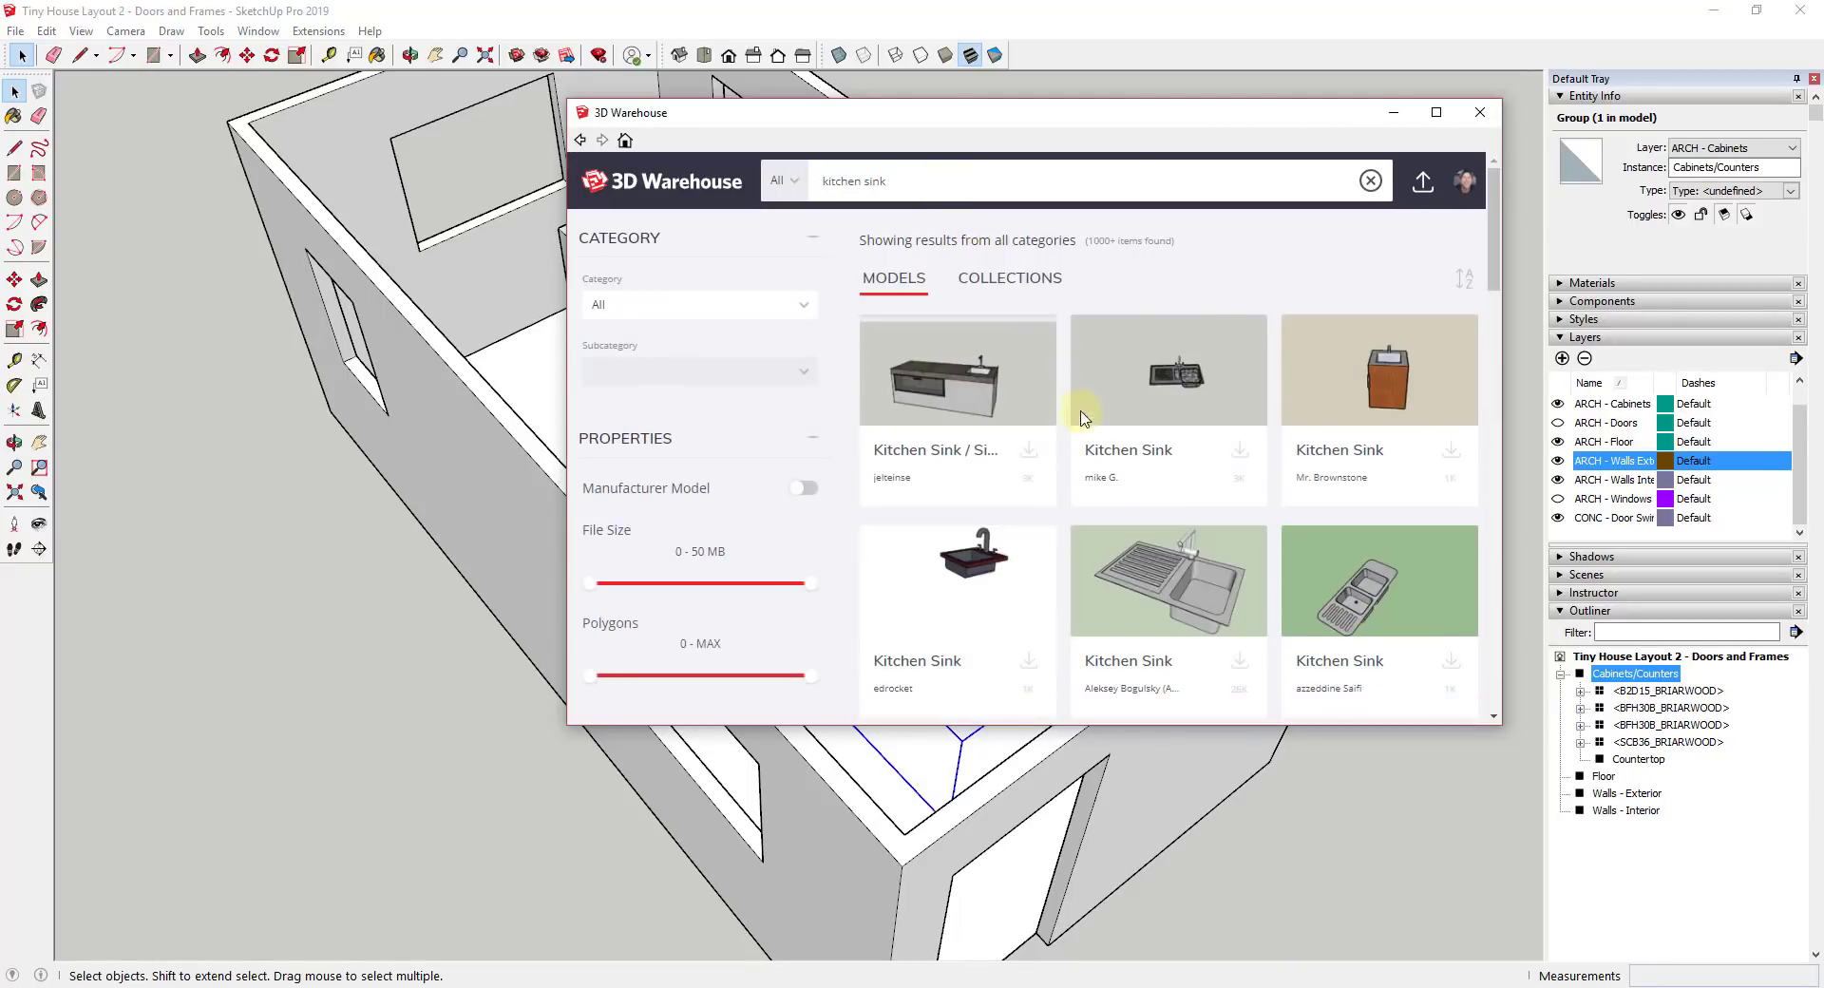
click(804, 489)
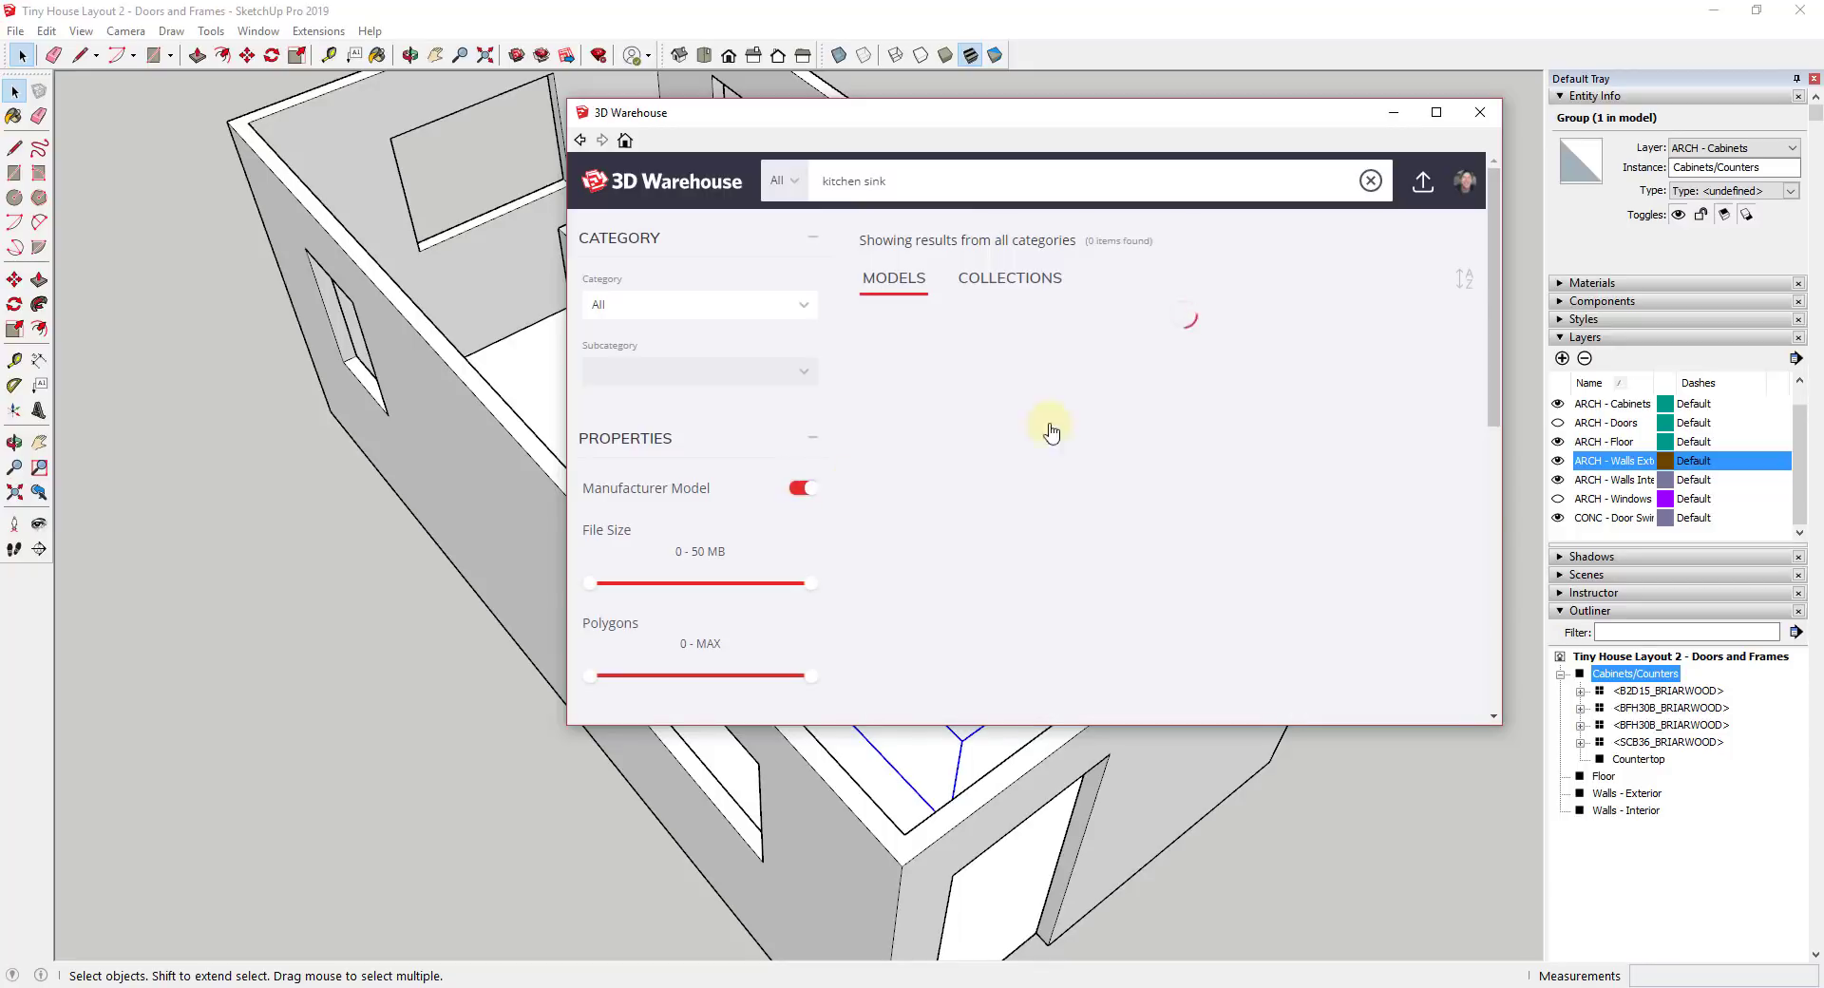
click(1458, 282)
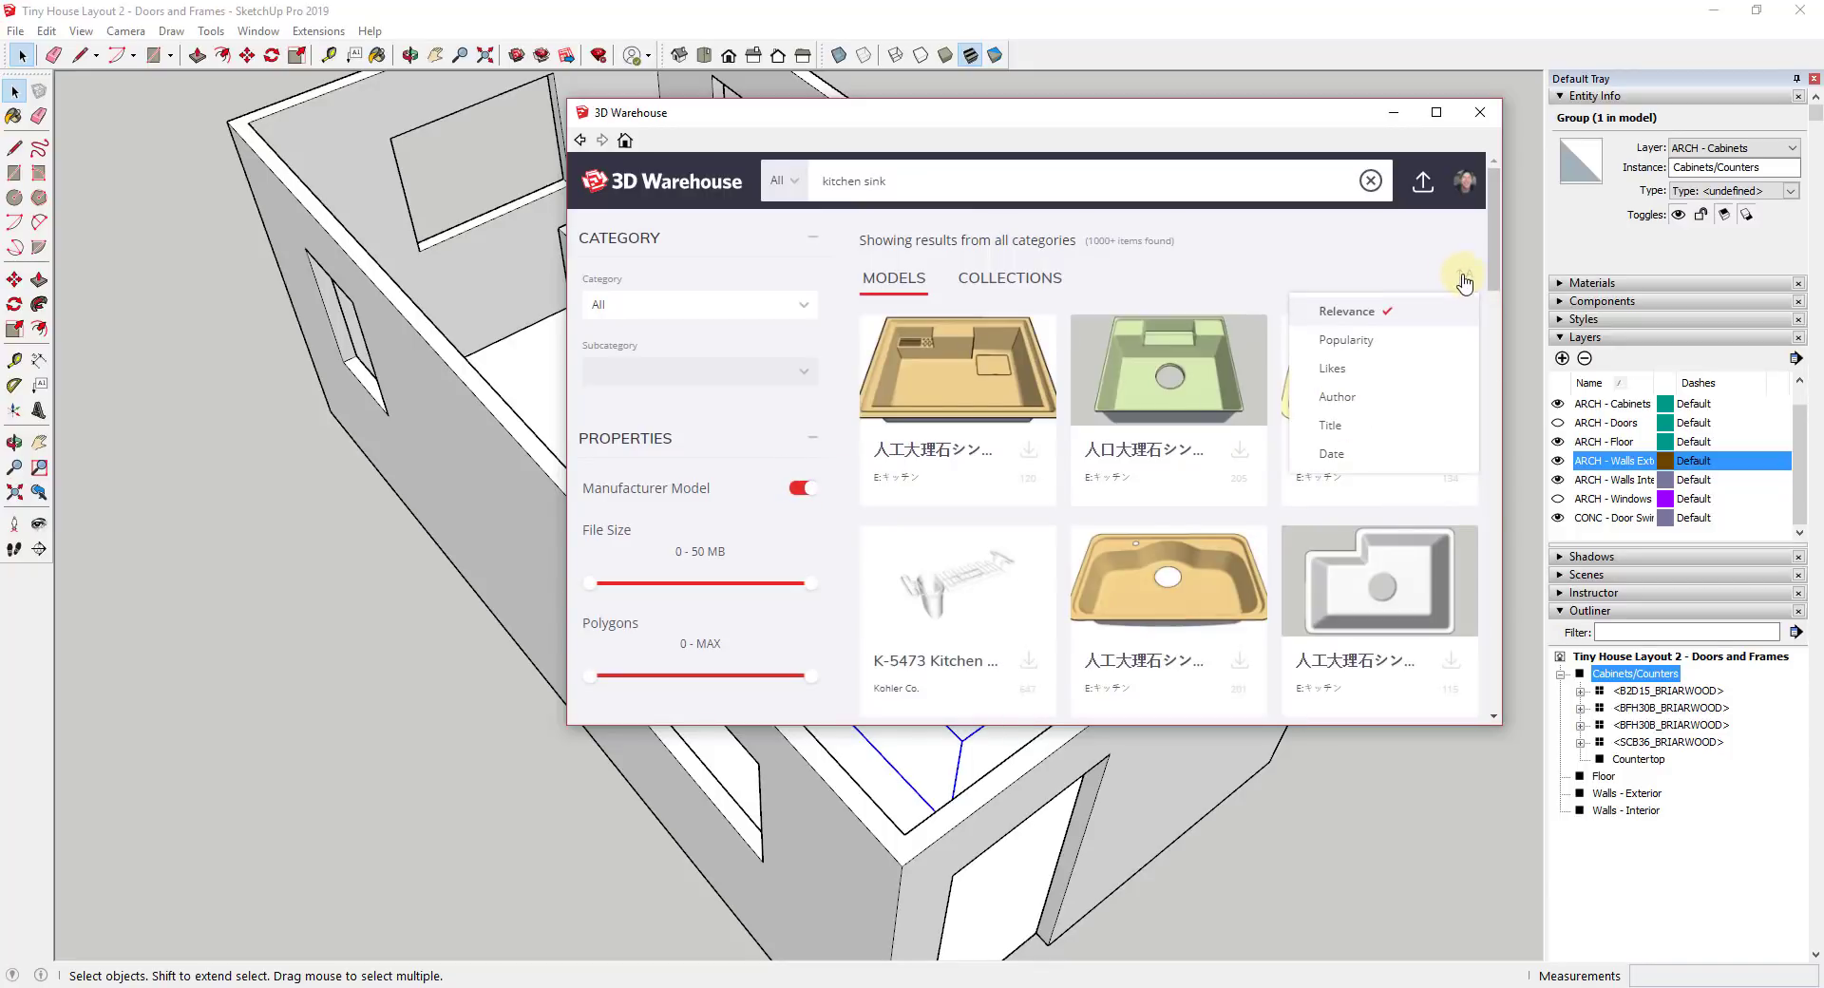
click(1364, 338)
Browse the sink results, checking the Sunstone single drop-in sink's model info and comparing the Sunscape and Kohler models
scroll(1396, 413, down, 2)
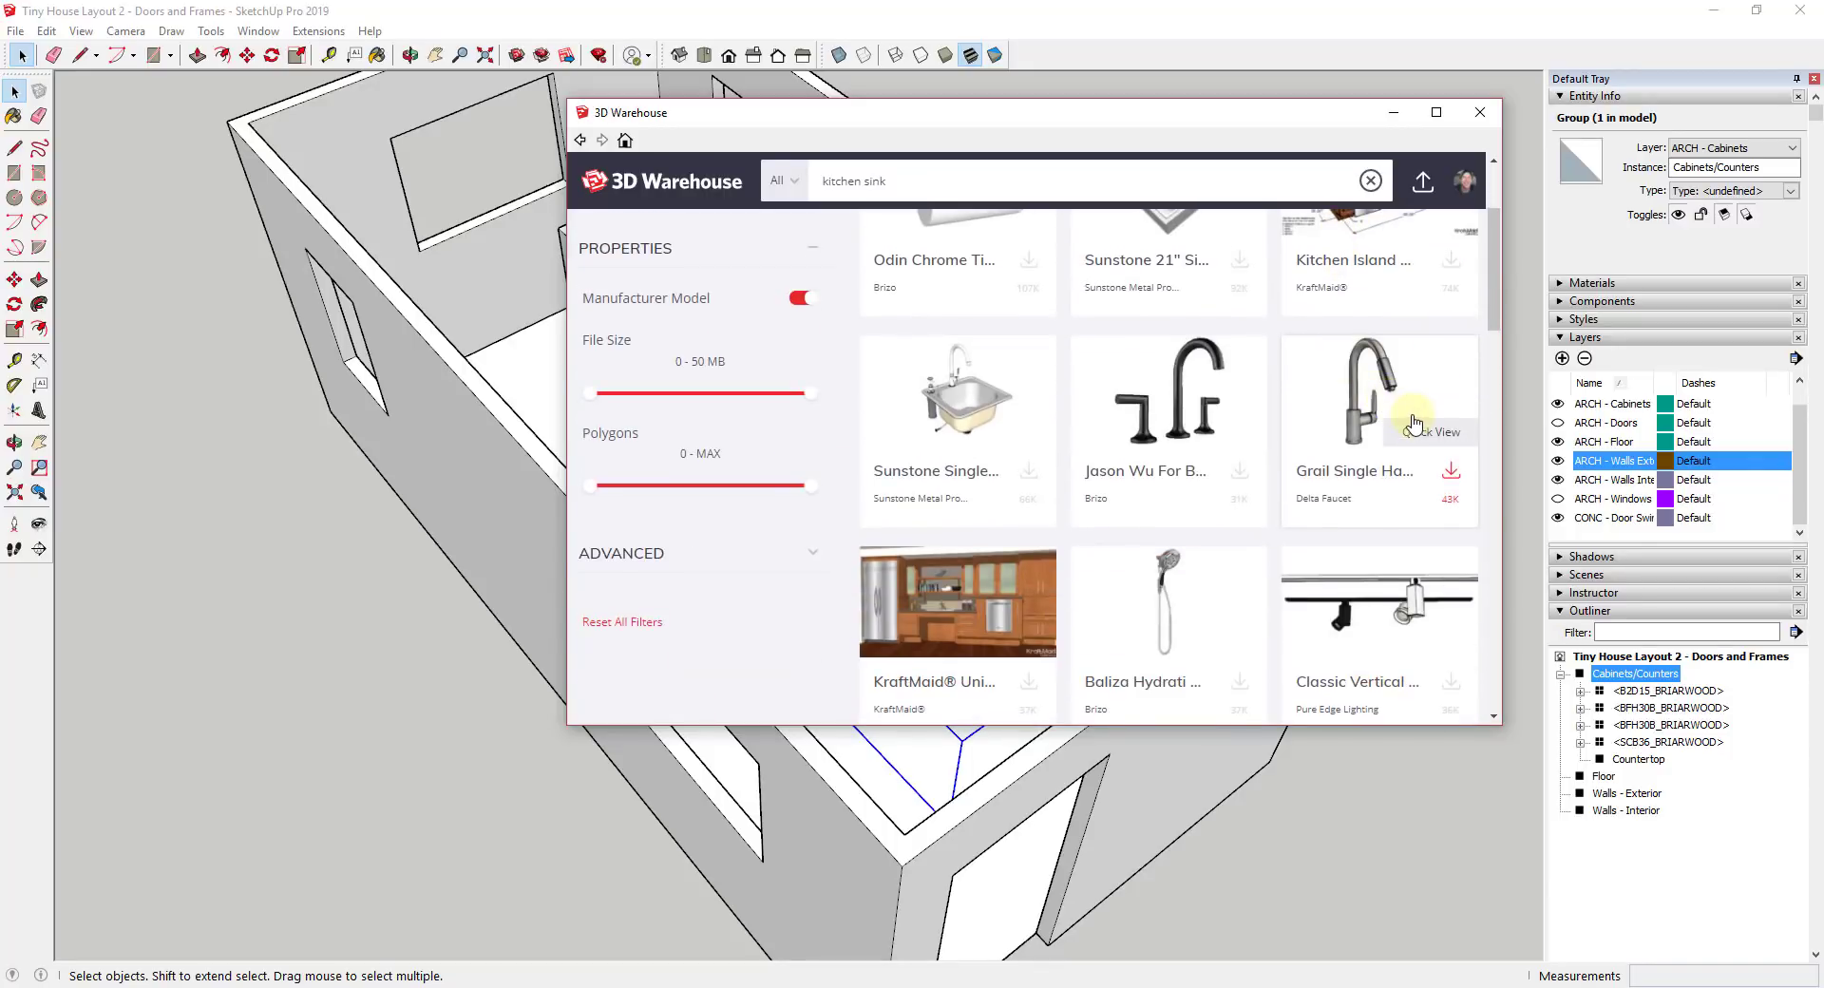
scroll(1414, 424, down, 1)
scroll(1067, 398, up, 1)
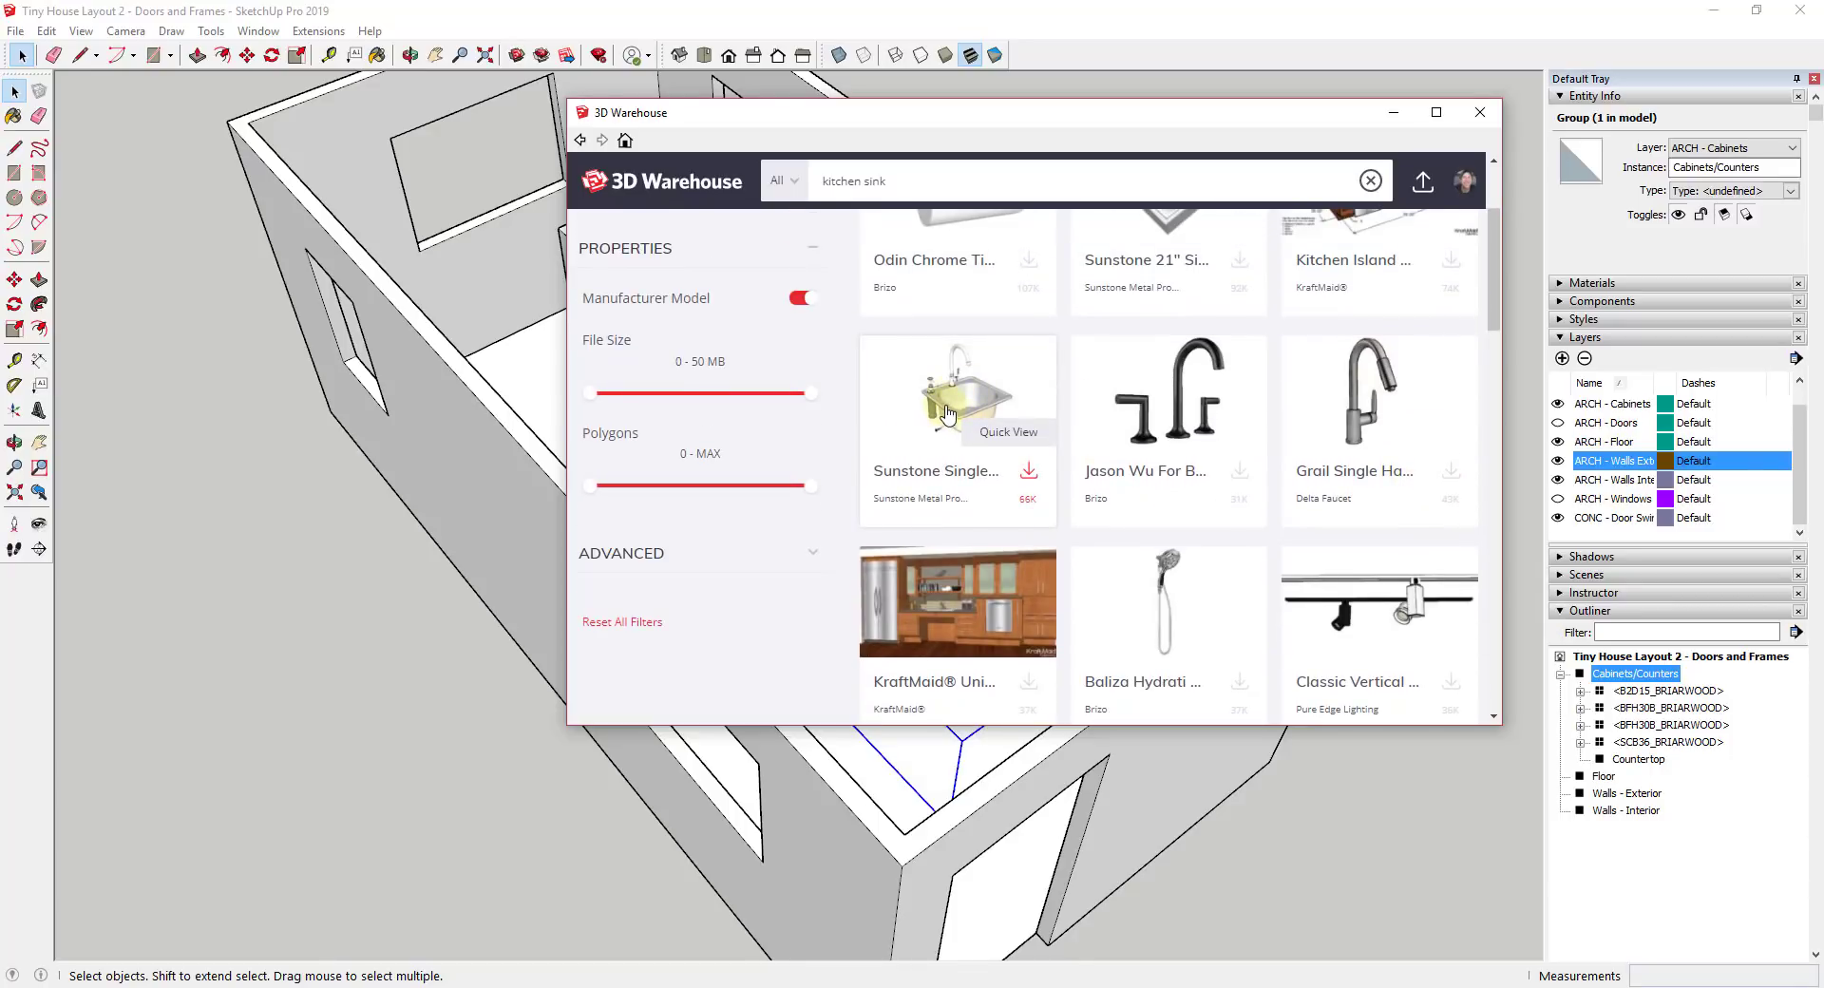
click(947, 413)
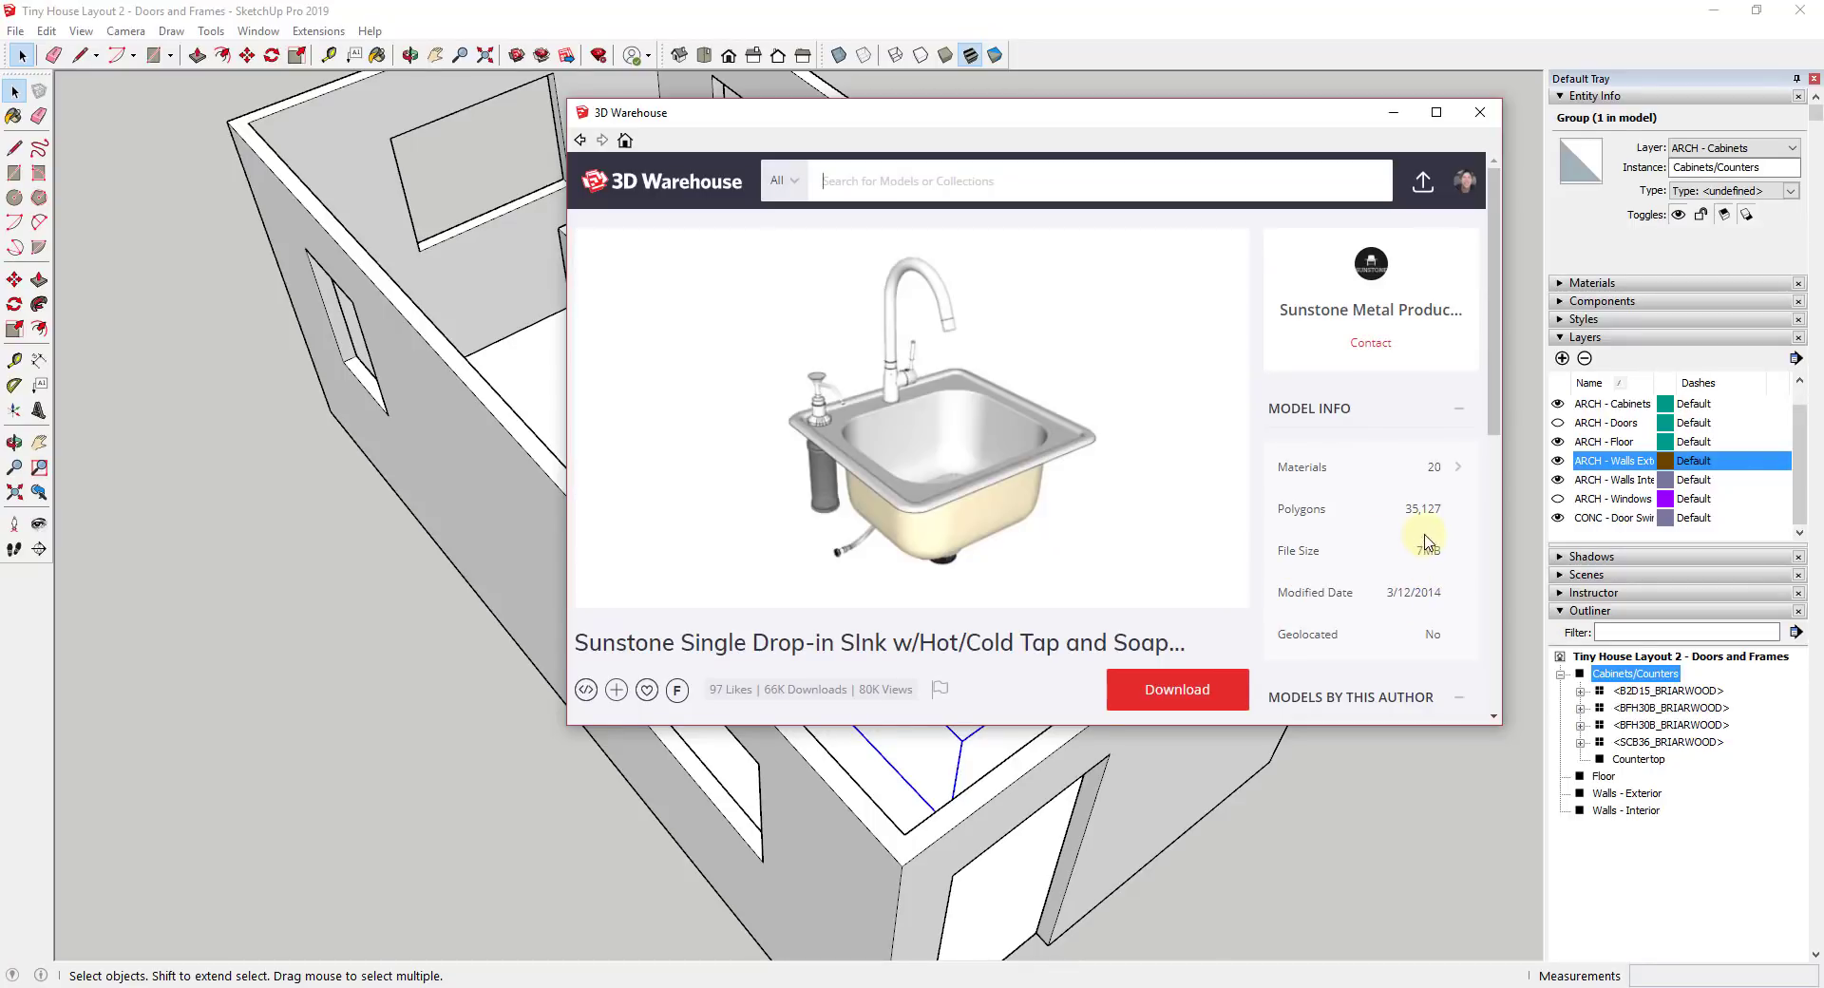
click(581, 141)
scroll(1092, 448, down, 5)
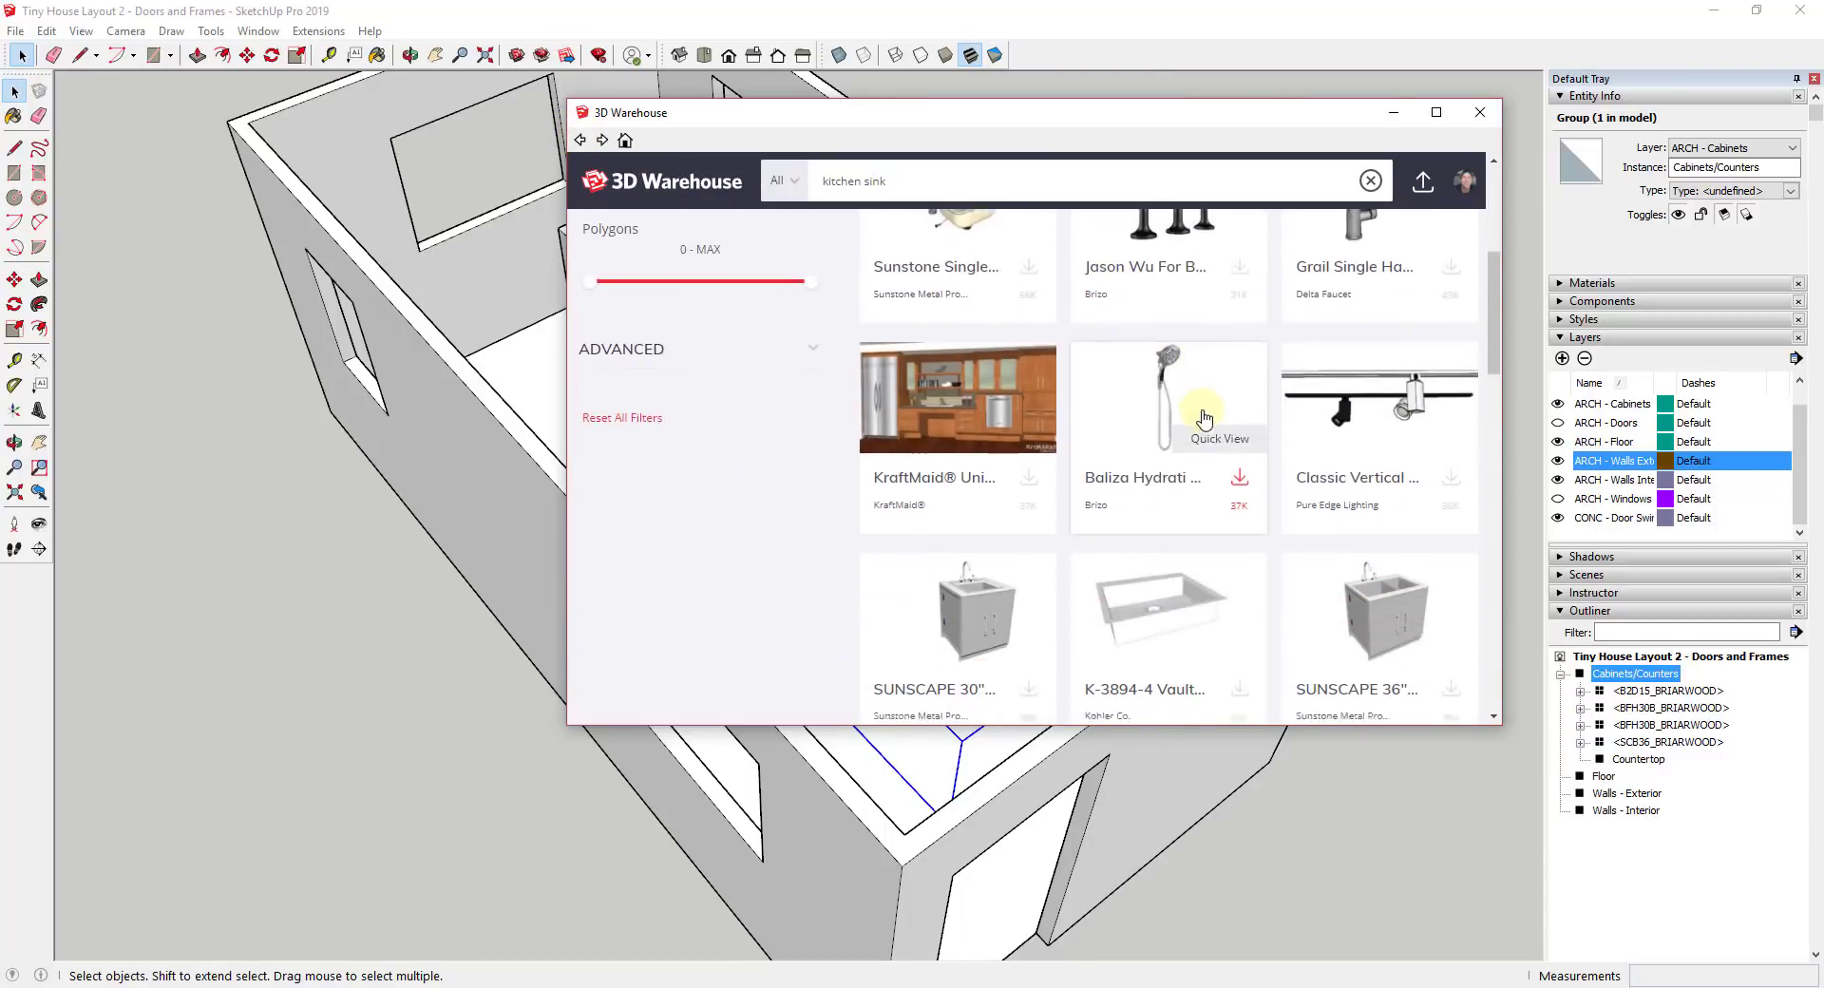
scroll(1283, 399, down, 1)
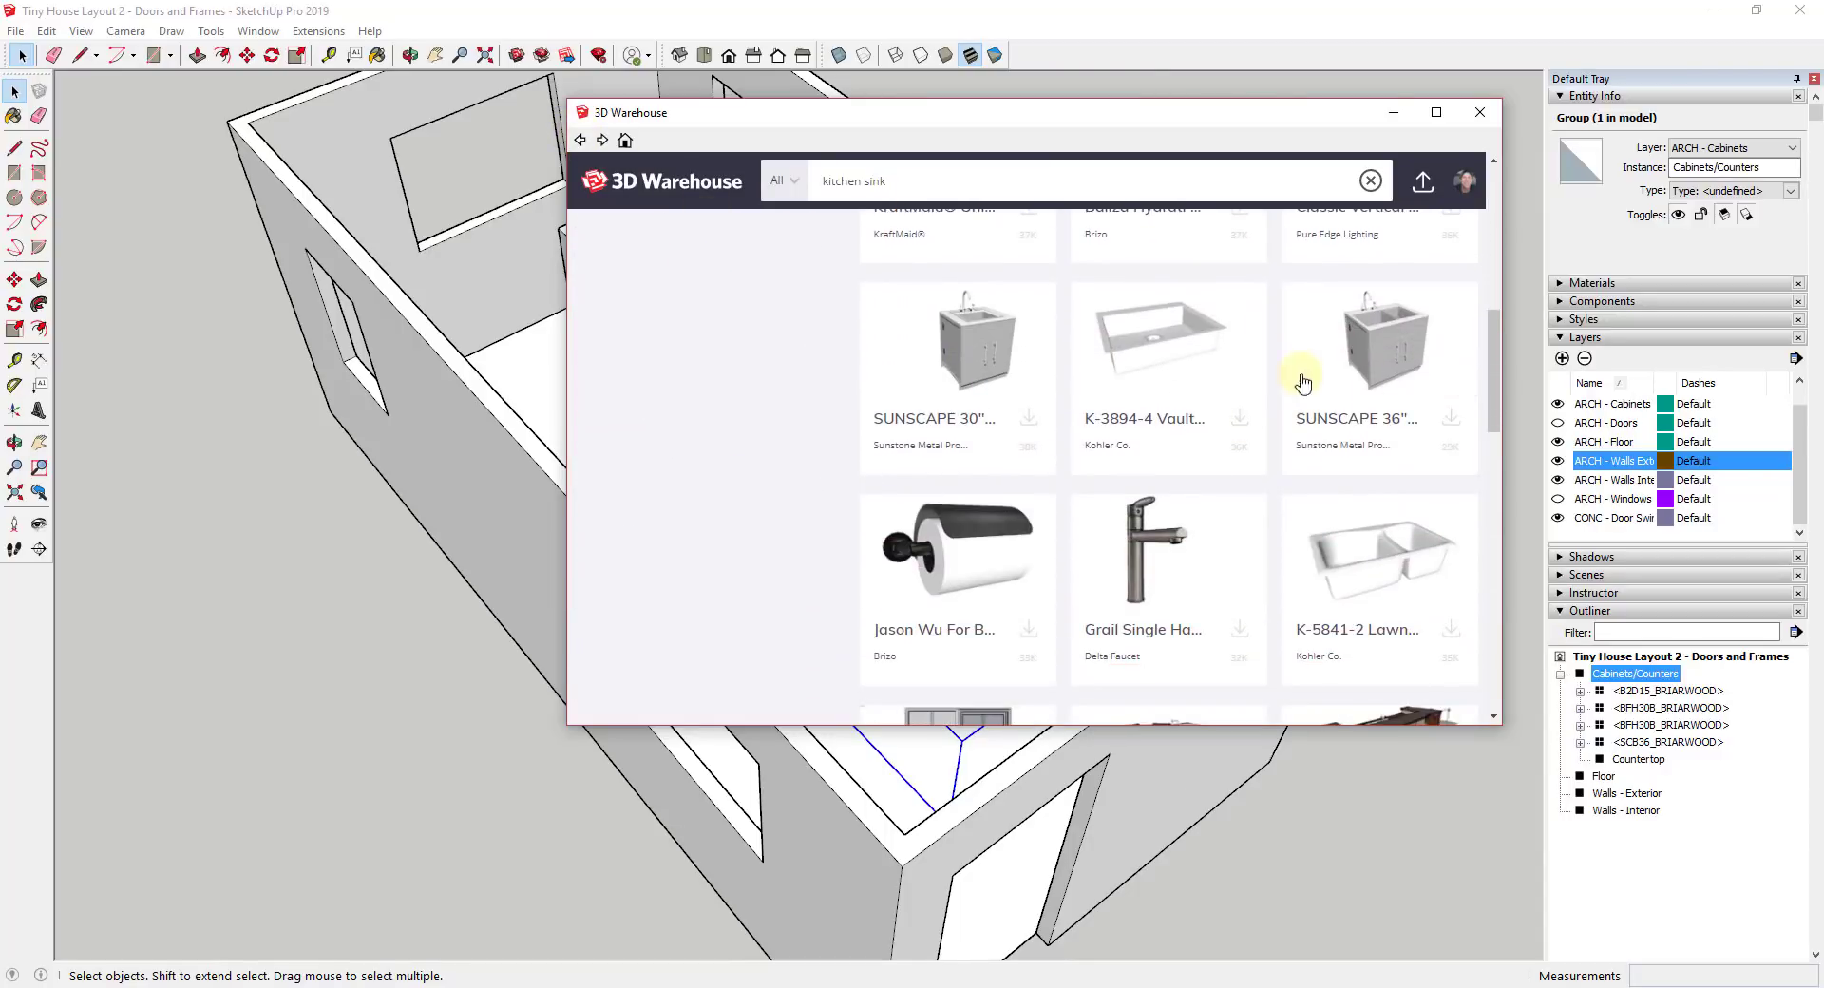
mouse_move(1397, 332)
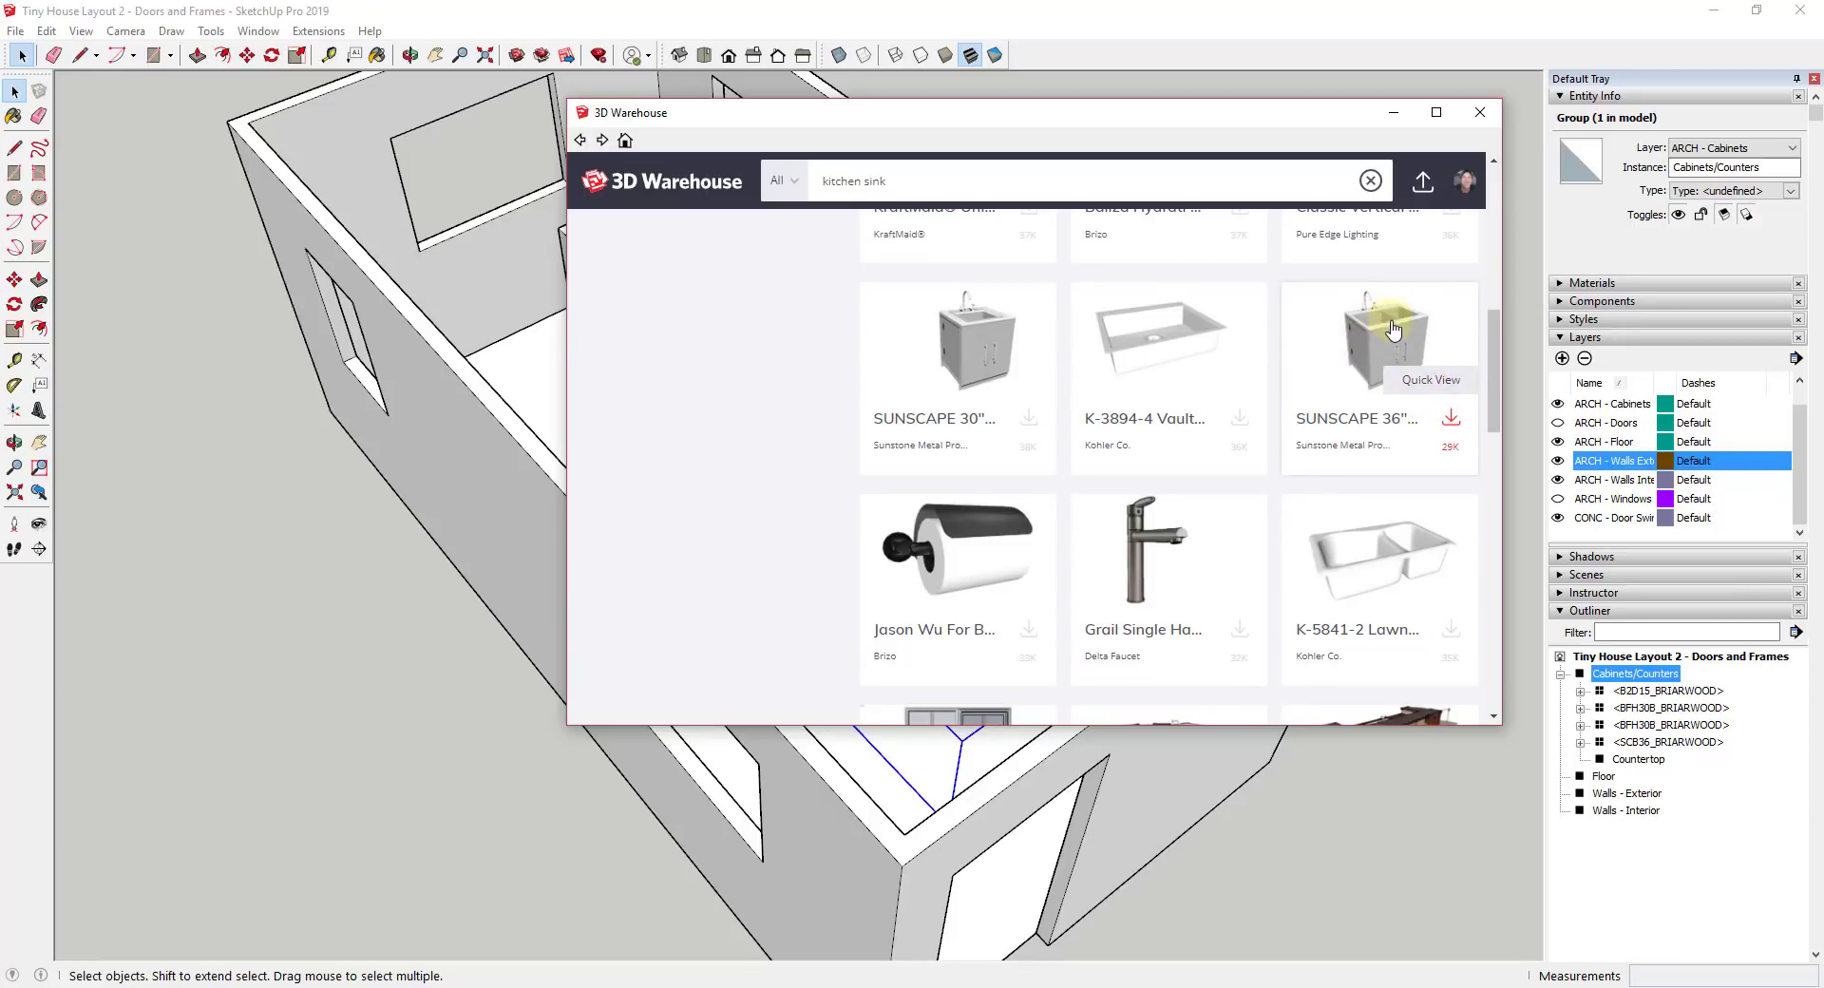
scroll(1367, 365, down, 2)
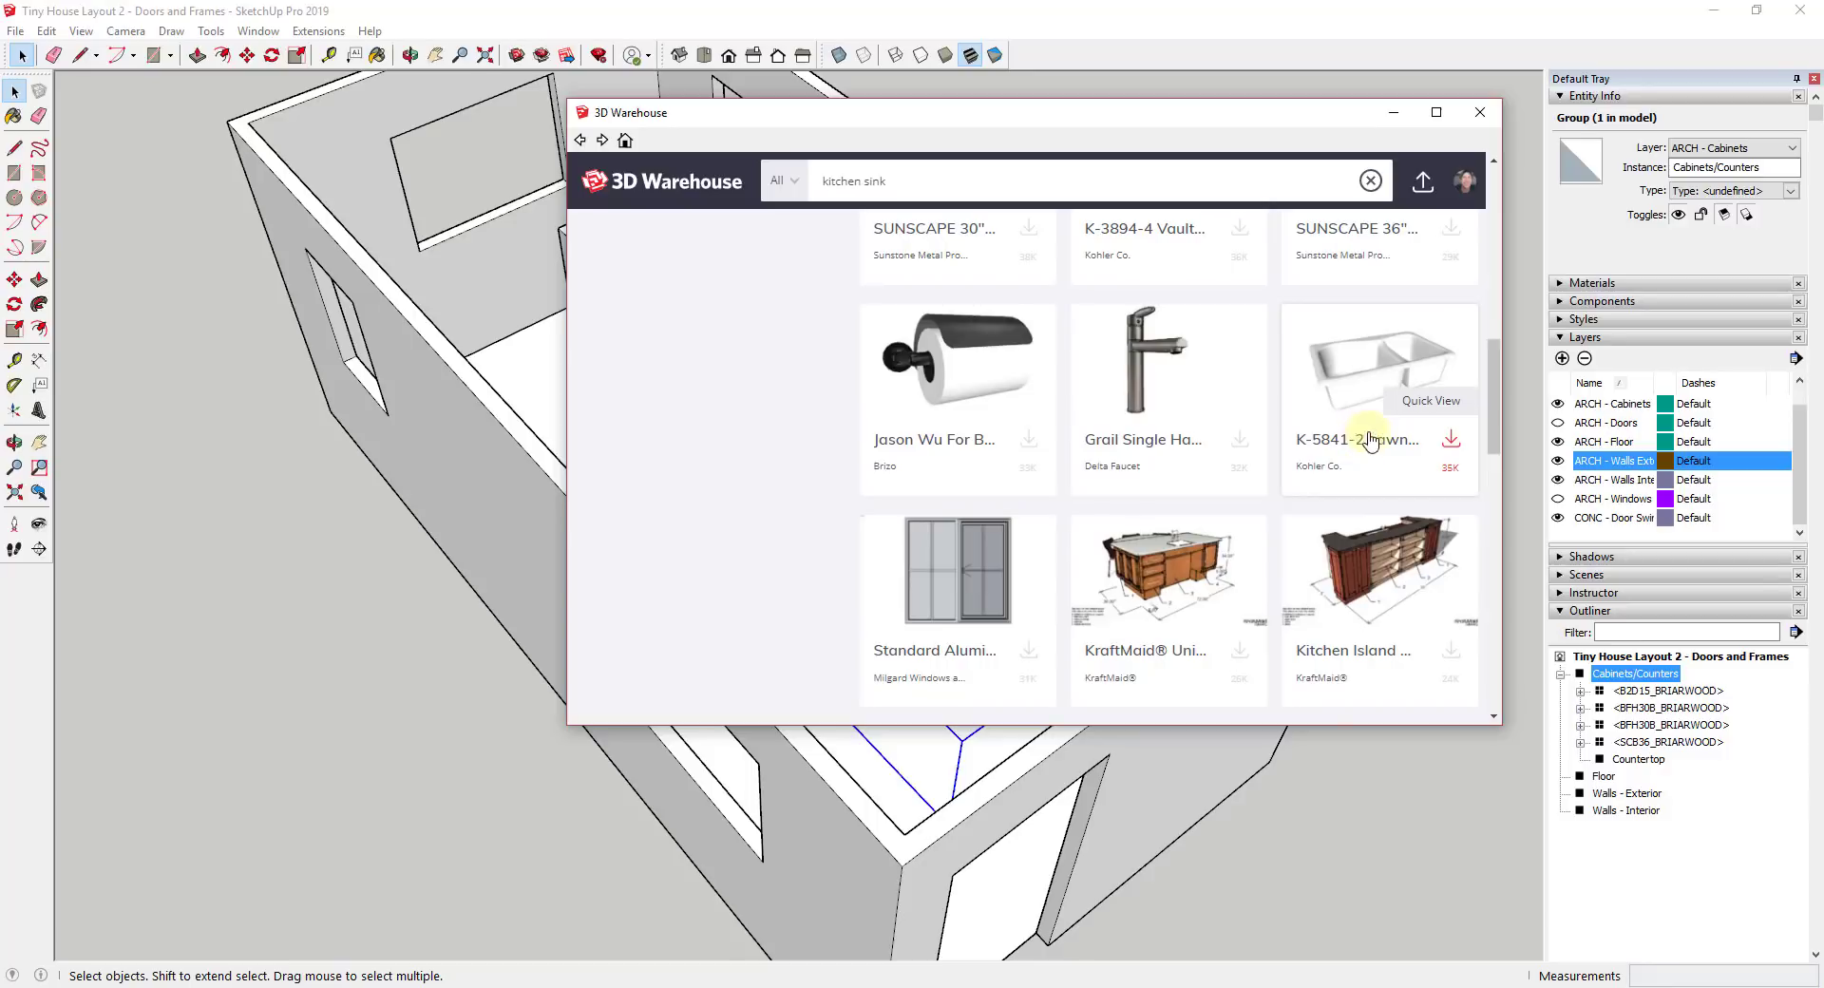
scroll(1359, 439, up, 2)
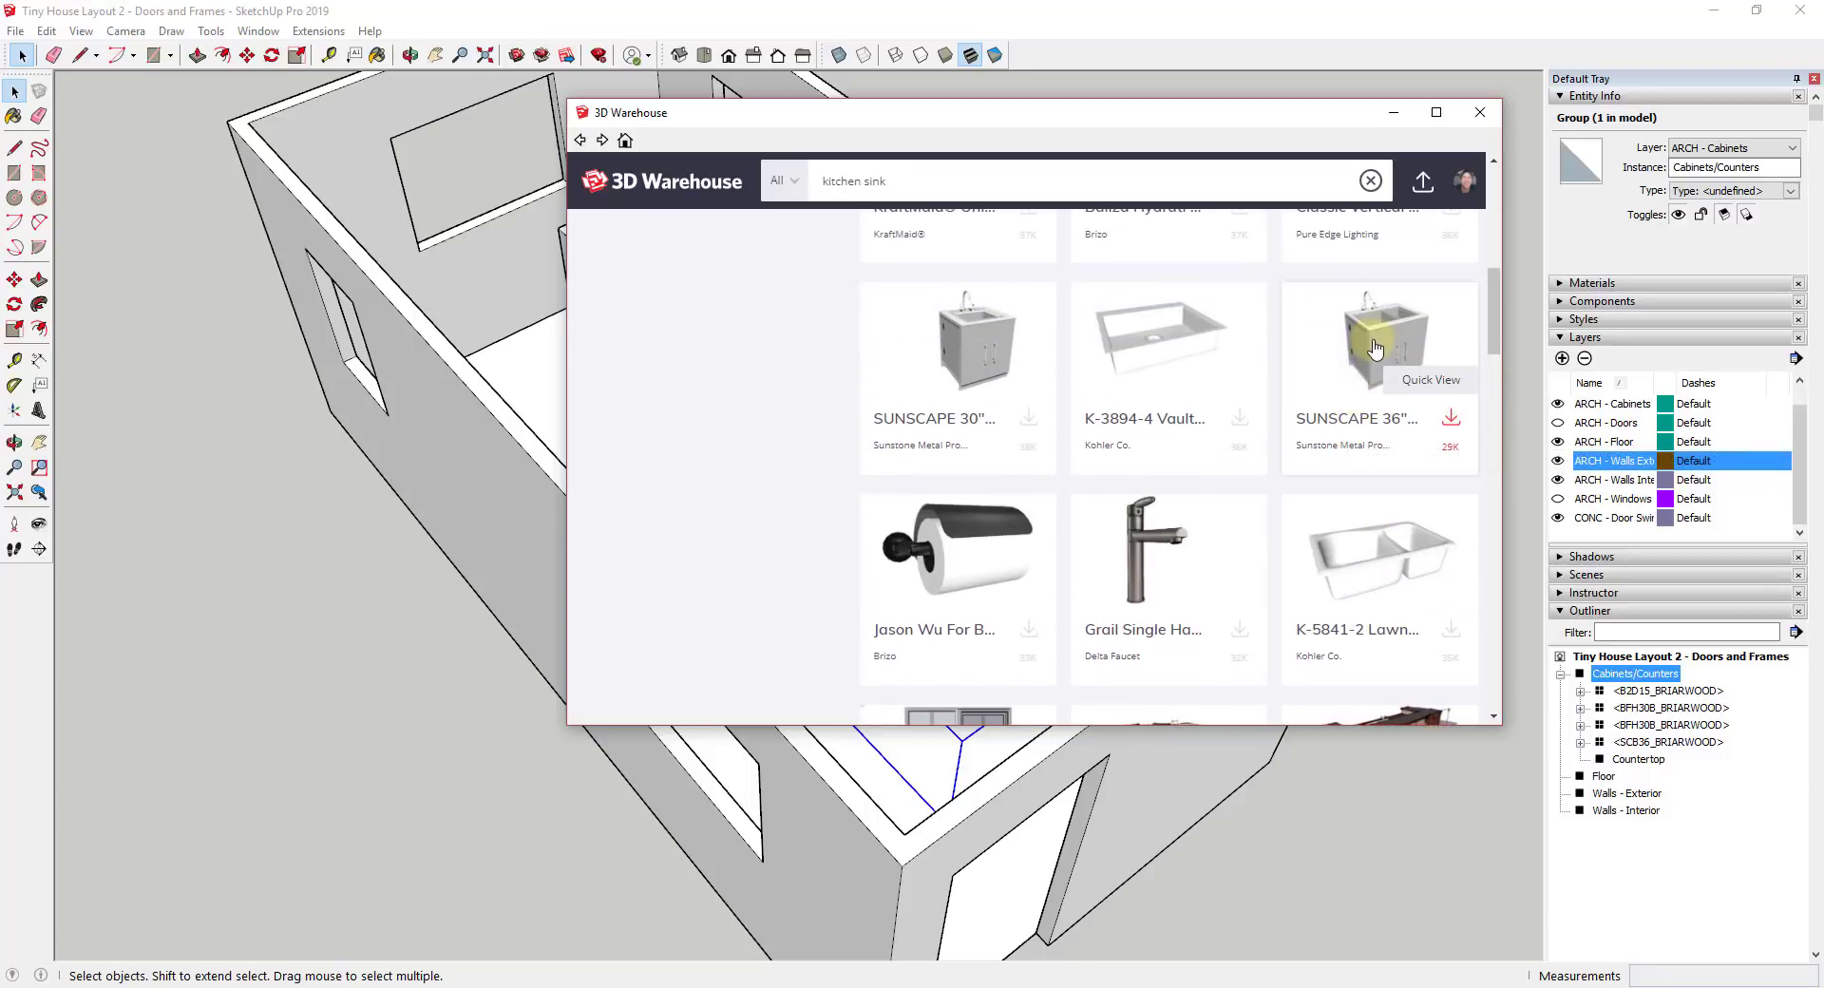
Load the Kohler K-3894-4 Vault single bowl dual-mount sink into the model and place it on the short leg of the countertop
click(1147, 346)
click(1179, 689)
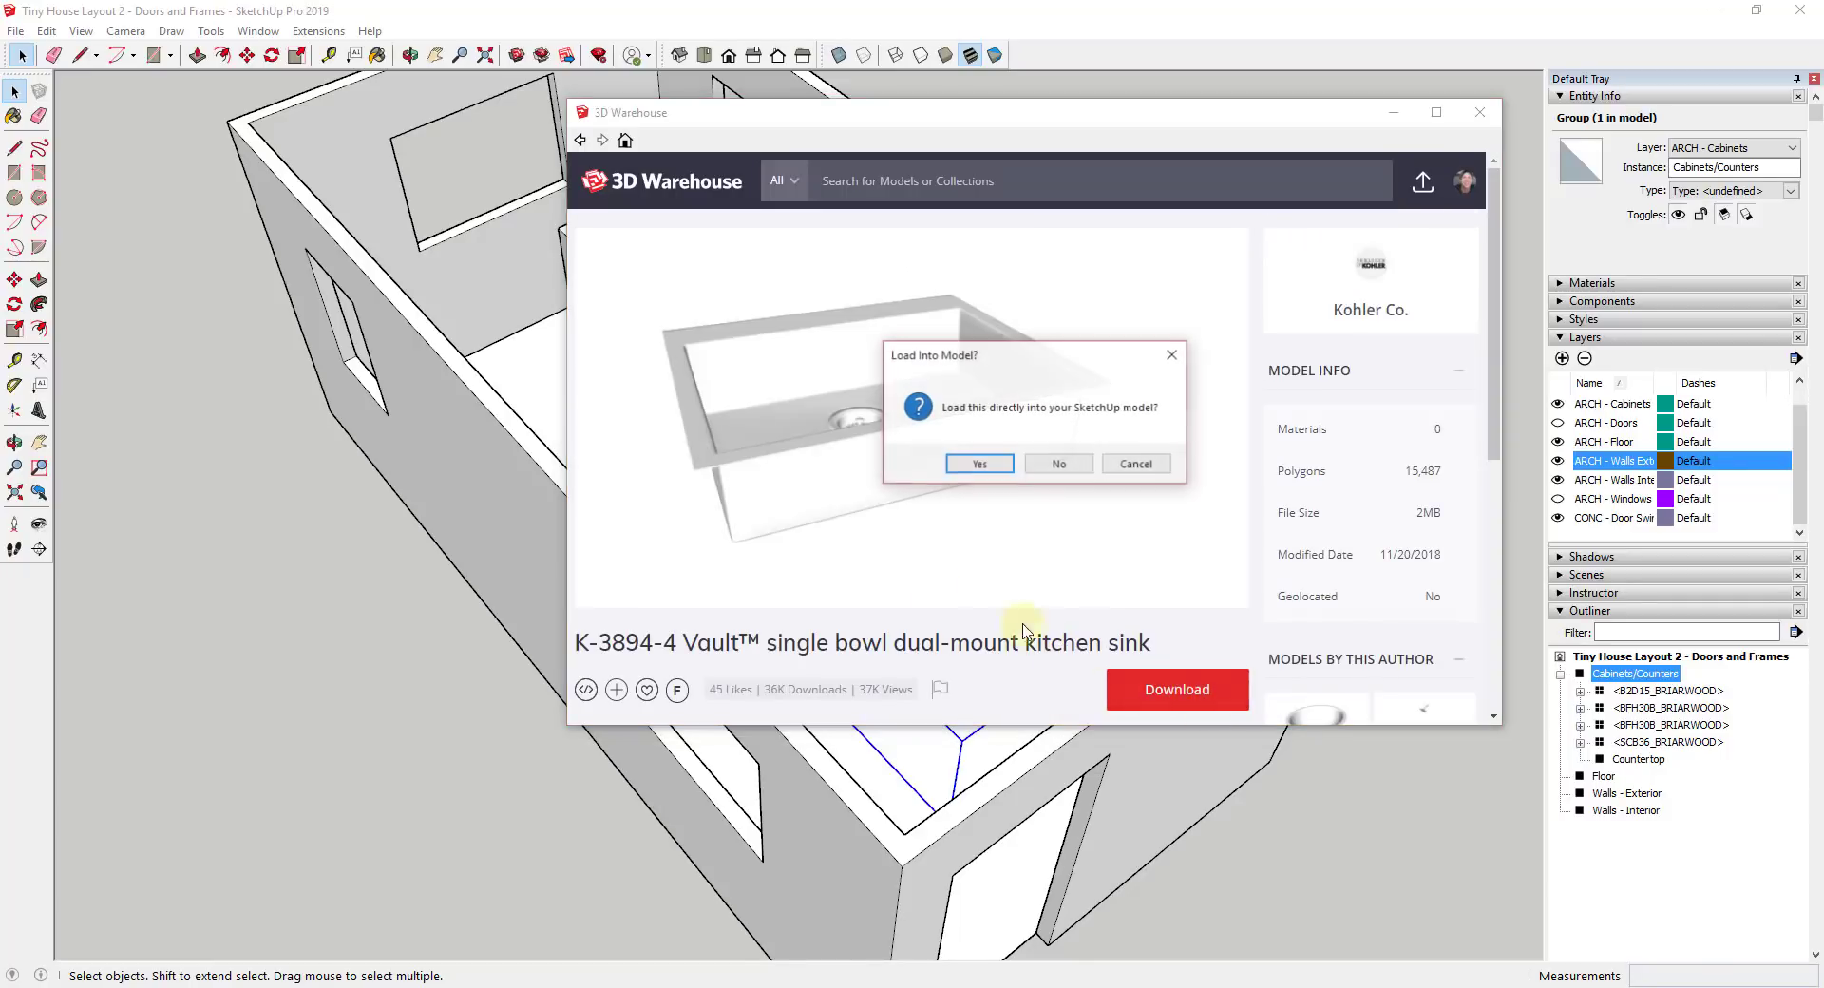
click(978, 464)
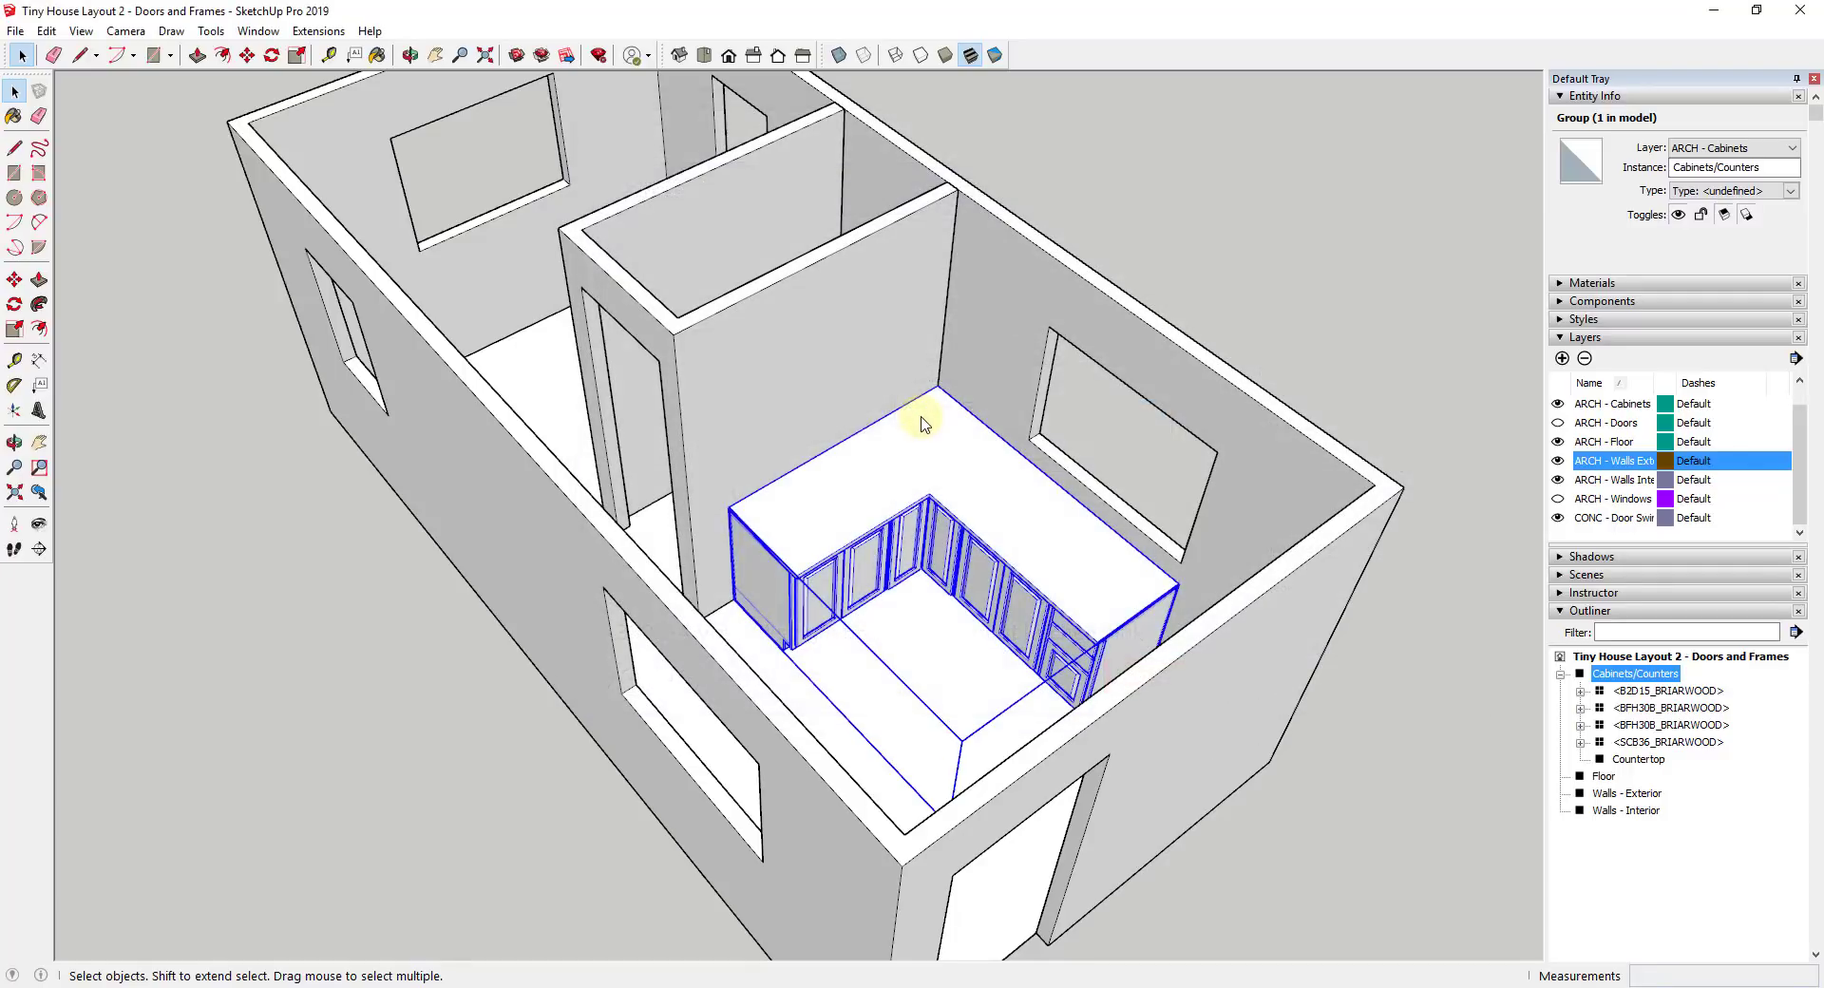
click(833, 507)
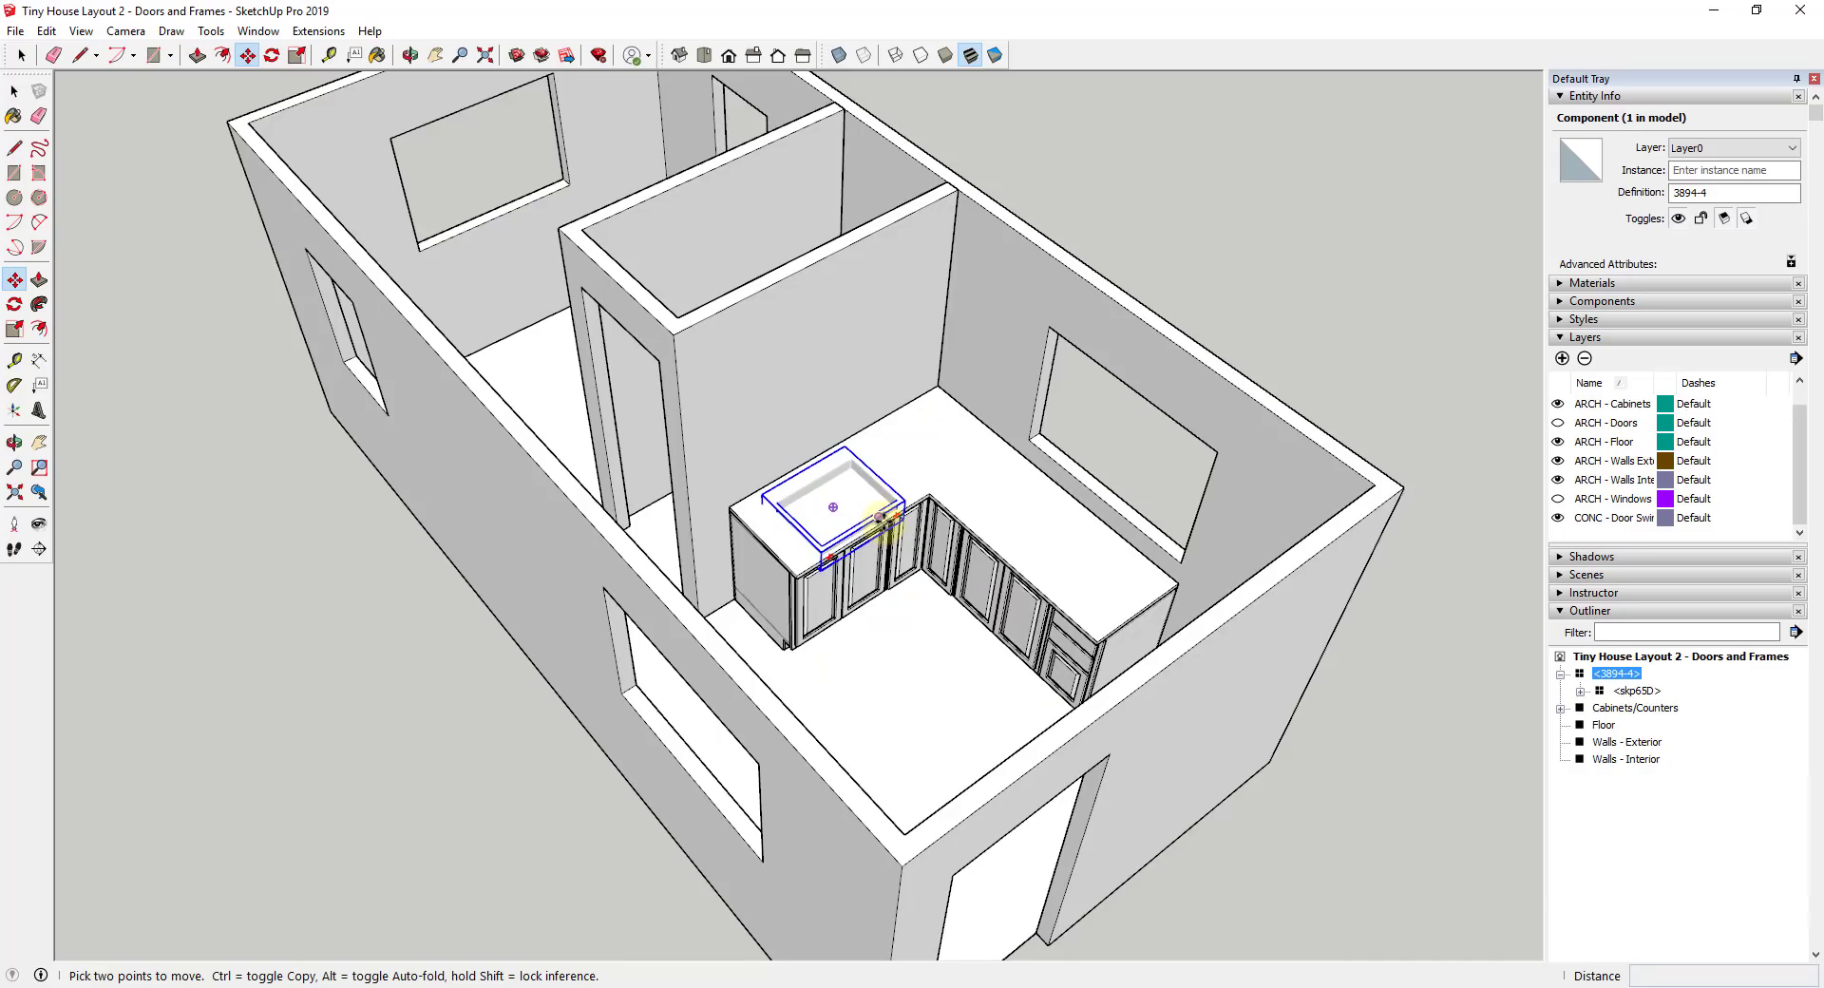
Move the sink vertically by its front rim corner until the rim rests on the countertop surface
scroll(836, 509, up, 5)
middle_drag(790, 516, 903, 440)
scroll(719, 554, up, 5)
scroll(719, 554, up, 3)
middle_drag(773, 508, 844, 328)
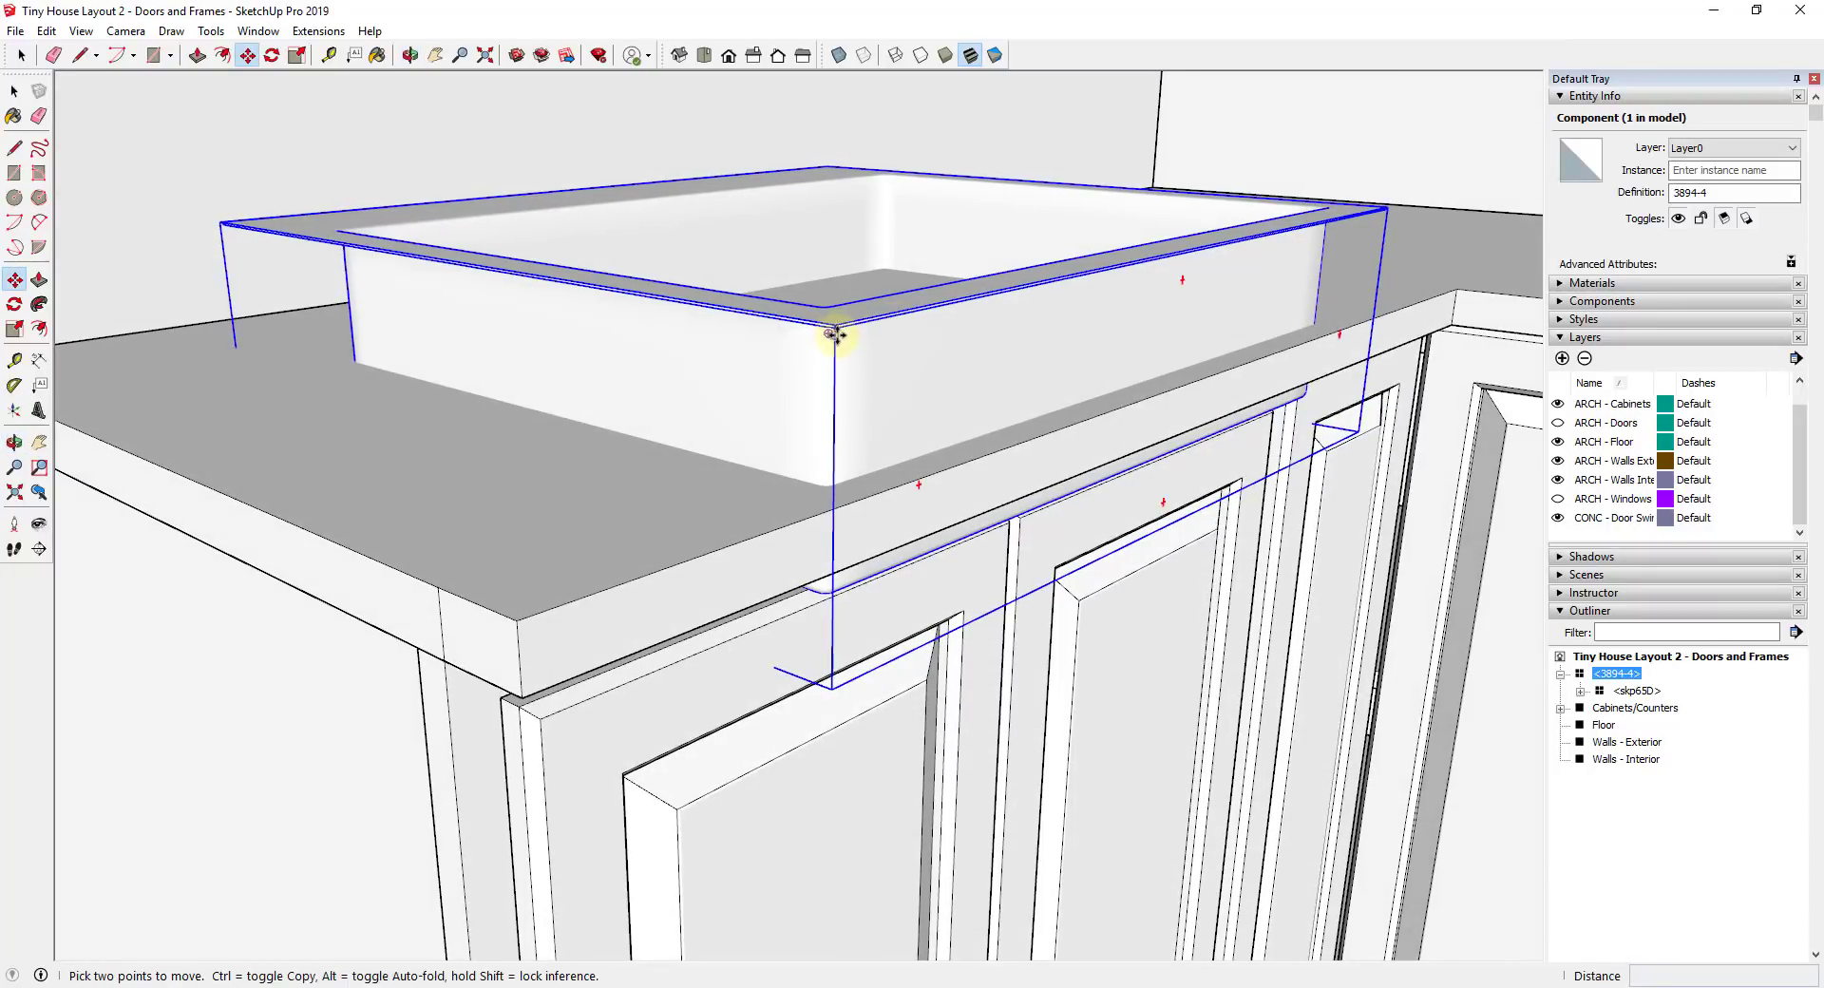
click(835, 334)
scroll(835, 334, up, 2)
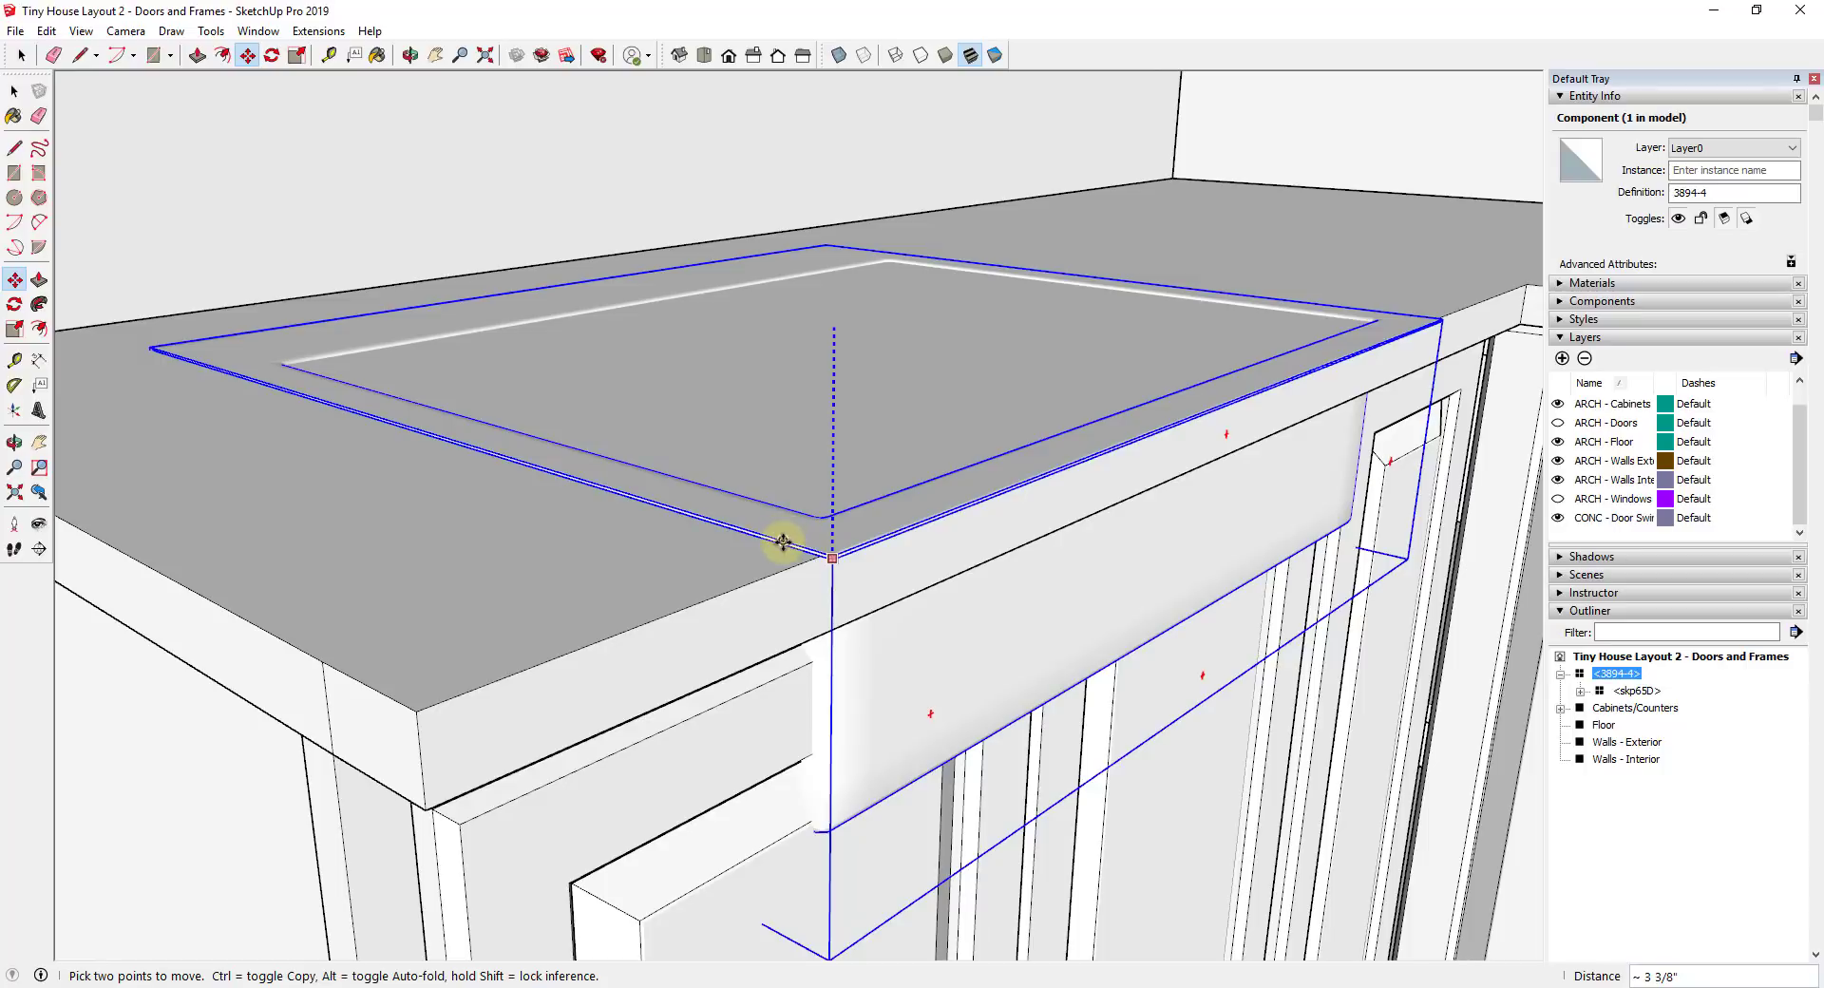
click(814, 540)
Shift the sink along the counter's length from its front rim, aligning it with the gap between the cabinet doors below
middle_drag(815, 540, 840, 707)
click(1158, 467)
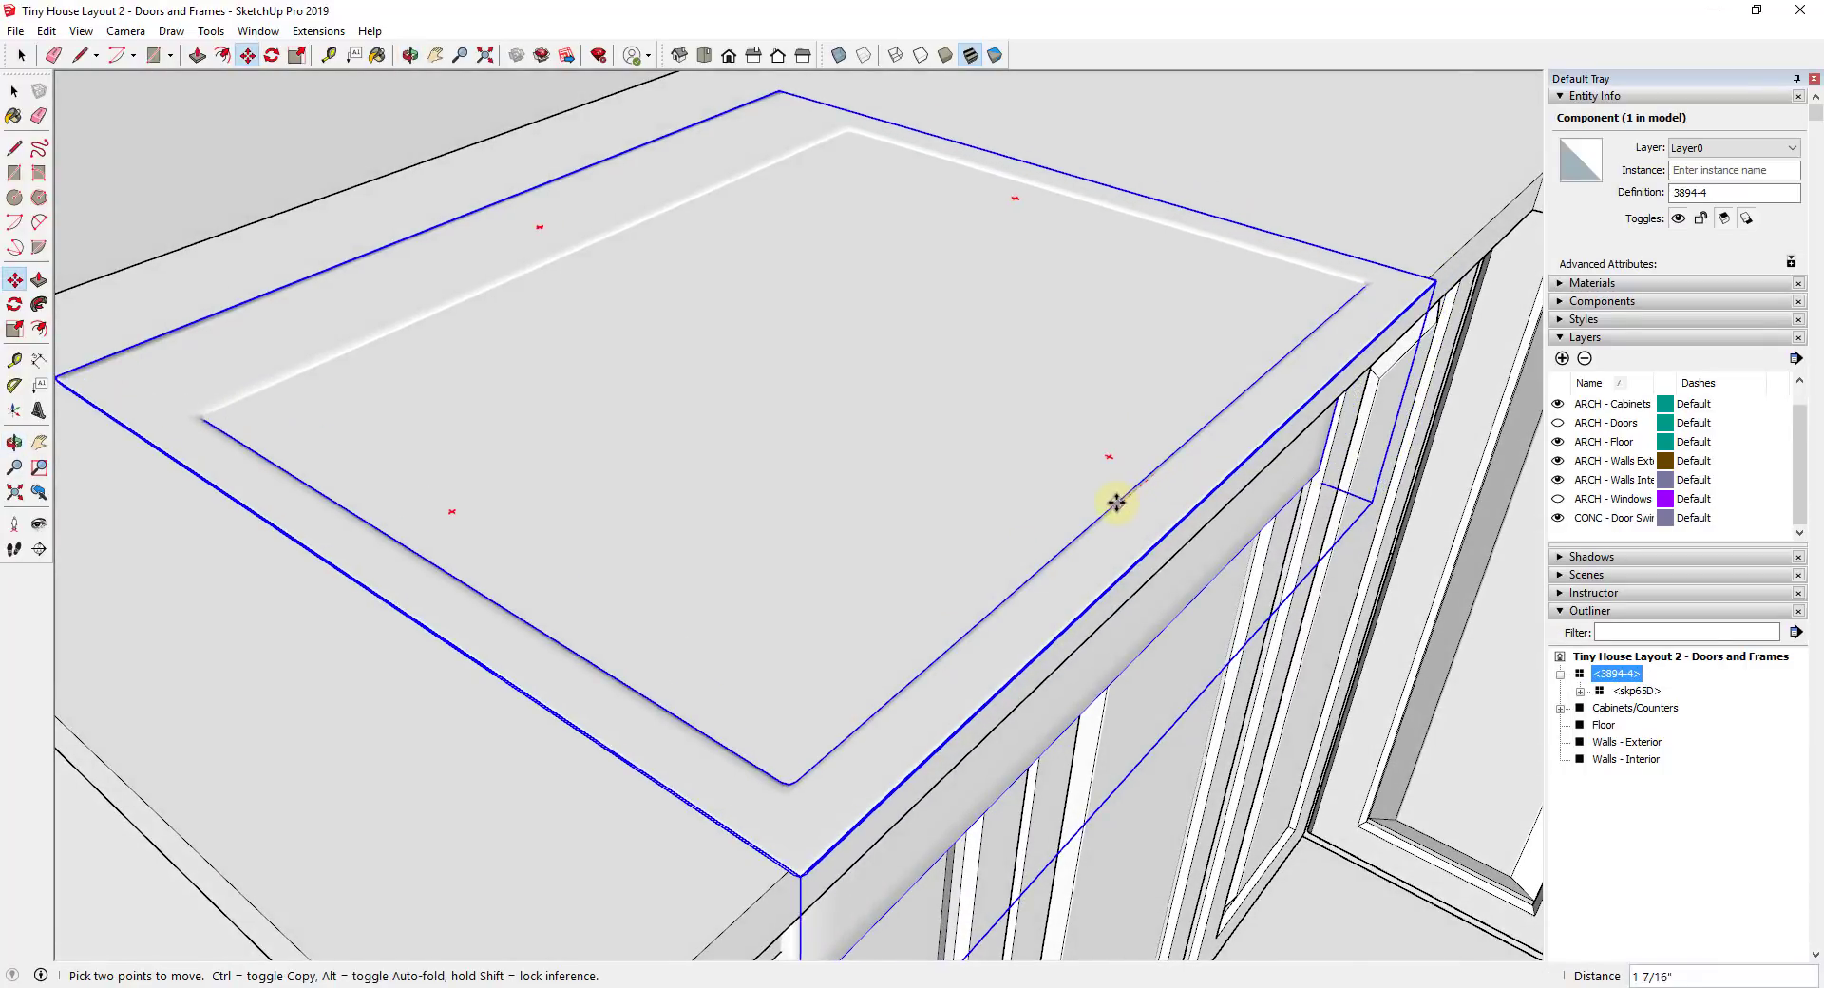
scroll(1207, 422, down, 6)
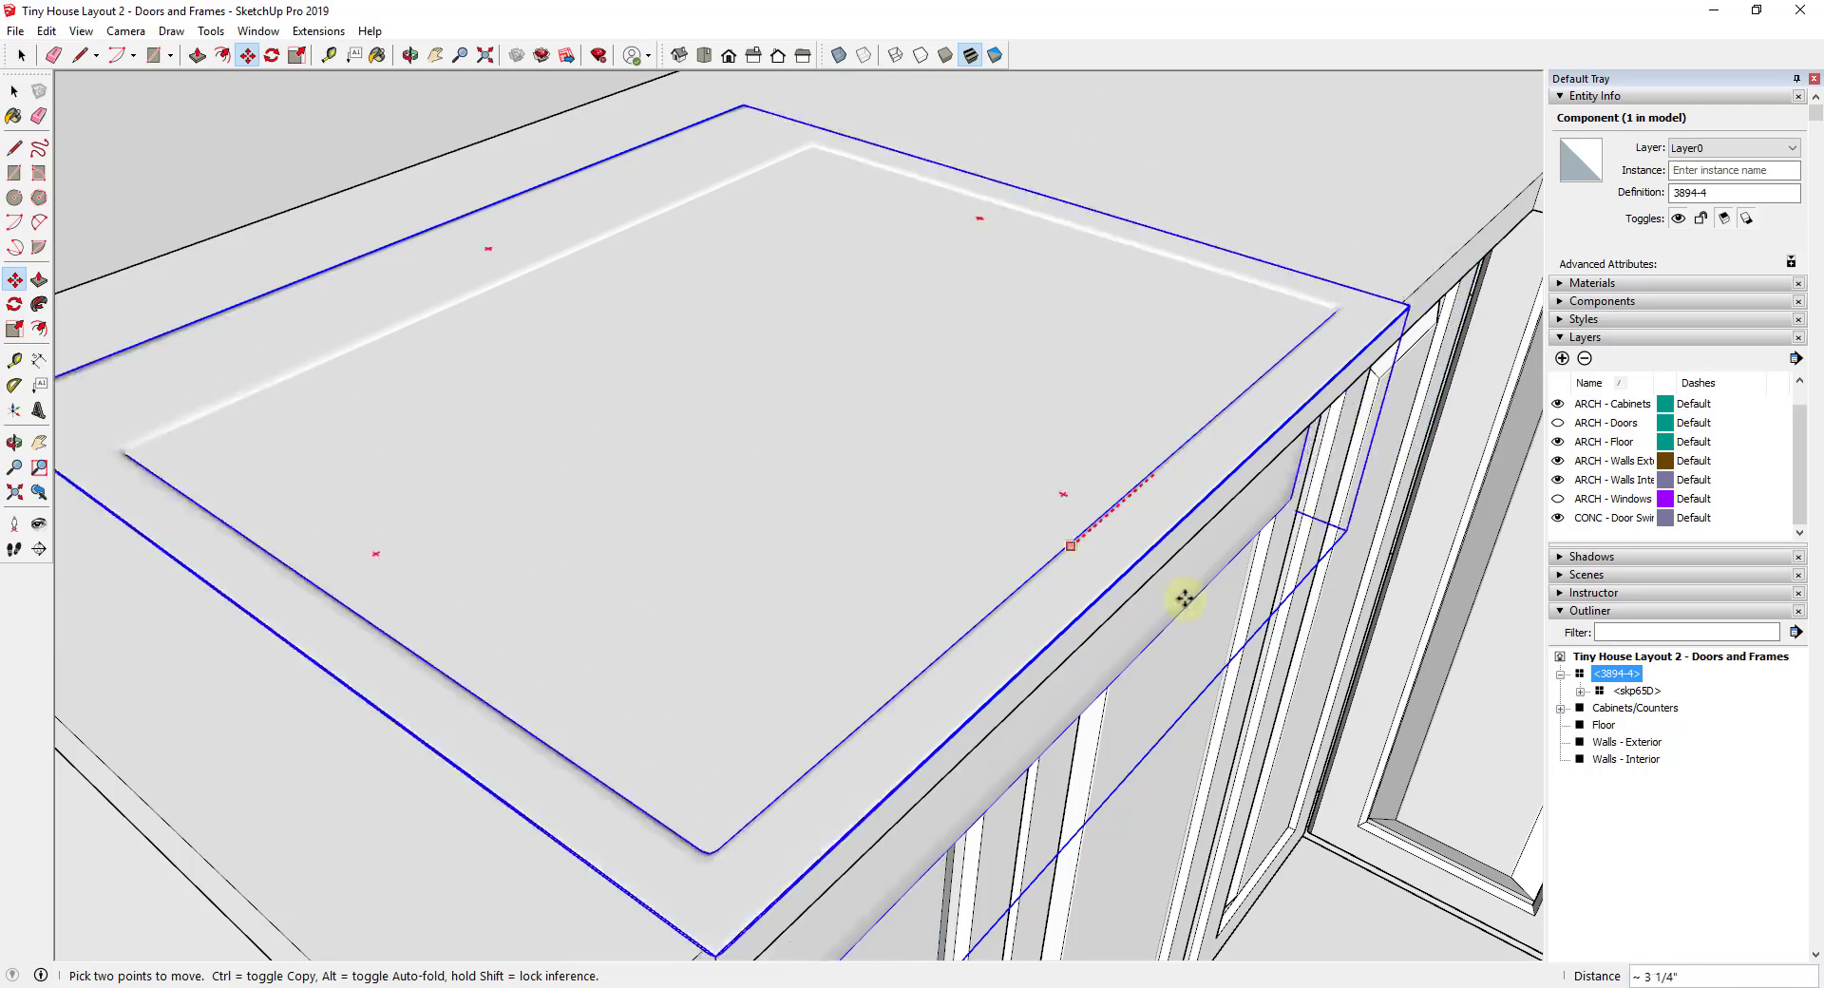
scroll(698, 916, up, 5)
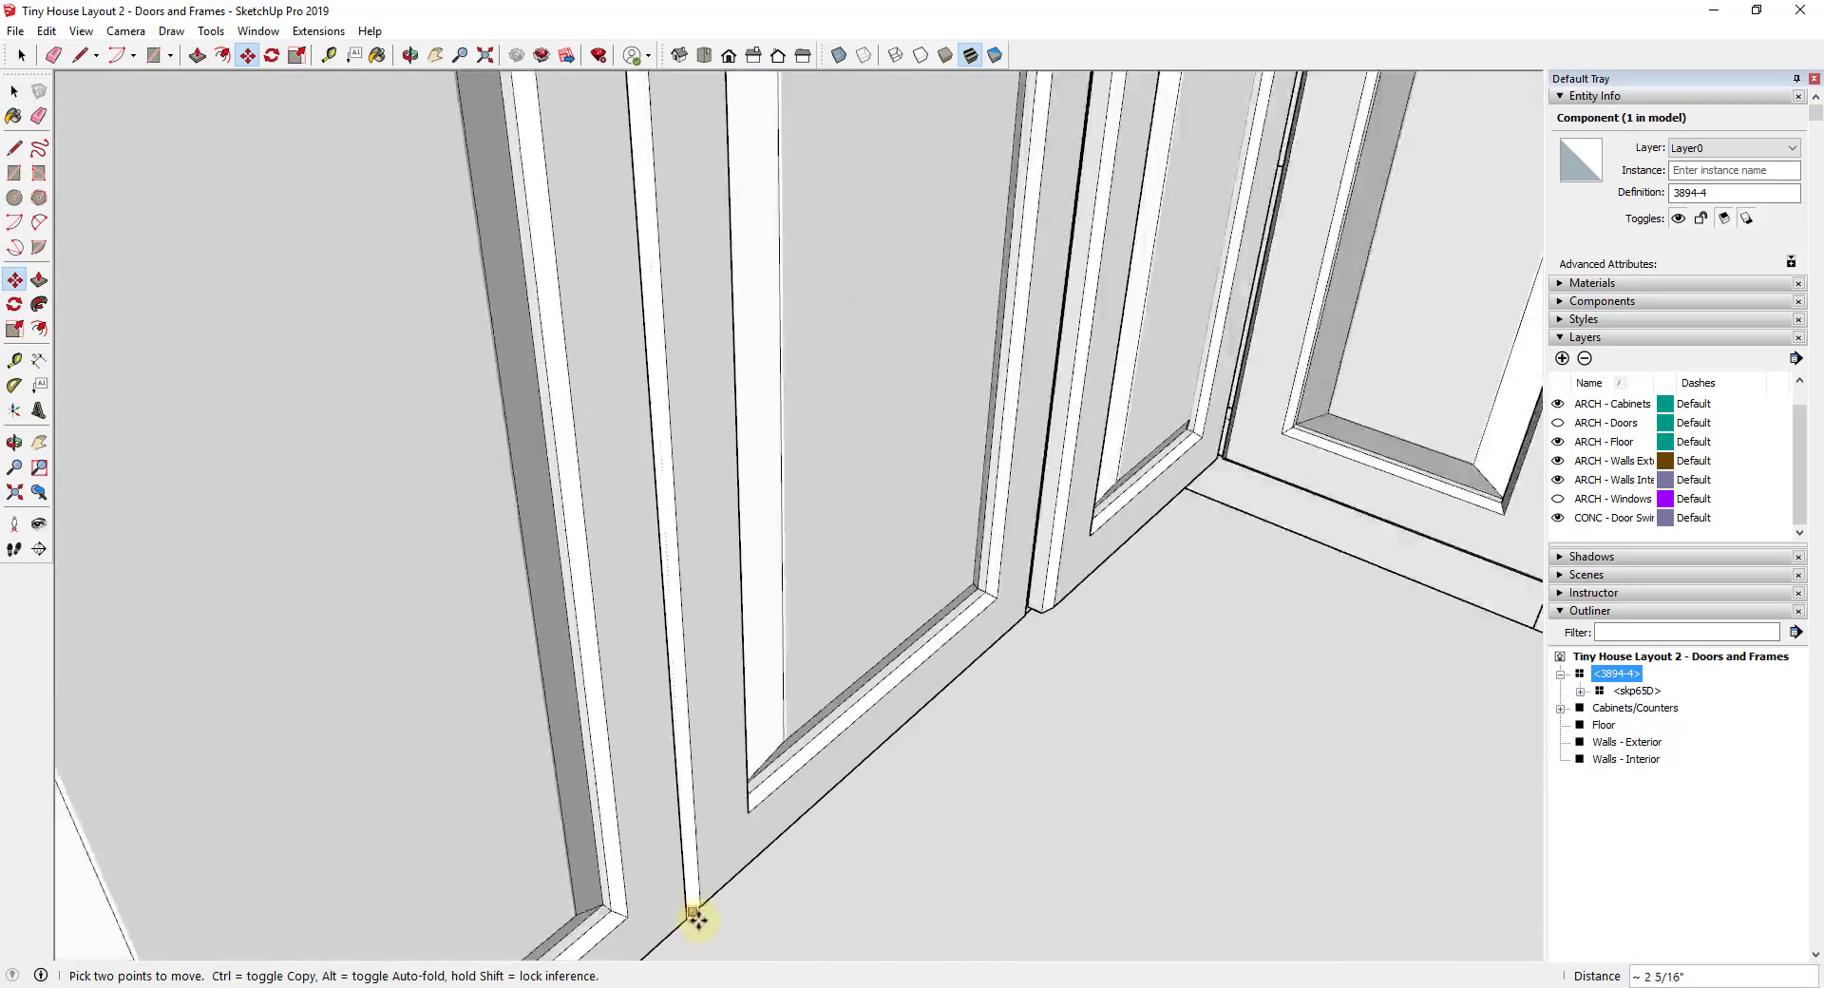
click(689, 924)
Move the sink about 2 3/16" back from the counter's front edge and hide the exterior walls layer
scroll(814, 541, down, 6)
scroll(882, 504, up, 4)
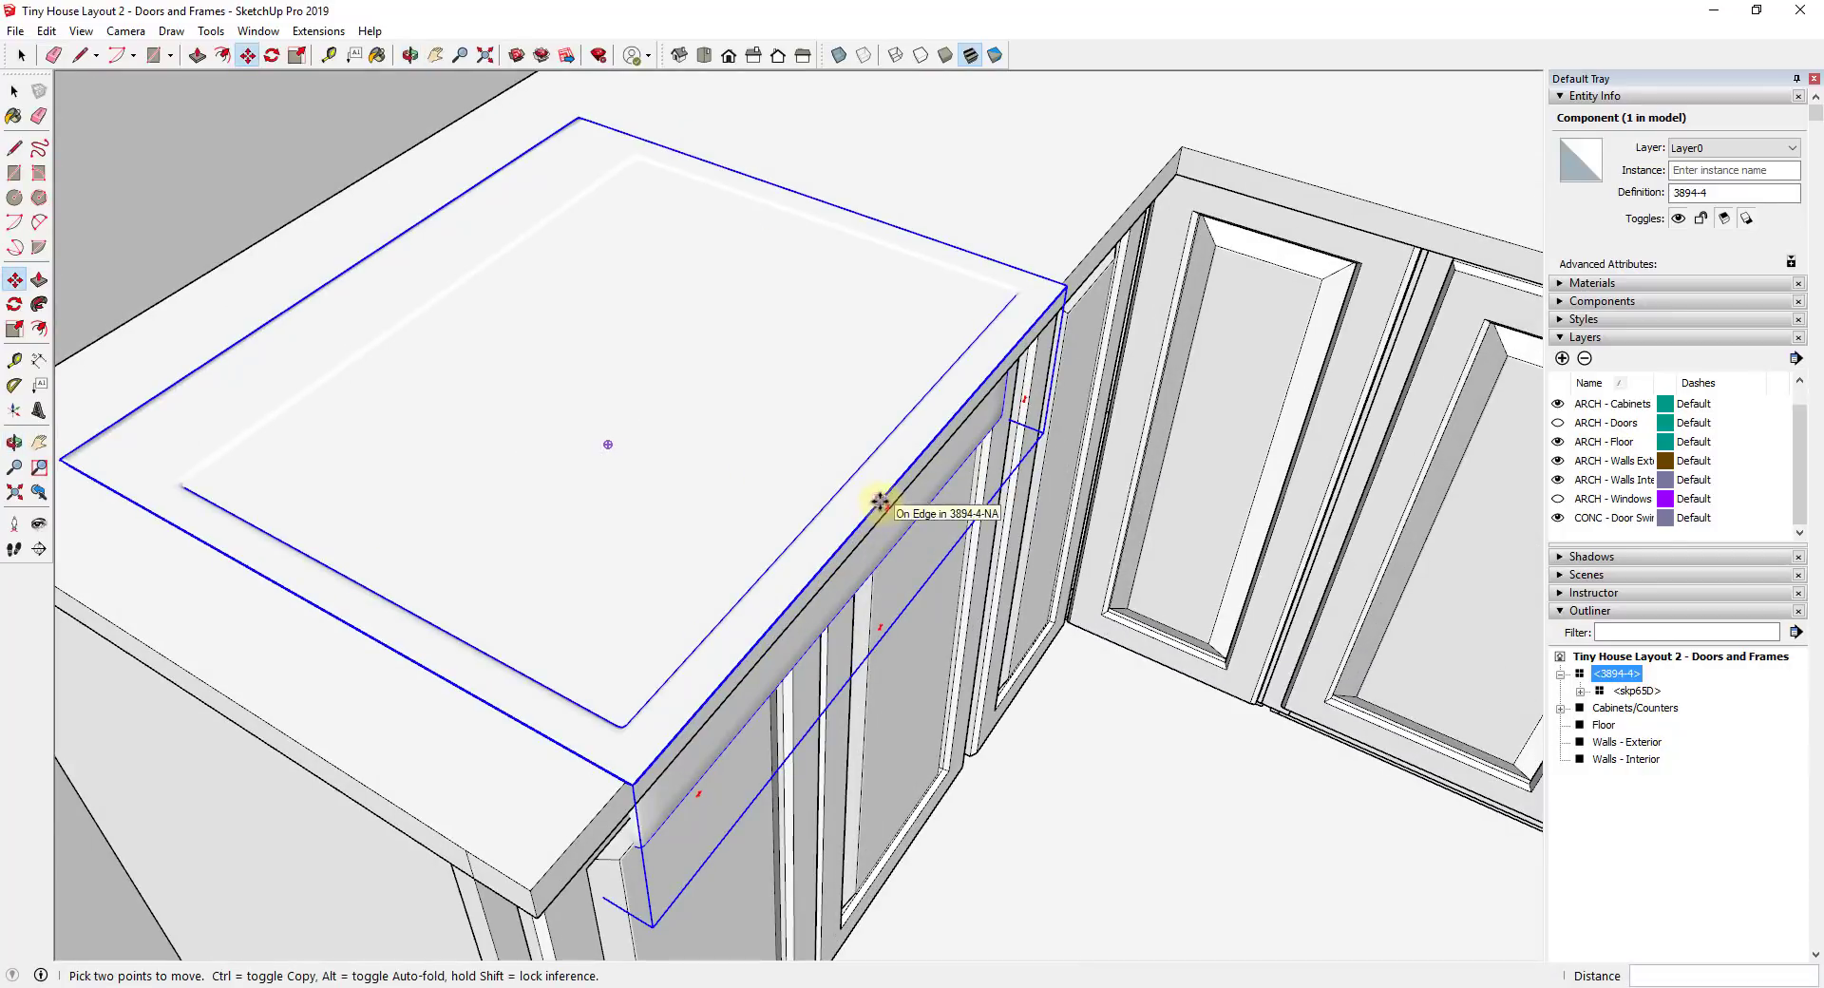
scroll(627, 600, down, 2)
scroll(627, 601, down, 2)
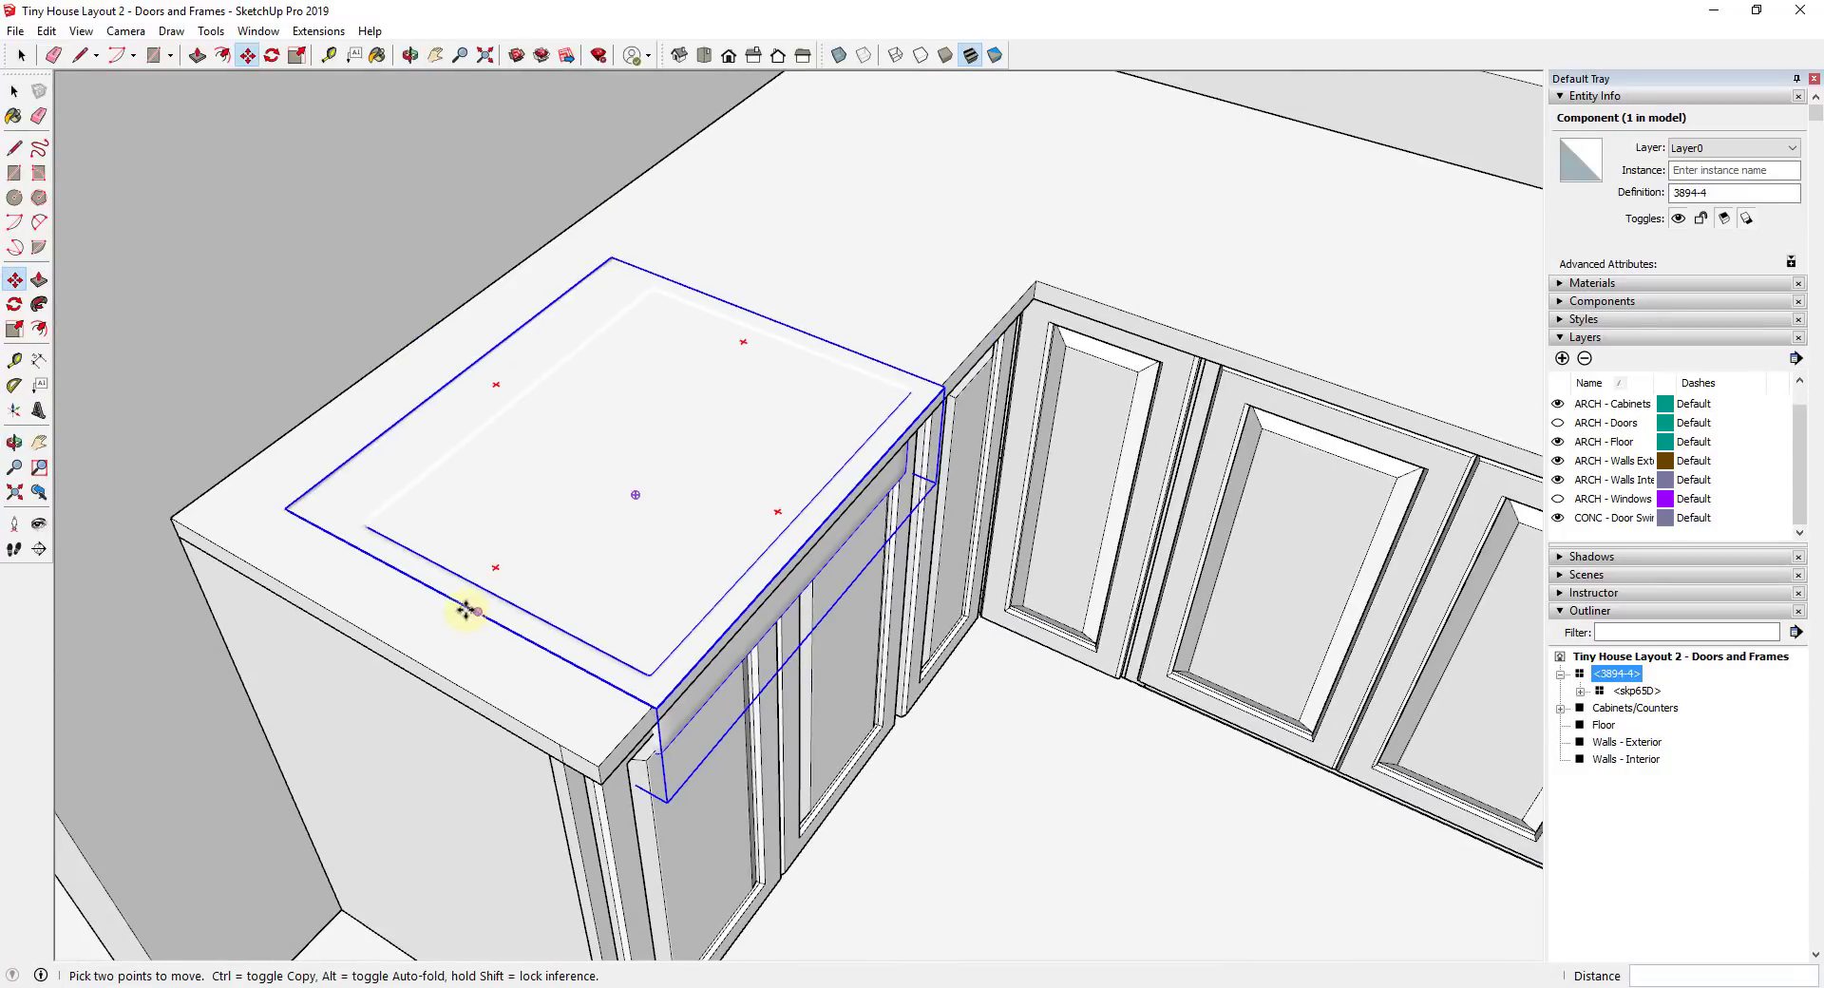
click(405, 573)
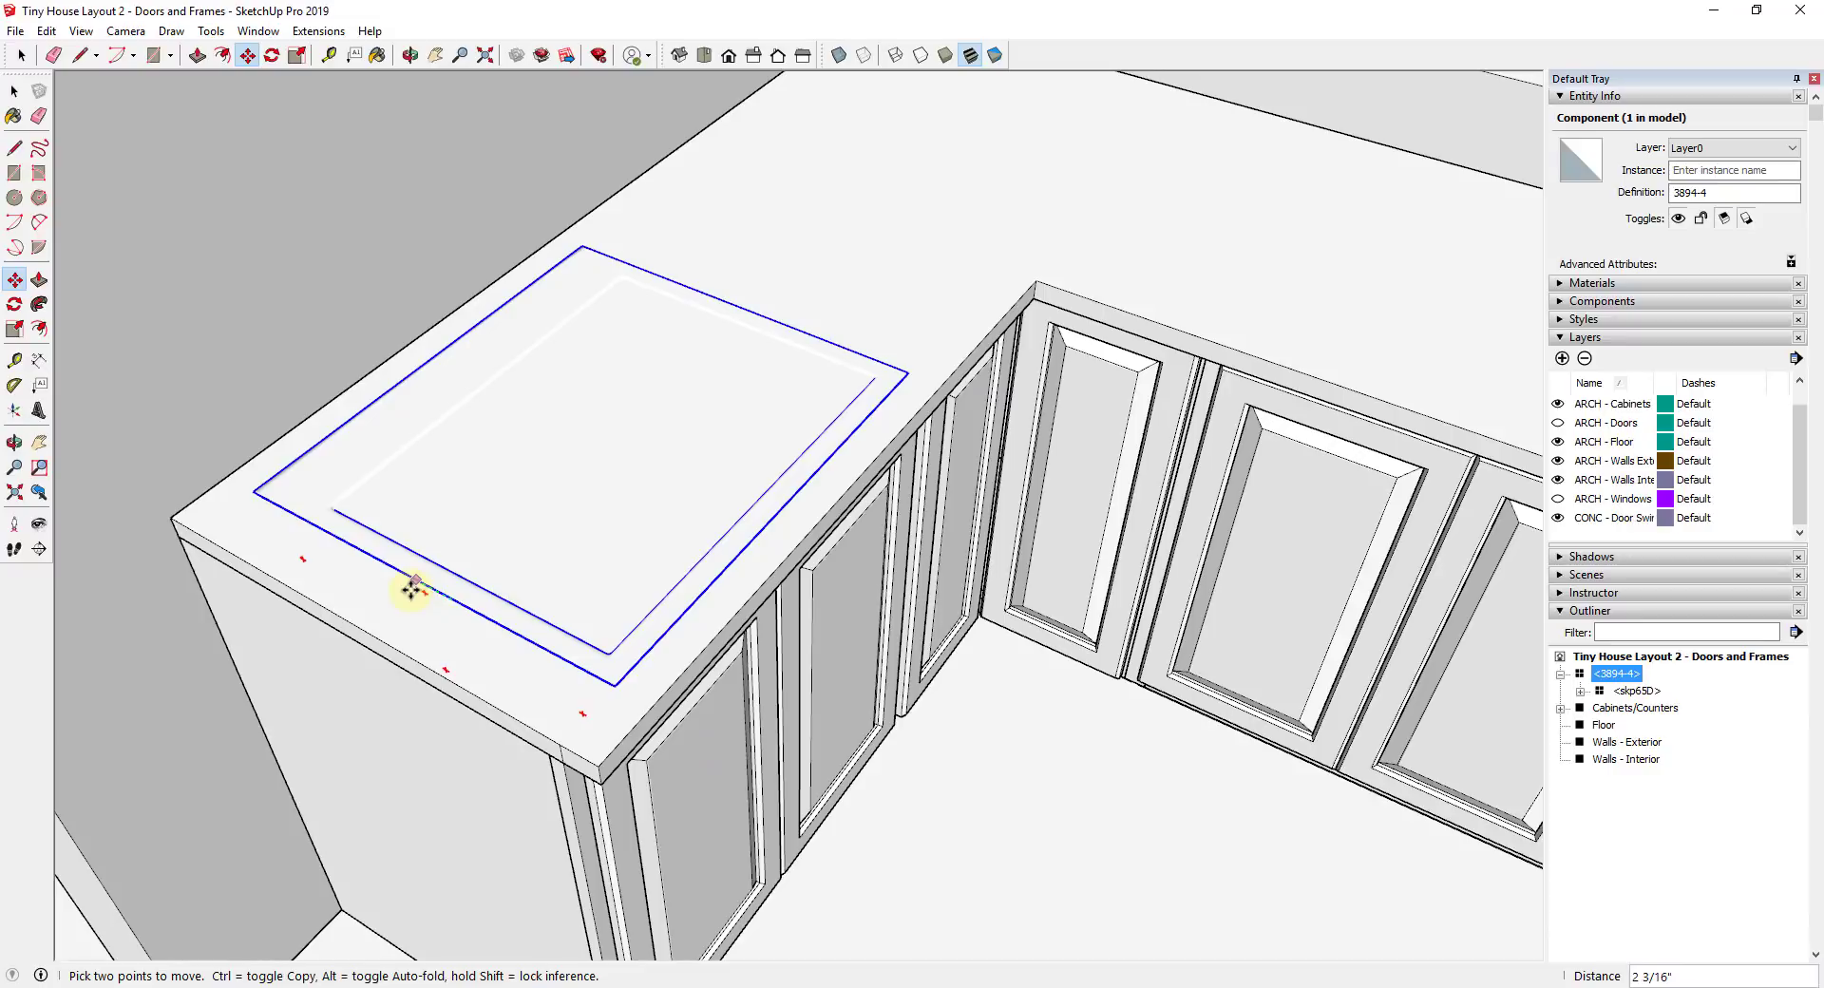
middle_drag(761, 590, 949, 476)
scroll(643, 648, up, 5)
scroll(643, 648, down, 5)
middle_drag(725, 350, 1017, 436)
scroll(725, 440, down, 5)
scroll(765, 447, up, 3)
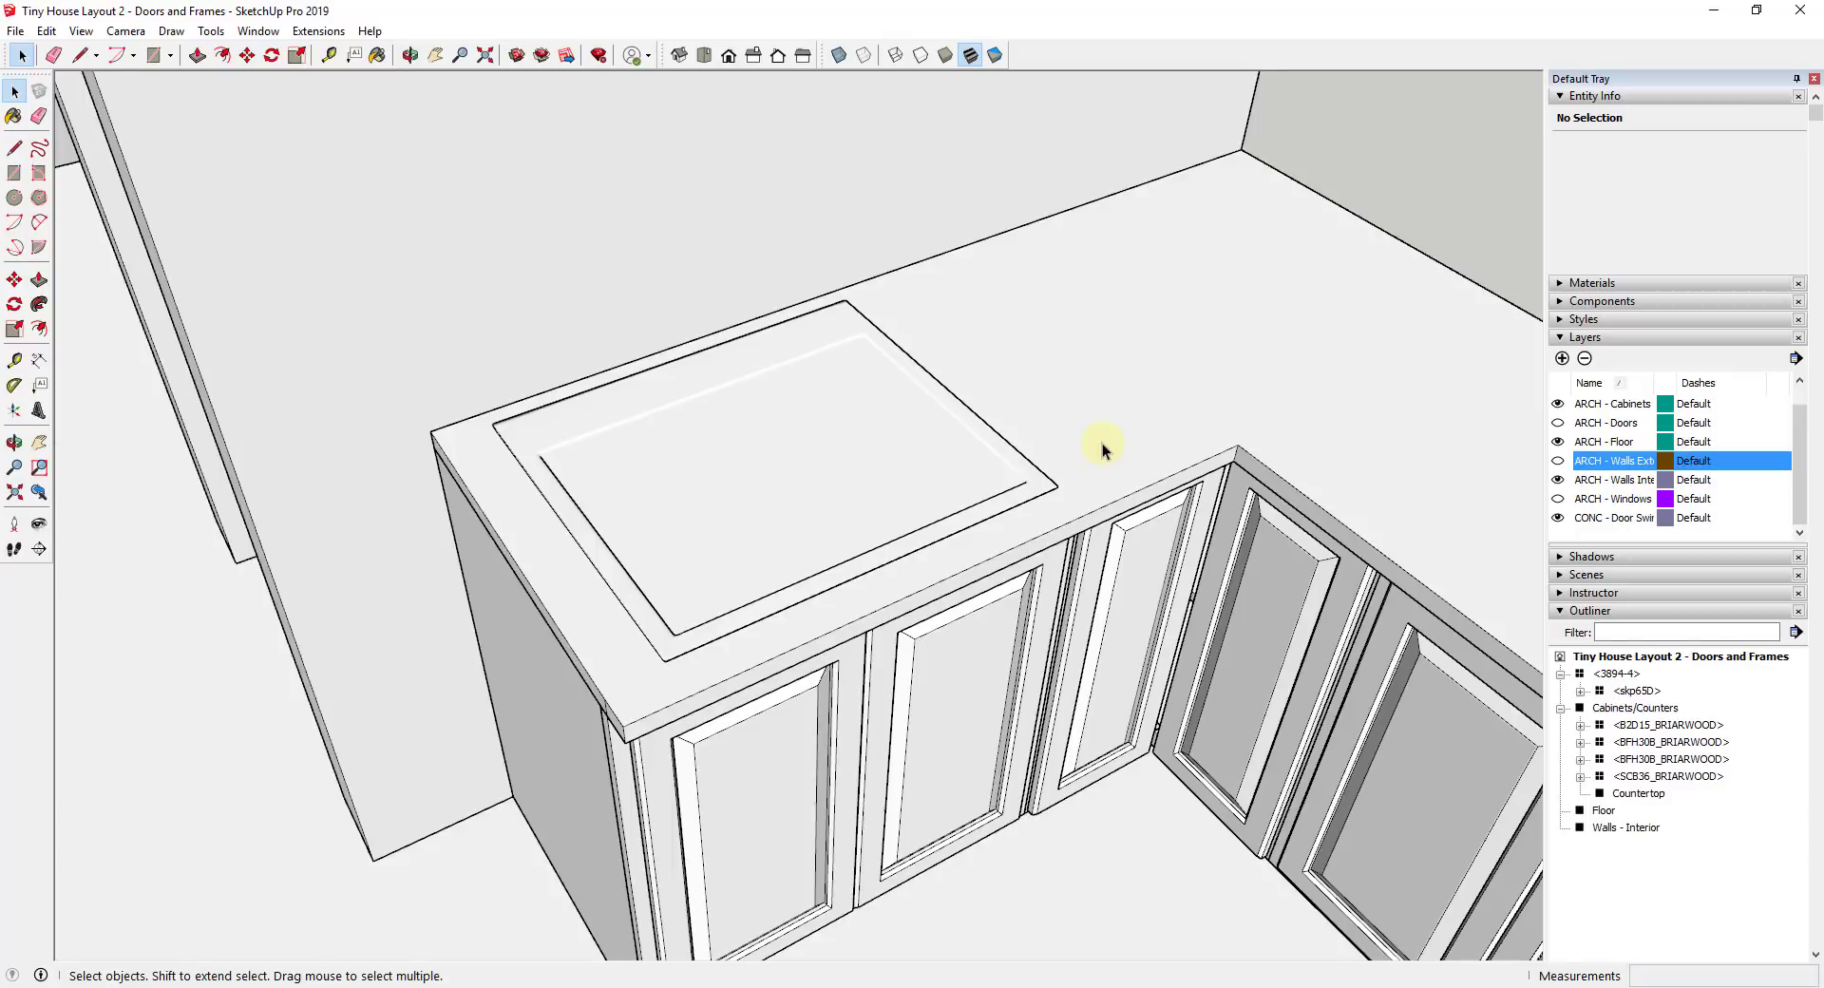
Open the Countertop group inside Cabinets/Counters and intersect its top face with the model
click(1119, 403)
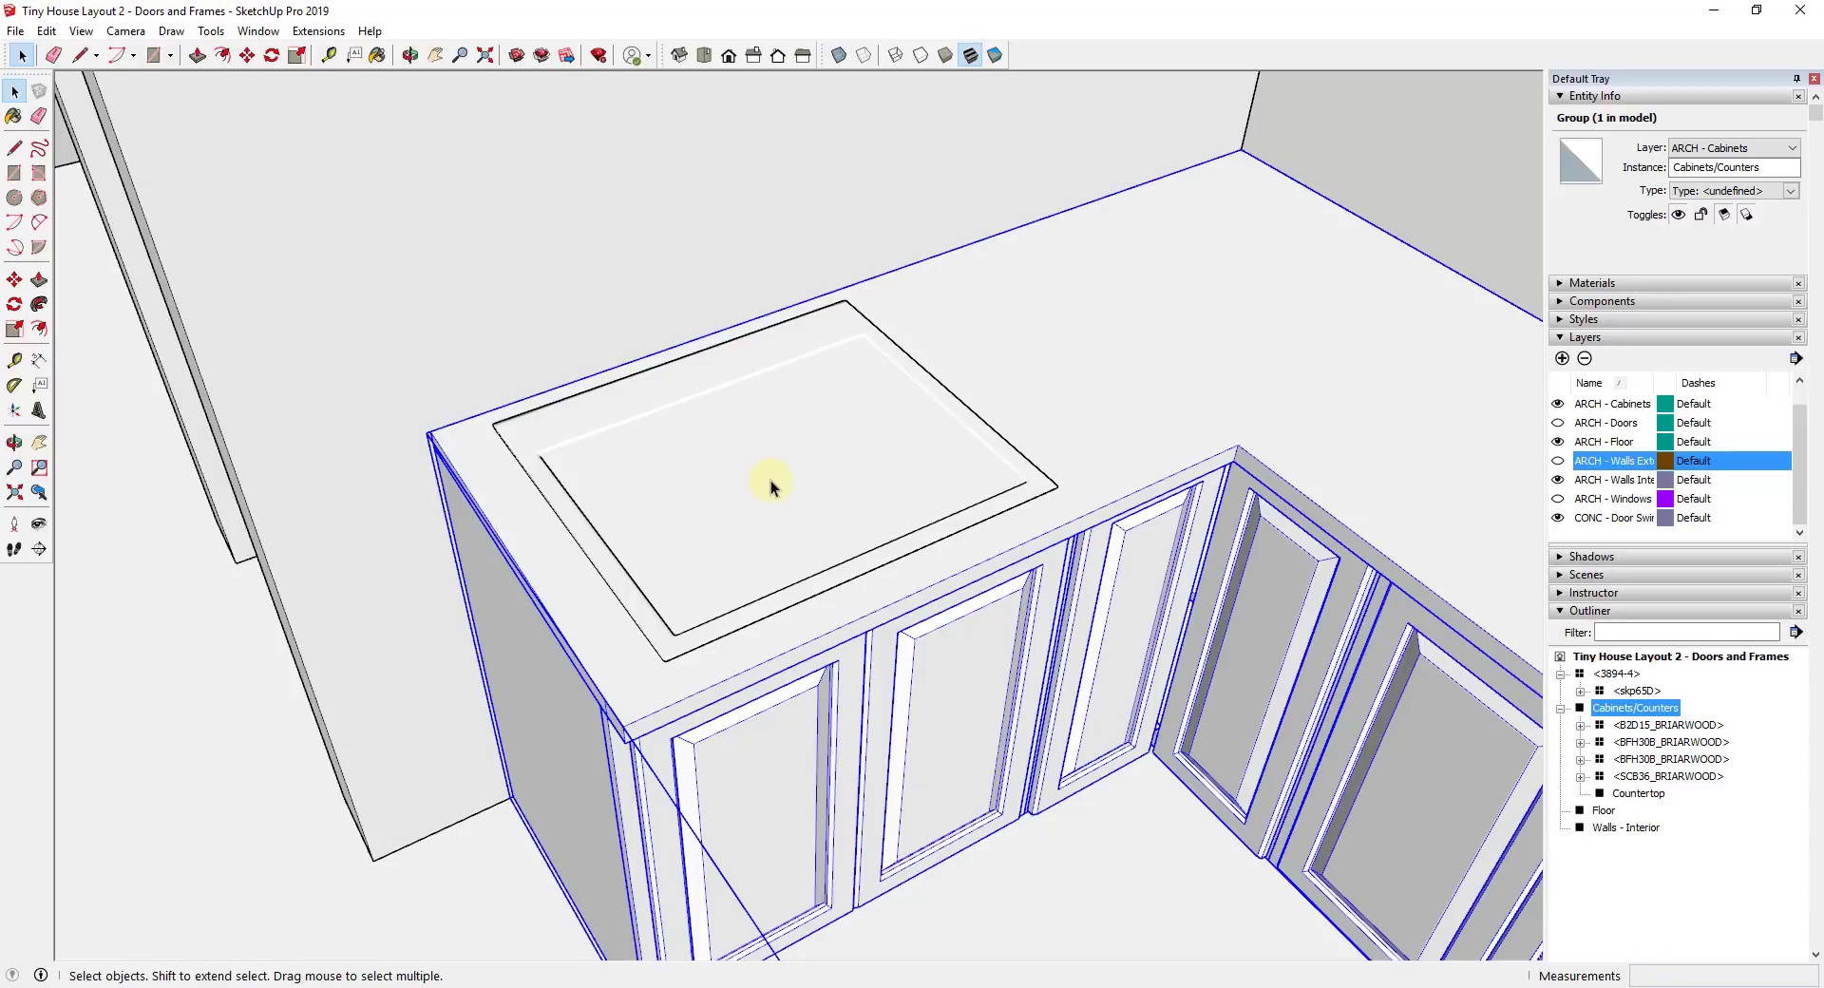
double_click(1130, 426)
click(1128, 426)
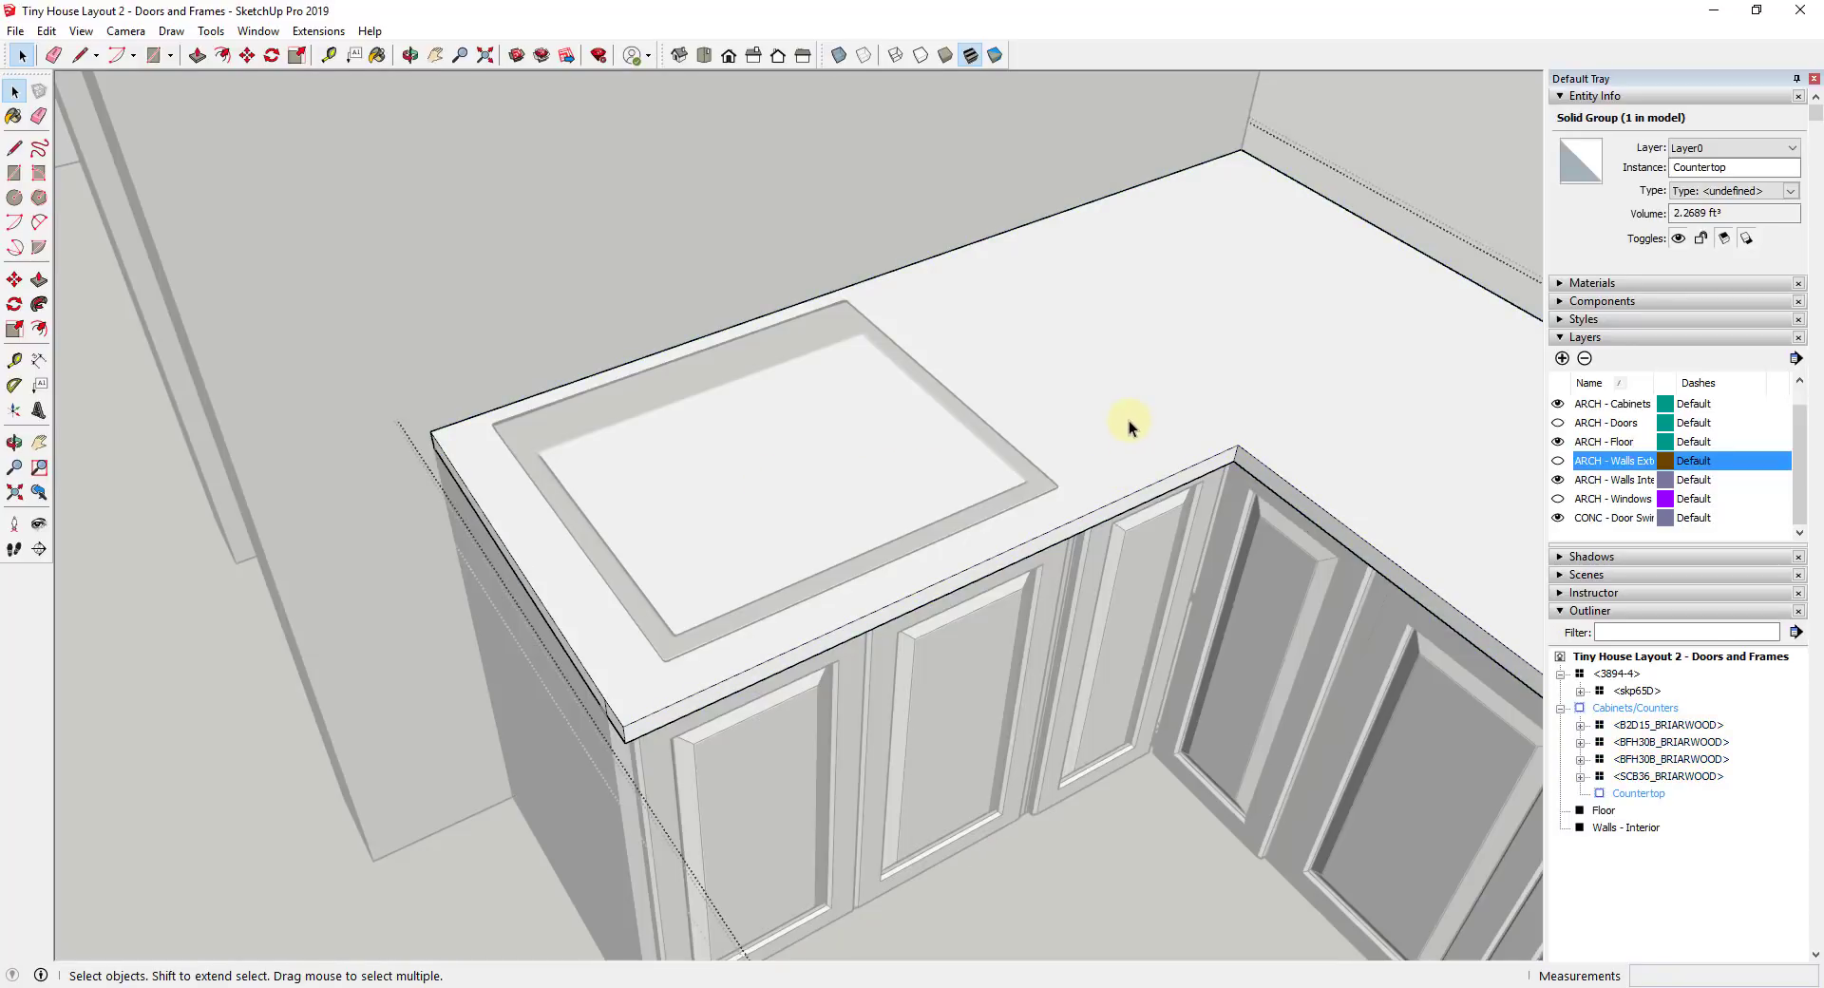
double_click(1128, 420)
click(1125, 412)
right_click(1122, 415)
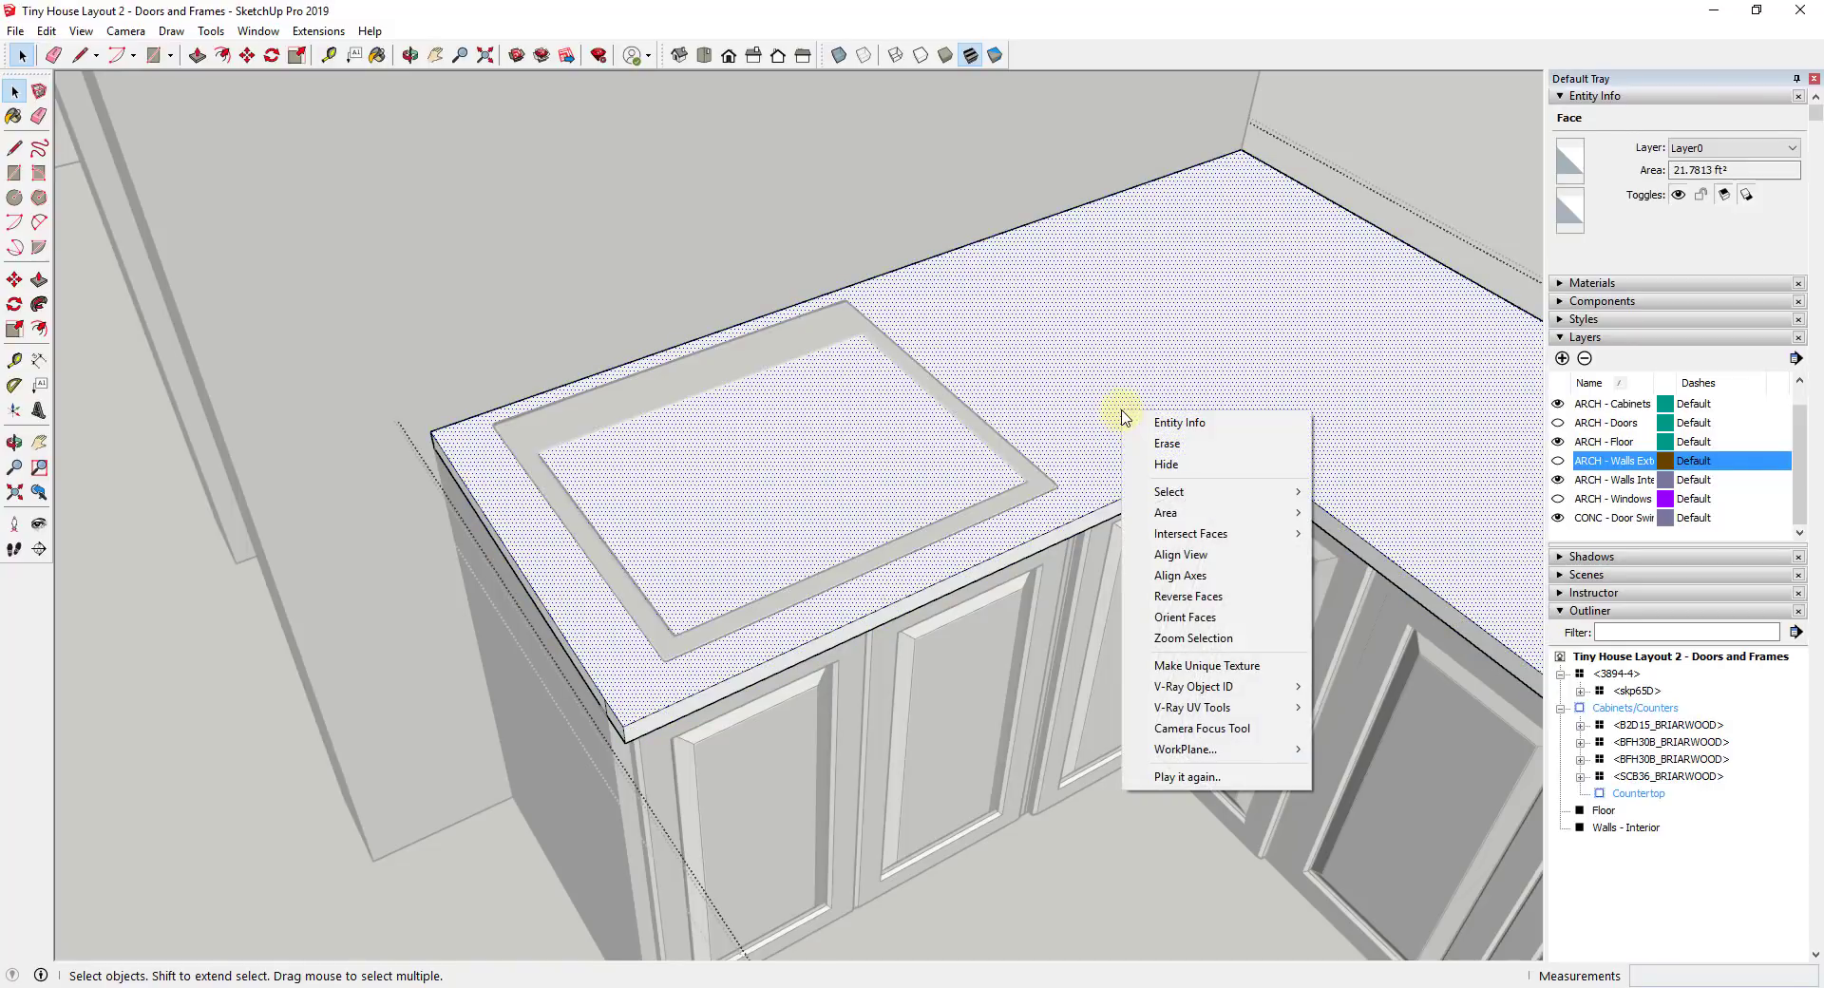
mouse_move(1225, 538)
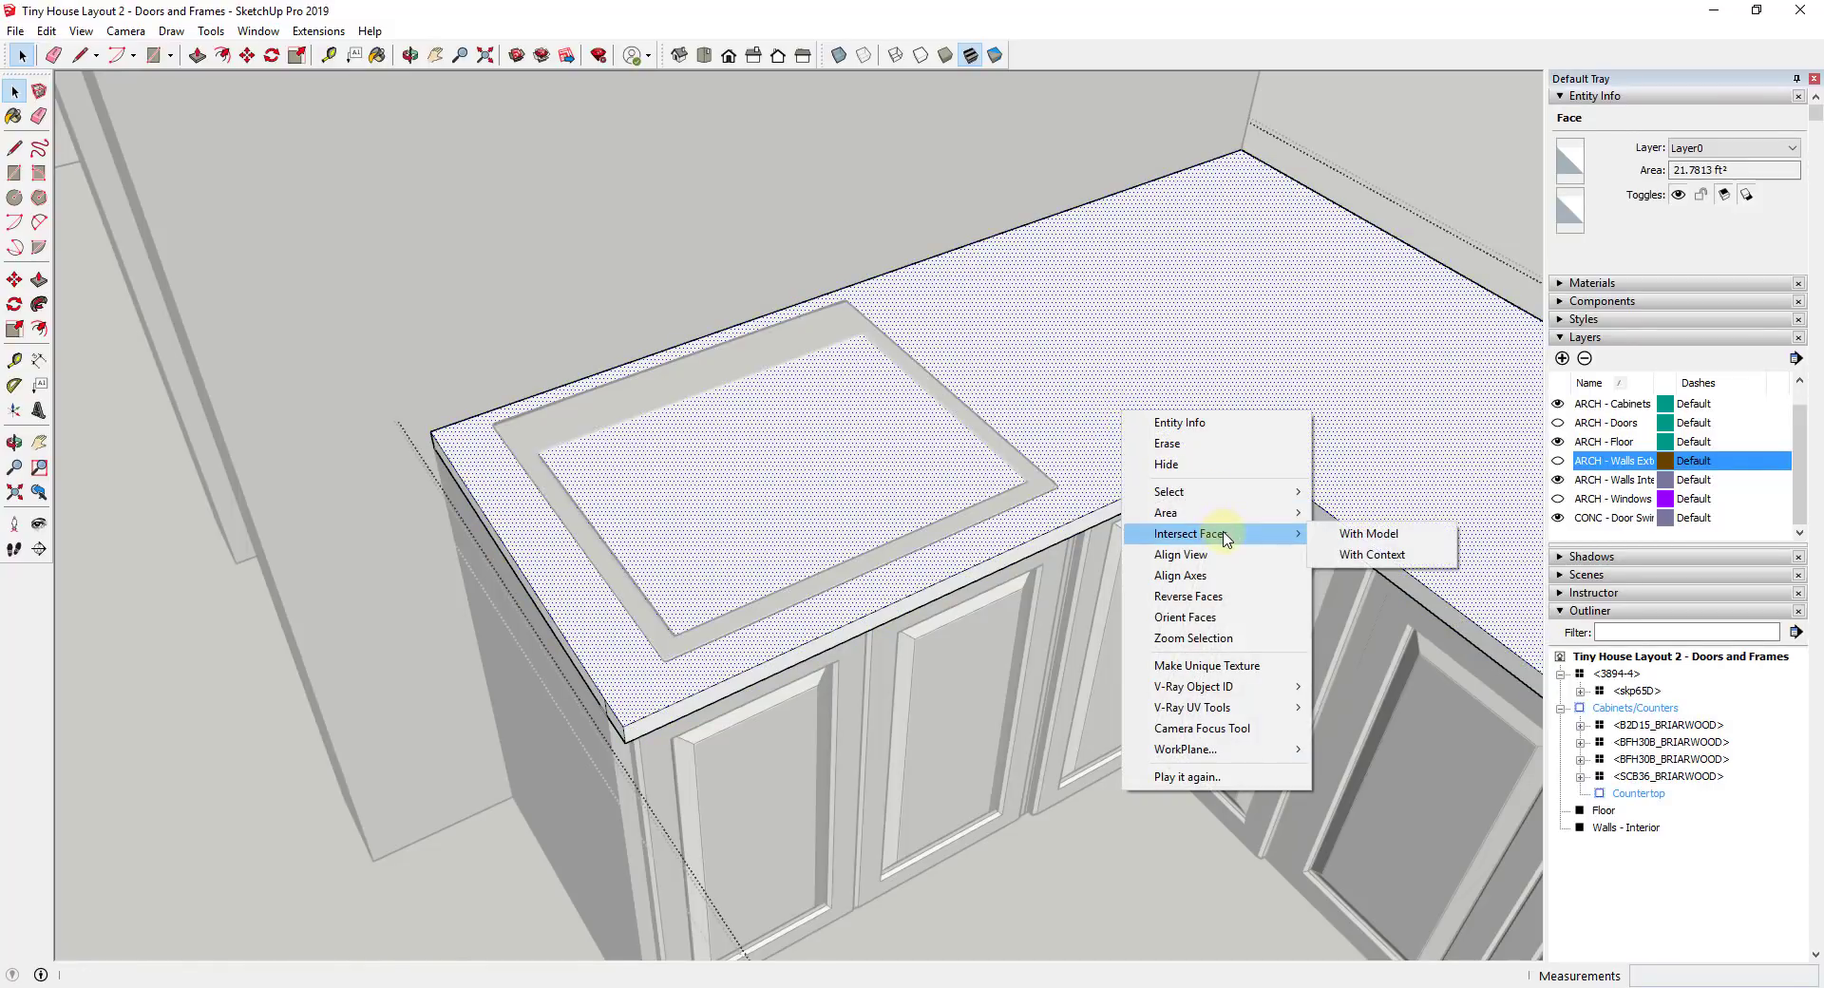
click(1368, 533)
Delete the countertop's top and underside faces inside the sink outline to open up the basin
click(874, 457)
scroll(859, 437, up, 5)
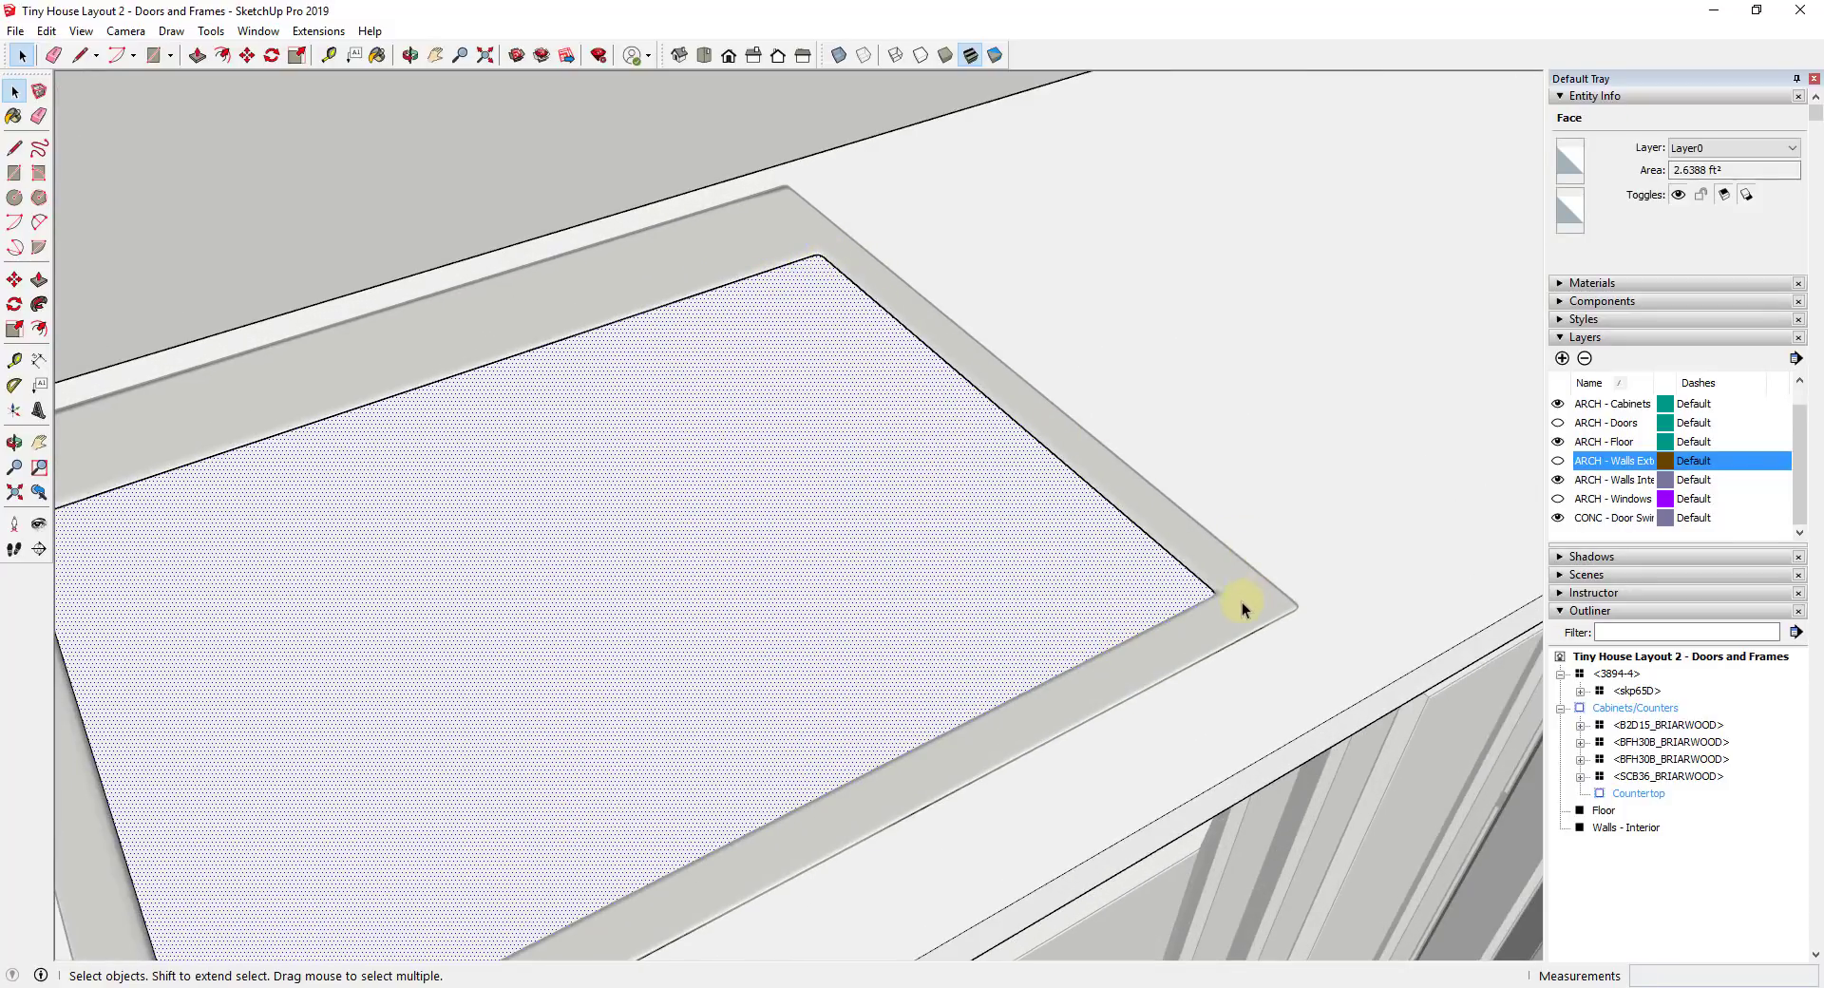
scroll(1144, 636, down, 5)
key(Delete)
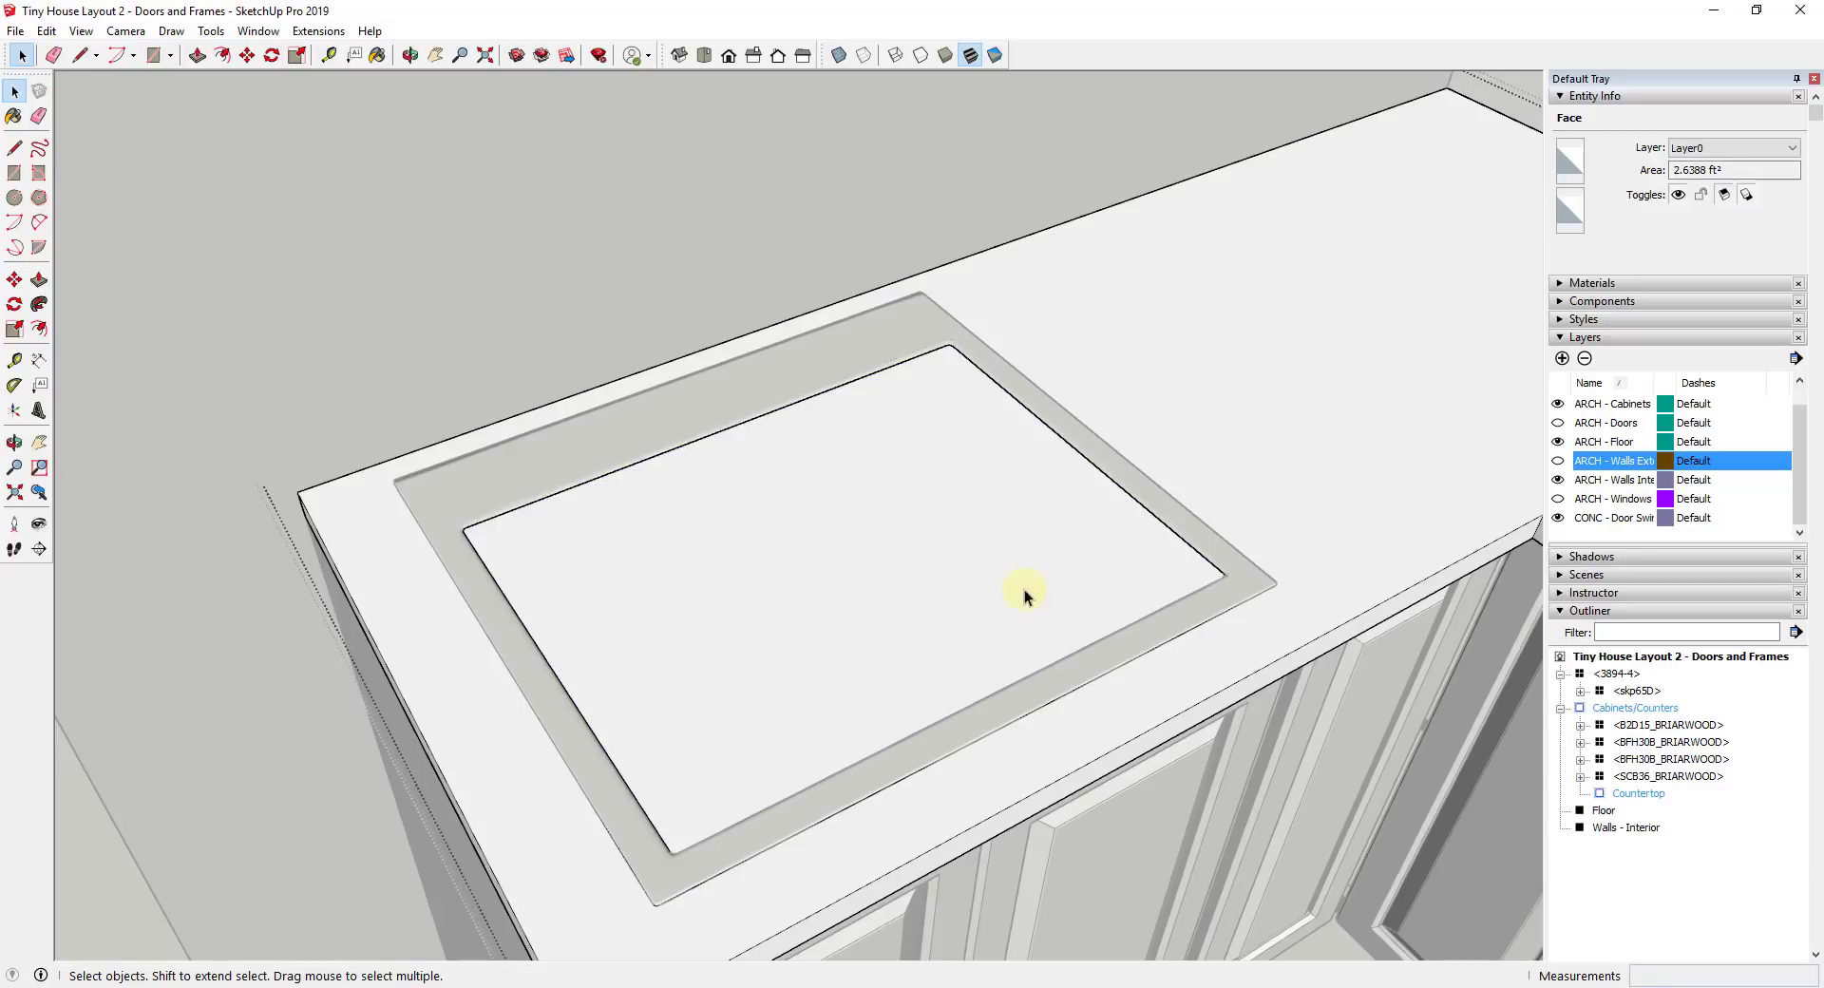
click(857, 565)
key(Escape)
click(857, 565)
key(Delete)
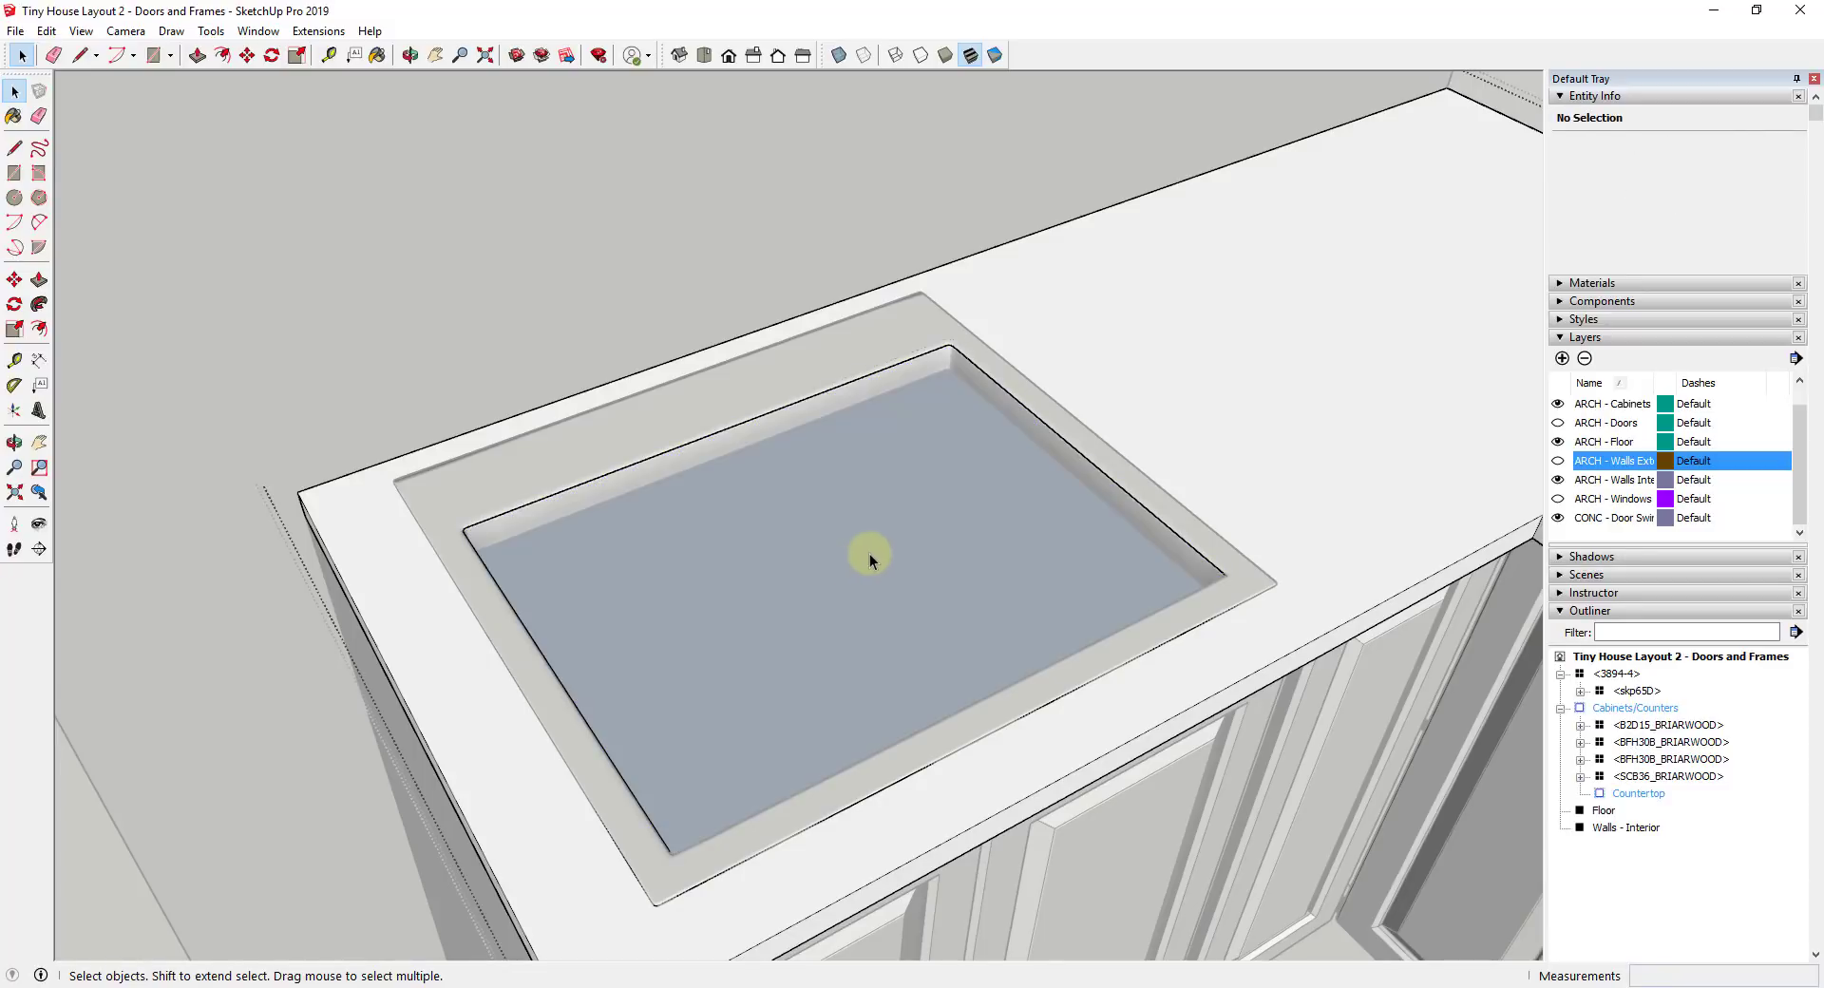
click(903, 550)
key(Delete)
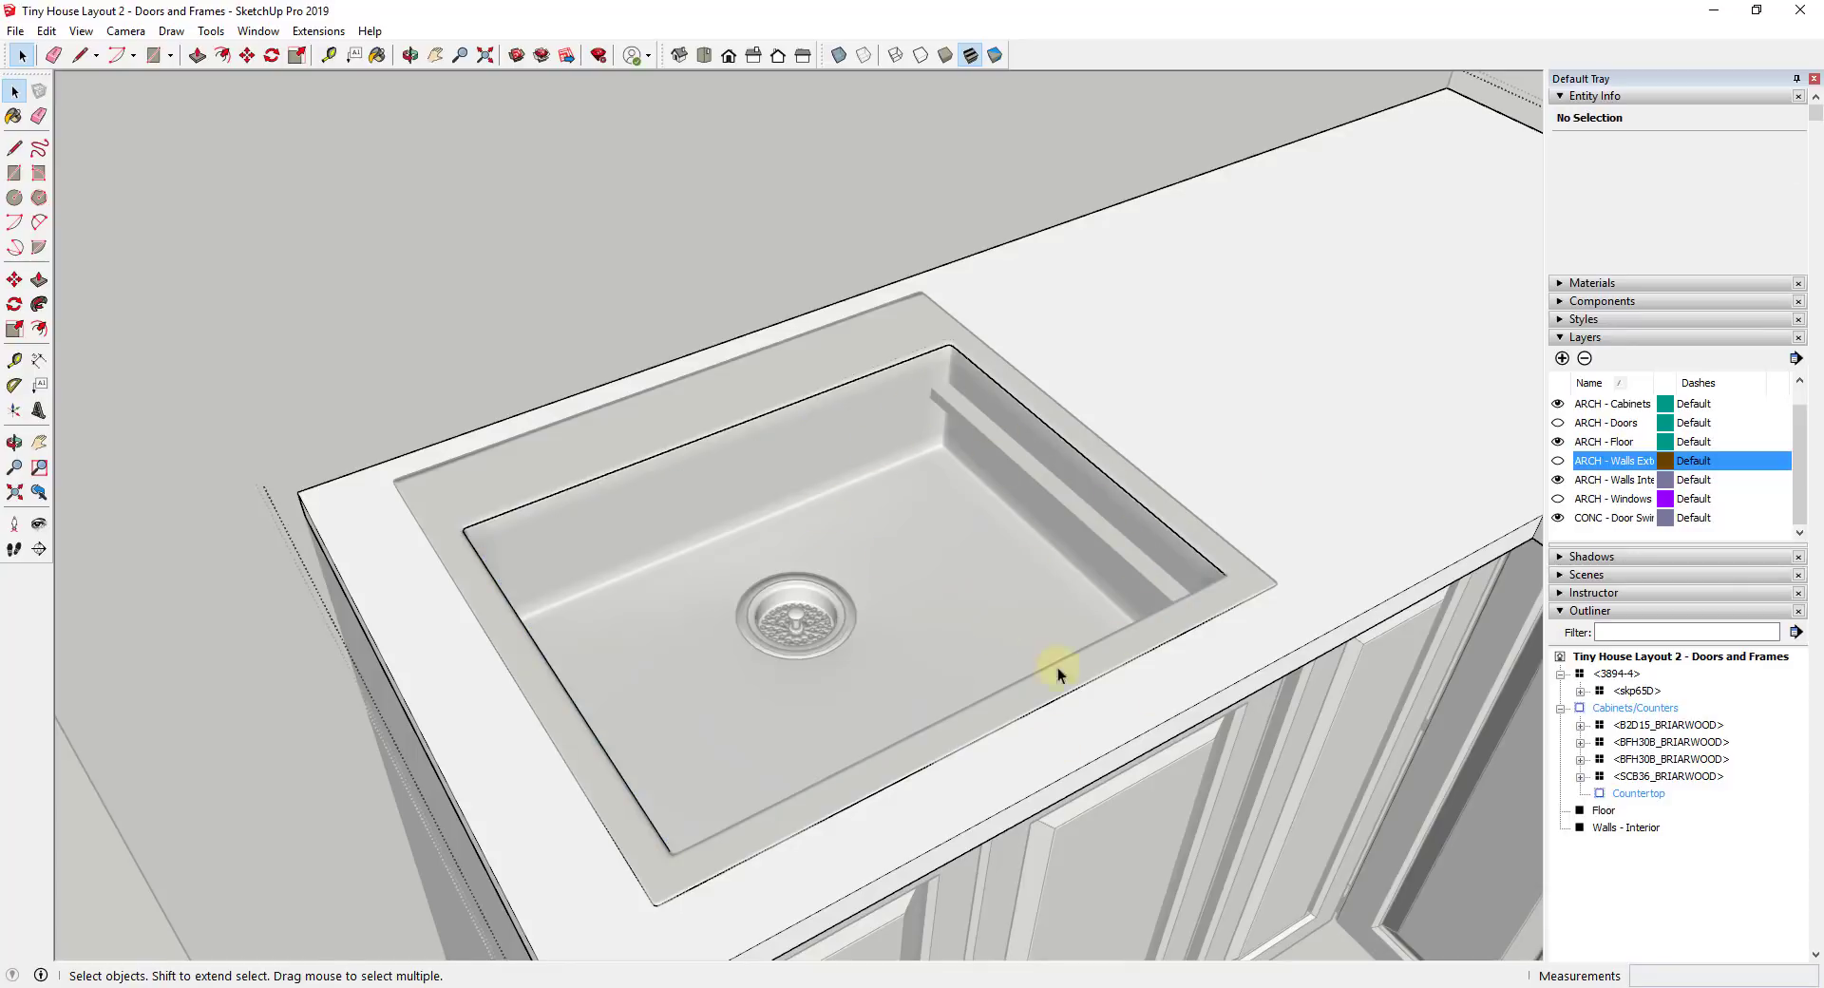
click(1311, 556)
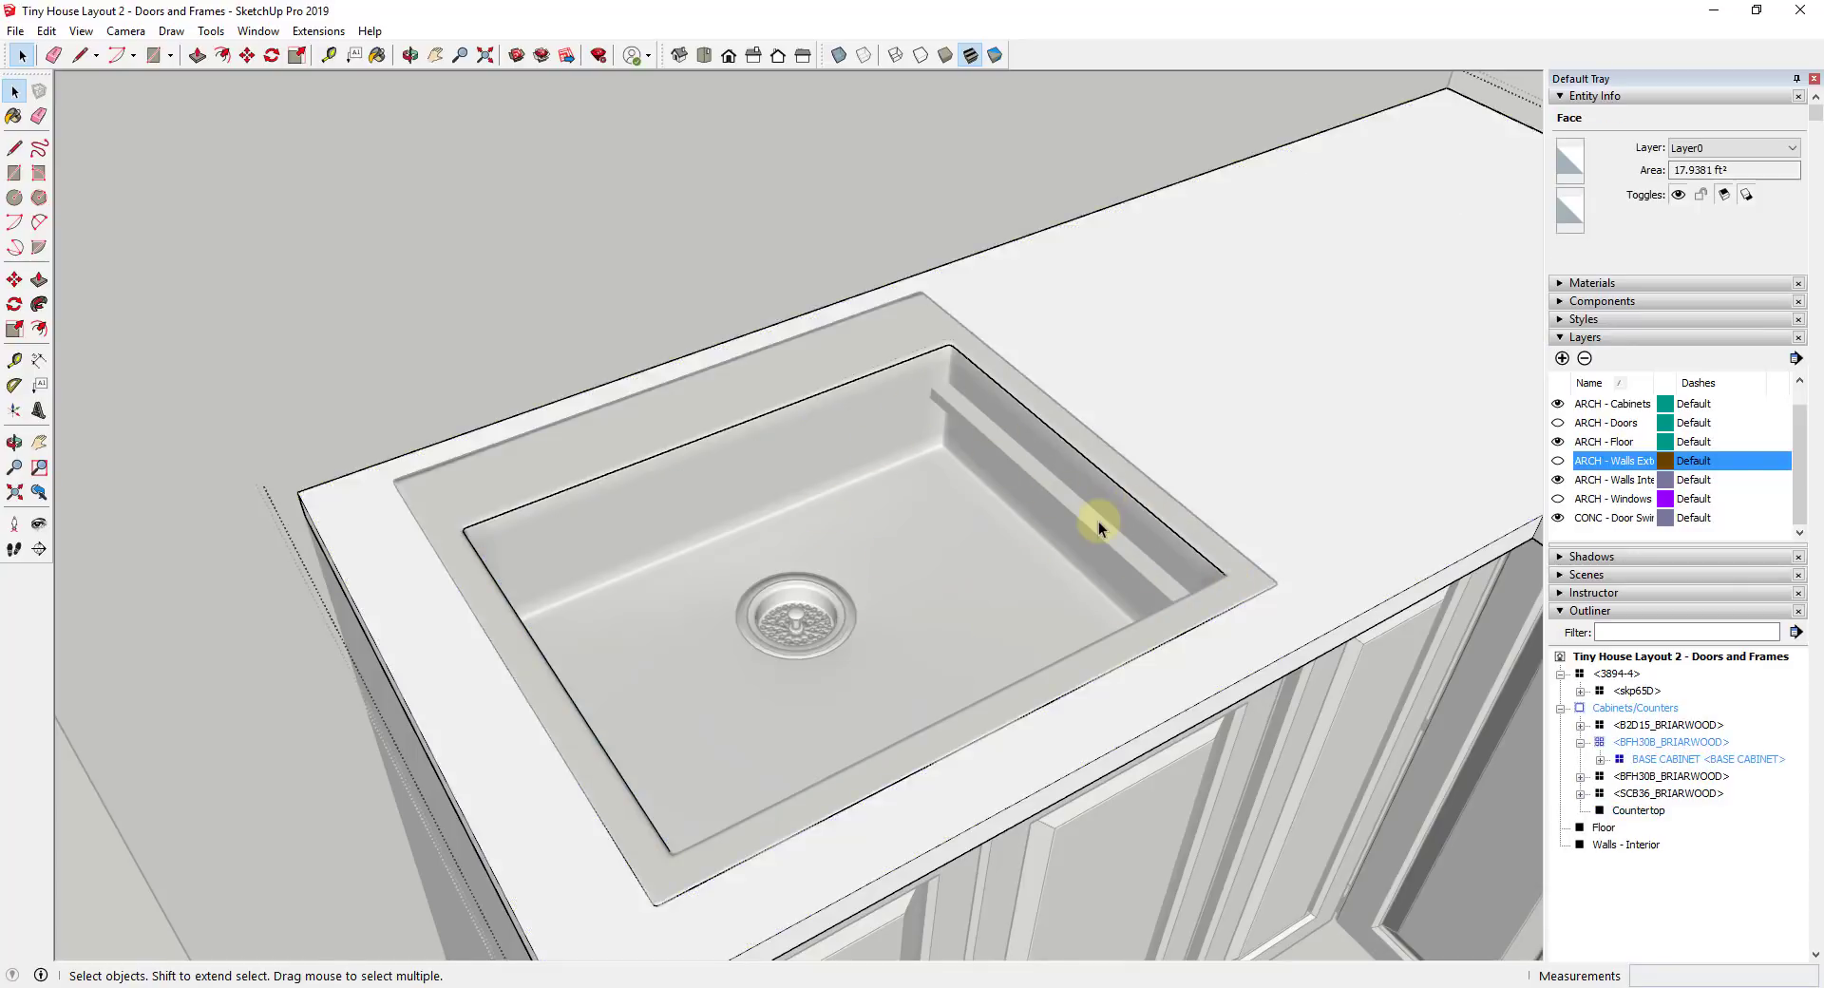
Open the sink base cabinet's nested components down to the BRACING RIGHT strip that crosses the sink basin
double_click(1098, 520)
click(1093, 522)
mouse_move(1104, 528)
middle_down()
mouse_move(891, 462)
mouse_move(1005, 395)
mouse_move(1010, 297)
mouse_move(737, 244)
mouse_move(960, 358)
mouse_move(1075, 482)
mouse_move(1091, 553)
middle_up()
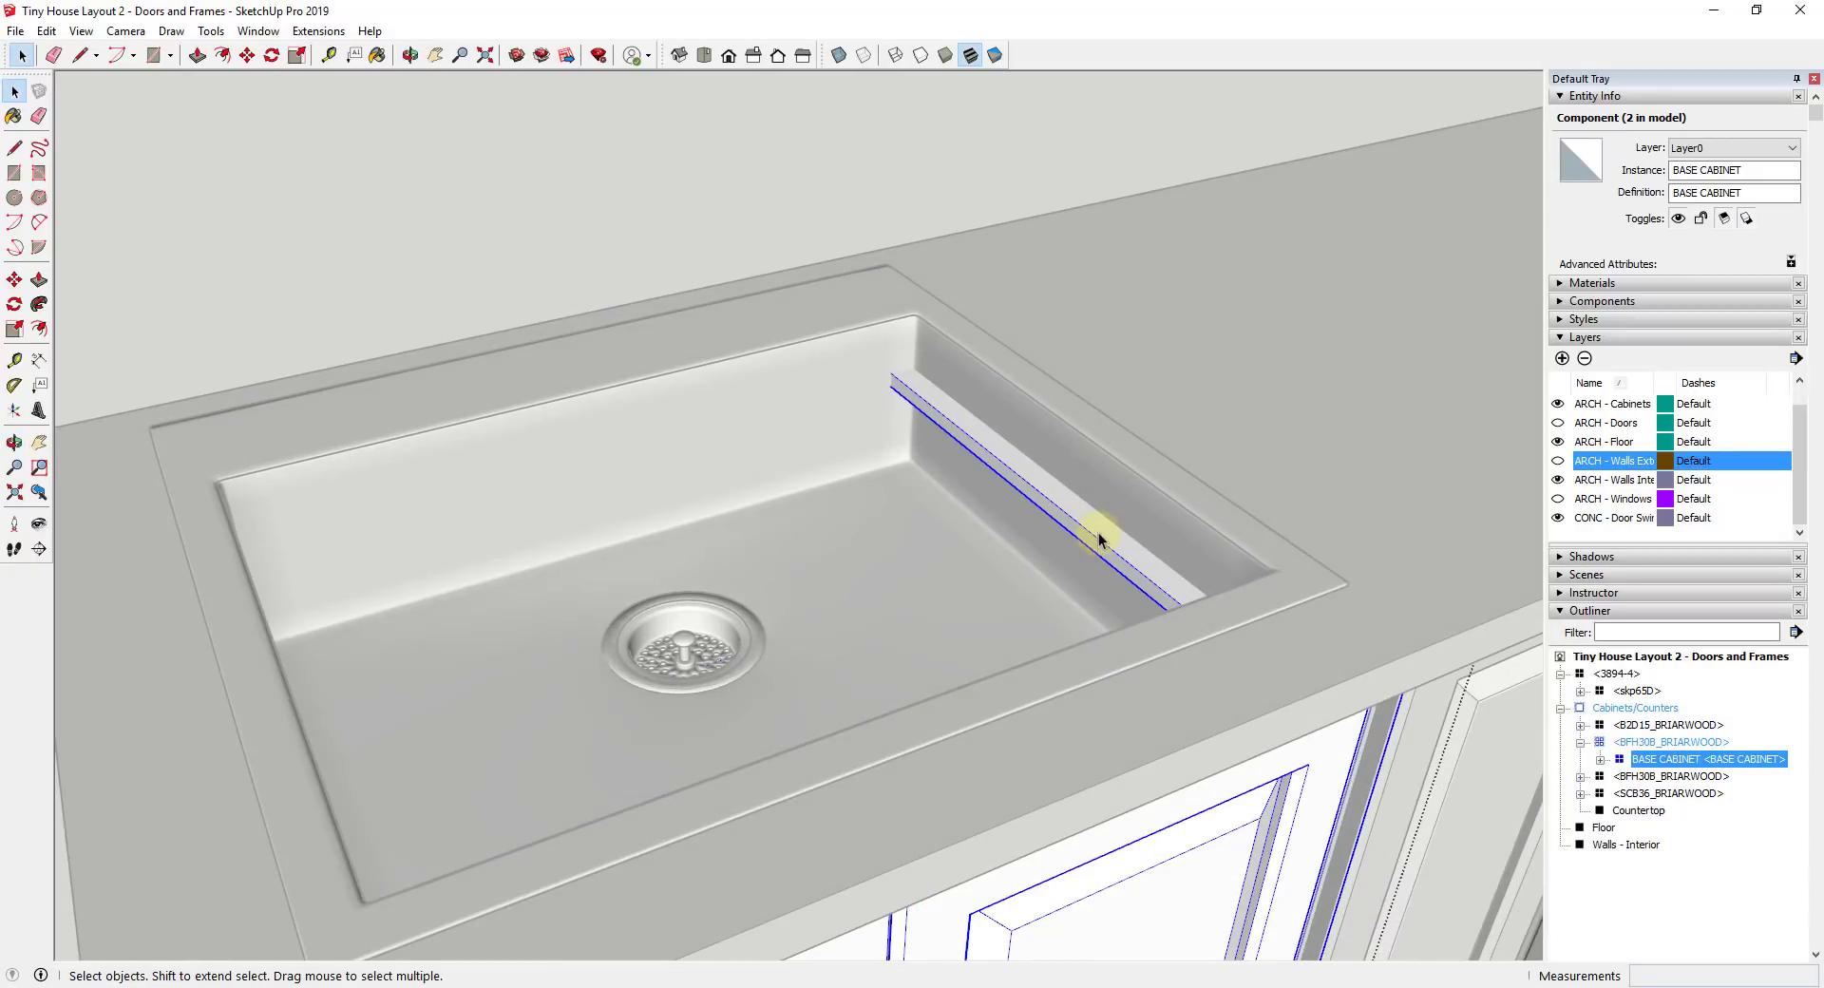
double_click(1098, 528)
click(1098, 528)
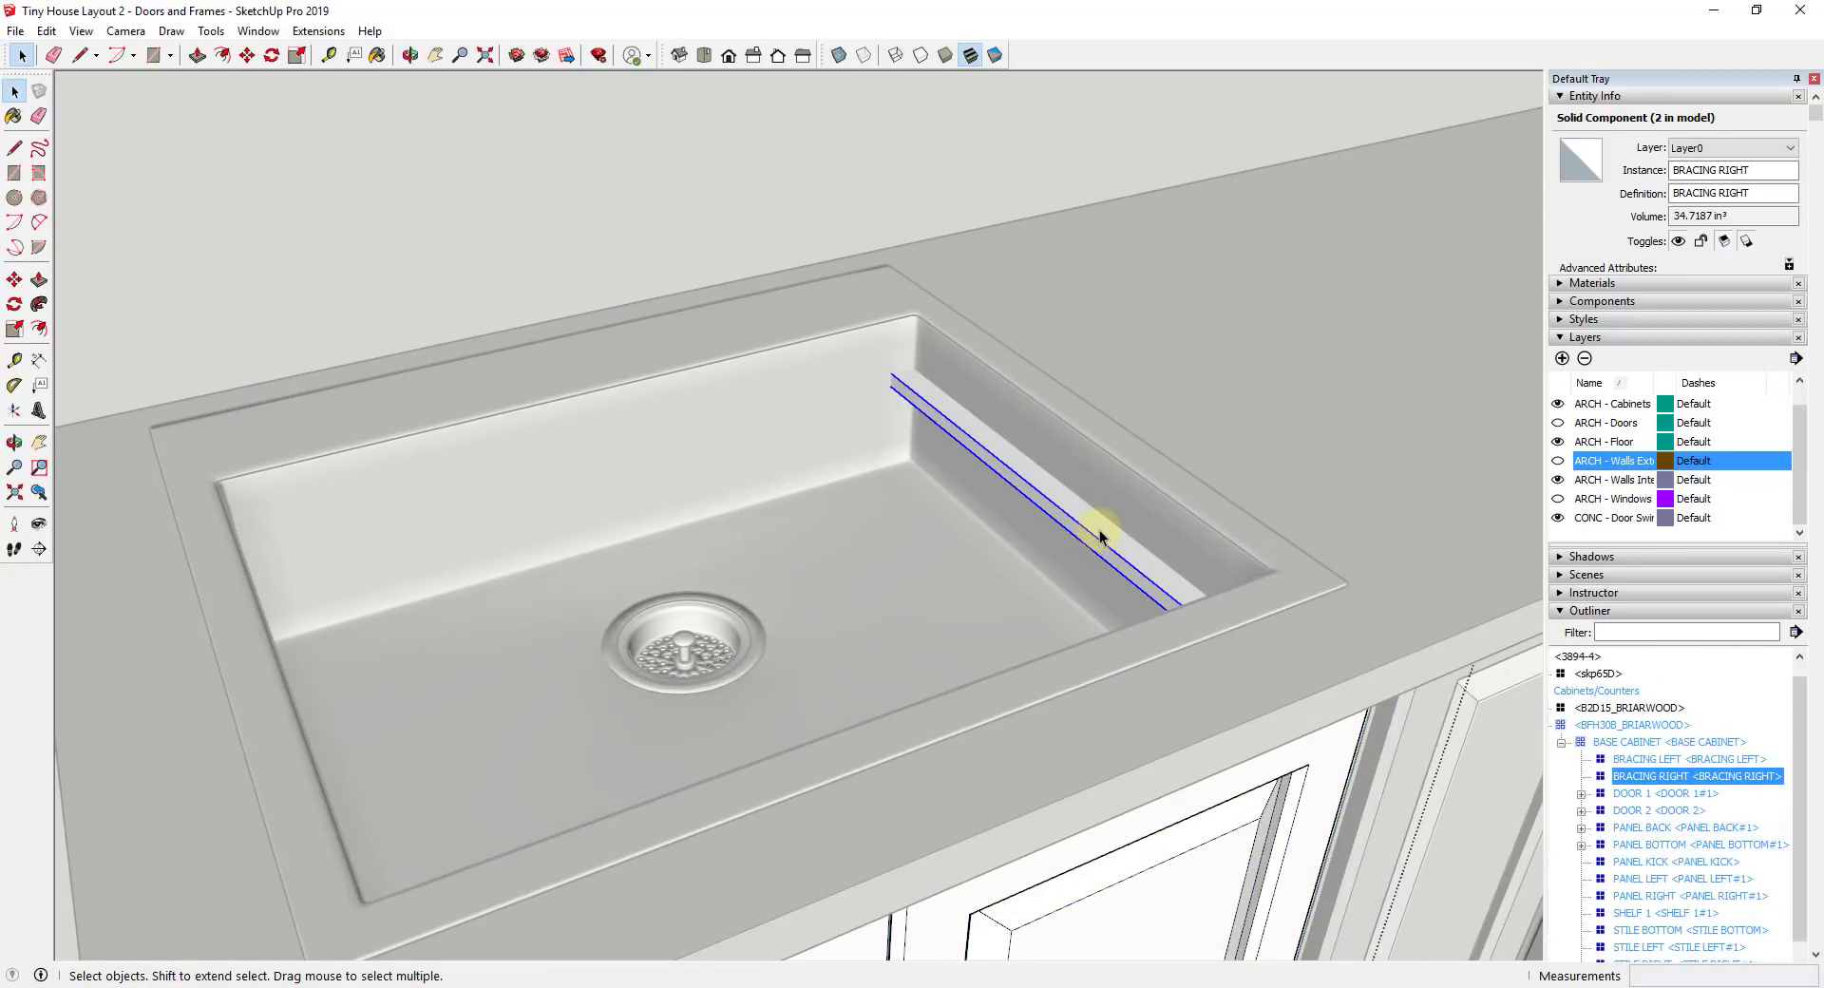
scroll(1098, 522, down, 5)
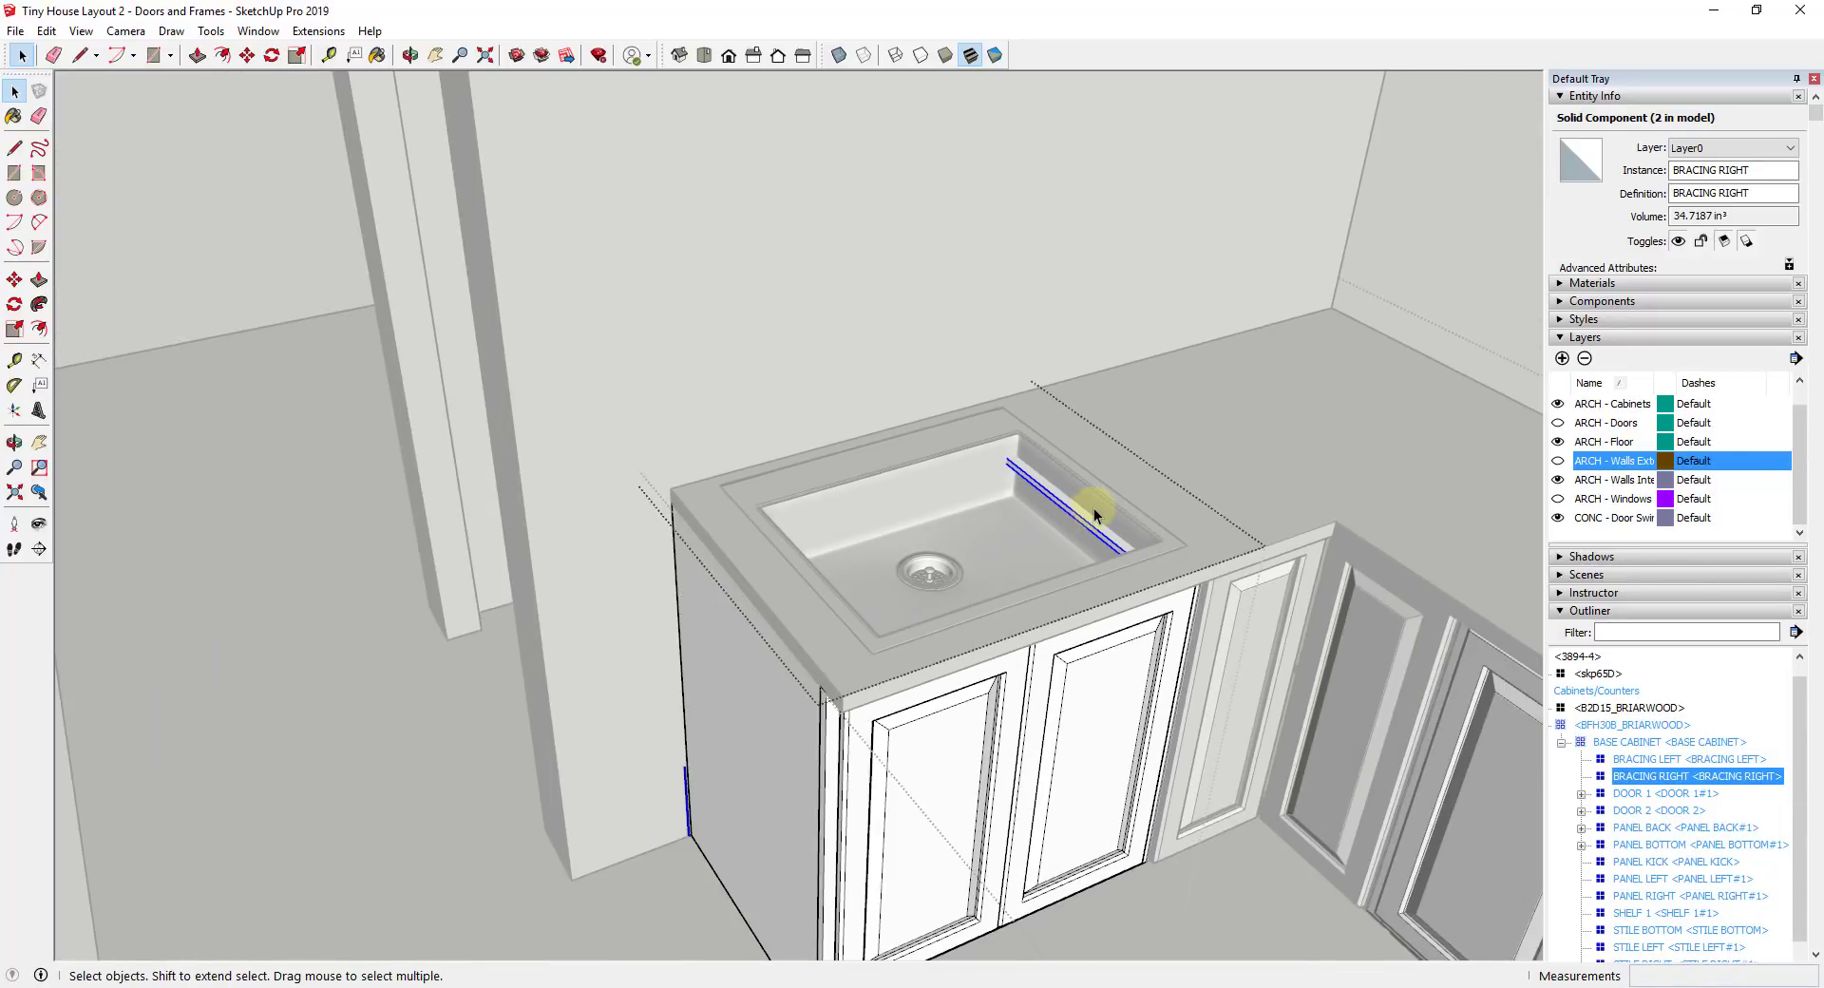
scroll(1095, 514, up, 3)
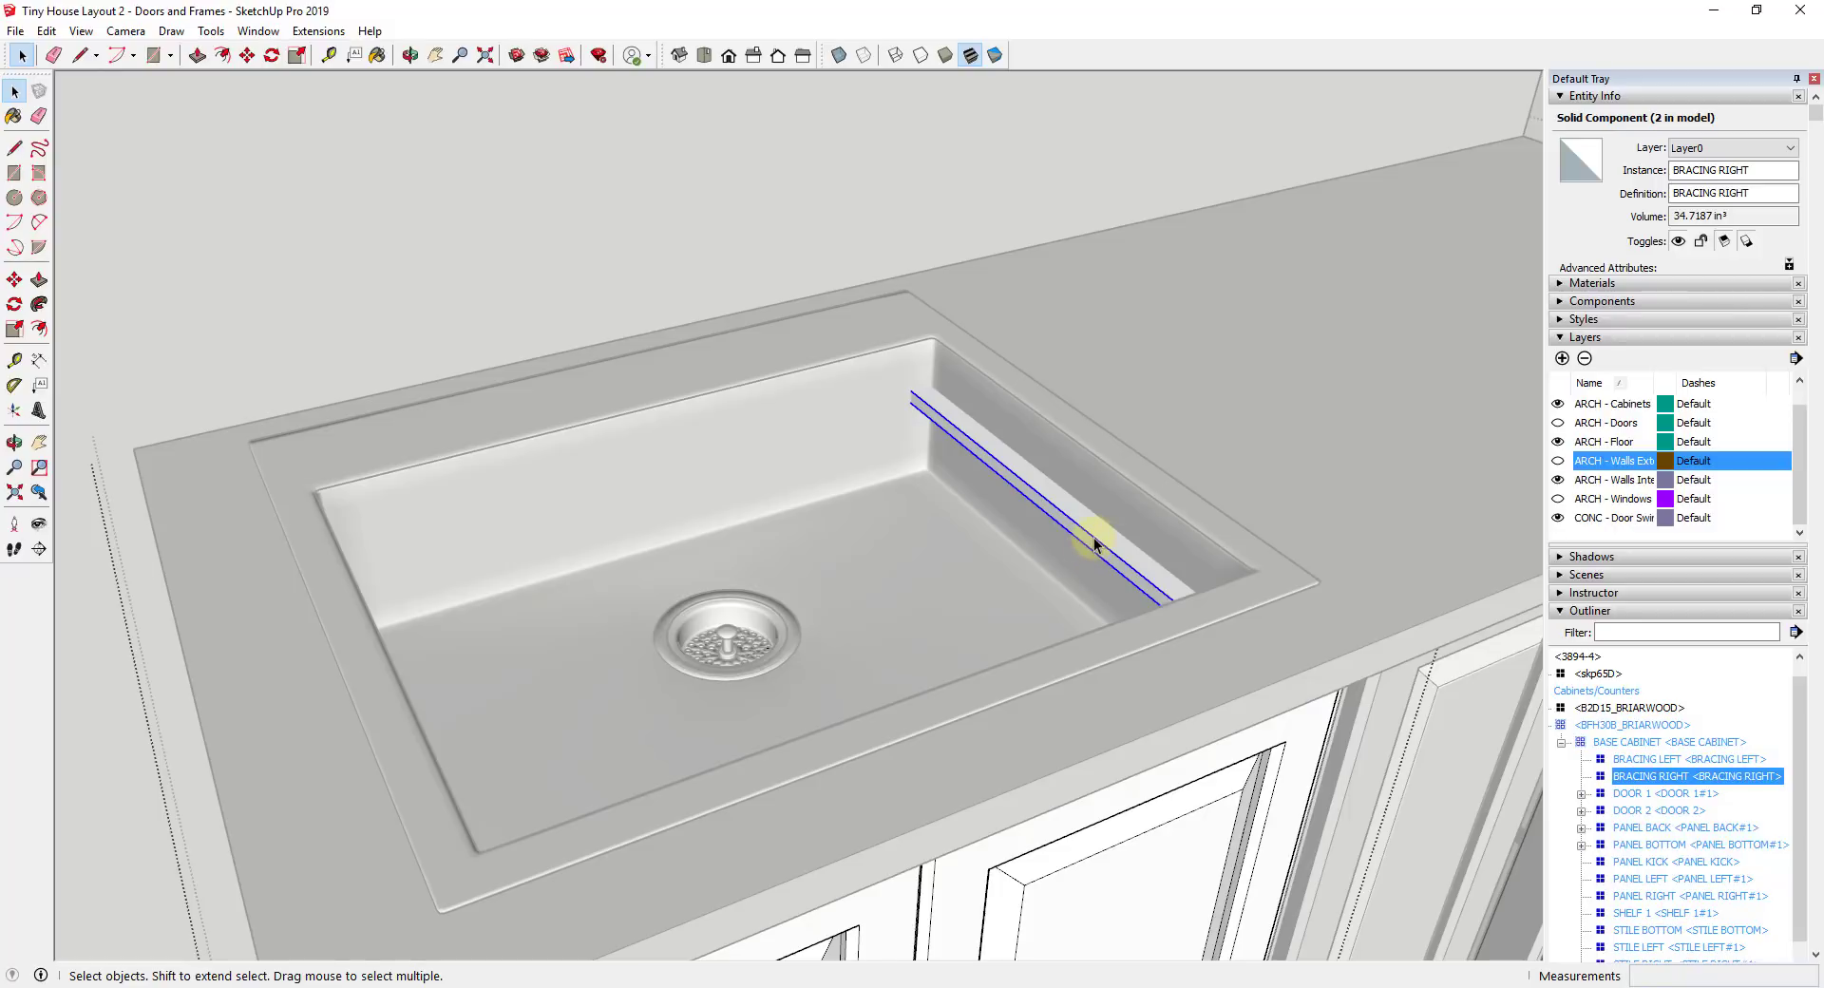
right_click(1093, 538)
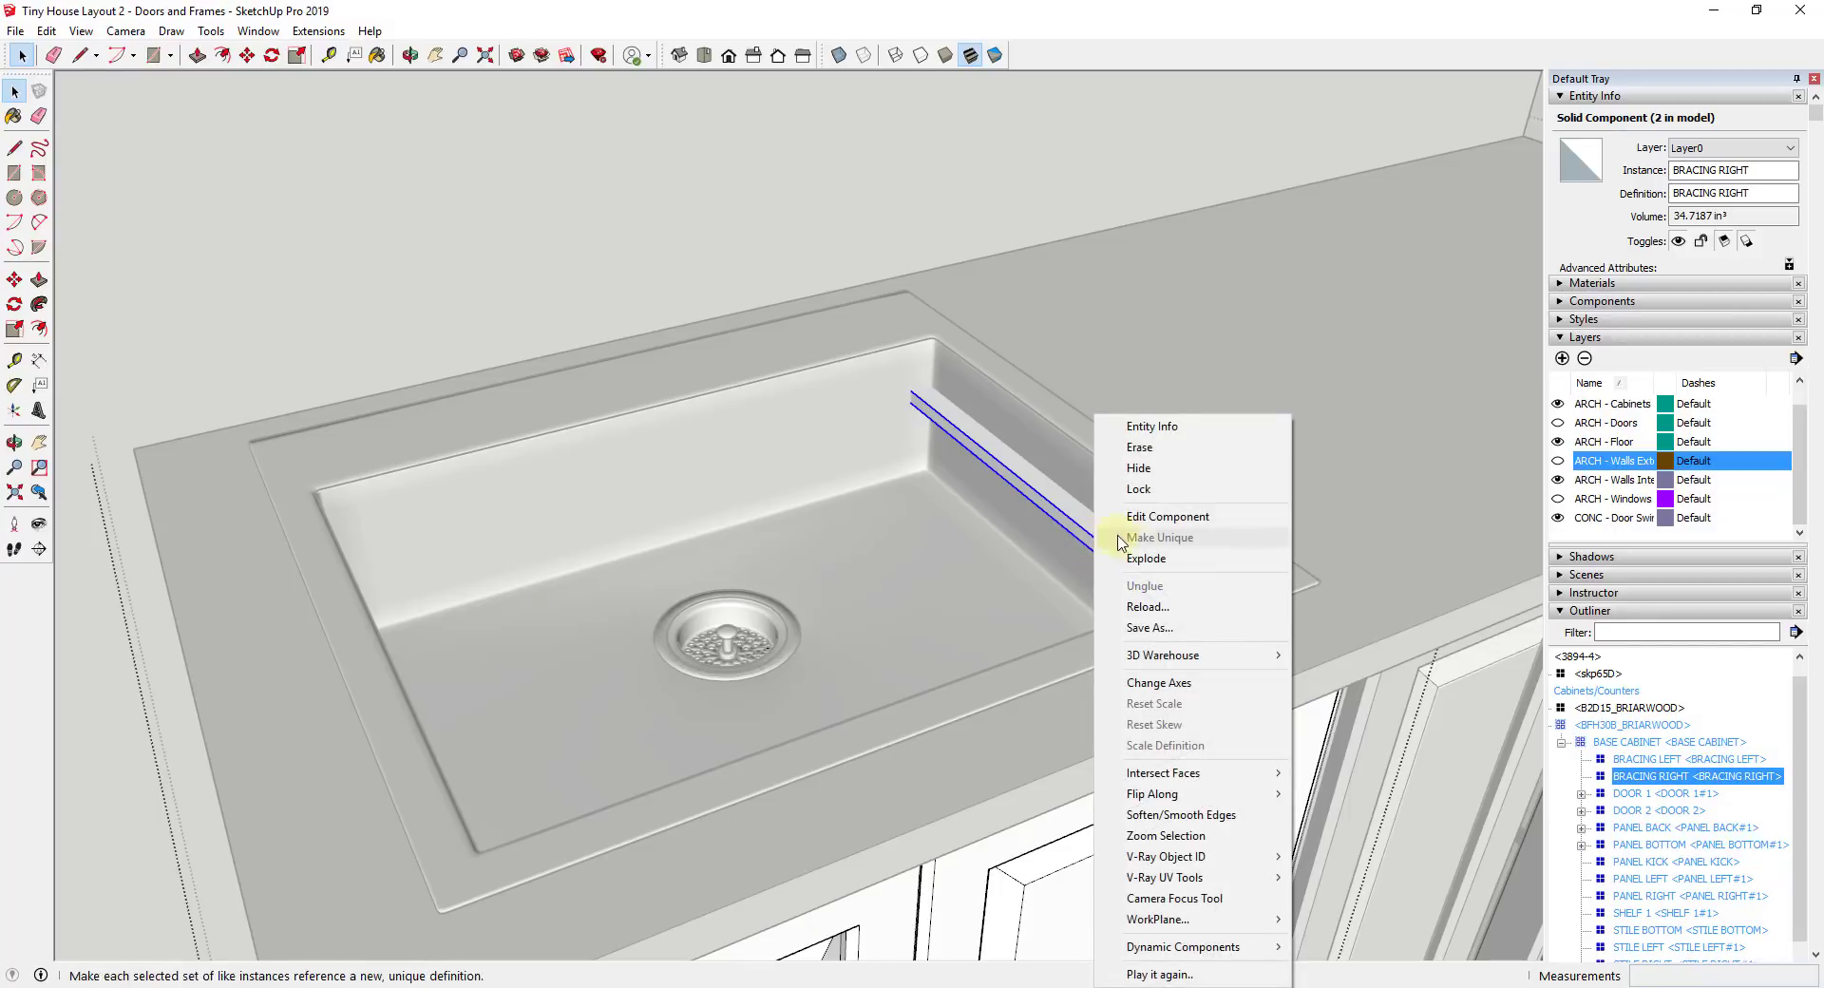
click(1053, 492)
triple_click(1057, 492)
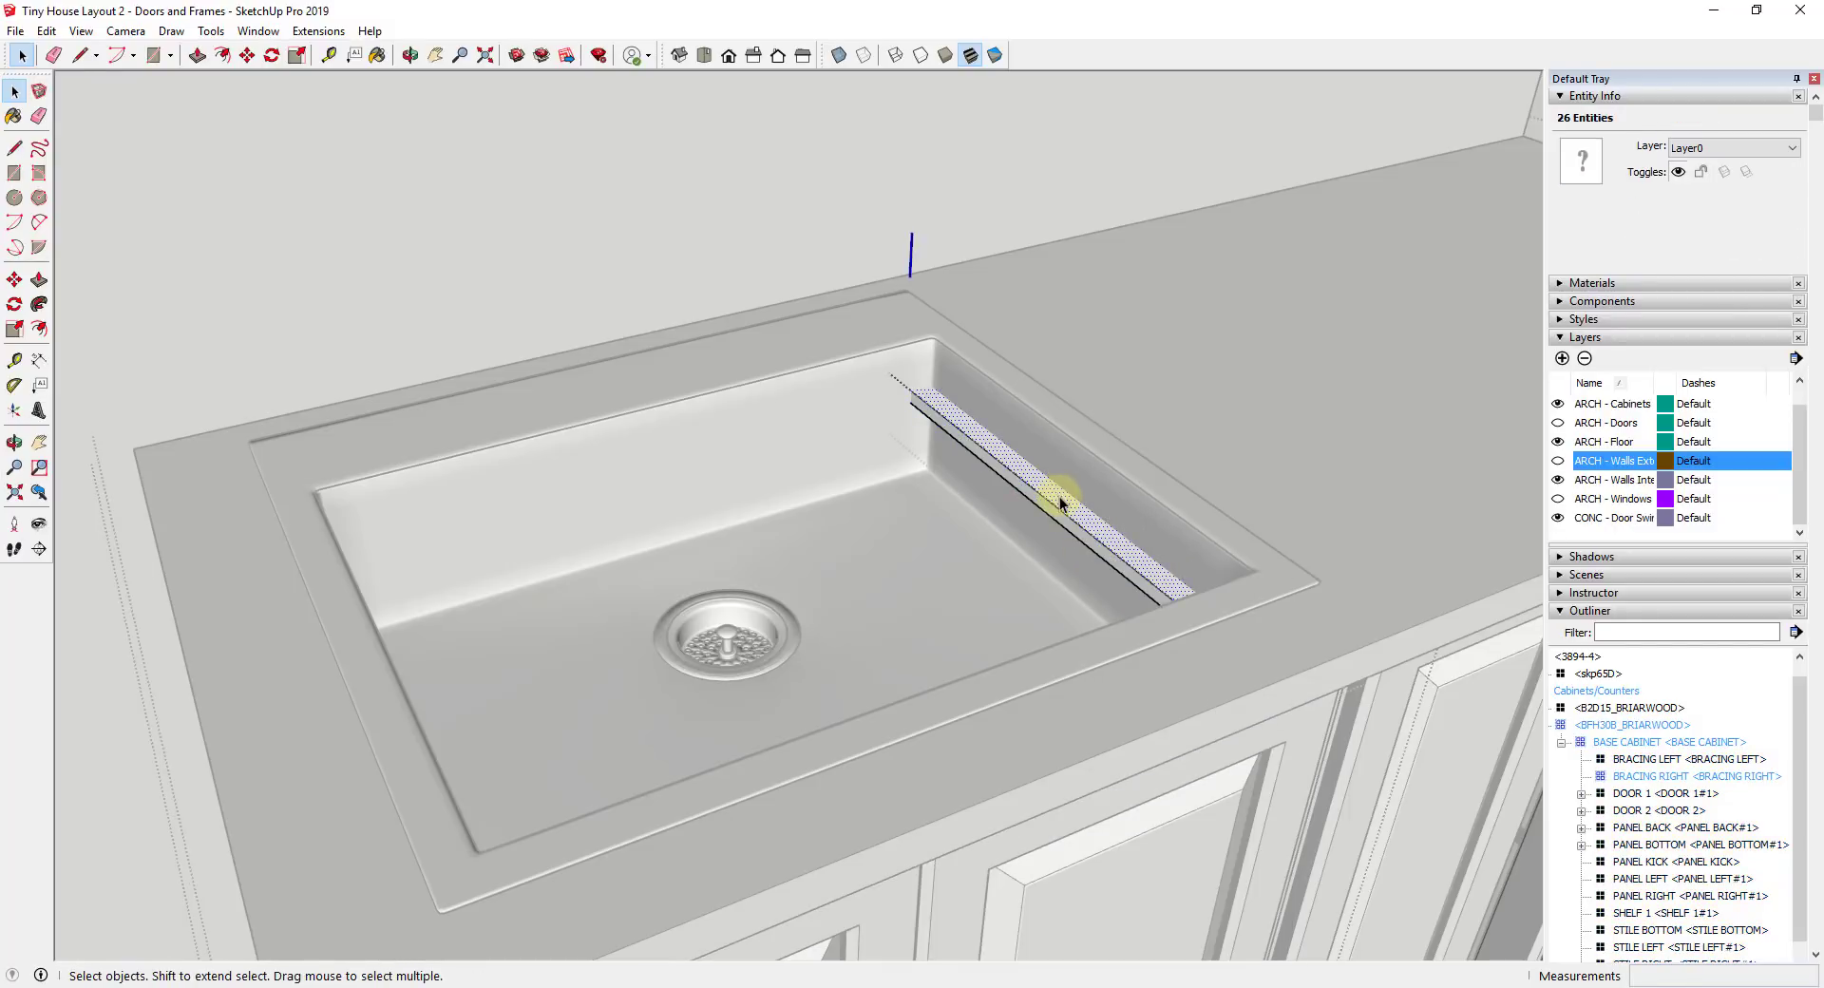
Push/Pull the exposed face of the right bracing strip until the strip is clear of the sink basin
click(1059, 501)
click(1068, 529)
key(p)
drag(1067, 522, 1263, 573)
key(space)
scroll(1051, 578, down, 10)
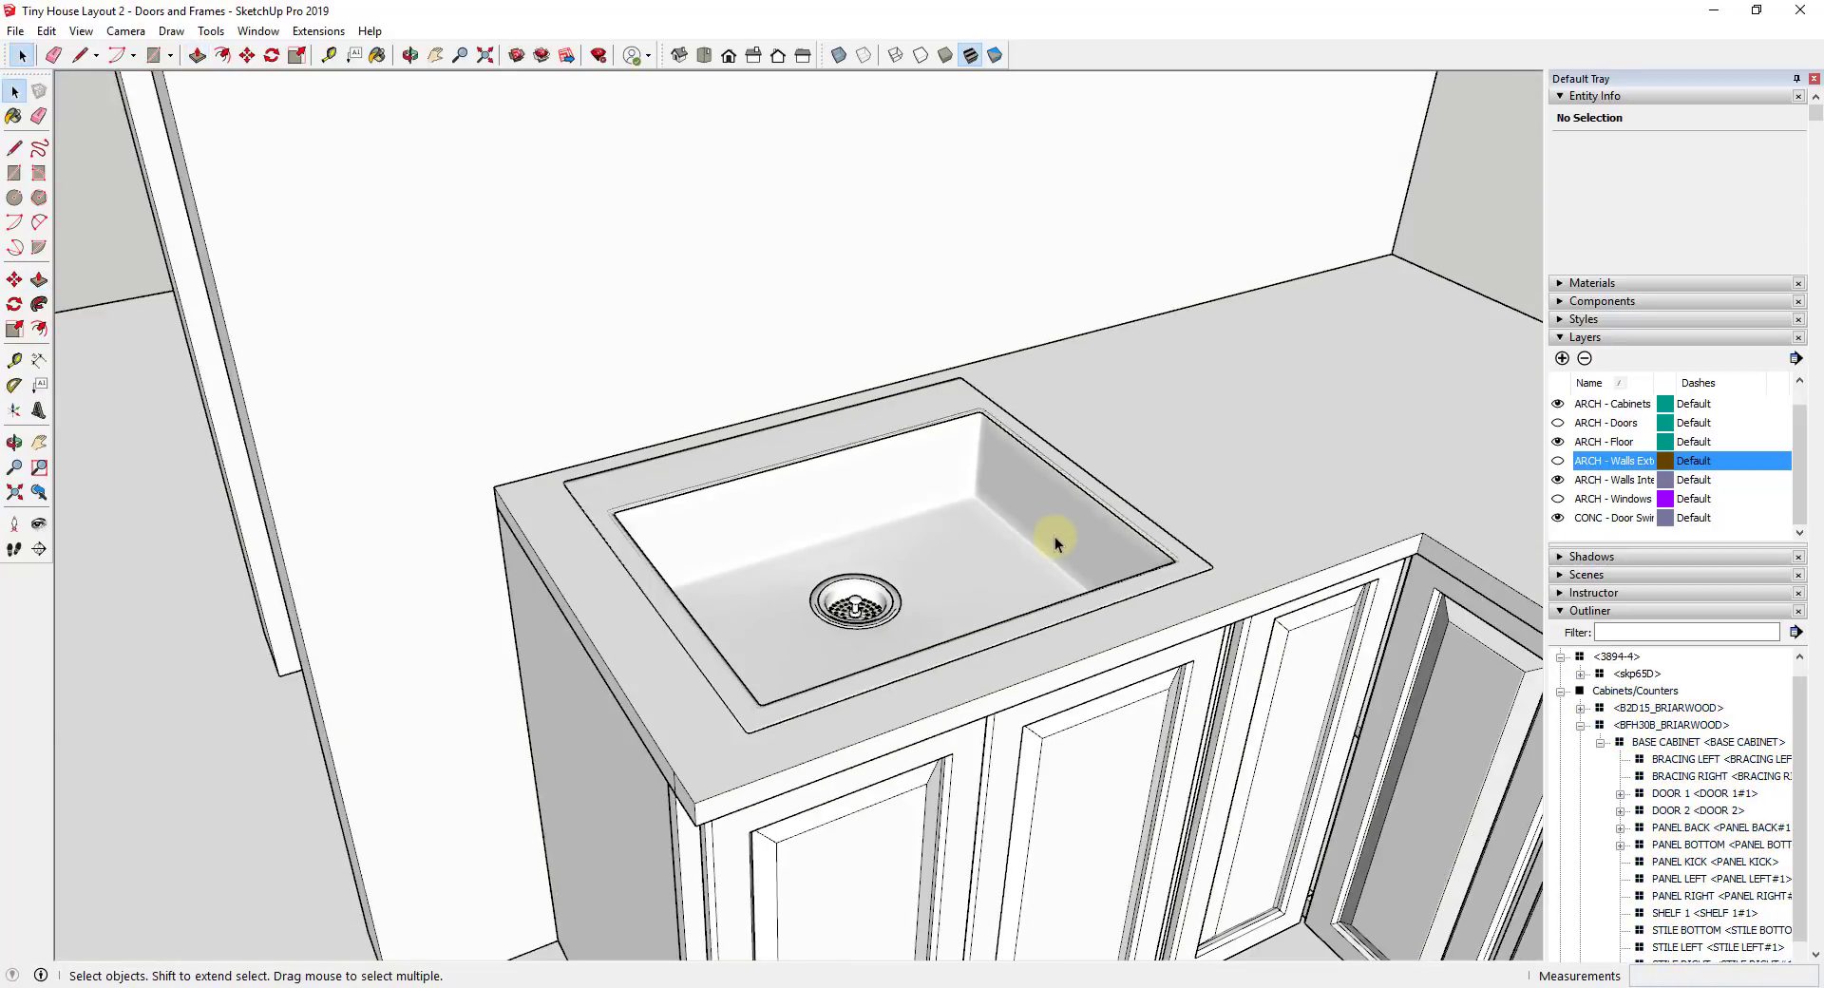
Name the sink component instance Sink
click(890, 573)
scroll(1131, 543, down, 1)
scroll(1608, 719, up, 1)
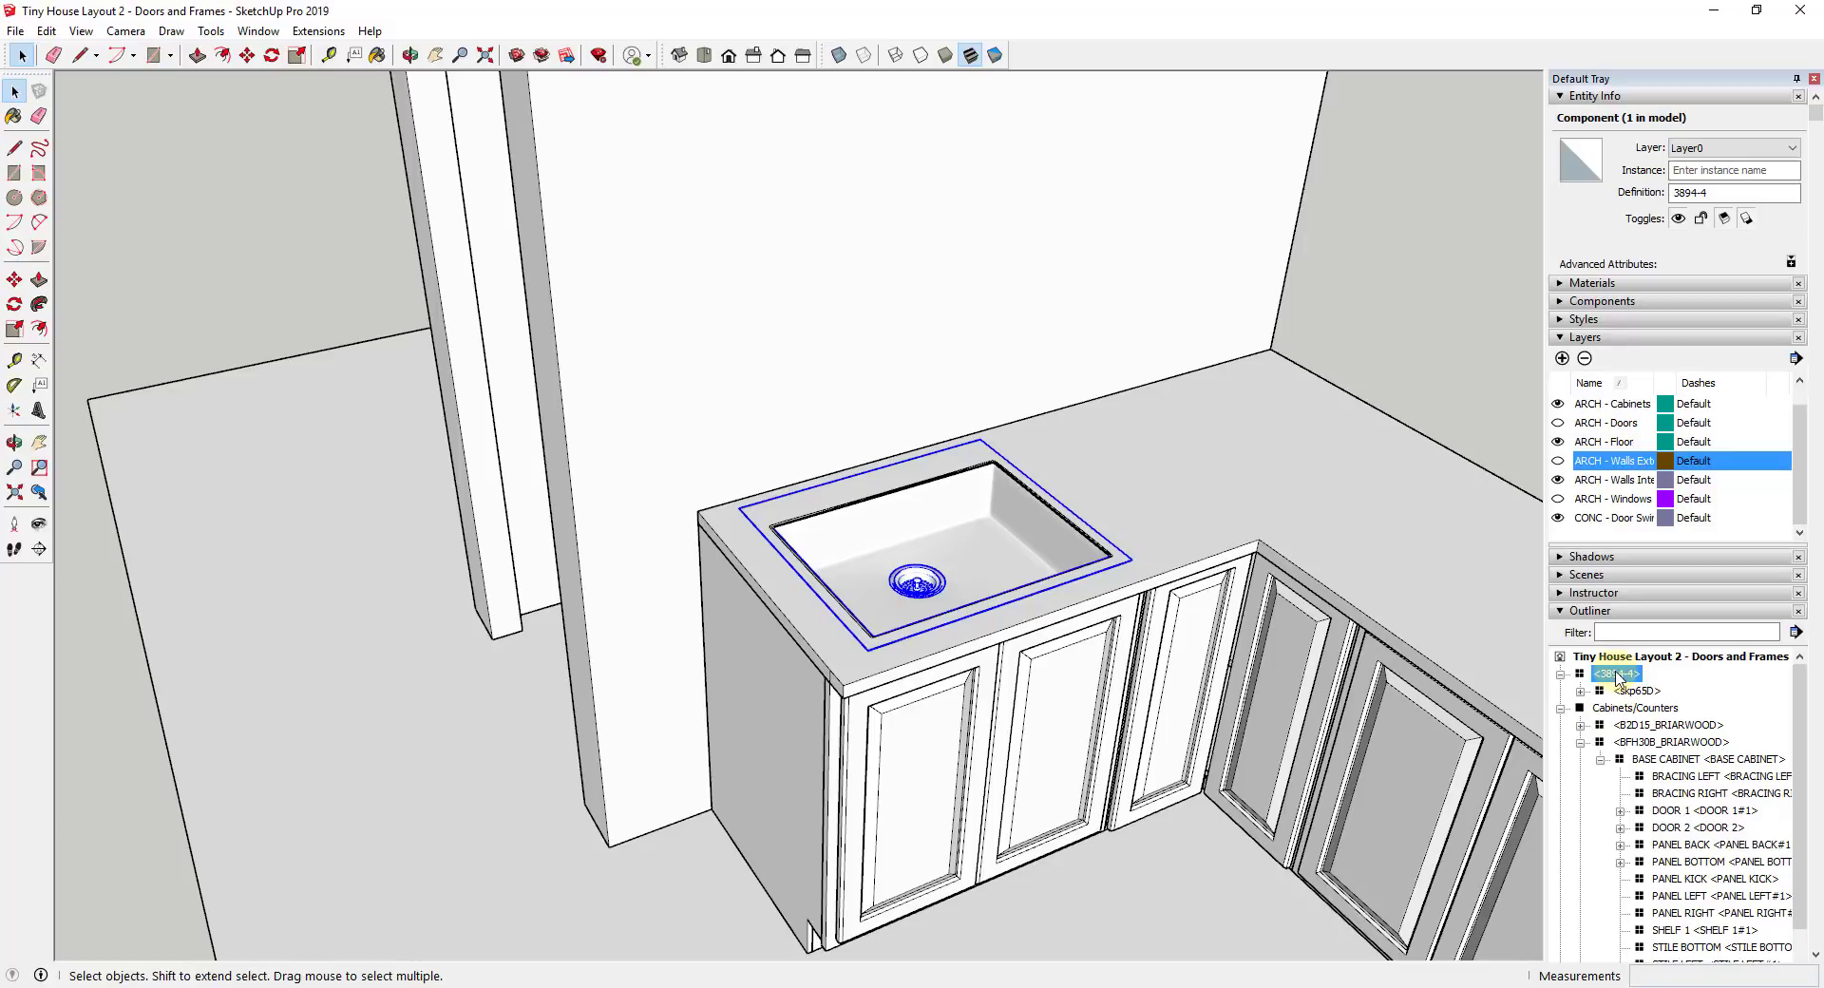
right_click(1619, 676)
click(1649, 653)
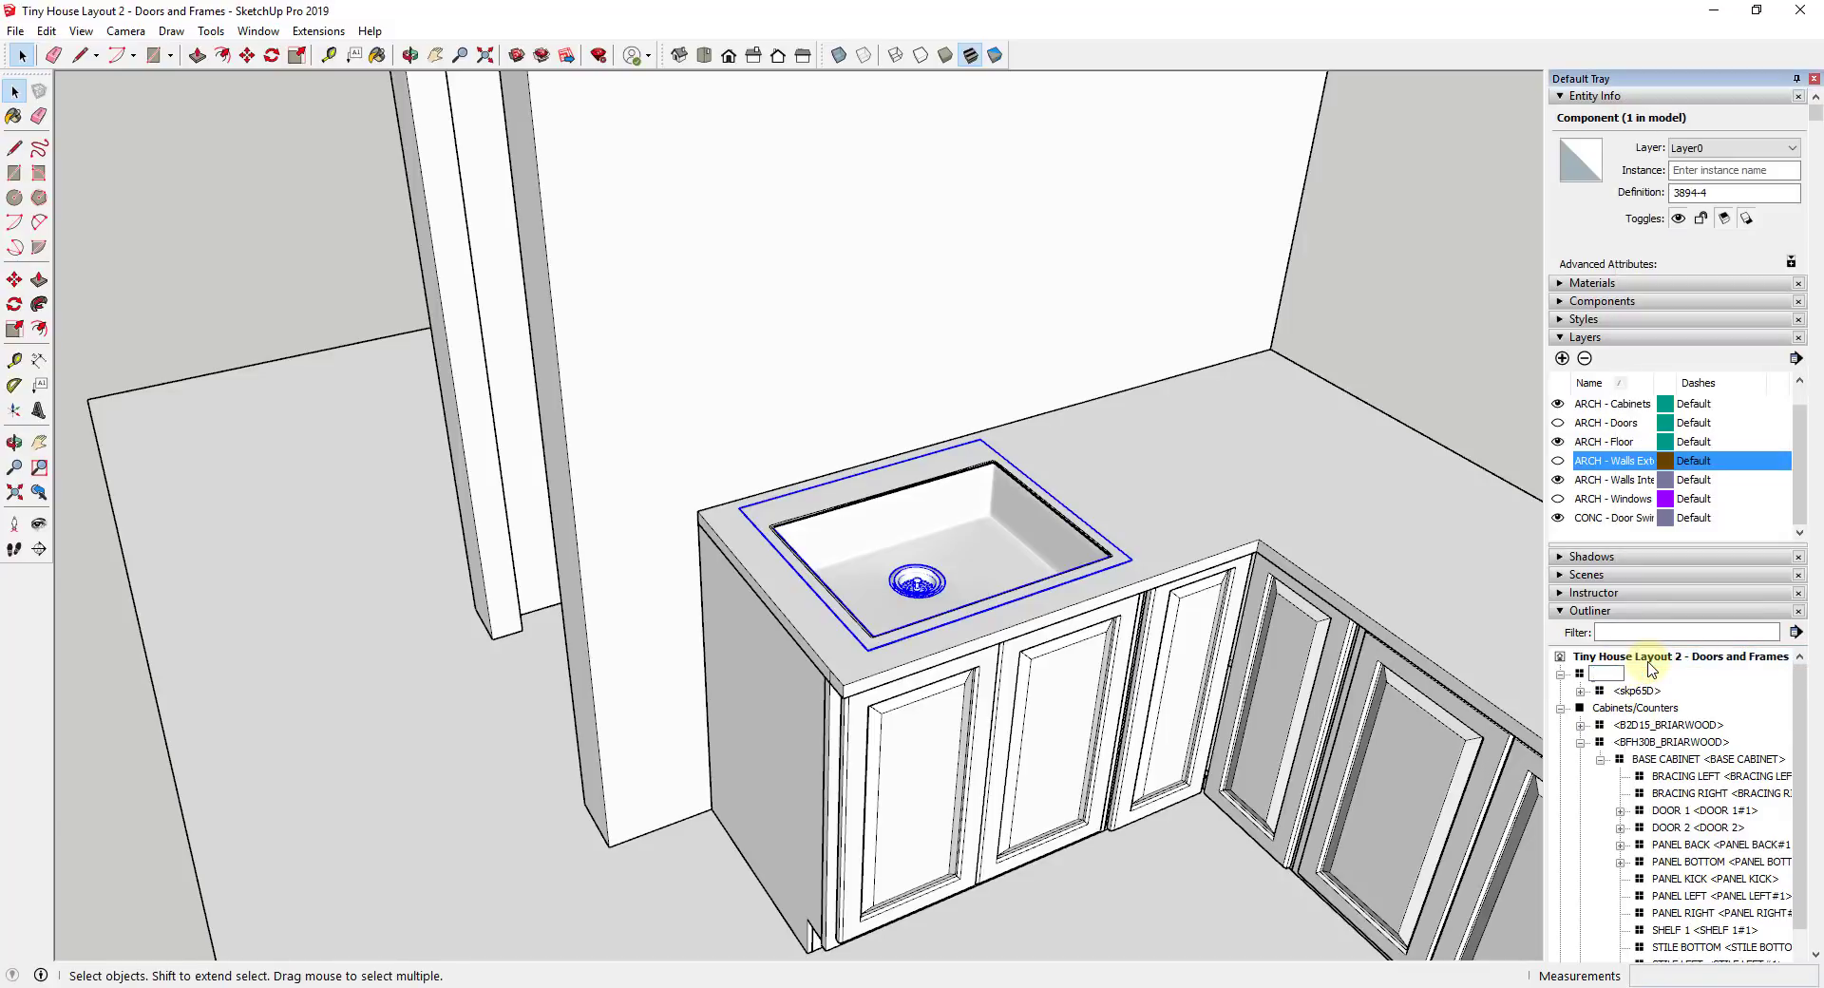
Nest the Sink component inside the Cabinets/Counters group
scroll(1650, 668, down, 2)
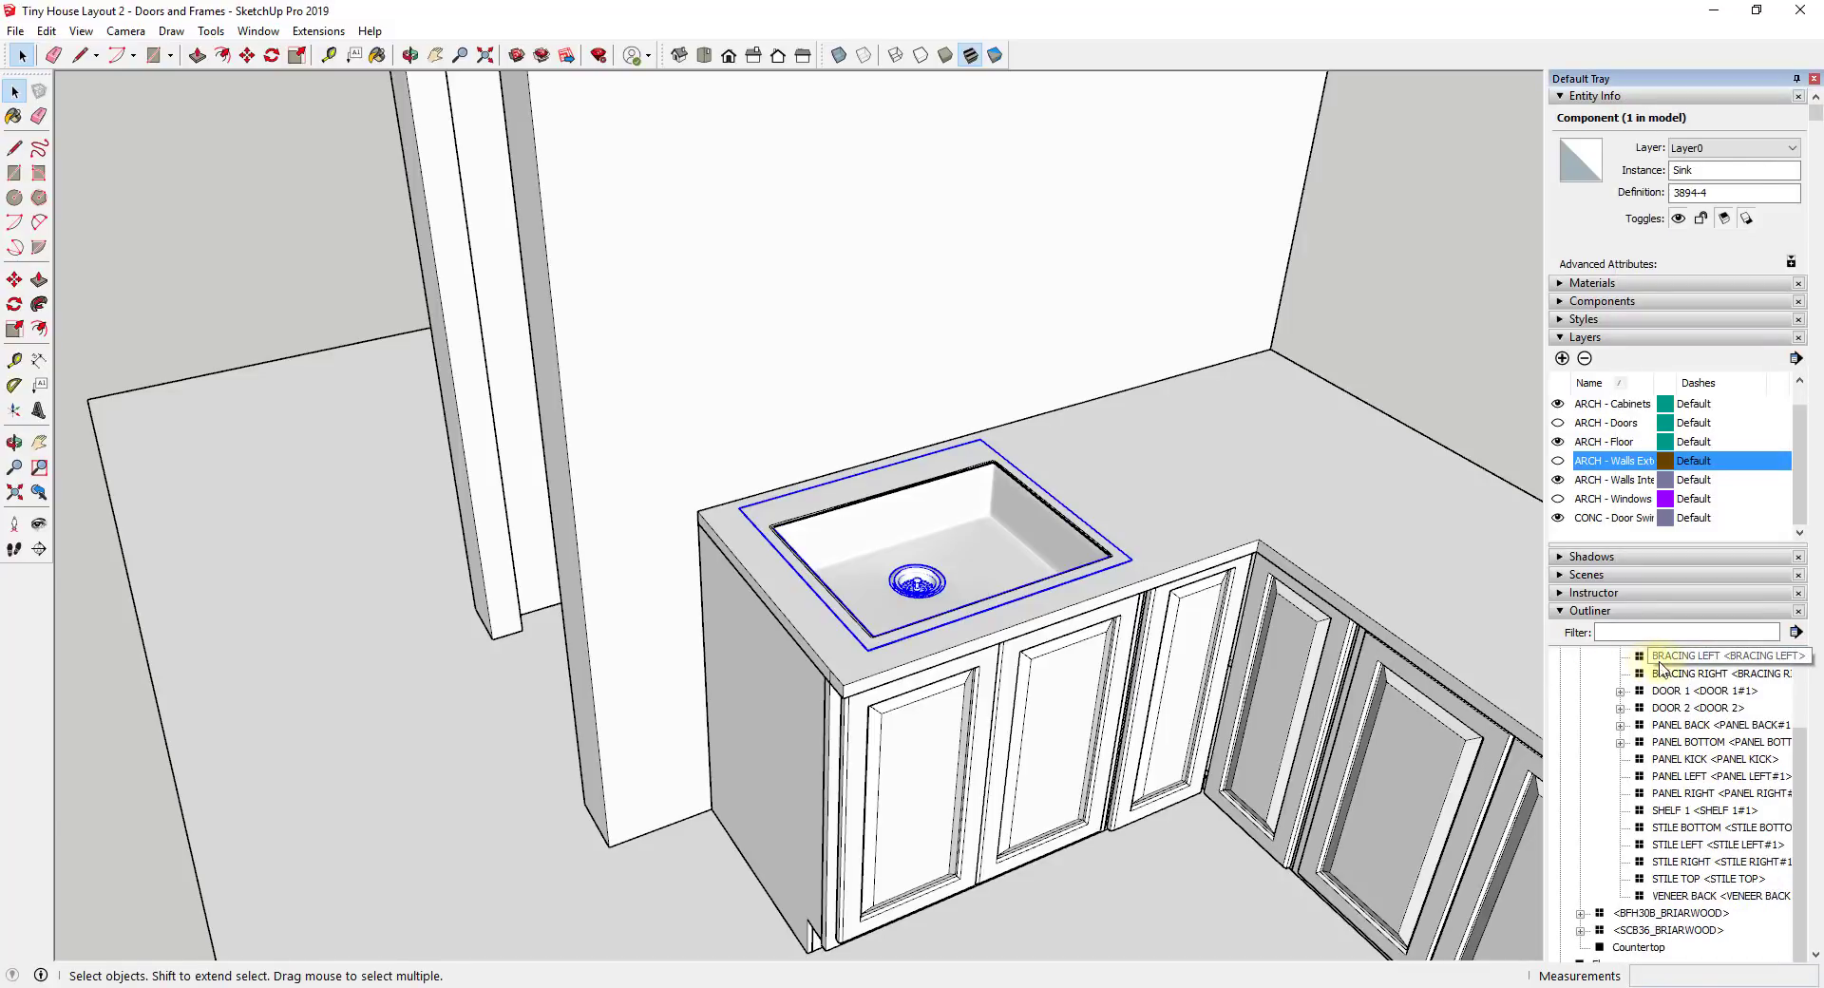
scroll(1653, 684, down, 2)
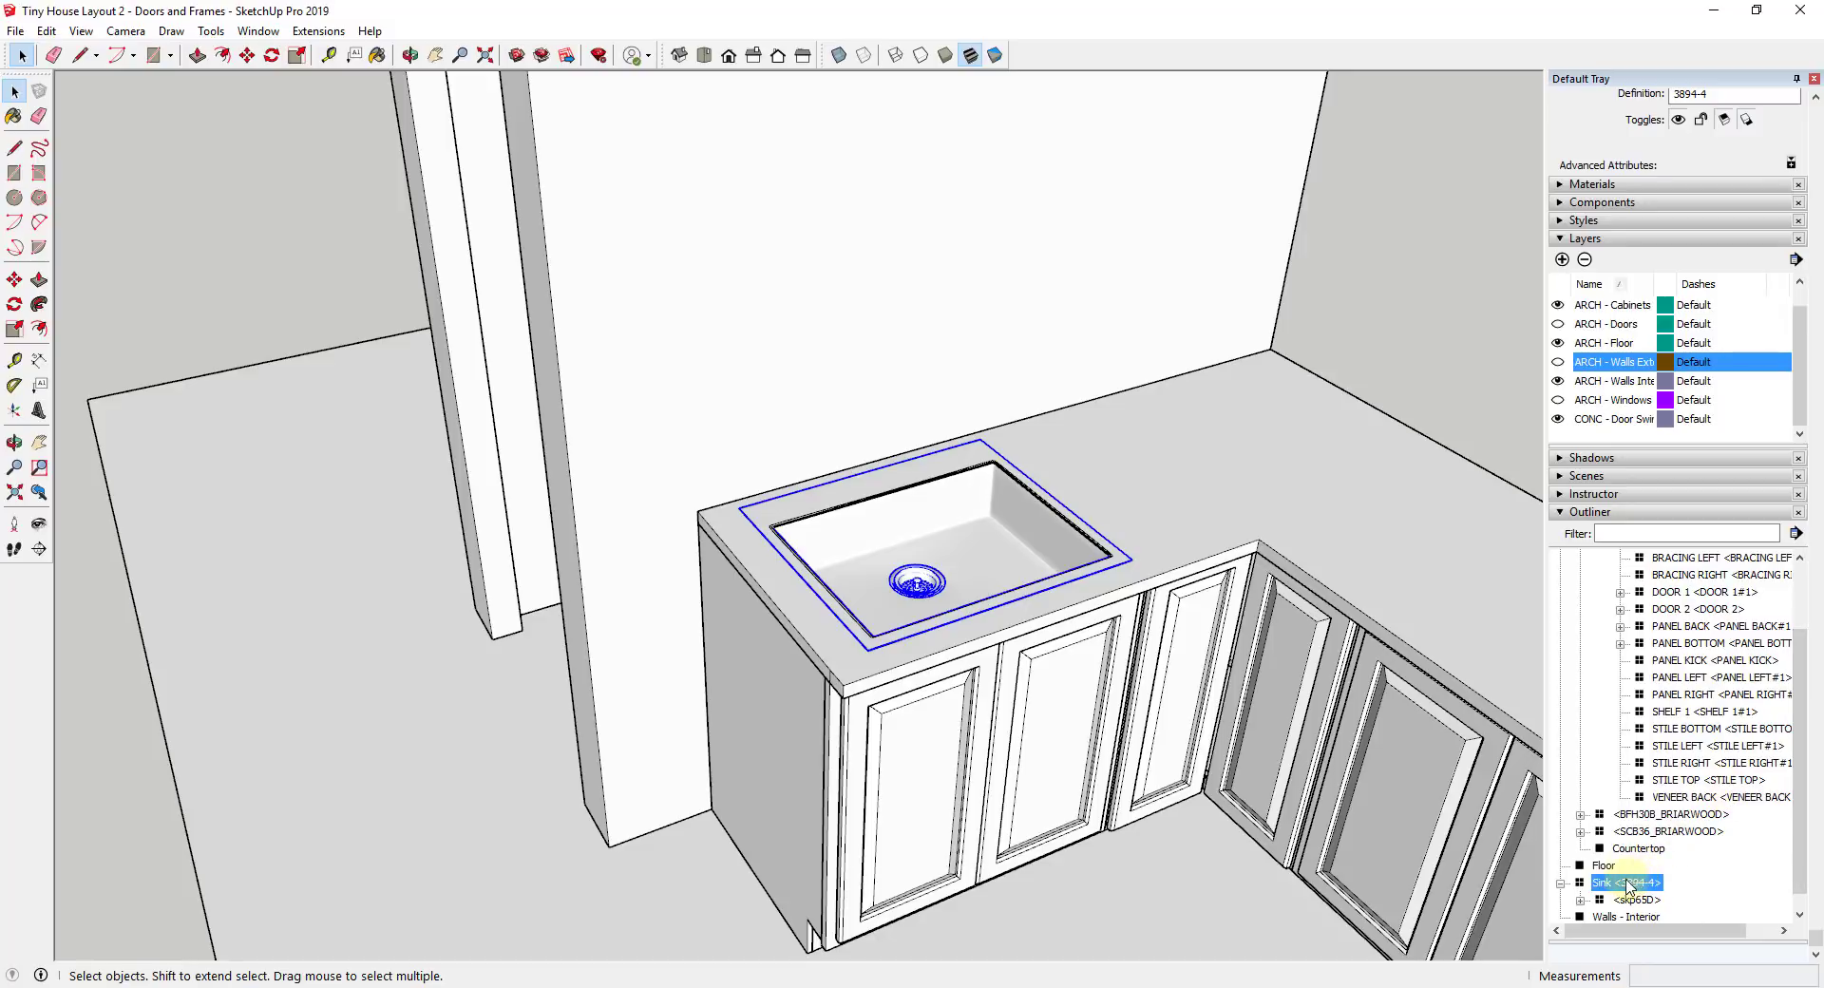
scroll(1643, 598, up, 2)
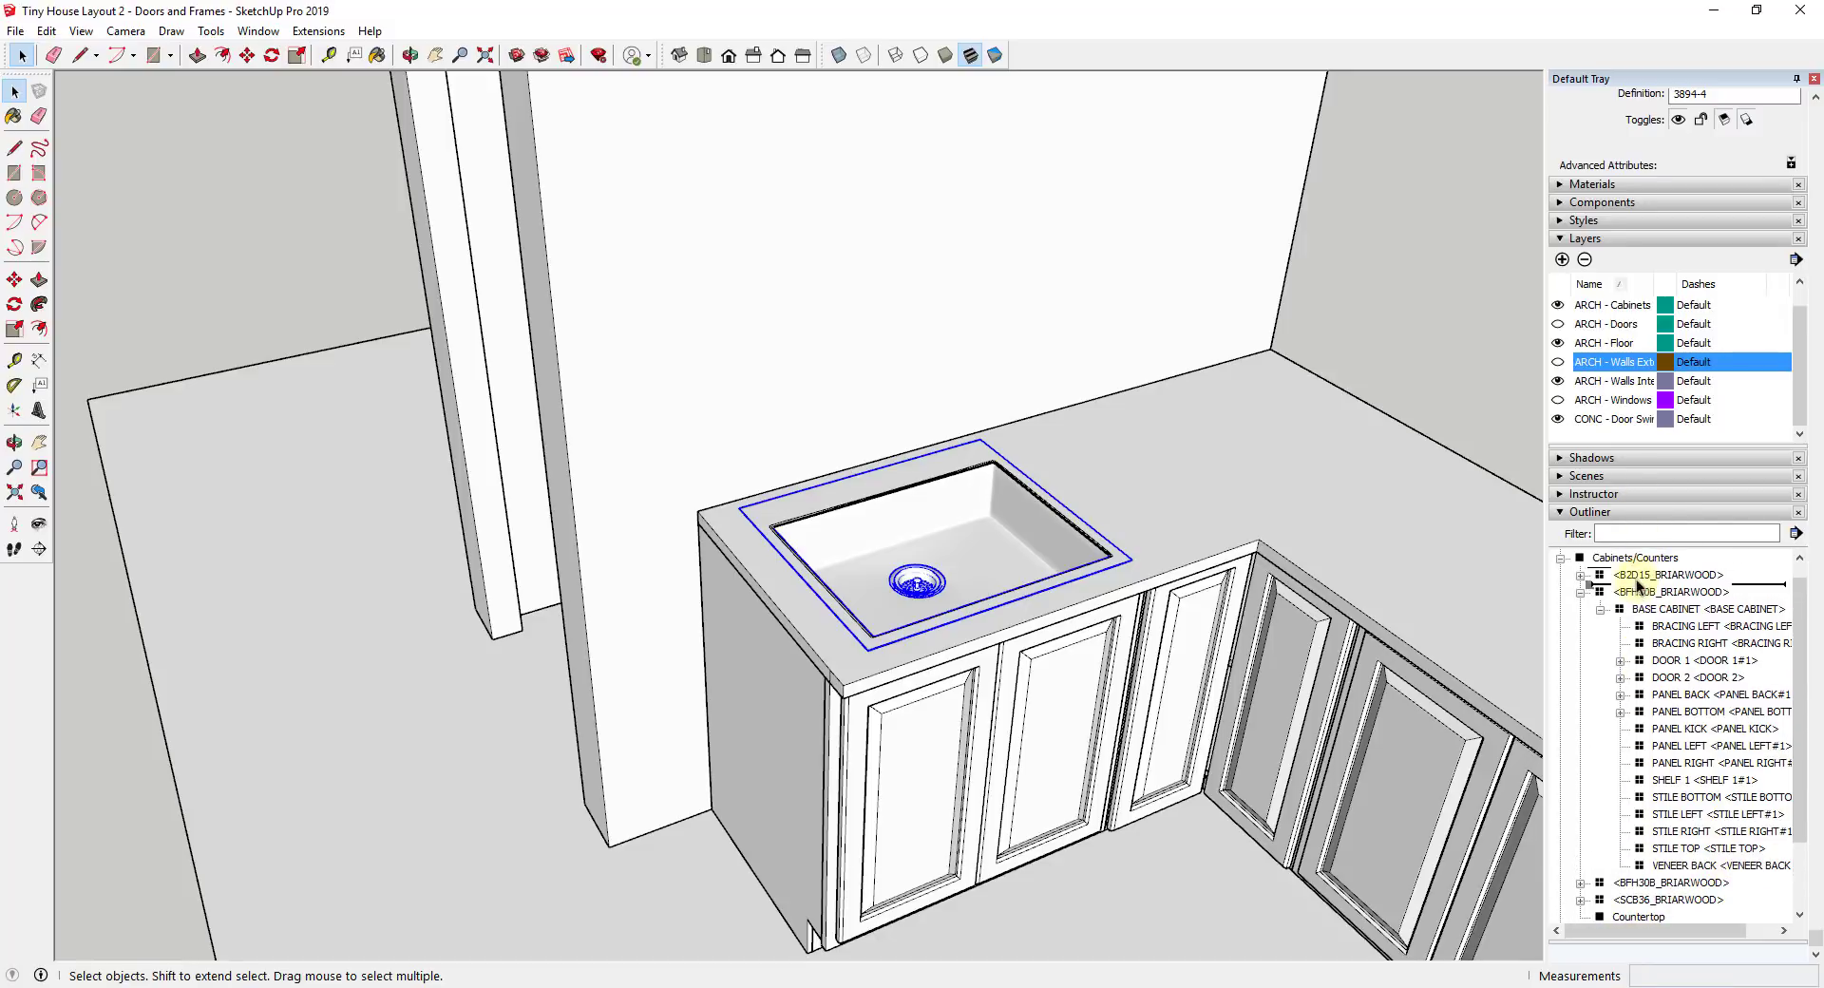
drag(1621, 562, 1620, 565)
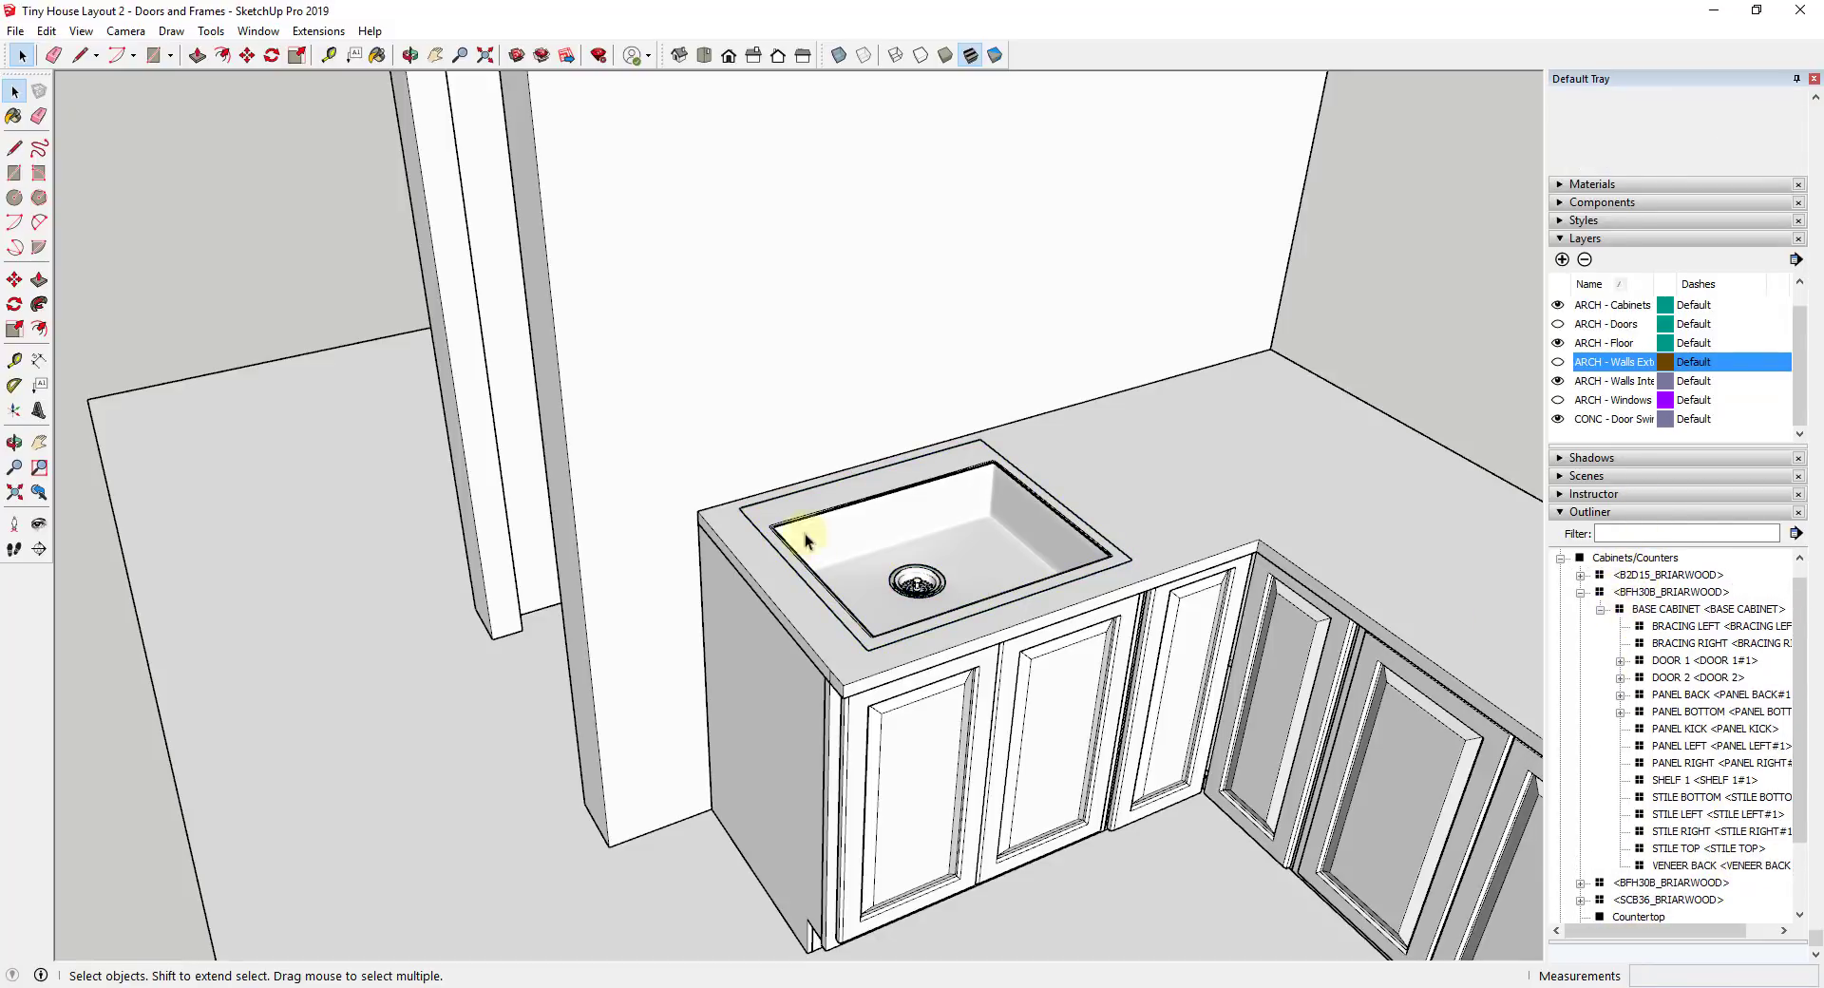
Hide and reshow the ARCH - Cabinets layer to check the sink's grouping, and collapse the Cabinets/Counters hierarchy
click(918, 518)
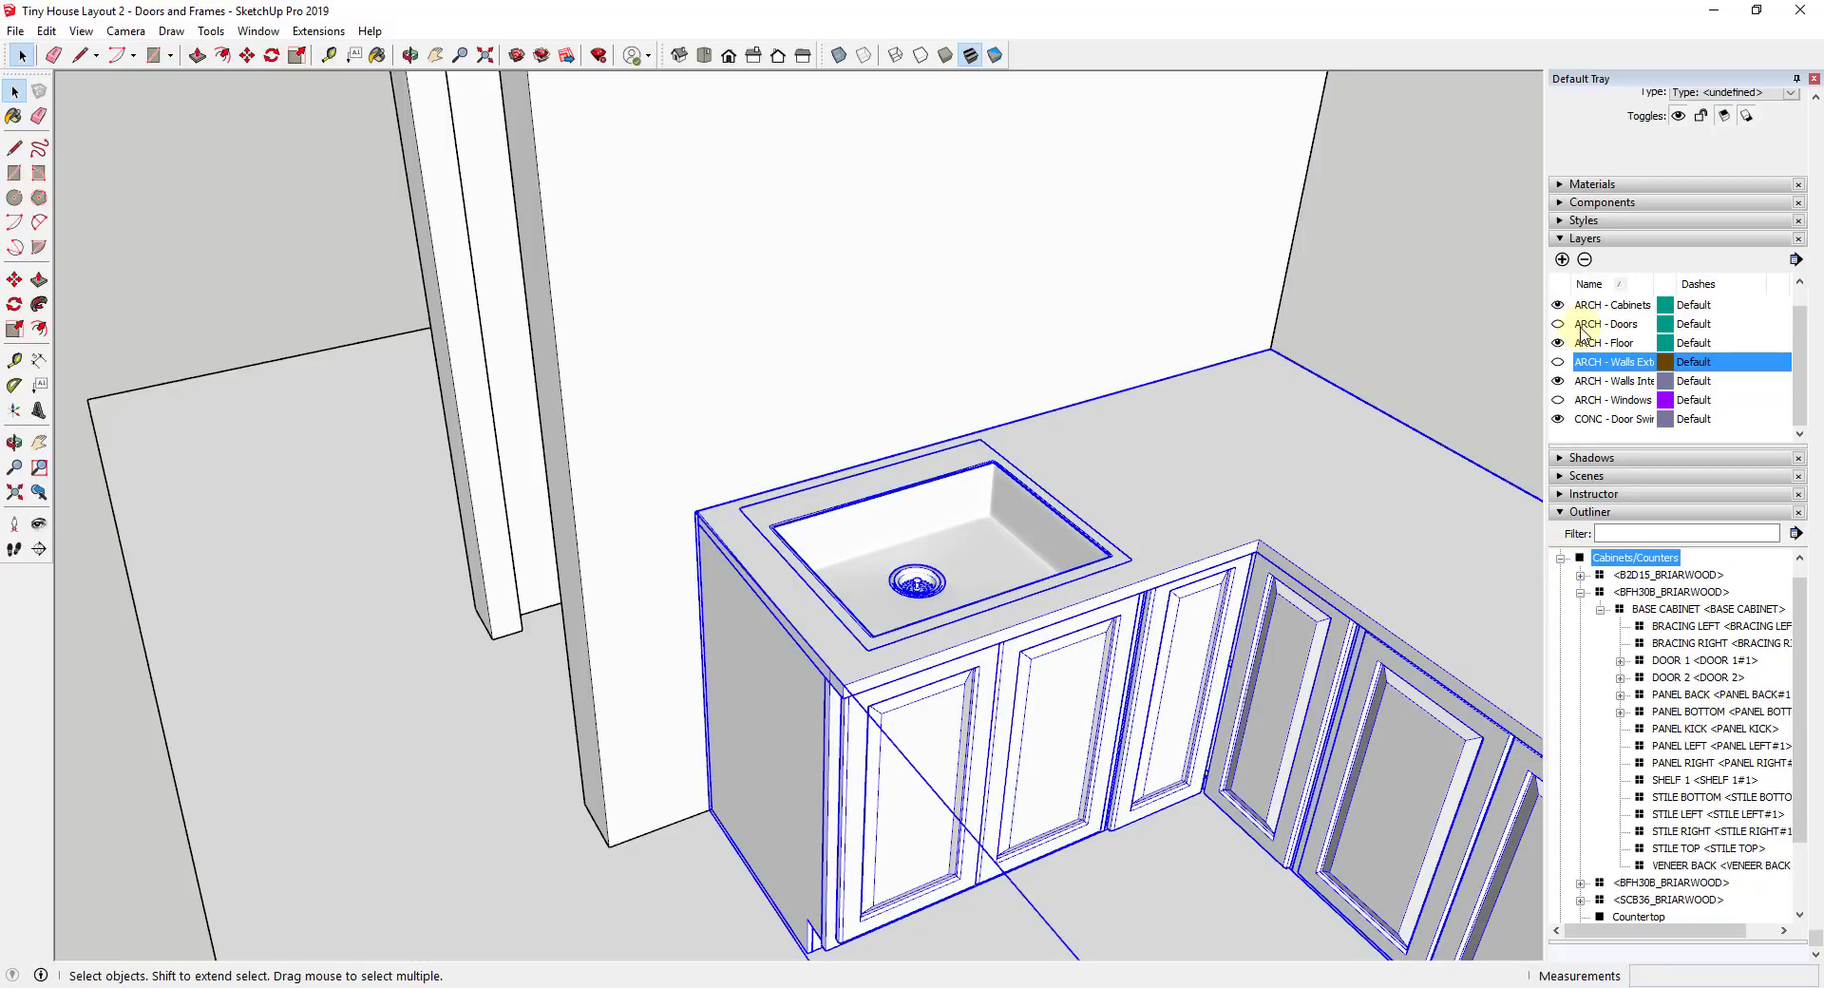
click(1558, 305)
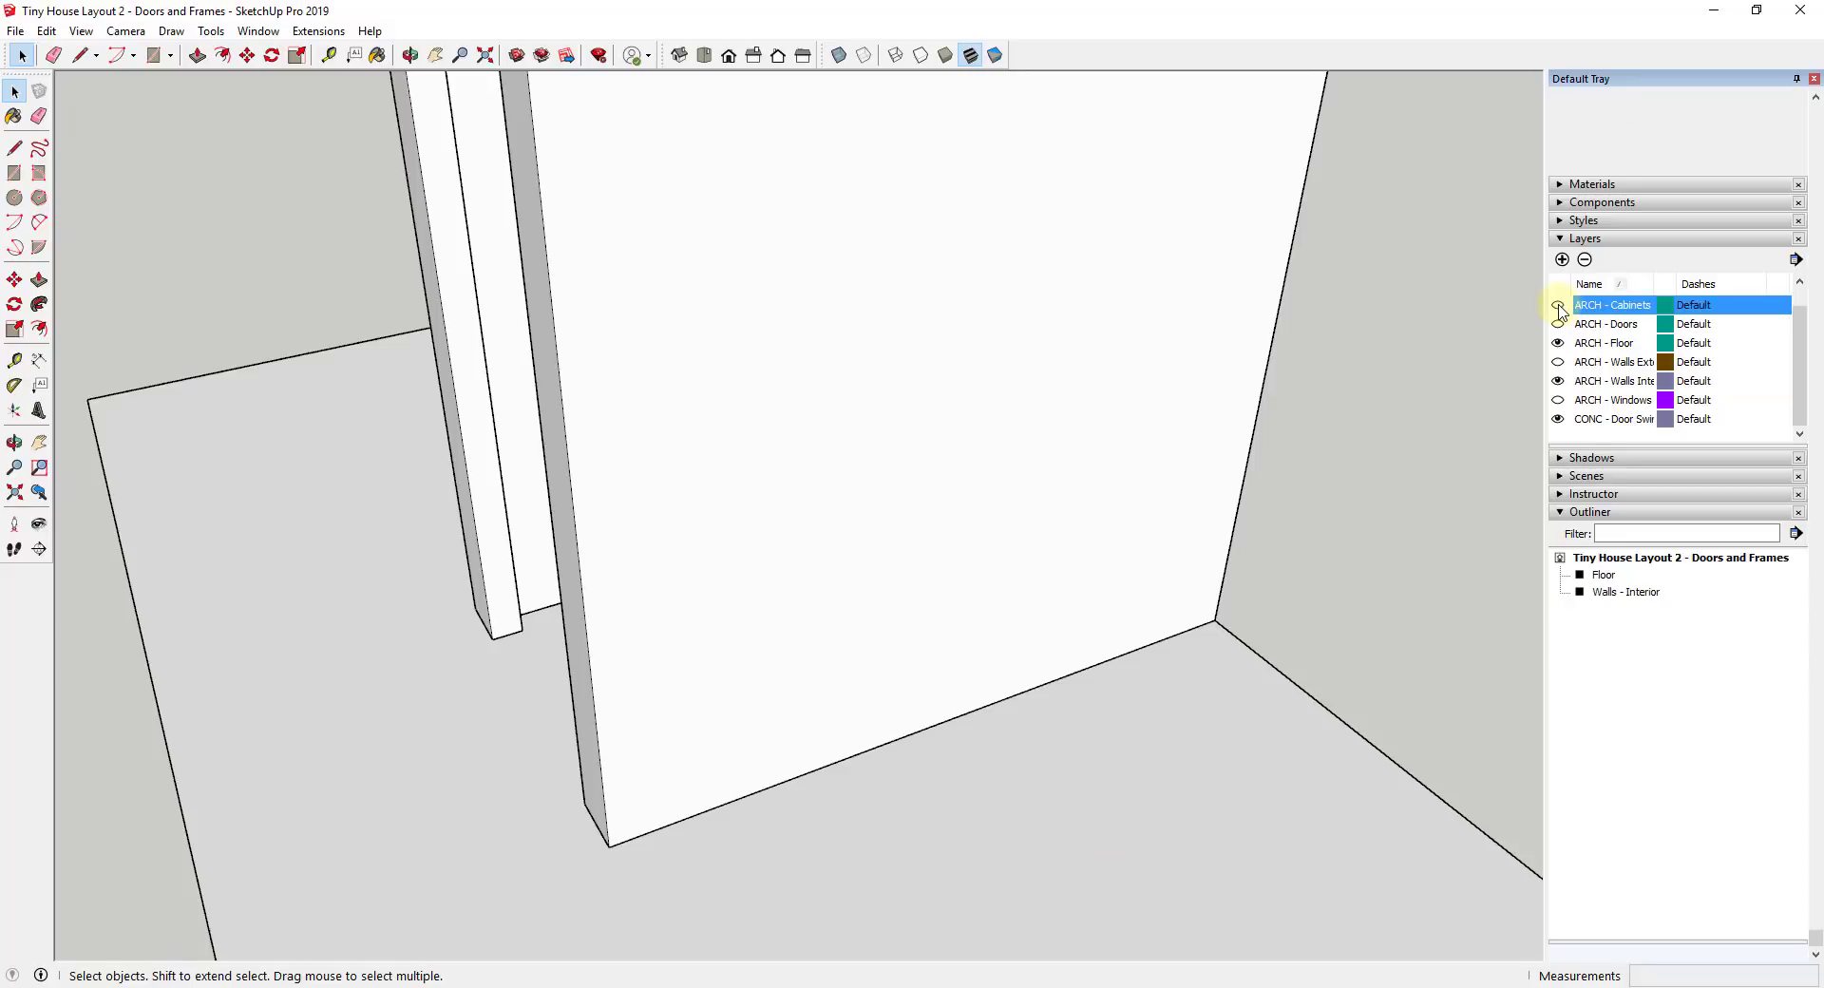
click(1558, 305)
scroll(1155, 503, down, 1)
scroll(1155, 504, down, 1)
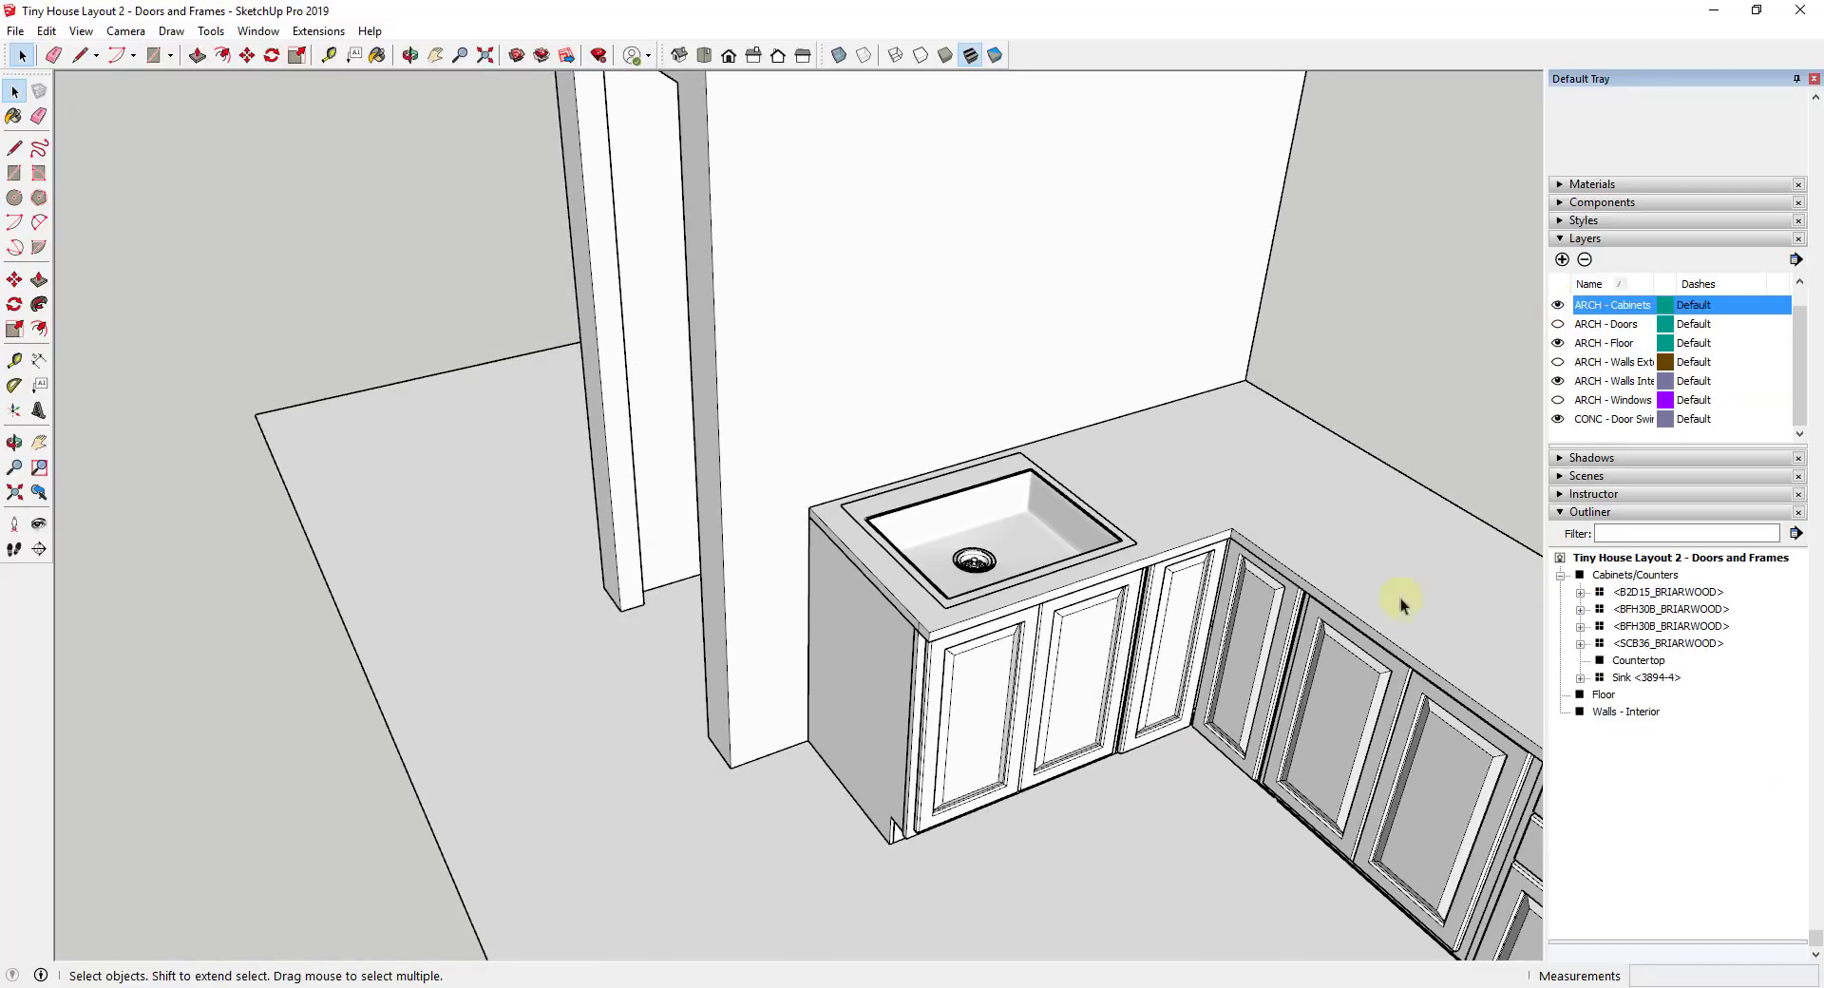
click(1560, 574)
scroll(956, 497, up, 4)
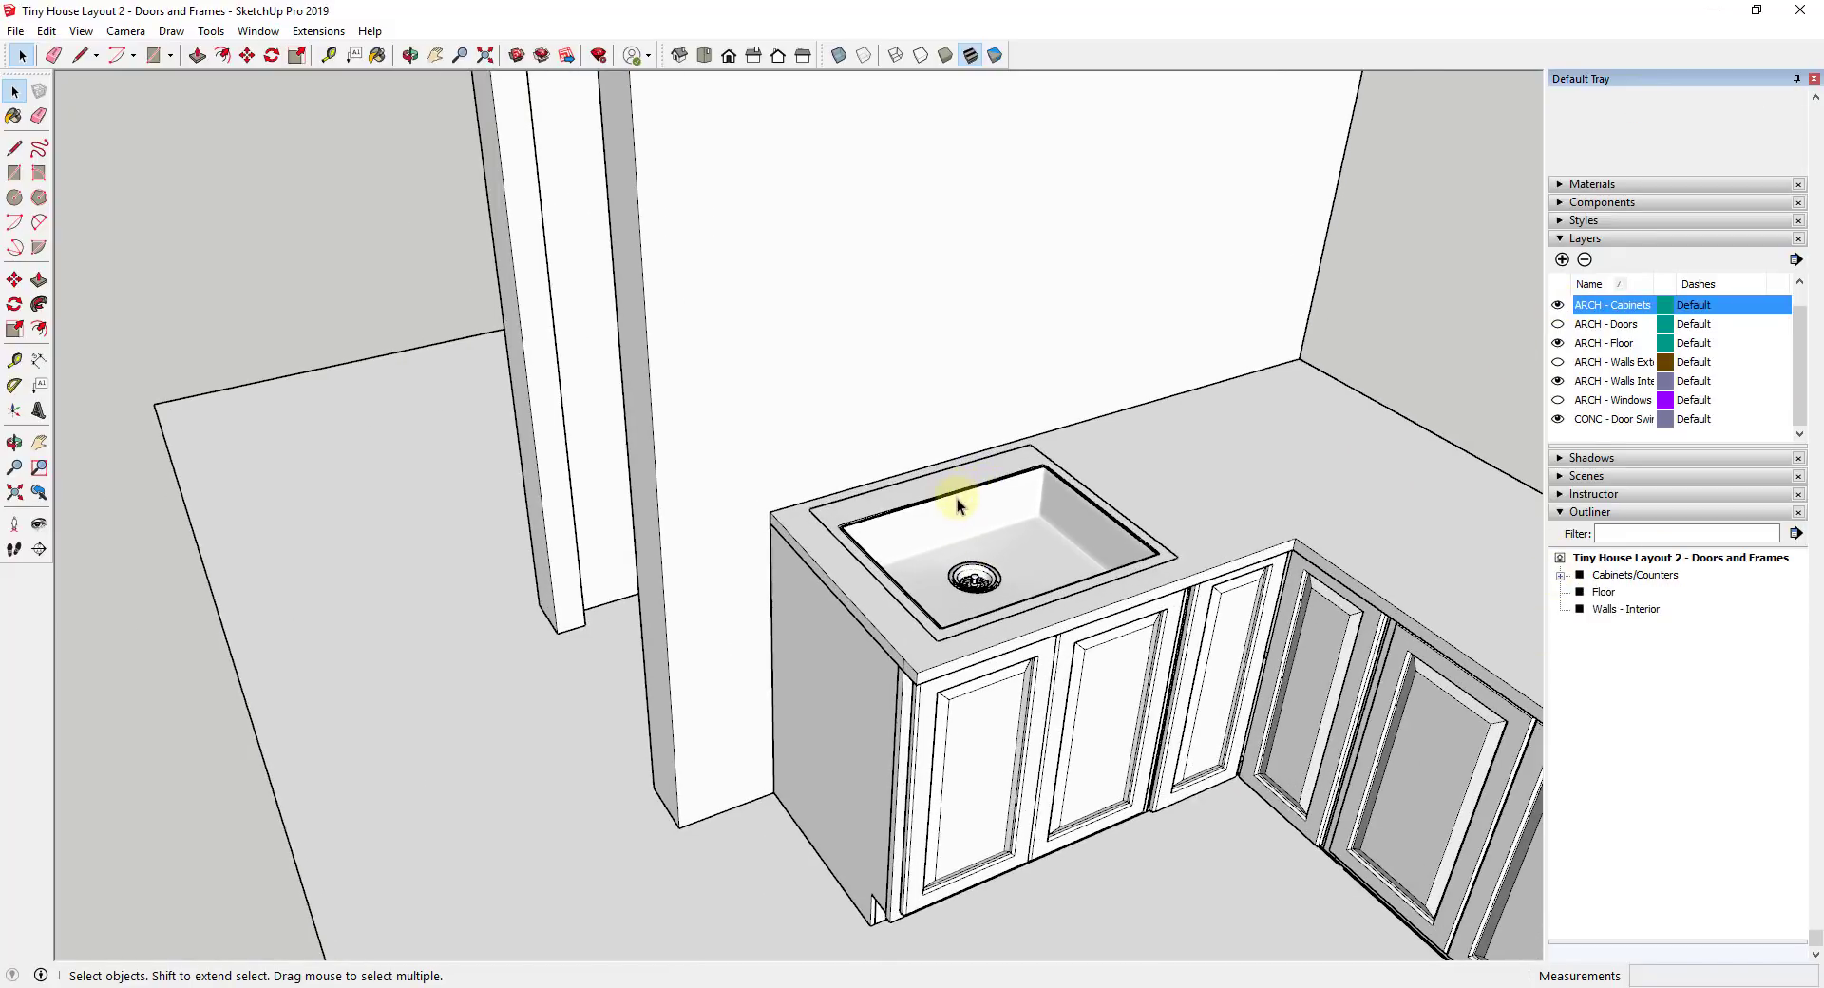
middle_drag(1160, 497, 1181, 480)
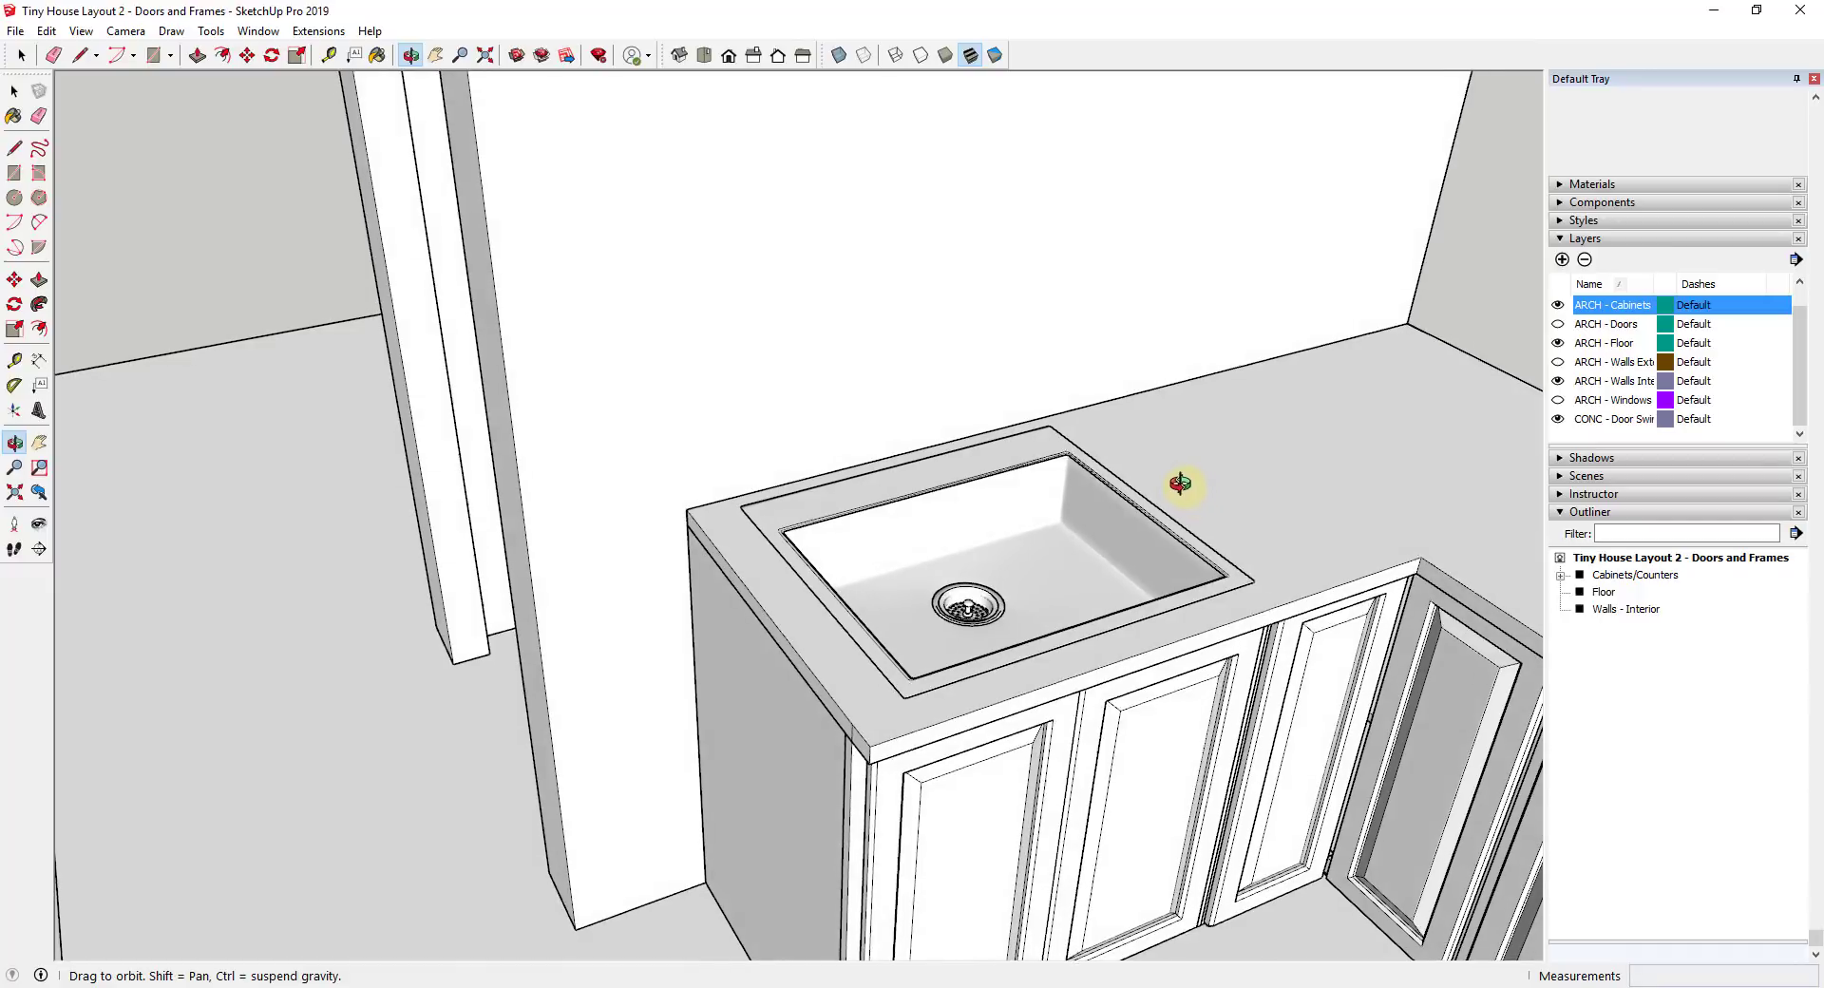
Search the 3D Warehouse for "kitchen faucet"
click(313, 32)
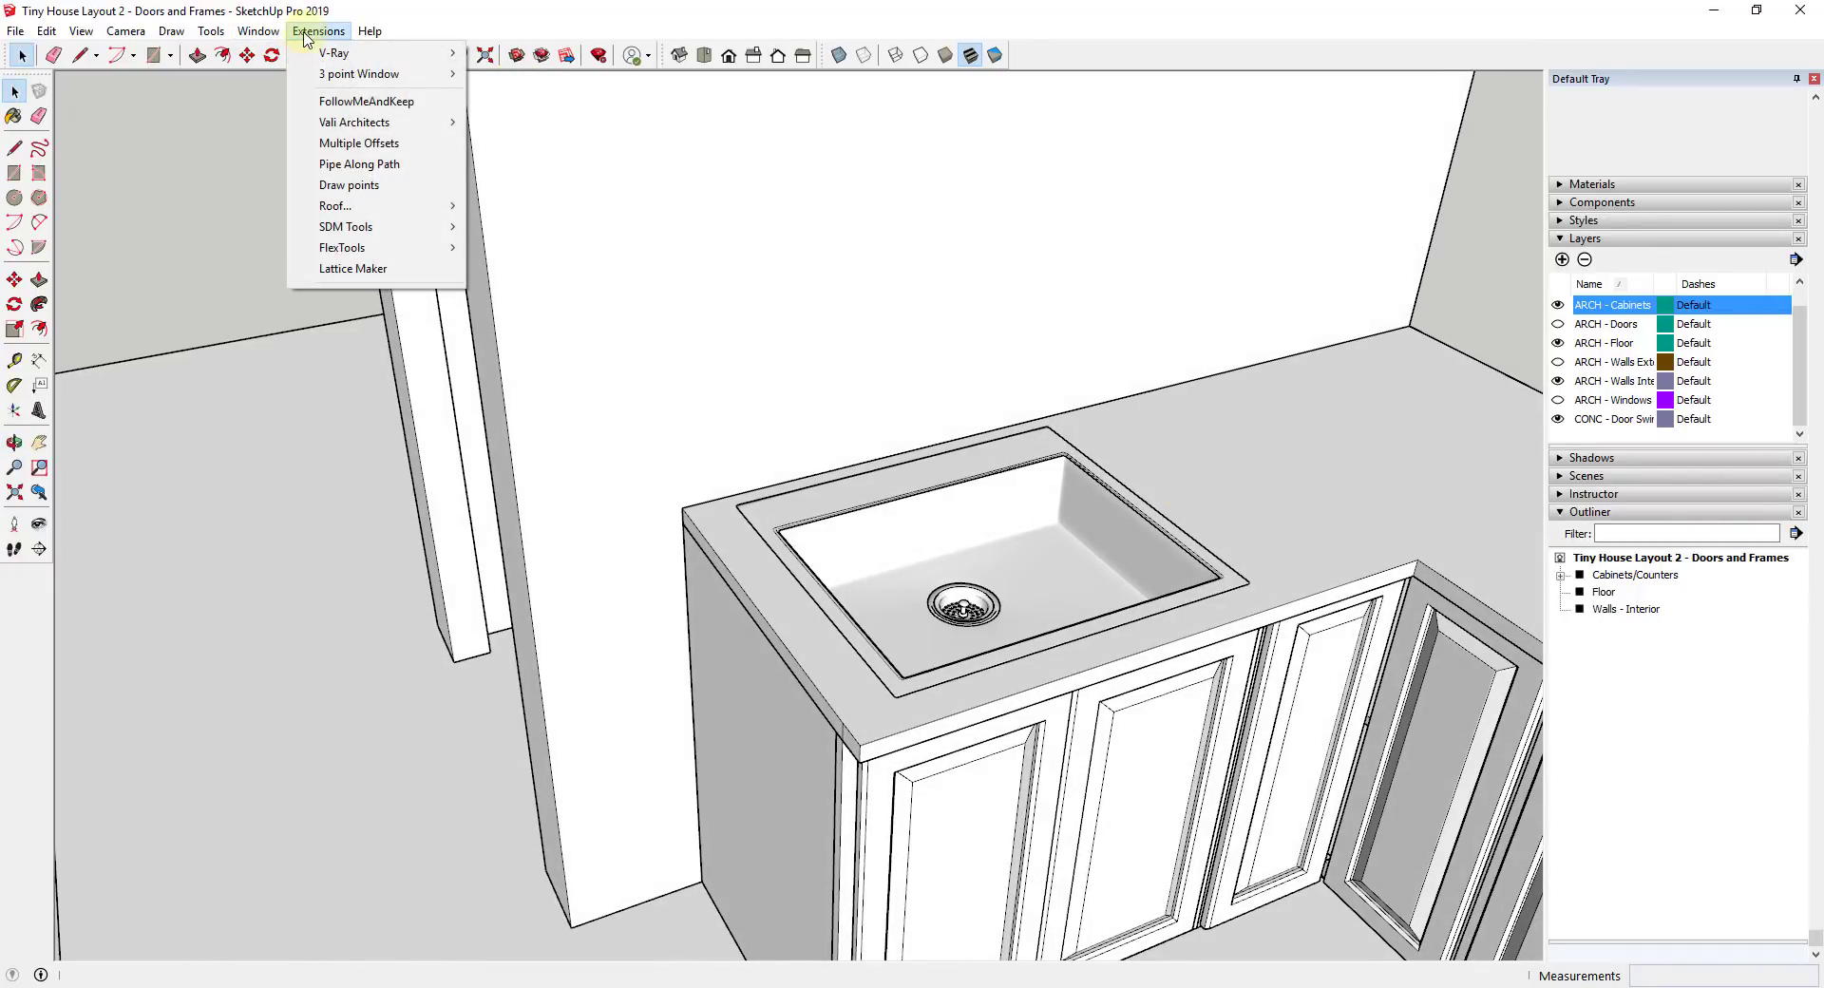
click(290, 177)
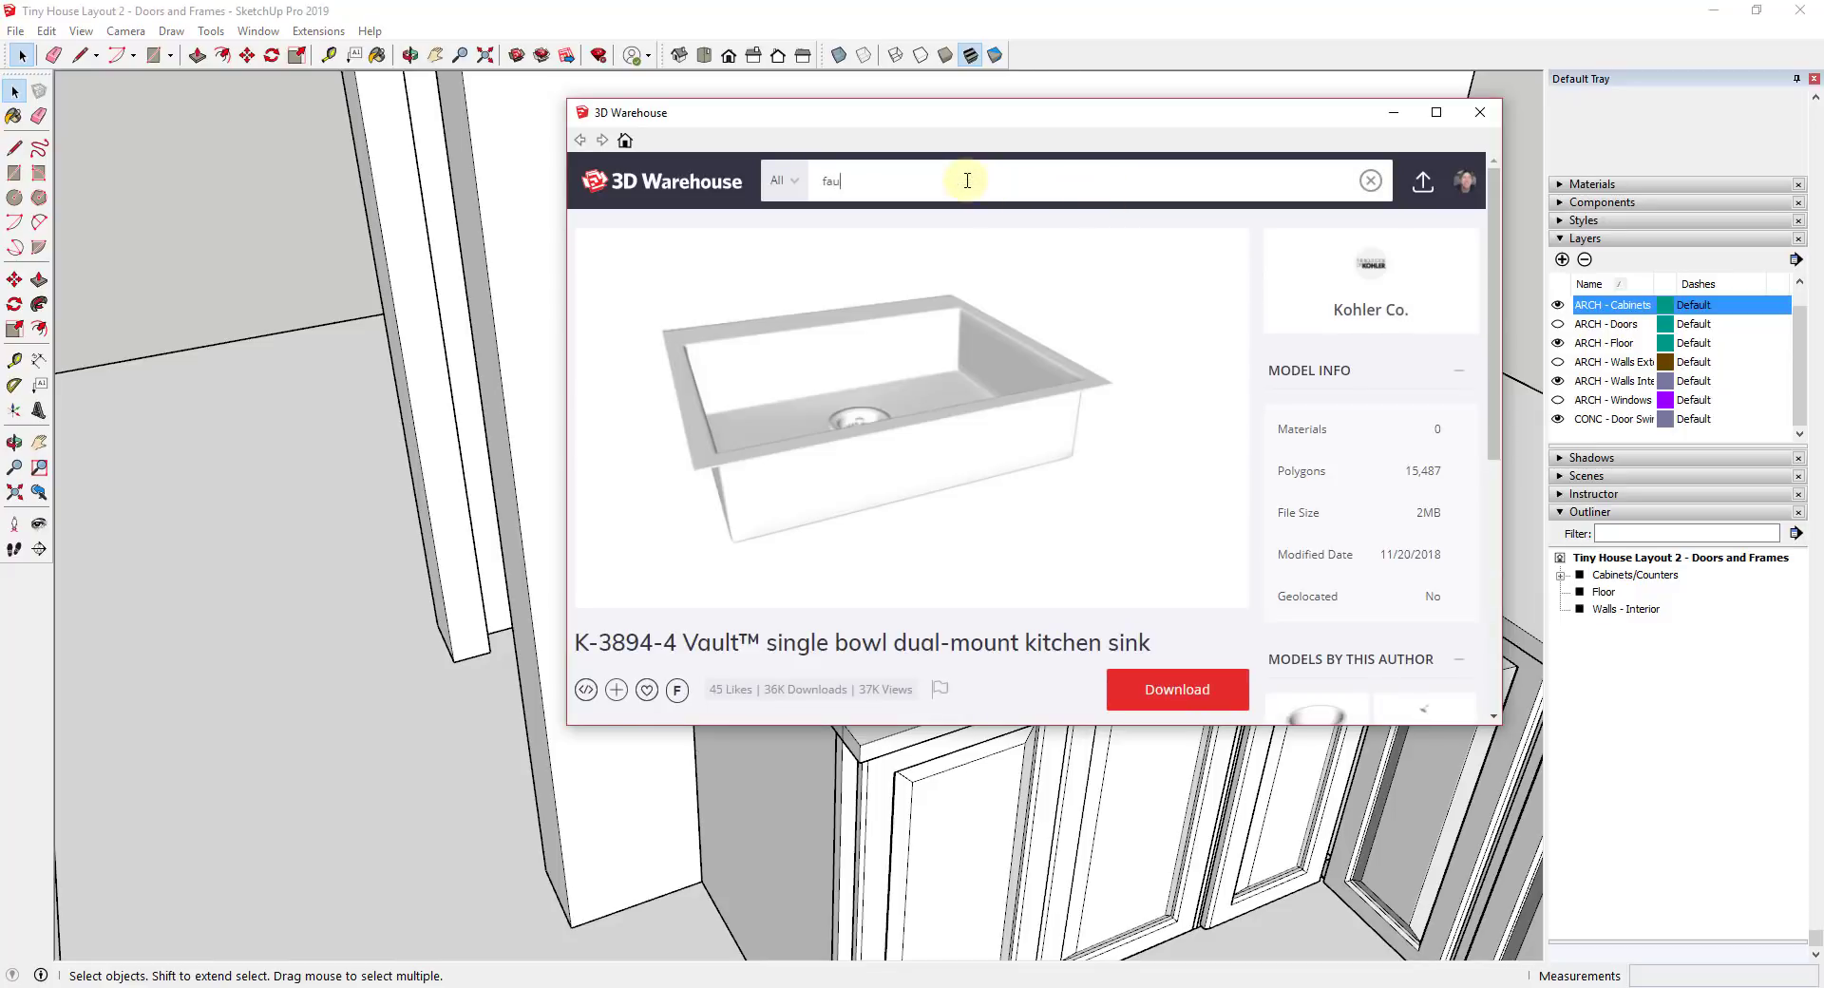
key(Return)
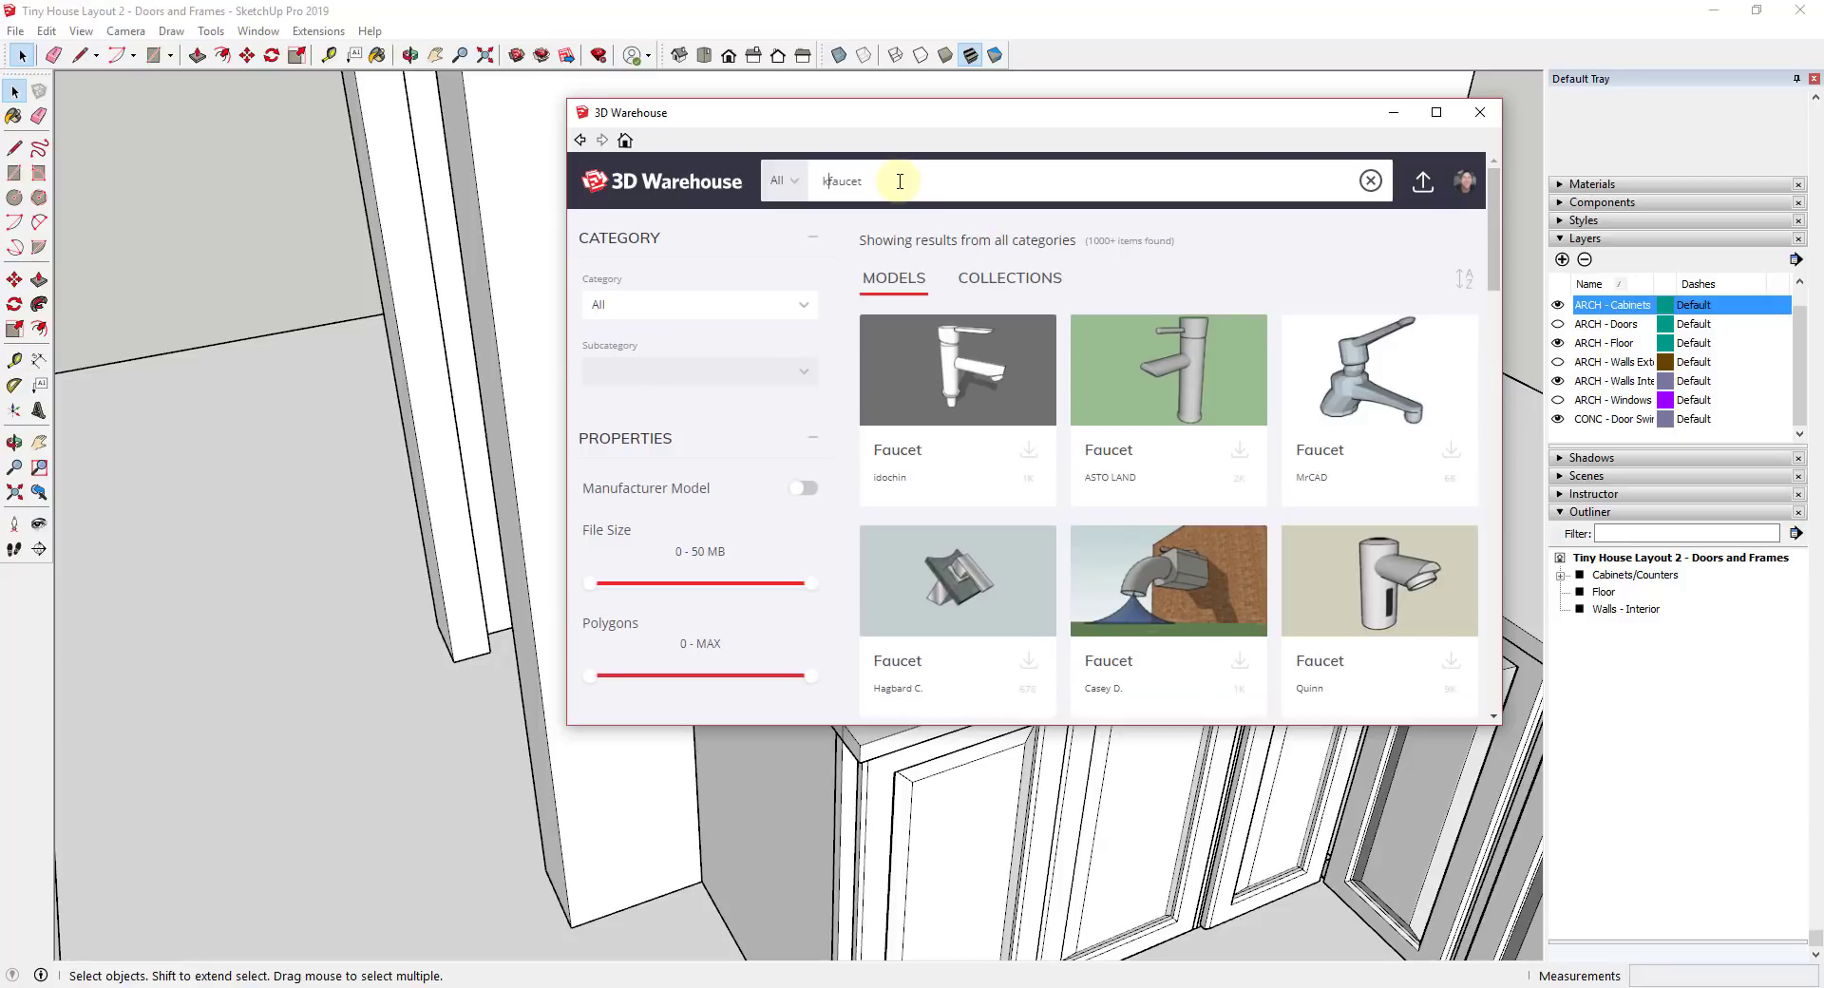
key(Return)
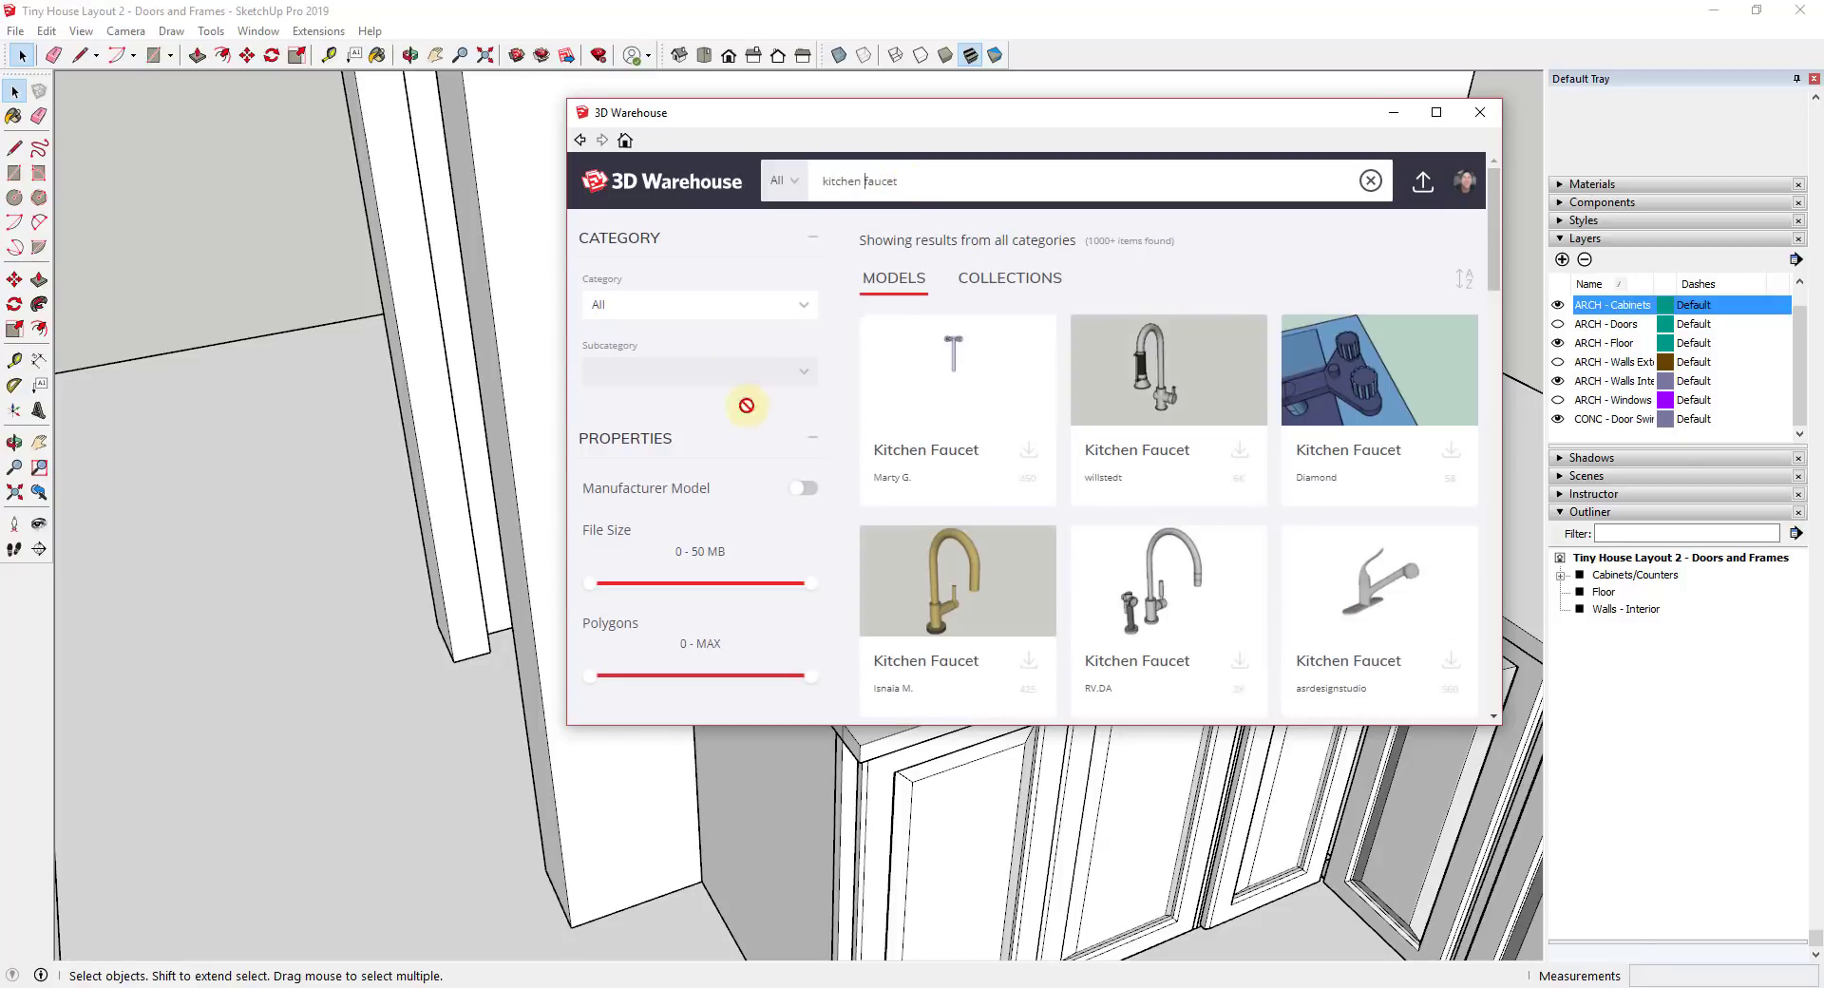
Limit the faucet results to manufacturer models and change their sort order
click(800, 491)
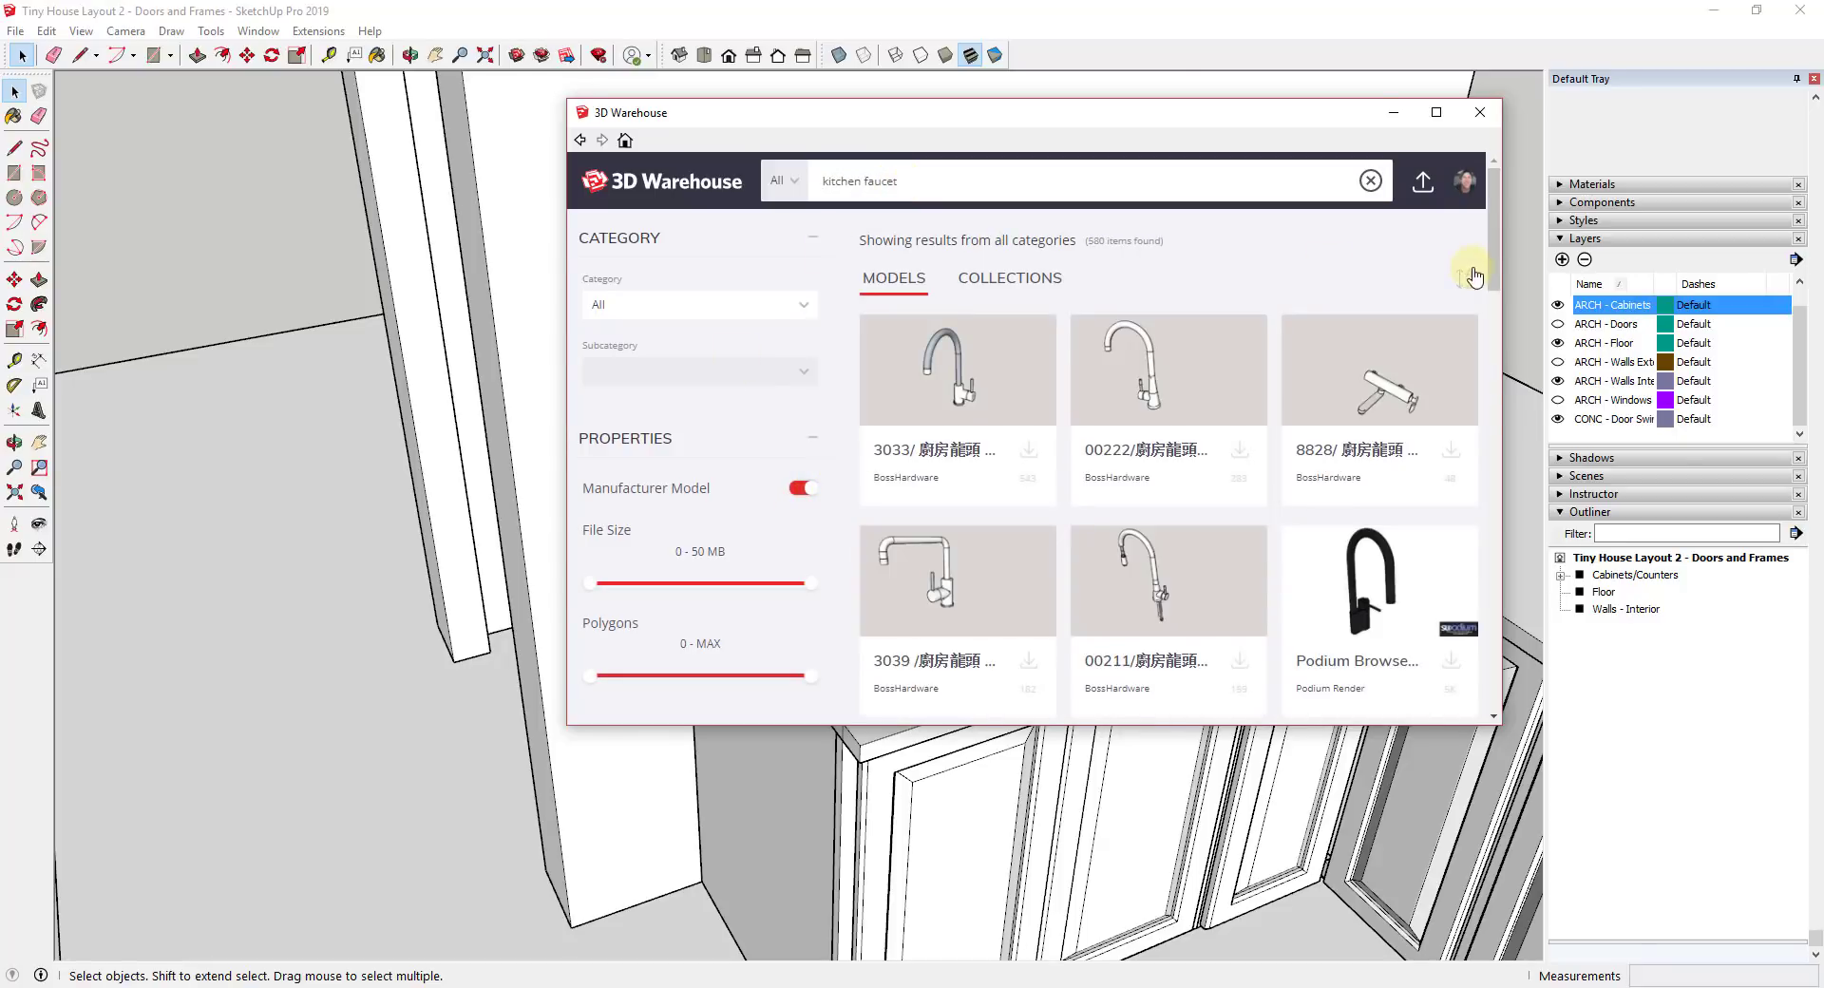
click(1472, 276)
click(1348, 340)
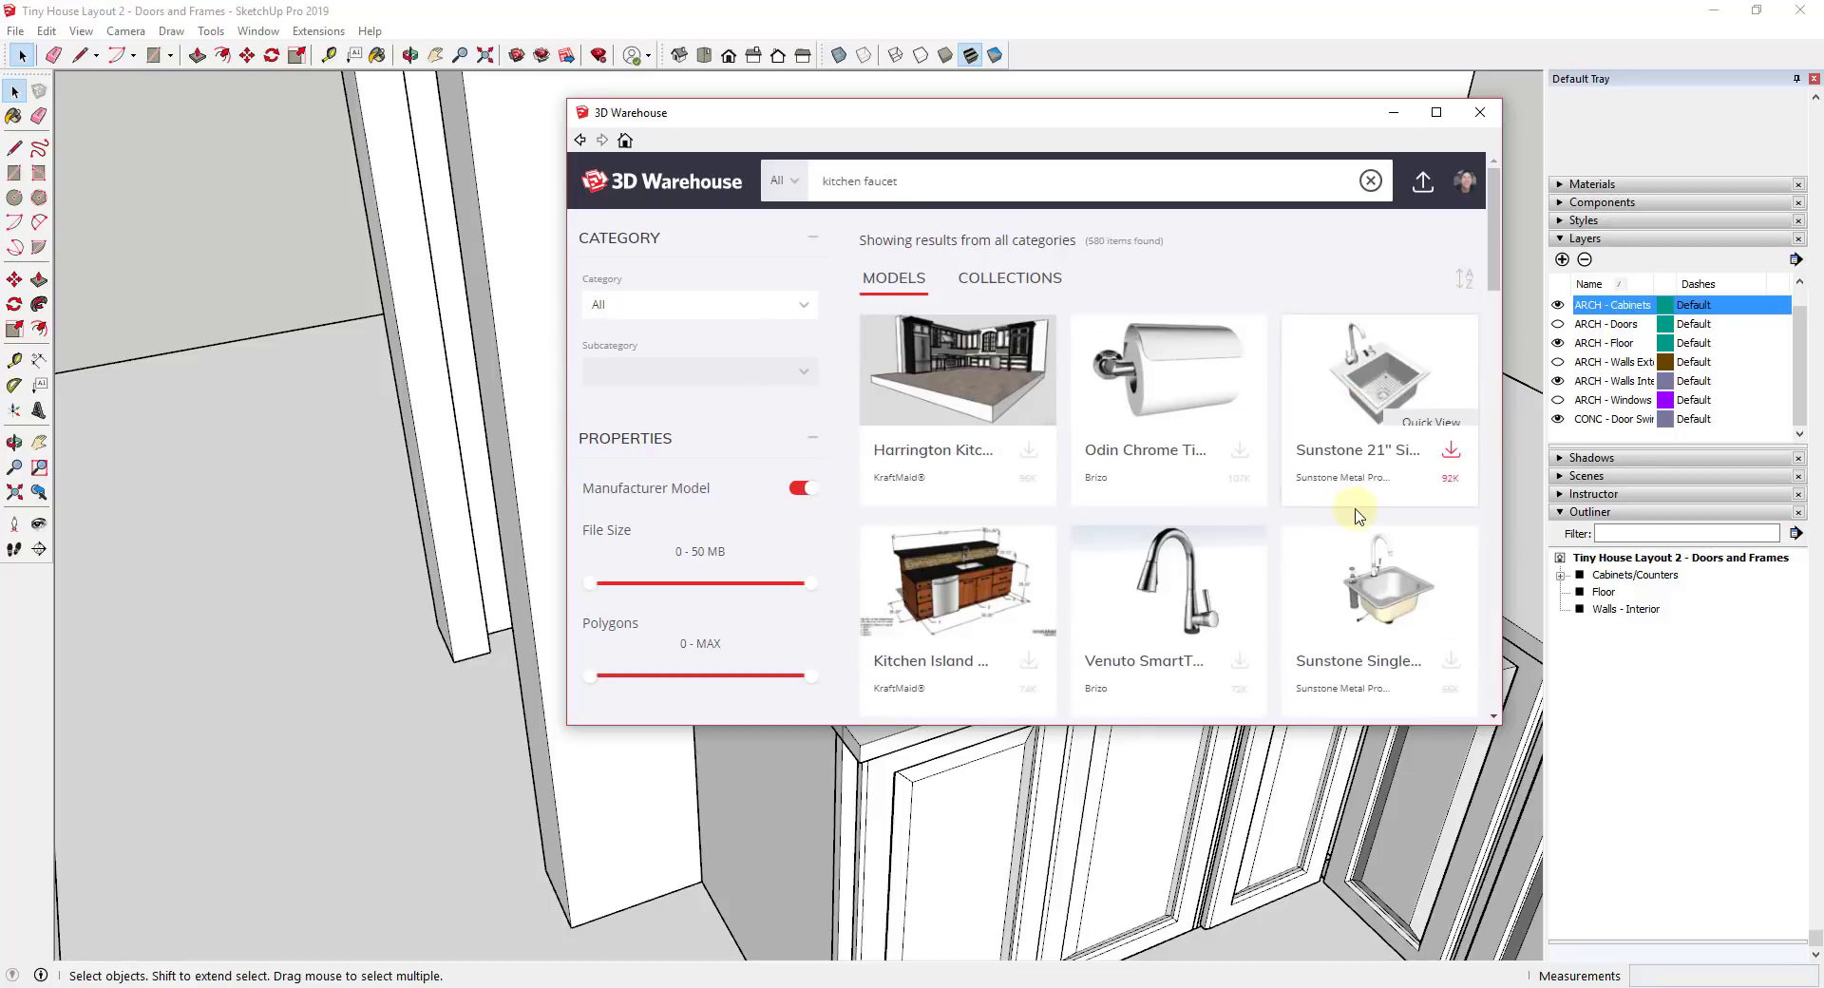
Load the Grail Single Handle Pull-Down Spray Faucet by Delta directly into the model
scroll(1273, 443, down, 3)
scroll(1273, 444, down, 1)
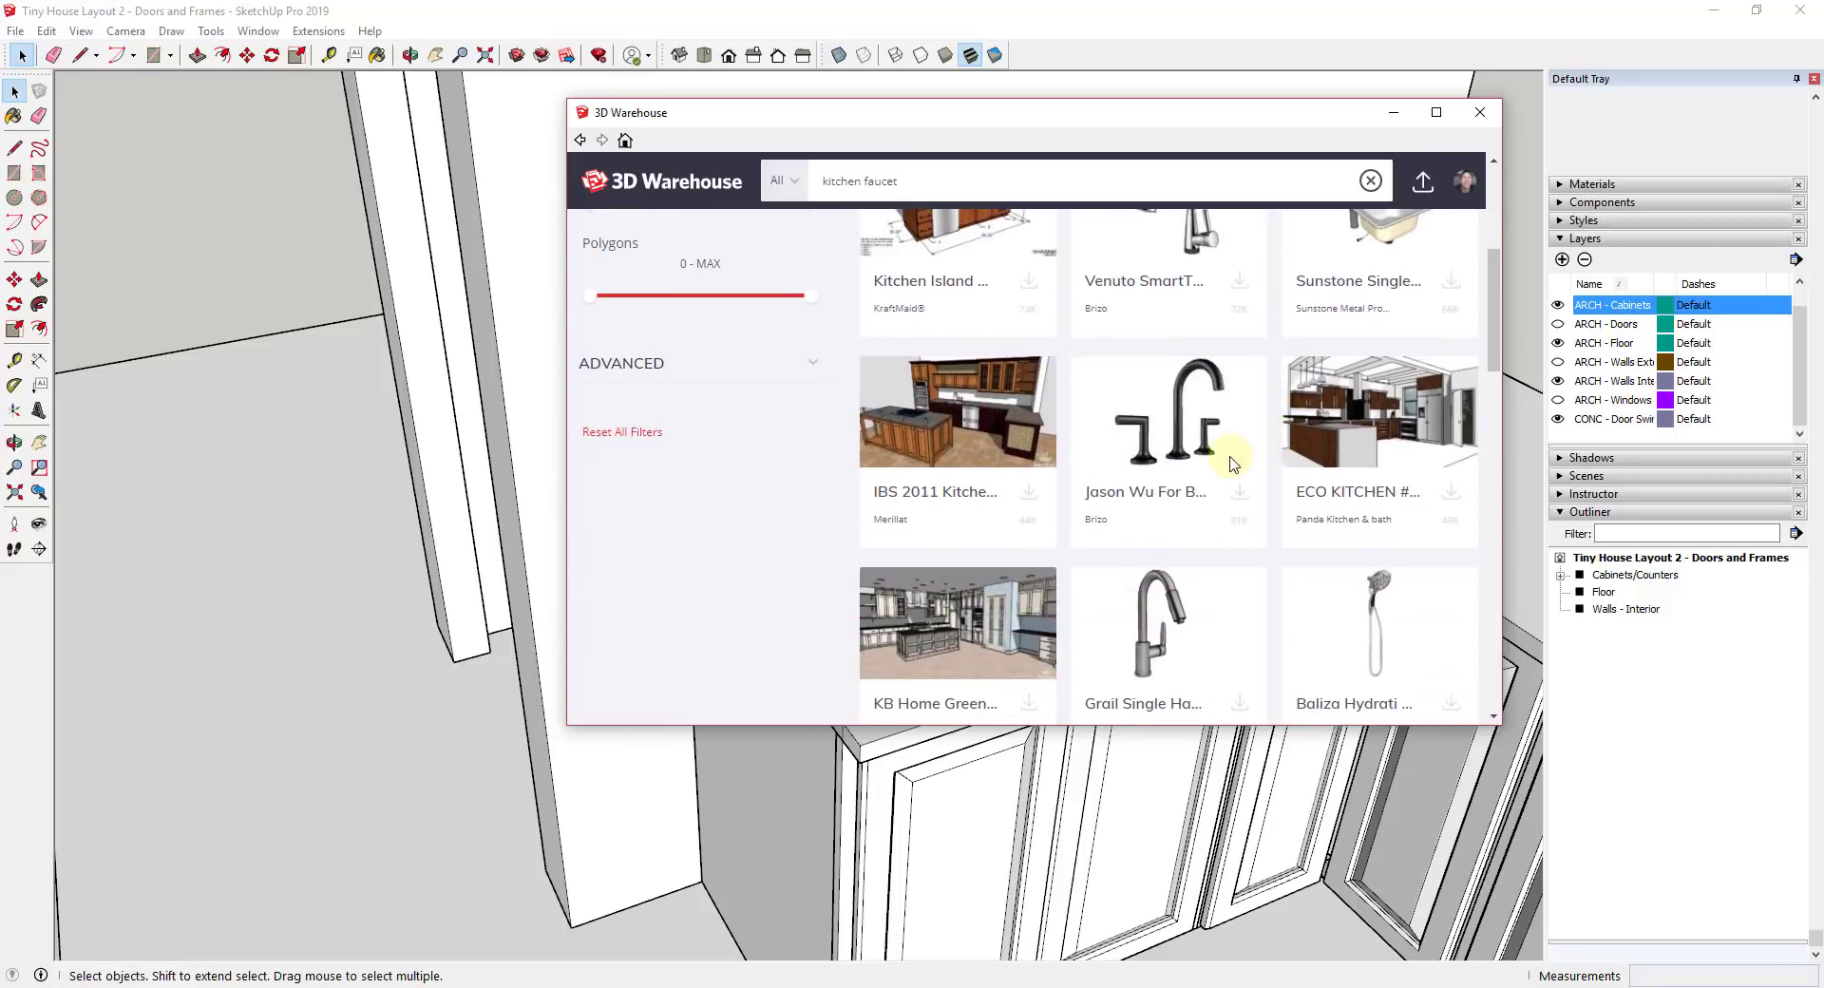
scroll(1244, 466, down, 2)
scroll(1263, 490, down, 1)
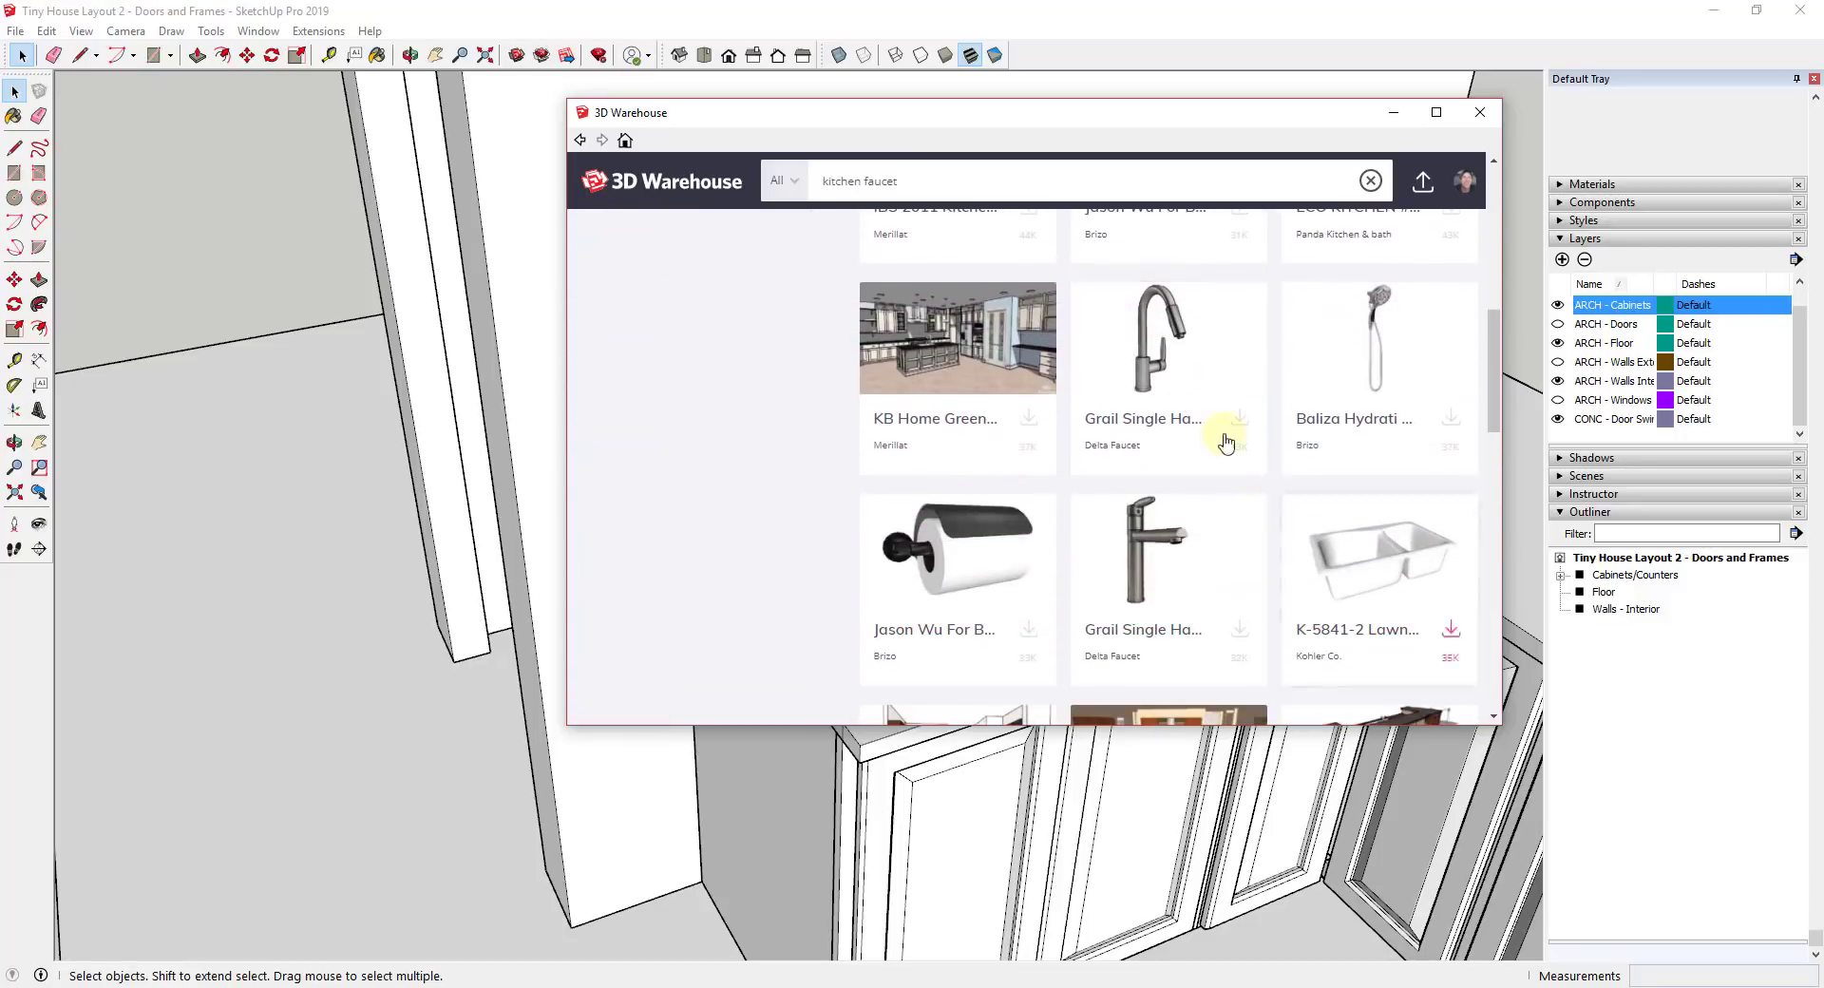
click(1144, 369)
click(1176, 688)
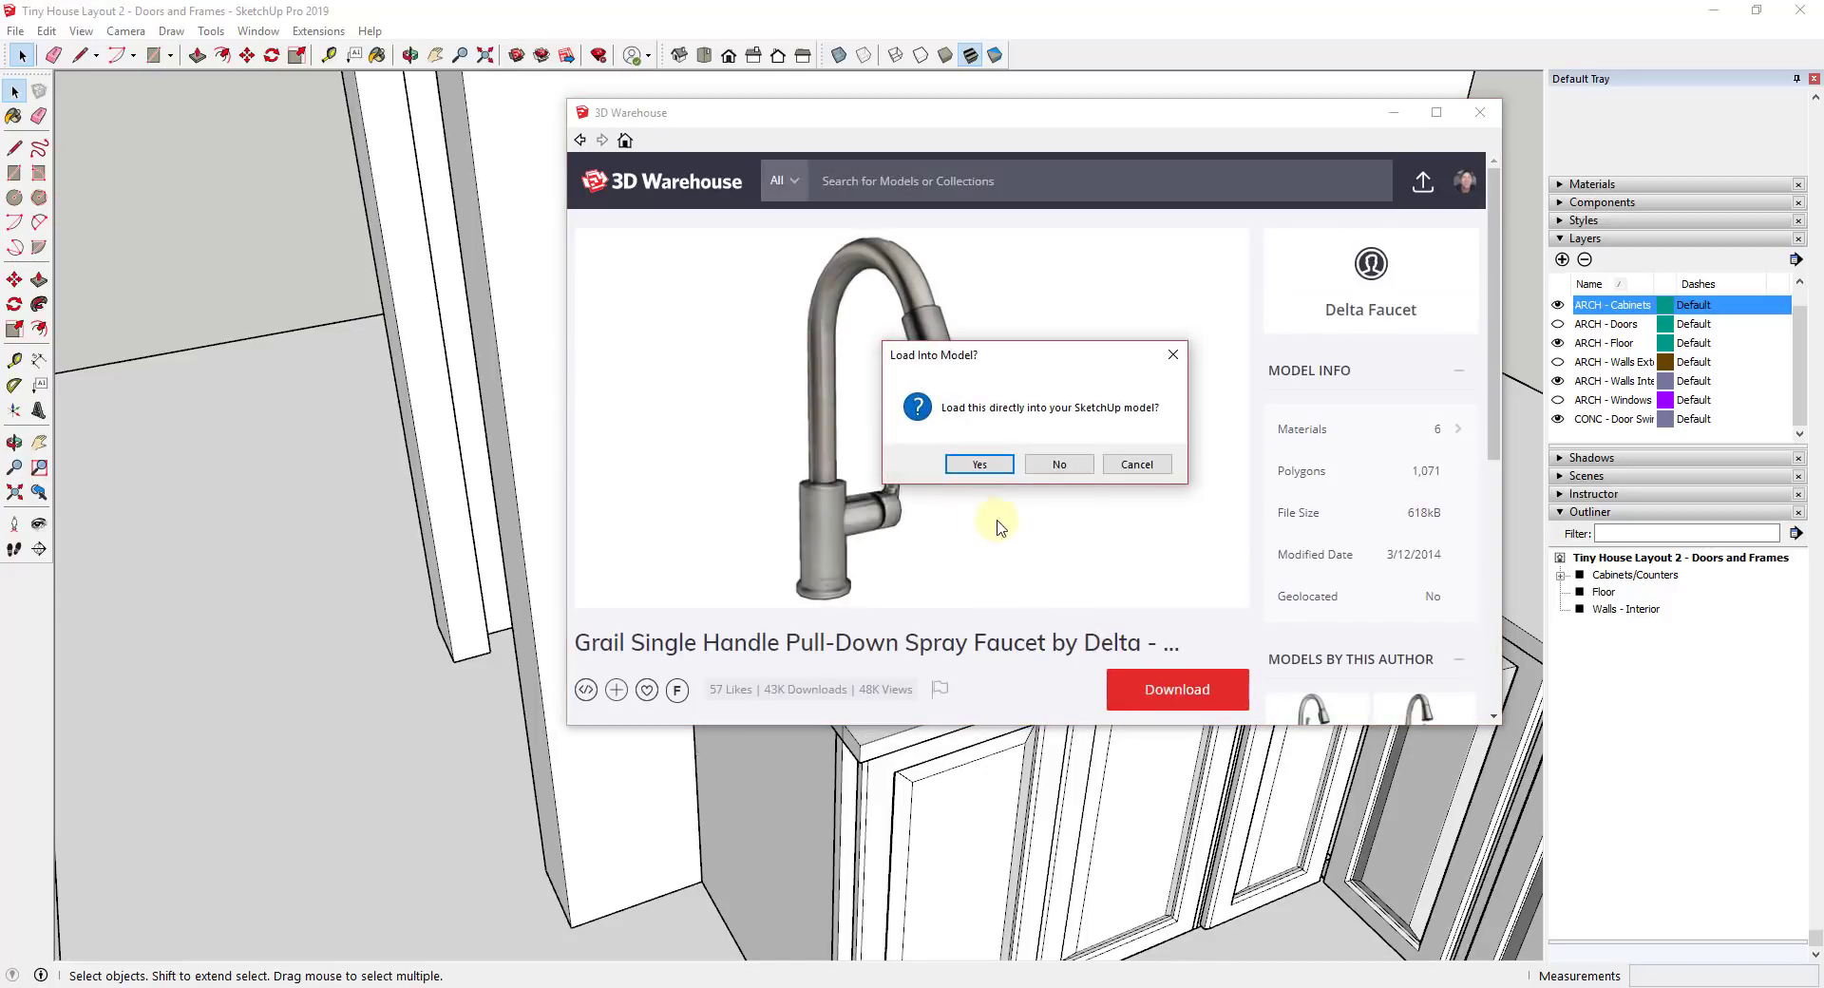
click(991, 470)
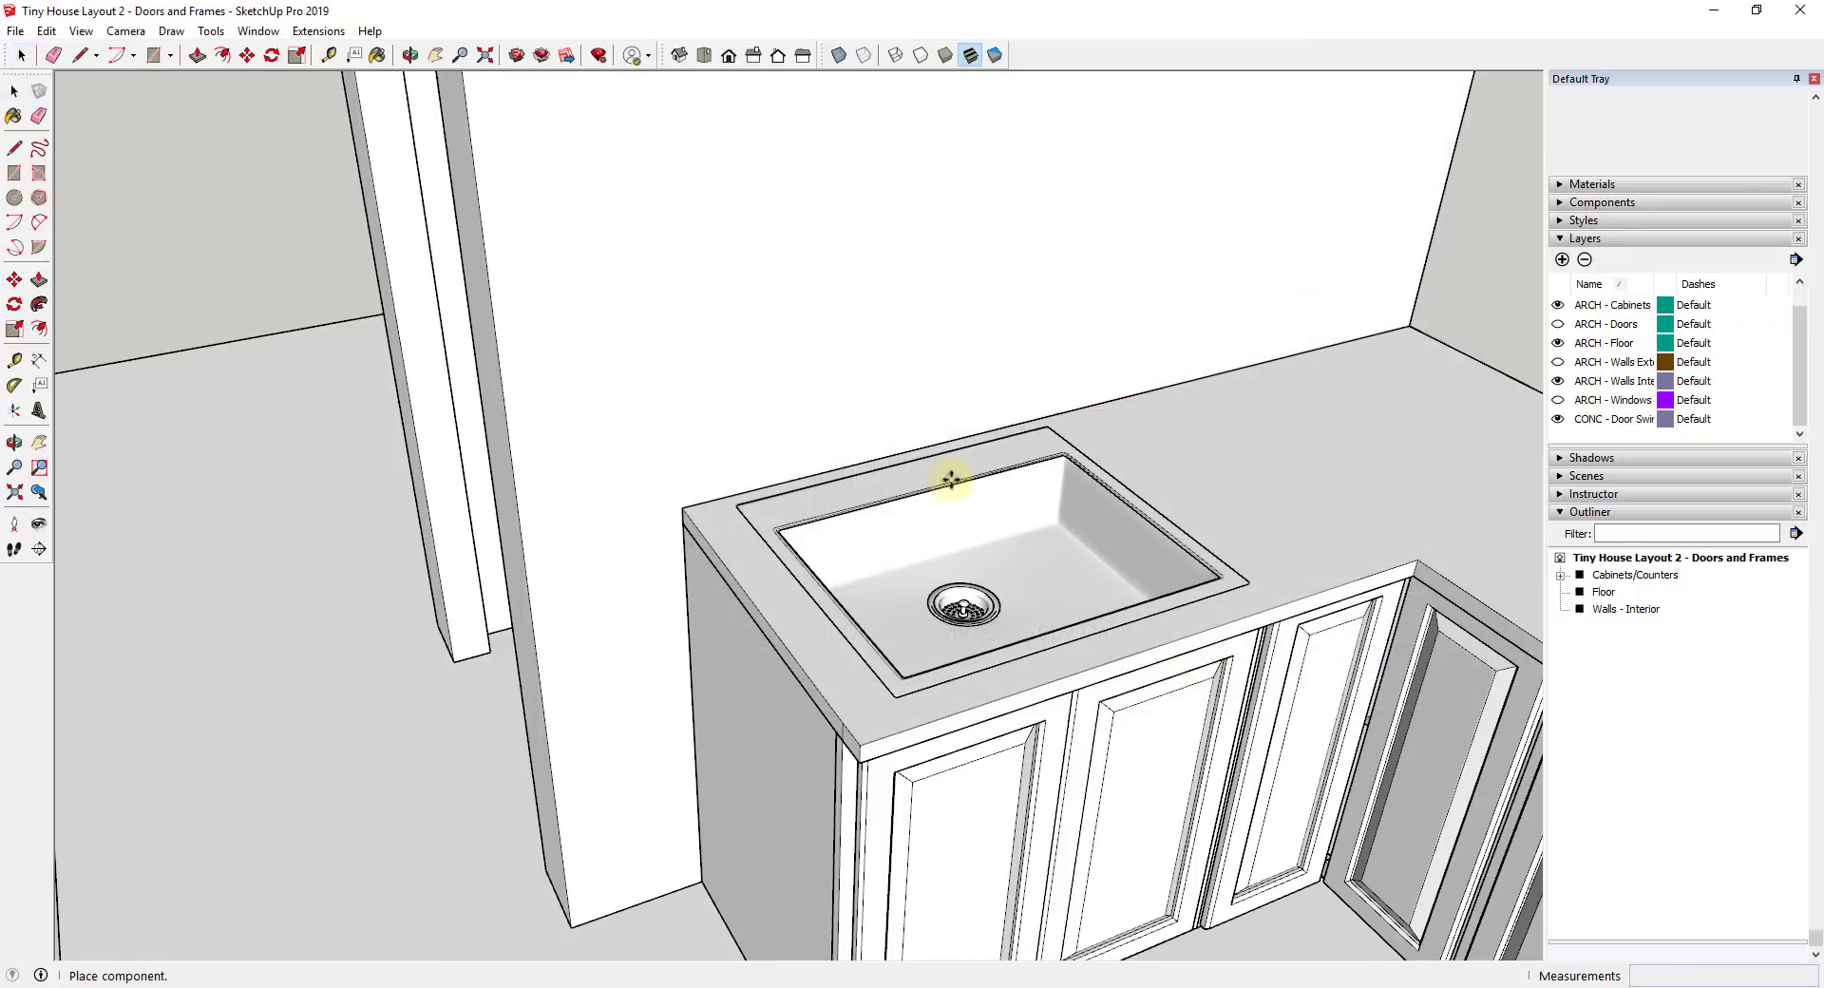
Place the faucet on the sink's rear rim behind the basin and shift it about 7/16" along the rim
scroll(920, 469, up, 5)
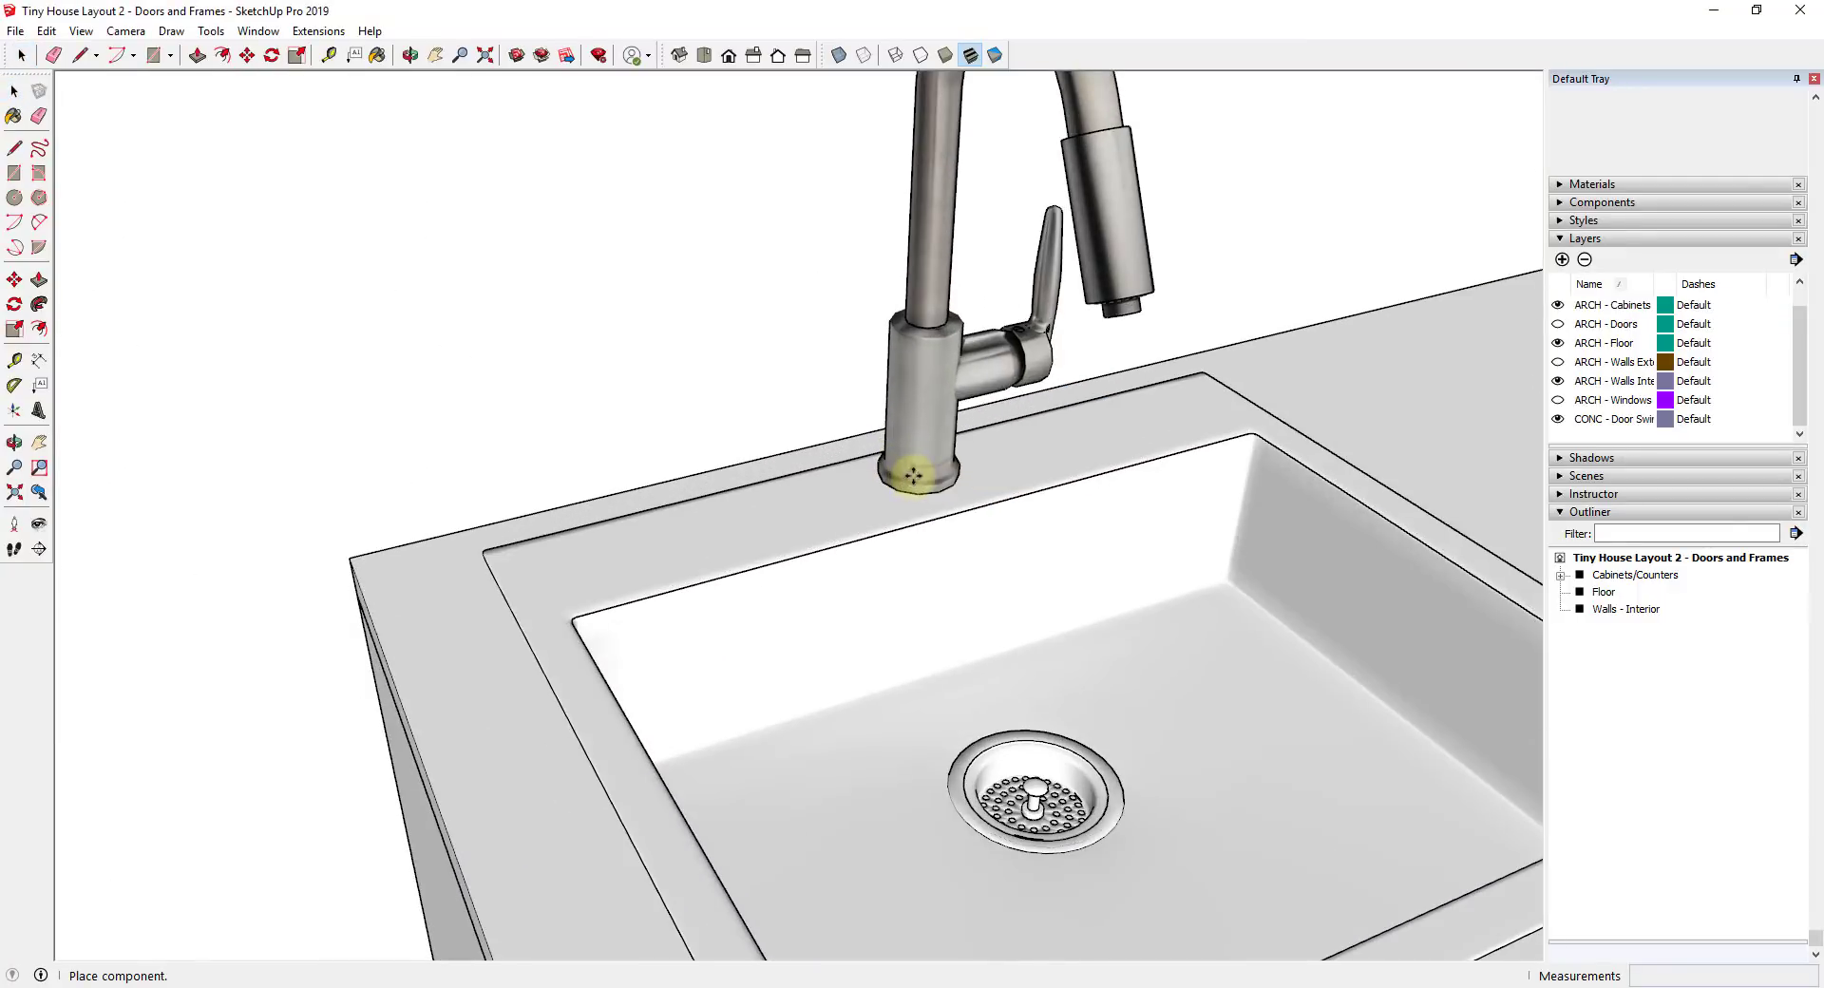
click(913, 475)
scroll(937, 494, up, 5)
click(928, 507)
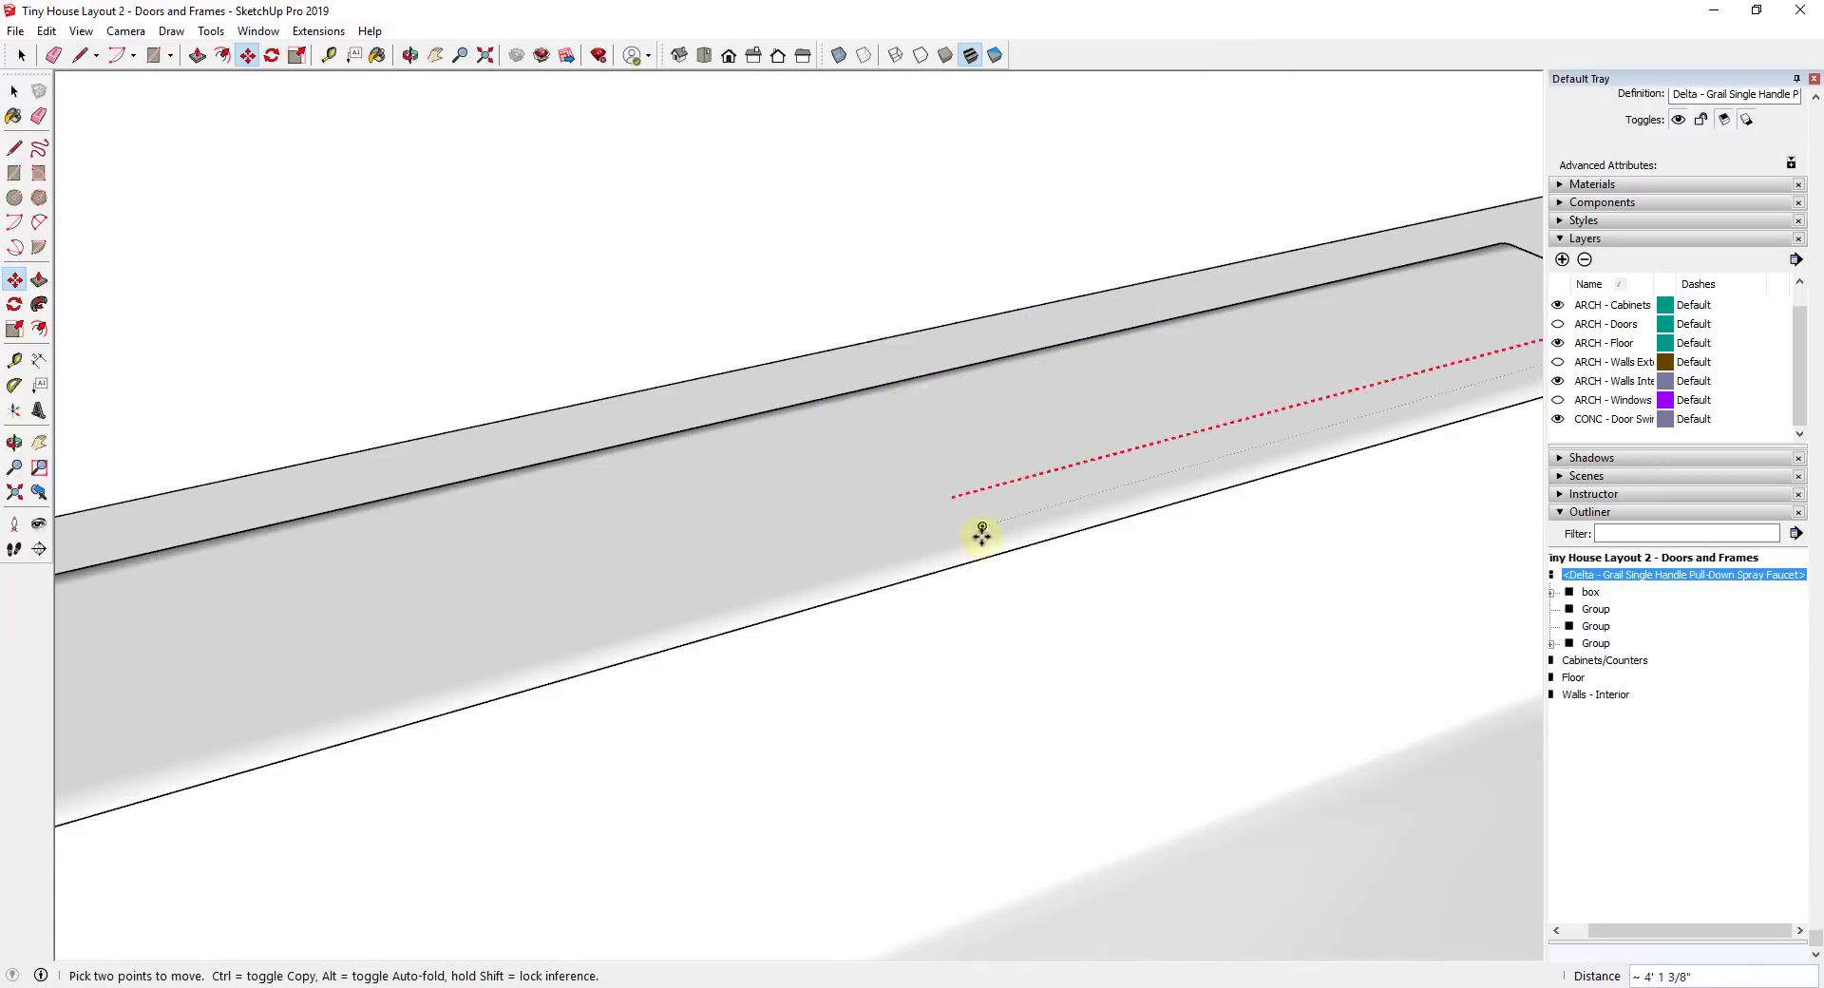
click(953, 547)
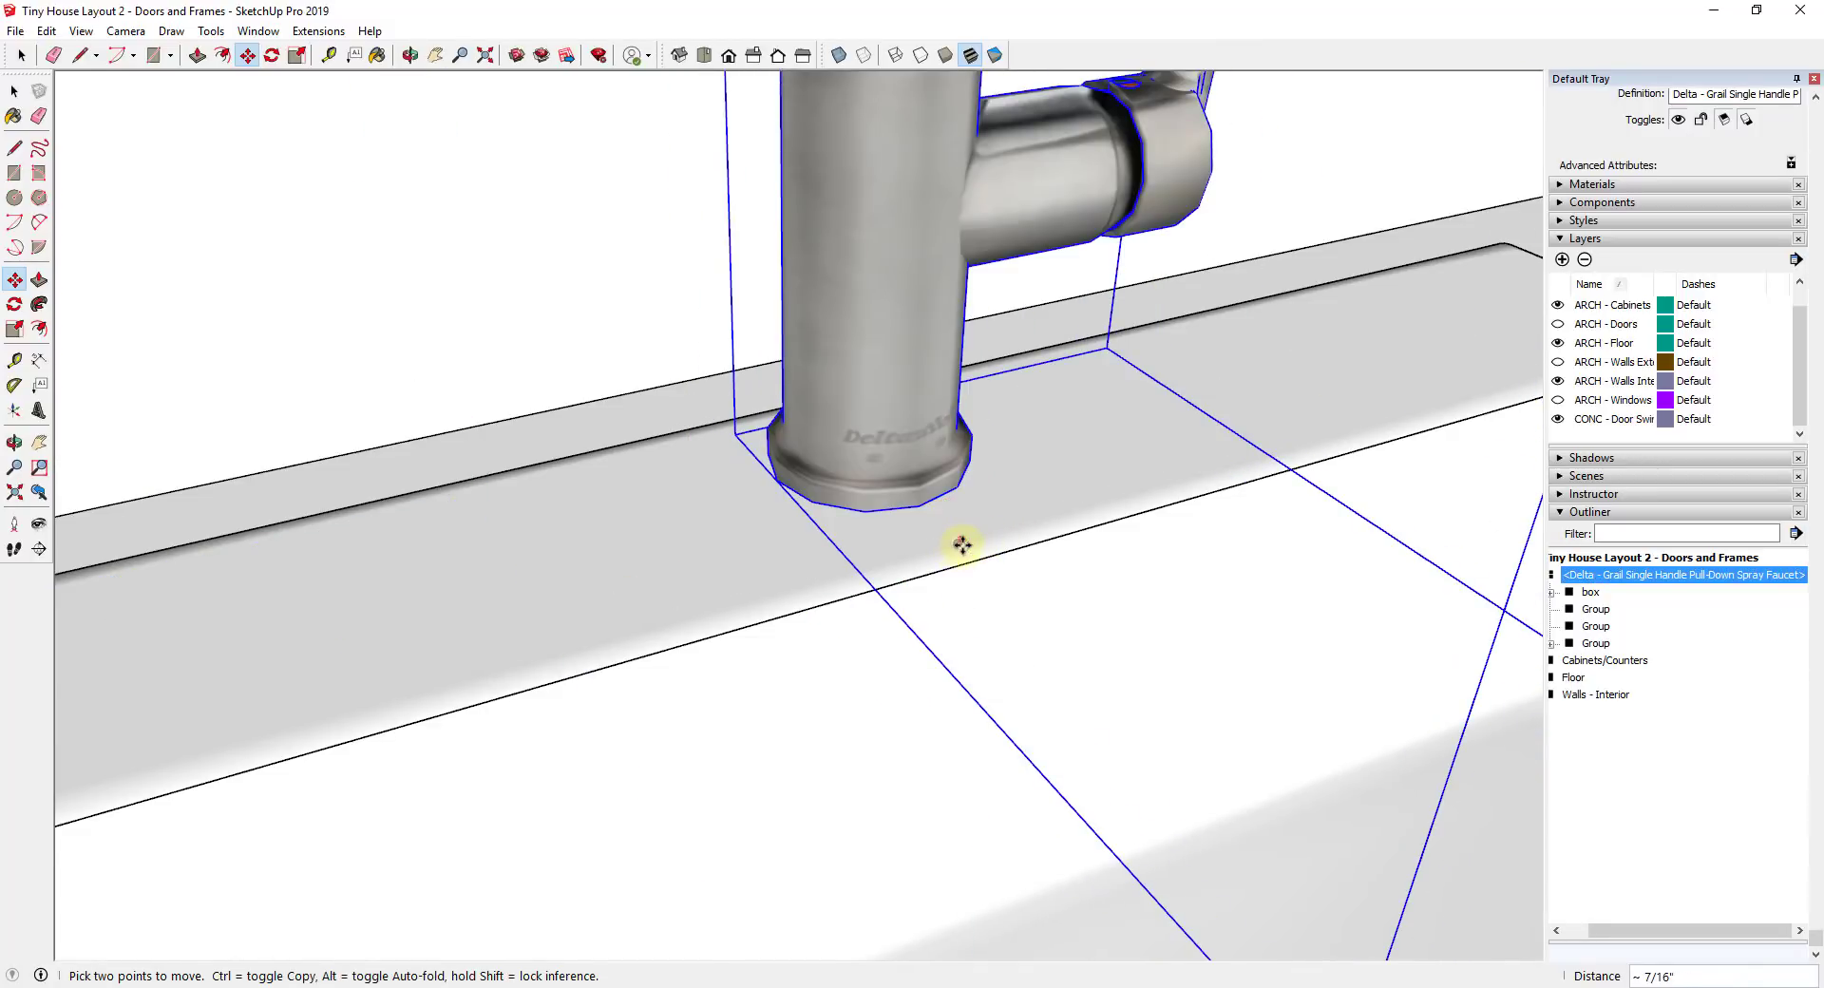
Nudge the faucet about 3/16" across the sink's rear rim toward the basin
scroll(929, 520, down, 5)
middle_drag(994, 518, 840, 486)
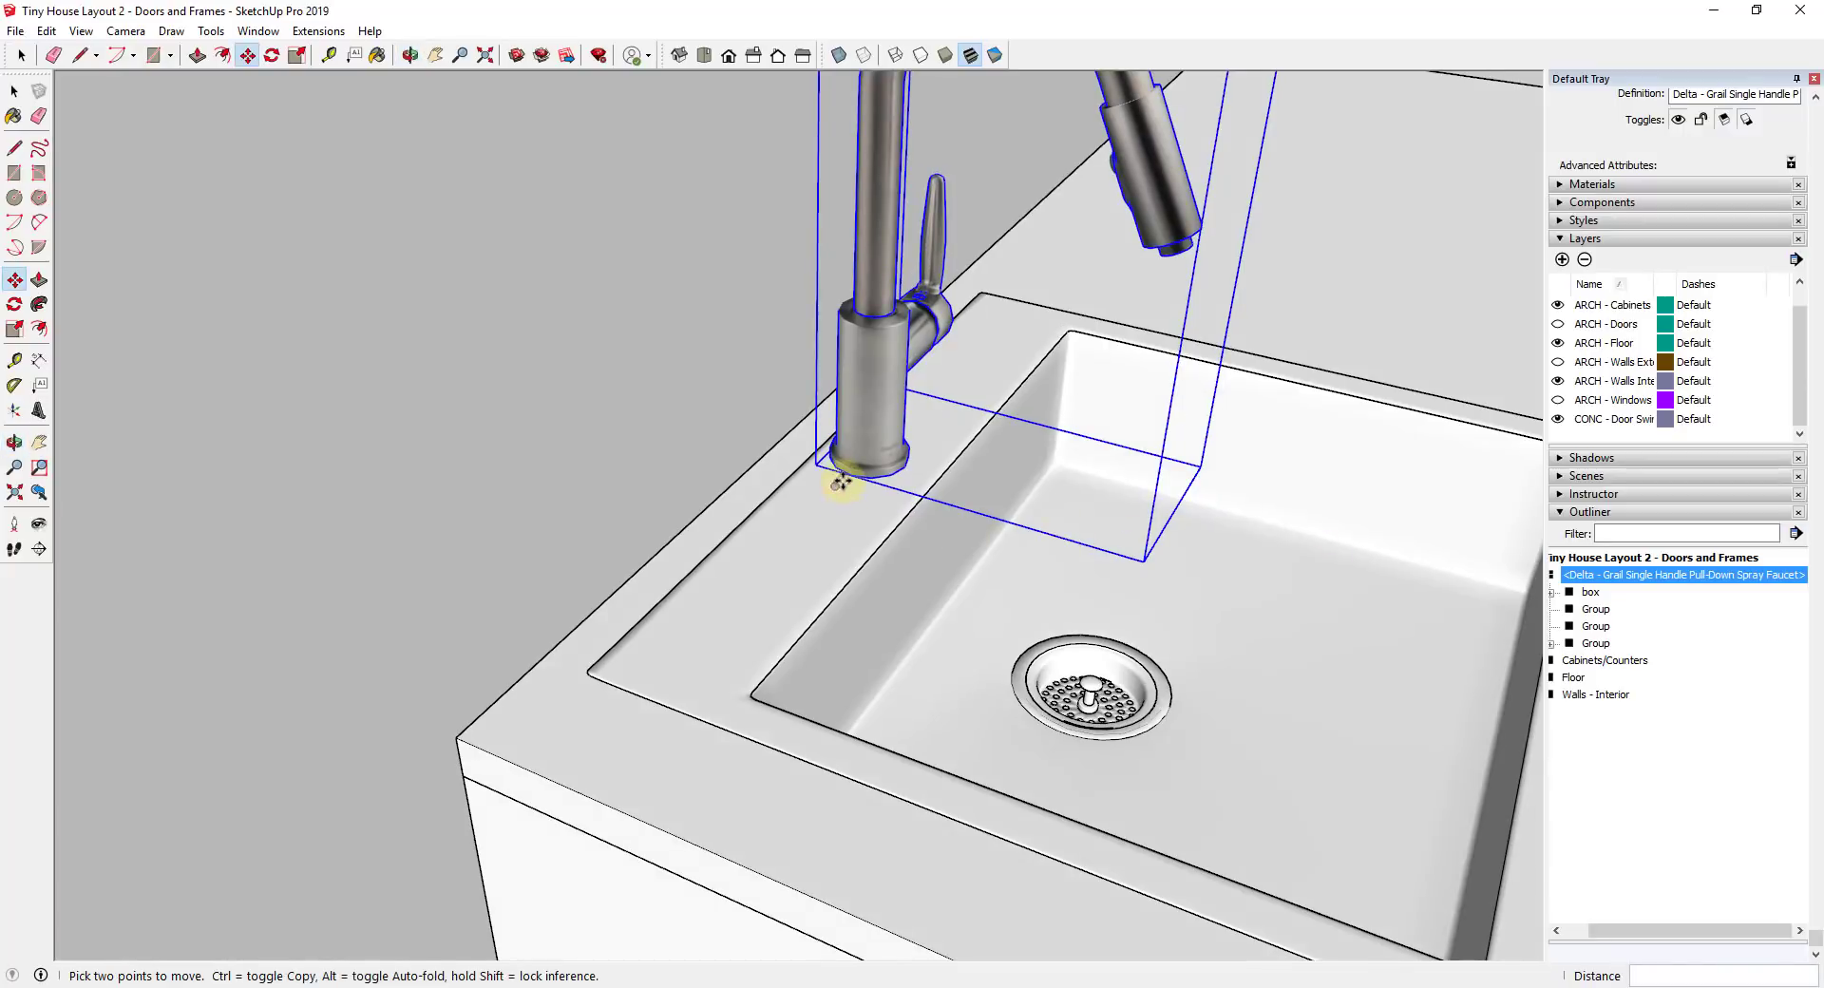
click(849, 478)
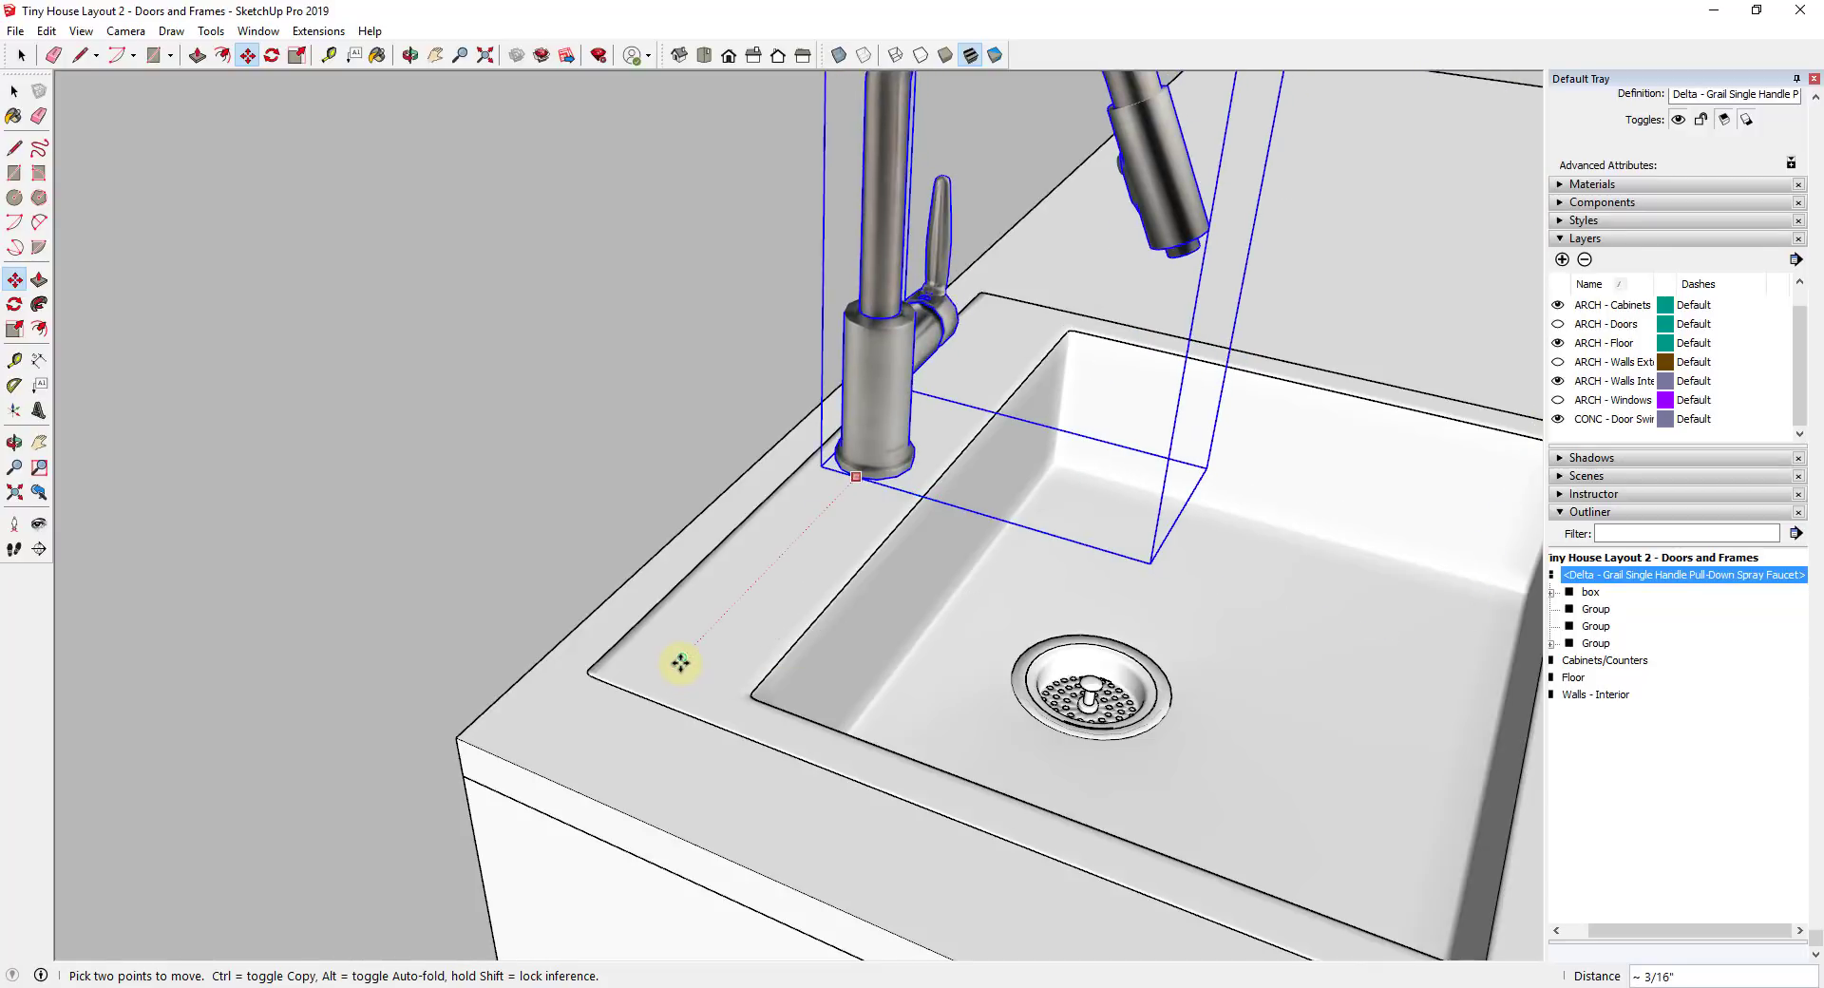
scroll(760, 623, down, 5)
middle_drag(1050, 590, 1064, 496)
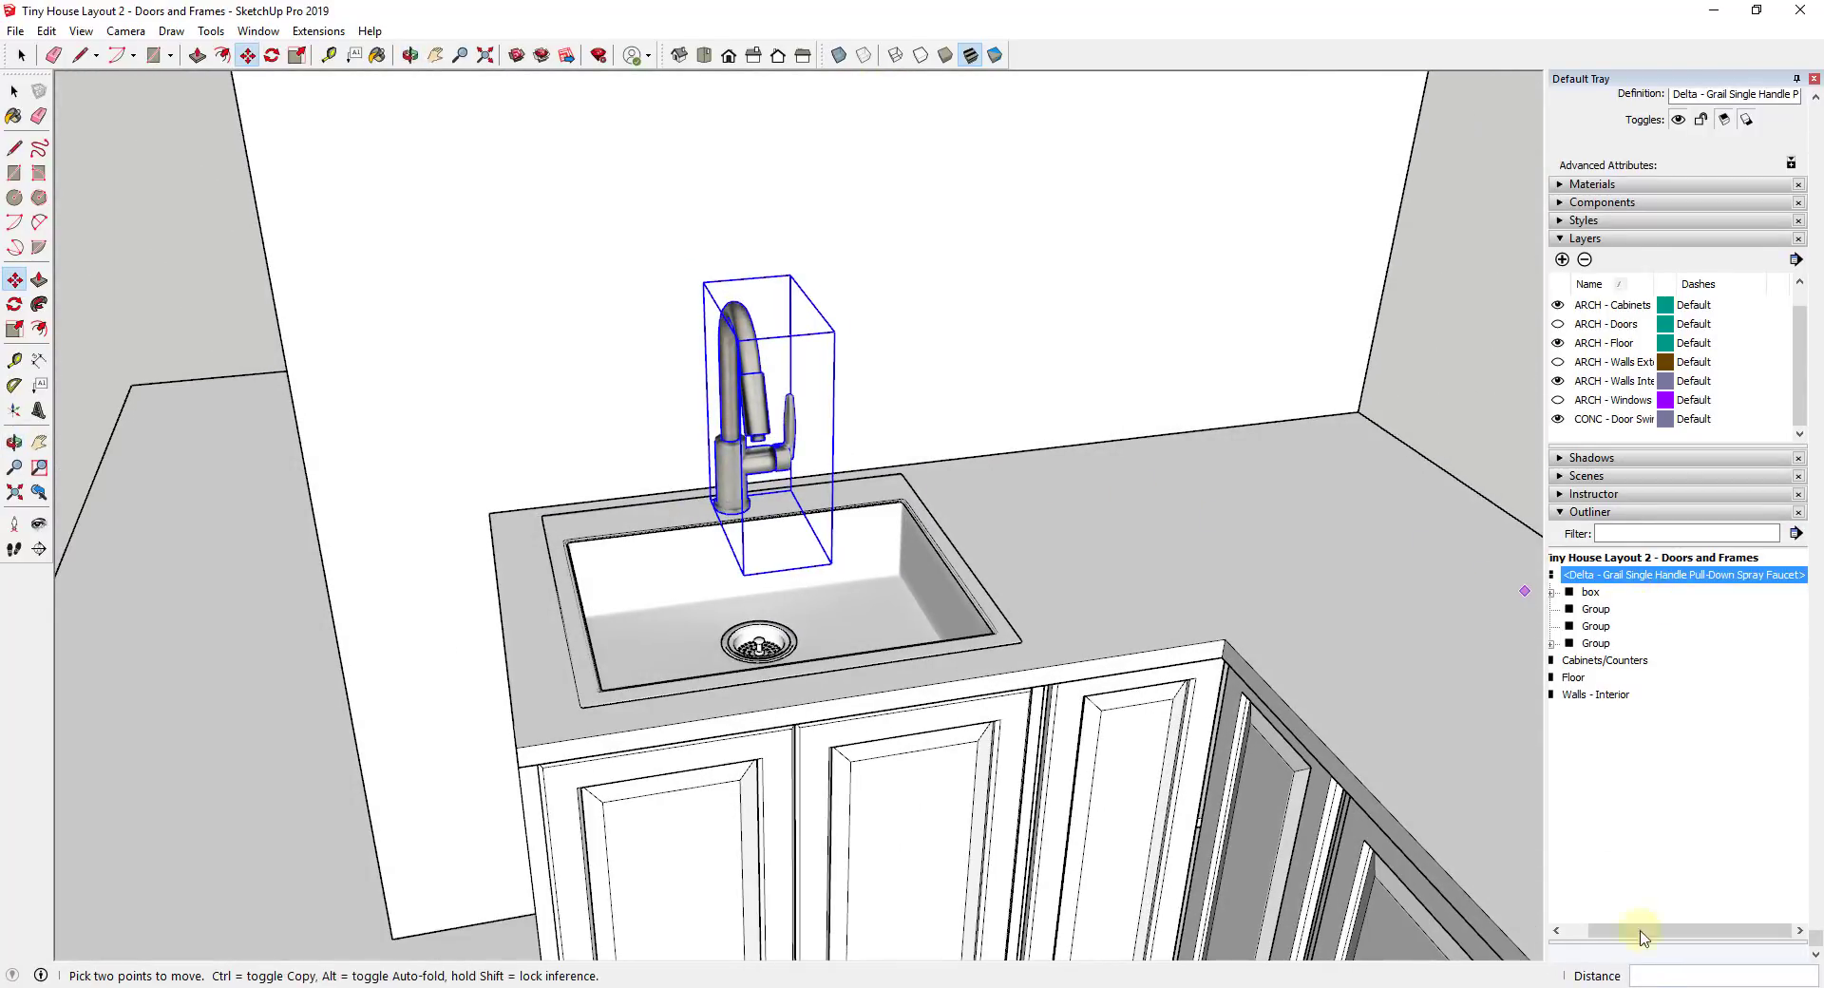
drag(1626, 931, 1602, 931)
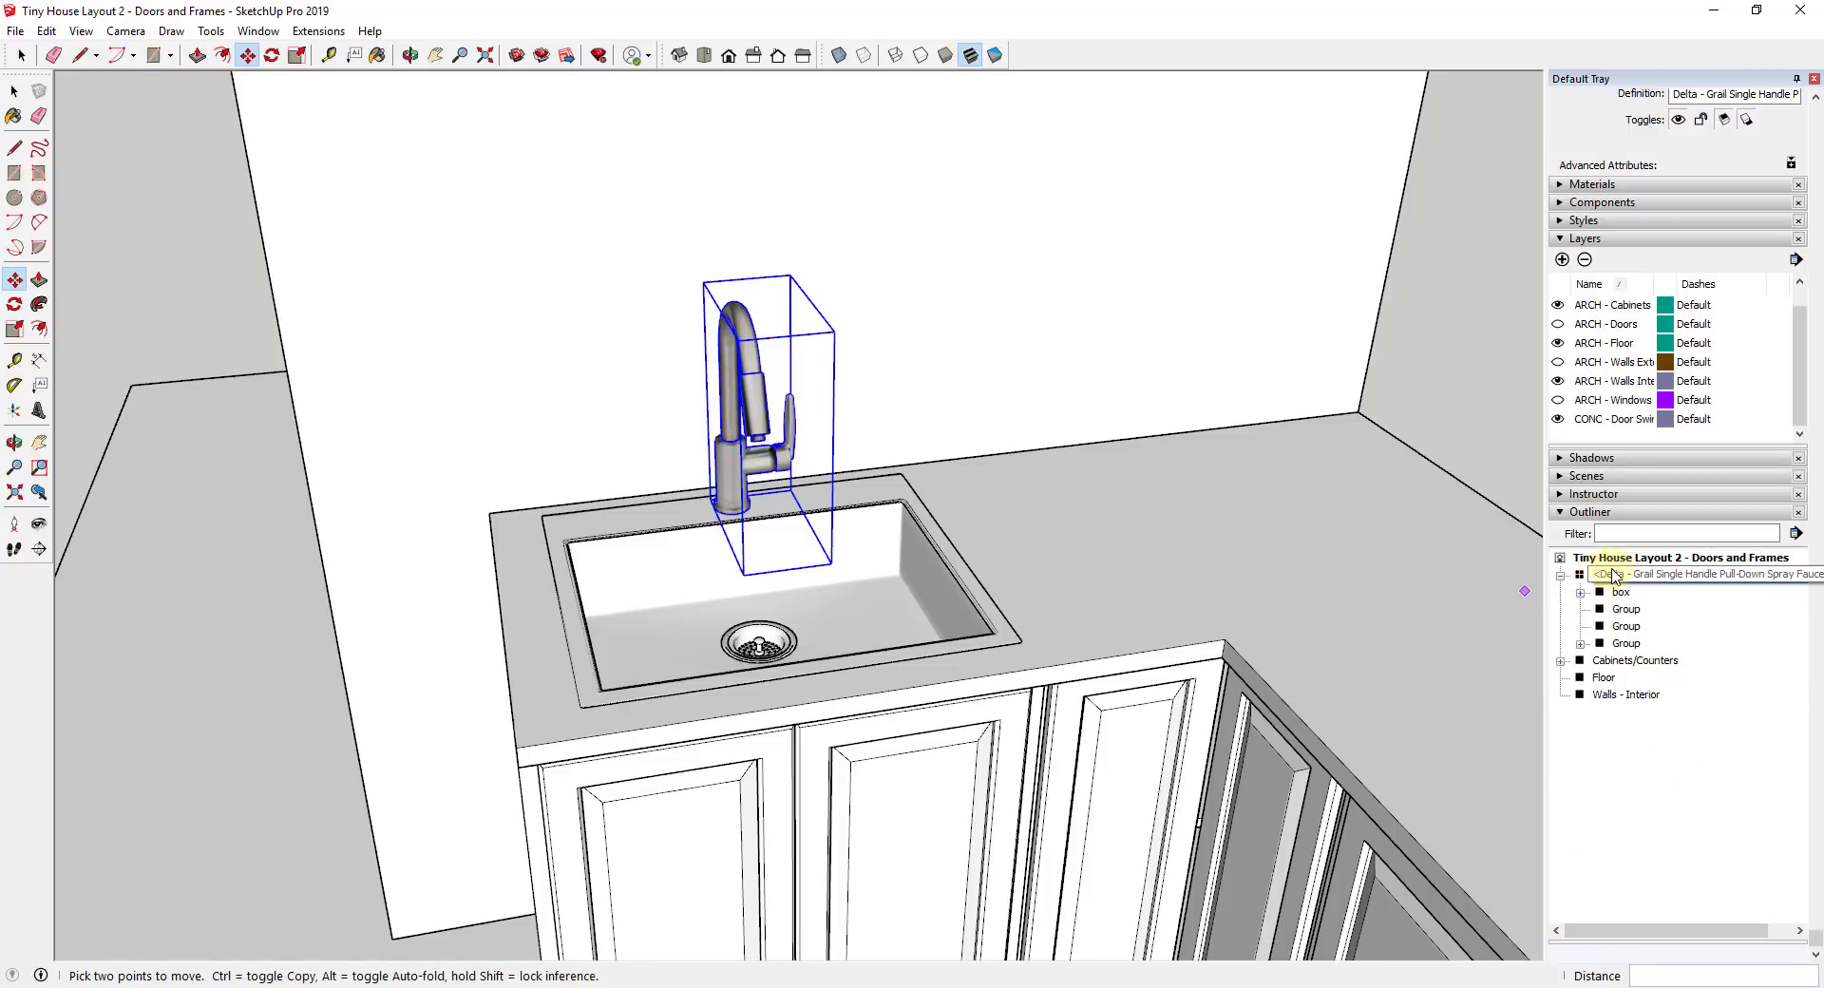
Nest the Delta faucet in the Cabinets/Counters group and check it by toggling the ARCH - Cabinets layer off and on
drag(1610, 590, 1620, 663)
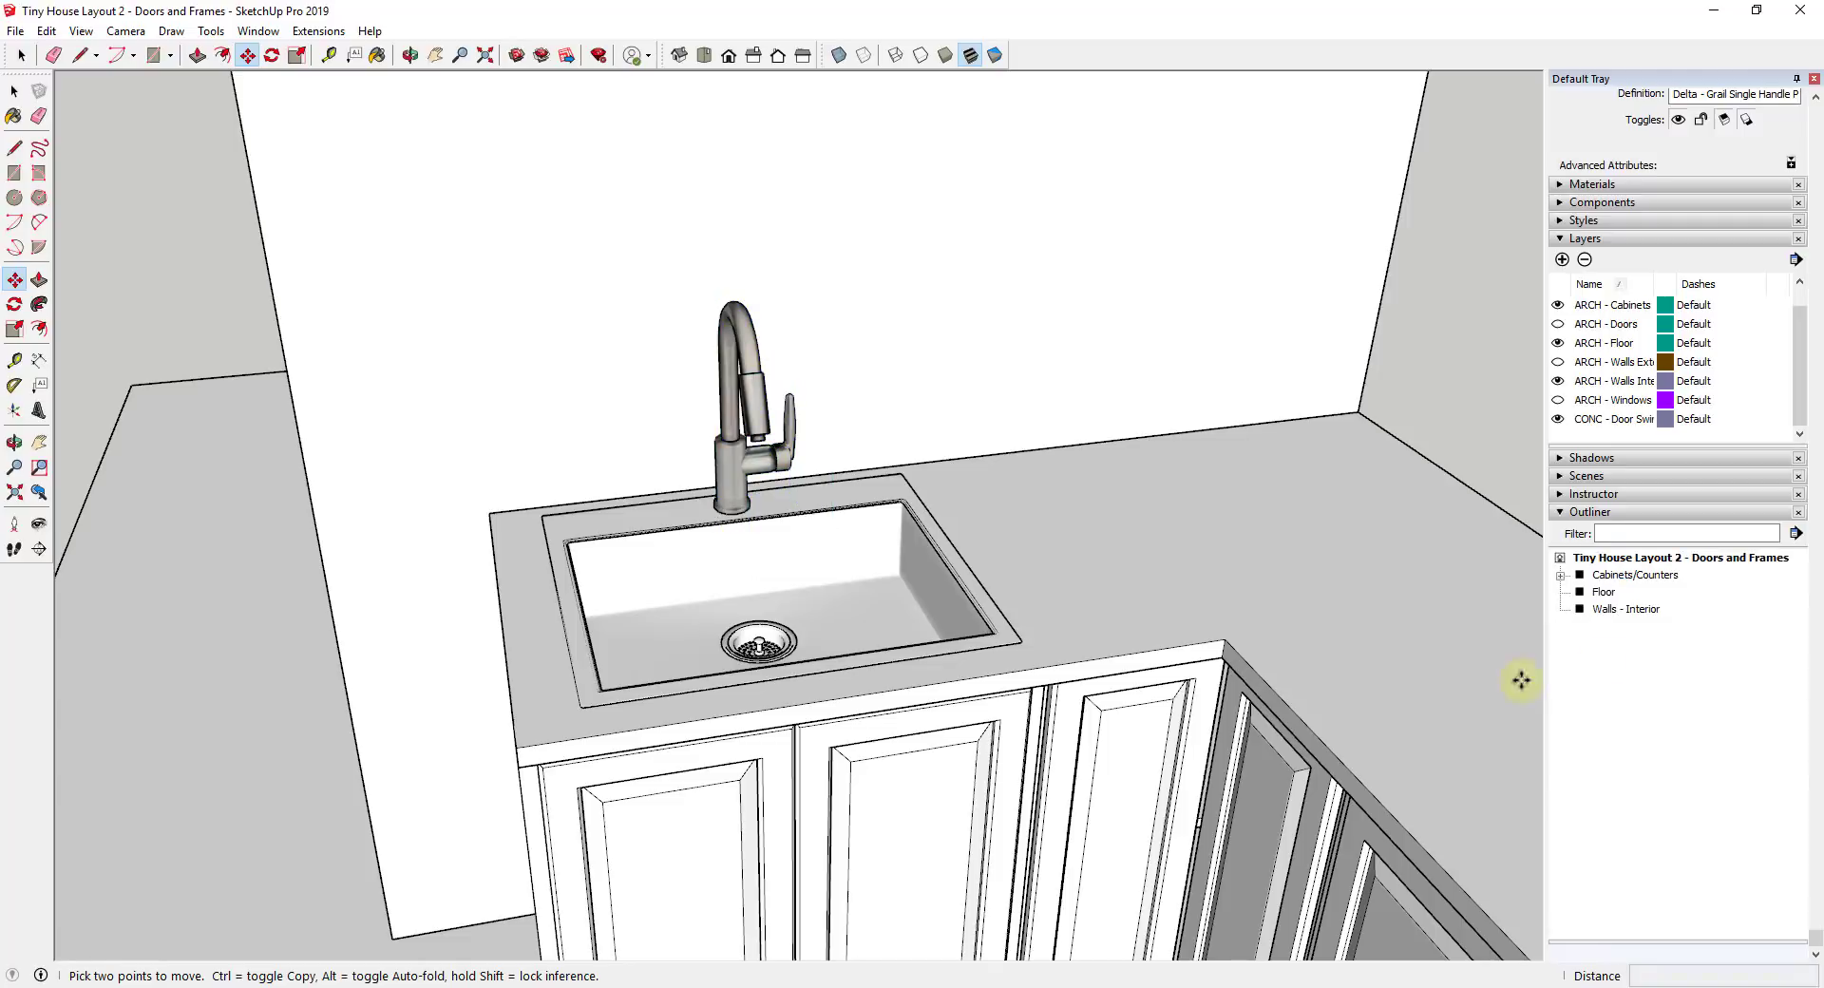
click(1558, 305)
click(1558, 305)
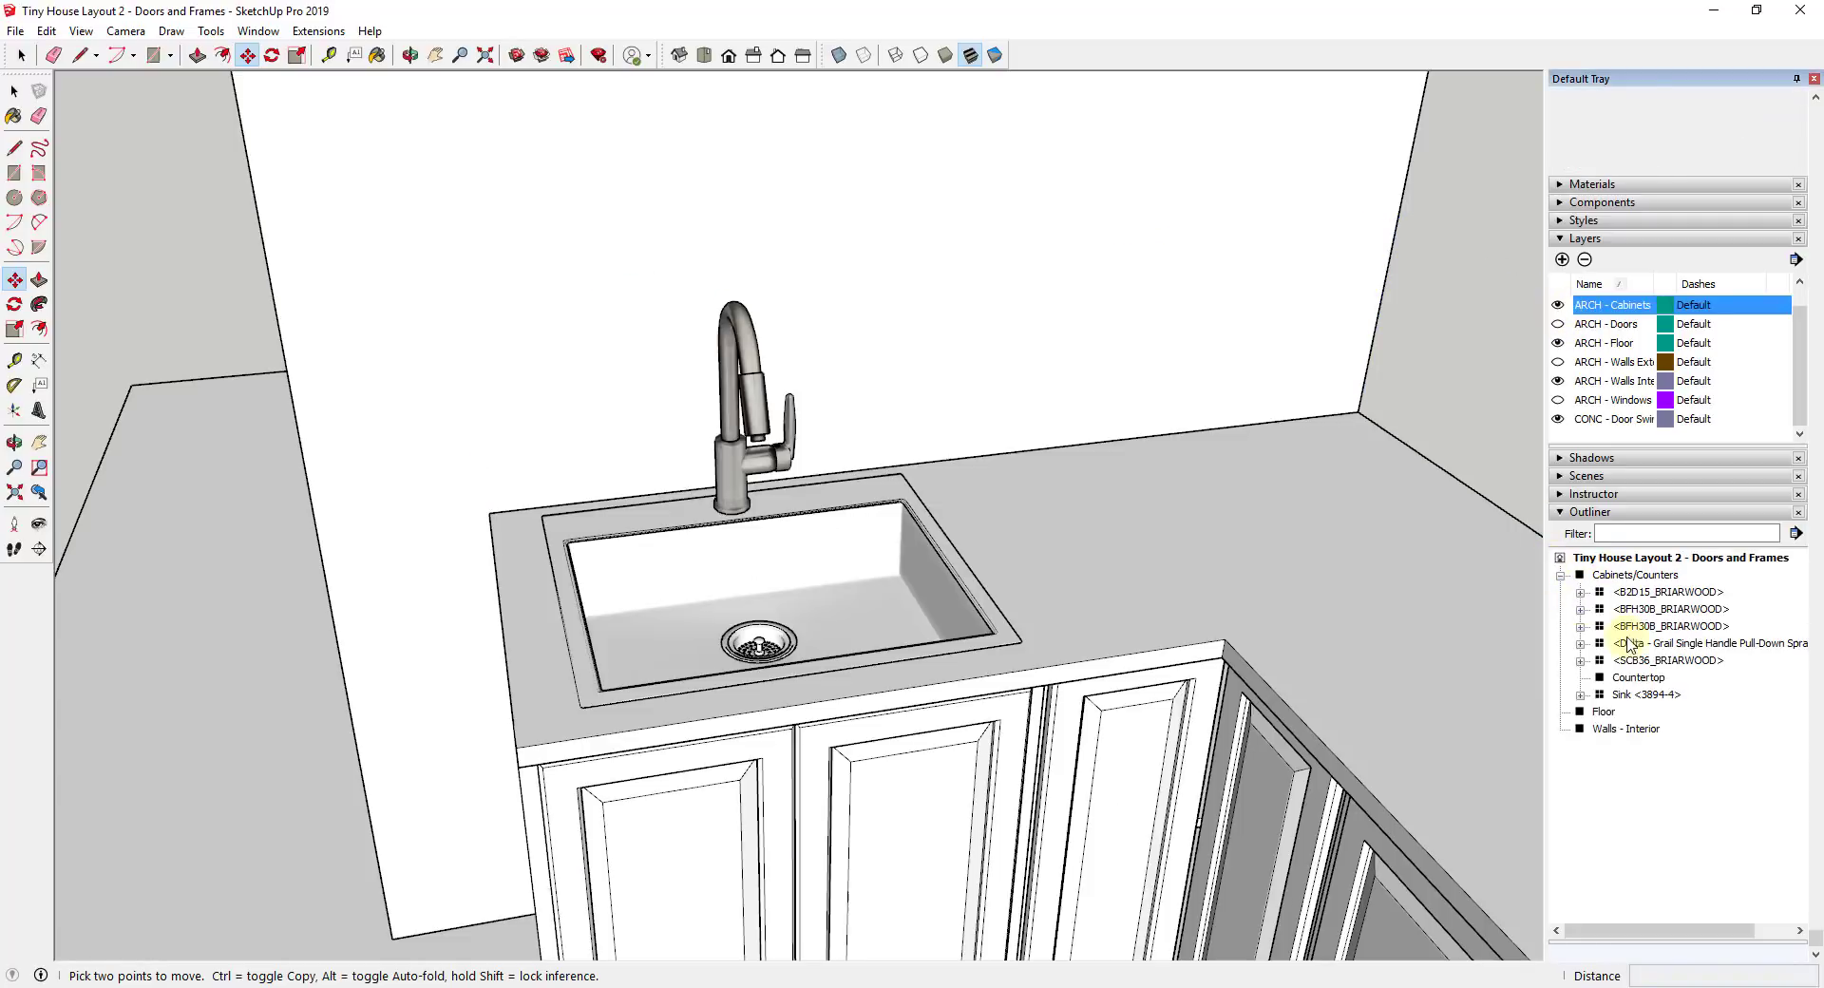
click(1670, 646)
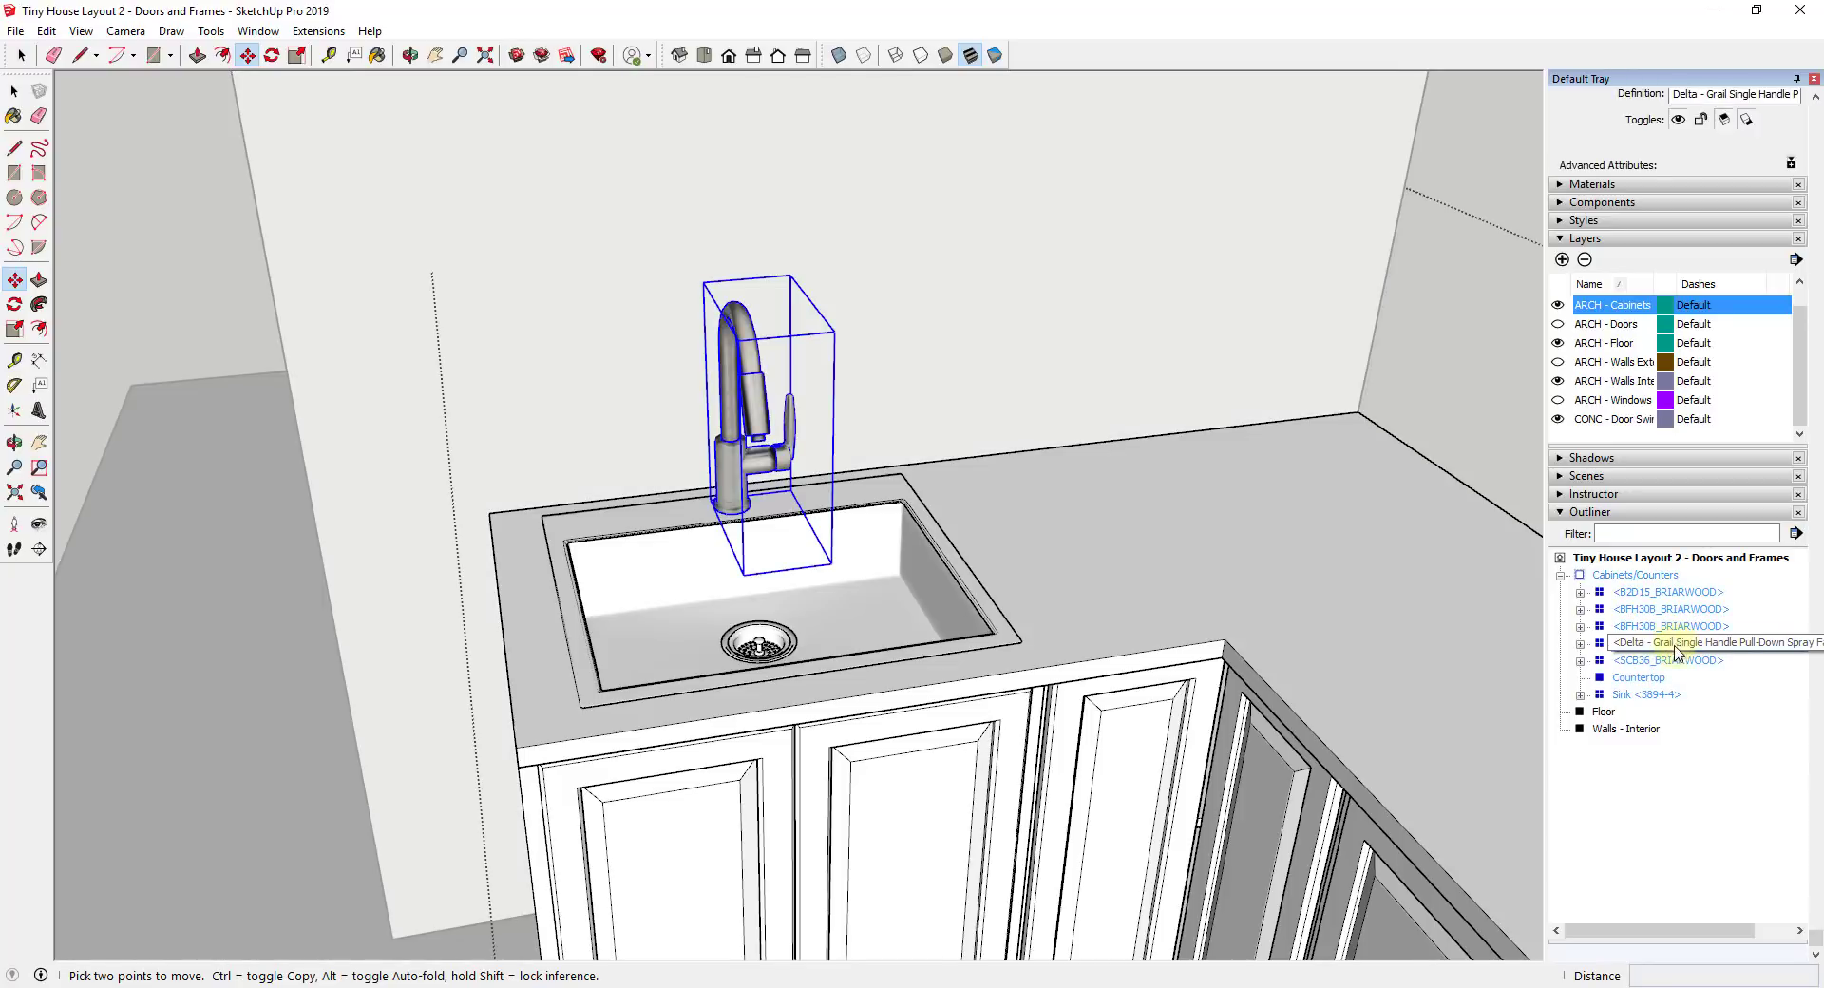
Examine the finished kitchen within the whole tiny house from several angles, with the windows and exterior walls shown, and collapse the Windows group
scroll(1111, 541, down, 6)
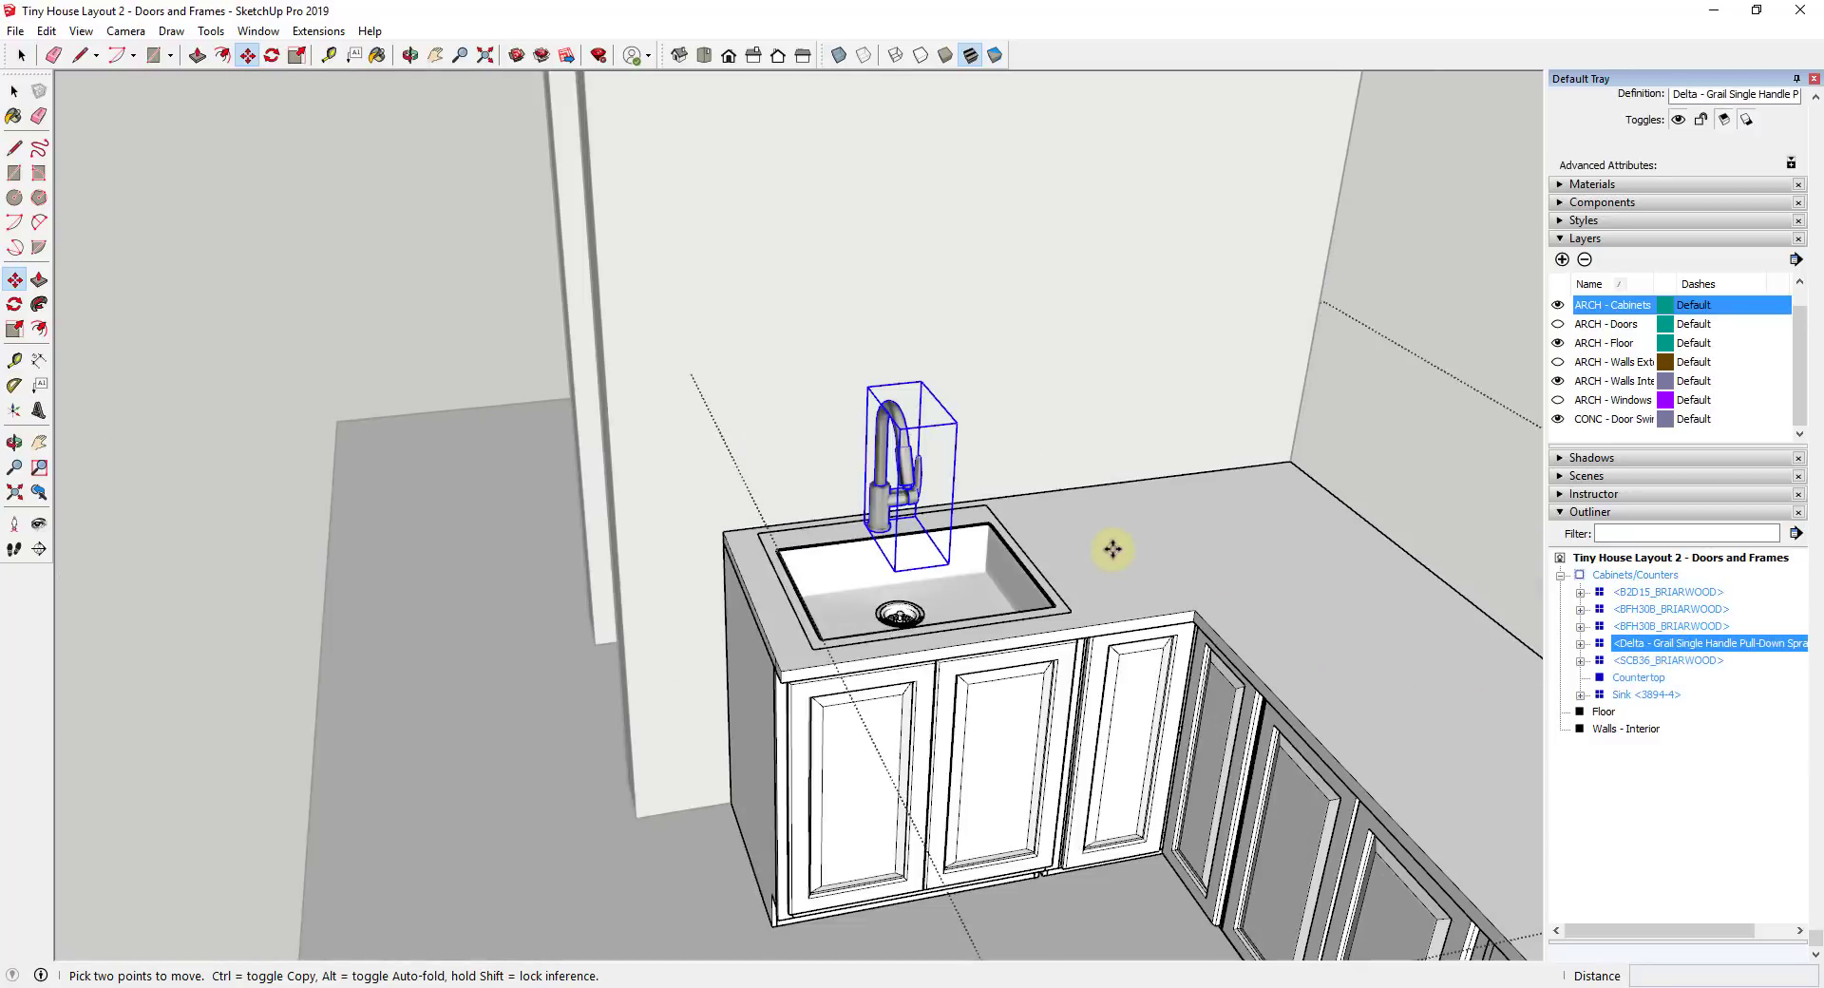
scroll(1186, 590, down, 2)
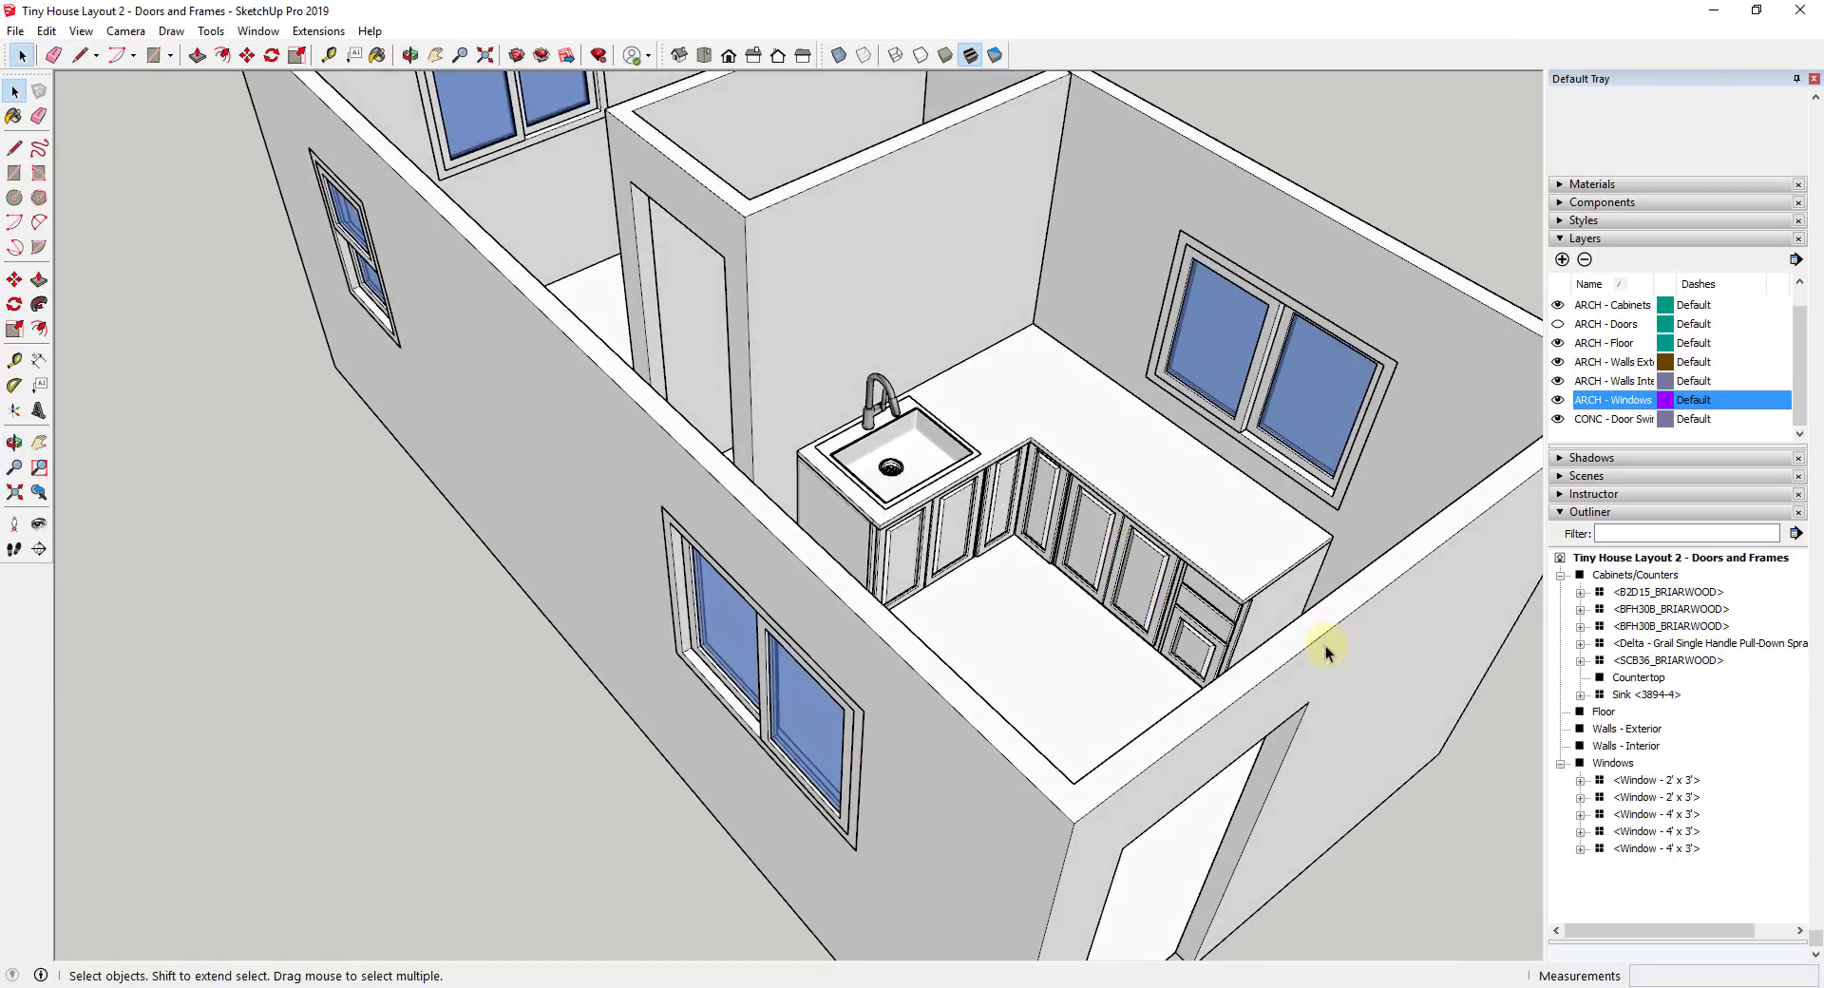
scroll(1234, 631, down, 3)
middle_drag(1201, 625, 1107, 513)
scroll(1107, 523, up, 4)
middle_drag(1240, 590, 1239, 590)
scroll(1079, 602, down, 3)
middle_drag(1079, 603, 912, 358)
scroll(1235, 637, up, 4)
scroll(1215, 627, down, 4)
scroll(960, 396, up, 3)
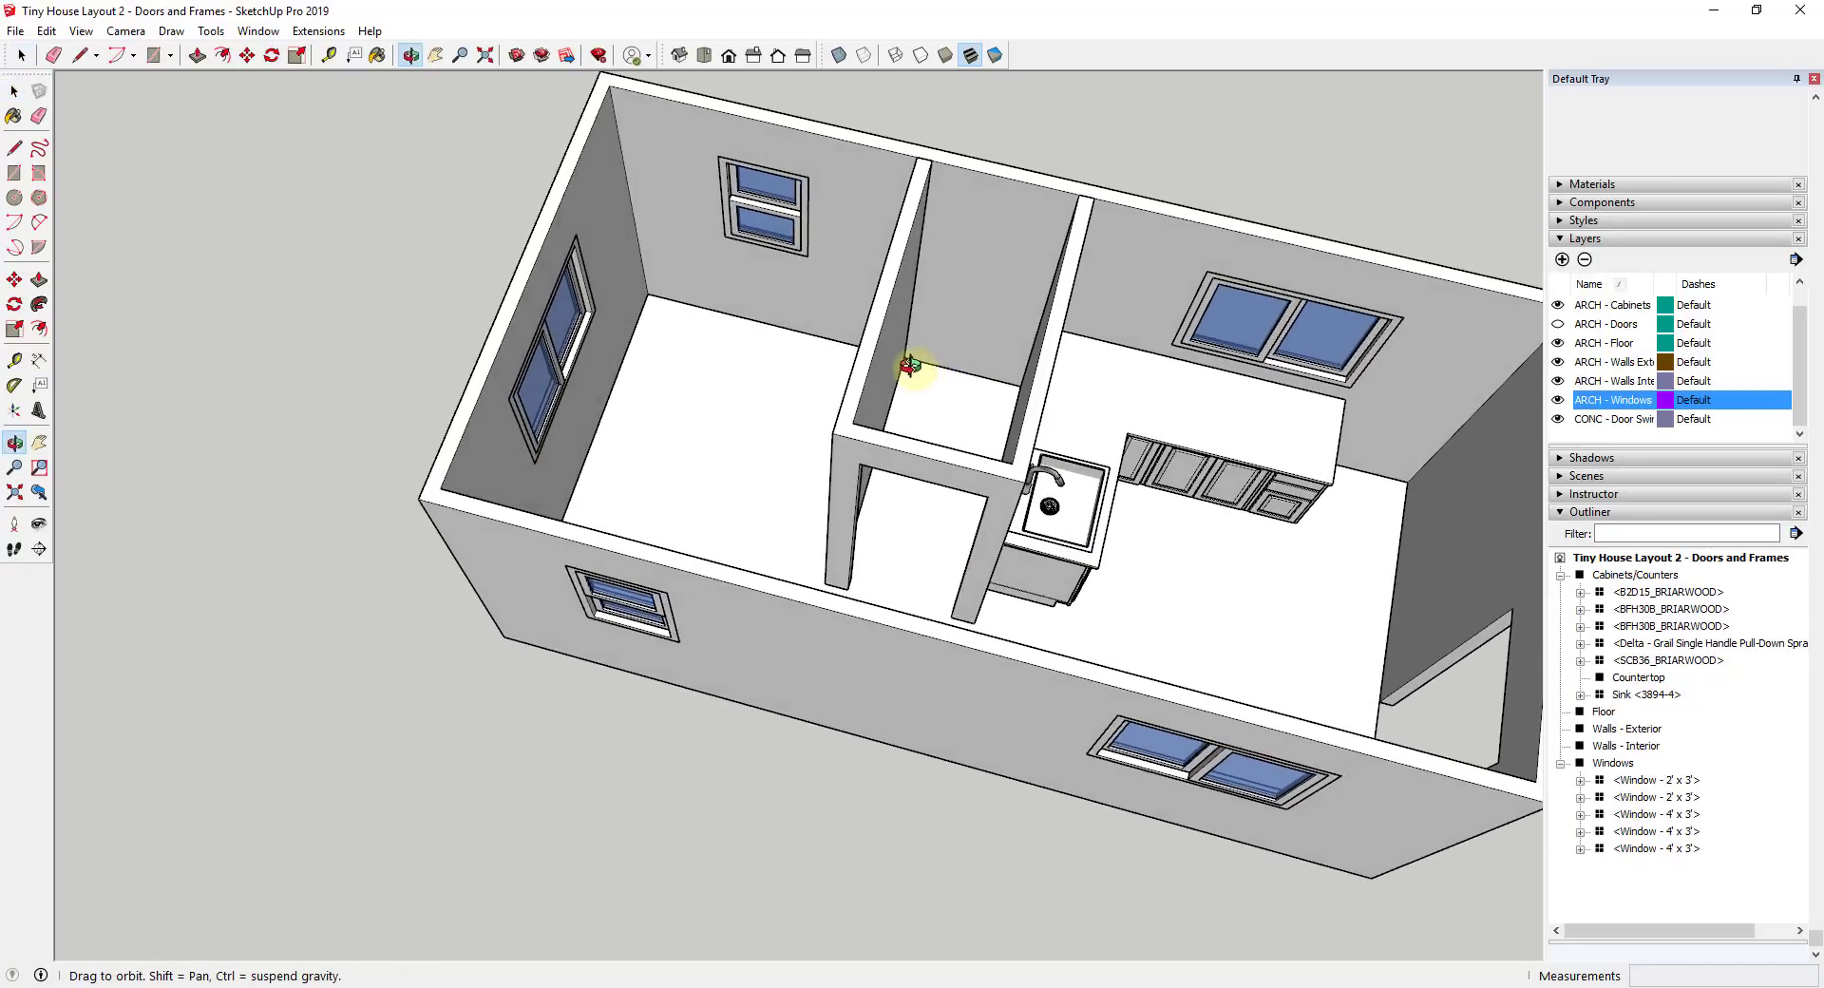
scroll(1006, 387, down, 3)
middle_drag(1046, 411, 1102, 437)
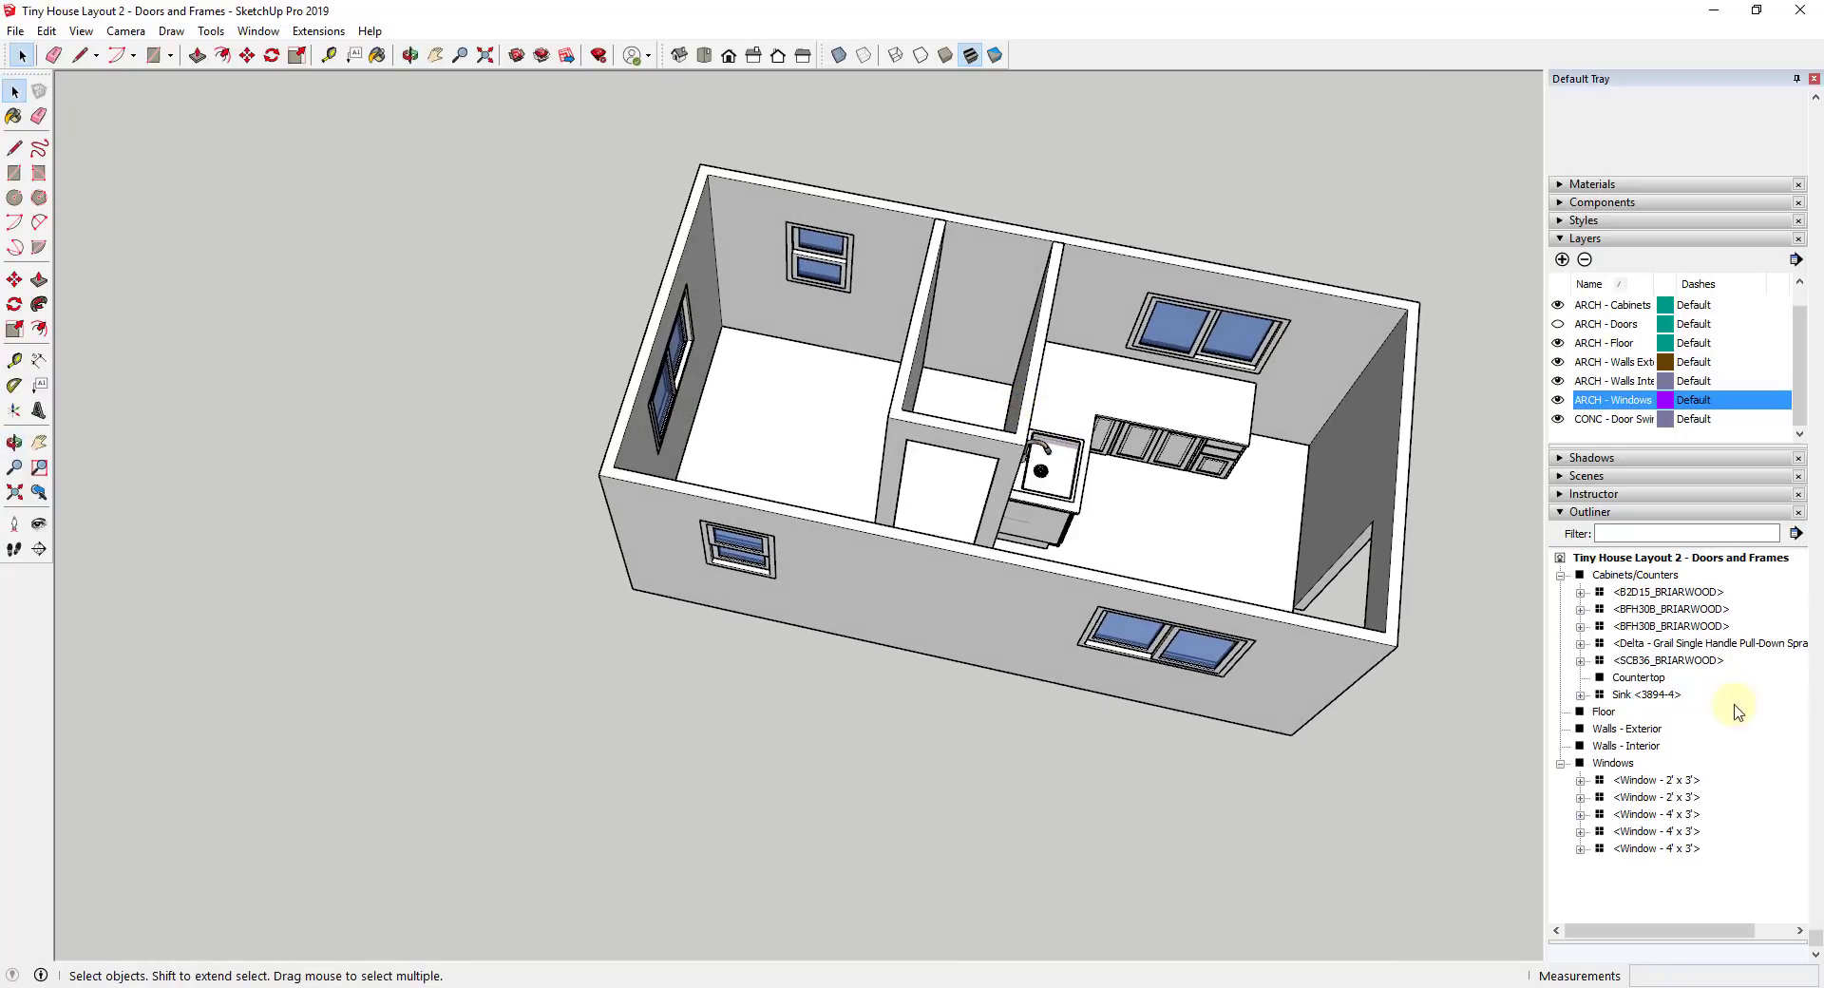
click(1560, 764)
middle_drag(1016, 513, 1040, 527)
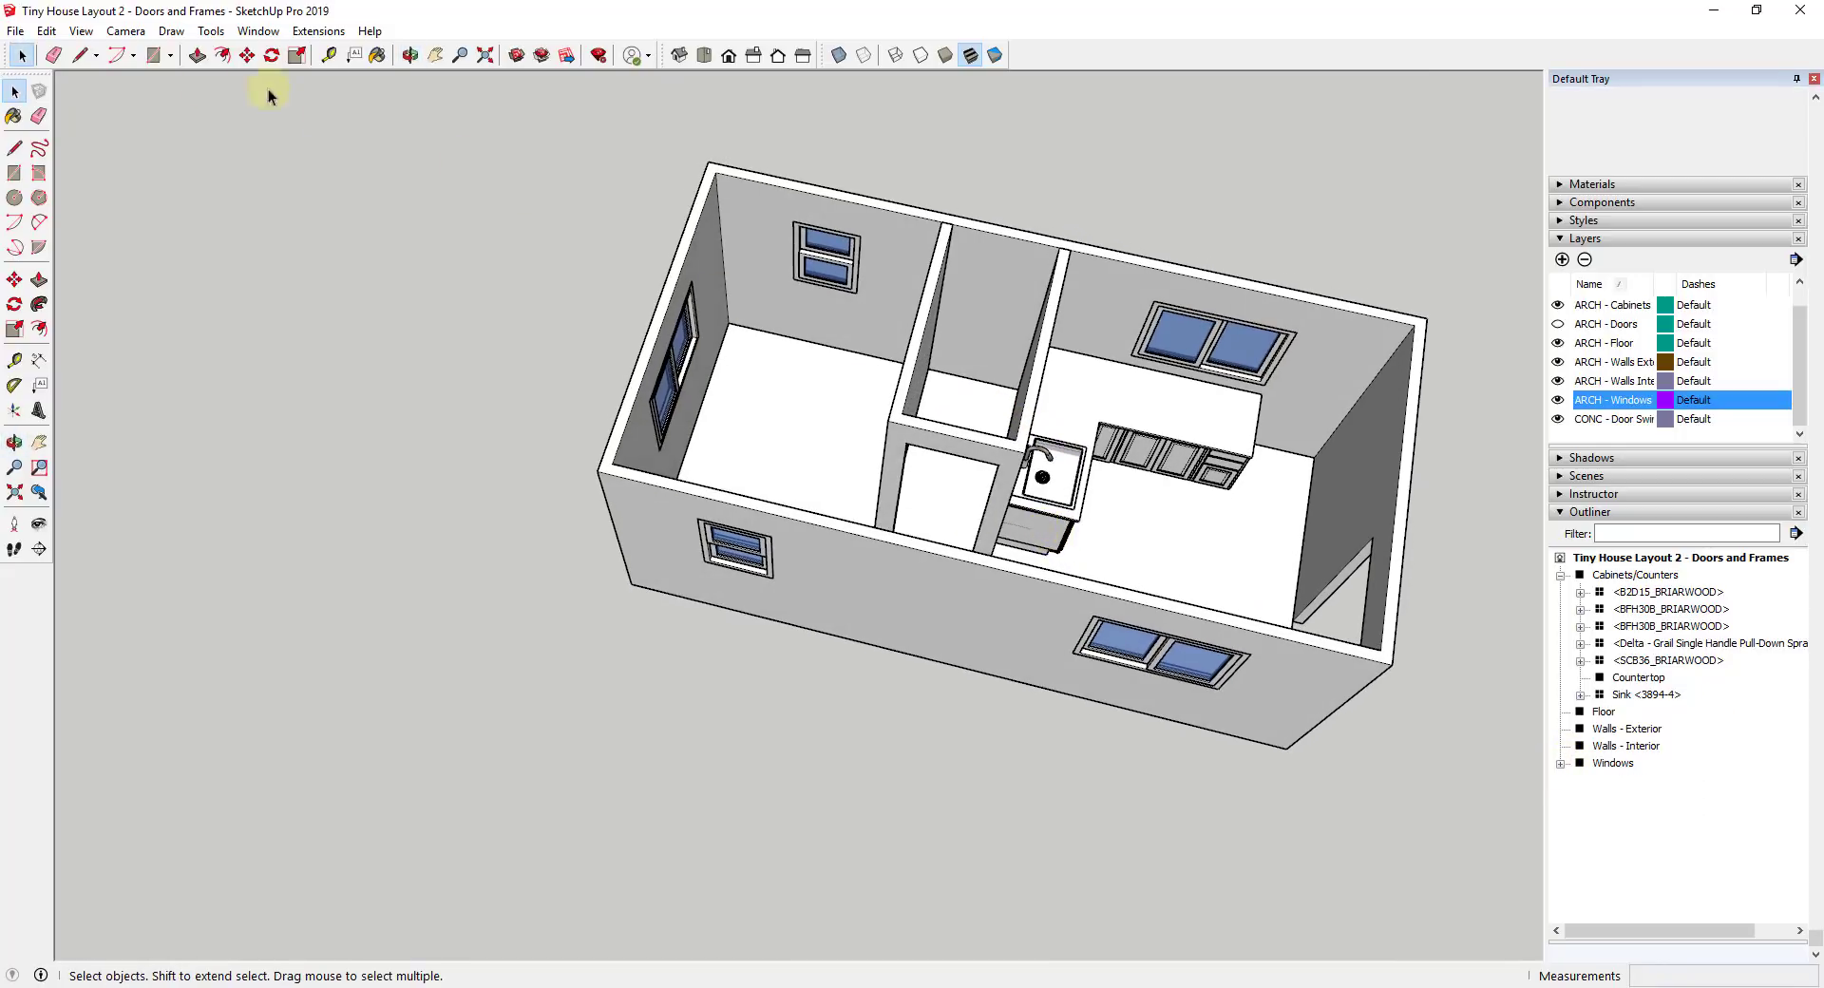
Search the 3D Warehouse for bed
click(13, 31)
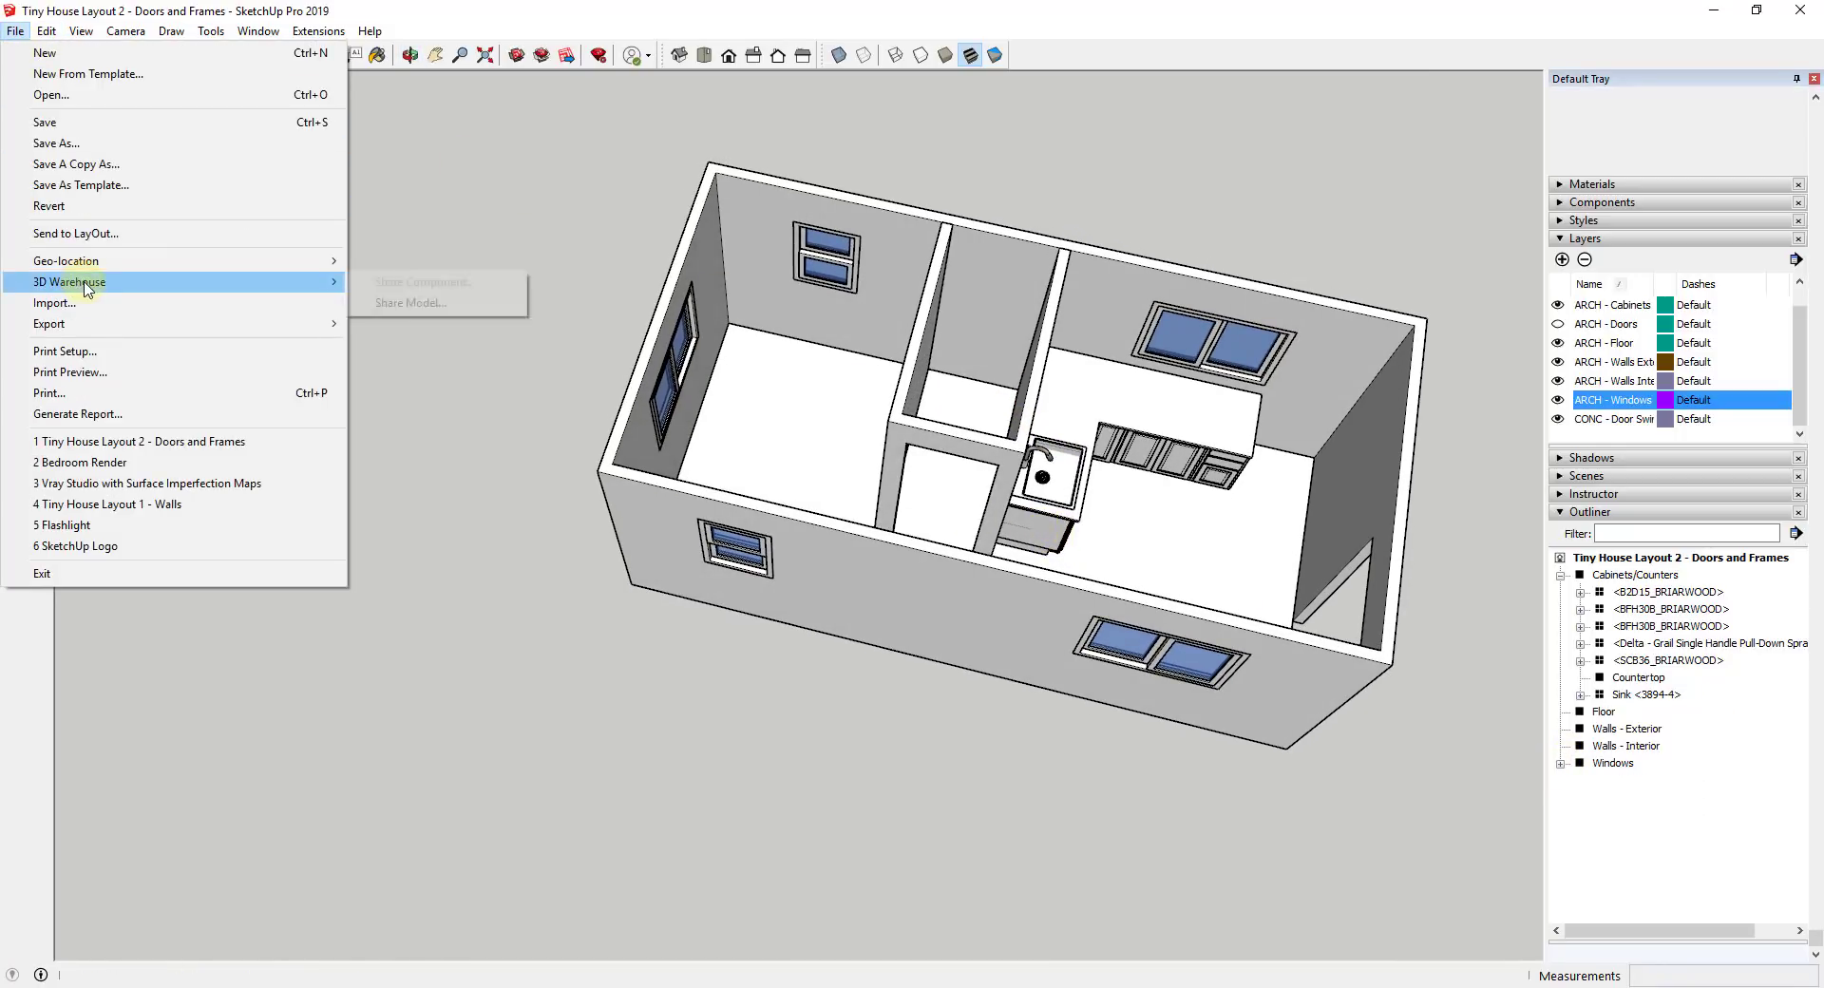
click(299, 177)
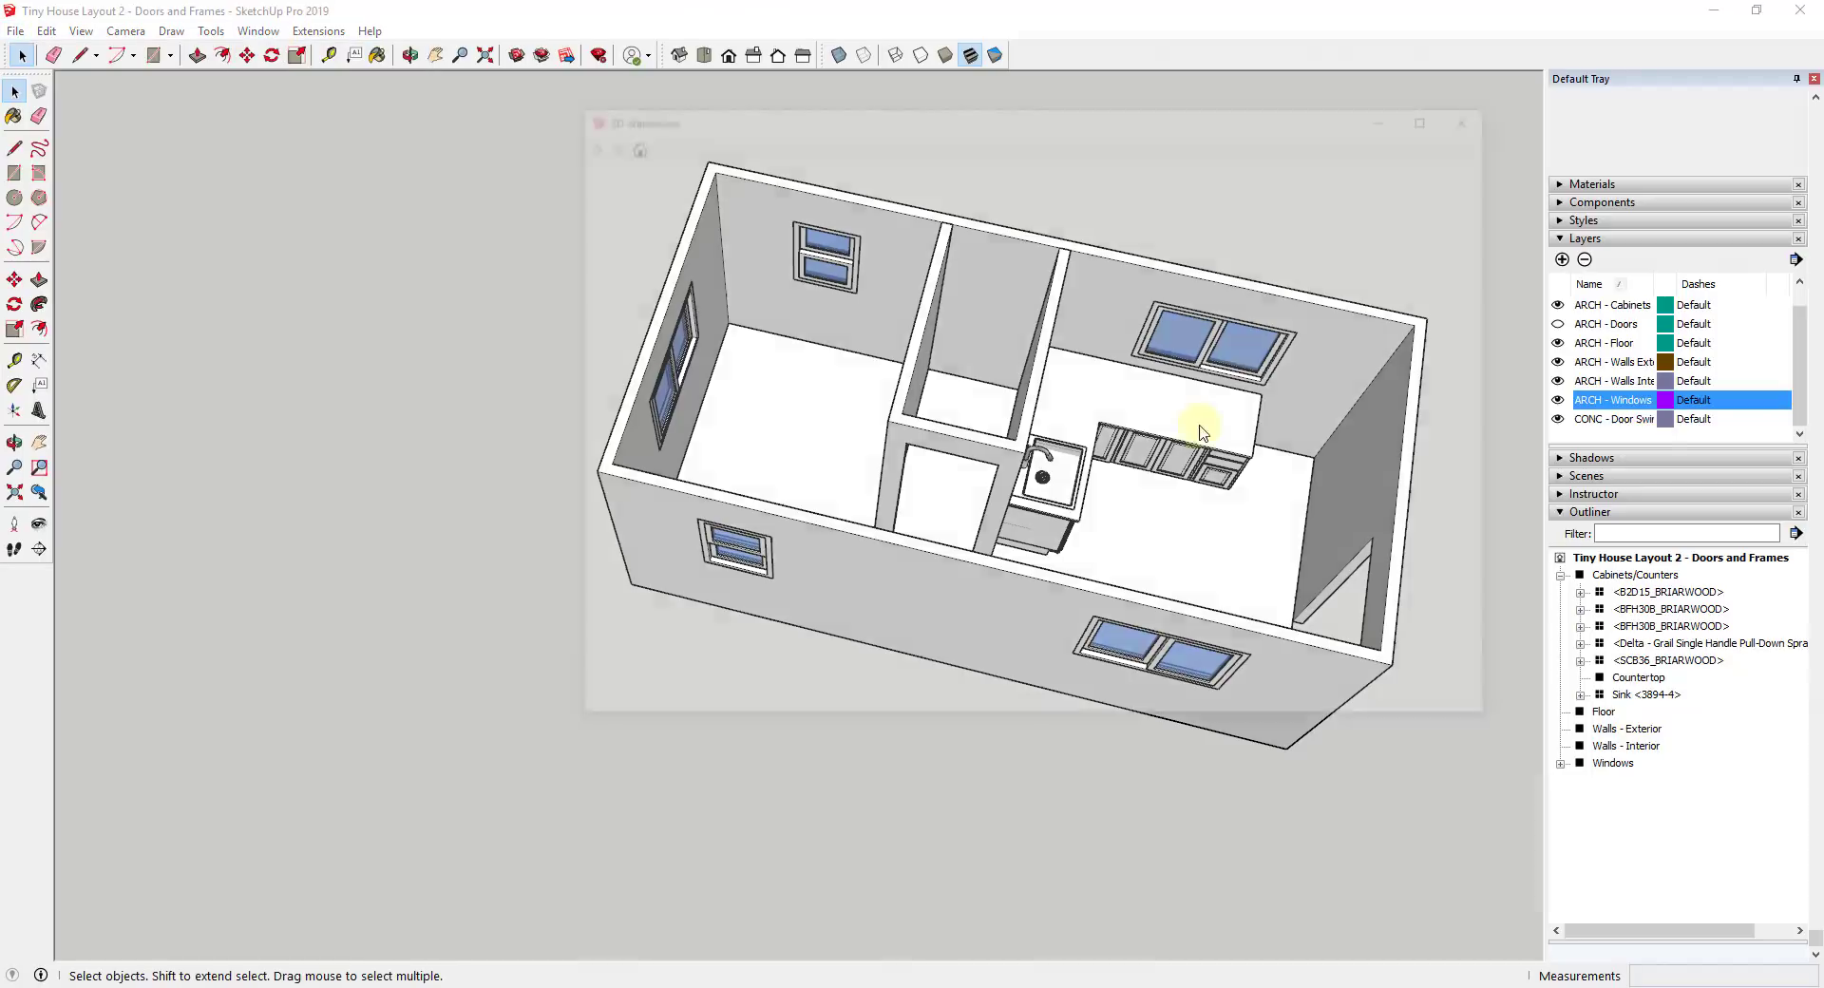
click(896, 177)
text(bed)
key(Return)
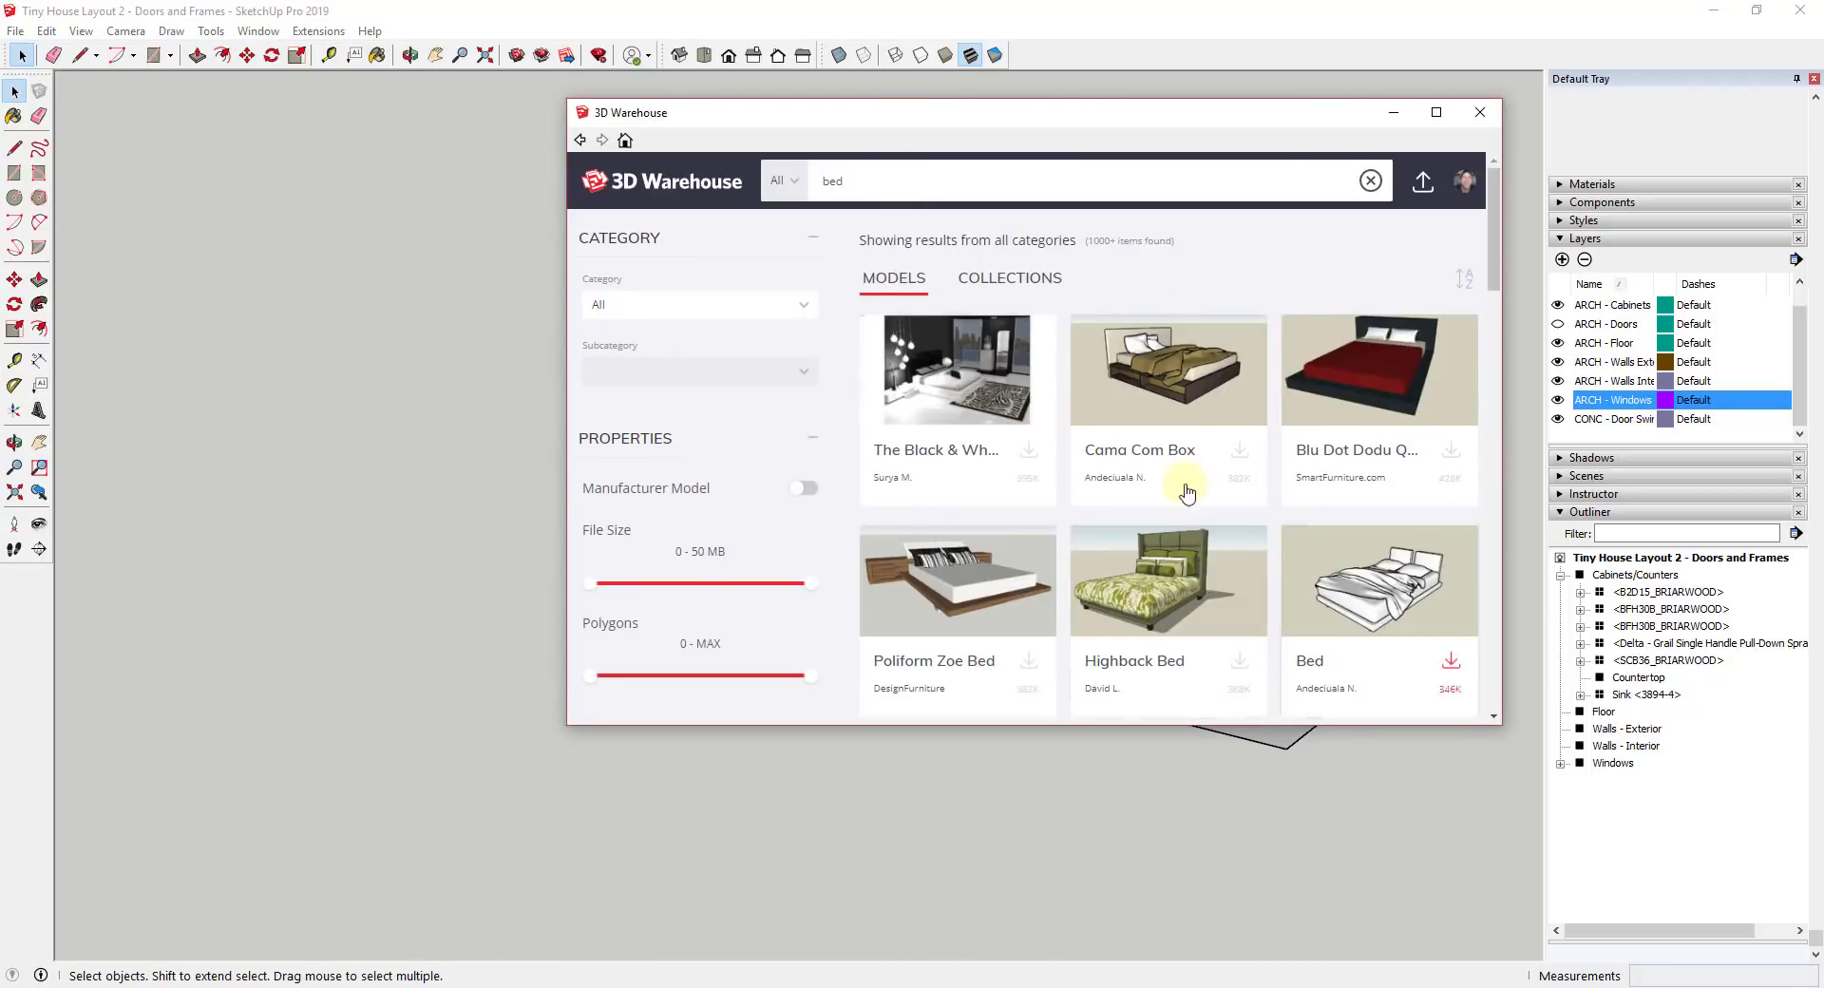
Load the Blu Dot Dodu Queen Bed by Smart Furniture directly into the model and place it in the bedroom
click(1342, 381)
click(1174, 696)
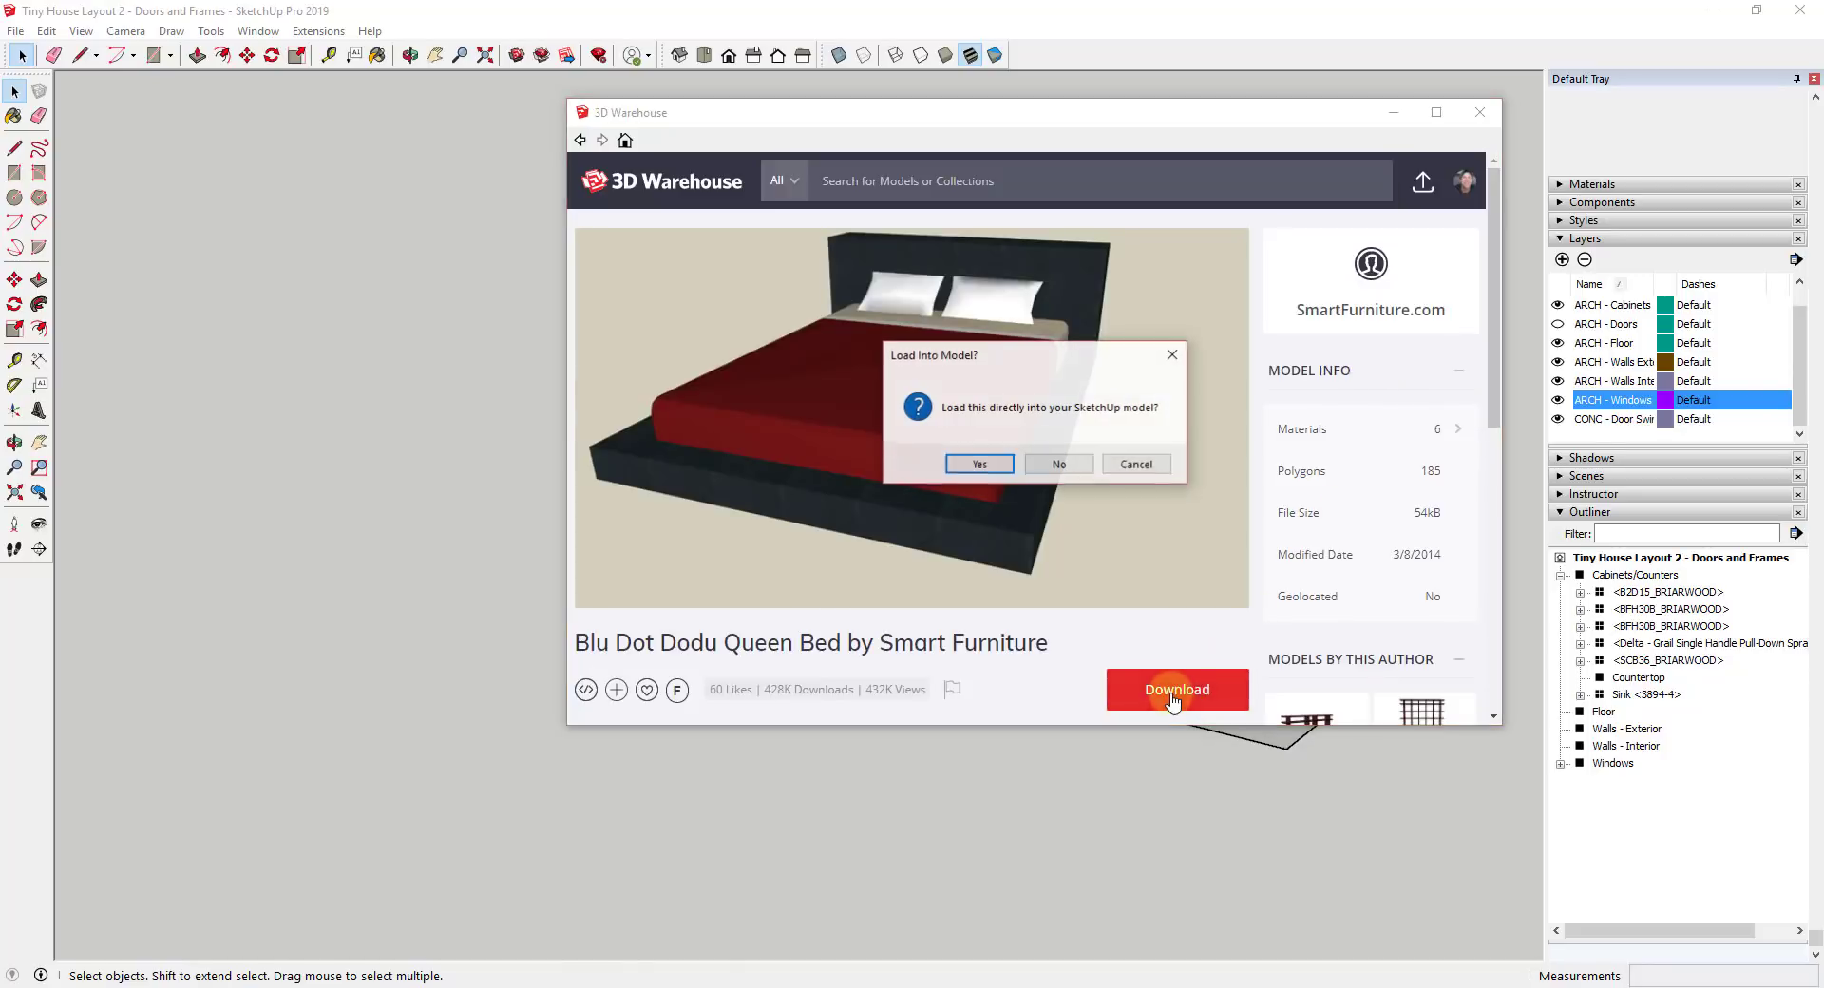
click(974, 464)
click(962, 537)
Rotate the queen bed 90° and move it so its headboard stands against the bedroom wall, clear of the interior partition
scroll(889, 441, up, 3)
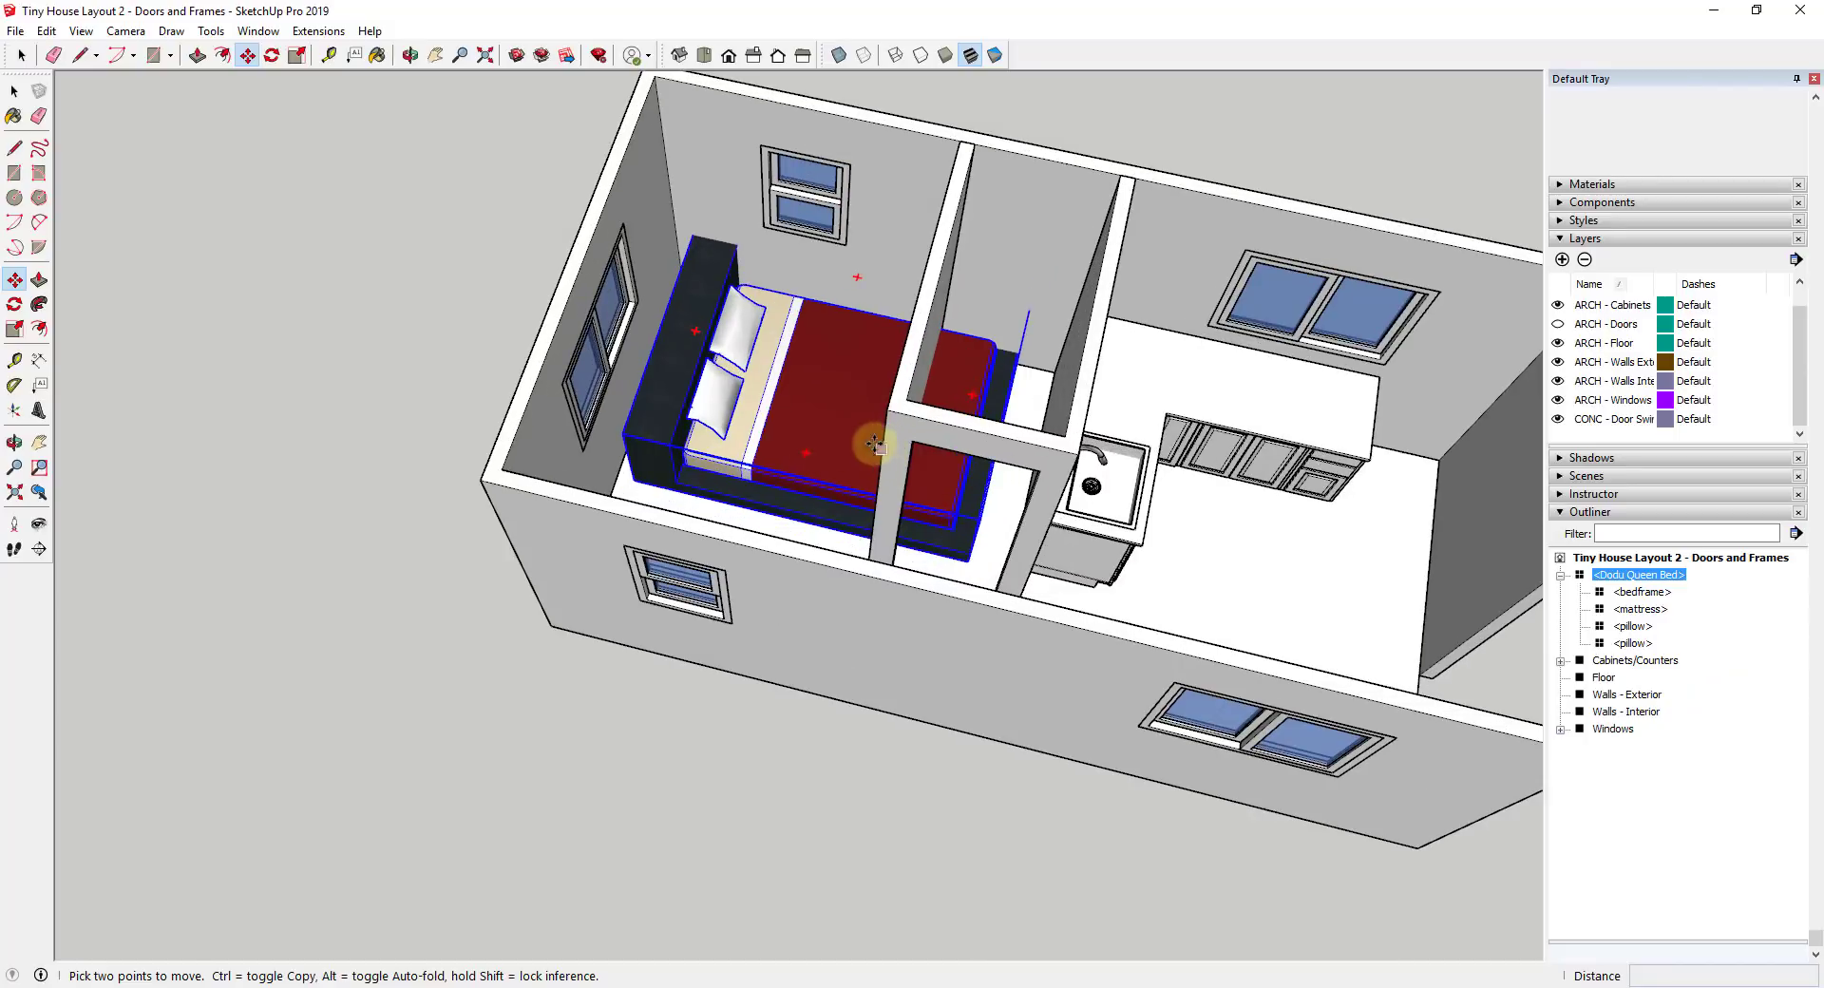
click(803, 455)
click(712, 334)
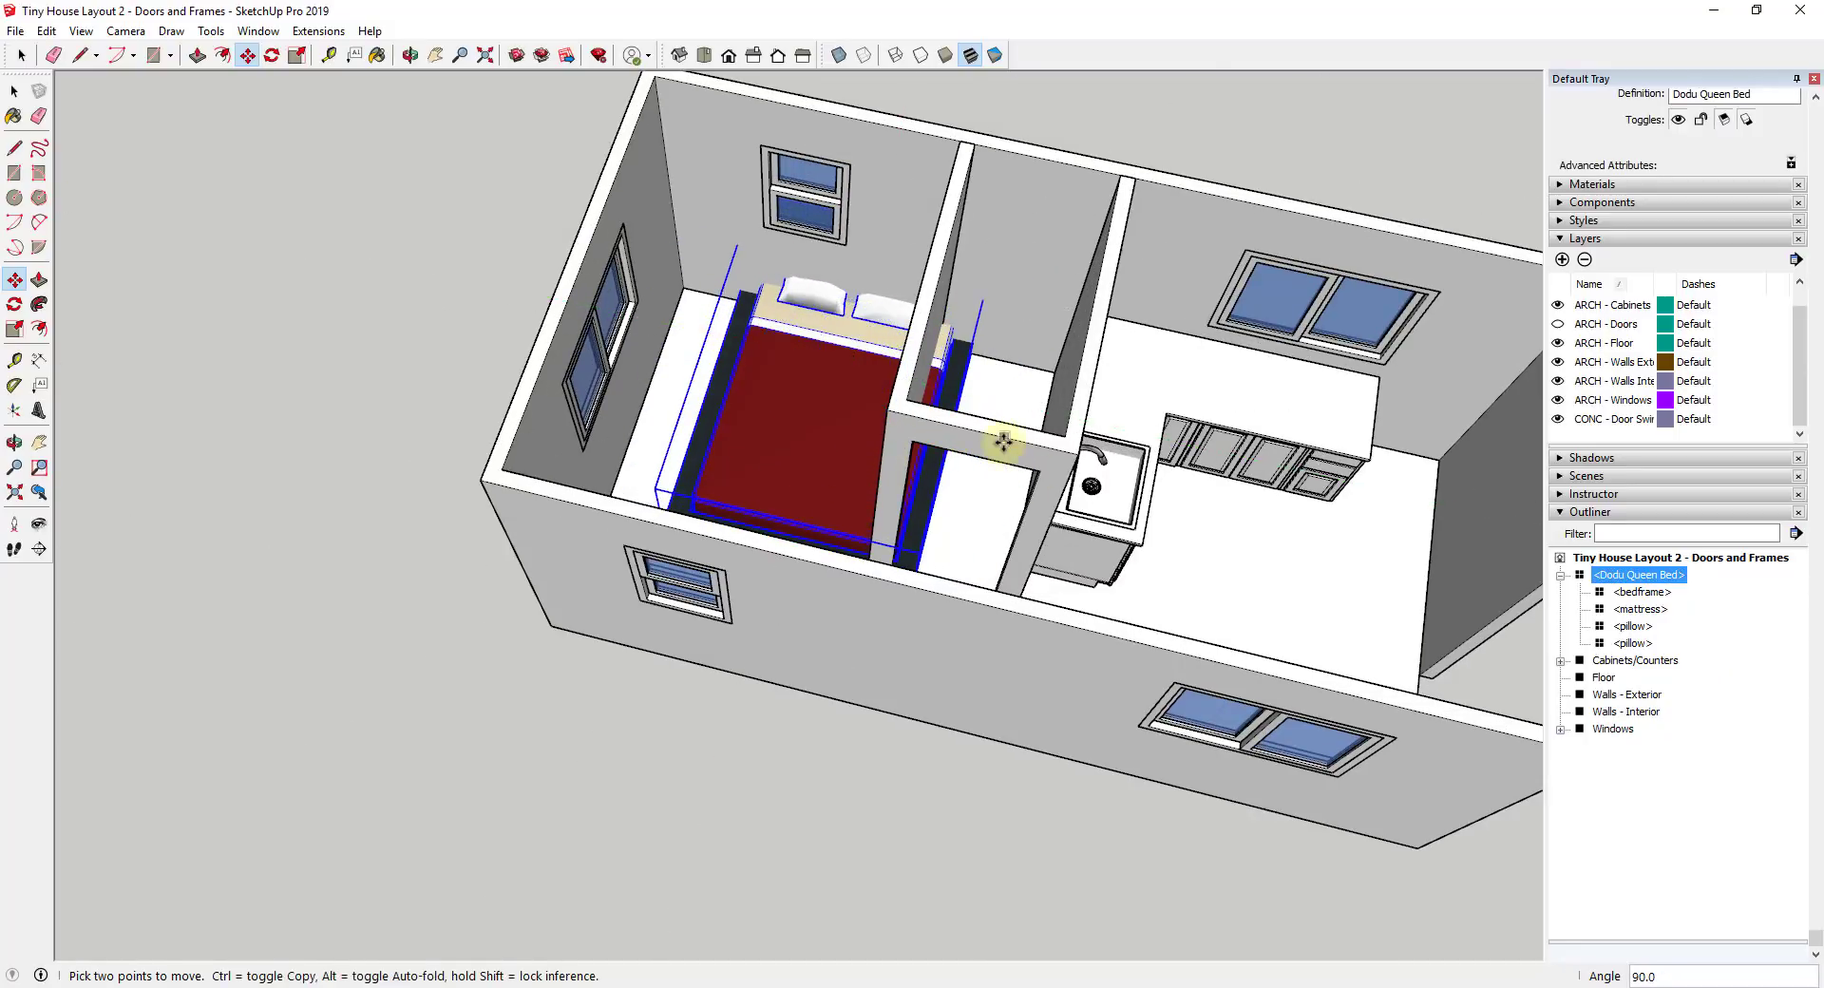
scroll(1003, 443, down, 5)
click(928, 551)
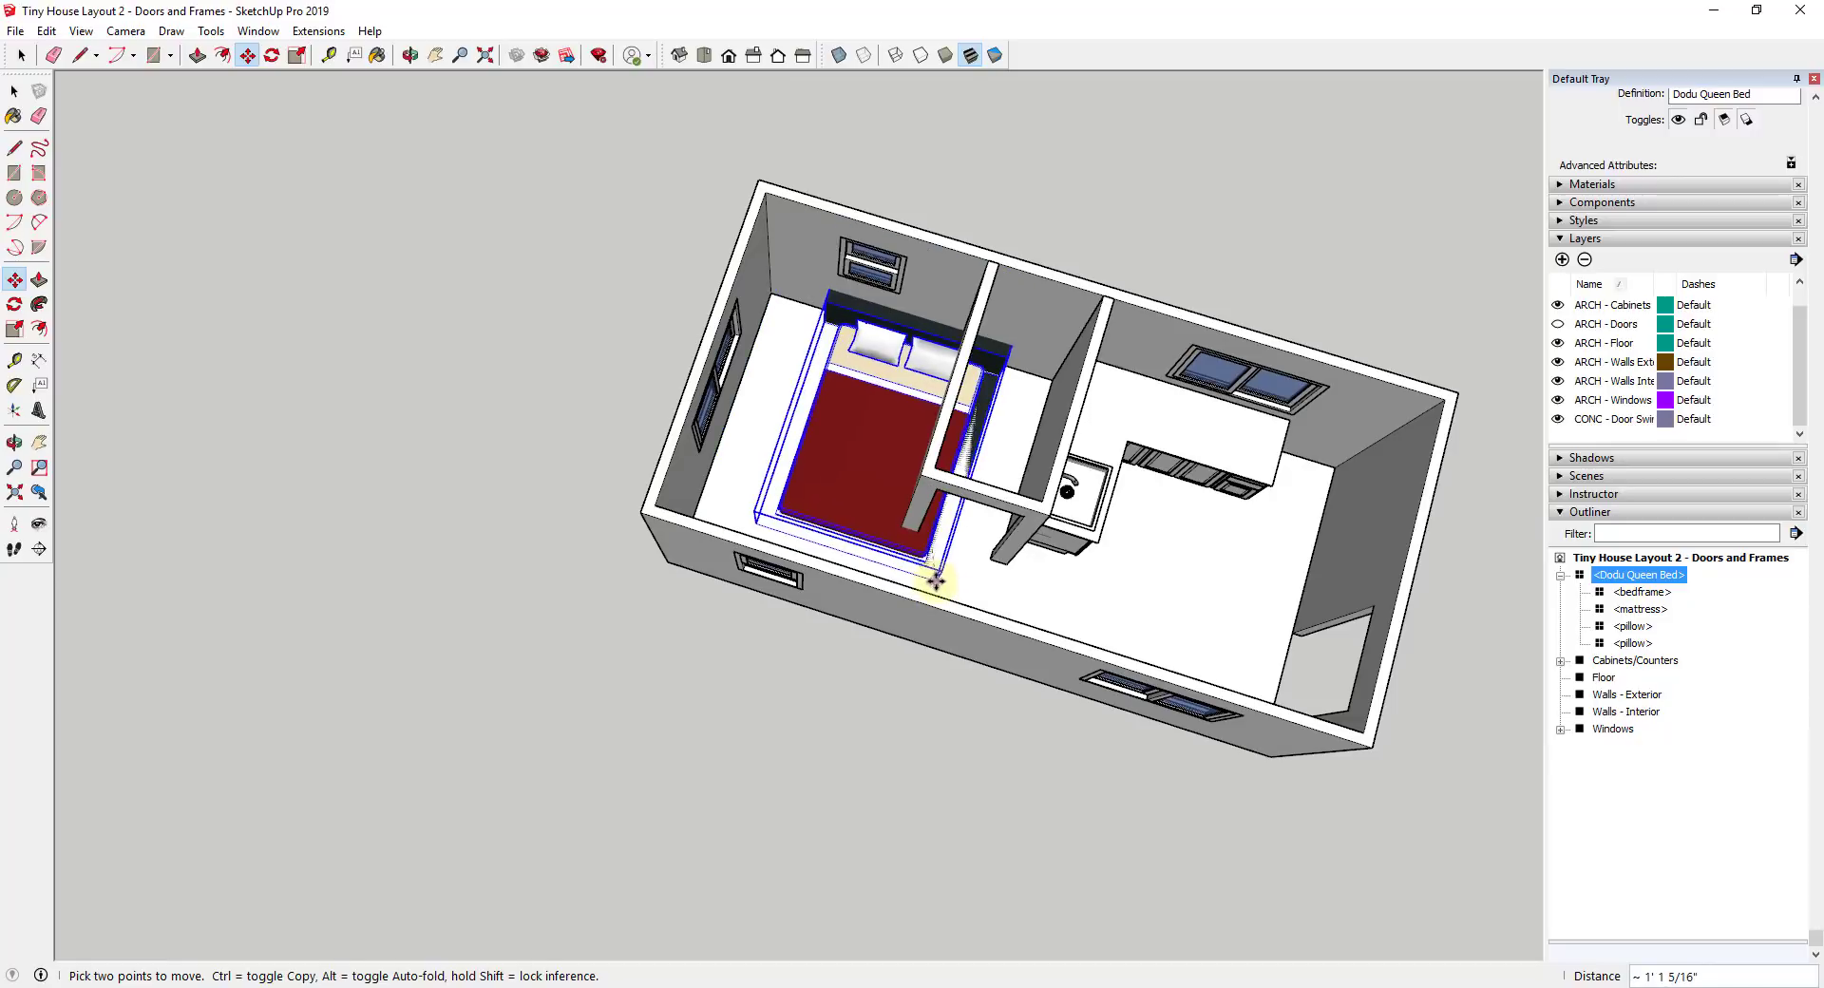
scroll(989, 370, up, 3)
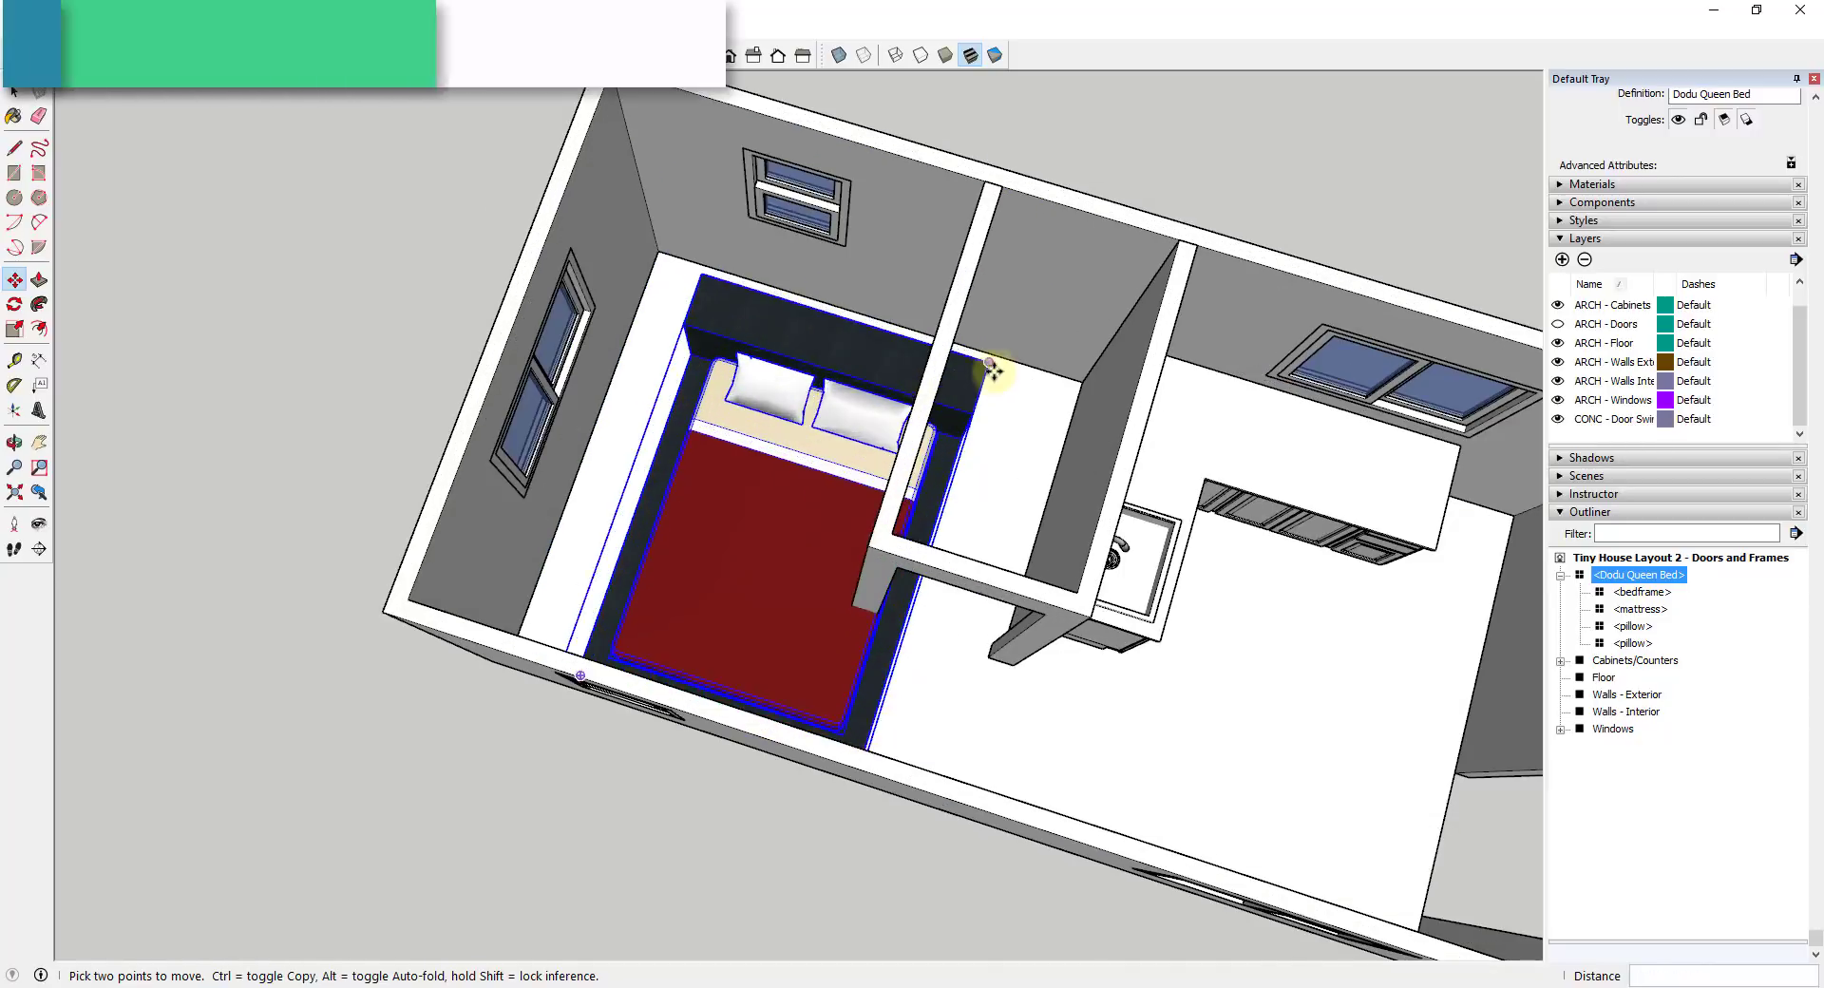
click(694, 222)
middle_drag(694, 222, 285, 163)
scroll(794, 561, down, 5)
key(space)
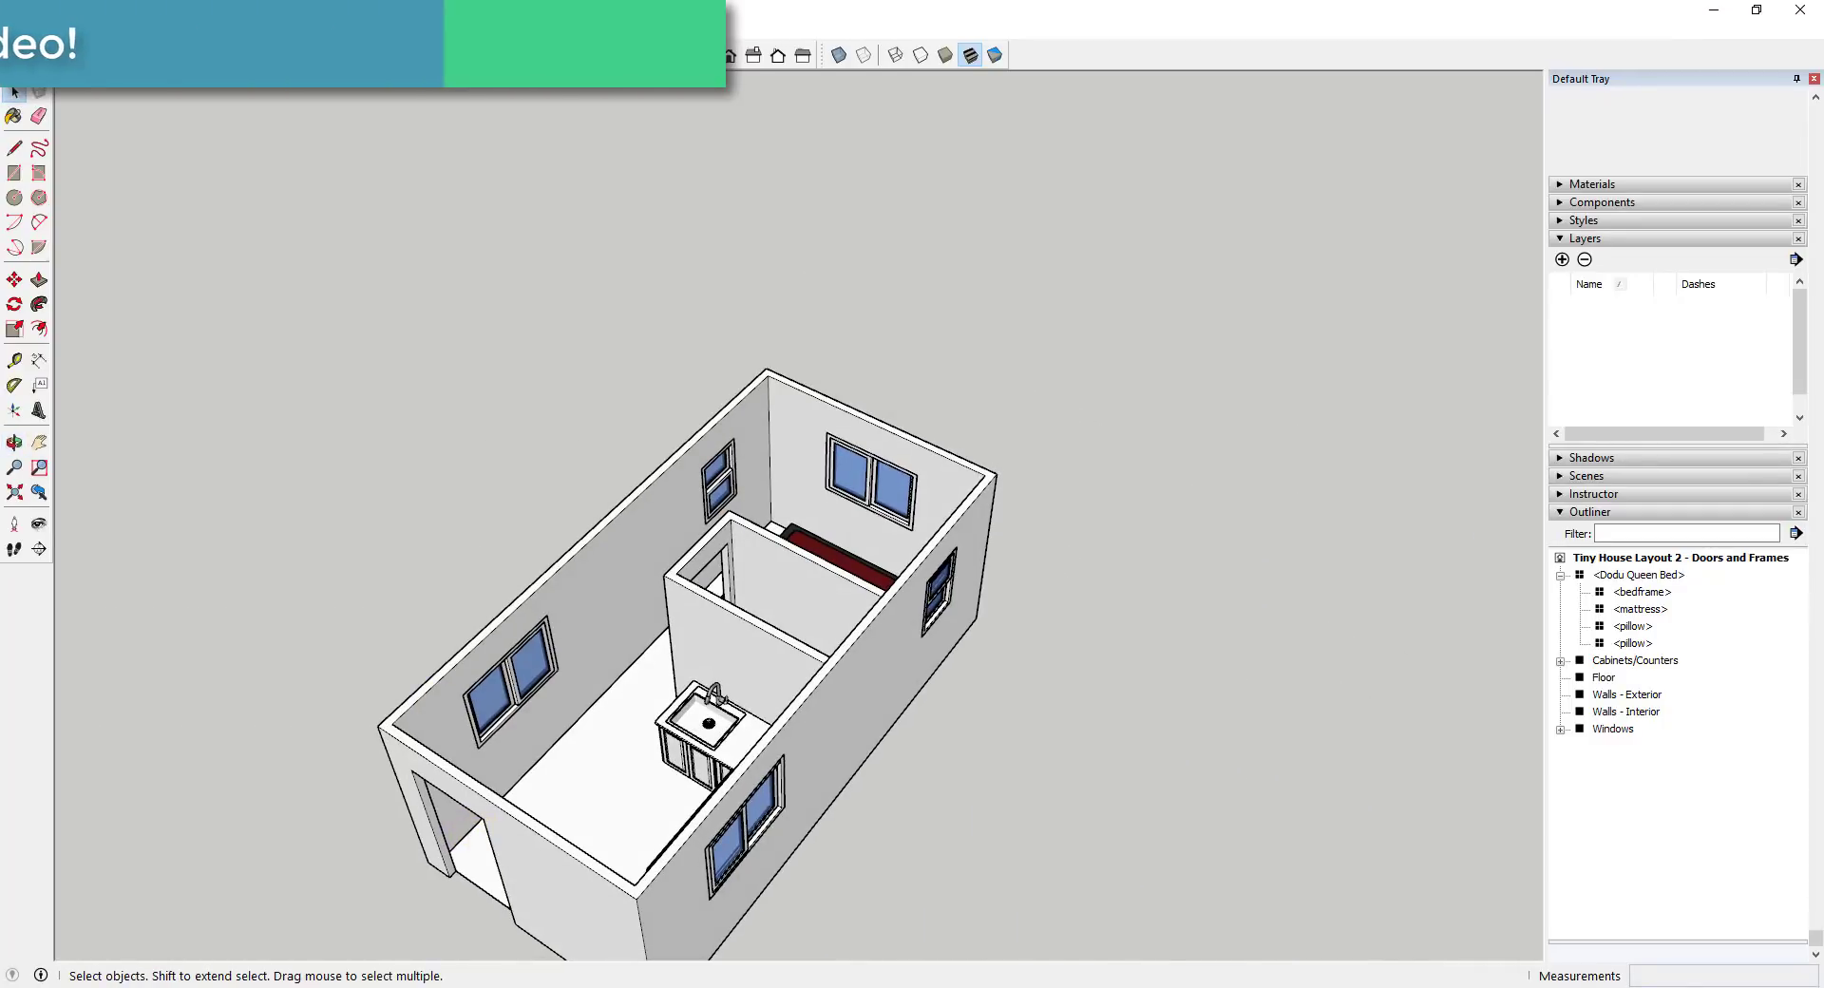
Search the 3D Warehouse for couch, load the Couch and Chair set, and select the couch inside the component
click(213, 32)
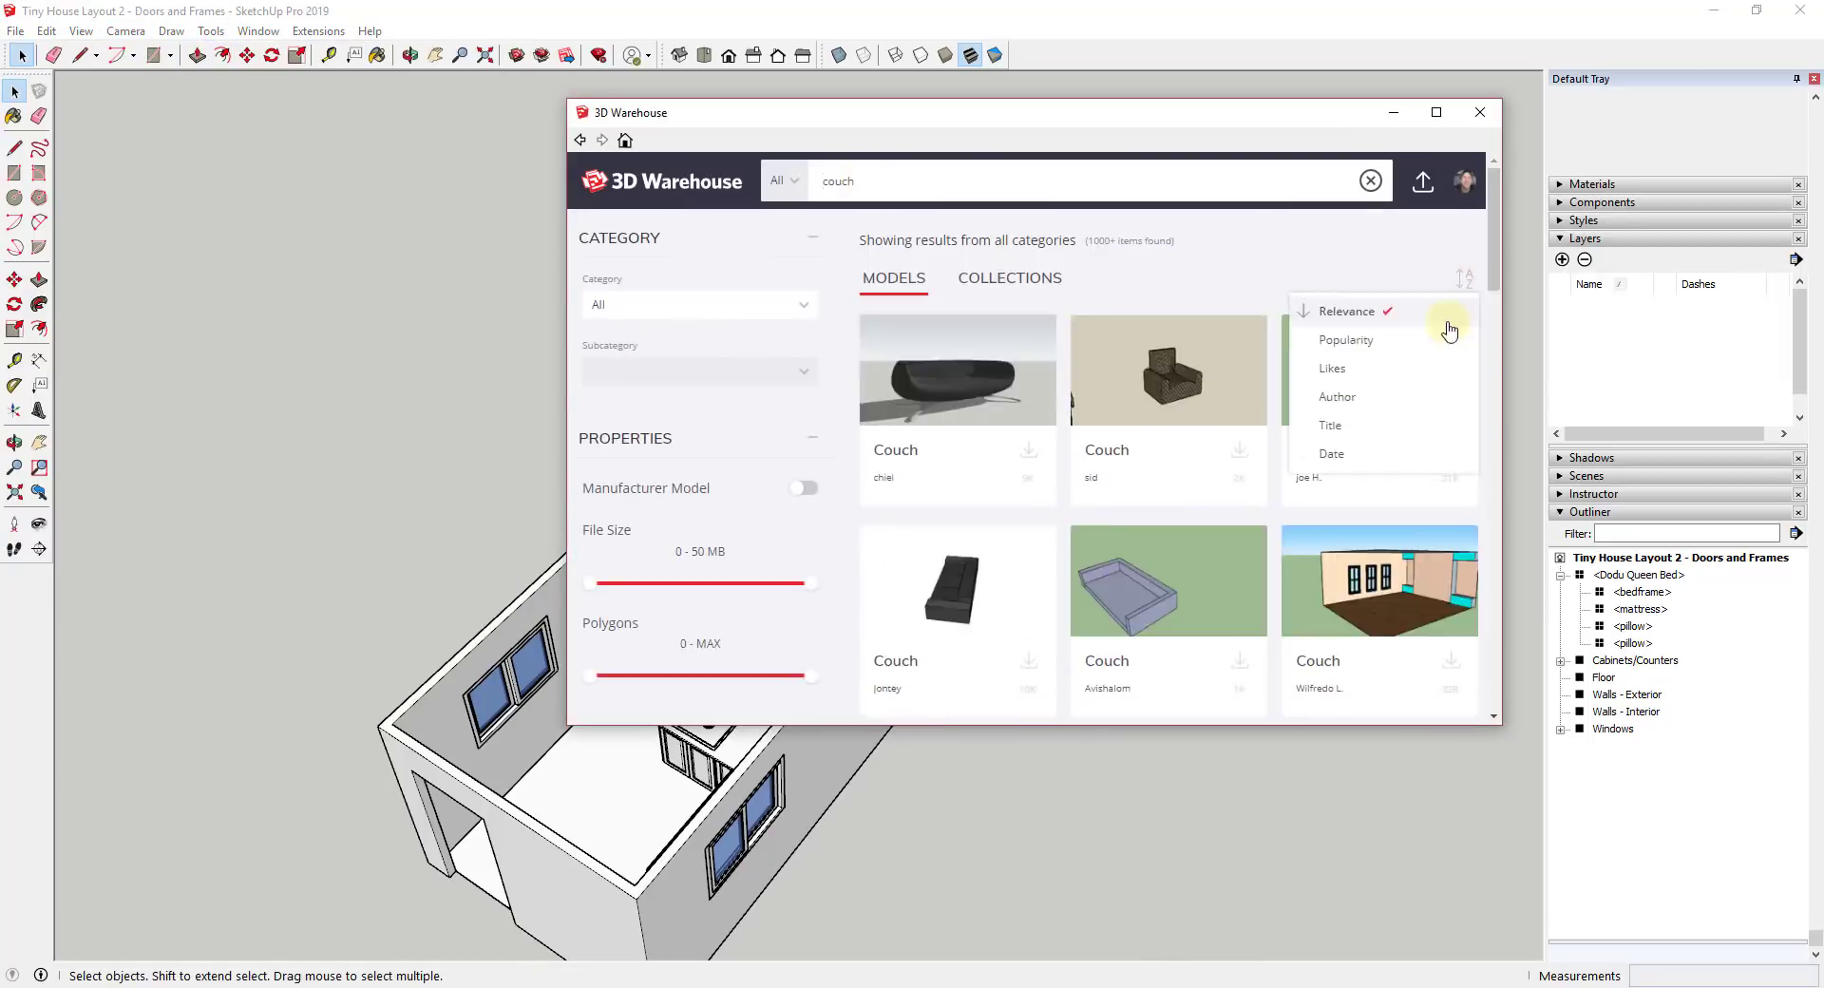
scroll(1197, 513, down, 5)
click(988, 458)
scroll(969, 560, up, 3)
click(935, 598)
scroll(937, 689, down, 1)
scroll(937, 690, up, 3)
Move the couch about 49' to the tiny house and position it in the living area near the front door
key(m)
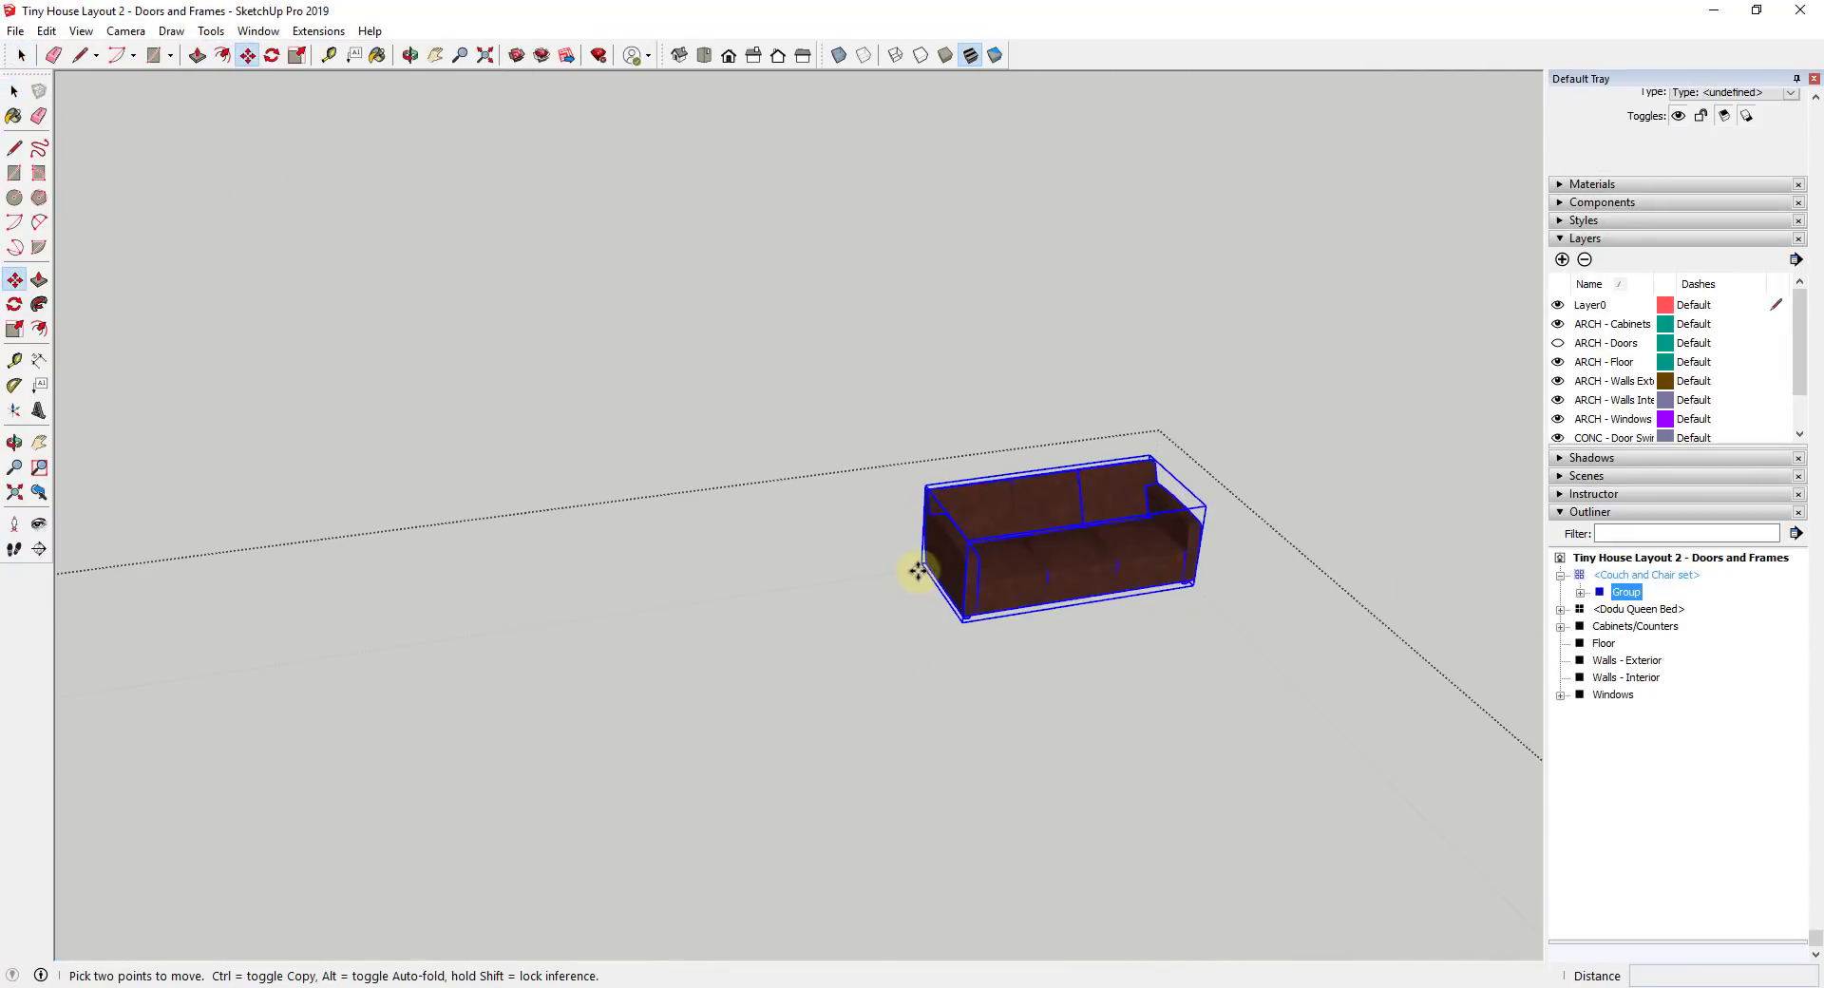
click(924, 567)
scroll(924, 567, down, 5)
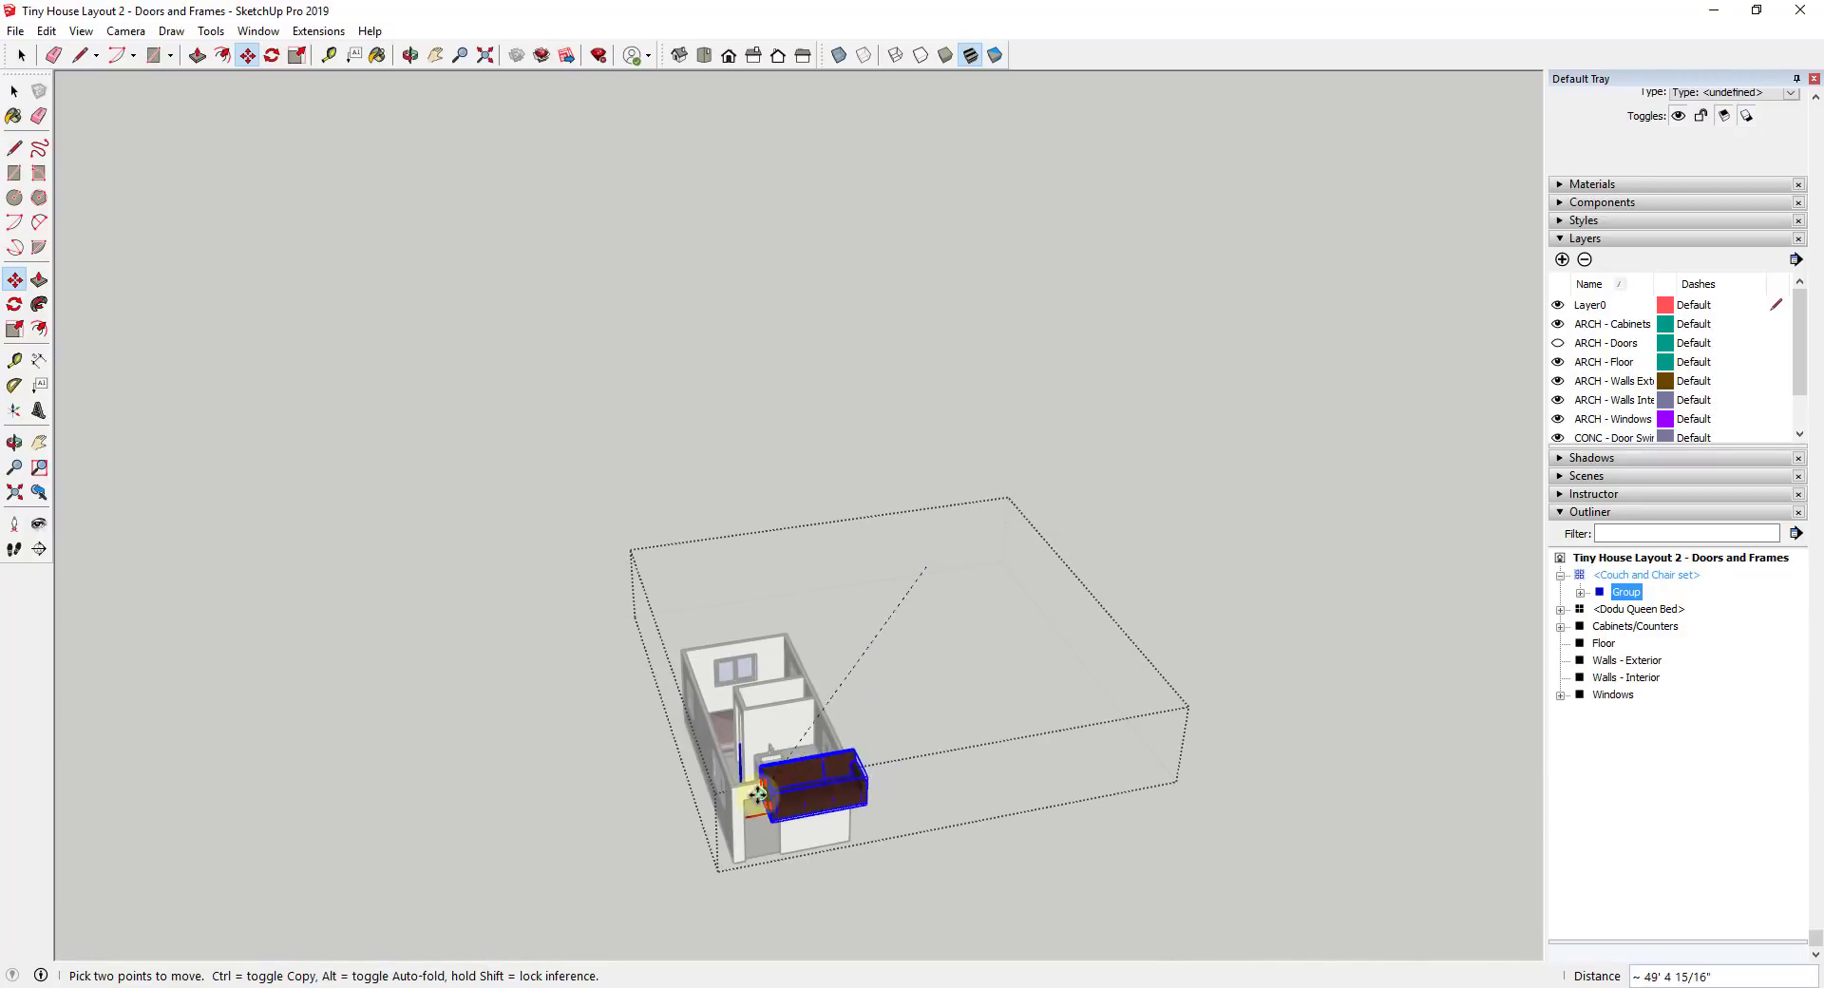
click(748, 819)
scroll(855, 834, up, 4)
middle_drag(672, 815, 418, 427)
scroll(634, 321, up, 5)
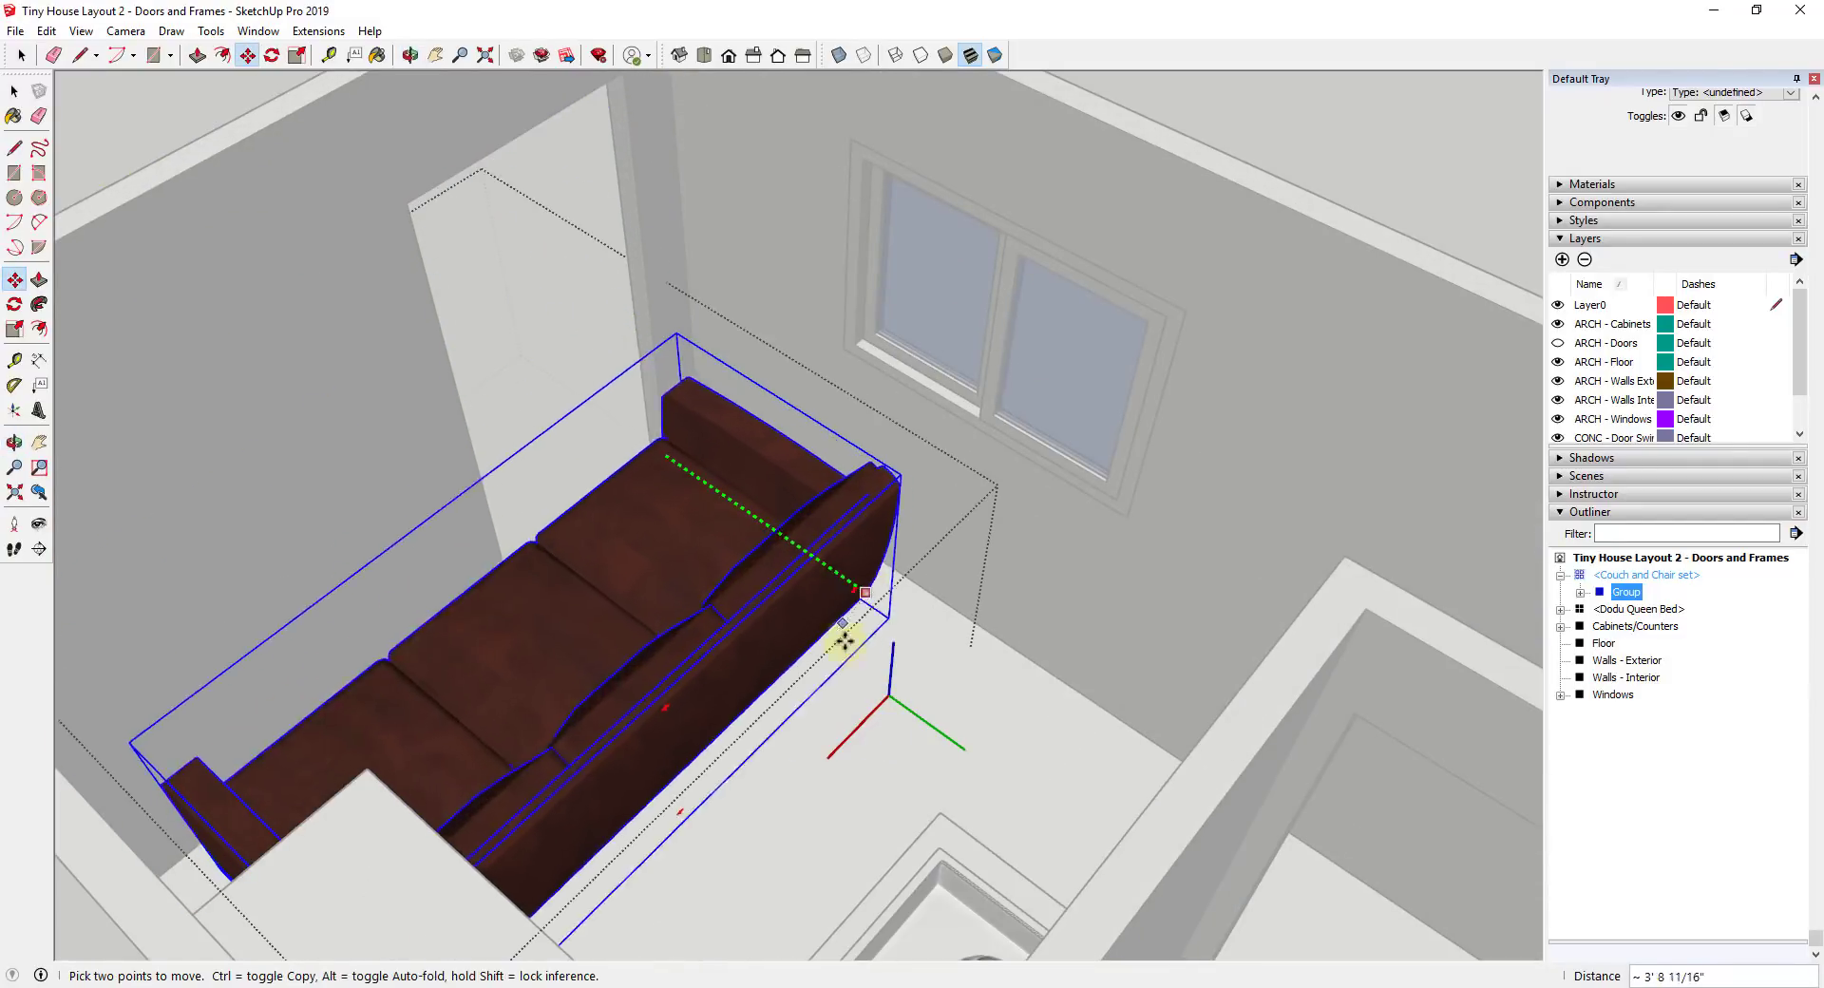
Select the whole Couch and Chair set component and rotate it 90°
scroll(884, 686, down, 5)
middle_drag(773, 652, 1002, 641)
scroll(989, 518, up, 4)
key(space)
click(1016, 600)
key(m)
drag(1114, 669, 1042, 493)
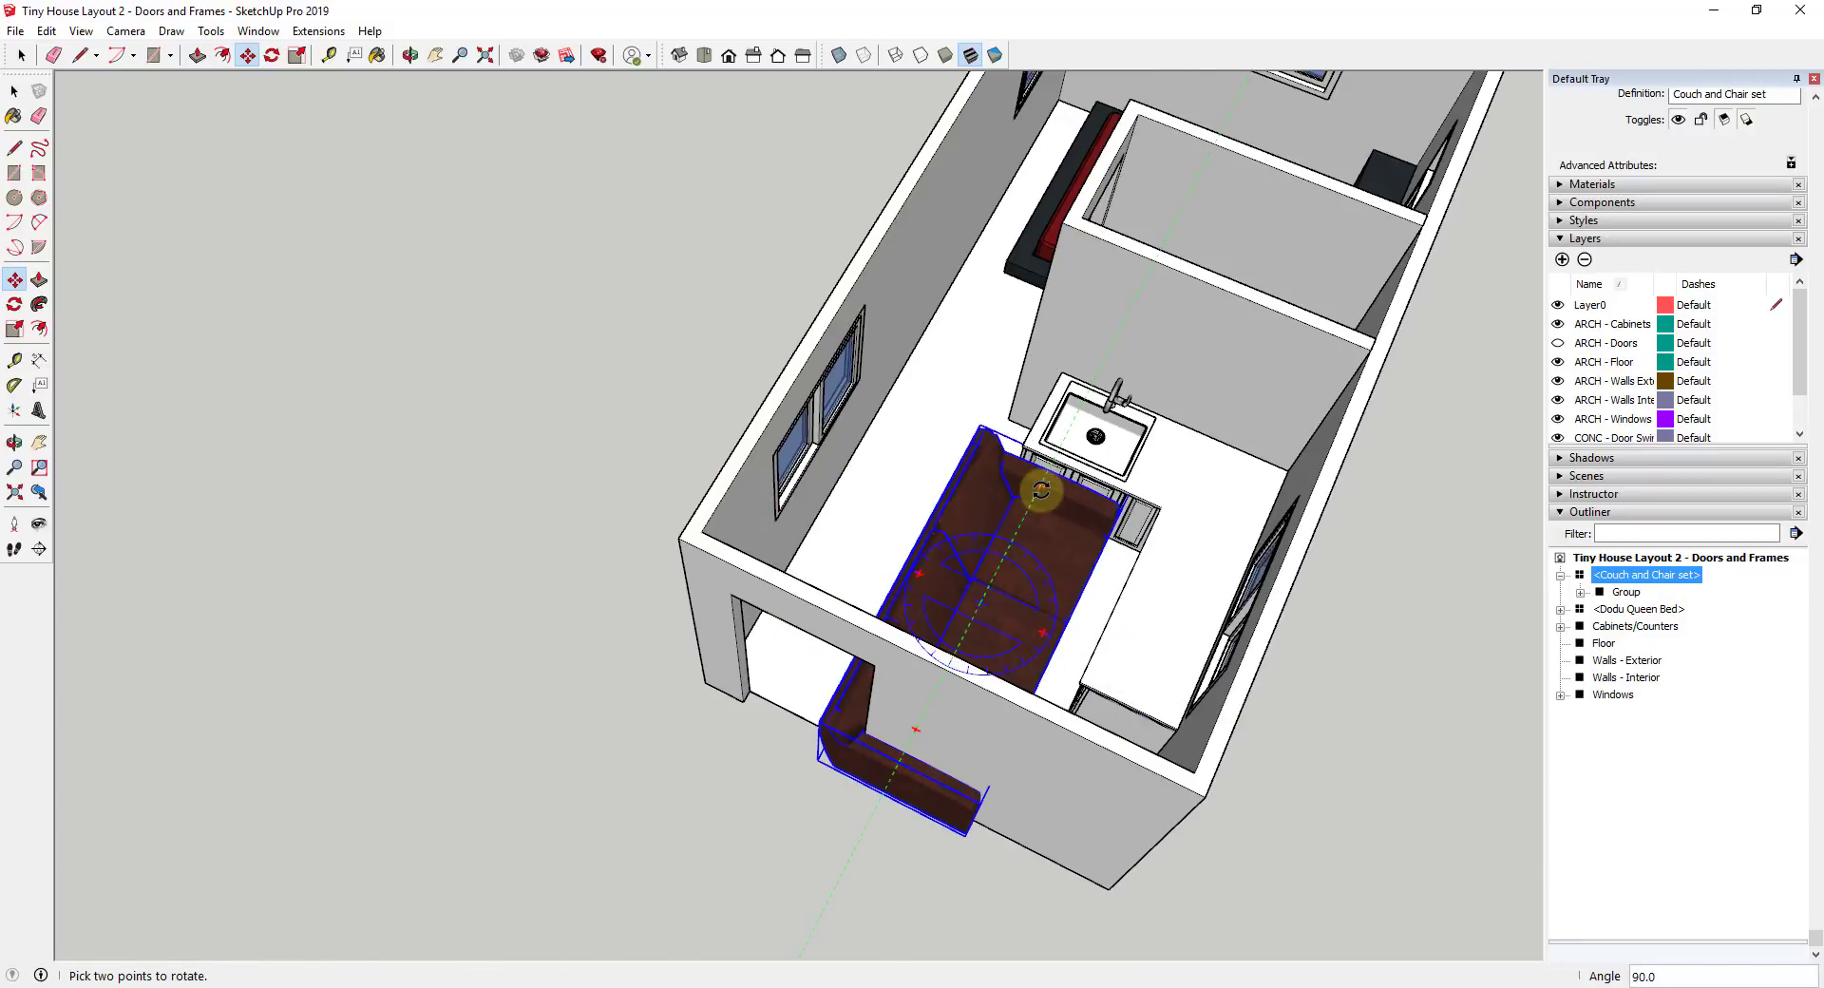
Move the rotated couch from the front wall to the side wall below the window opposite the kitchen
middle_drag(1043, 491, 915, 537)
scroll(928, 495, up, 15)
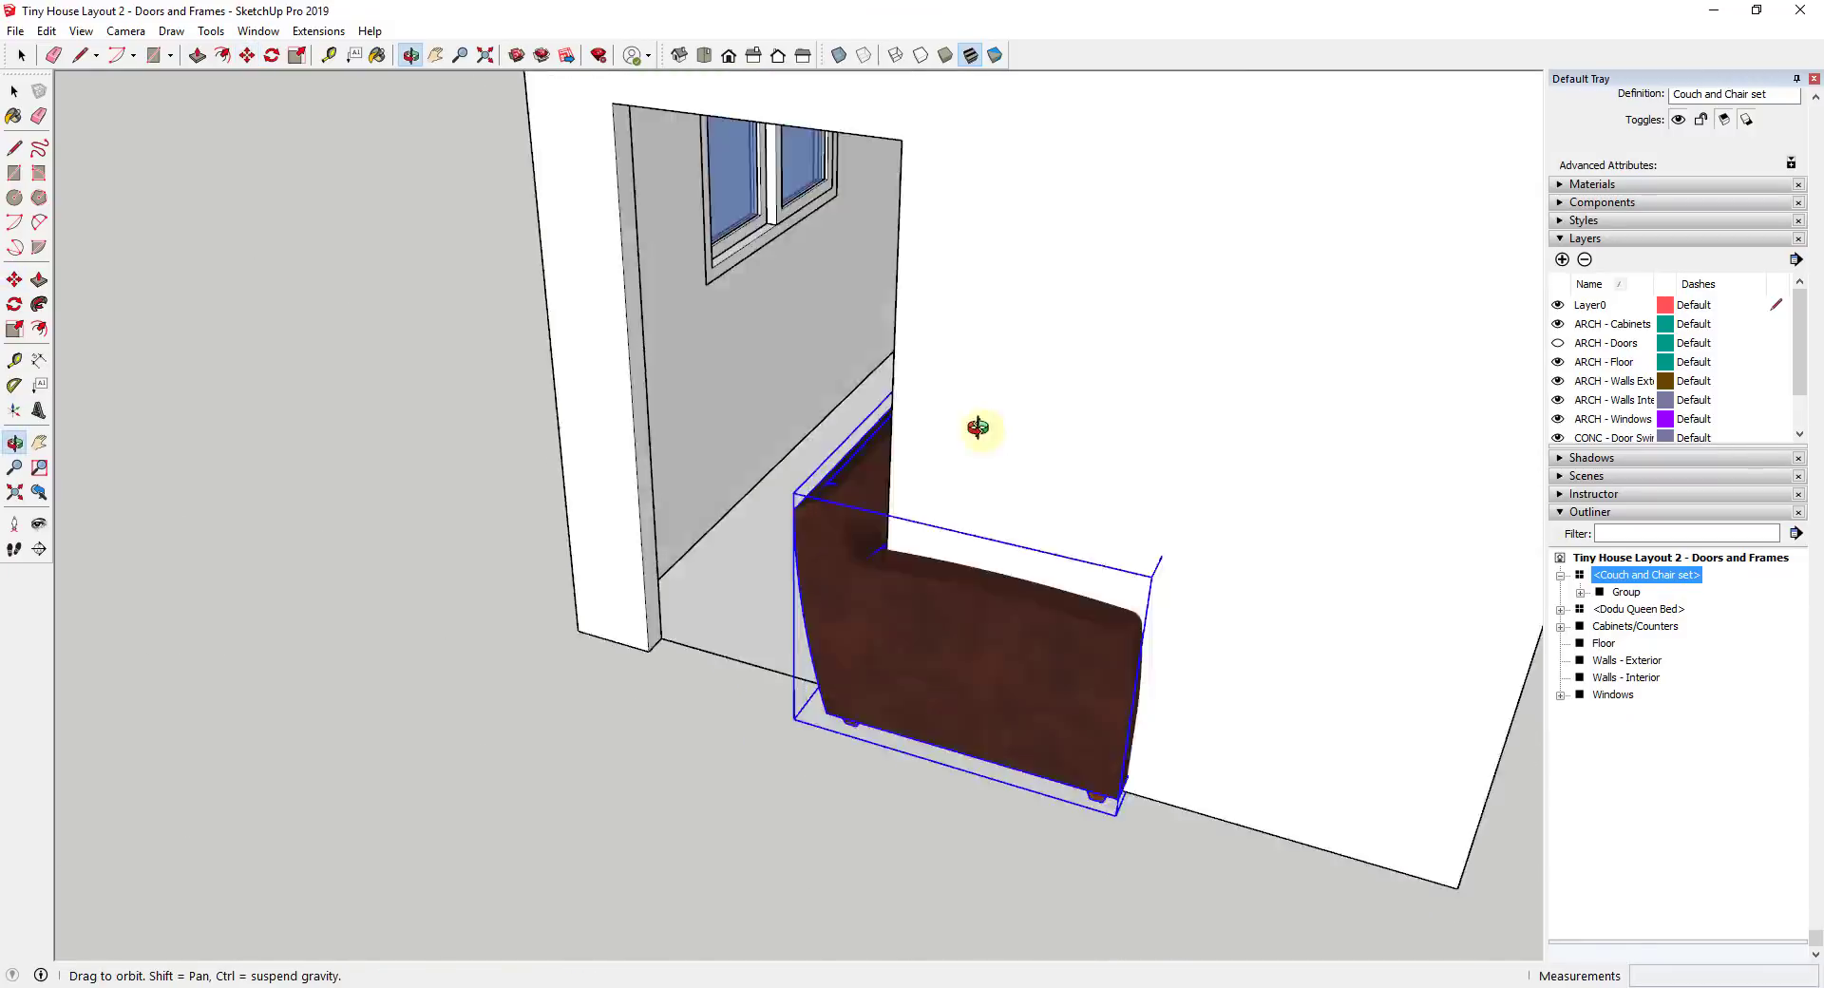
click(908, 676)
scroll(908, 676, down, 10)
middle_drag(582, 533, 405, 919)
scroll(406, 920, down, 8)
Scale the couch down to fit the living area along the window wall
middle_drag(489, 757, 639, 919)
key(s)
drag(848, 576, 734, 612)
scroll(734, 613, up, 6)
key(space)
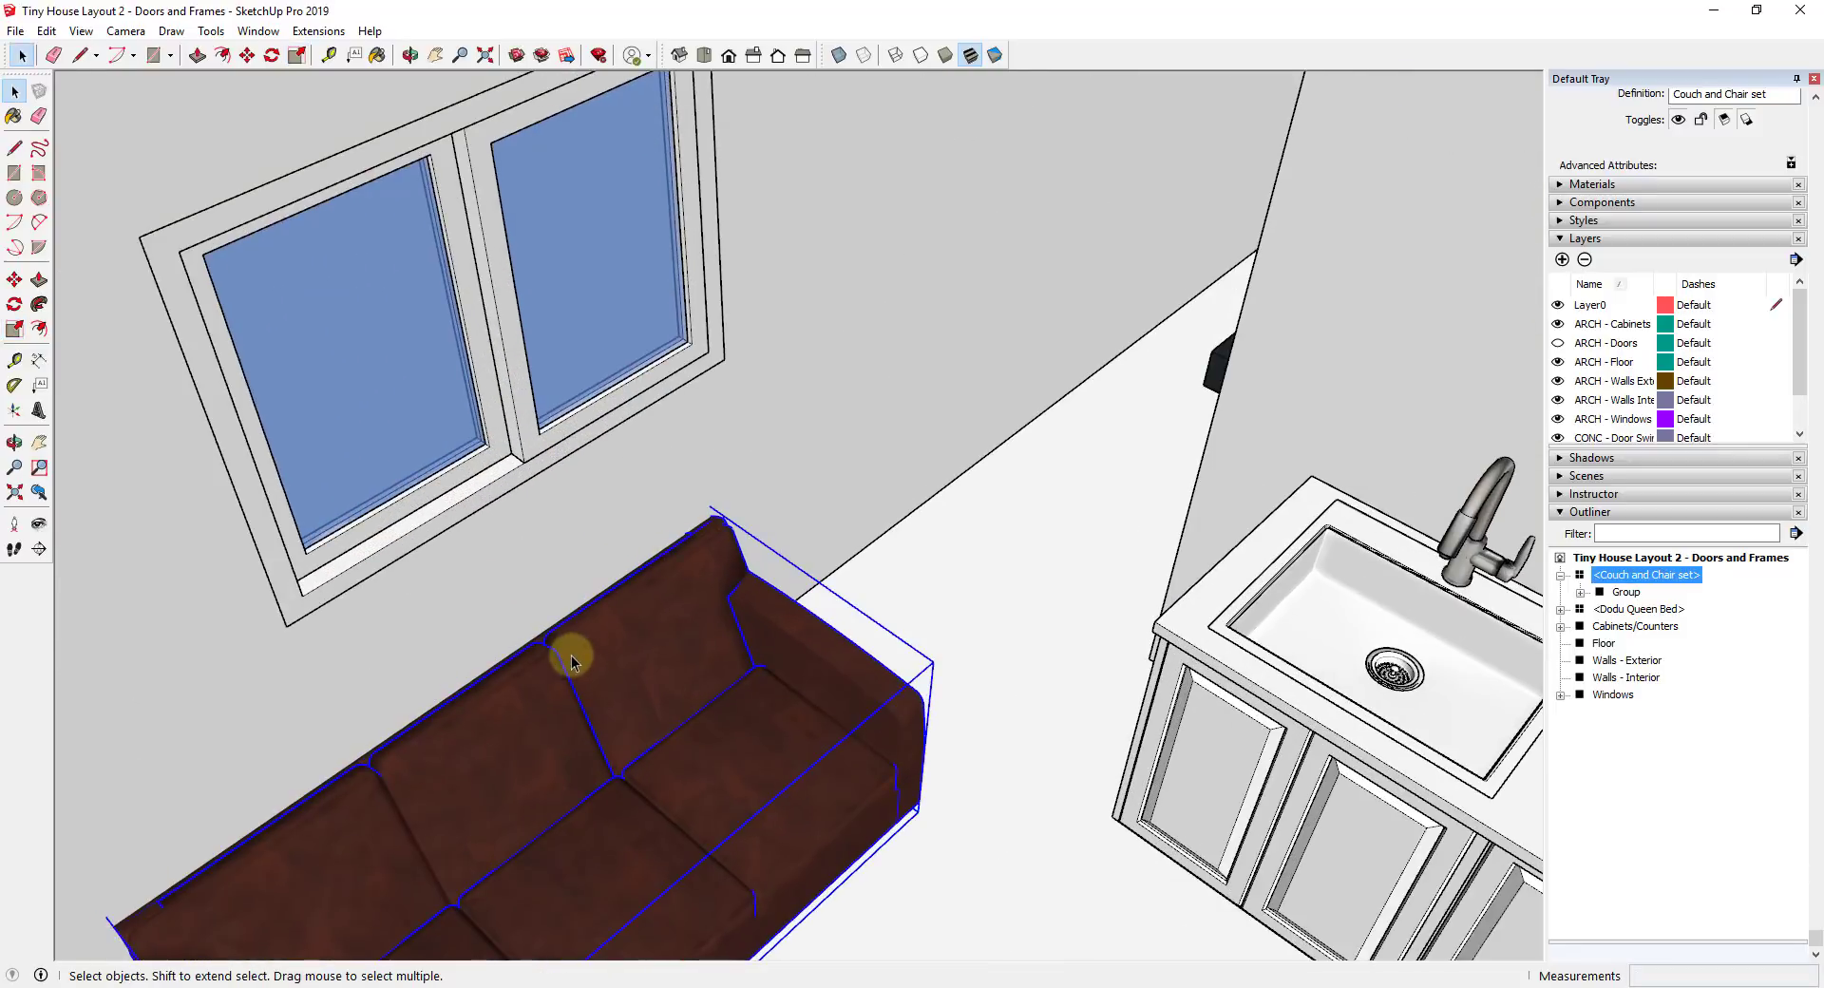
Shift the couch 11 13/16" along the wall beneath the window and check its placement in the overall layout
key(m)
click(489, 670)
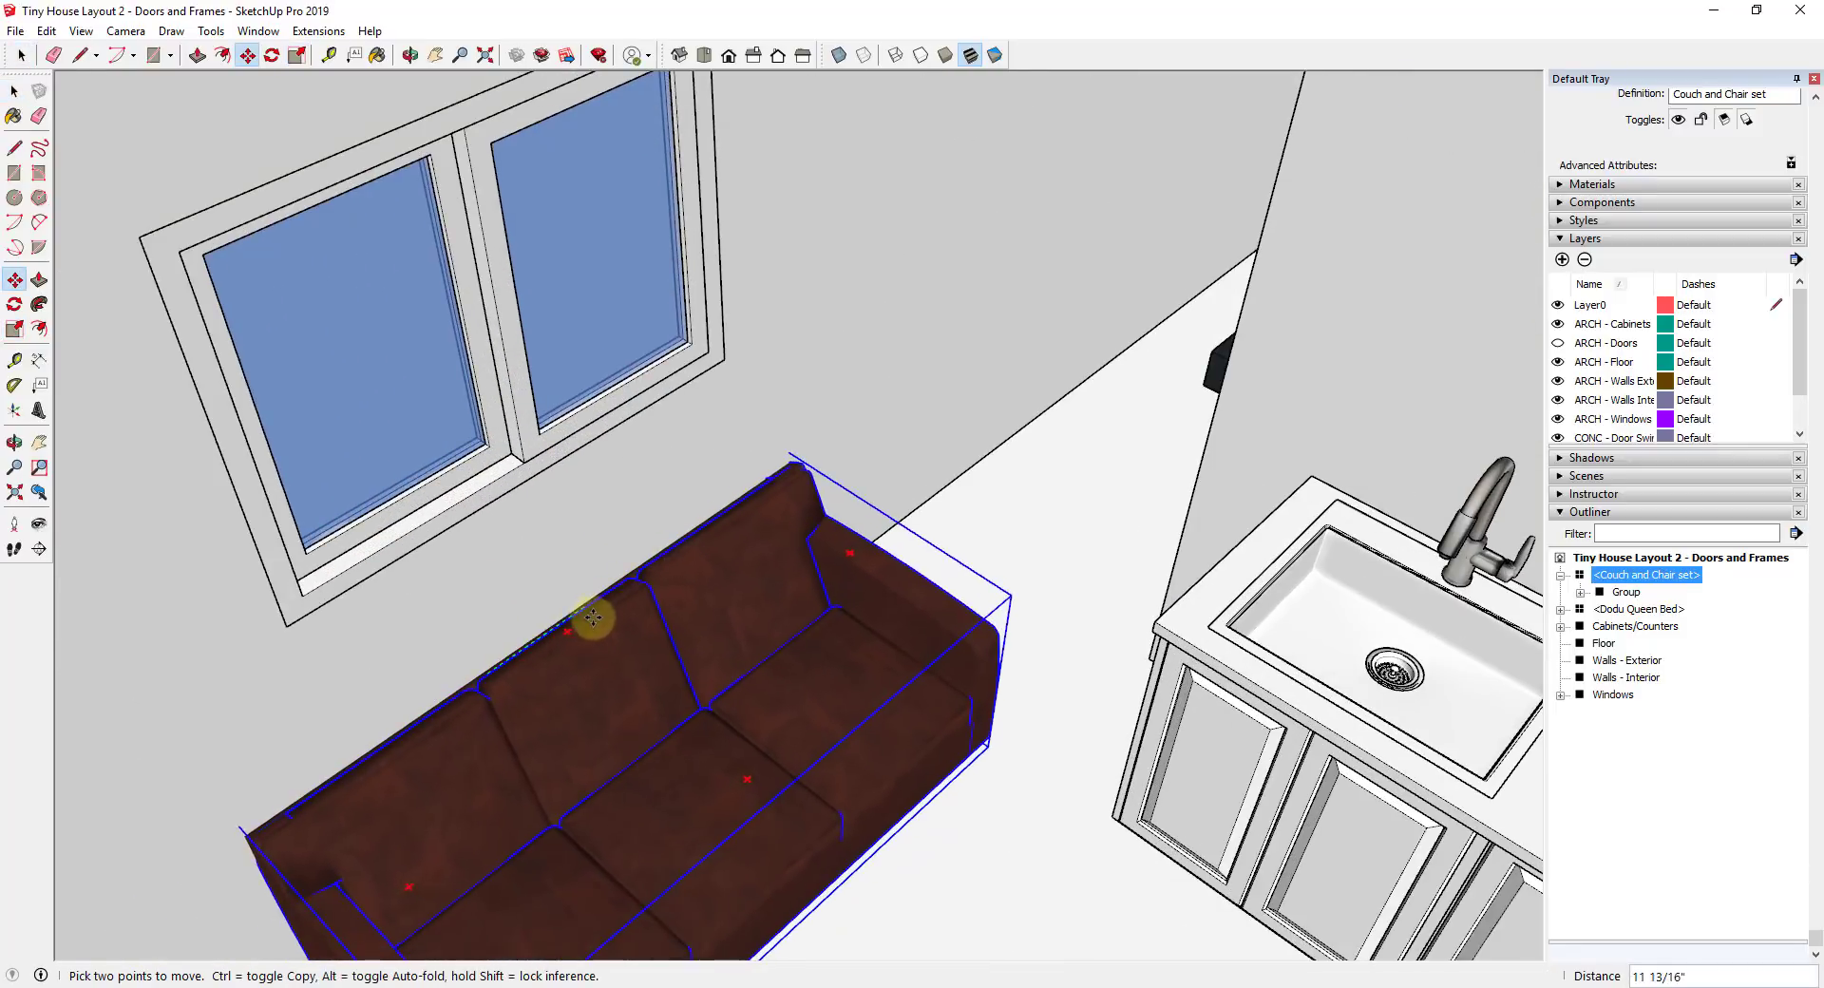
scroll(589, 617, up, 3)
middle_drag(664, 573, 811, 509)
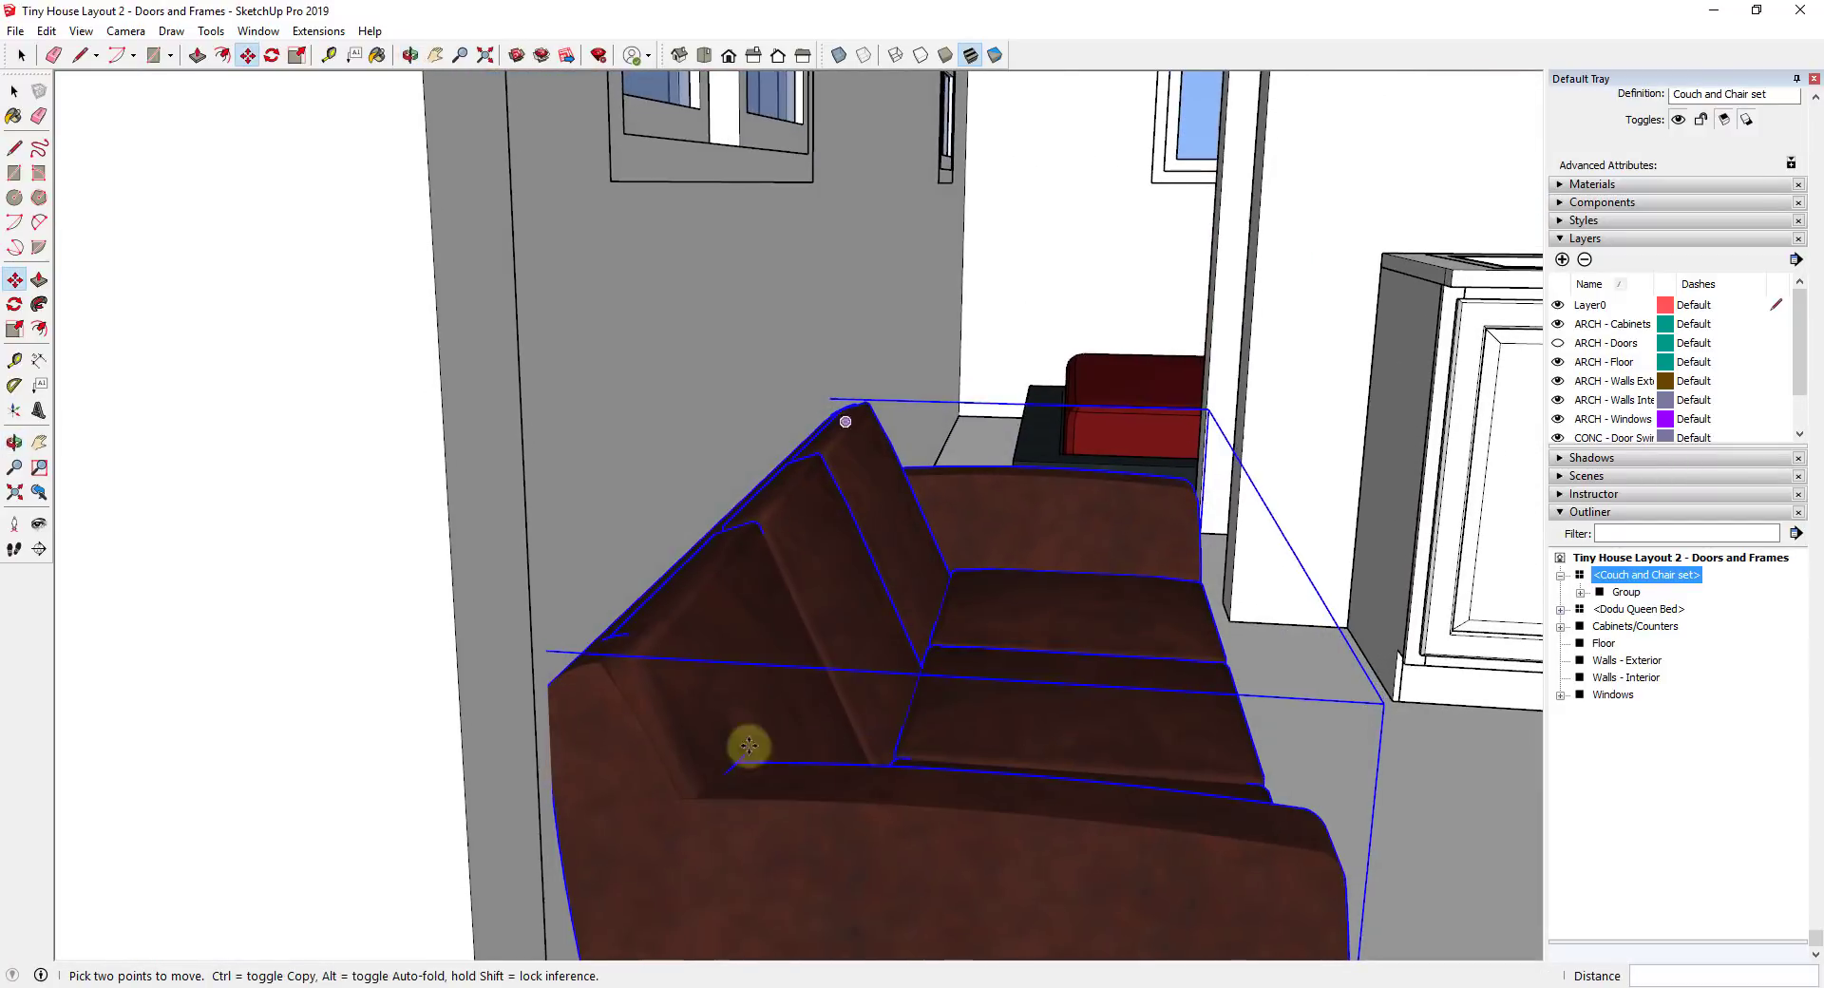
scroll(733, 835, down, 10)
middle_drag(836, 774, 1415, 636)
middle_drag(1014, 511, 1073, 807)
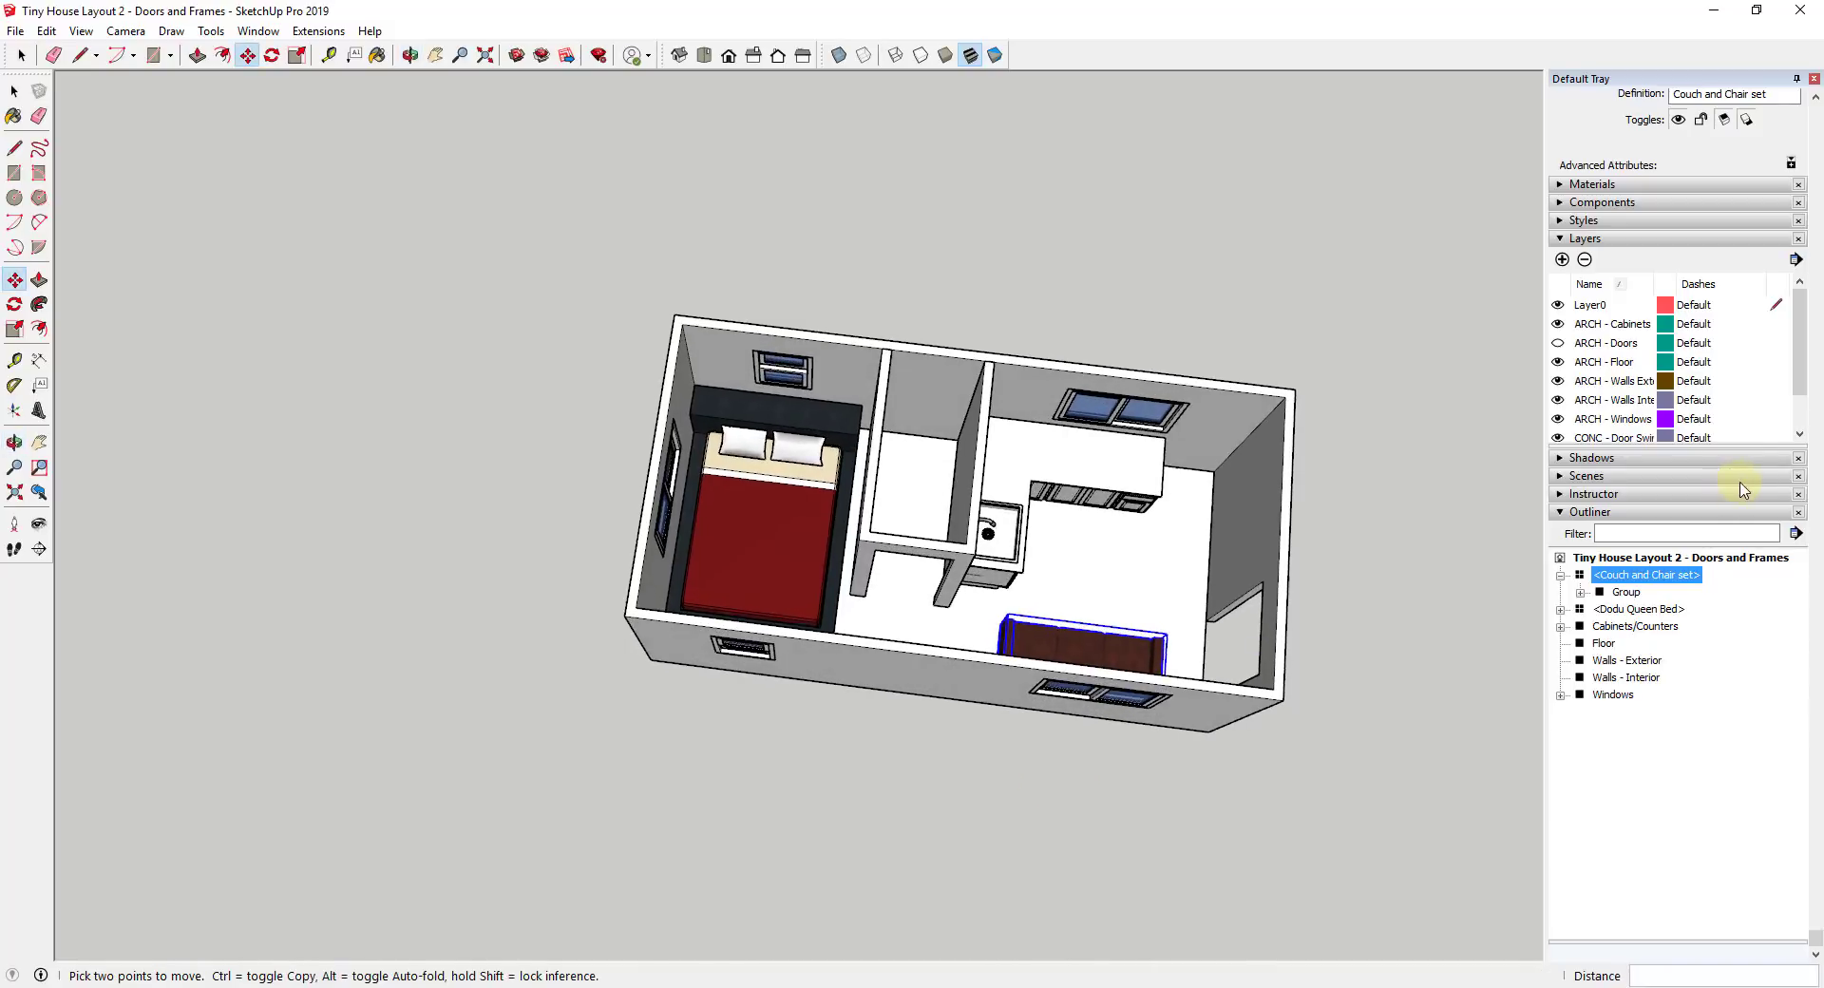
Group the couch and the queen bed together and name the group Furniture
ctrl+click(1639, 609)
right_click(1628, 608)
click(1689, 372)
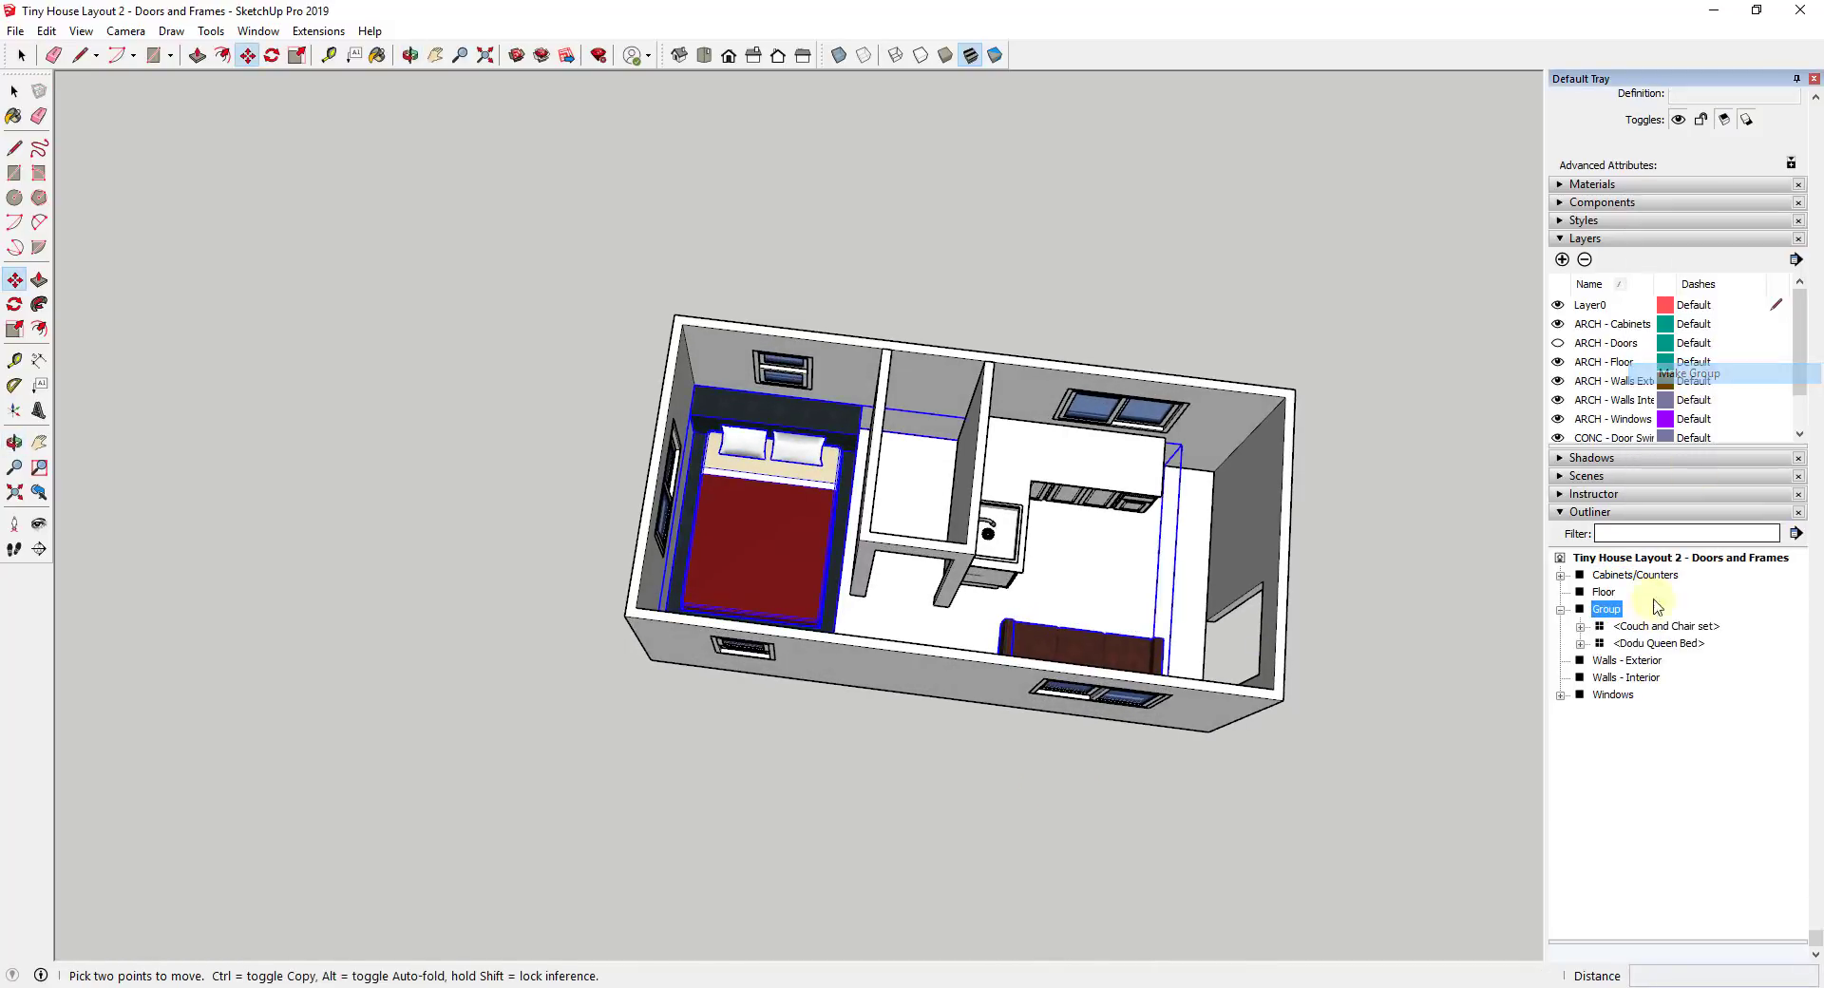
right_click(1603, 612)
click(1651, 596)
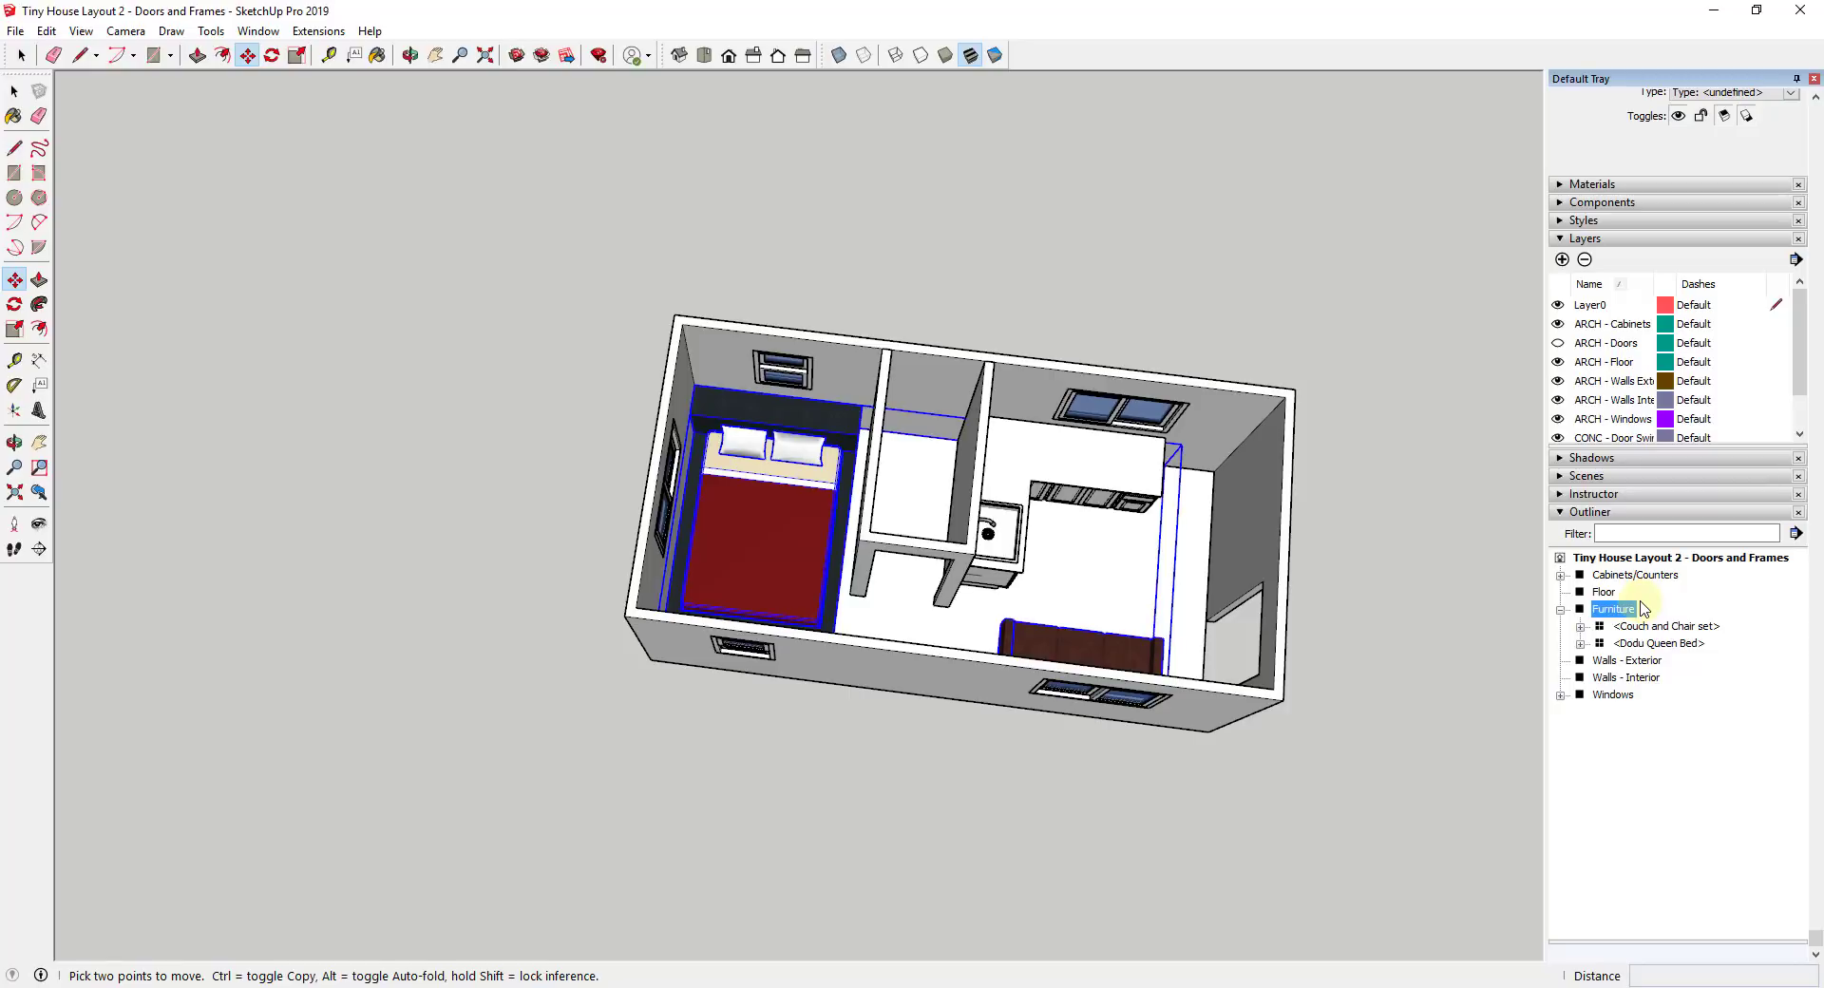
Create a new layer named ARCH - Furniture
click(1563, 261)
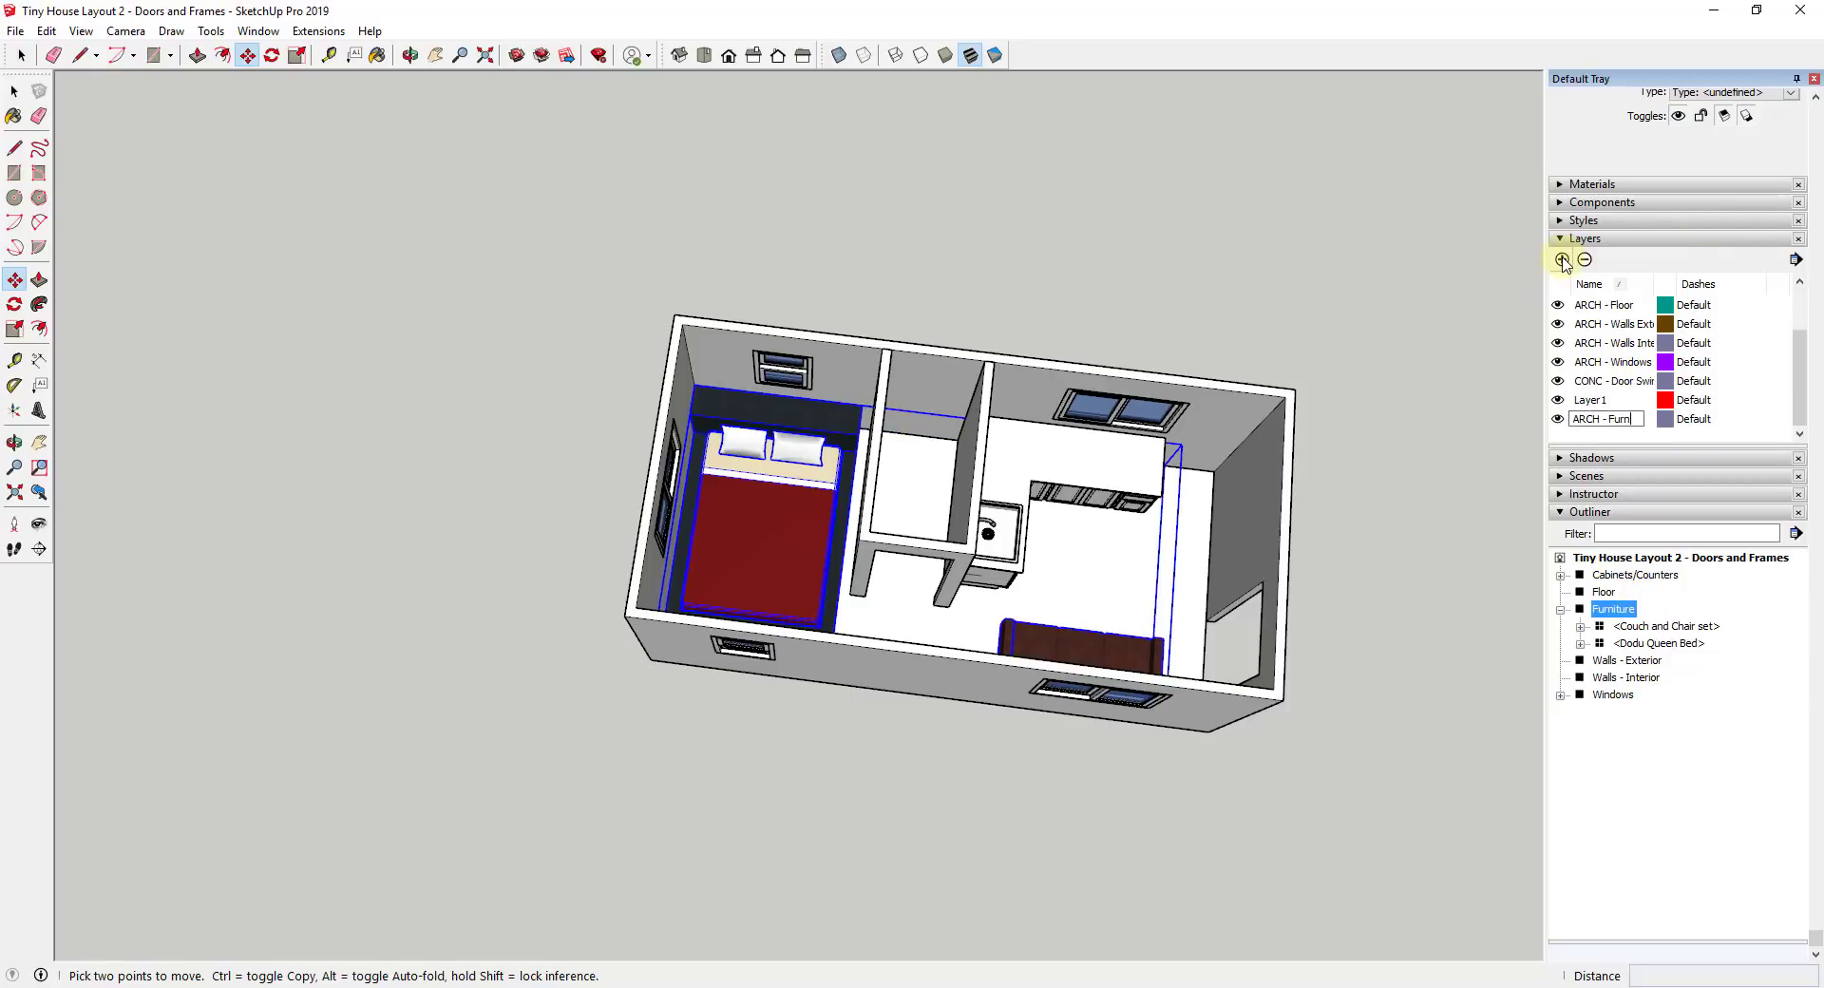
text(ARCH - Furniture)
key(Return)
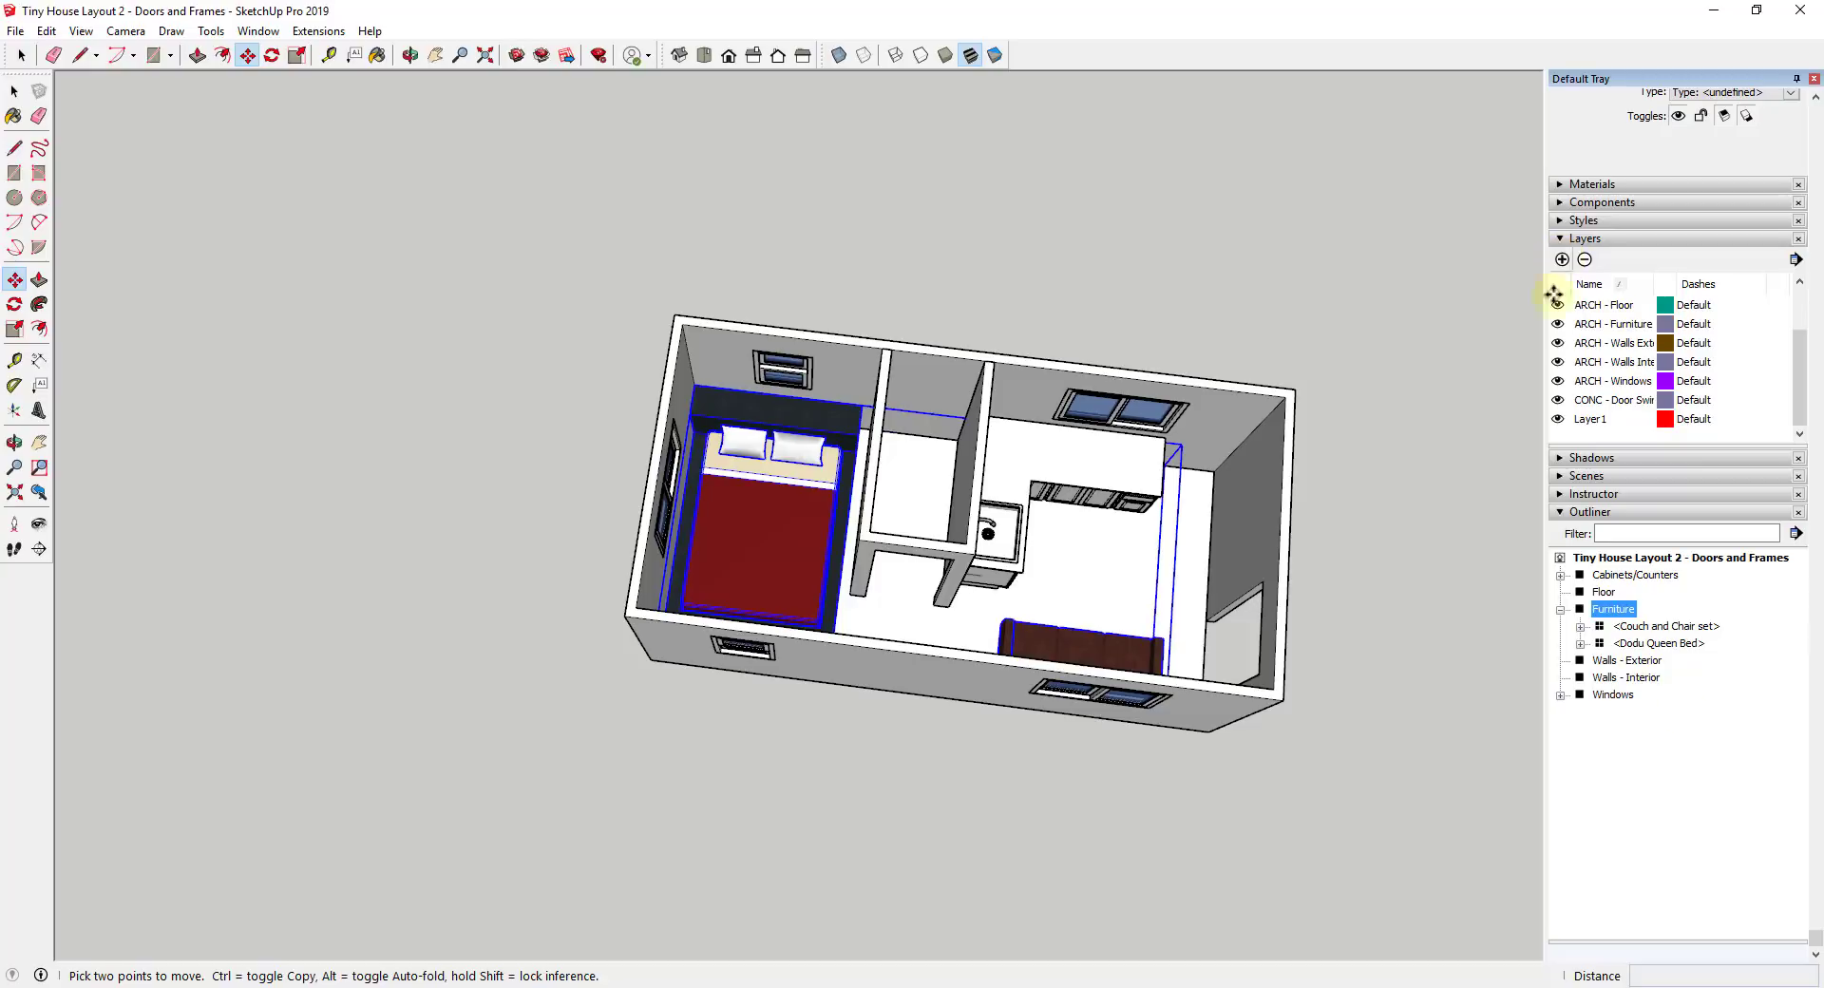
Assign the Furniture group to the ARCH - Furniture layer
scroll(1745, 734, up, 2)
scroll(1804, 436, up, 1)
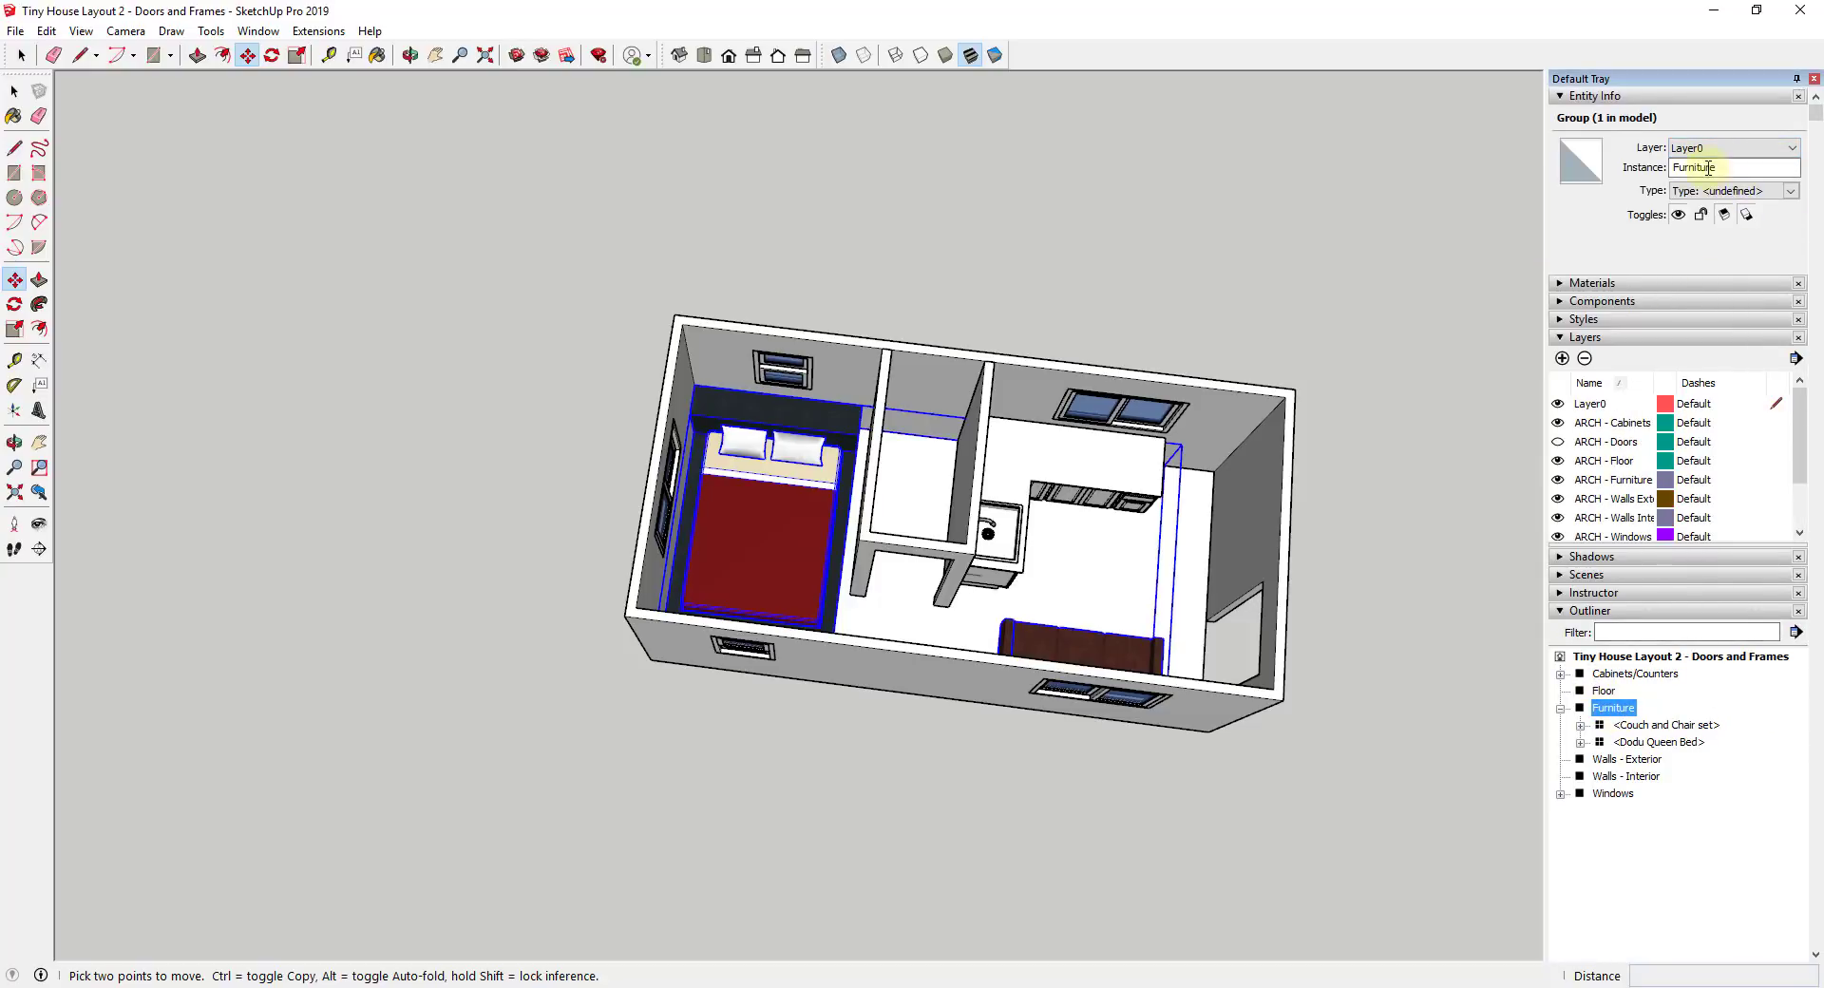
click(1707, 155)
click(1696, 212)
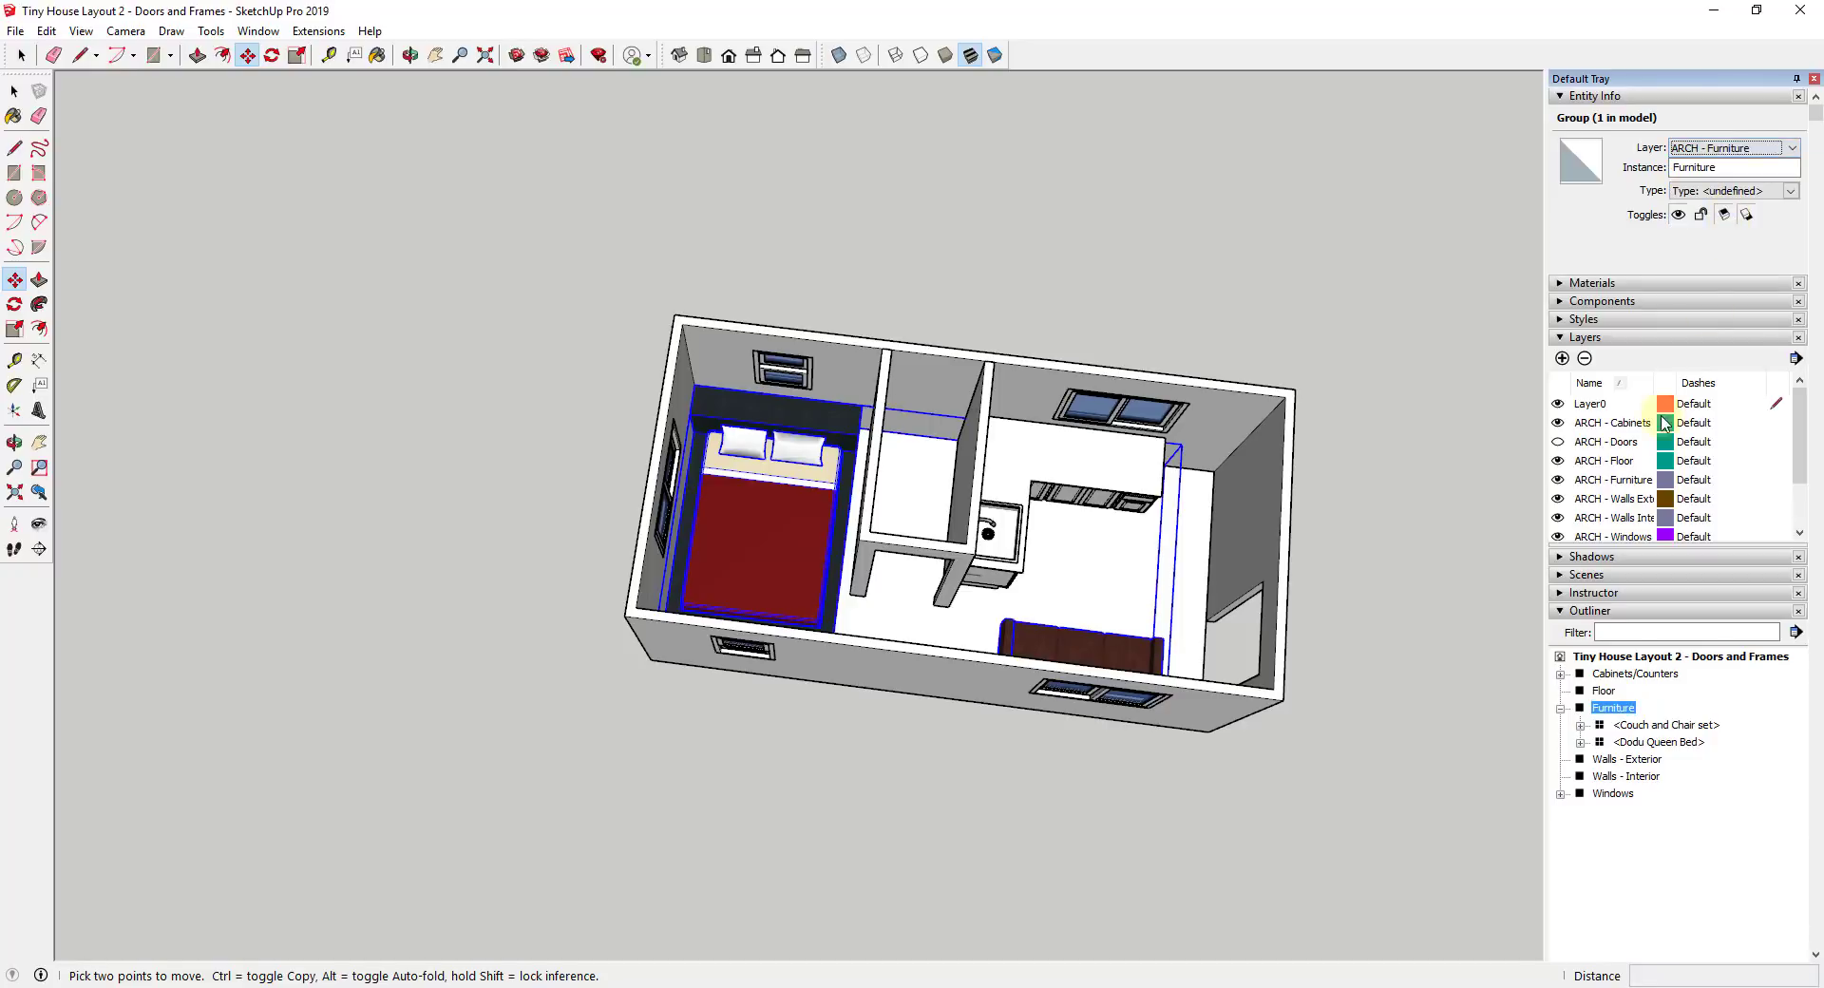
Check the ARCH - Furniture and ARCH - Cabinets layers by toggling each one off and back on
click(1558, 480)
click(1558, 479)
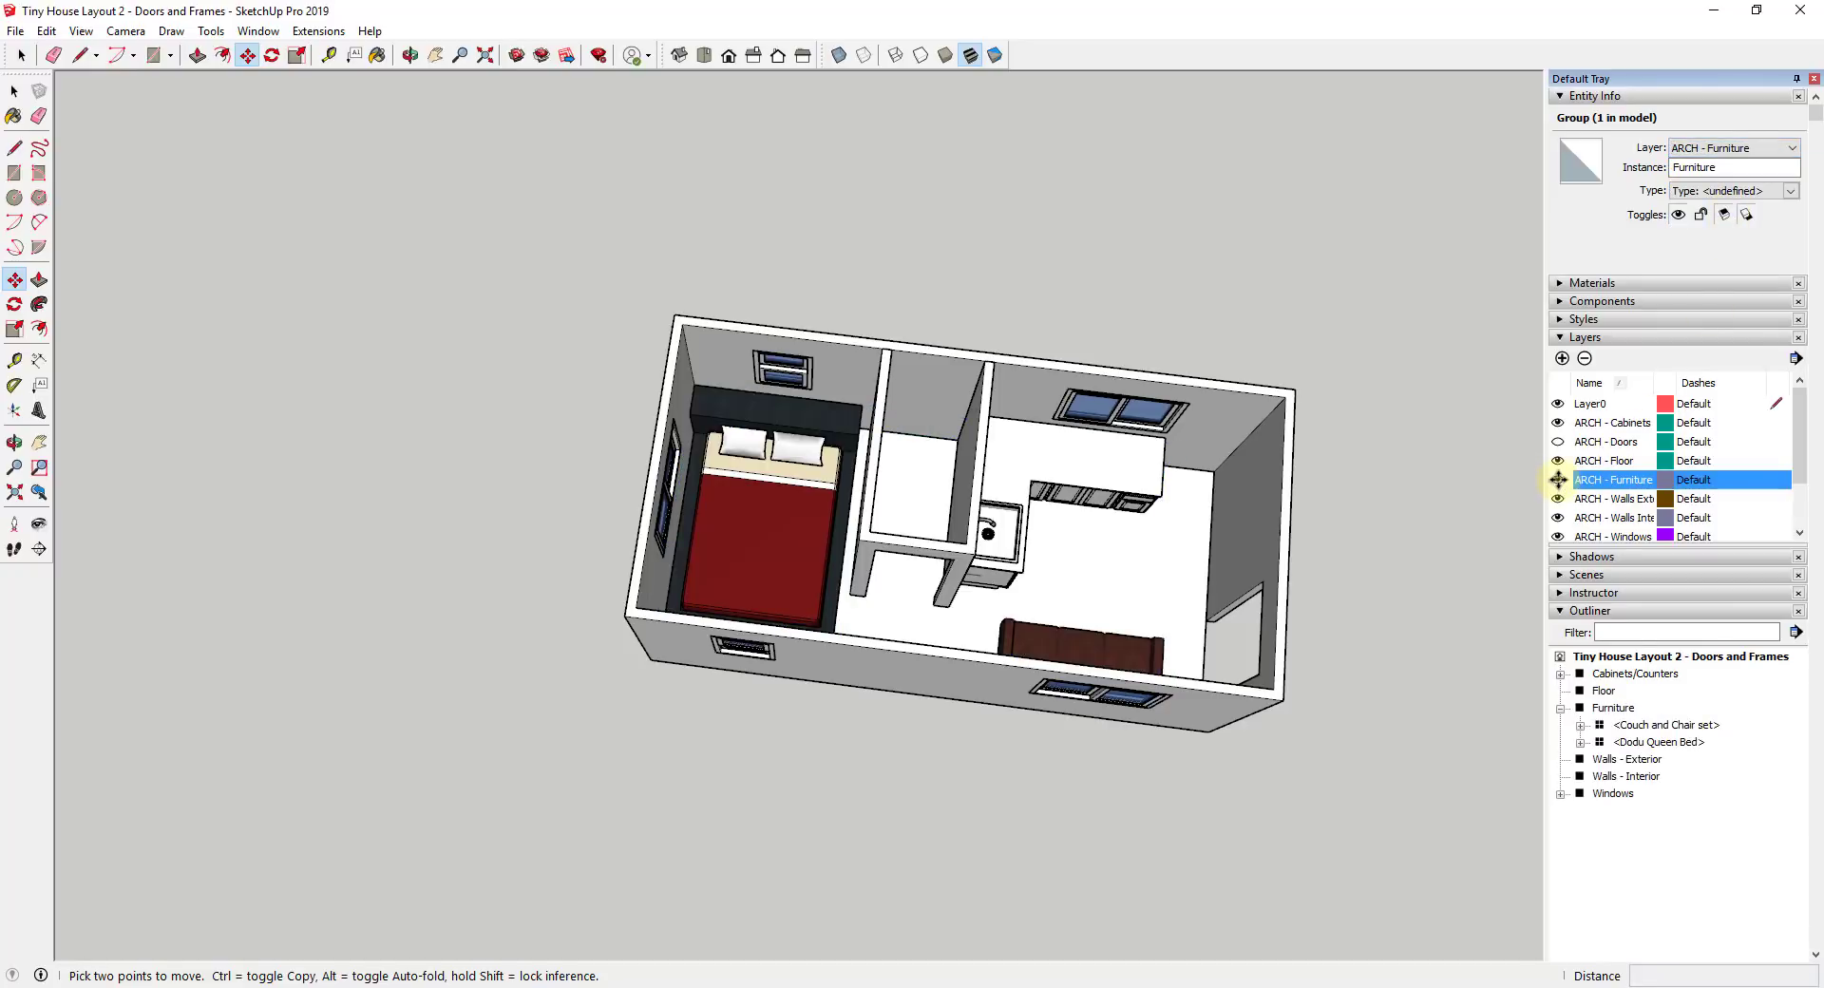
click(1558, 422)
click(1558, 422)
middle_drag(997, 546, 793, 553)
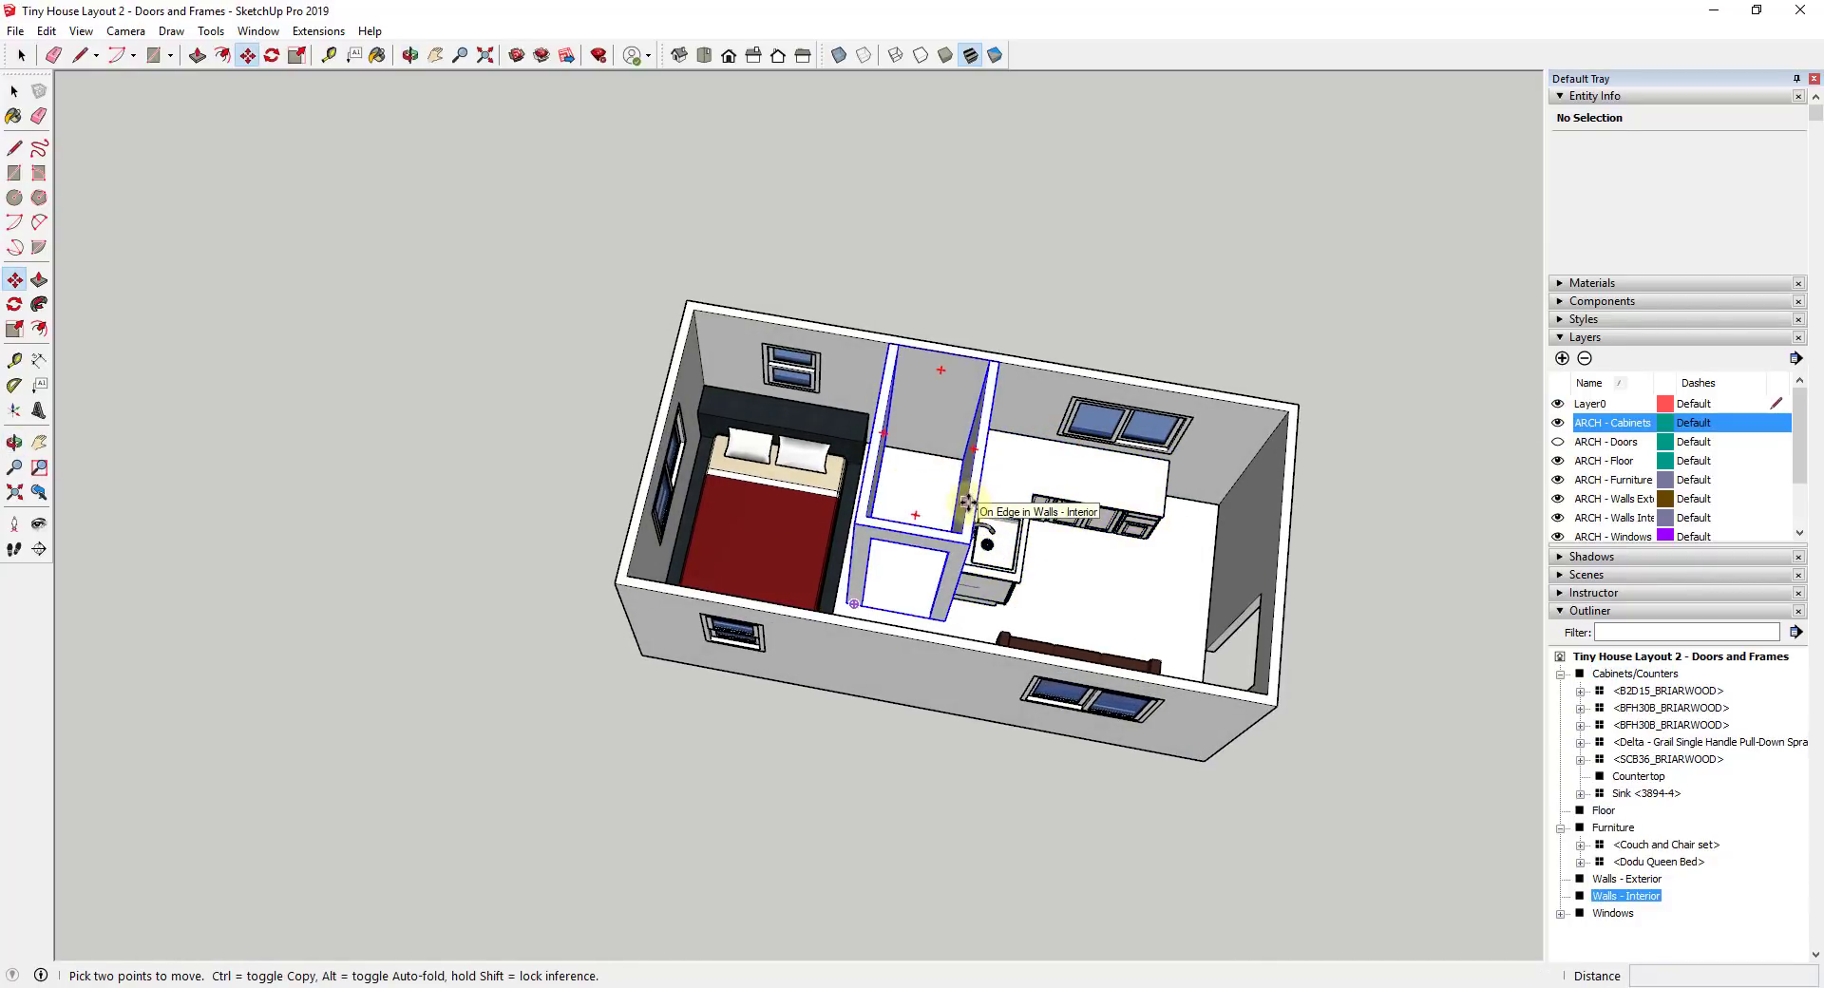
Import a 36-inch fiberglass shower insert found in 3D Warehouse and fit it between the interior walls against the bathroom's rear wall
middle_drag(1149, 651, 1050, 679)
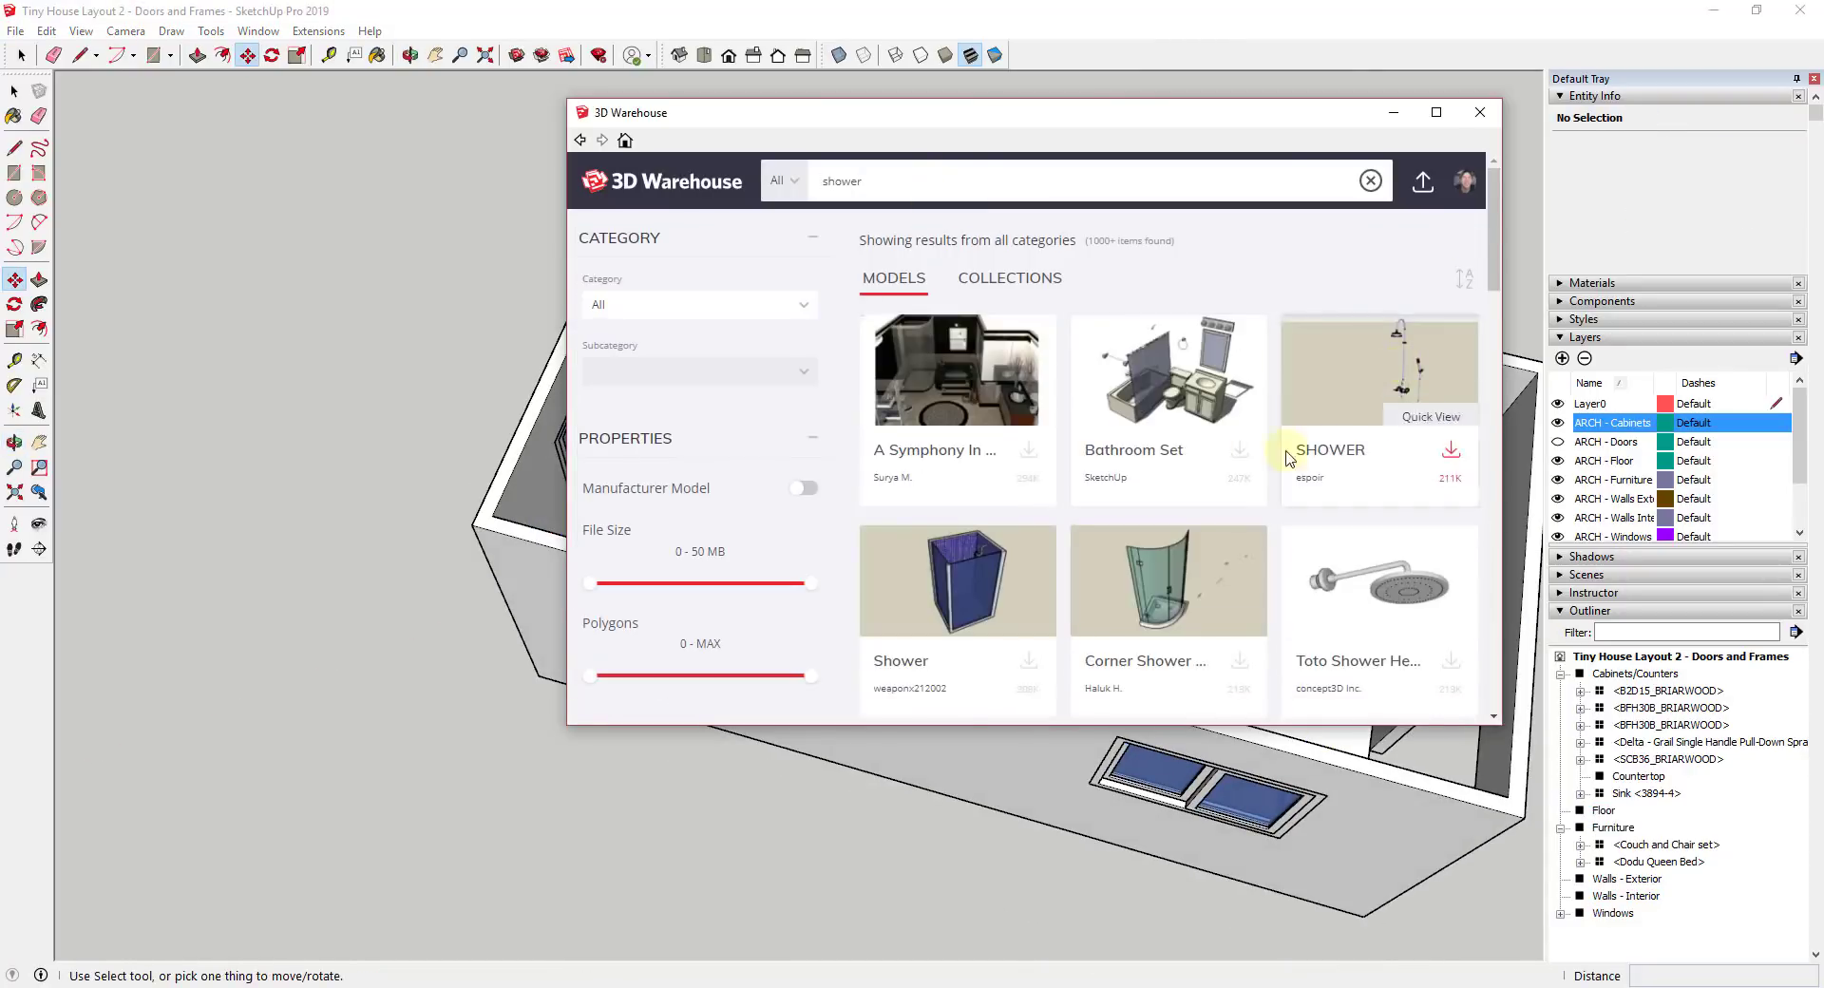
scroll(1154, 316, down, 3)
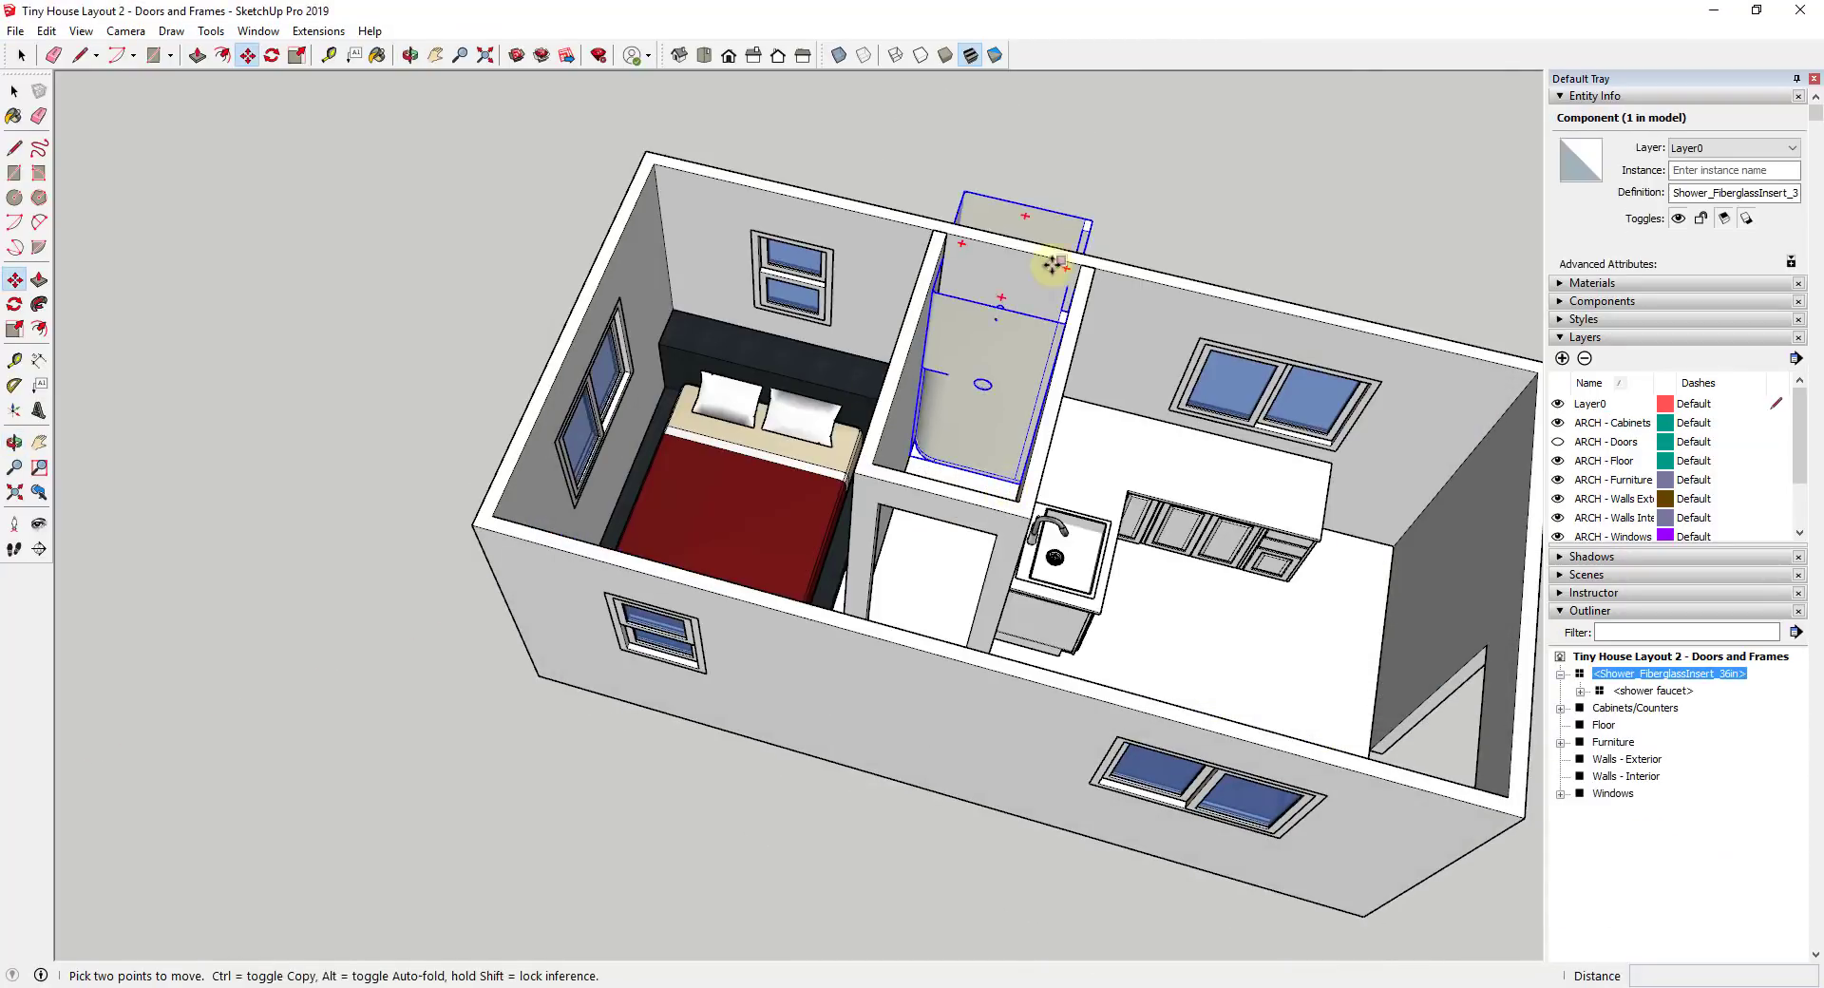
scroll(1113, 392, up, 5)
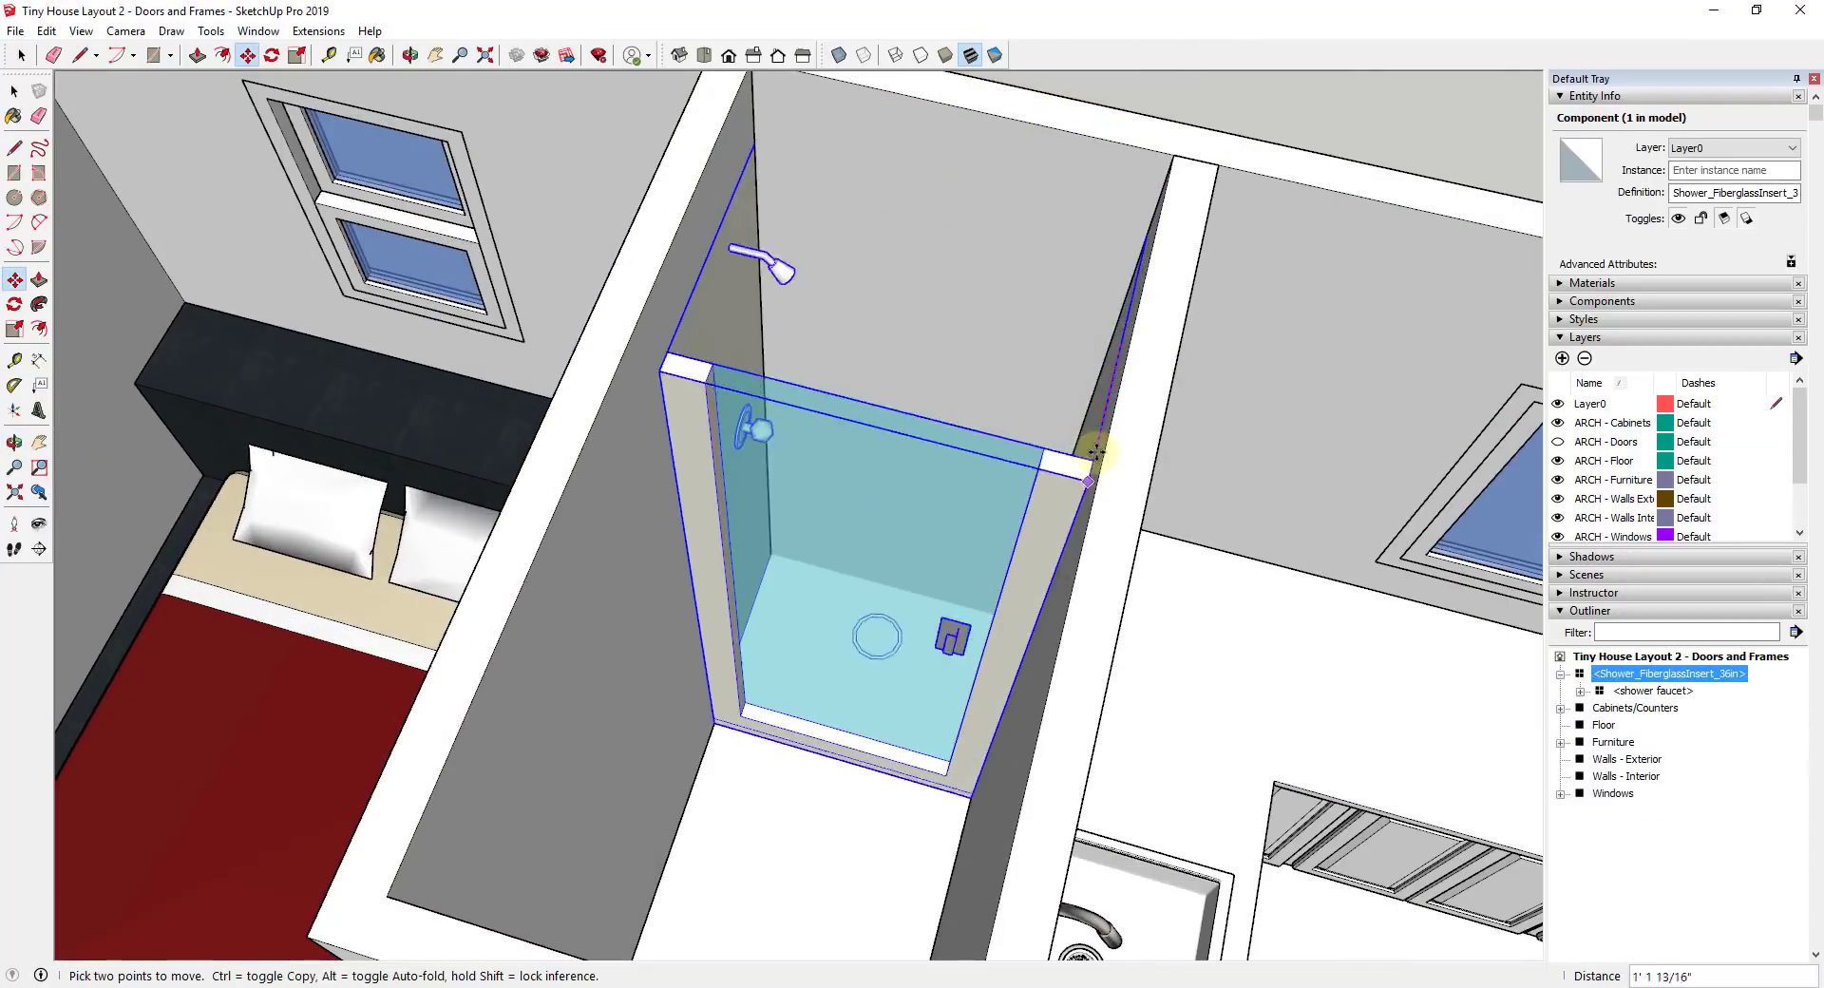
scroll(1050, 598, up, 10)
scroll(1079, 155, down, 10)
middle_drag(1079, 155, 1156, 579)
Search 3D Warehouse for a small toilet and download the Kohler K-3818 Memoirs Classic Comfort Height two-piece model
click(258, 31)
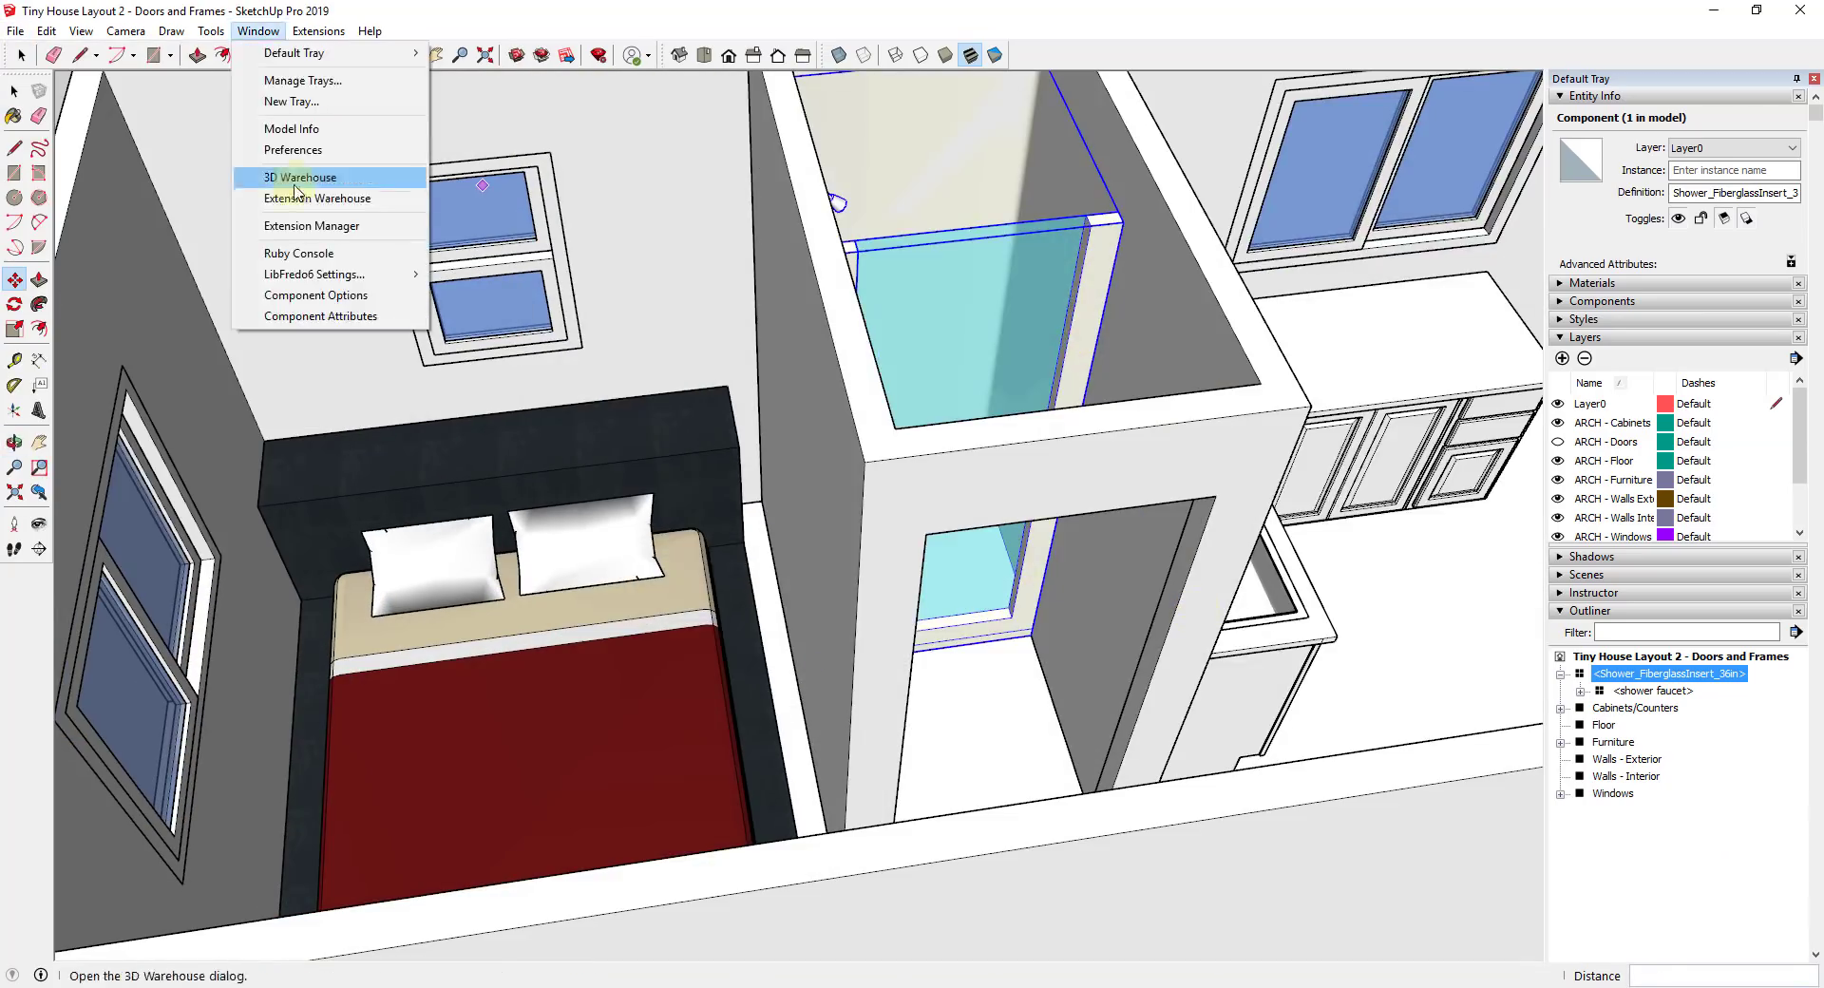
click(289, 177)
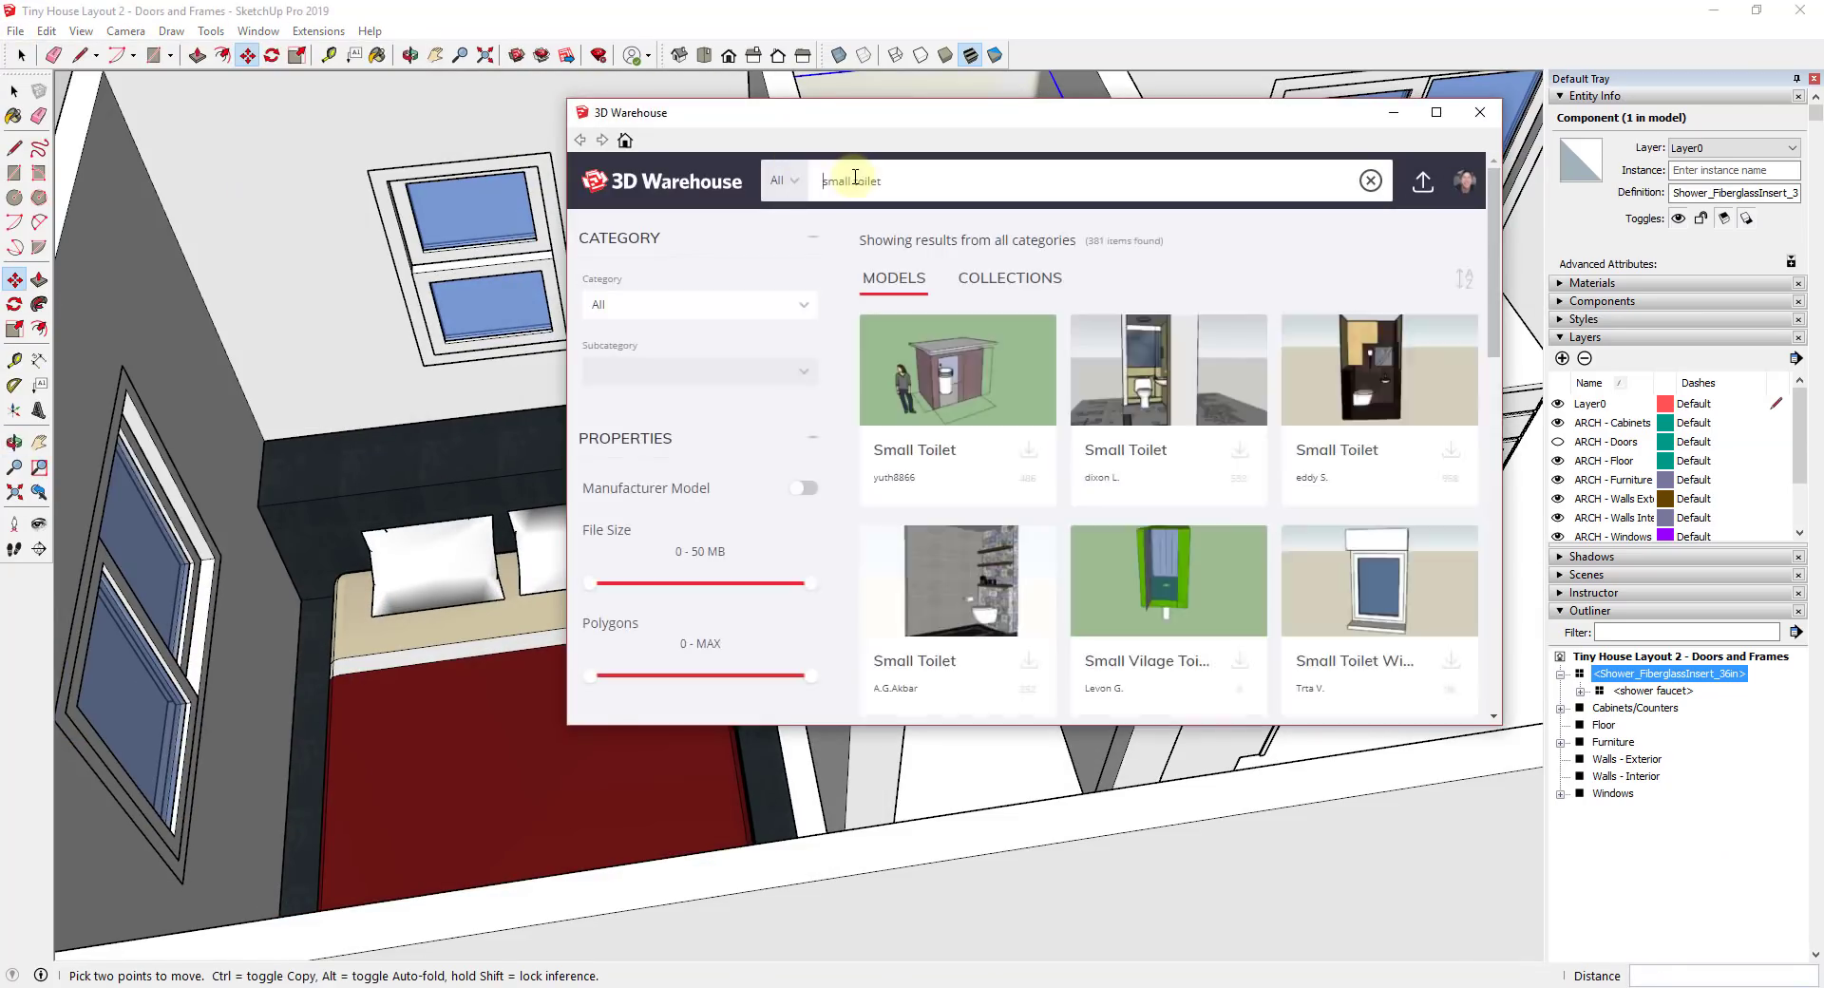
scroll(1330, 456, down, 15)
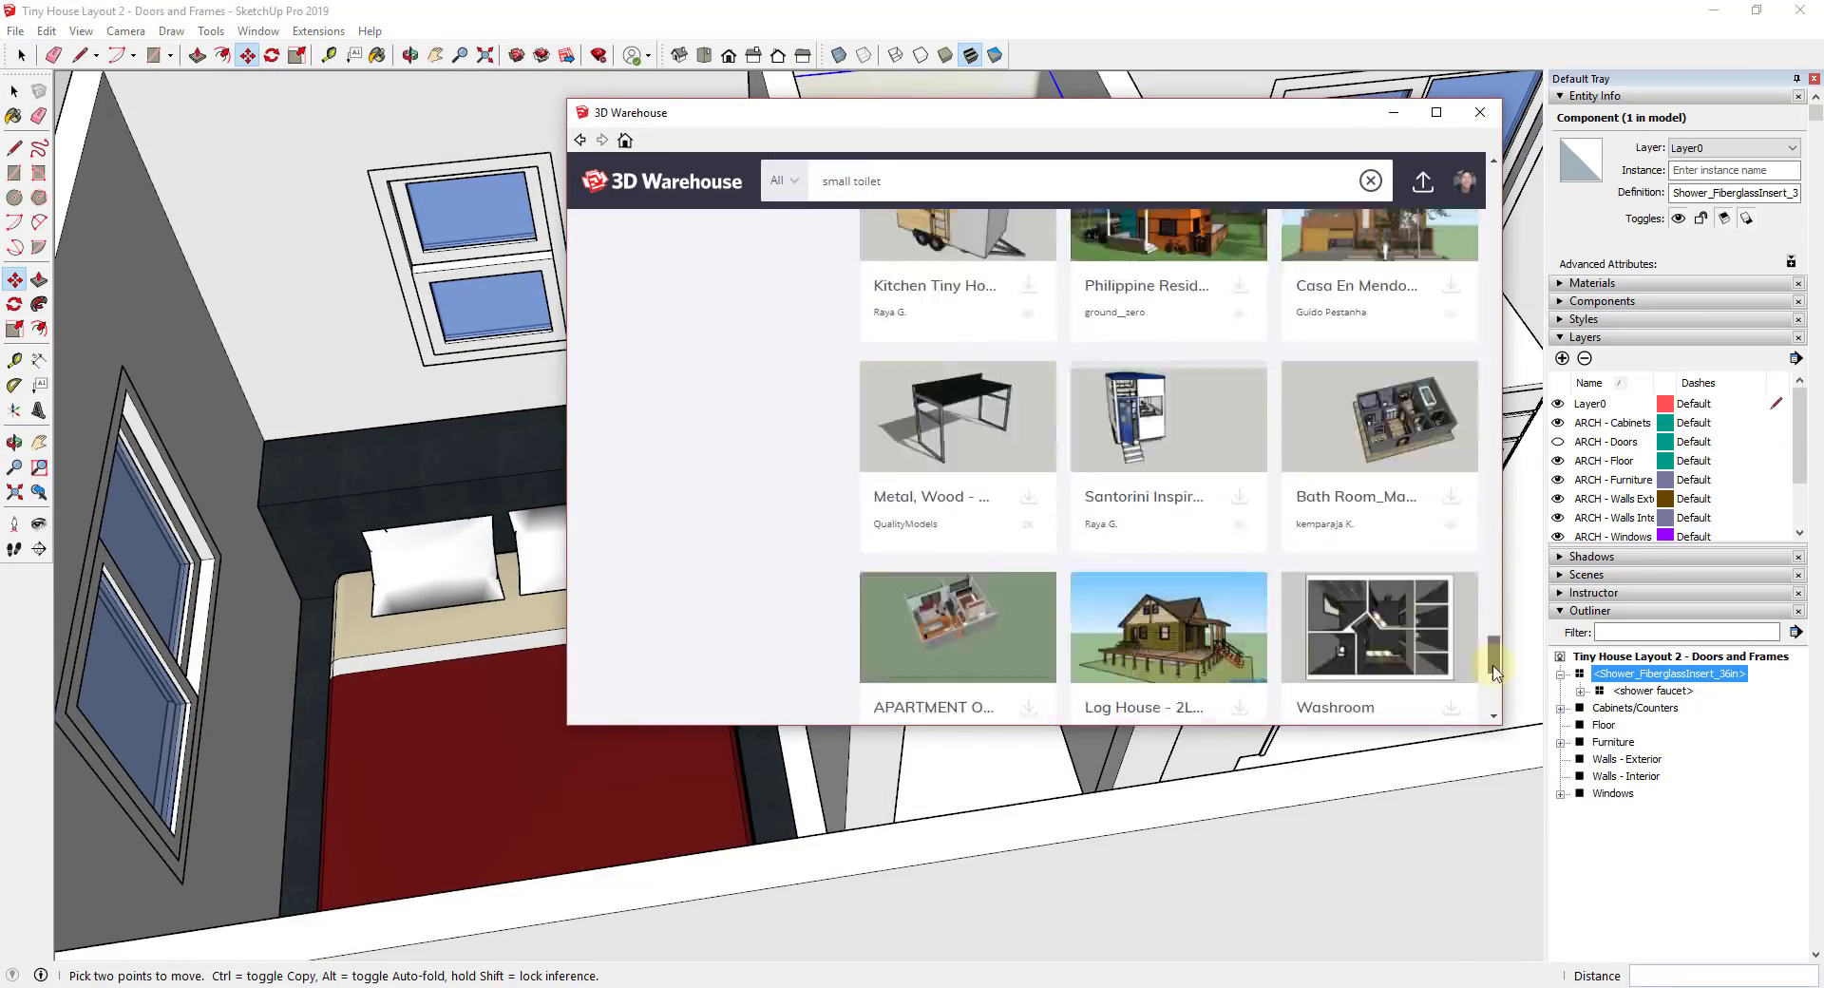
scroll(1493, 669, up, 15)
scroll(1384, 609, down, 5)
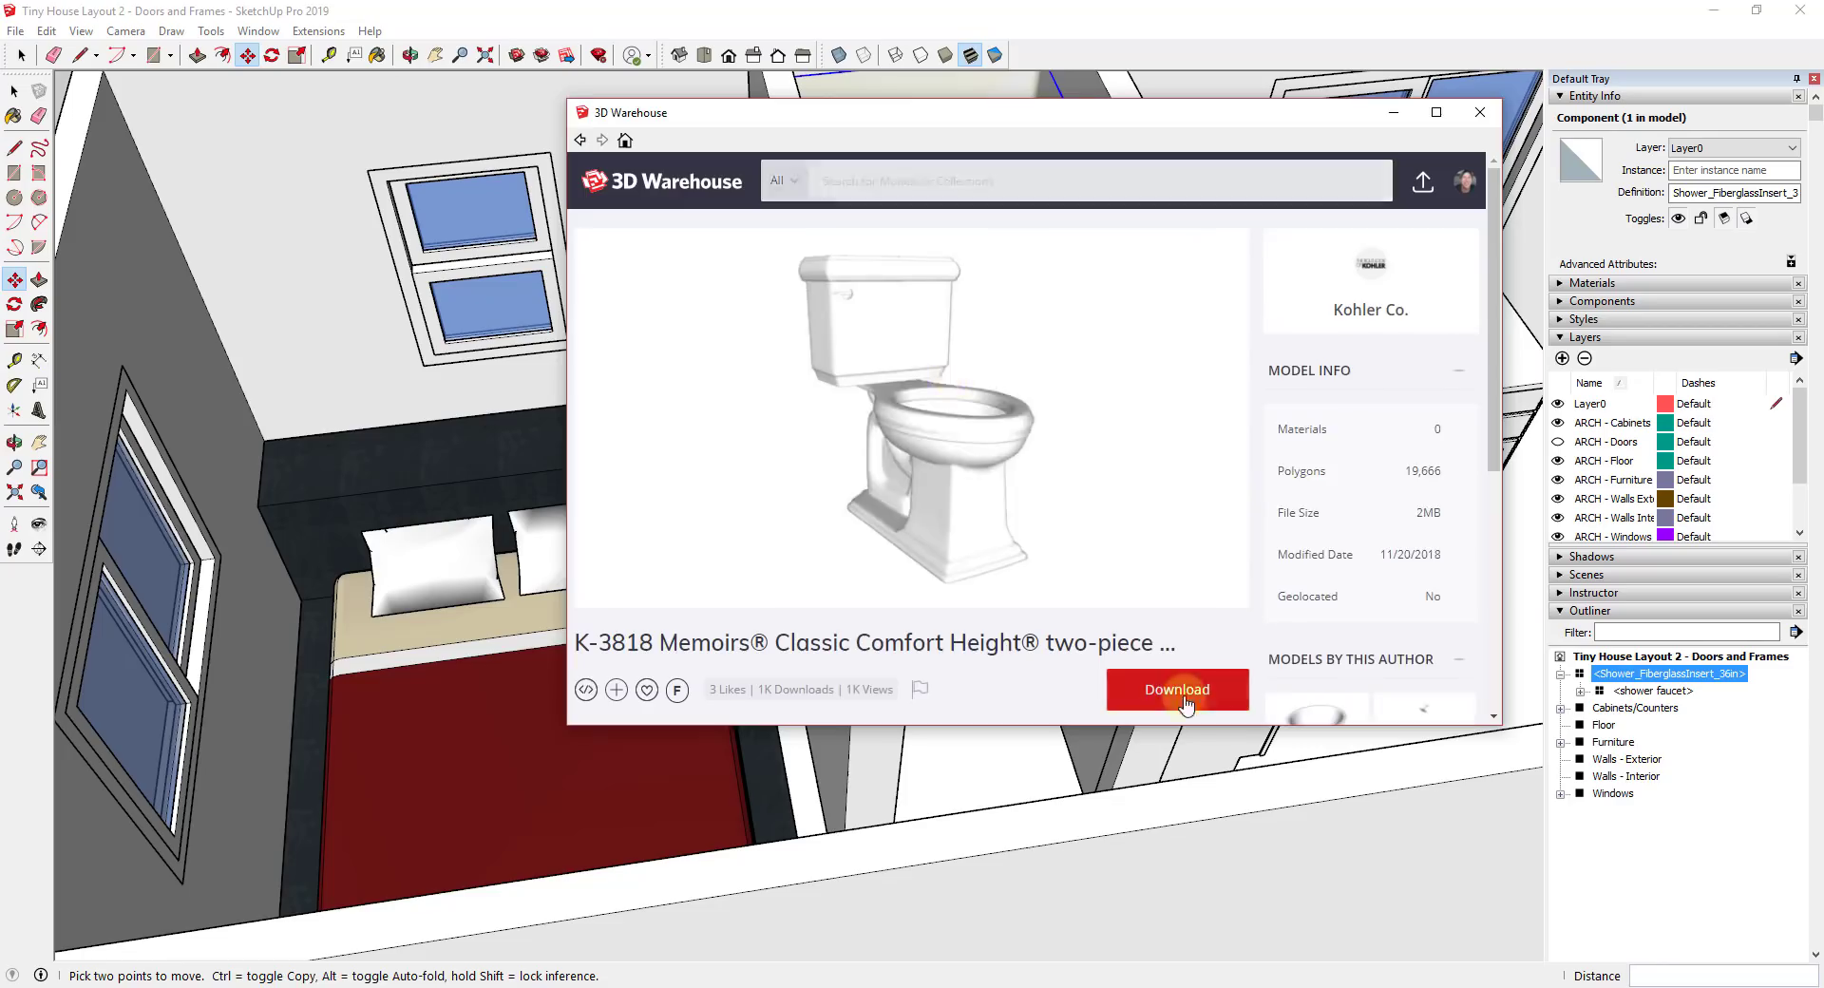
click(1177, 689)
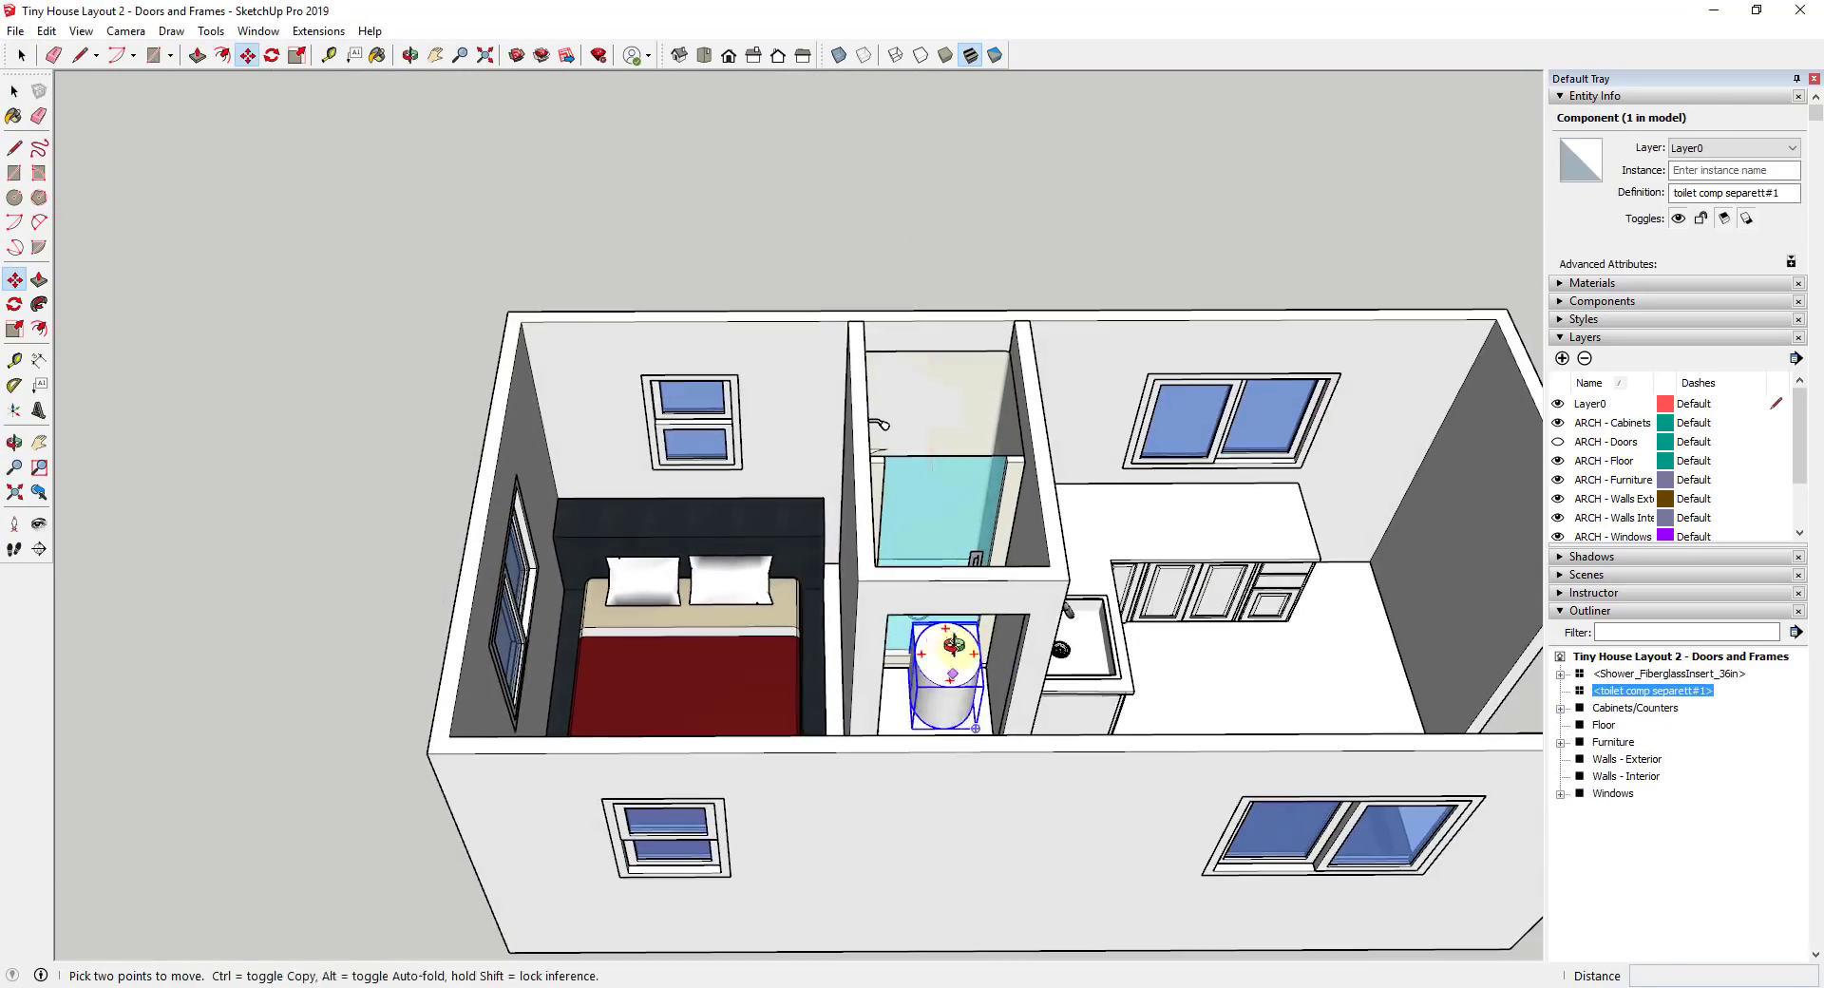
Position the round Separett toilet on the bathroom floor in front of the shower
scroll(1037, 697, up, 5)
scroll(1037, 696, down, 2)
middle_drag(1039, 750, 972, 630)
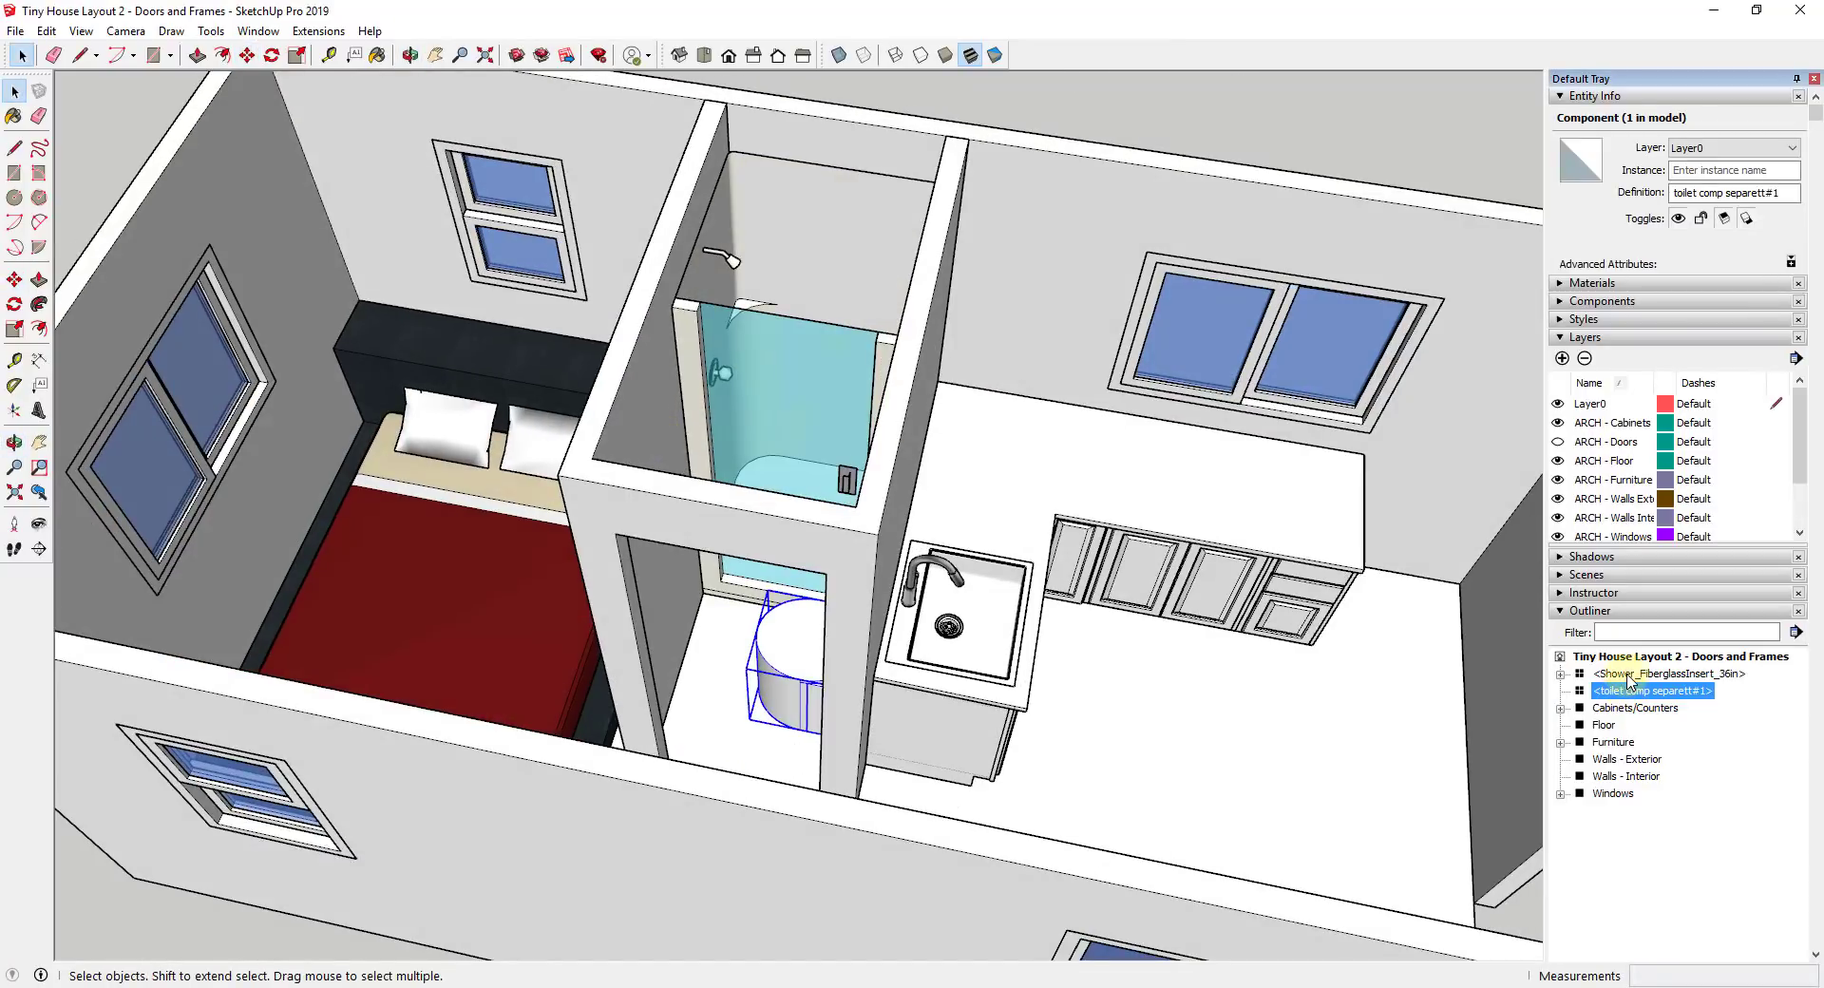
Group the shower insert and the toilet together and name the group Plumbing Fixtures
ctrl+click(1630, 675)
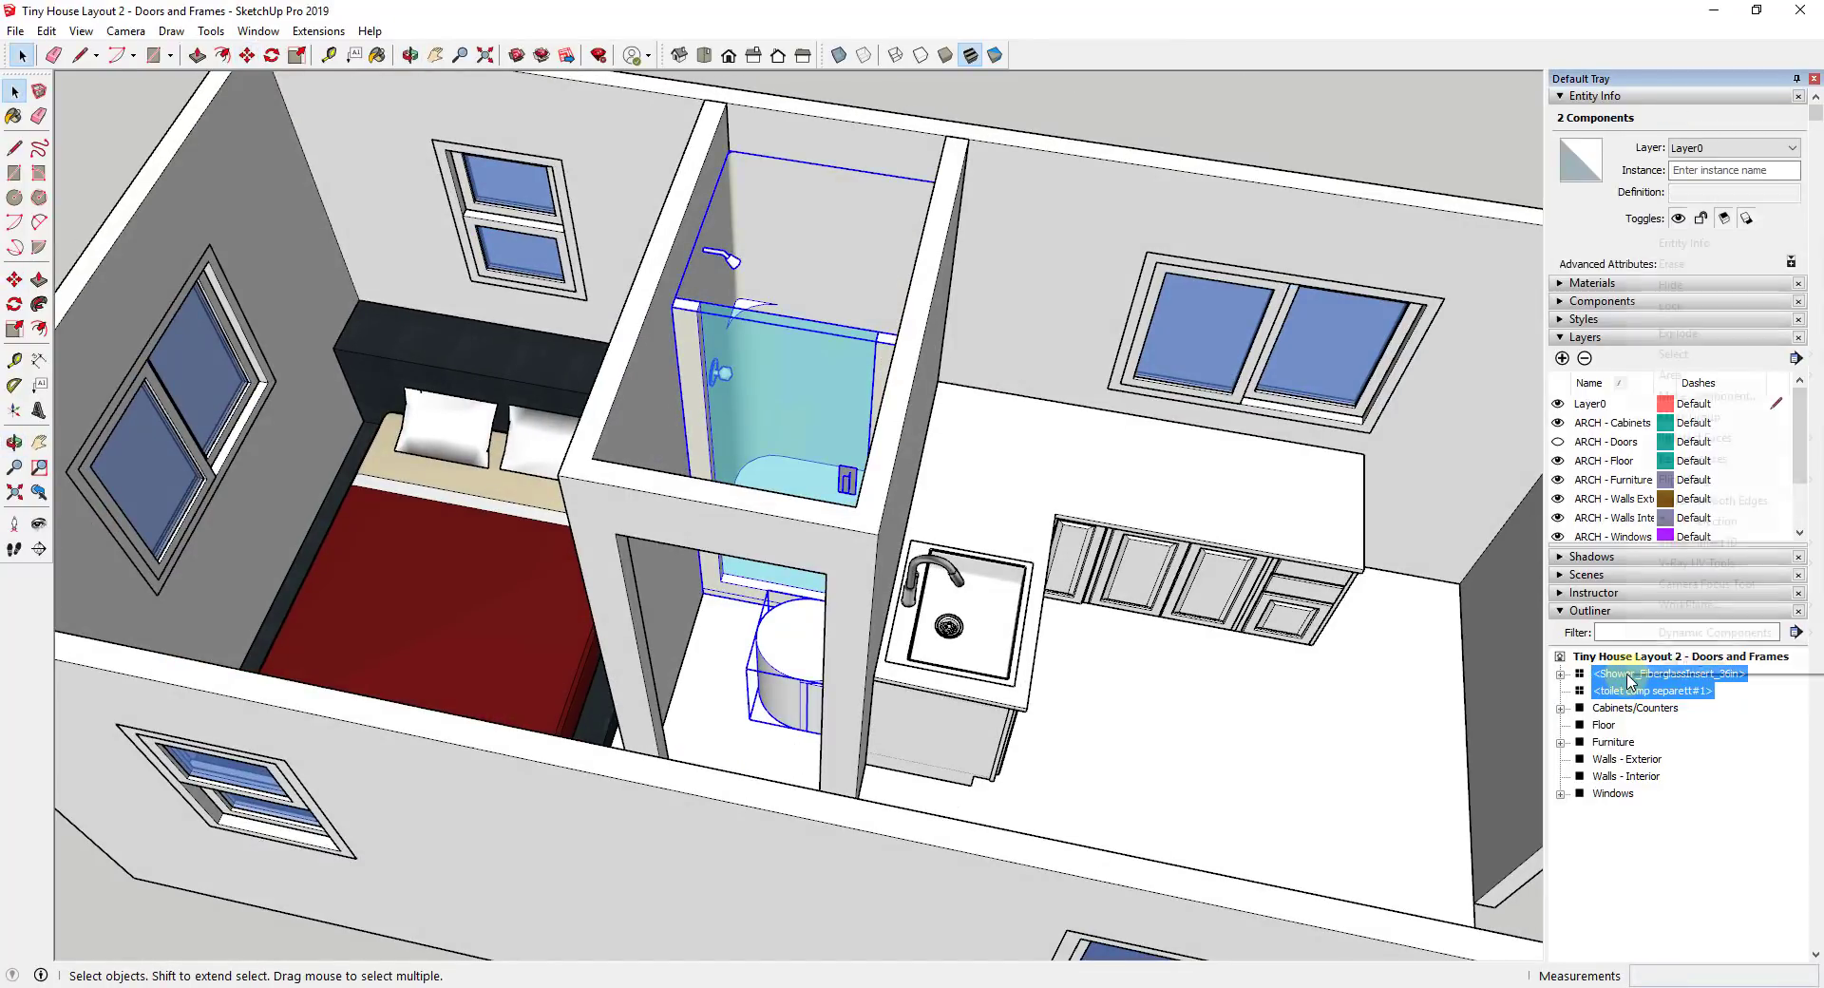
right_click(1630, 680)
click(1657, 418)
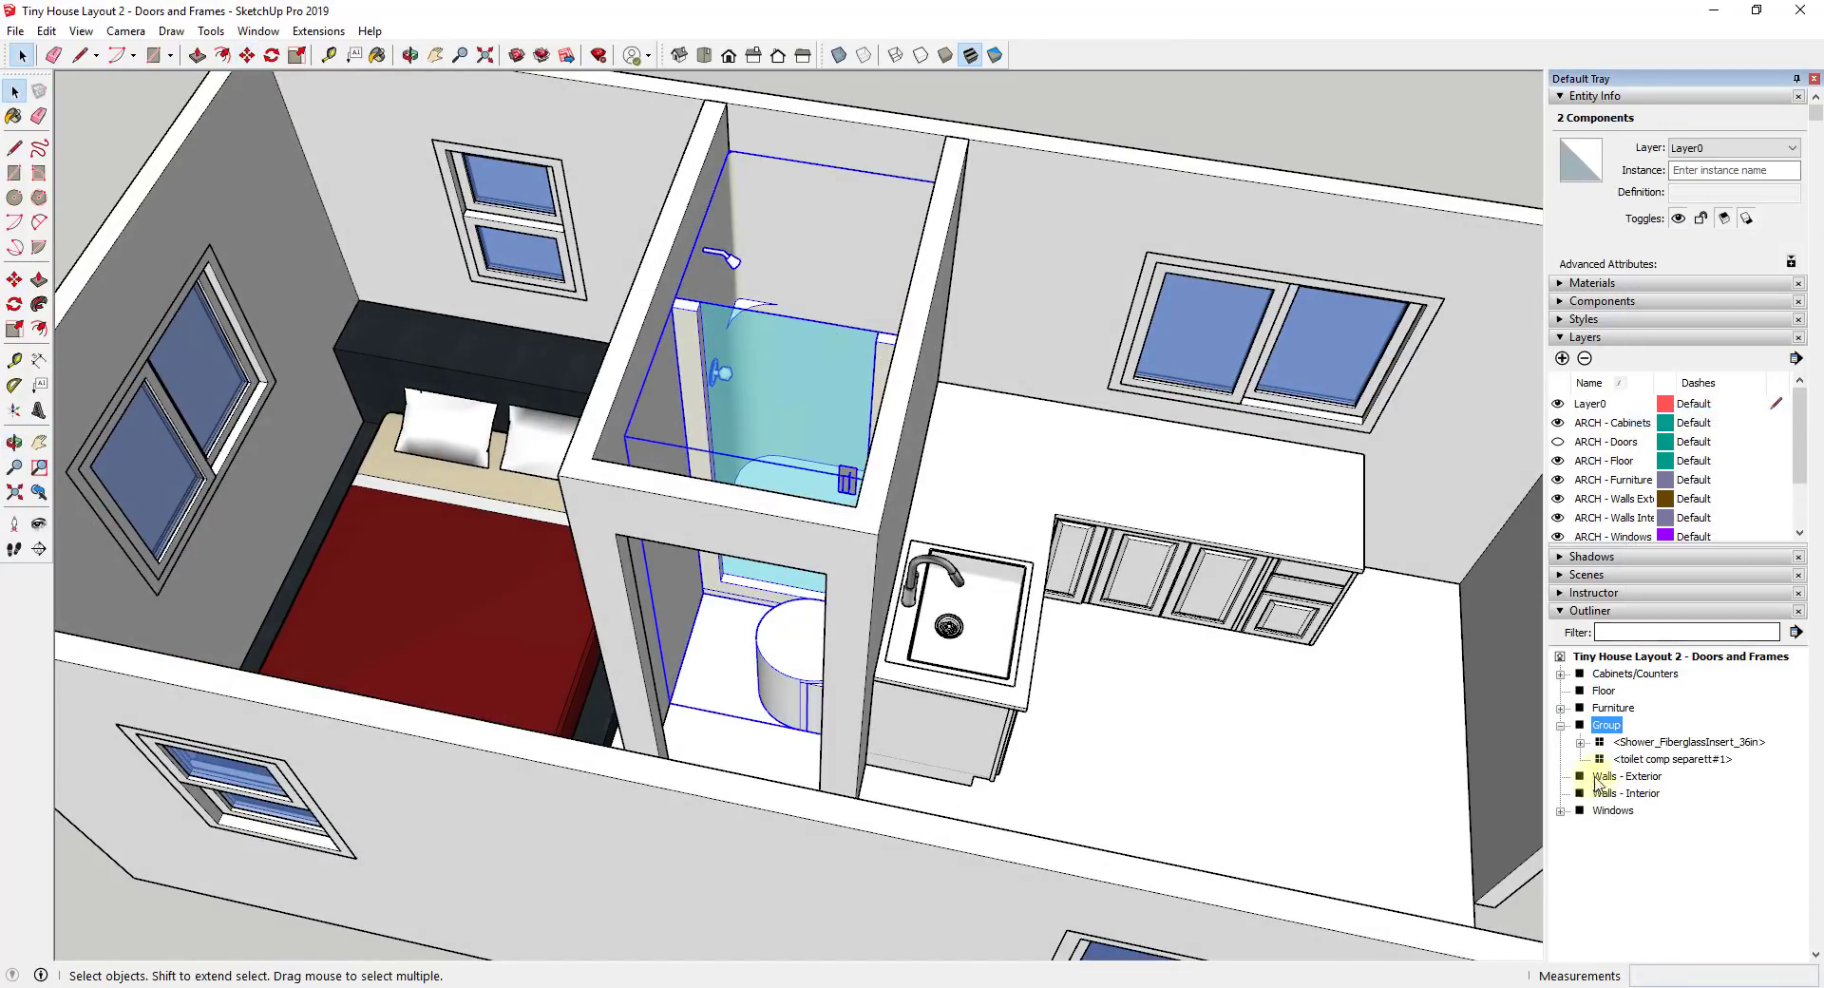
right_click(1606, 725)
click(1651, 719)
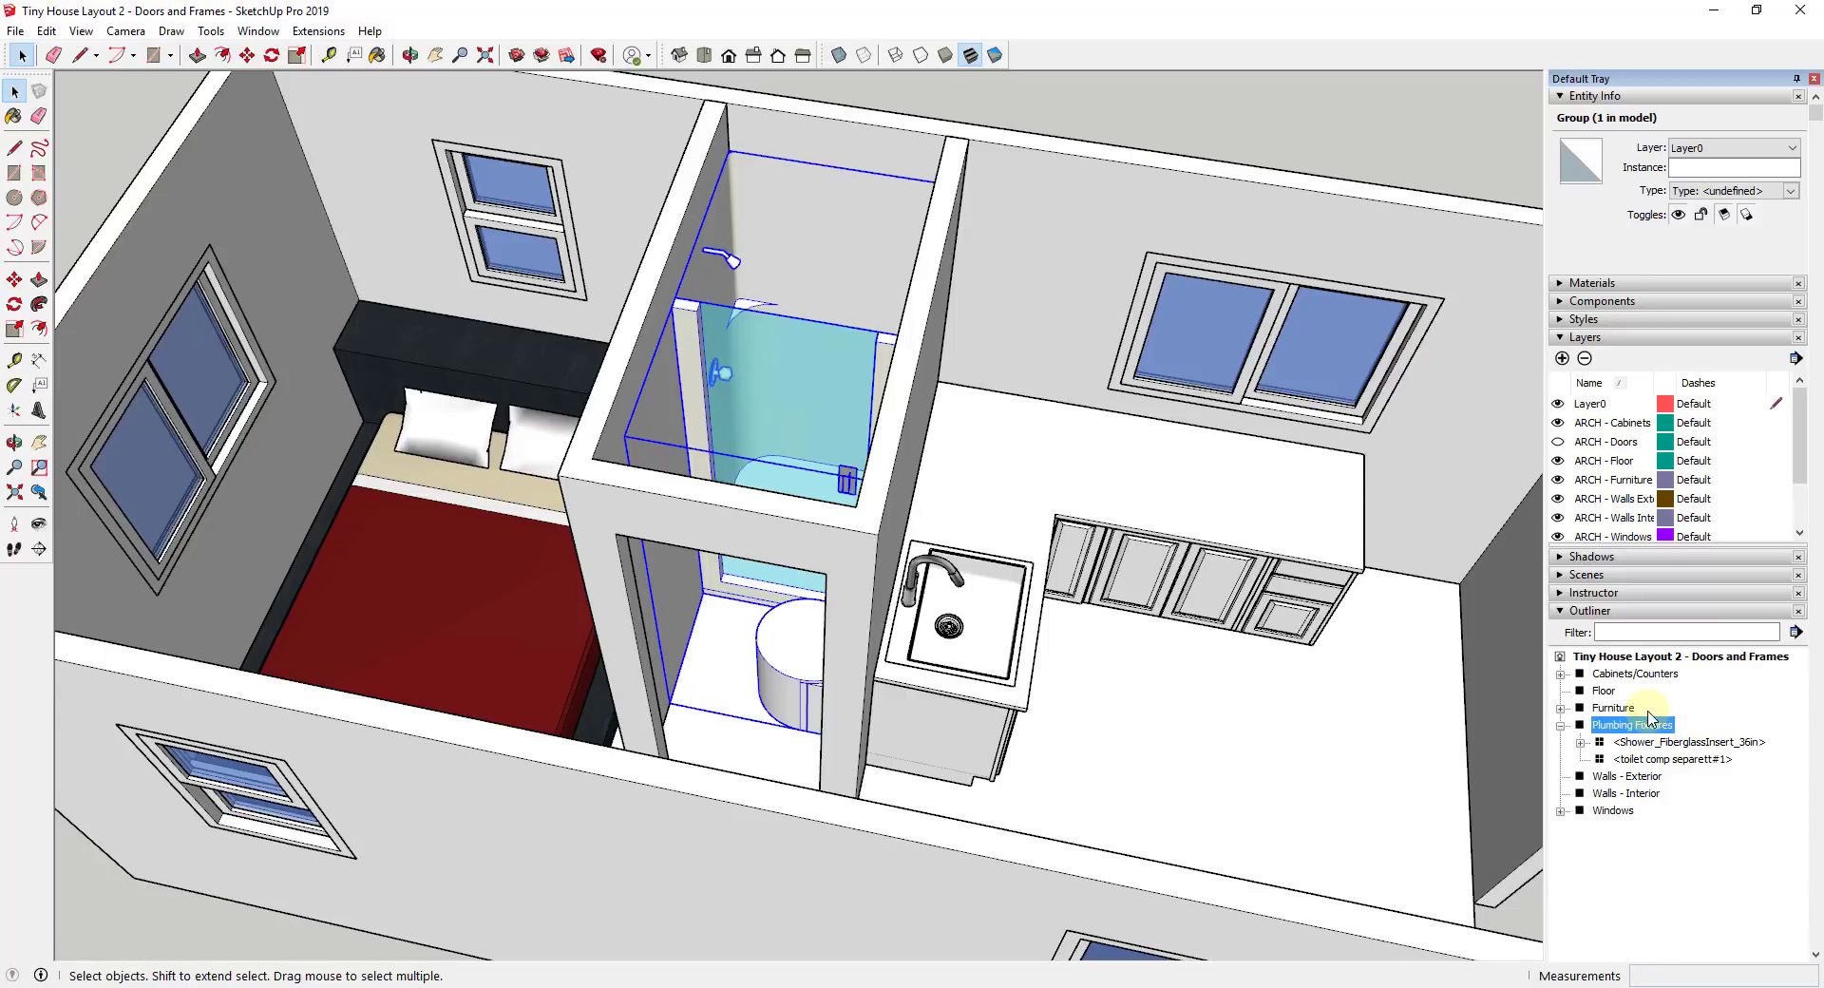
Create a layer named ARCH - Plumbing Fixtures and assign the Plumbing Fixtures group to it
click(1561, 359)
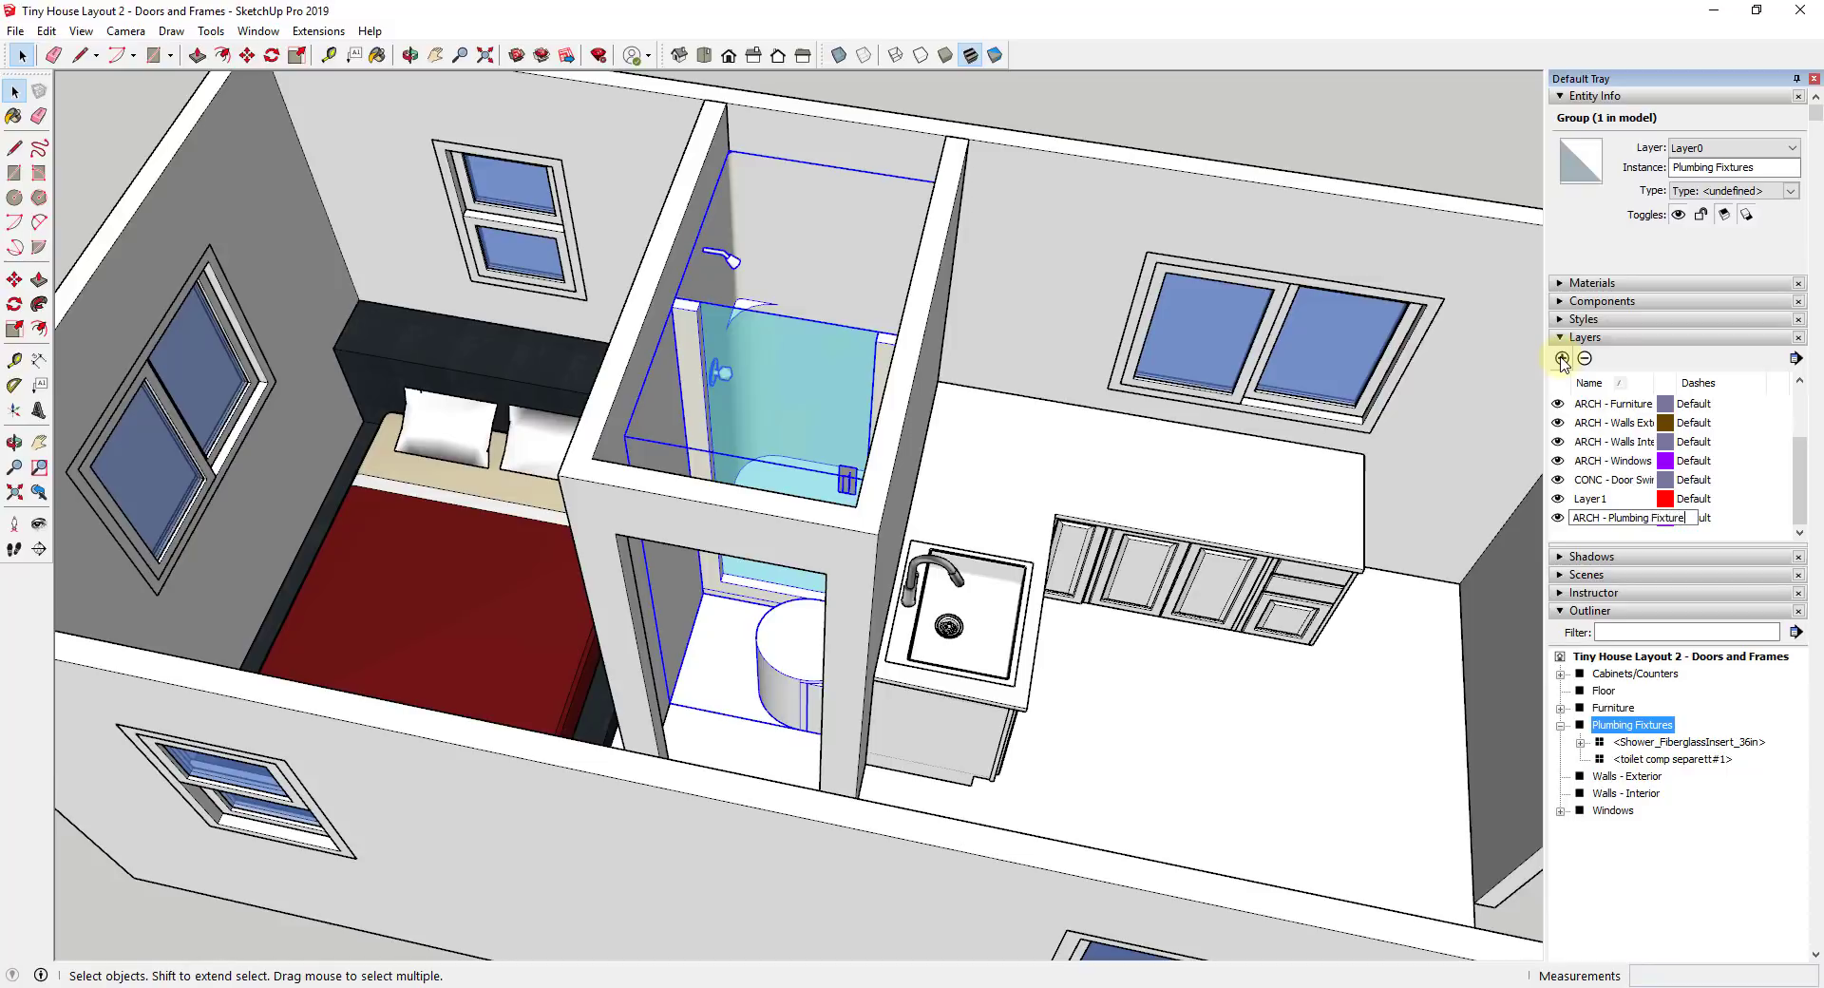
key(Return)
click(1696, 147)
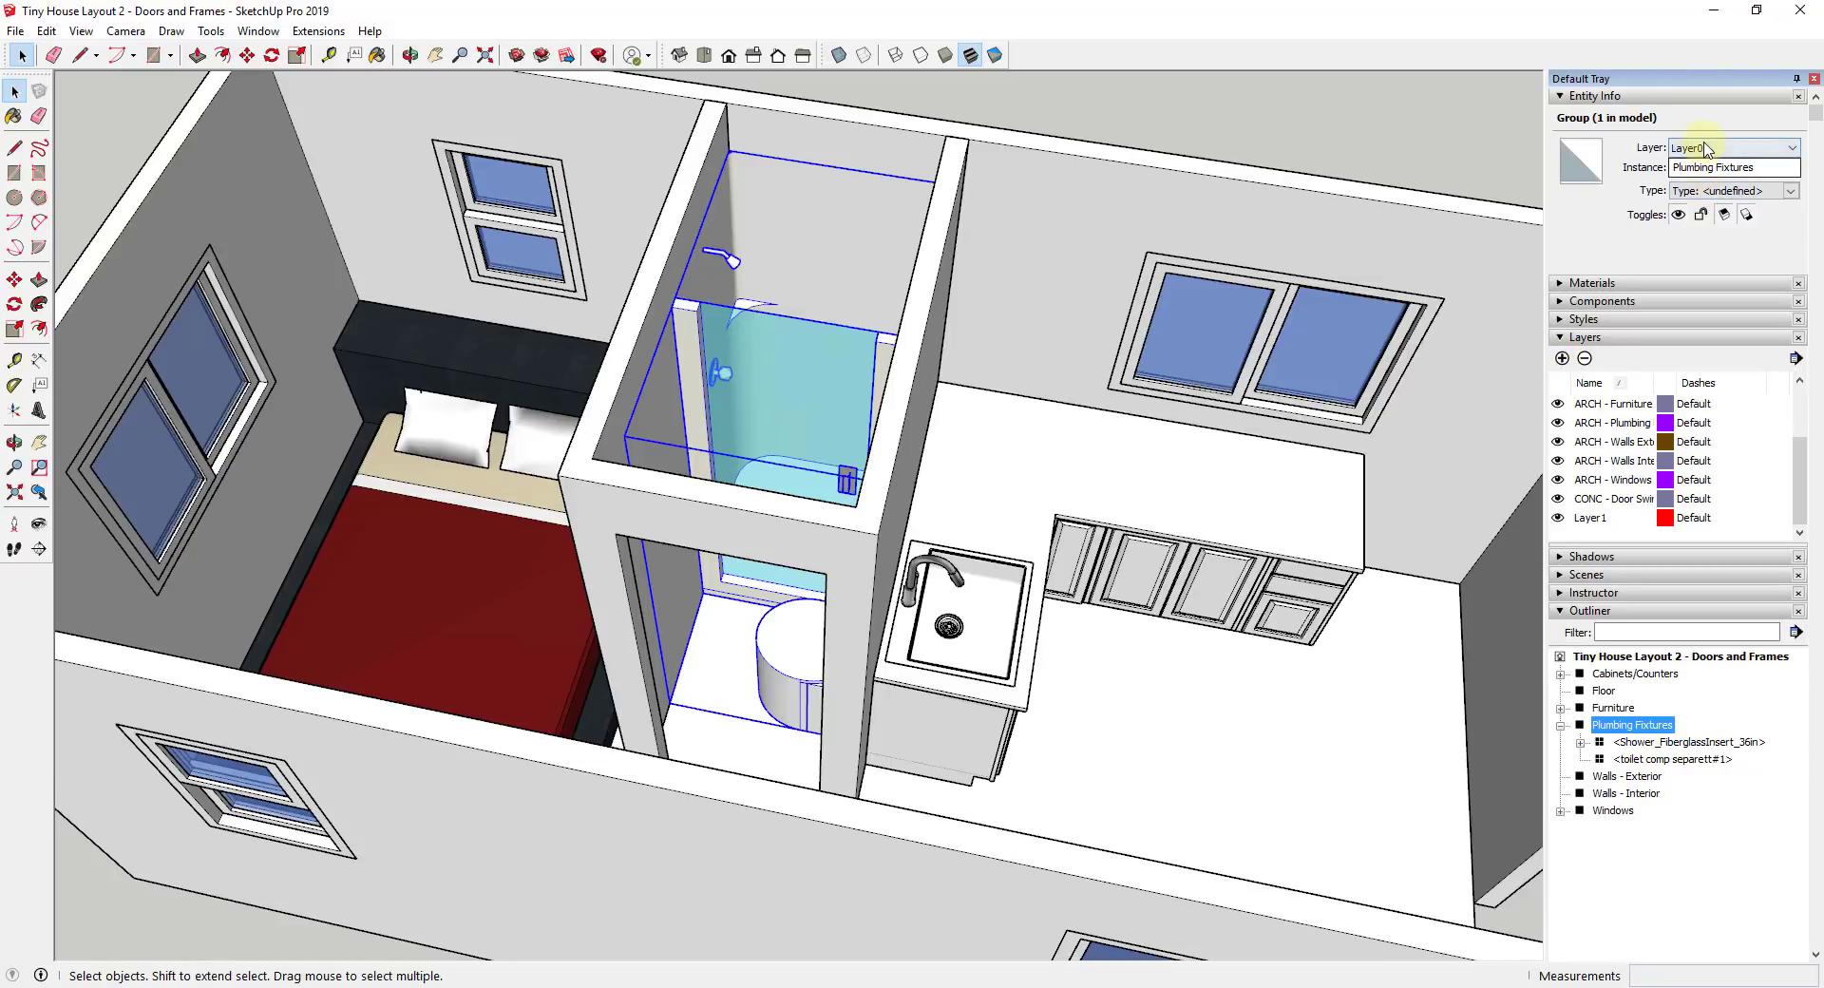
click(1736, 227)
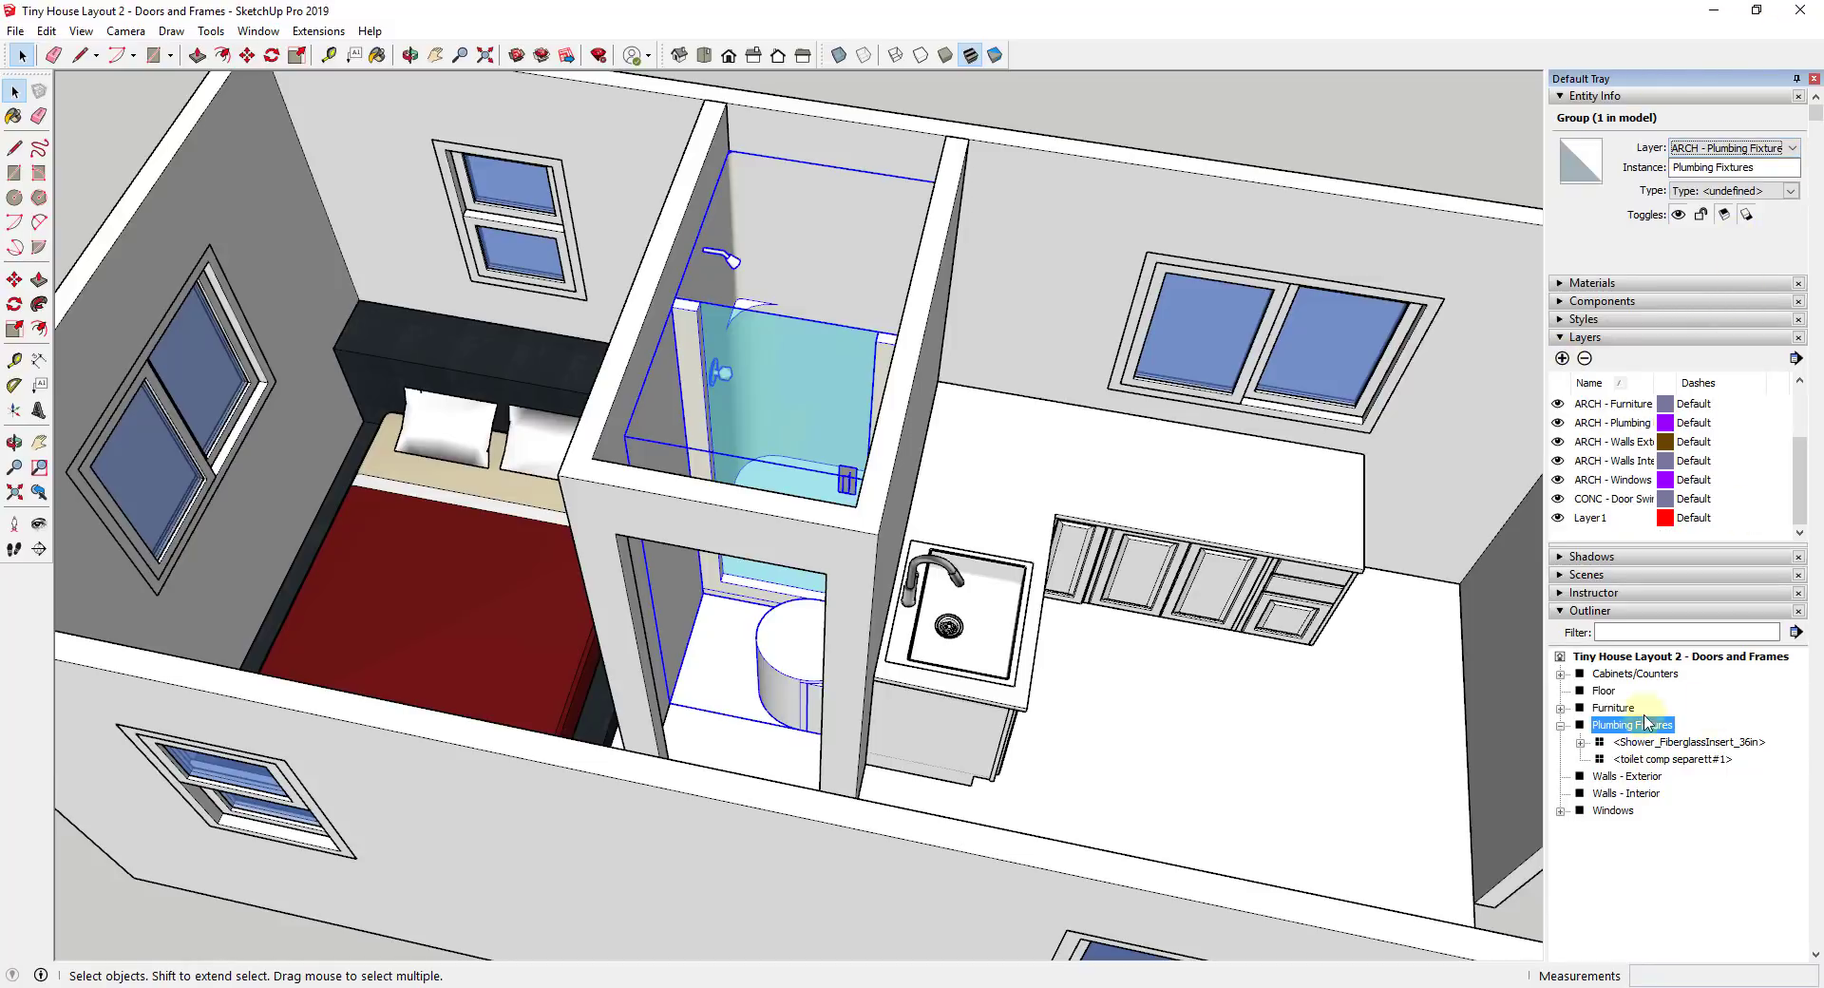
Check the ARCH - Plumbing Fixtures layer and examine how the shower and toilet fit in the bathroom
click(1610, 423)
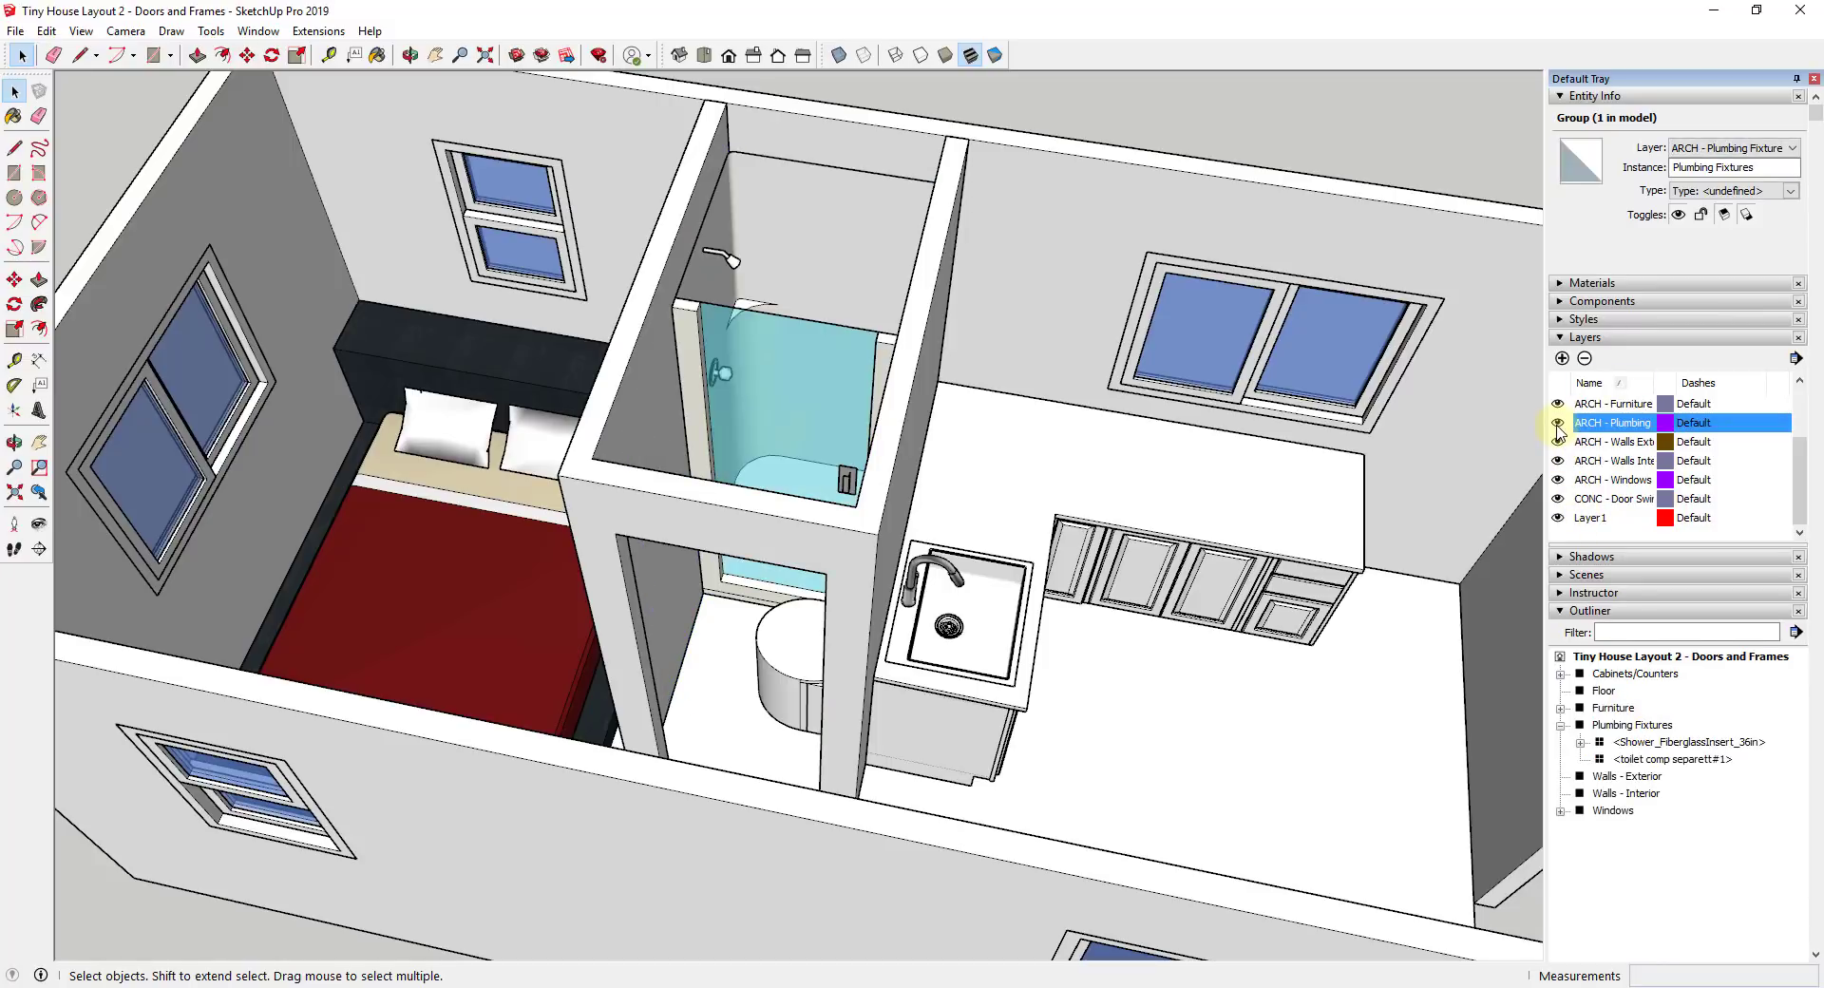
click(1225, 580)
click(1257, 712)
scroll(830, 663, down, 5)
middle_drag(830, 663, 876, 646)
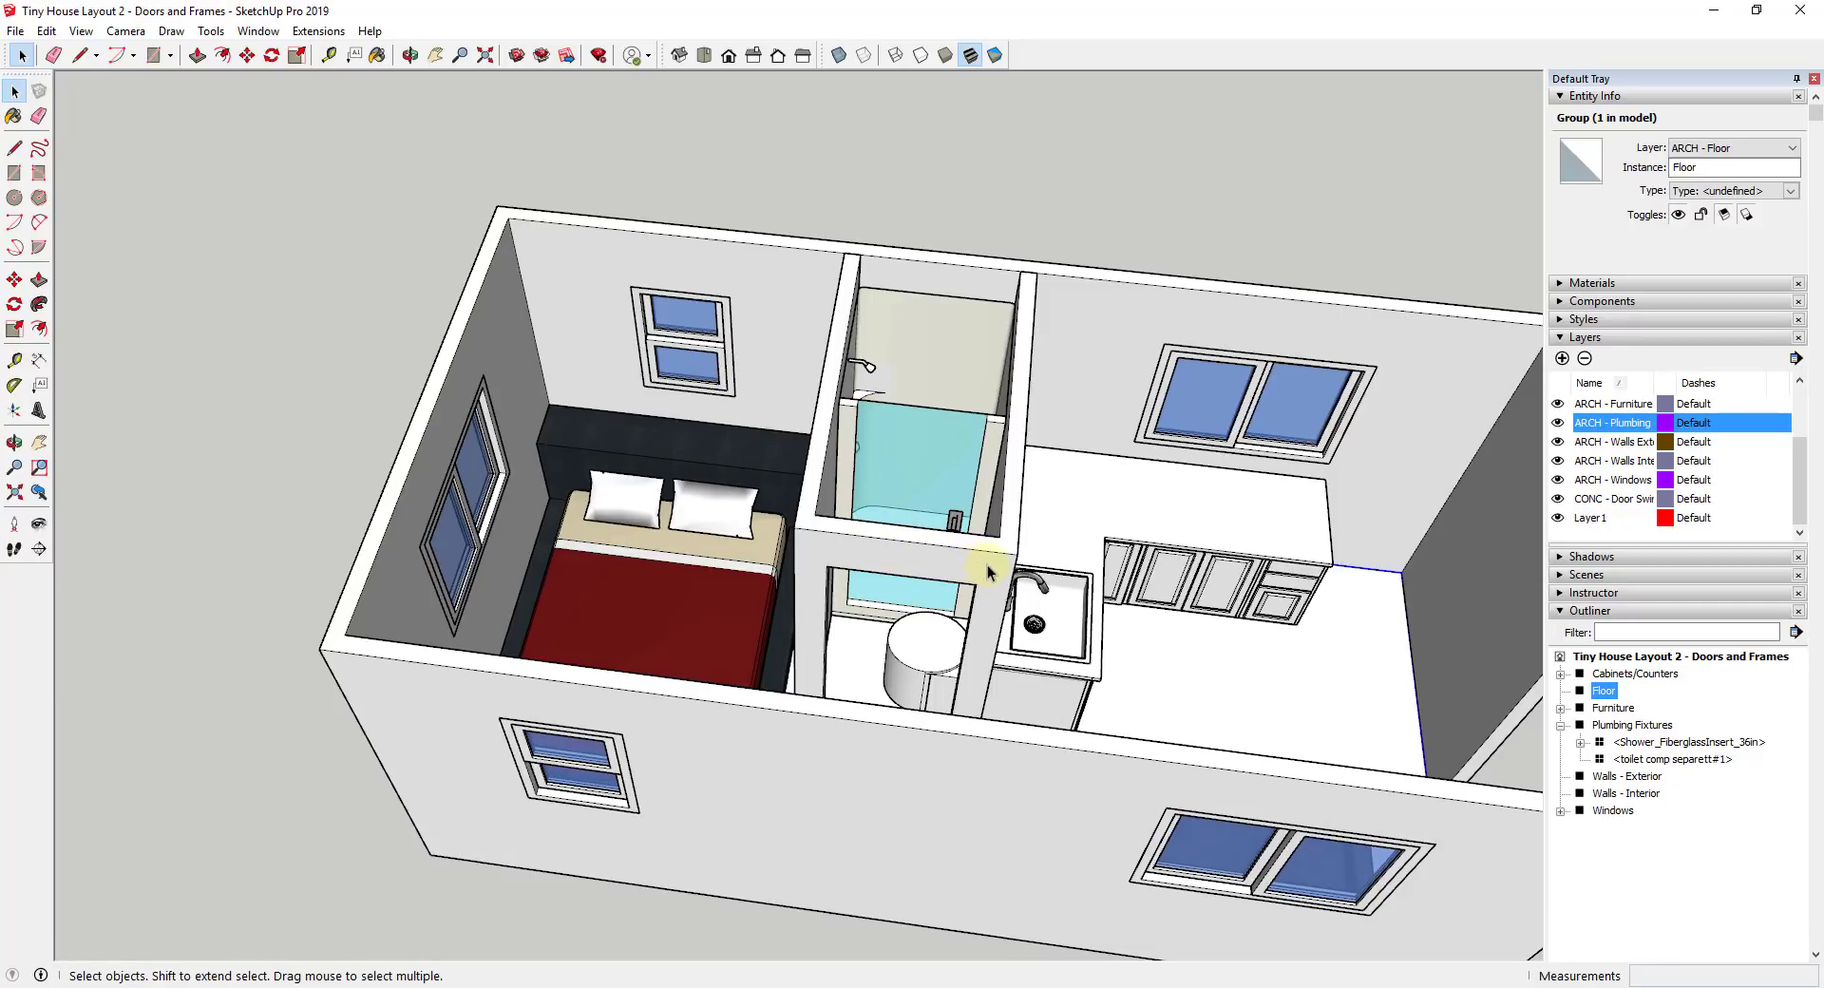
scroll(967, 573, up, 2)
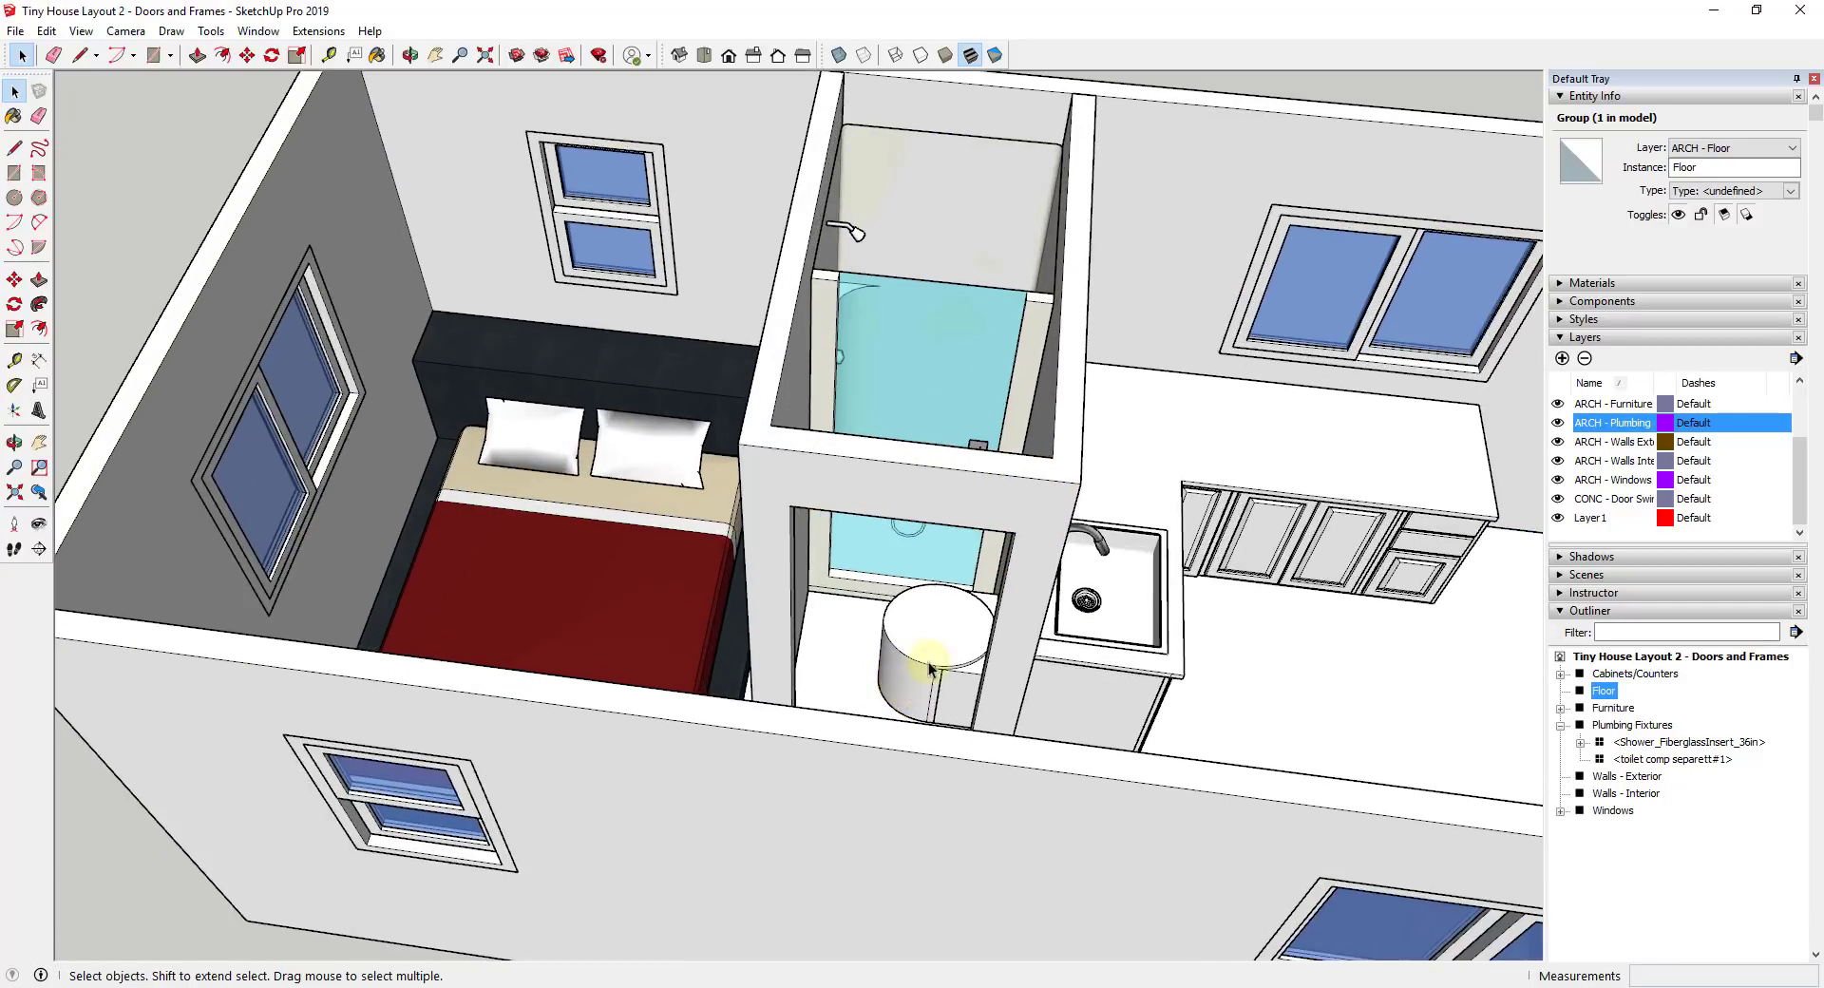
scroll(932, 569, down, 5)
scroll(948, 484, up, 5)
scroll(948, 488, down, 6)
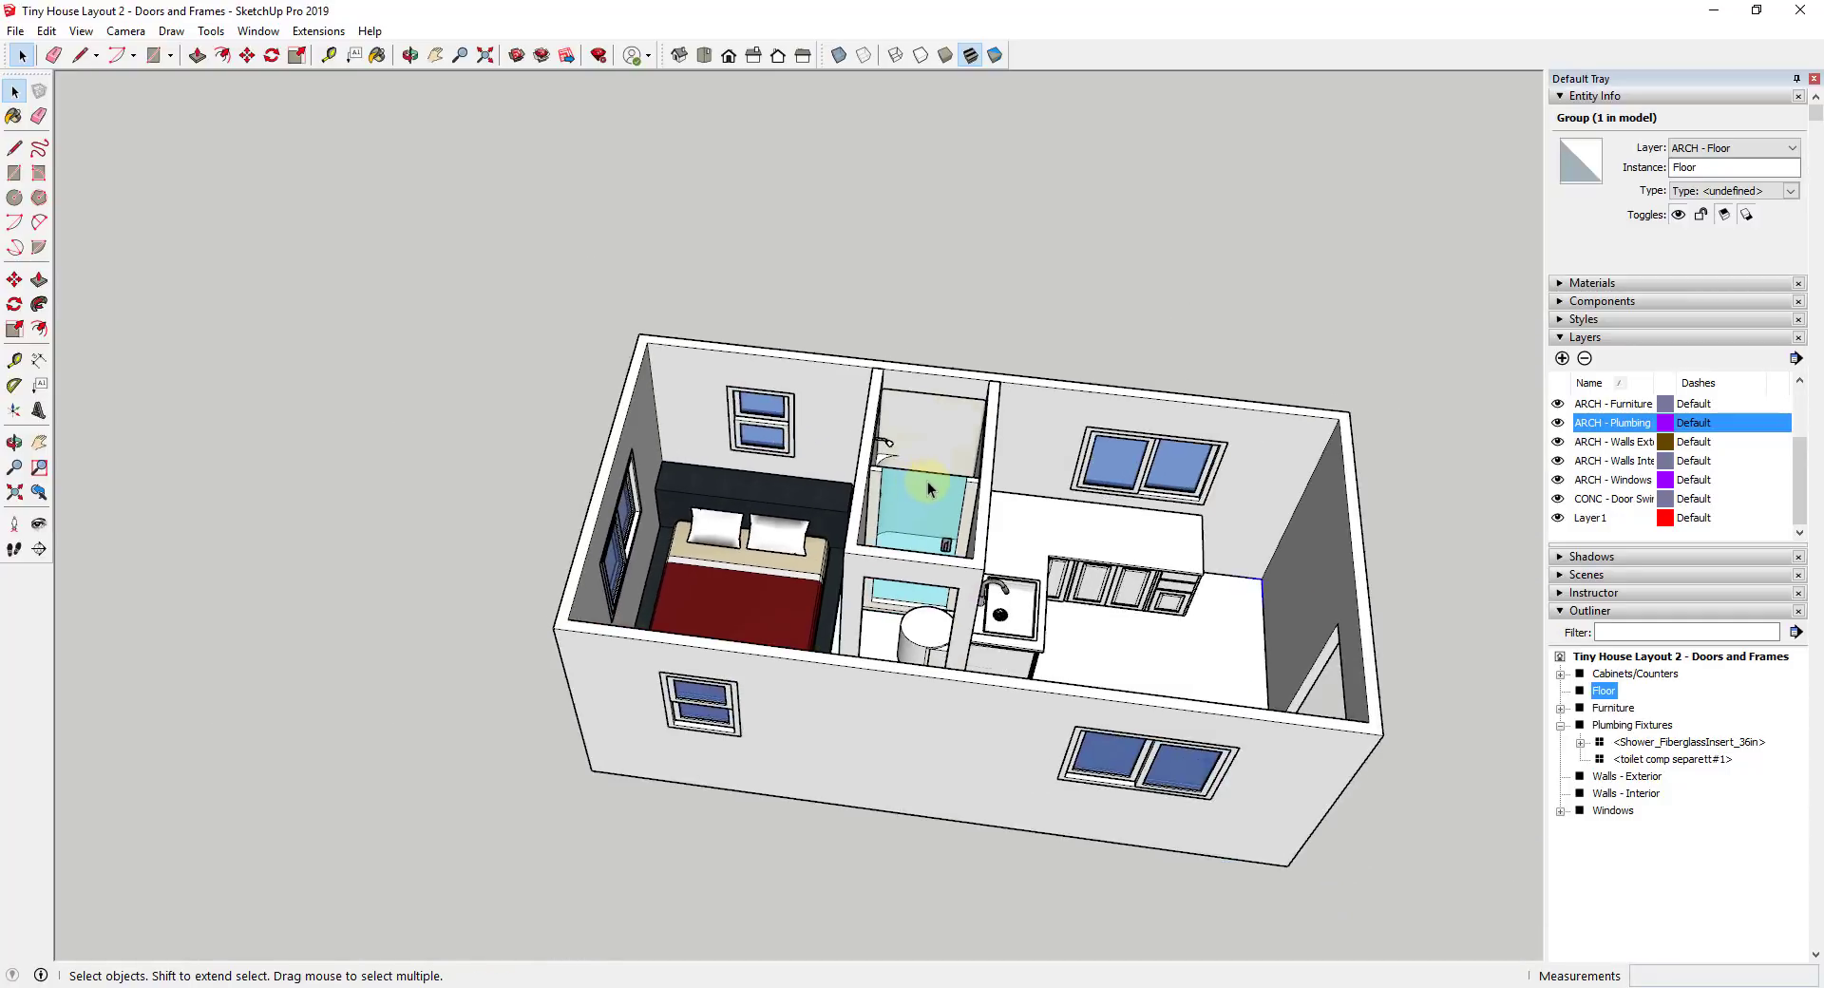
scroll(1577, 447, up, 2)
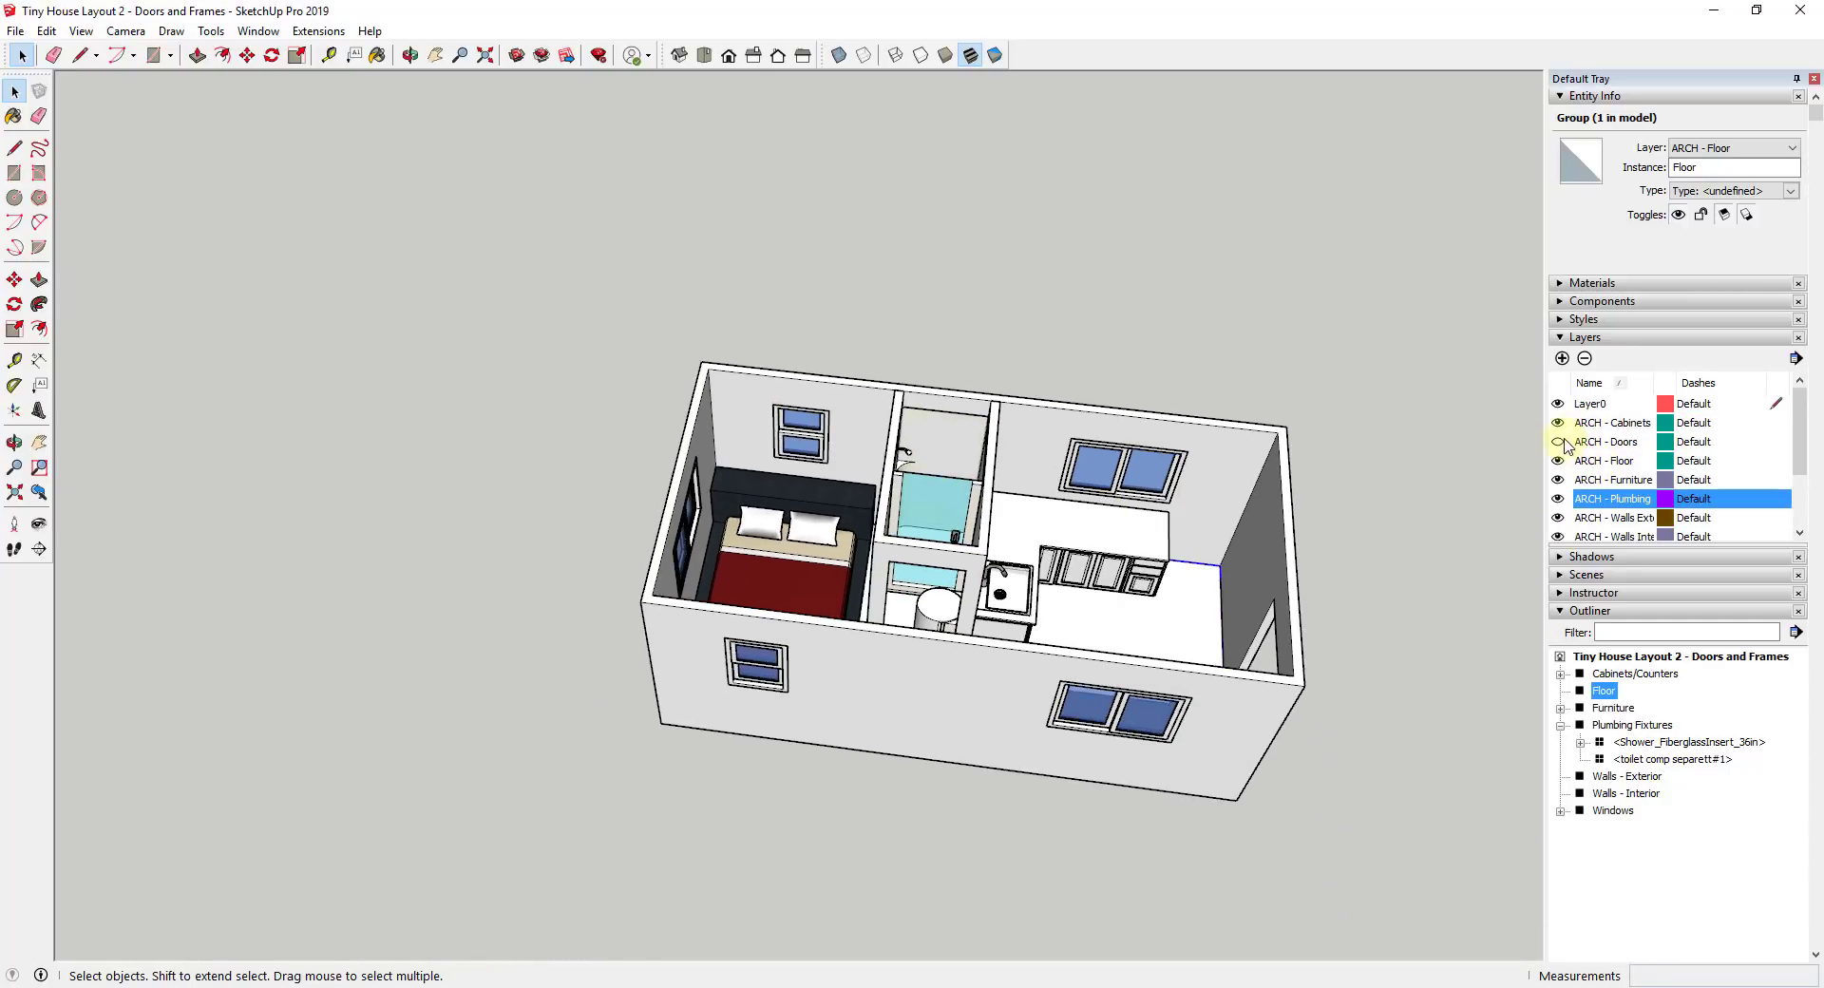
Make the ARCH - Doors layer visible and collapse the Doors and Plumbing Fixtures groups in the model hierarchy
click(1559, 442)
middle_drag(1219, 618, 954, 685)
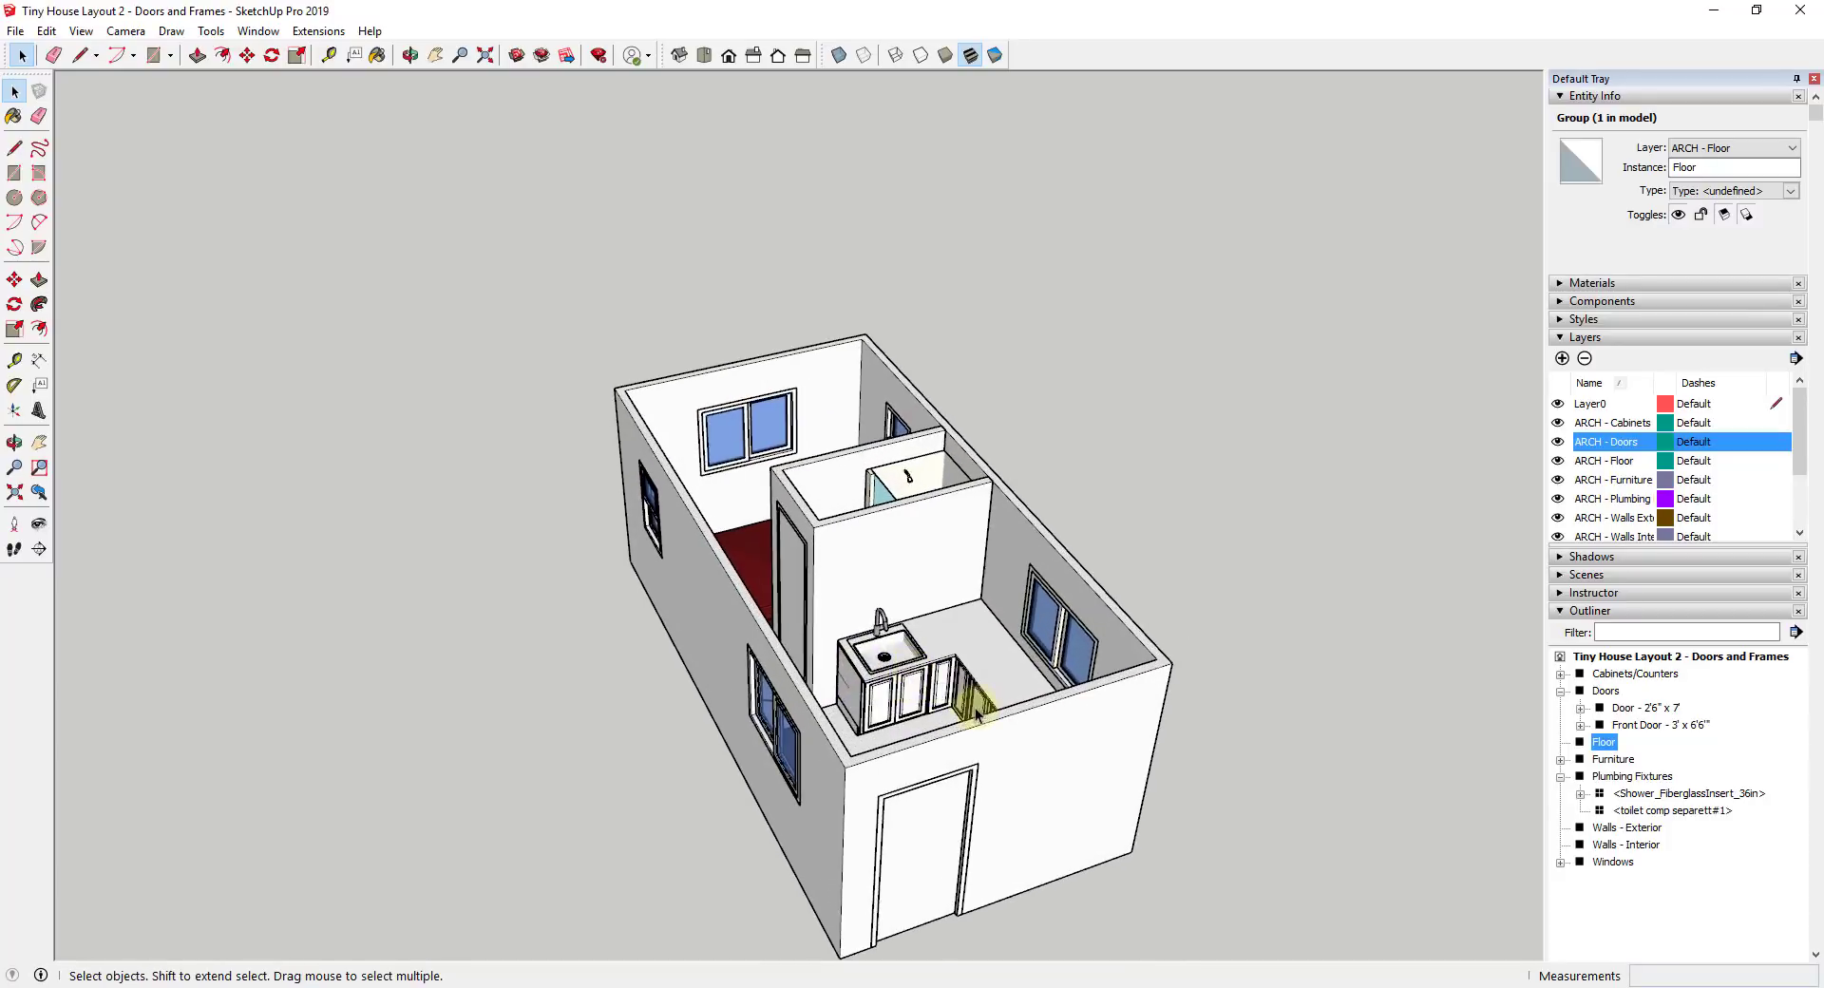
scroll(955, 686, up, 3)
click(1560, 691)
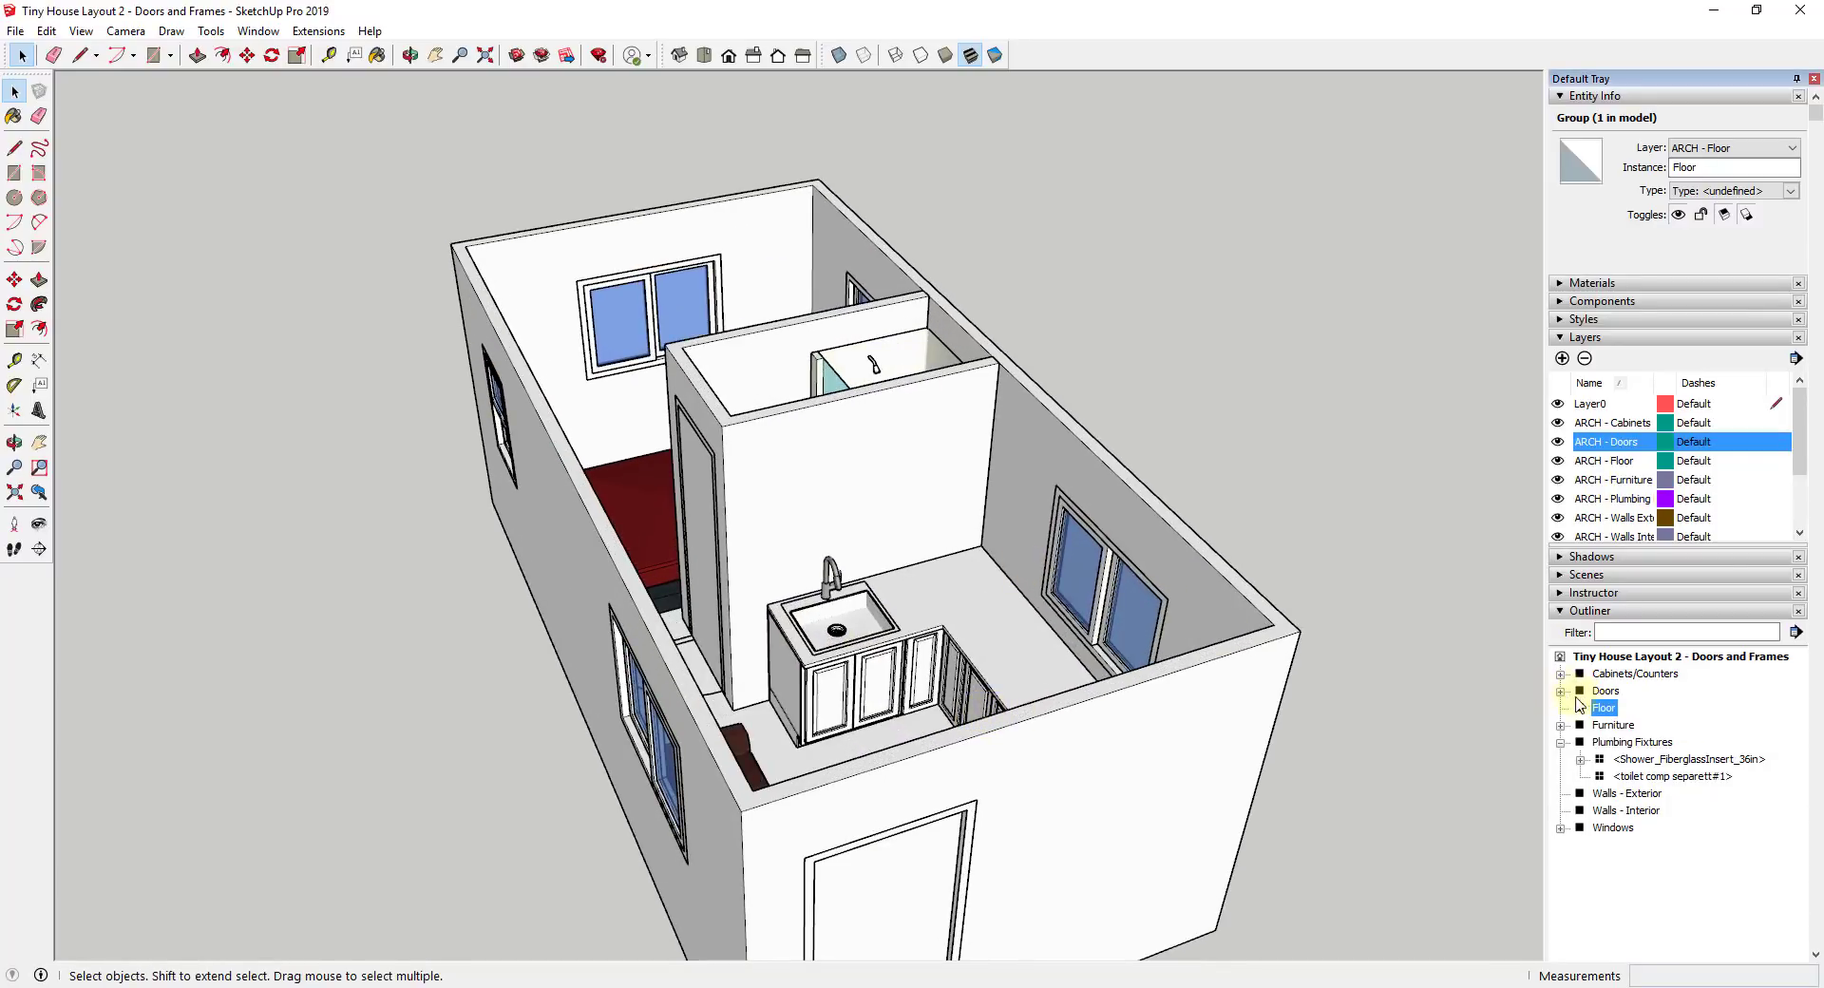
click(1561, 742)
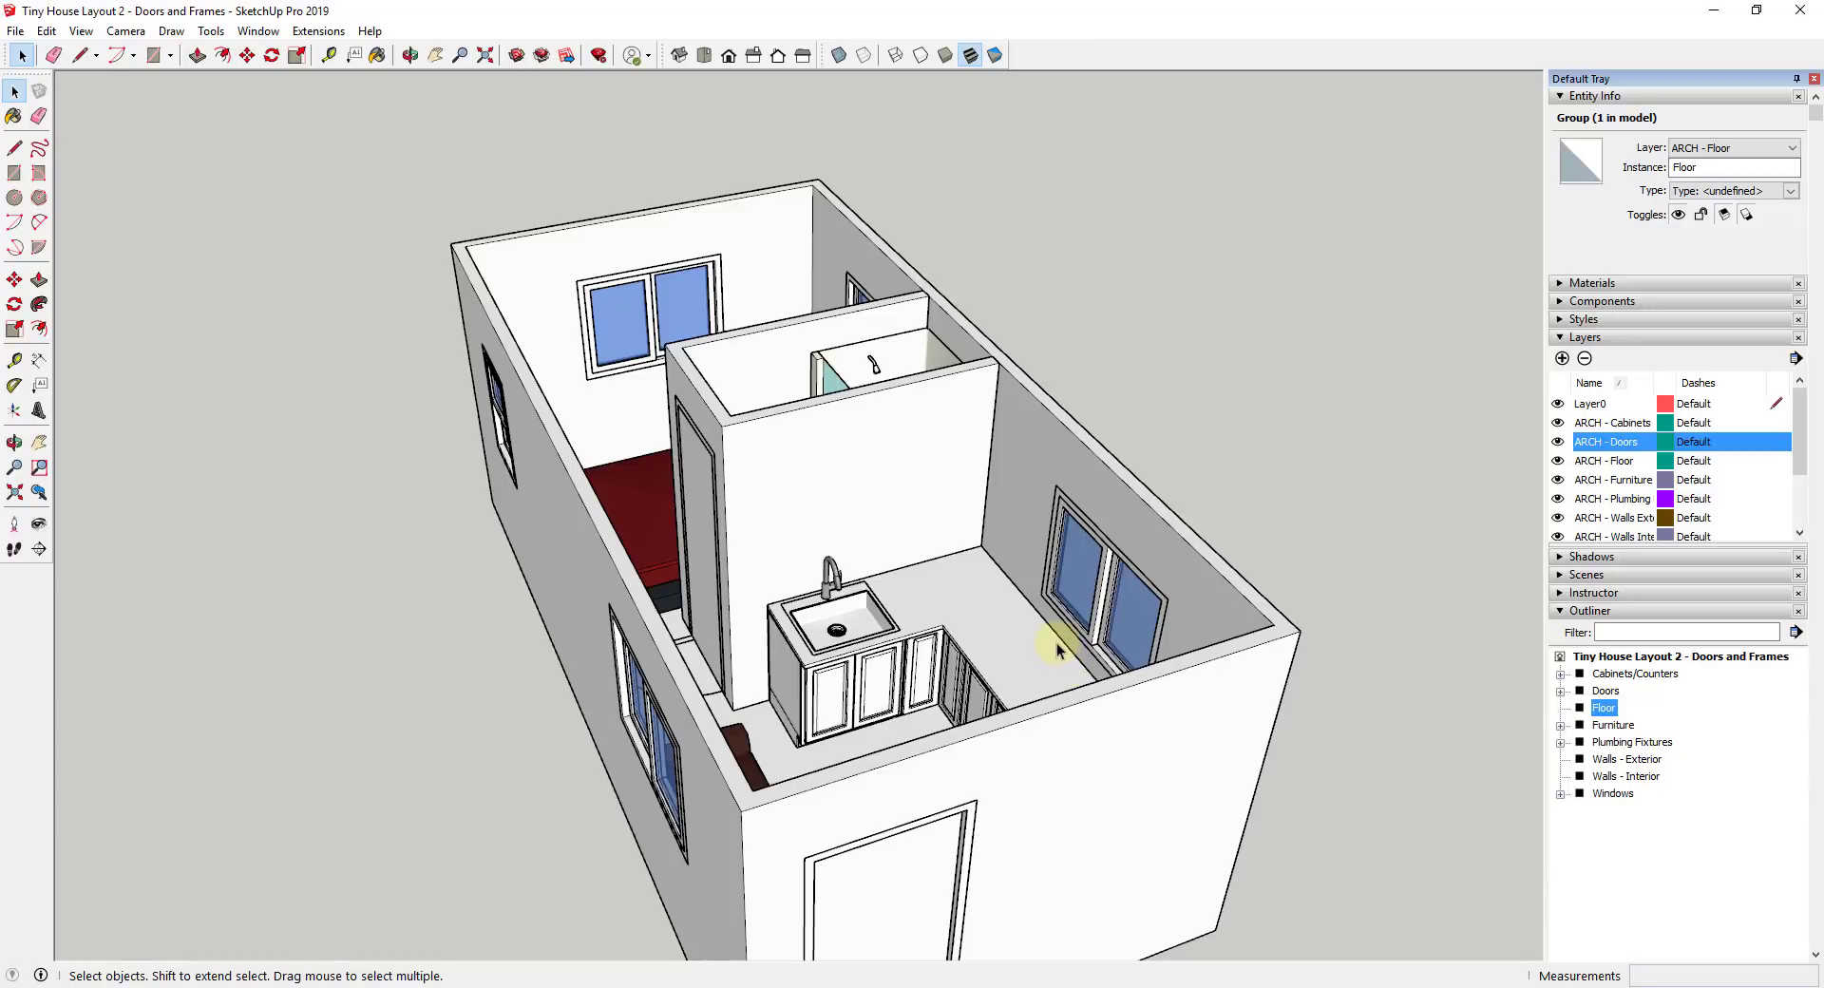
Review the furnished house from several angles and switch to the top view
middle_drag(788, 760, 855, 750)
scroll(992, 703, down, 3)
scroll(921, 637, up, 3)
middle_drag(922, 636, 1140, 794)
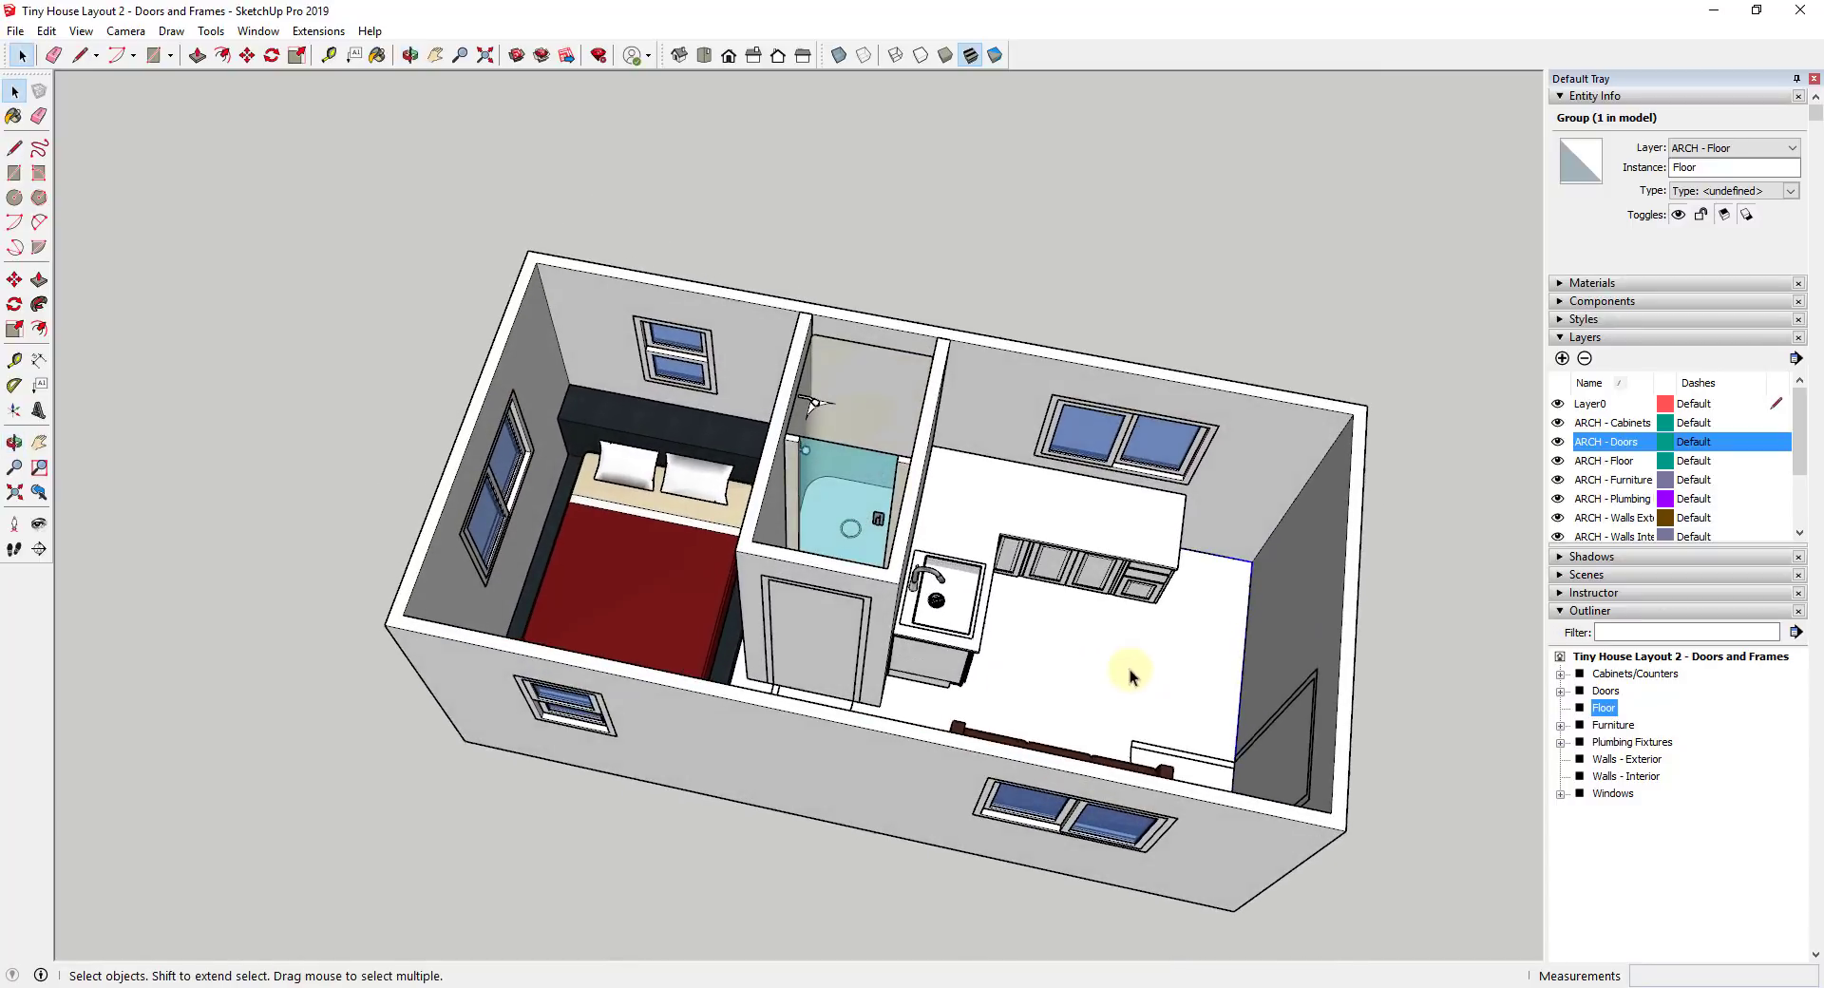
click(714, 53)
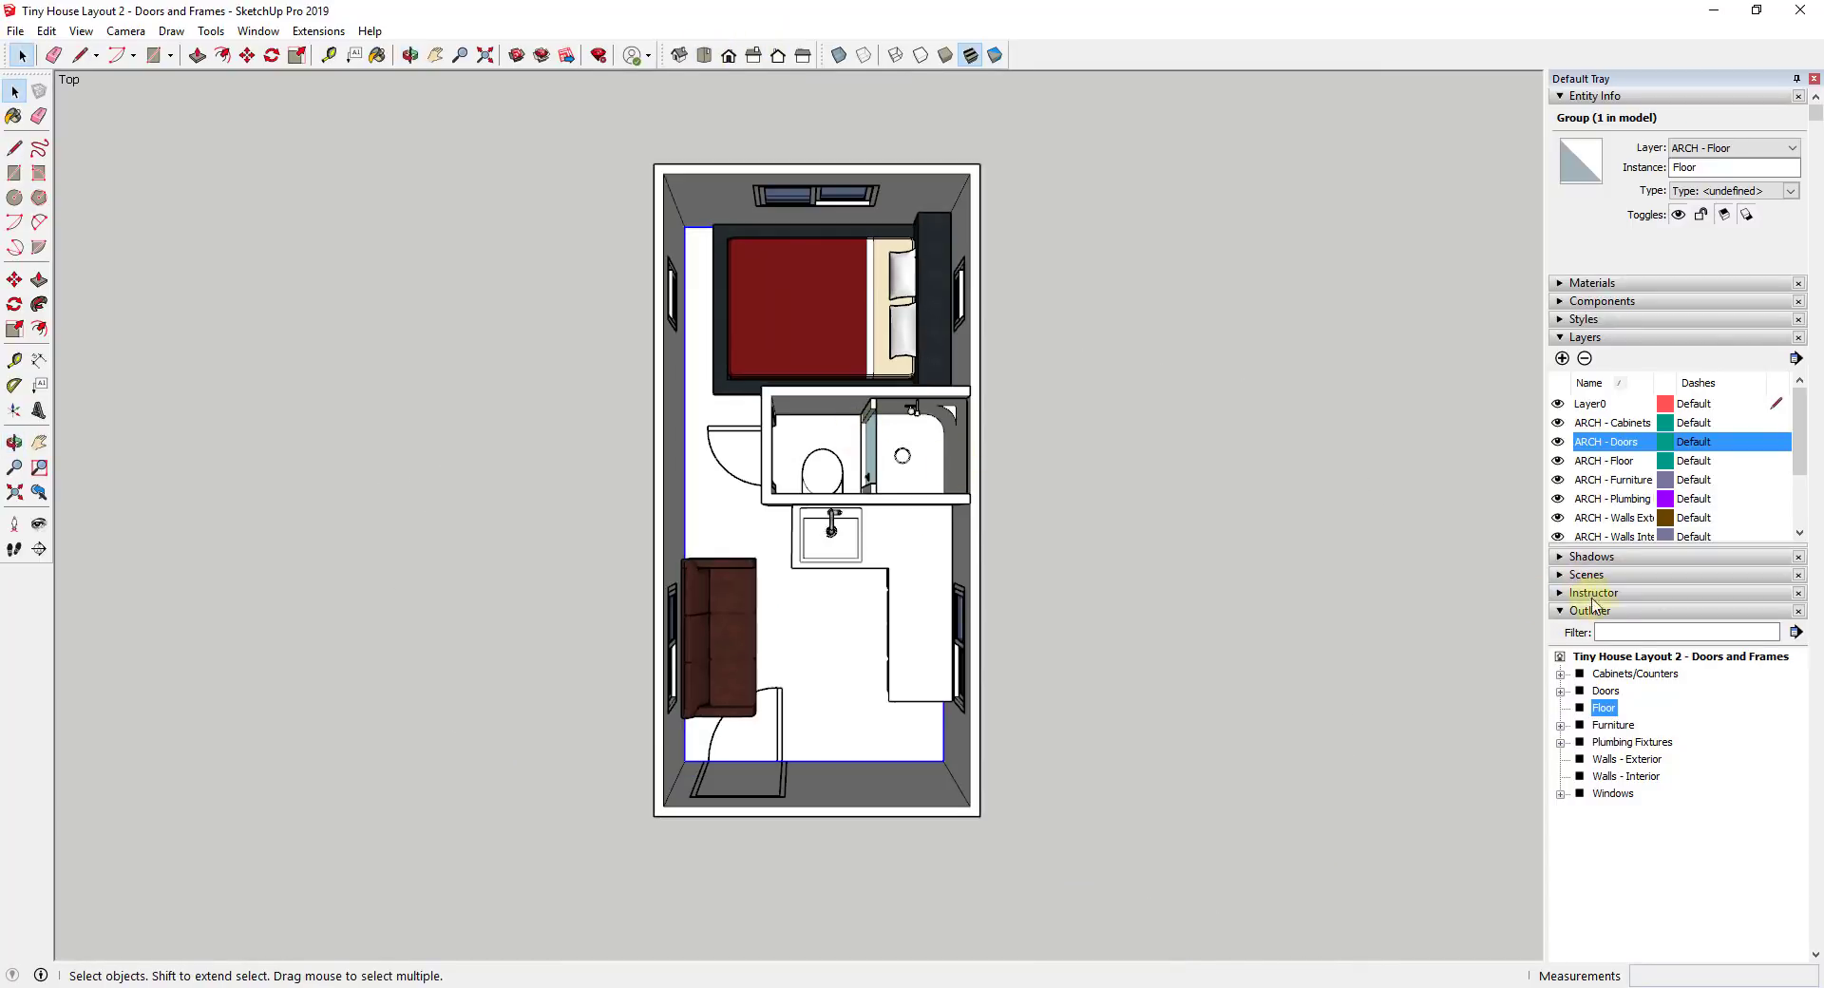
Check the door swings against the couch by hiding and reshowing the ARCH - Furniture layer and checking the door swing layer
click(1557, 480)
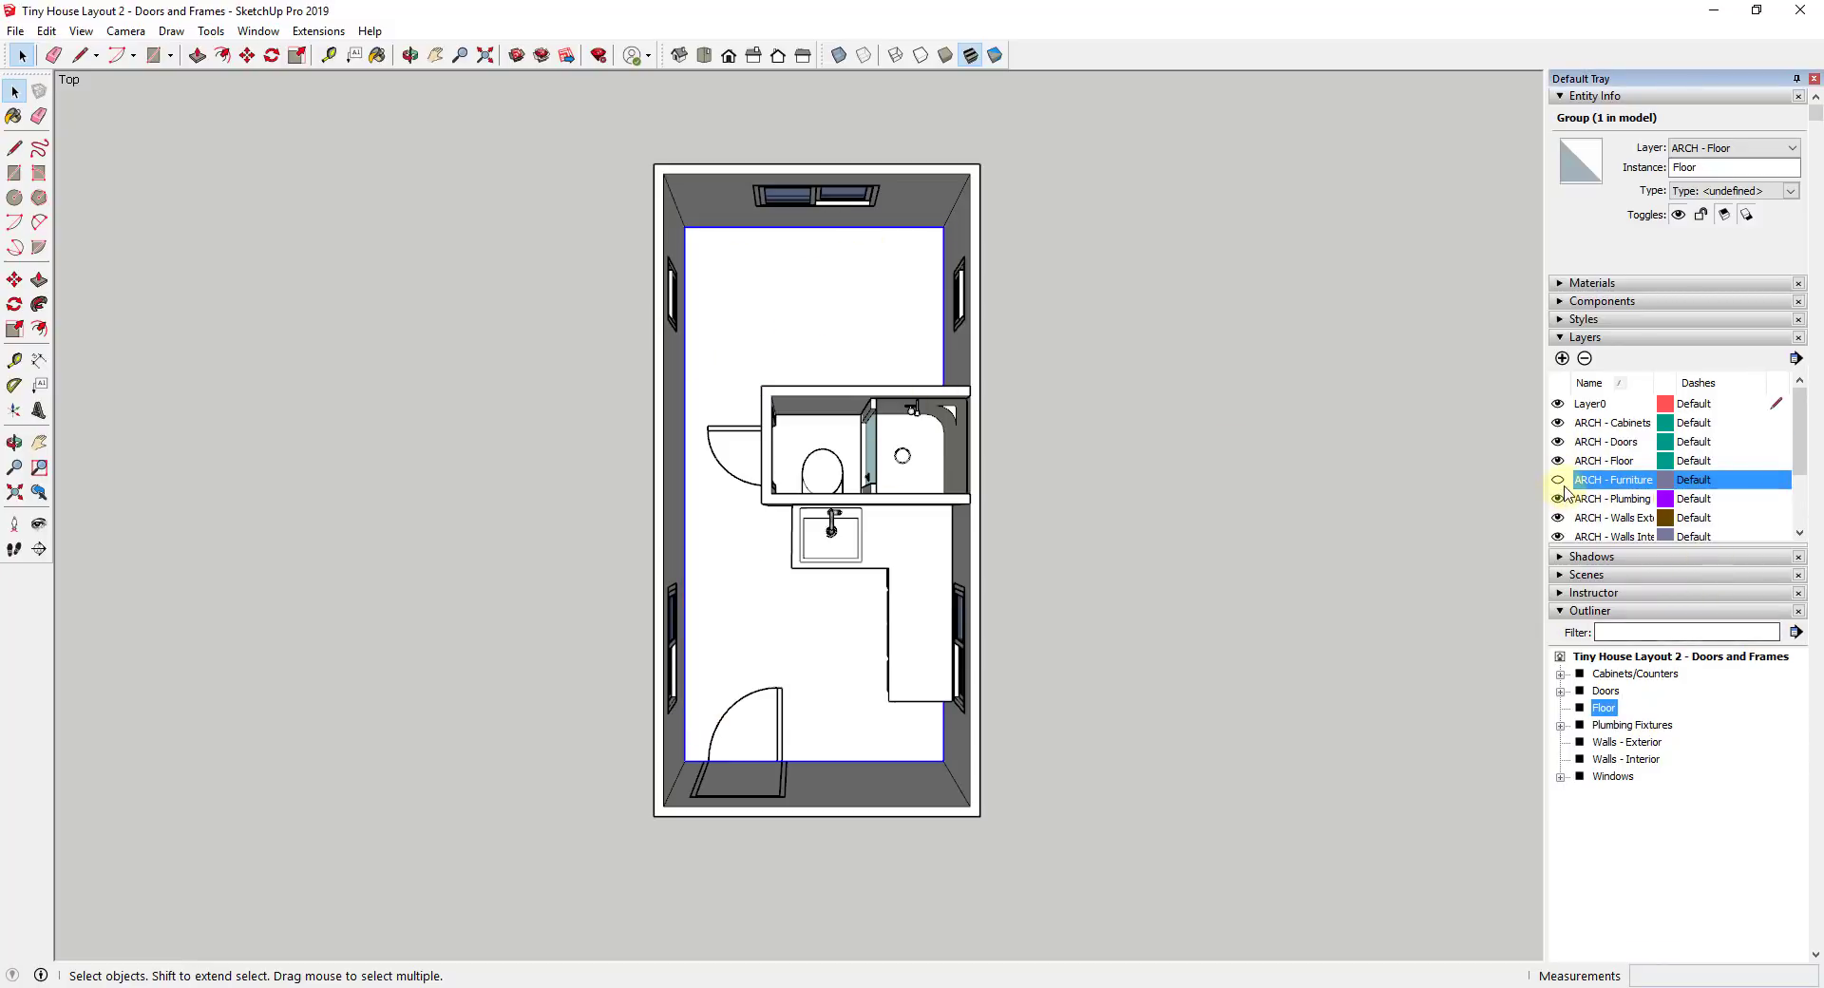
scroll(1572, 494, down, 1)
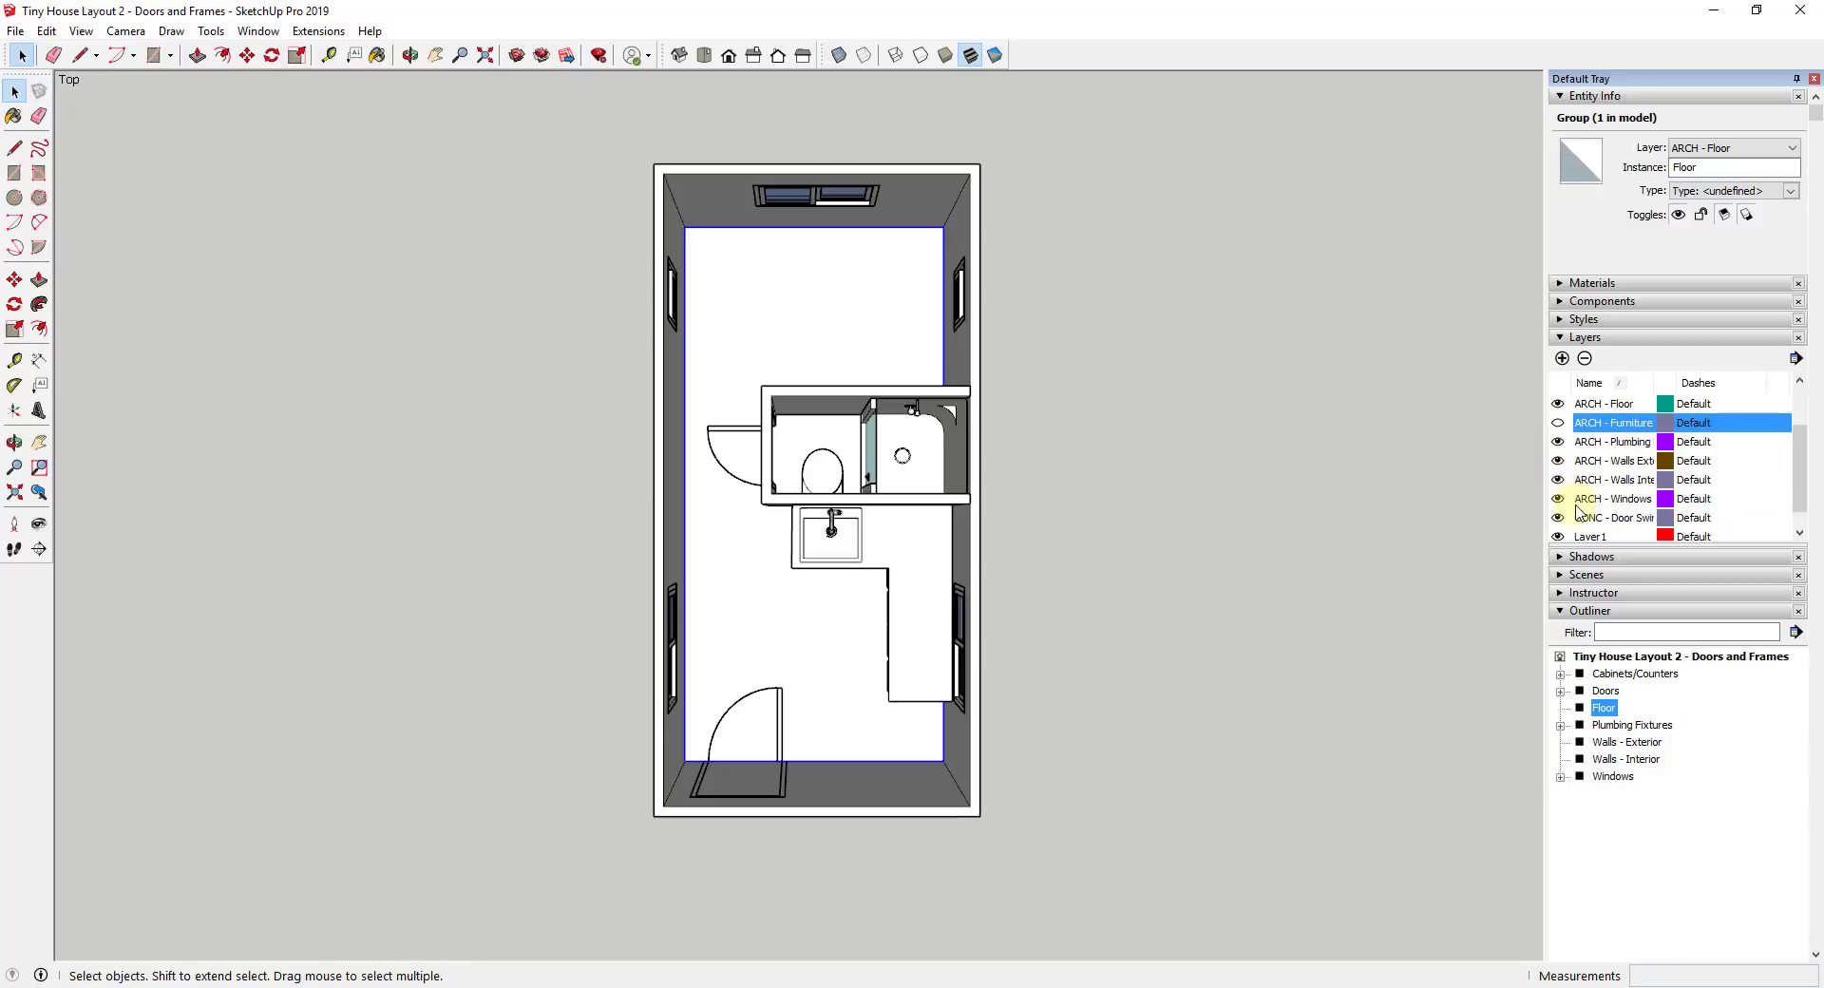
click(1558, 517)
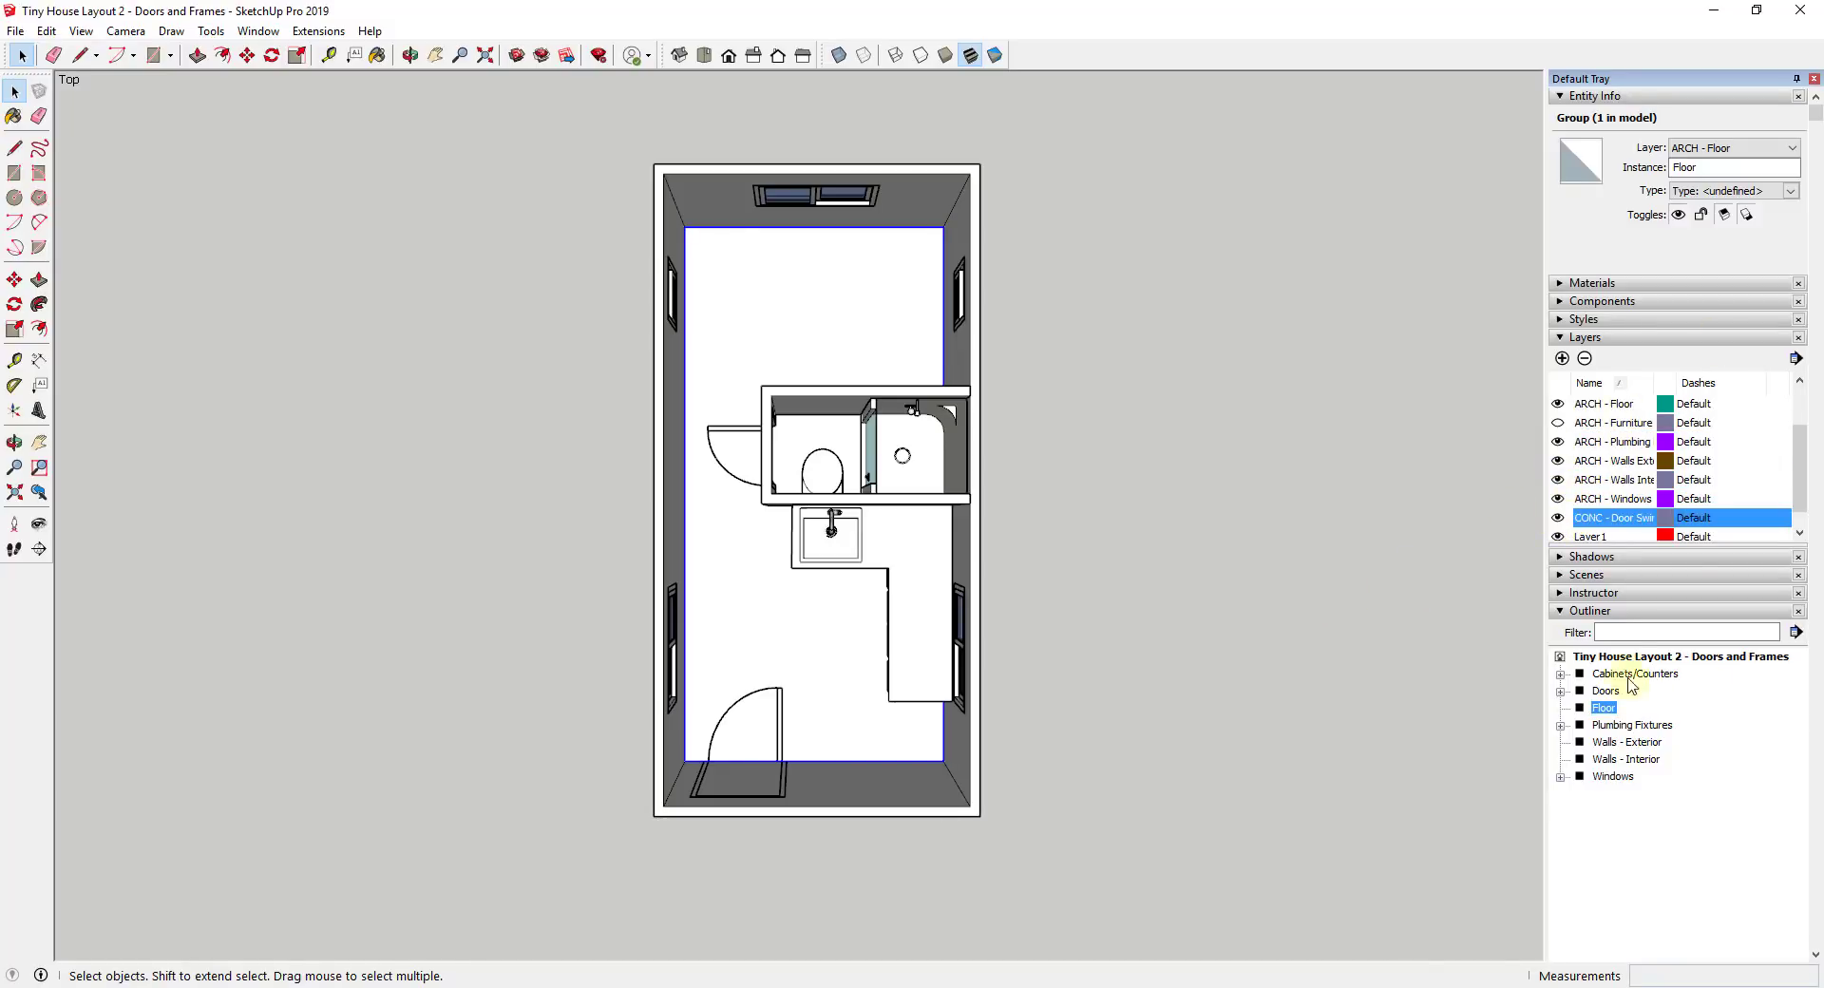
click(1559, 422)
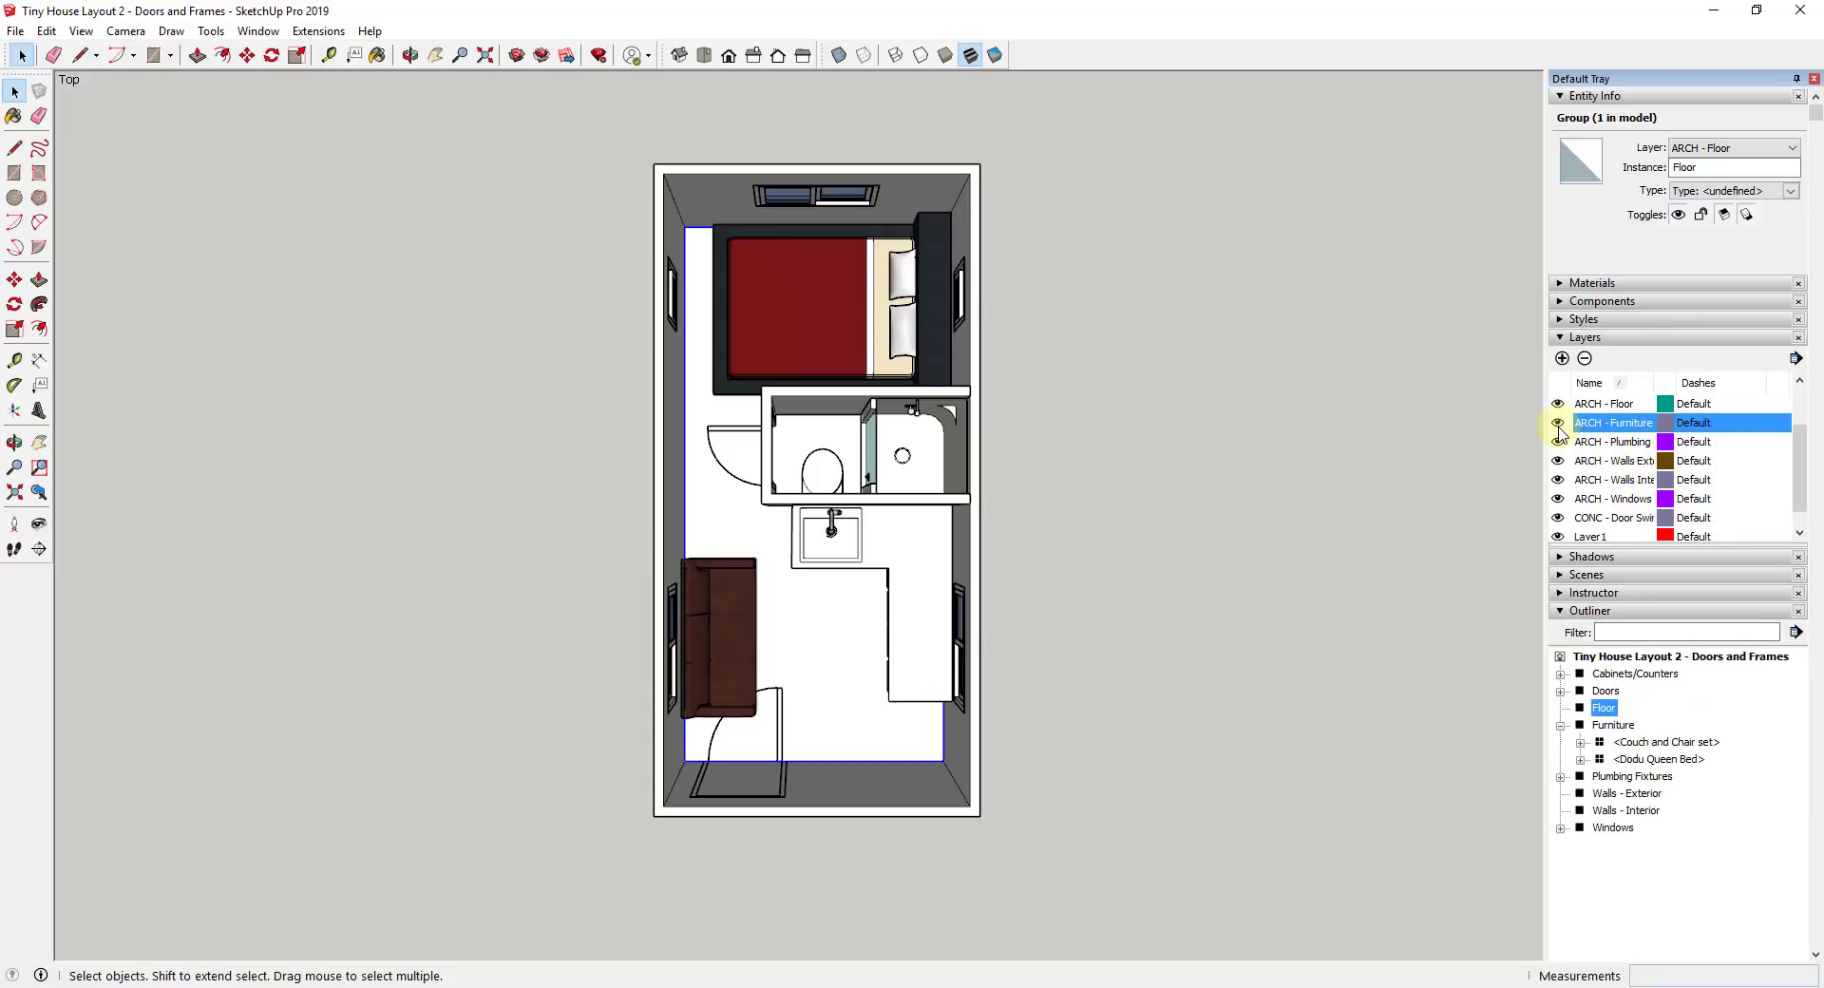